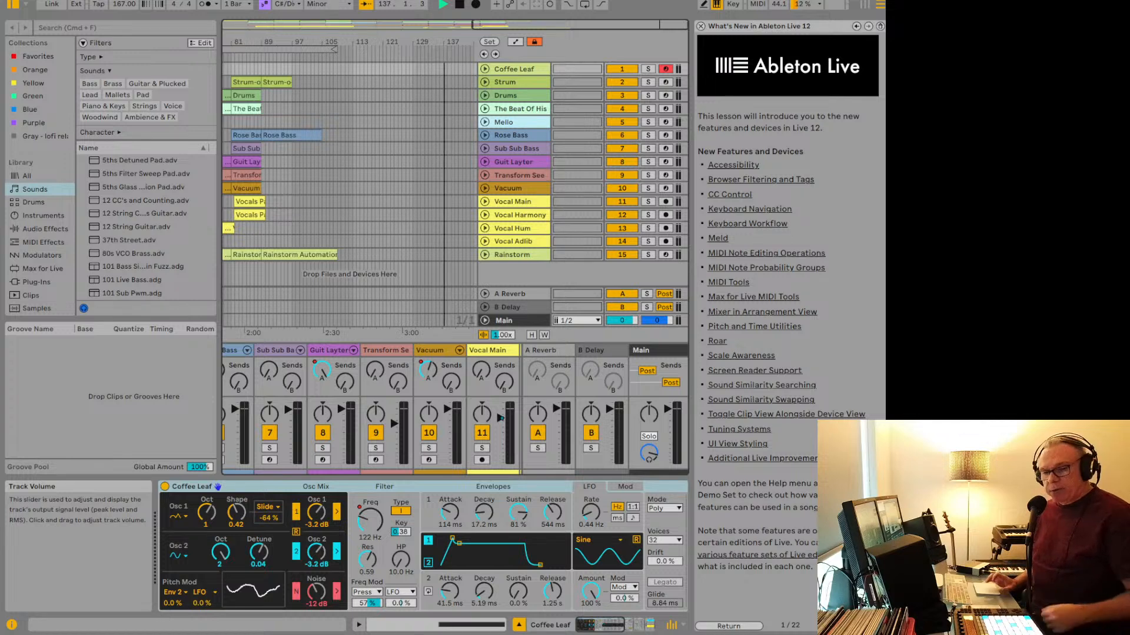
# Step: Stop playback, look over the clips along the arrangement timeline, and open the Strum clip starting at bar 25
pyautogui.press('space')
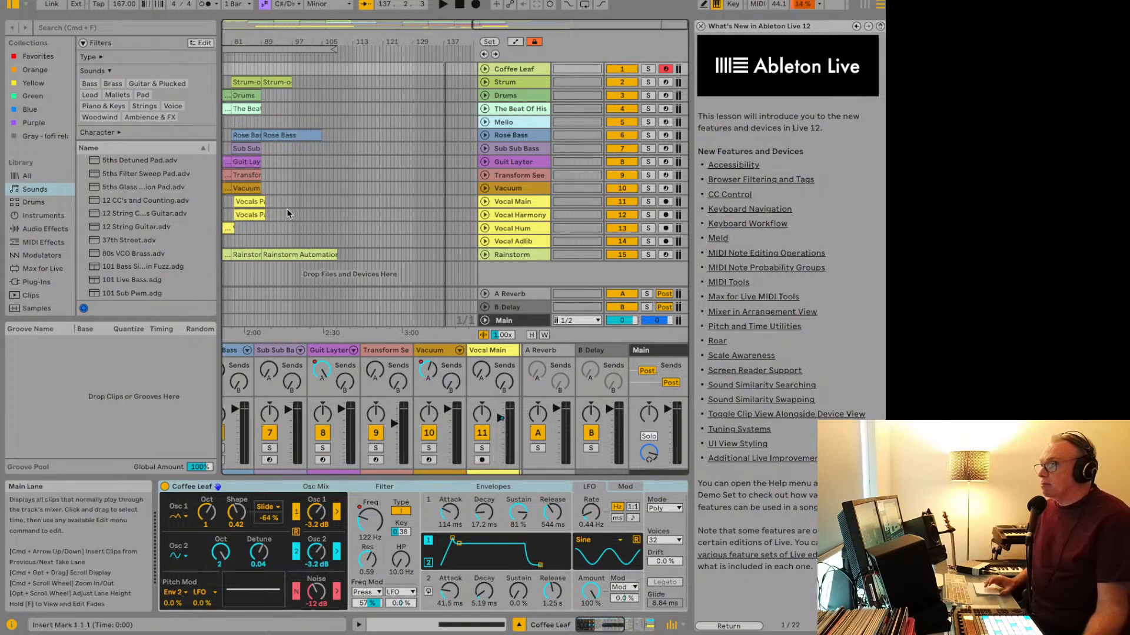
pyautogui.hscroll(-10, 287, 208)
pyautogui.hscroll(-2, 287, 208)
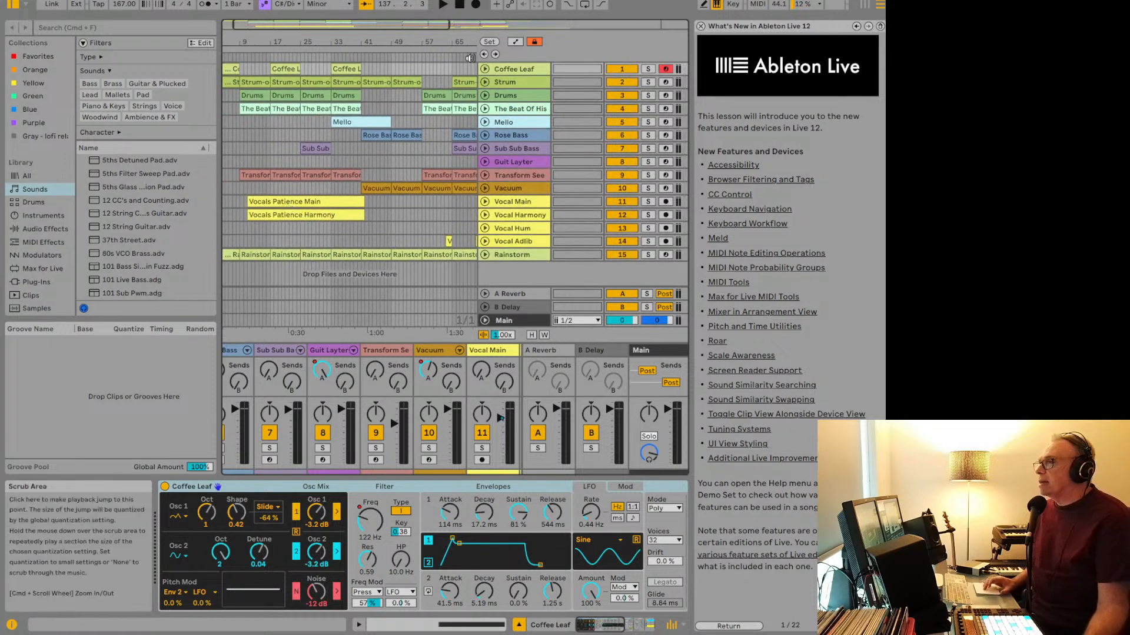
pyautogui.hscroll(1, 435, 69)
pyautogui.hscroll(1, 433, 64)
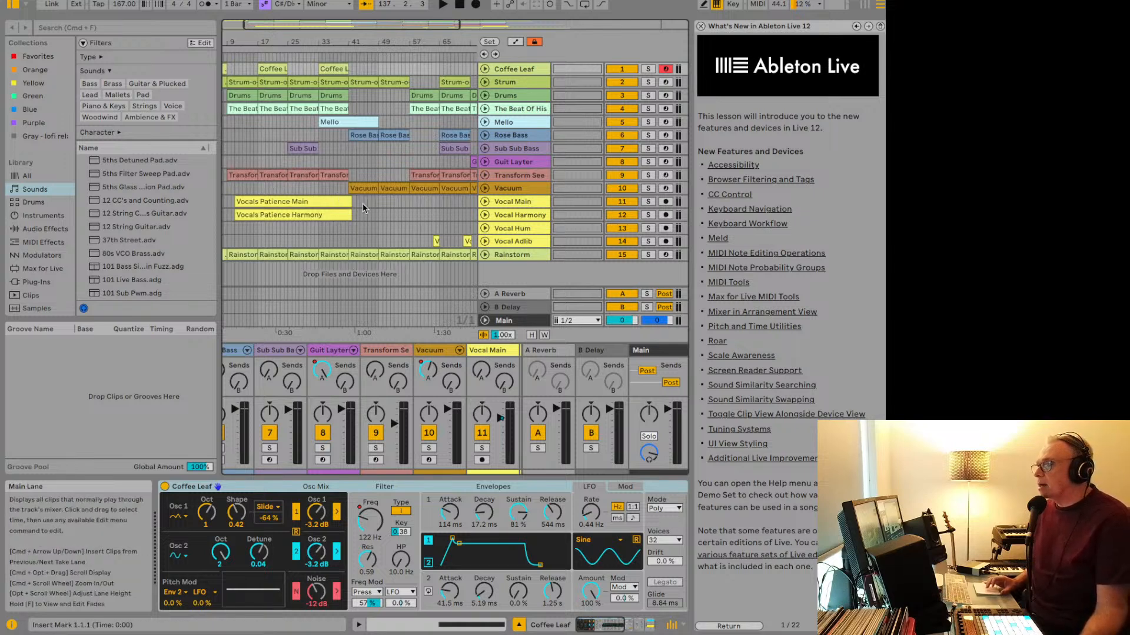
pyautogui.hscroll(5, 353, 211)
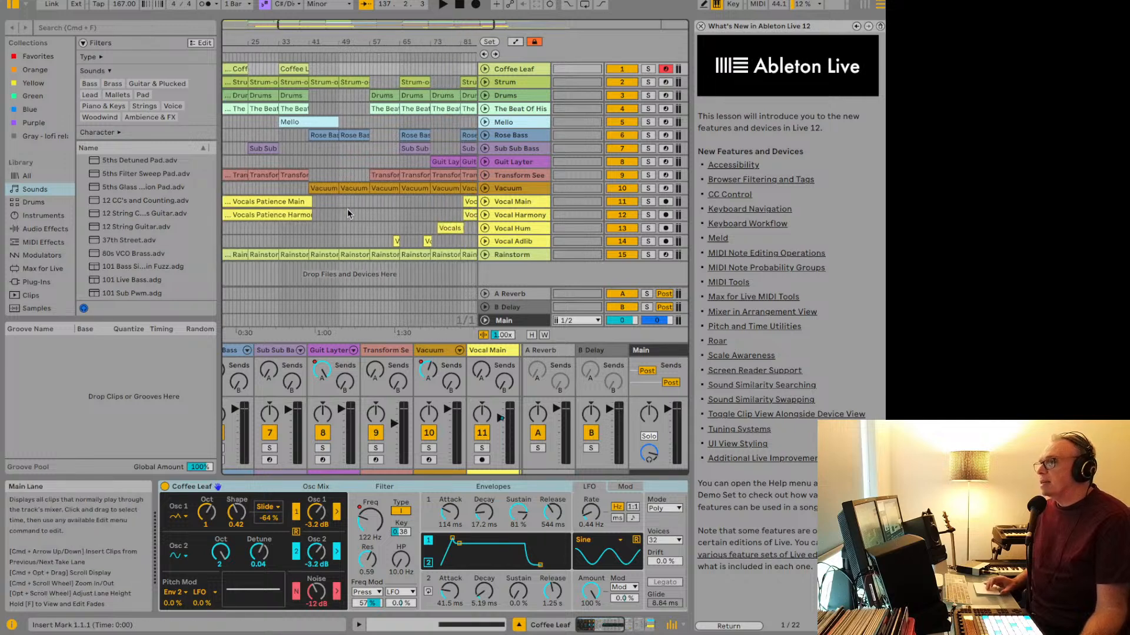
pyautogui.hscroll(10, 347, 209)
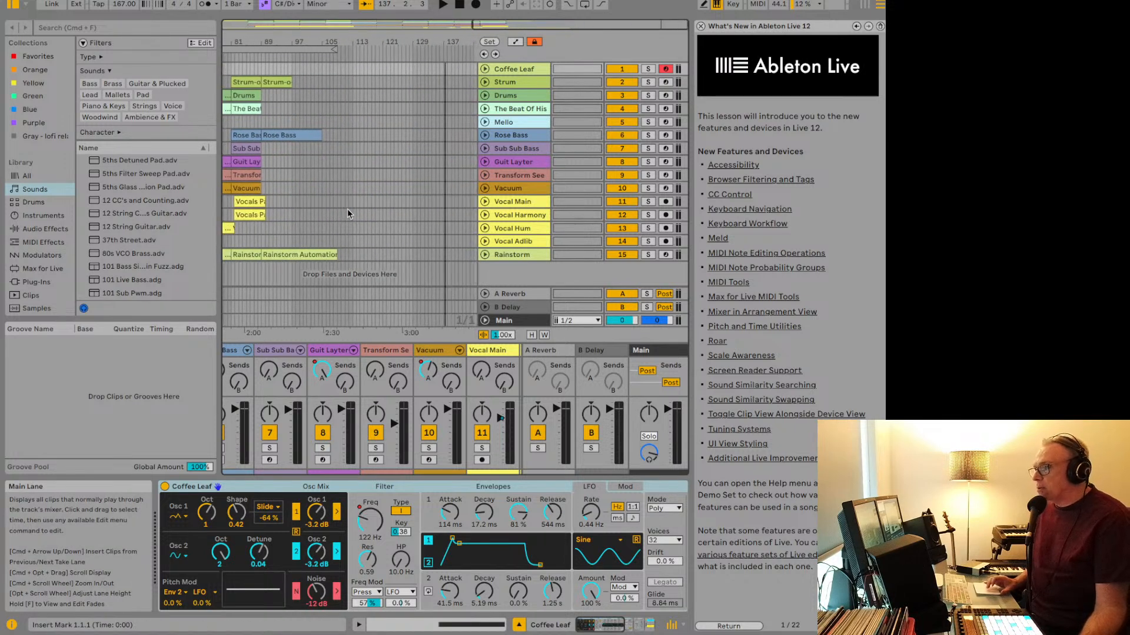
pyautogui.hscroll(-15, 348, 209)
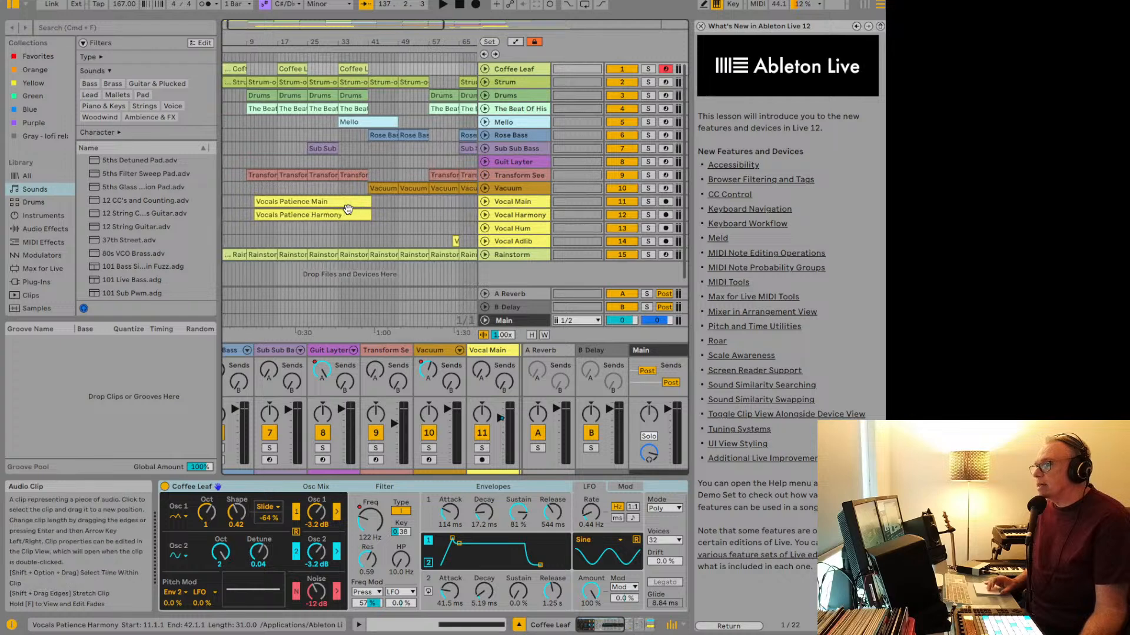
pyautogui.hscroll(1, 347, 209)
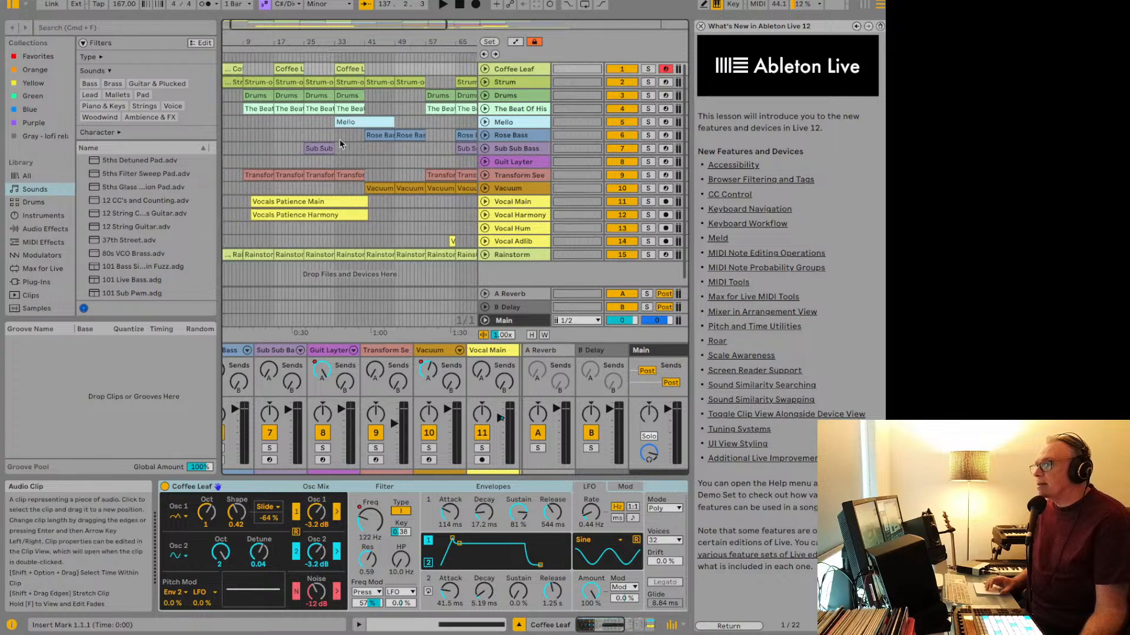
pyautogui.click(323, 82)
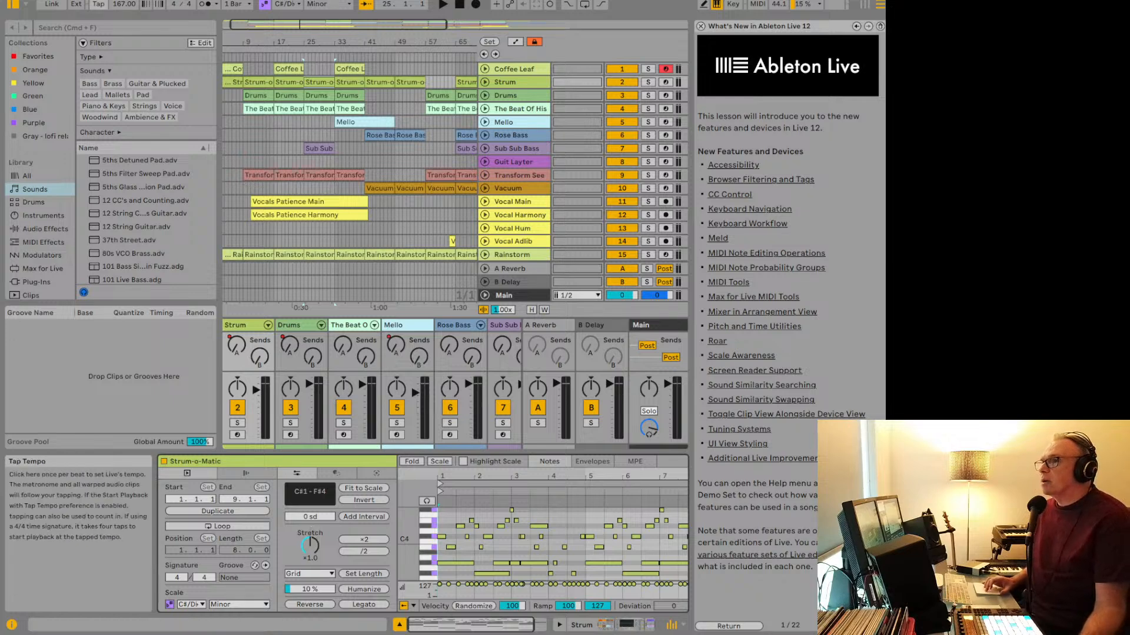
# Step: Start a new Live Set and look over its tracks in Session View
pyautogui.click(60, 0)
pyautogui.click(76, 0)
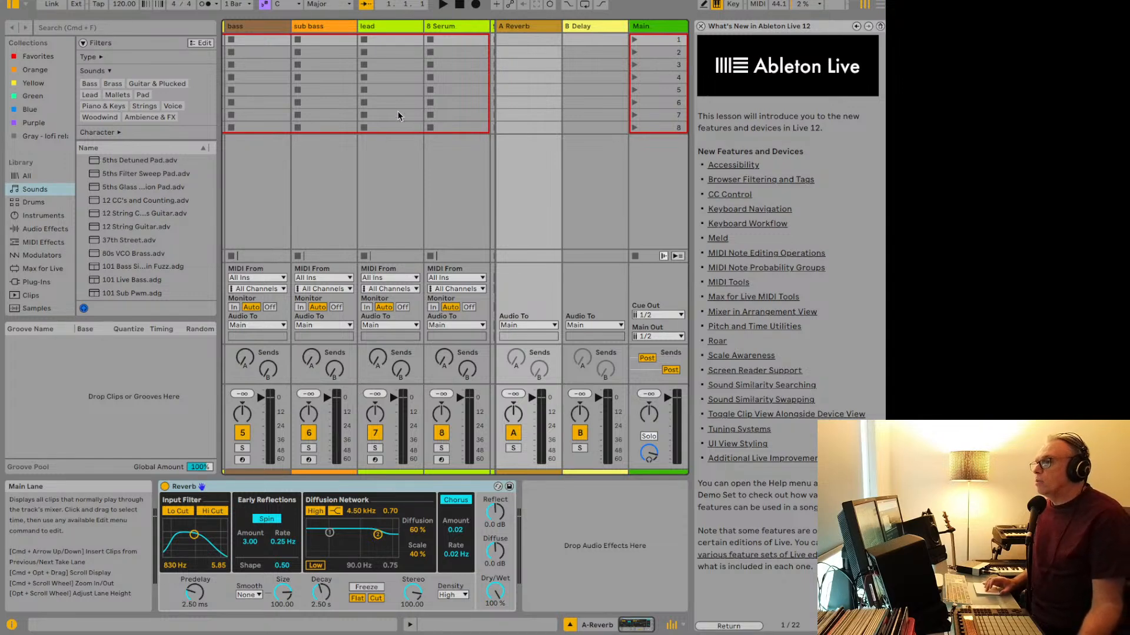
pyautogui.hscroll(2, 382, 155)
pyautogui.hscroll(-10, 383, 155)
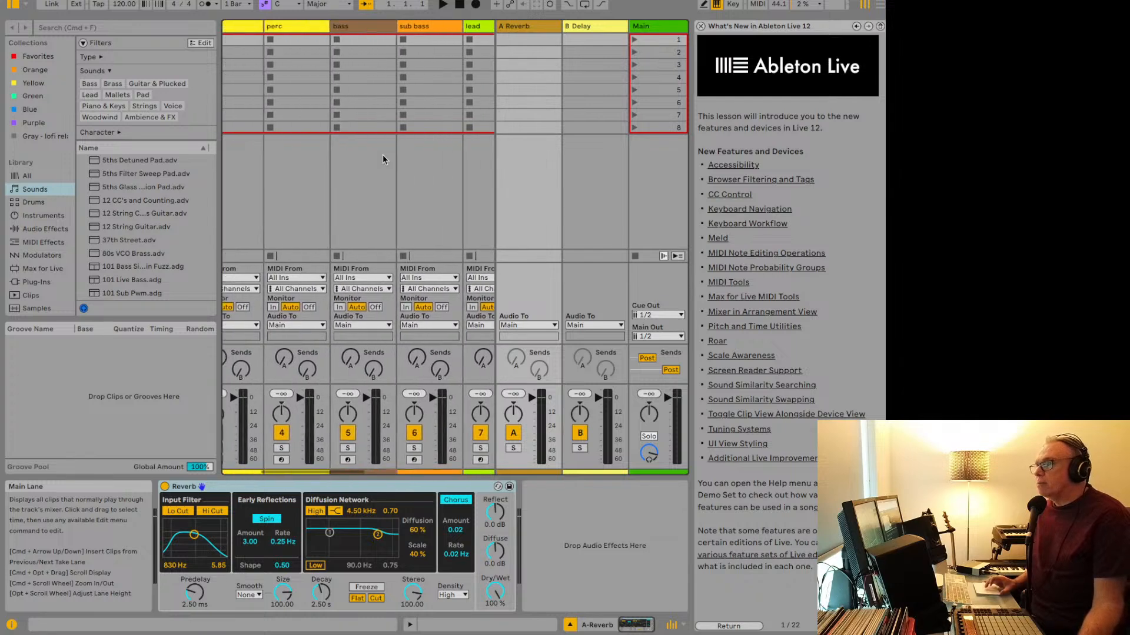
pyautogui.hscroll(3, 382, 154)
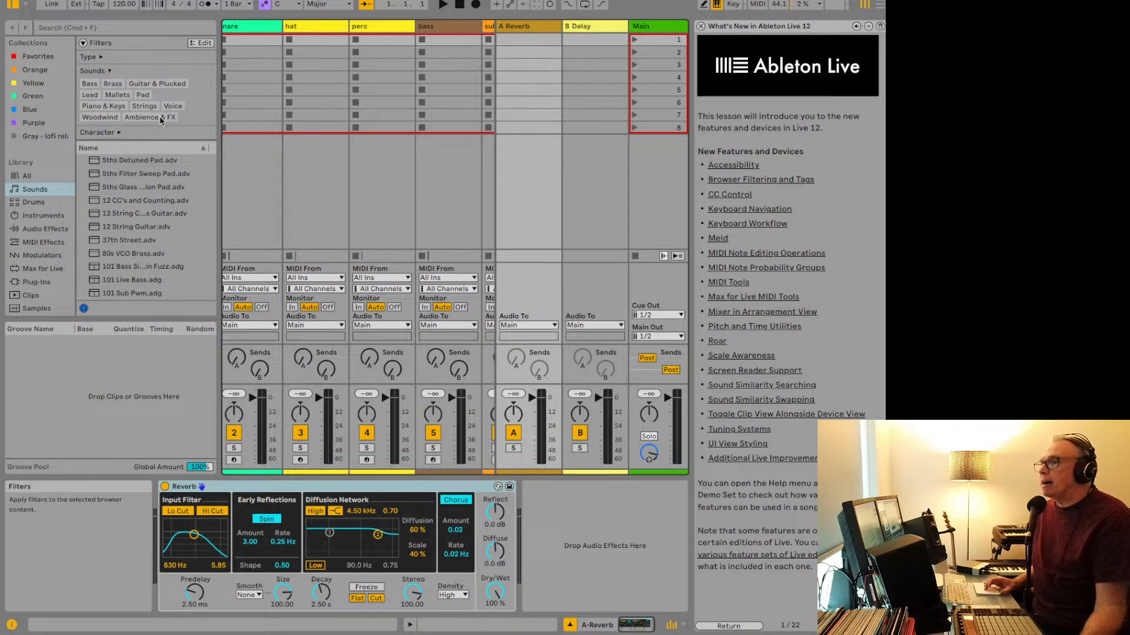
# Step: Search for sounds similar to the 12 String Chorus Guitar preset and preview several of the matches
pyautogui.click(129, 213)
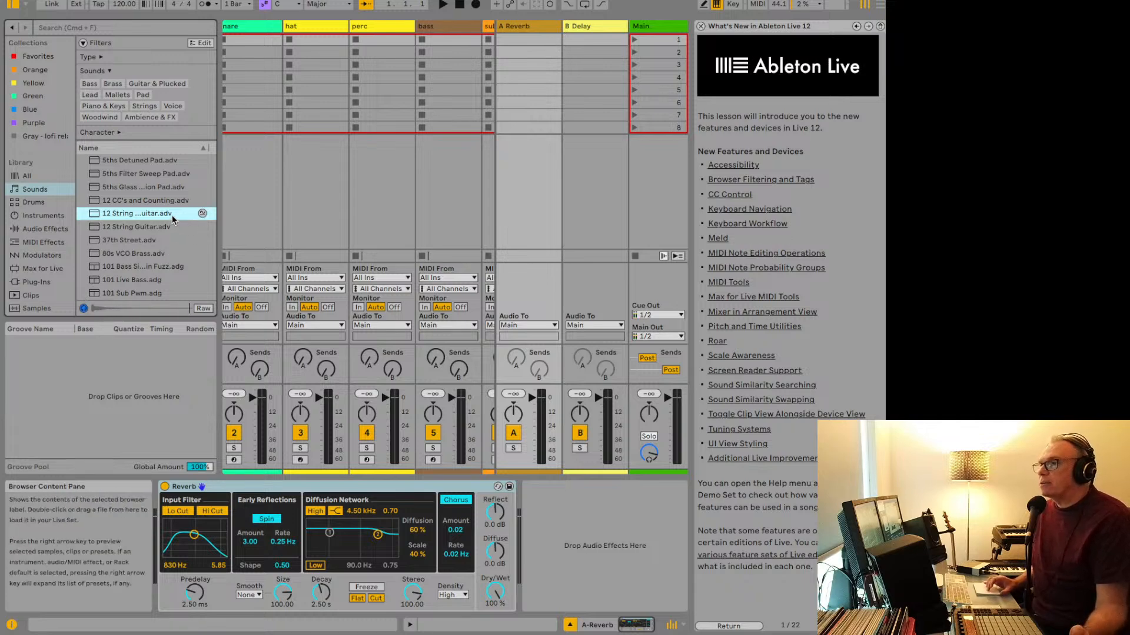
pyautogui.click(203, 213)
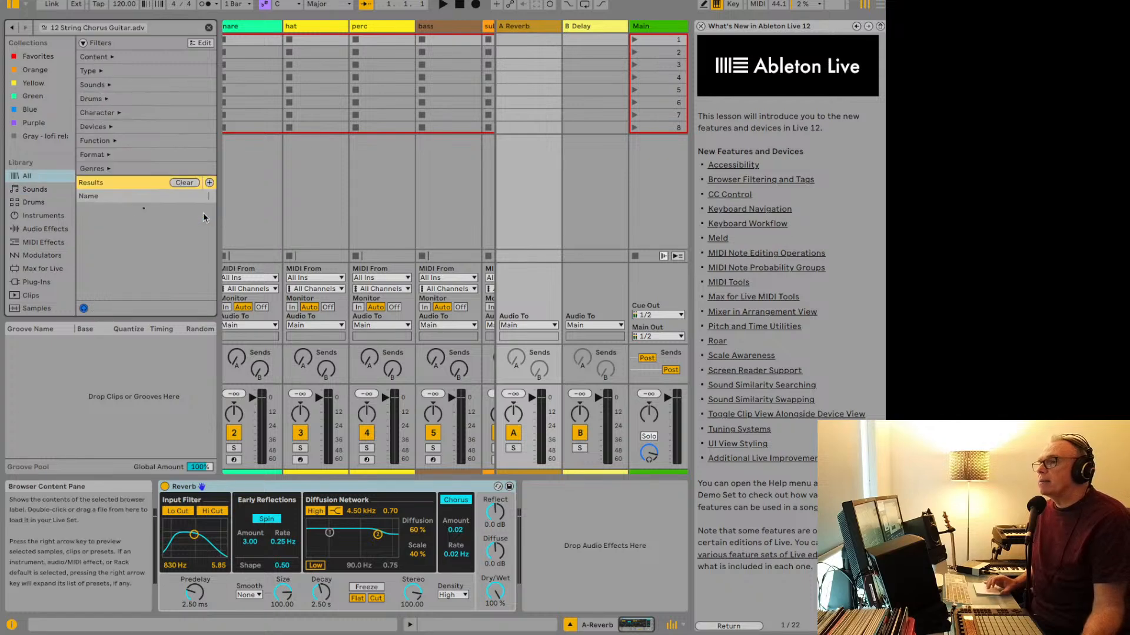
pyautogui.click(132, 238)
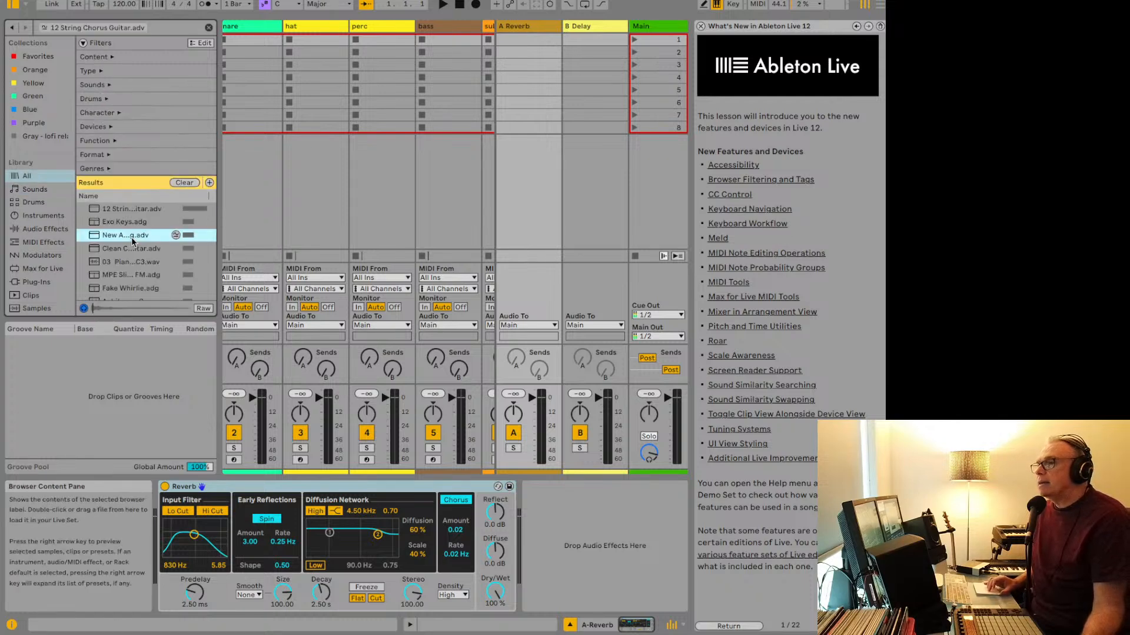
pyautogui.click(130, 250)
pyautogui.click(127, 262)
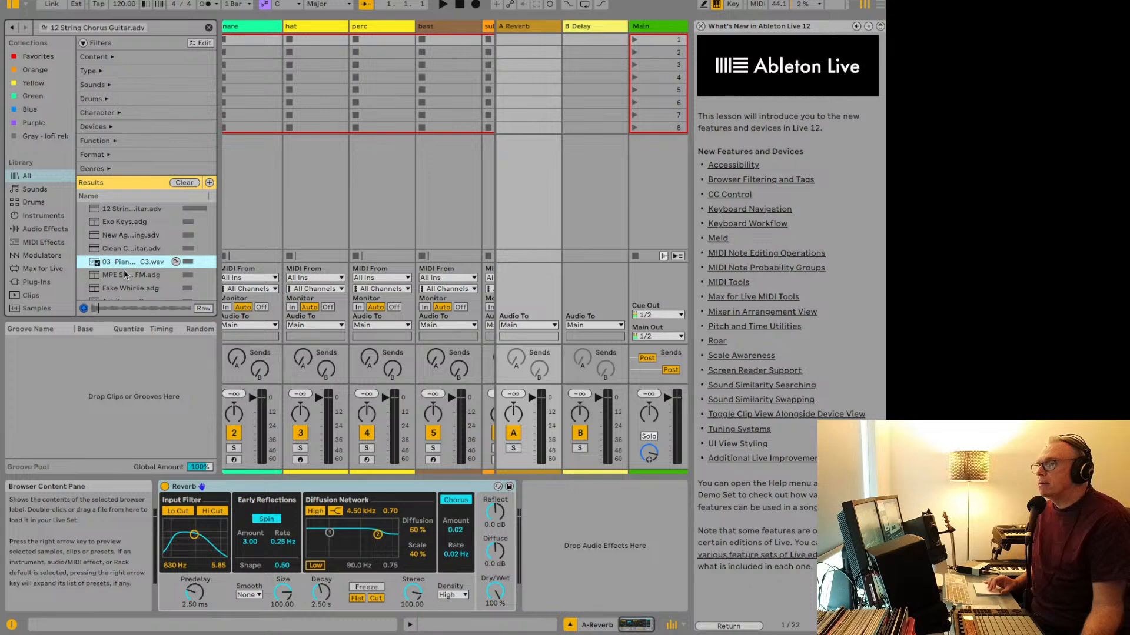
pyautogui.click(124, 273)
pyautogui.click(121, 288)
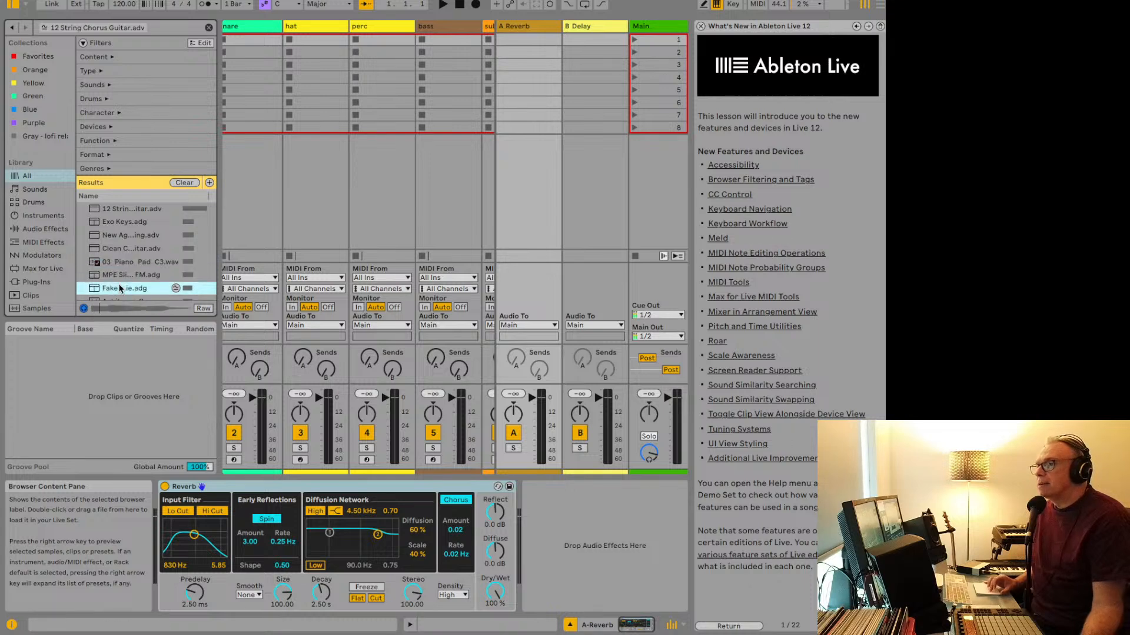
pyautogui.press('Down')
pyautogui.press('Down')
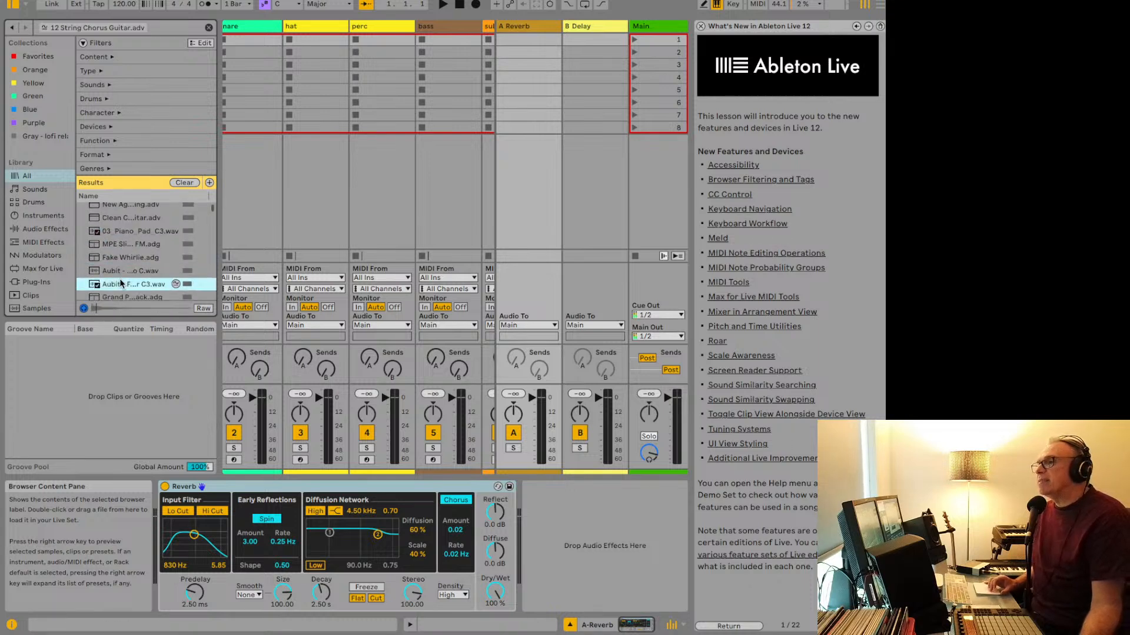
# Step: Look through the browser's library categories, places and list of similar sounds
pyautogui.press('space')
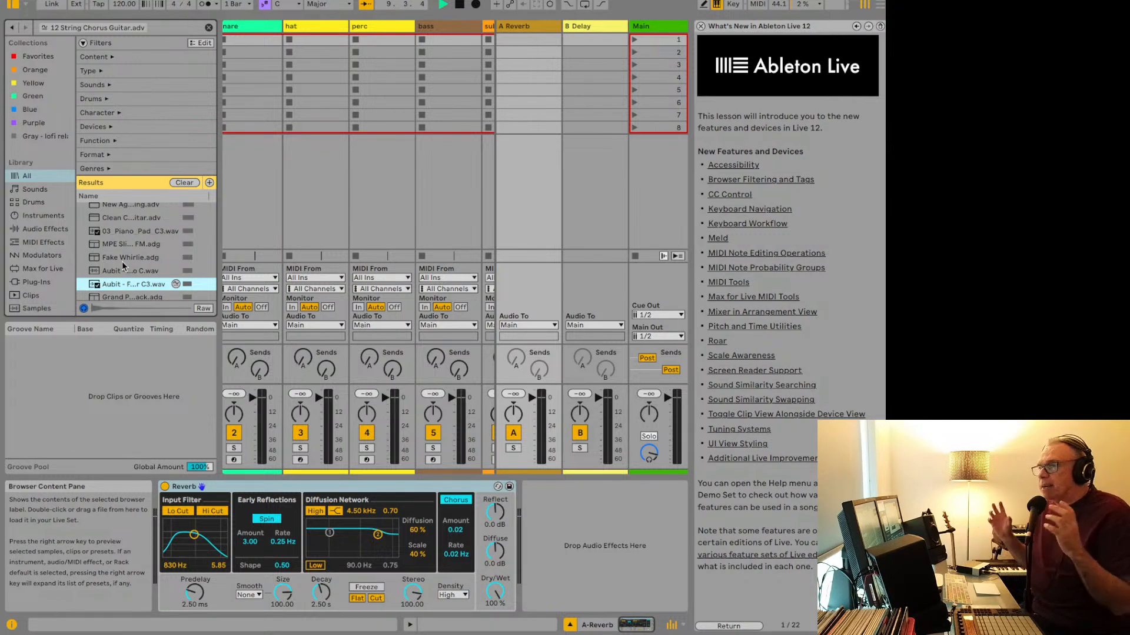
pyautogui.scroll(2, 122, 263)
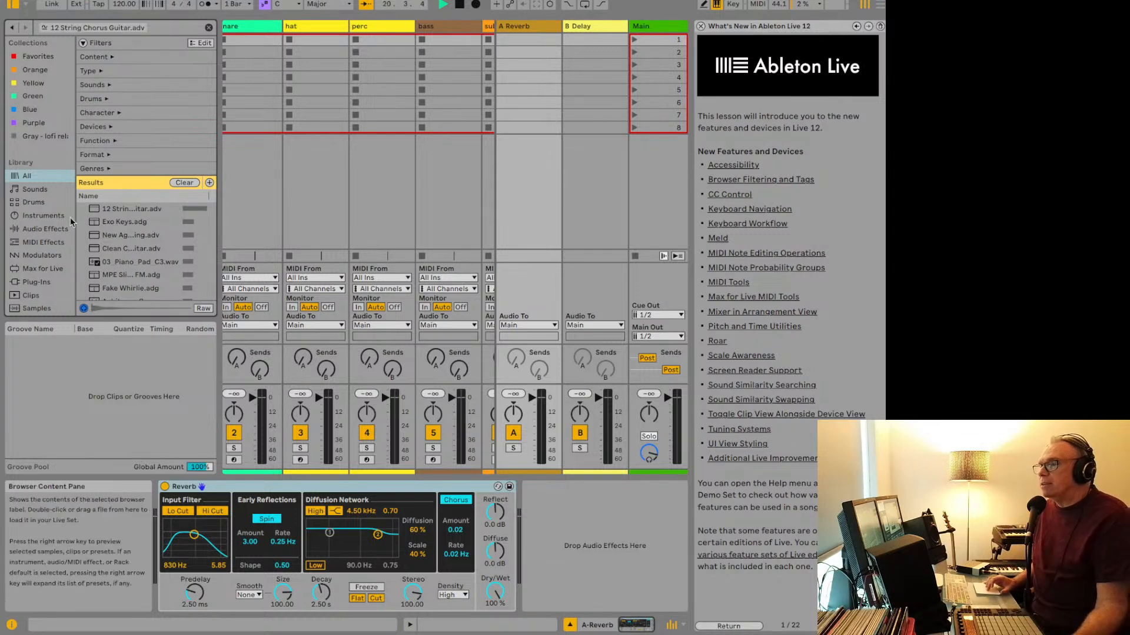
pyautogui.scroll(-5, 35, 267)
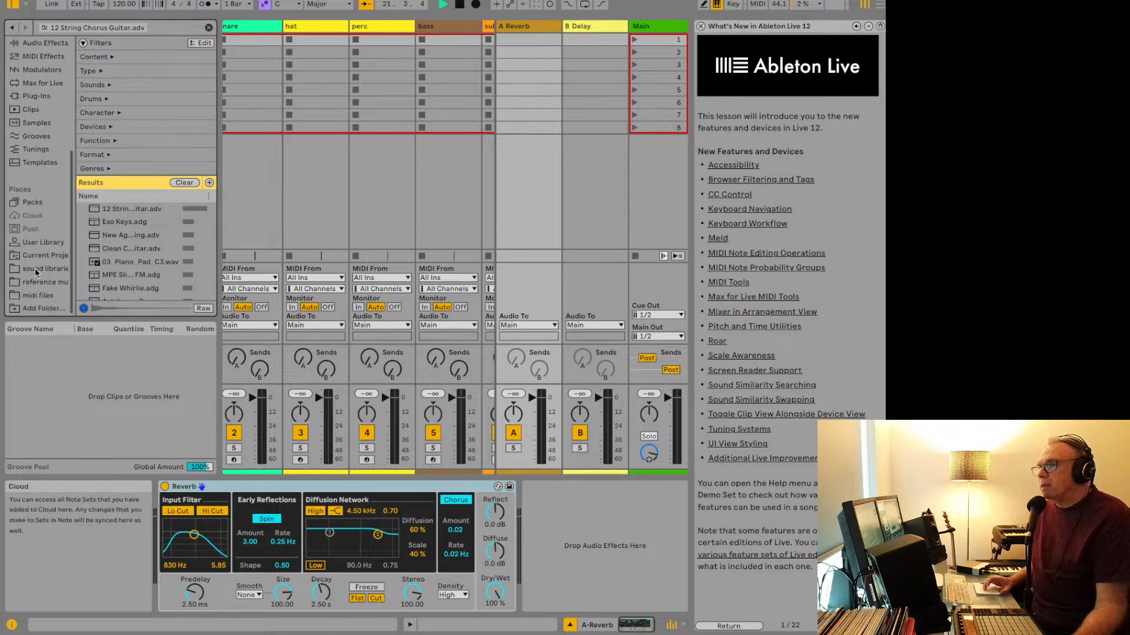
pyautogui.scroll(5, 40, 267)
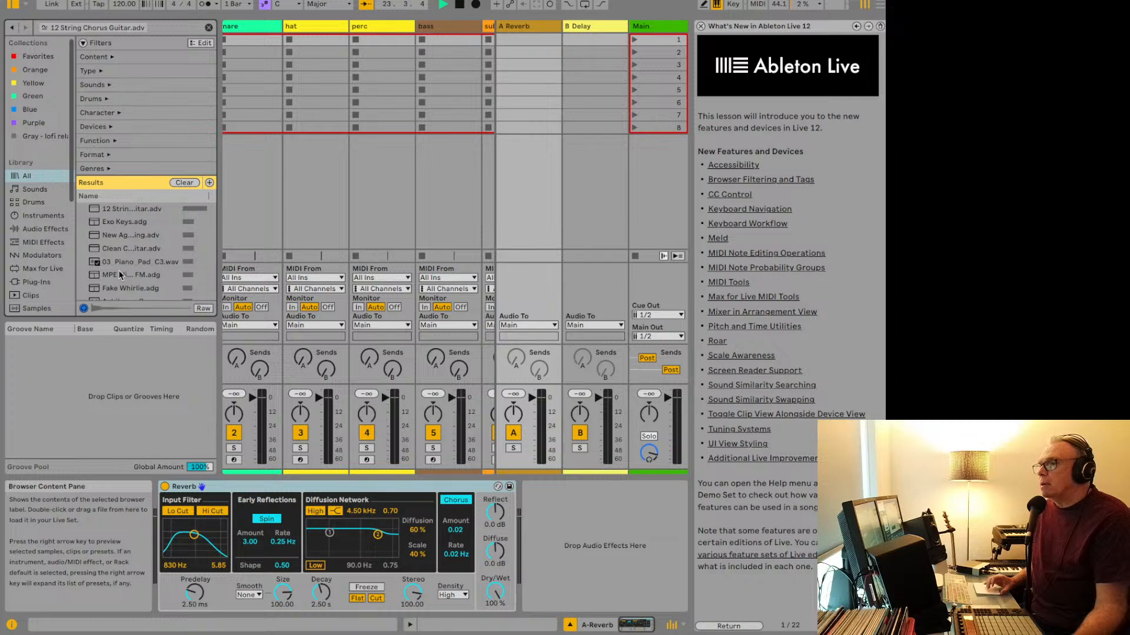
pyautogui.scroll(-1, 118, 274)
pyautogui.scroll(-3, 119, 273)
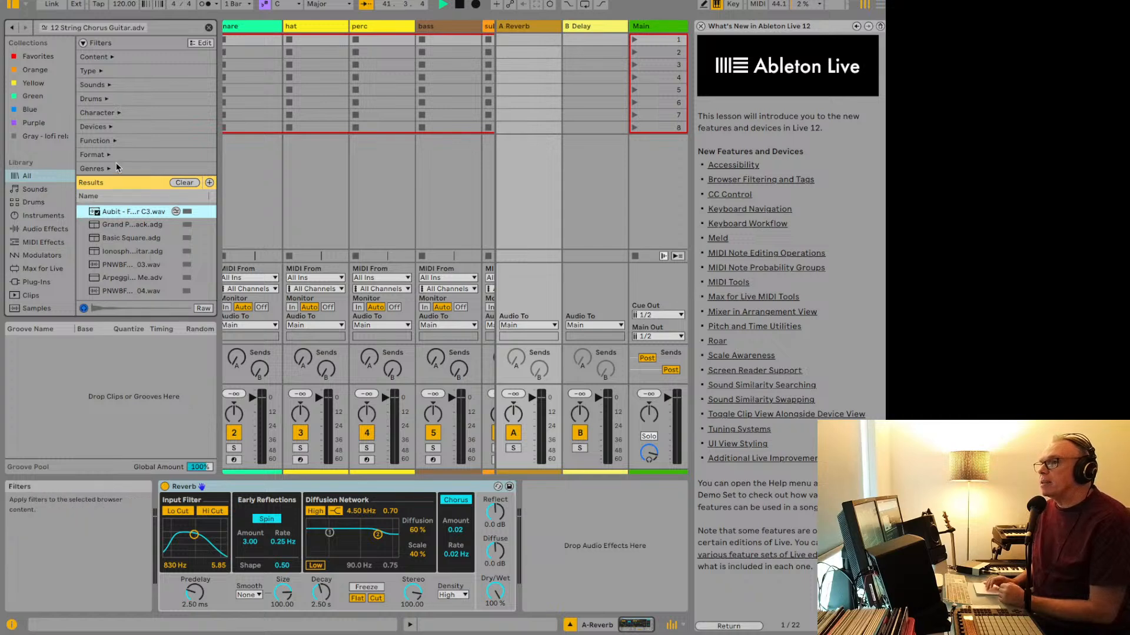
# Step: Preview the Basic Square preset, and look through further similar sounds and the available filter groups
pyautogui.click(106, 115)
pyautogui.click(103, 112)
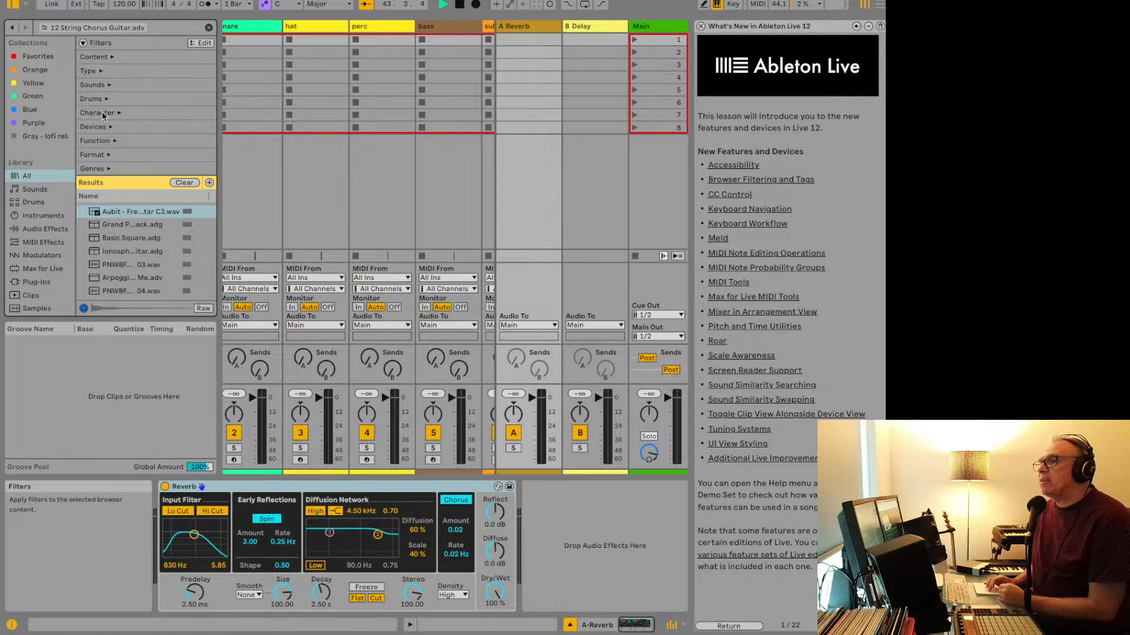
pyautogui.click(130, 238)
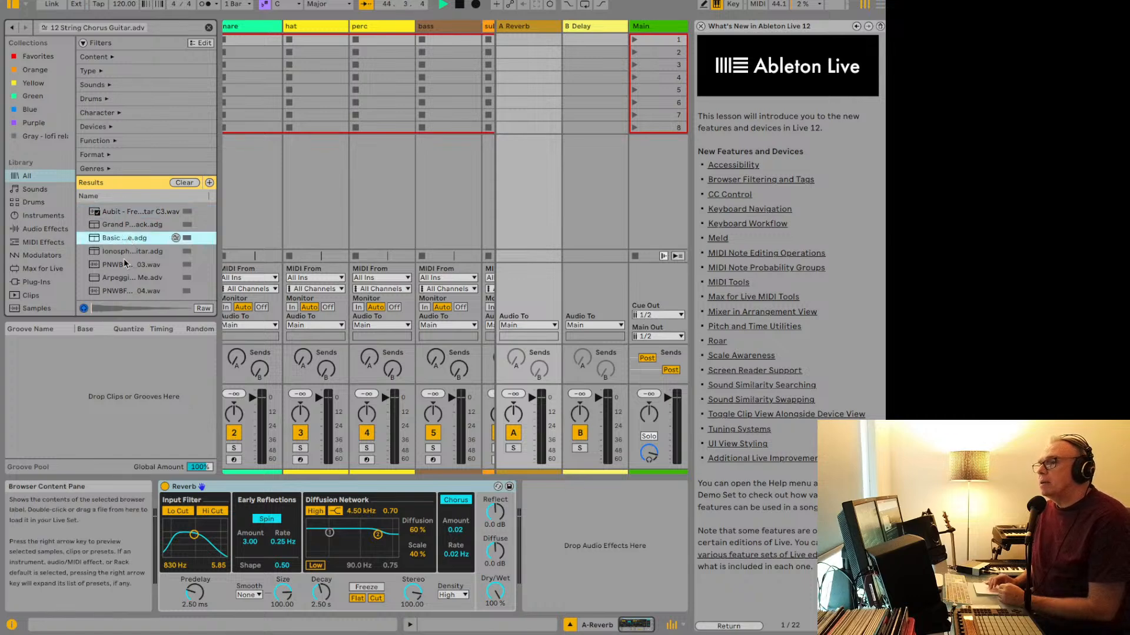
pyautogui.scroll(-5, 123, 259)
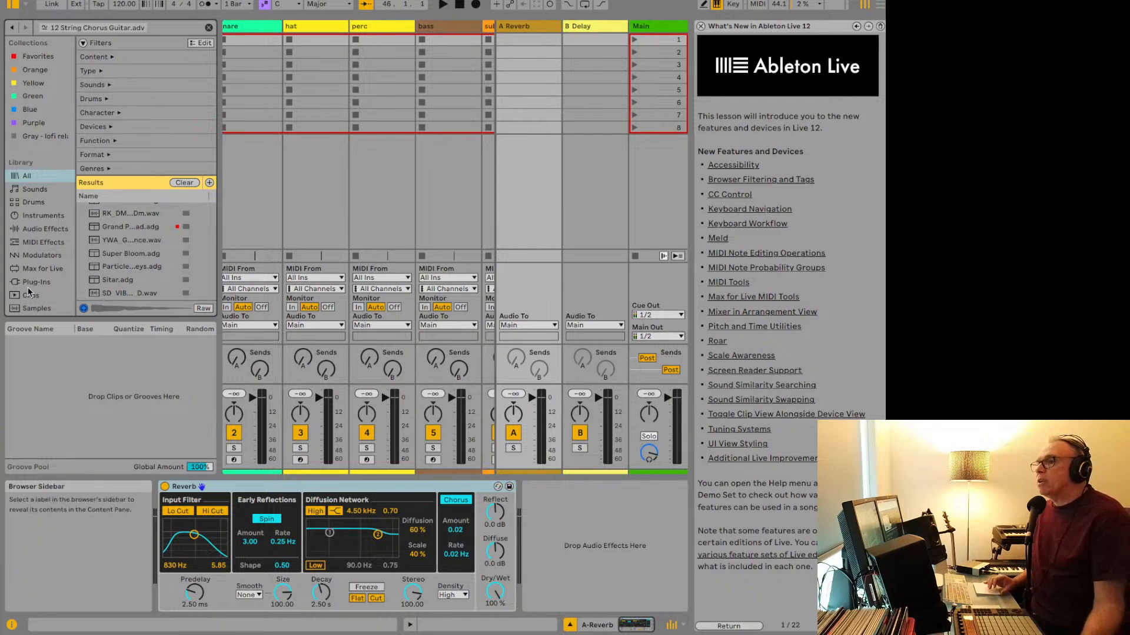
pyautogui.scroll(-1, 126, 143)
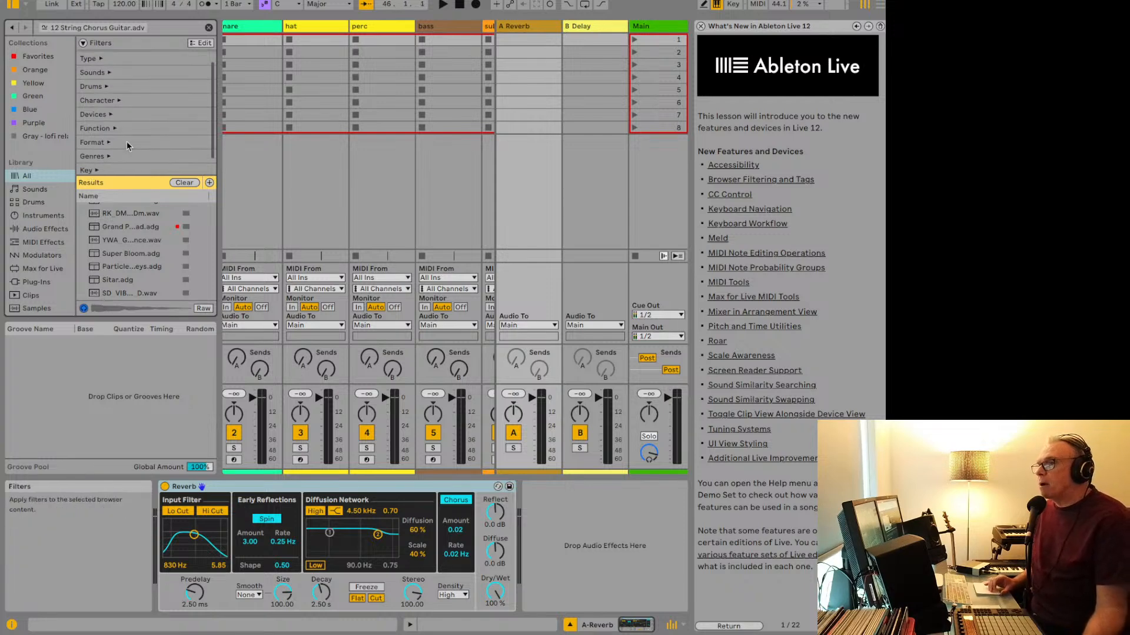
pyautogui.scroll(-1, 126, 144)
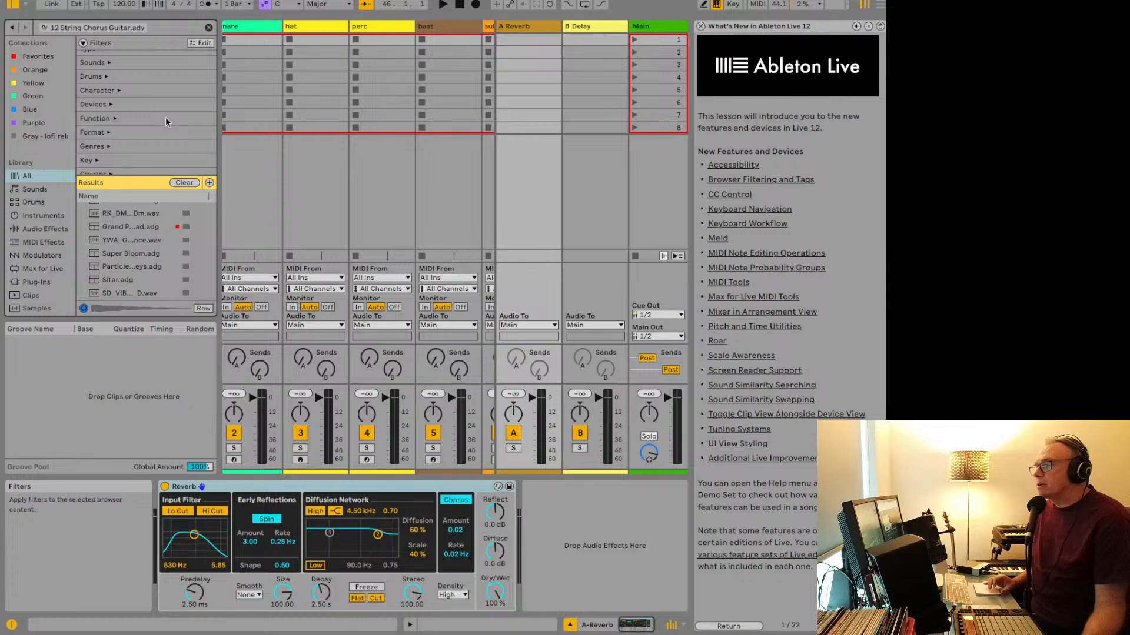
pyautogui.scroll(-1, 166, 121)
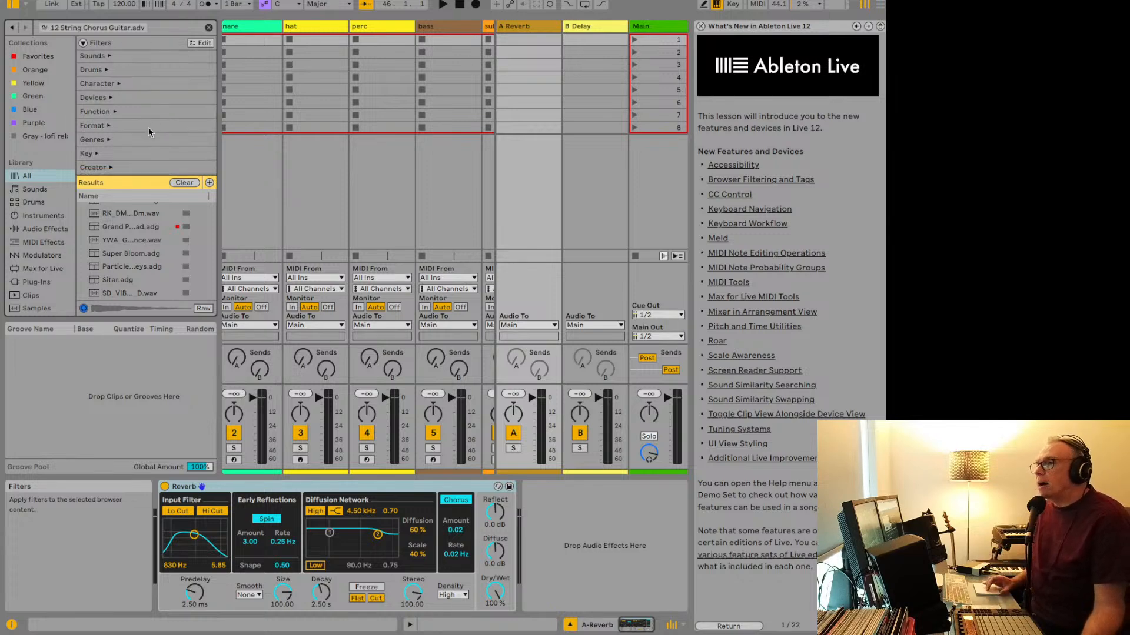
# Step: Show the Plug-Ins category in the browser and clear the similarity search from it
pyautogui.click(38, 279)
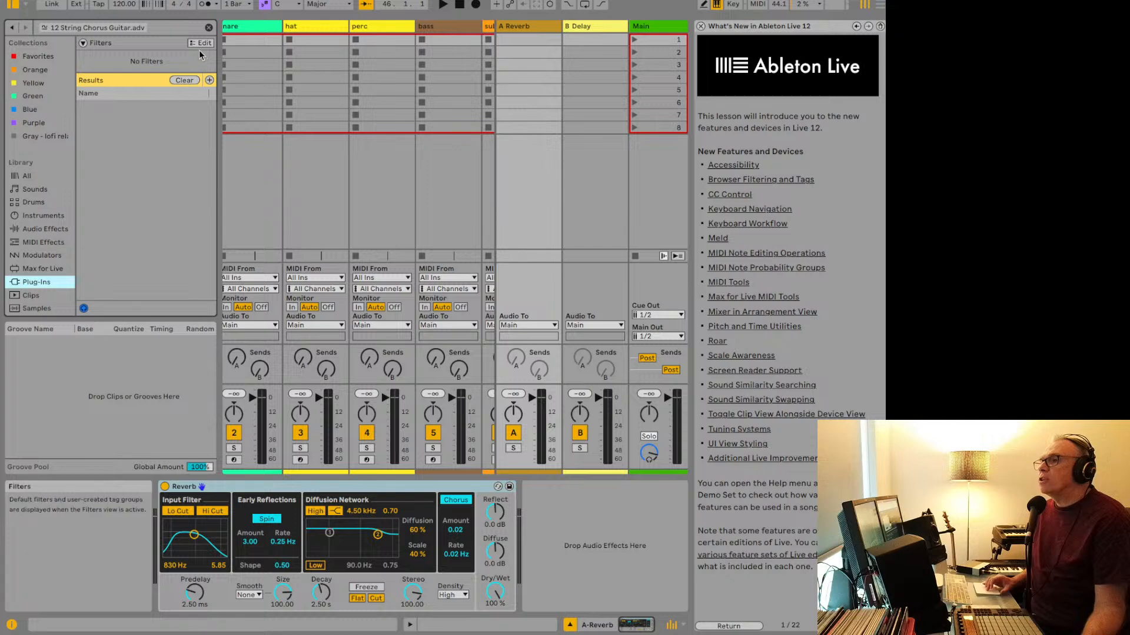
pyautogui.click(183, 80)
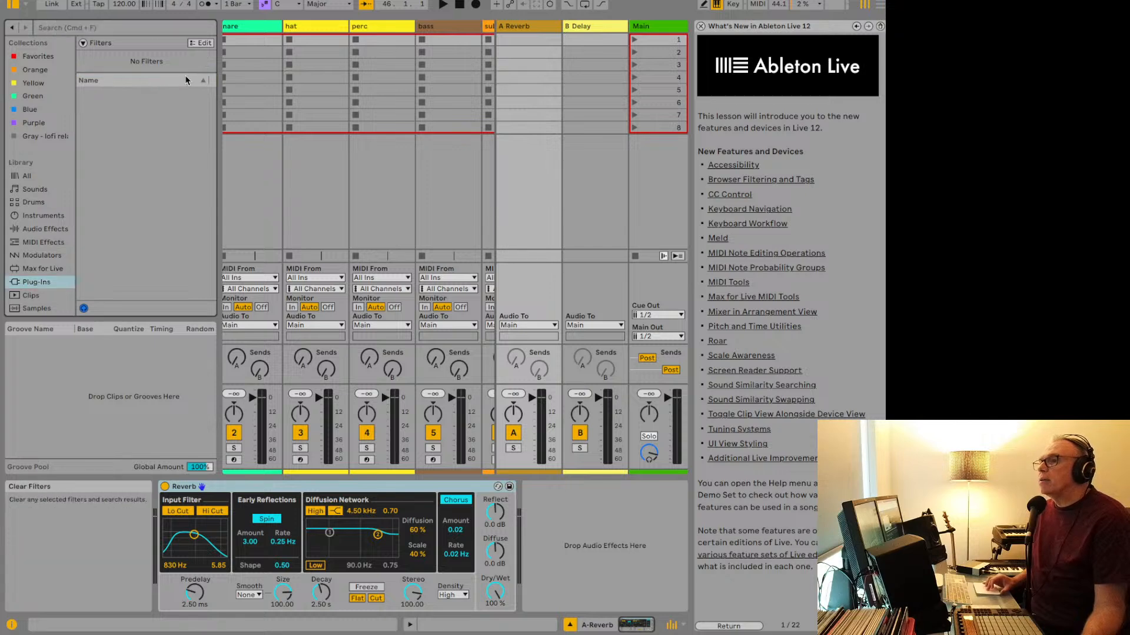
pyautogui.scroll(10, 137, 213)
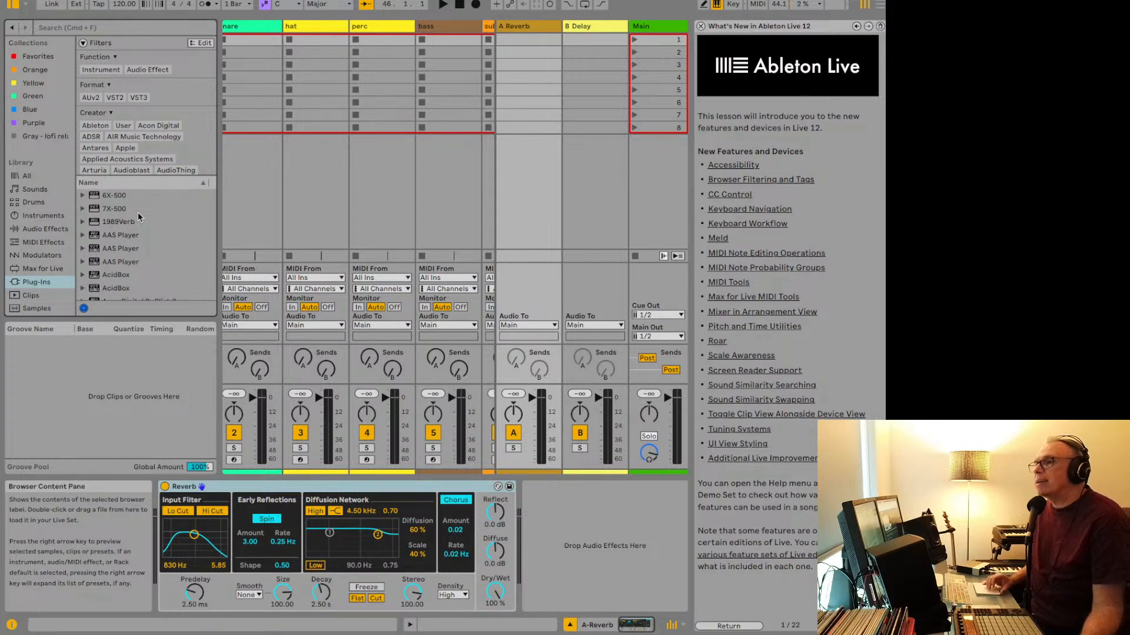
# Step: Expand the last ADSR Sample Manager entry and filter the plug-ins to the AUv2 format
pyautogui.scroll(-3, 137, 213)
pyautogui.scroll(-4, 137, 213)
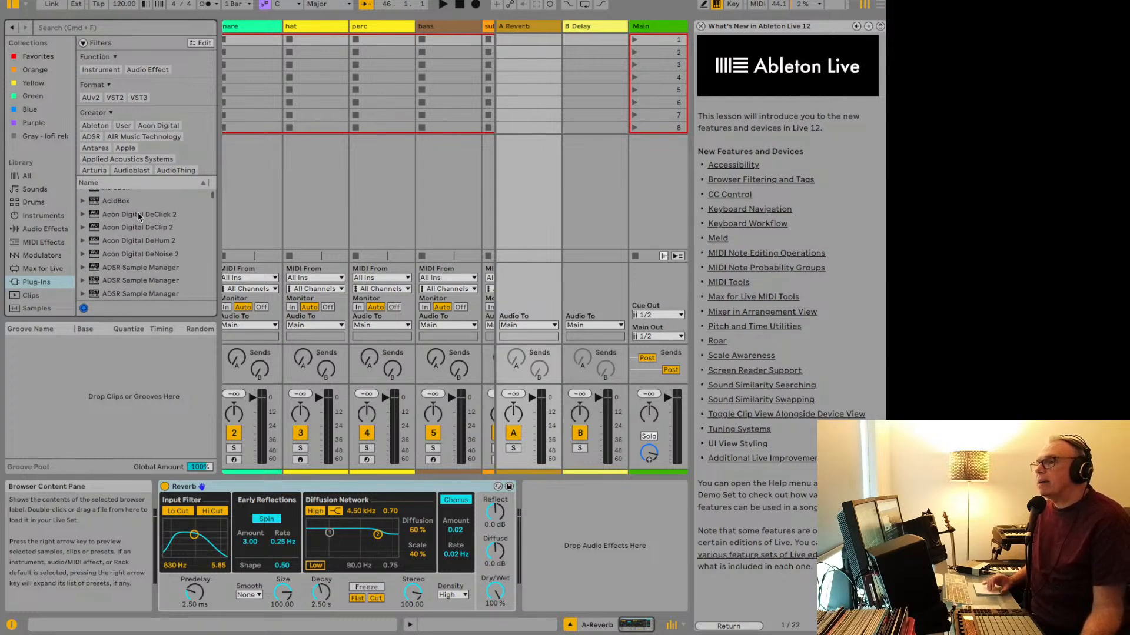
pyautogui.scroll(-5, 138, 213)
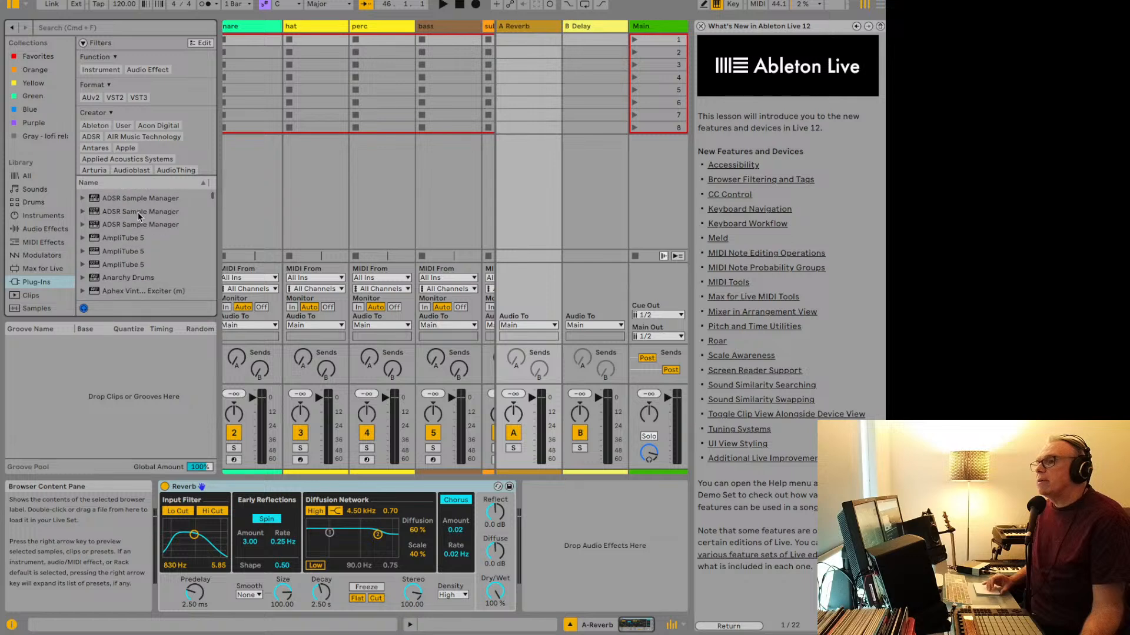
pyautogui.scroll(-1, 130, 221)
pyautogui.click(83, 218)
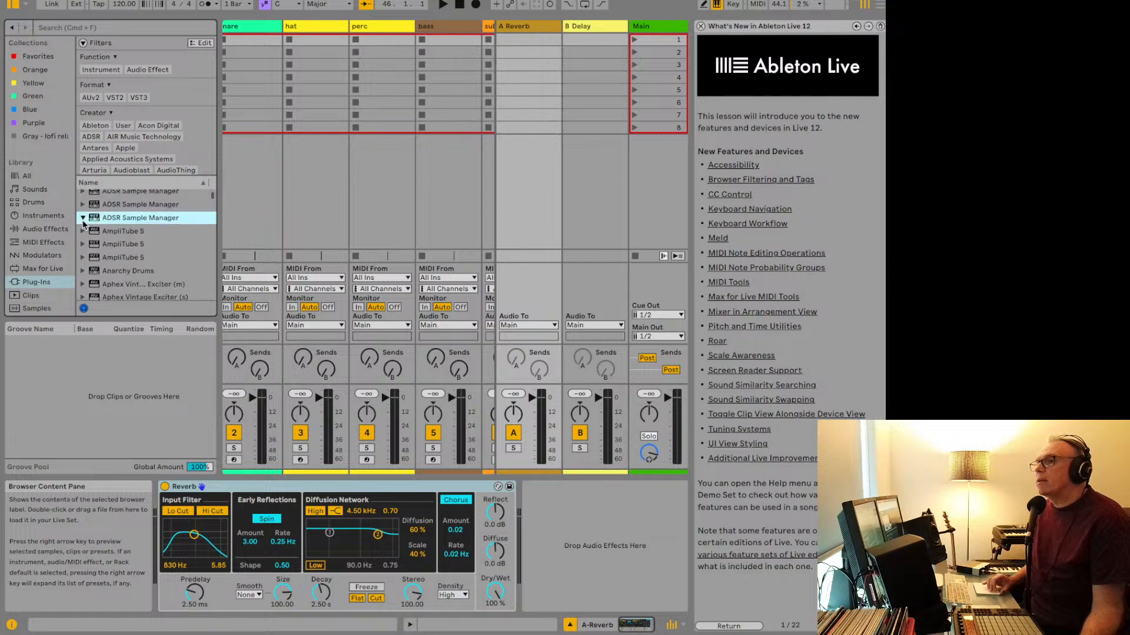
pyautogui.click(93, 98)
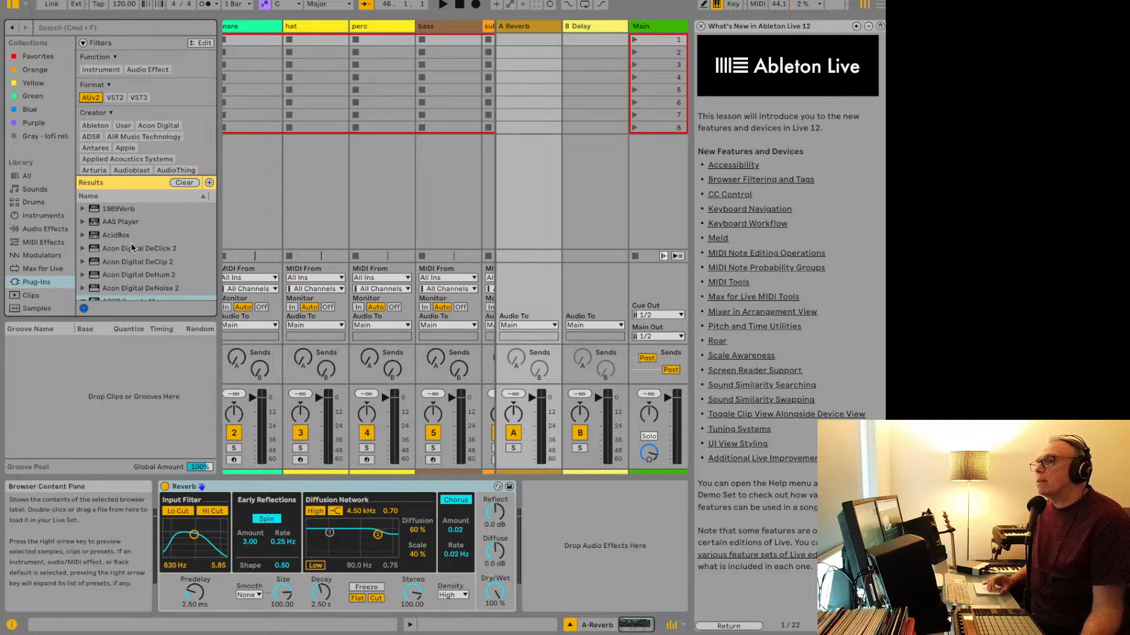
# Step: Switch the AUv2 format filter off and on again to compare the plug-in lists
pyautogui.scroll(-1, 125, 262)
pyautogui.scroll(1, 125, 263)
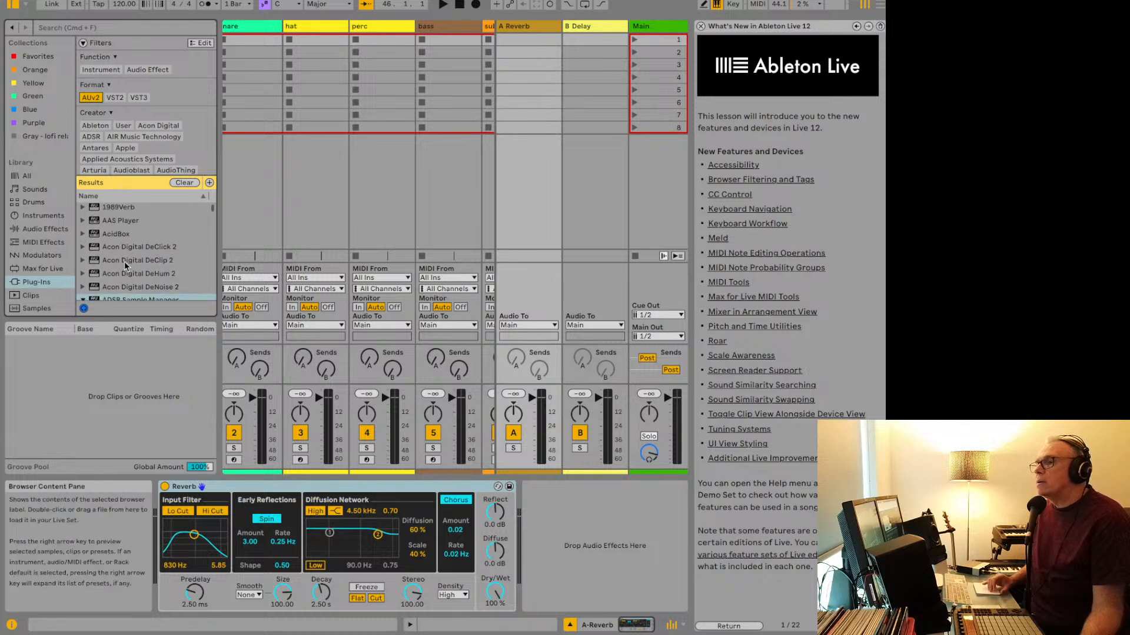
pyautogui.click(90, 98)
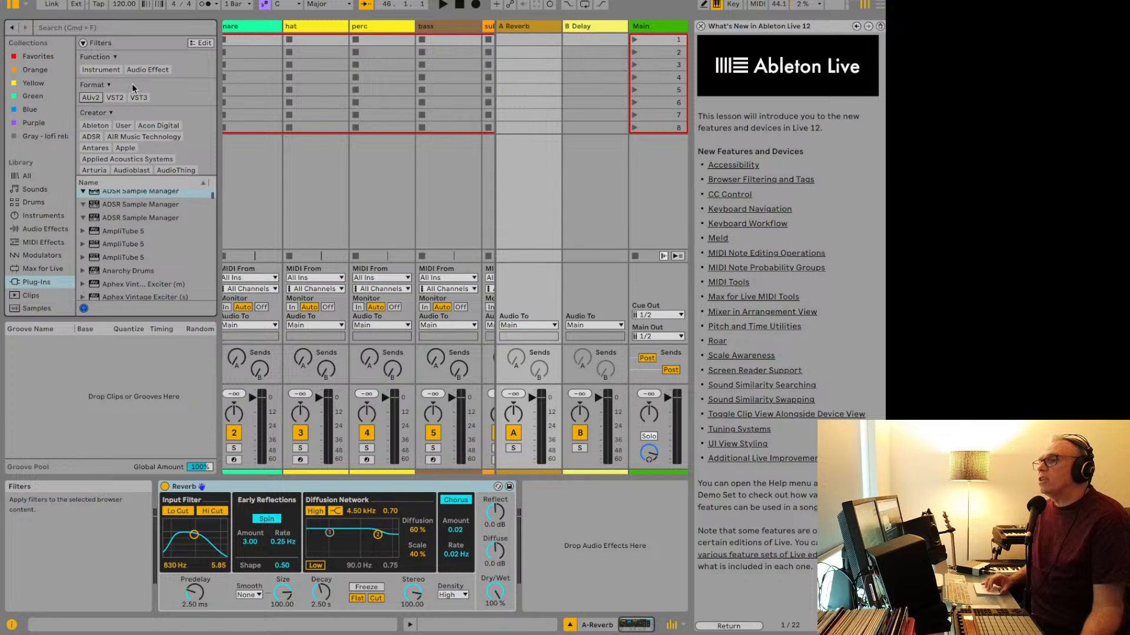
pyautogui.click(92, 97)
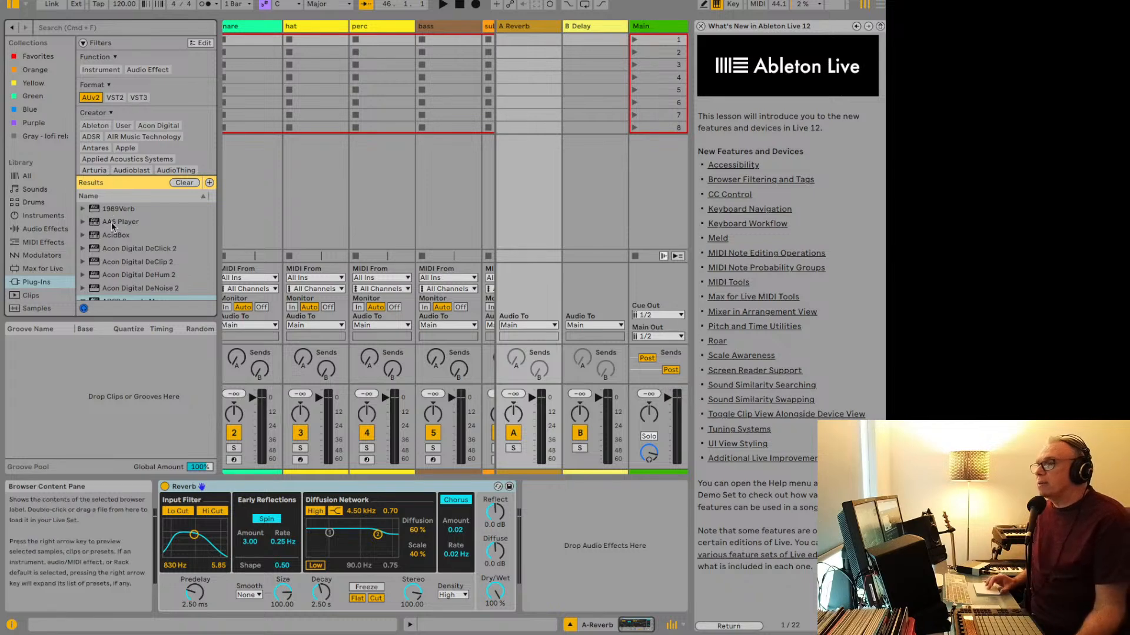
pyautogui.click(133, 99)
pyautogui.click(88, 99)
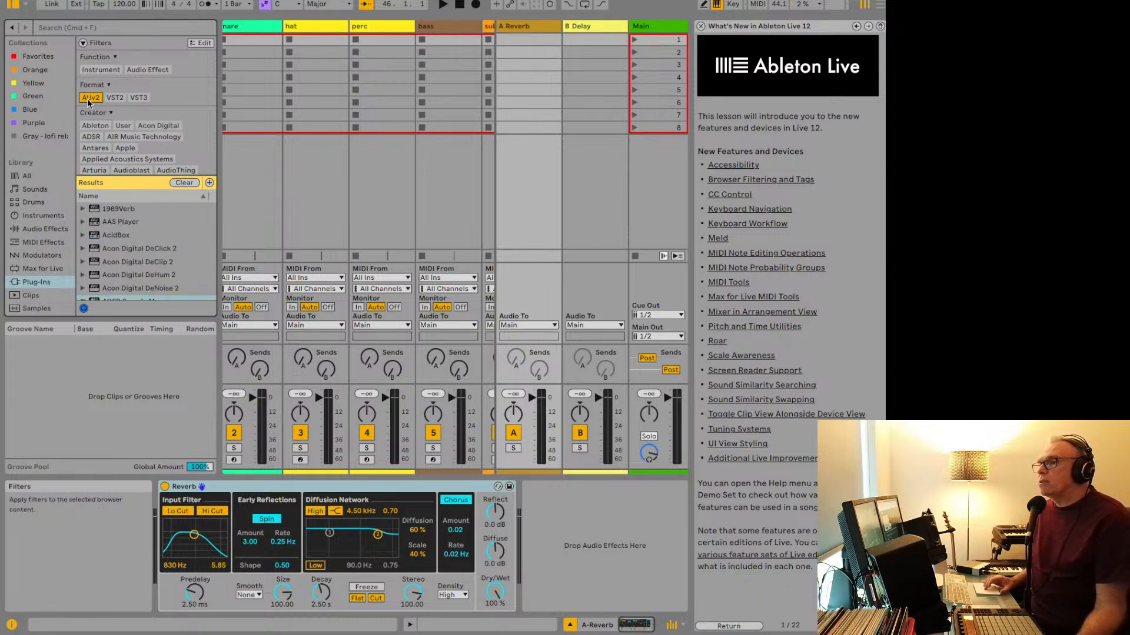
# Step: Look through the AUv2 plug-ins, selecting Anarchy Drums and API-550A (m) in turn
pyautogui.scroll(-1, 115, 238)
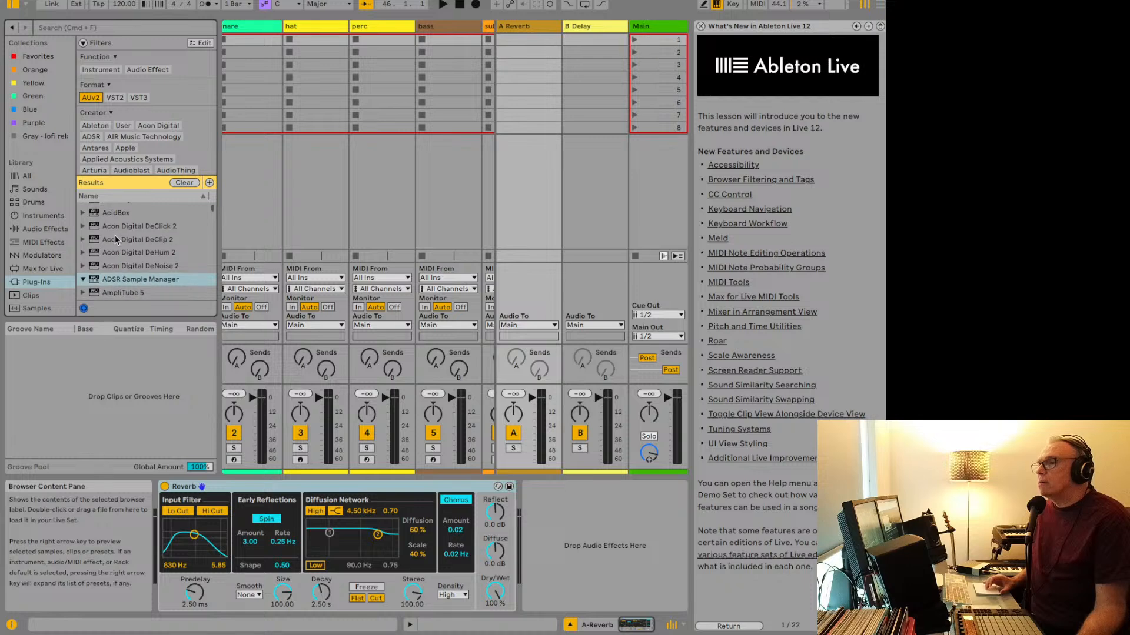
pyautogui.scroll(-4, 115, 235)
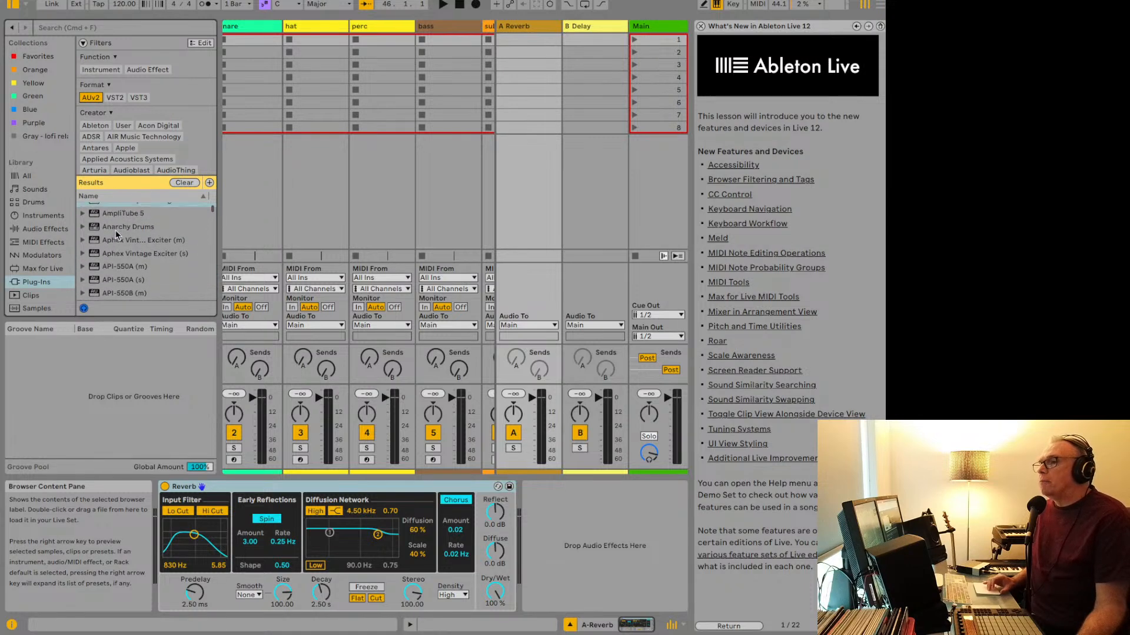
pyautogui.scroll(-1, 115, 235)
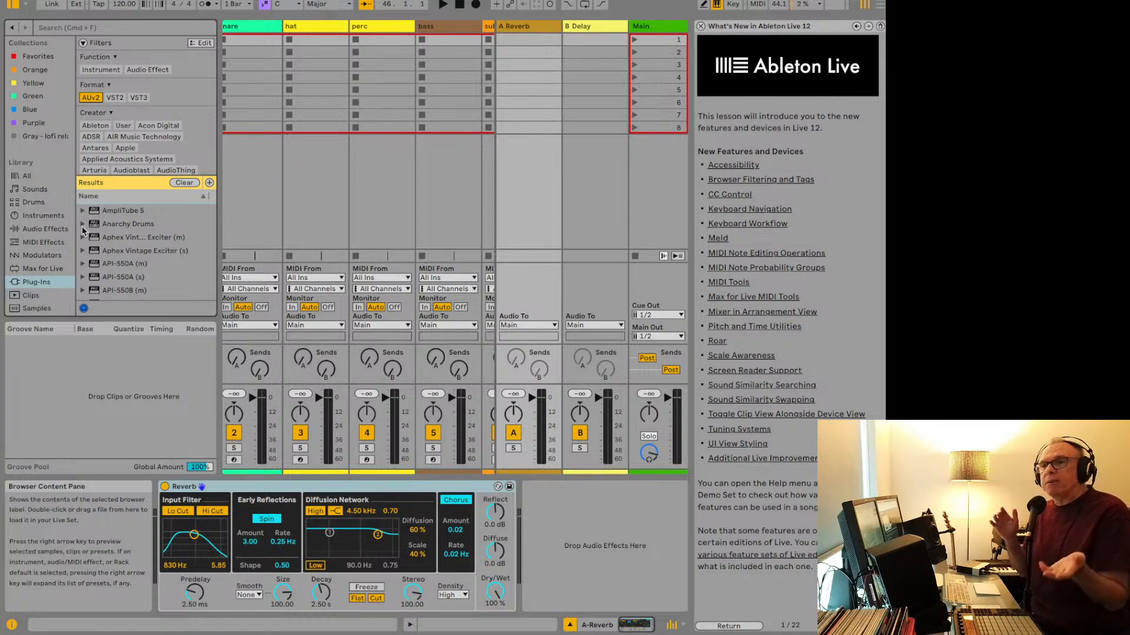
pyautogui.click(107, 227)
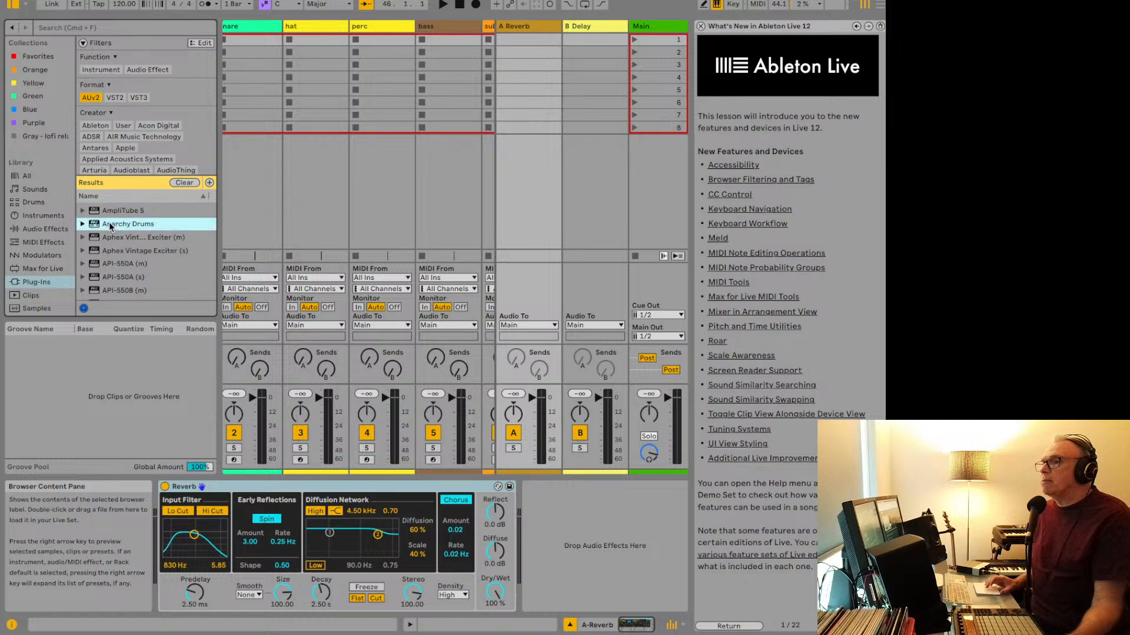
pyautogui.click(109, 268)
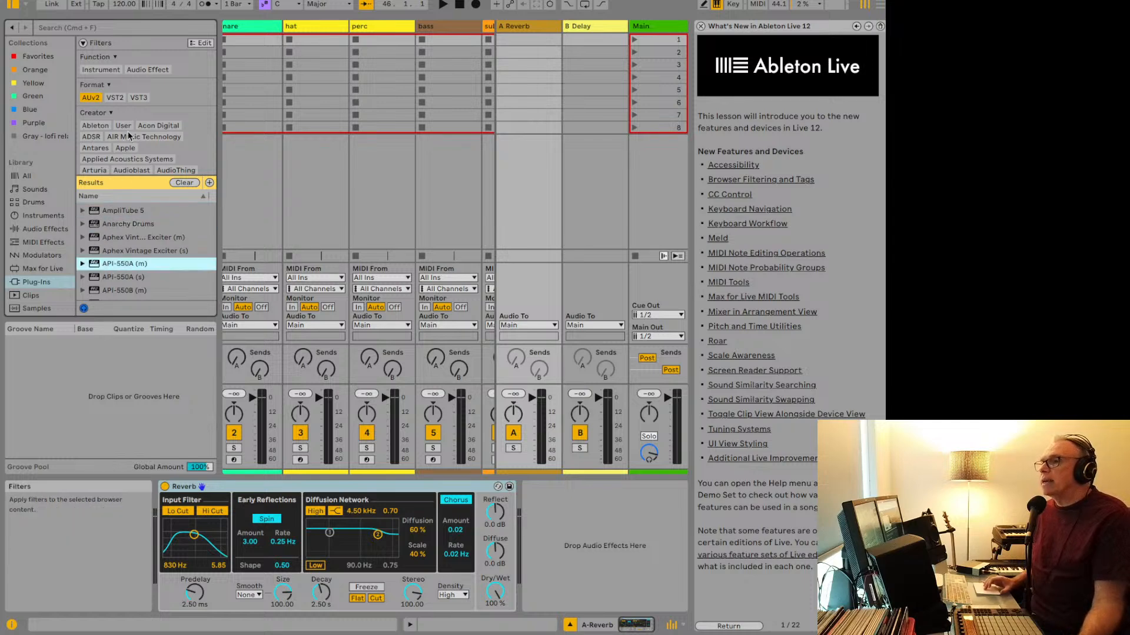
# Step: Remove the AUv2 format filter and expand the API-550A (m) plug-in entry
pyautogui.click(91, 97)
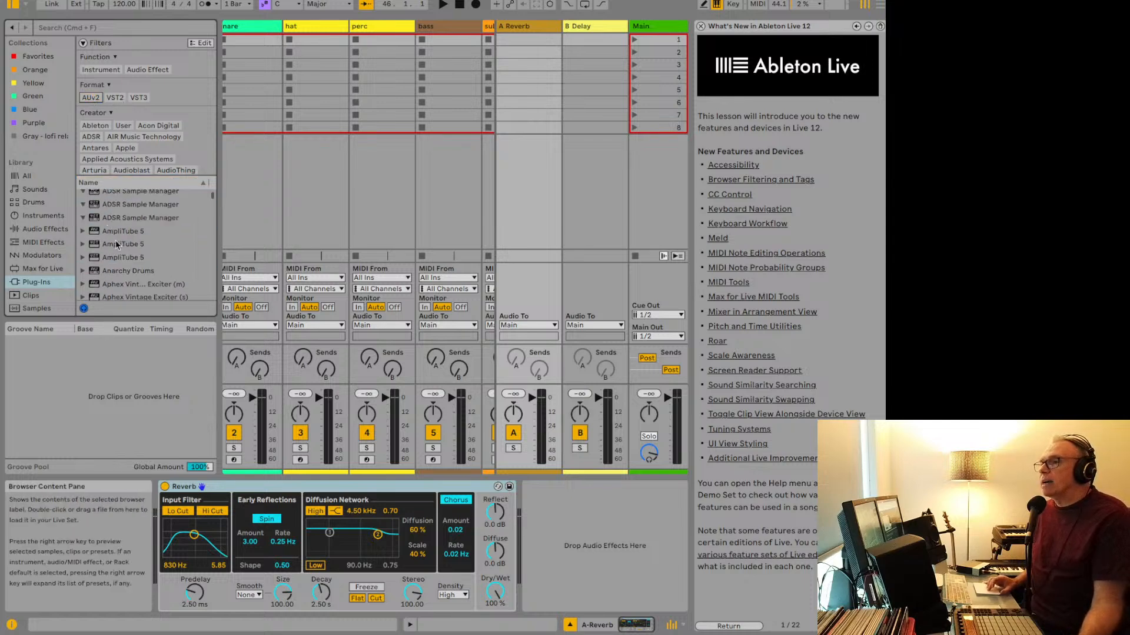
pyautogui.scroll(-2, 122, 260)
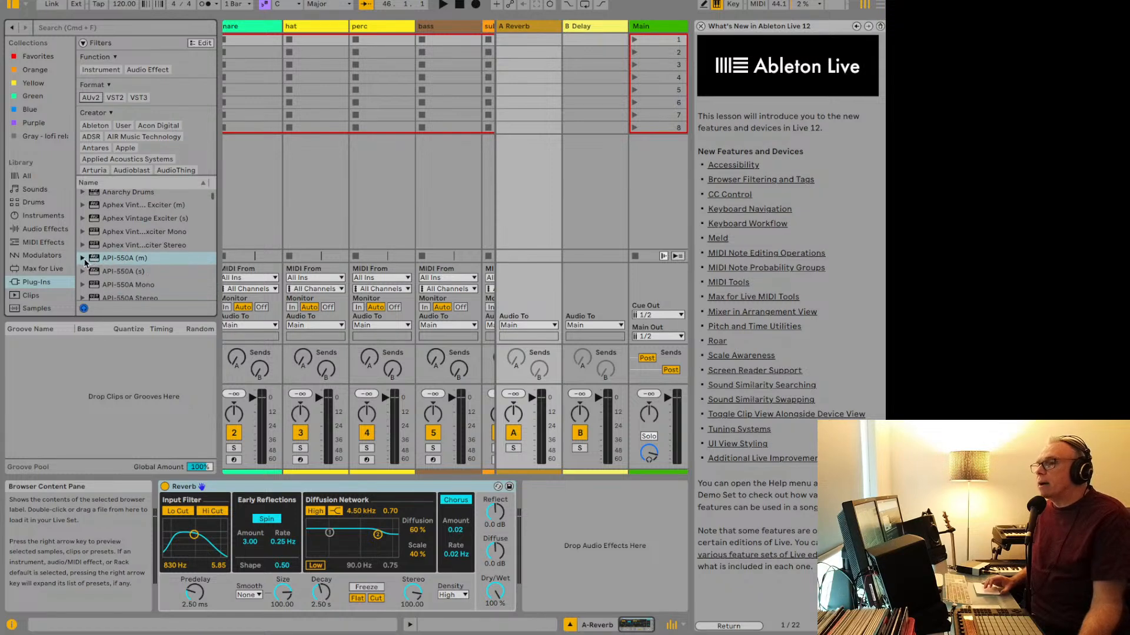
pyautogui.click(86, 262)
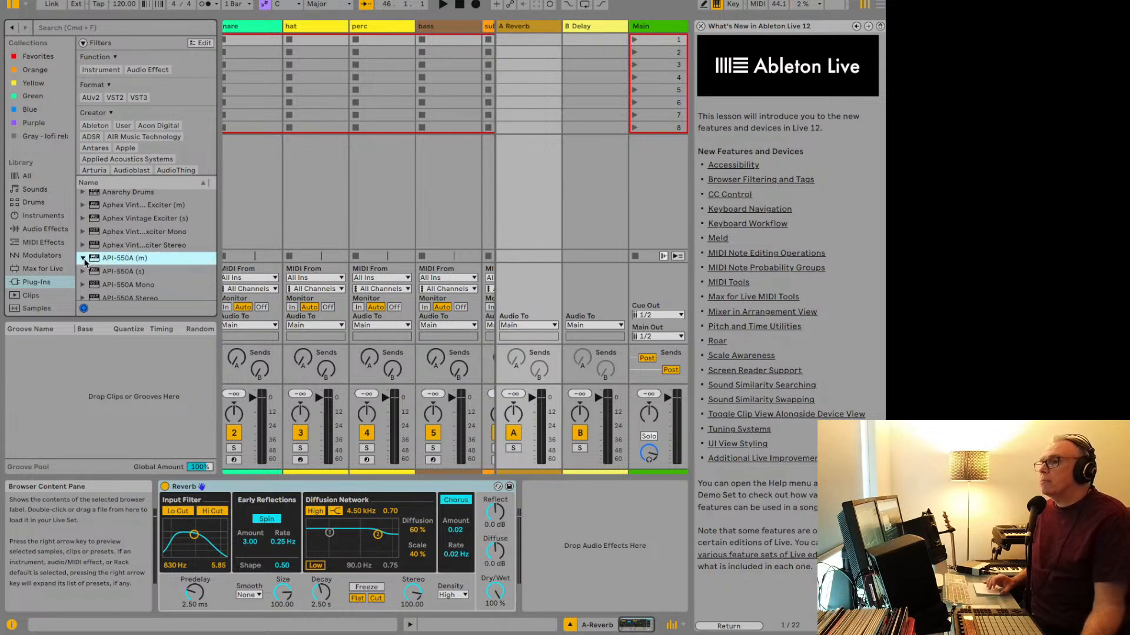
# Step: Filter the plug-ins to AUv2 once more, check the list, and remove the filter
pyautogui.click(87, 99)
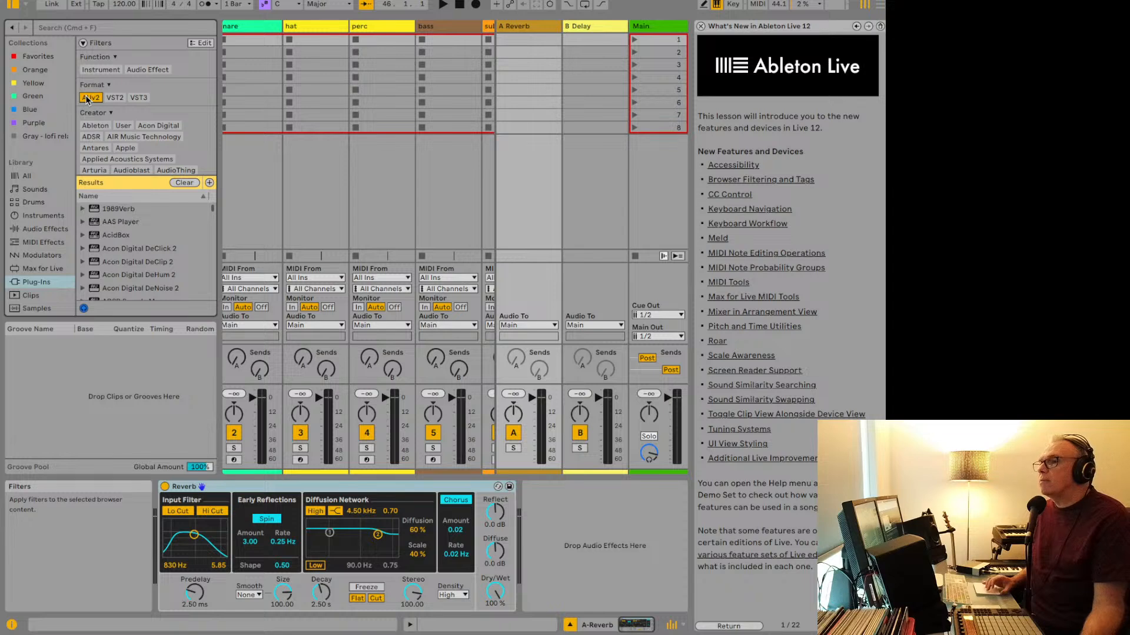
pyautogui.scroll(-3, 129, 224)
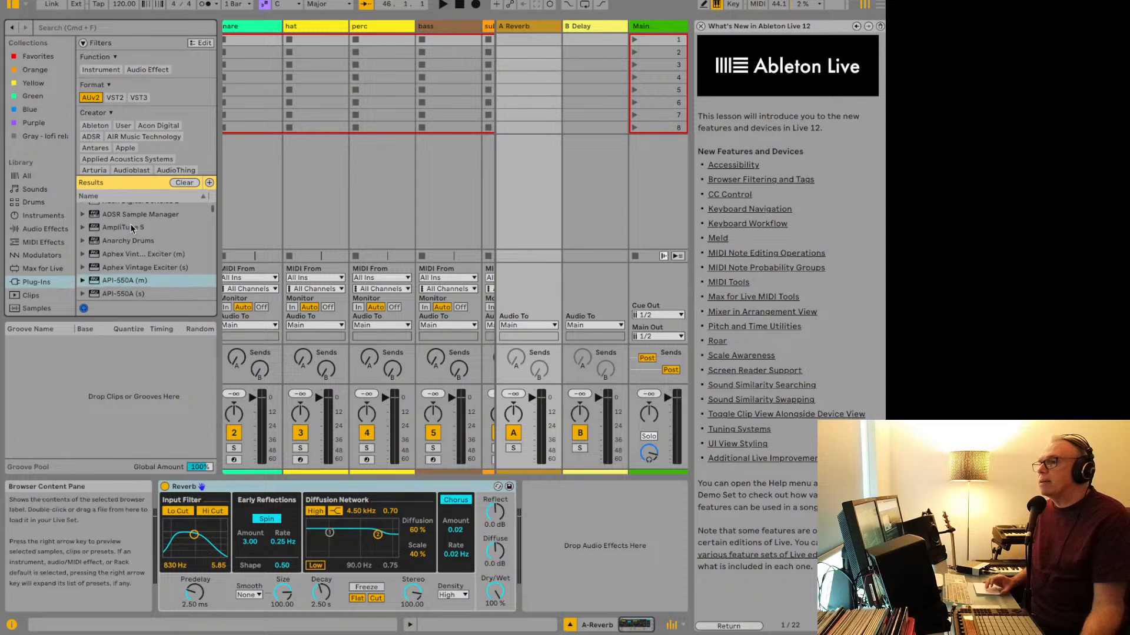
pyautogui.click(87, 97)
# Step: Look through the unfiltered plug-in list from the API entries to the AudioTrack entries
pyautogui.scroll(-2, 156, 291)
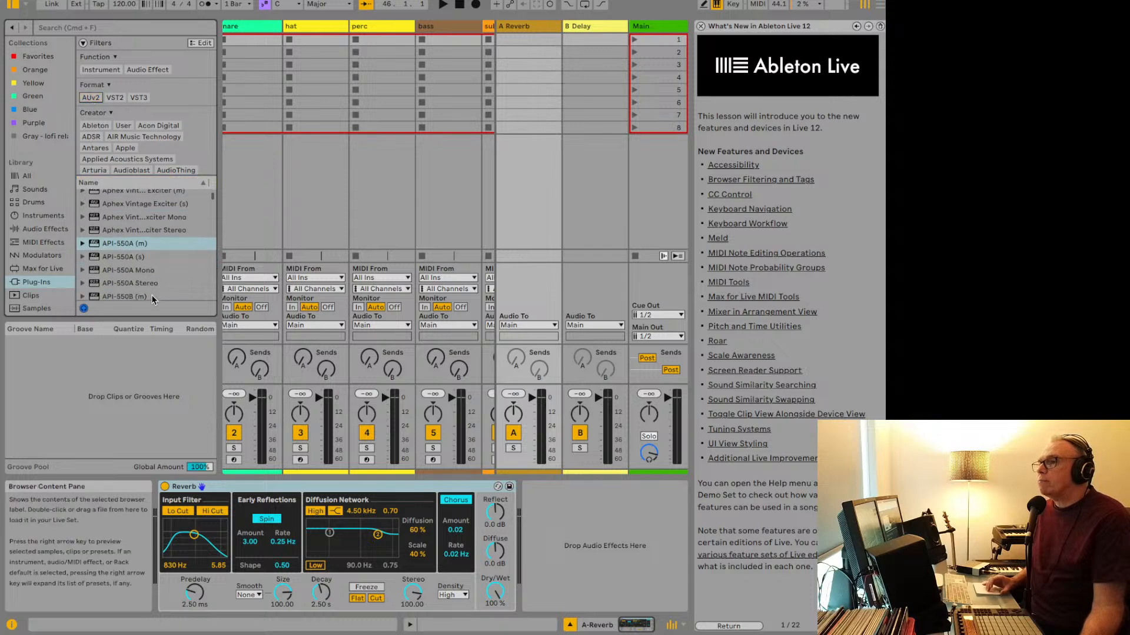
pyautogui.scroll(2, 152, 299)
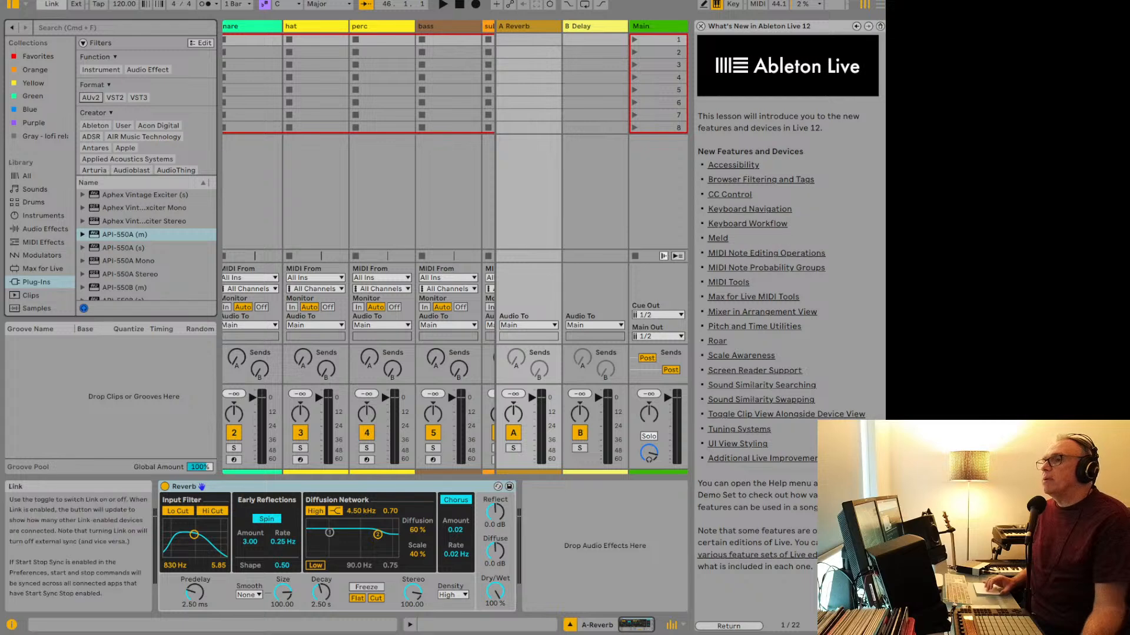
pyautogui.click(115, 234)
pyautogui.scroll(-7, 110, 263)
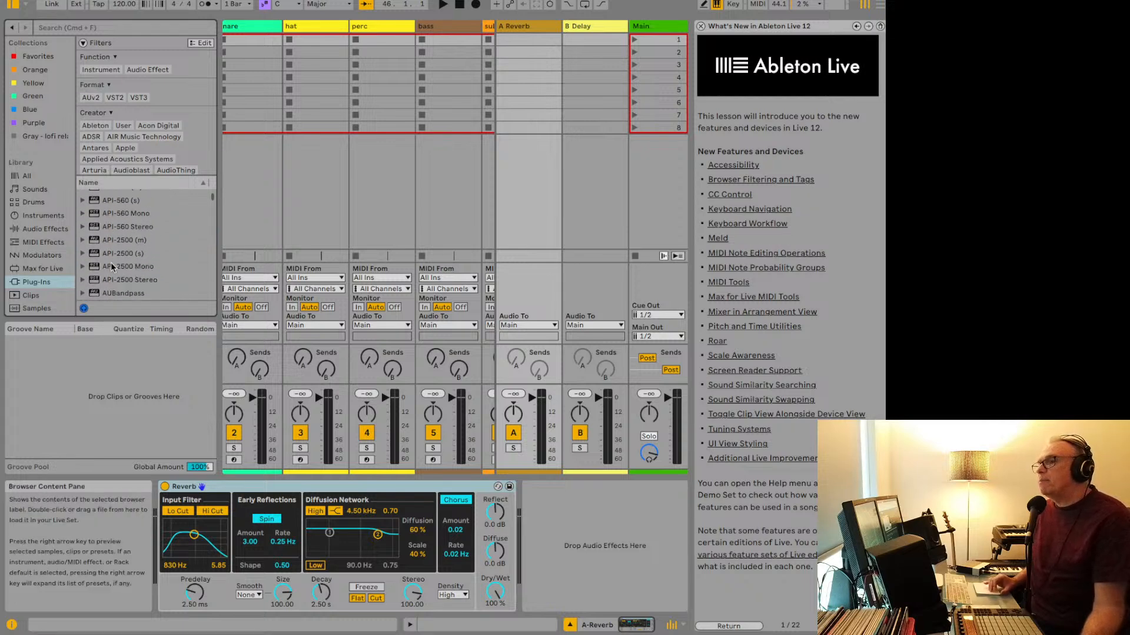
pyautogui.click(111, 266)
pyautogui.scroll(-5, 110, 266)
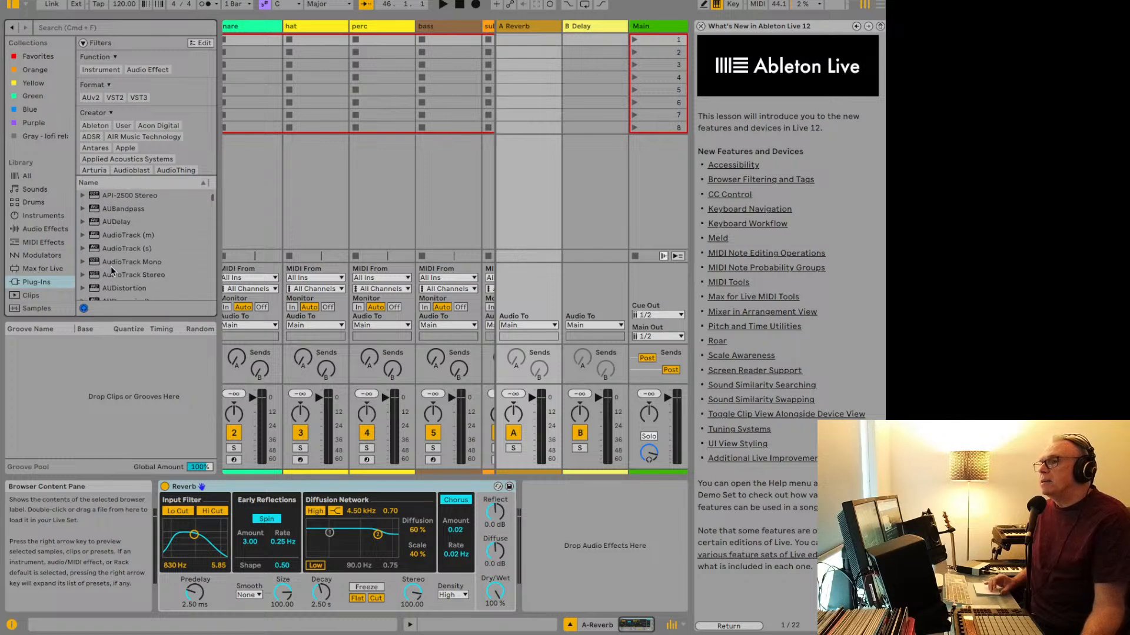
# Step: Examine the full range of Creator filters available for plug-ins, along with the plug-in list below them
pyautogui.scroll(-12, 140, 147)
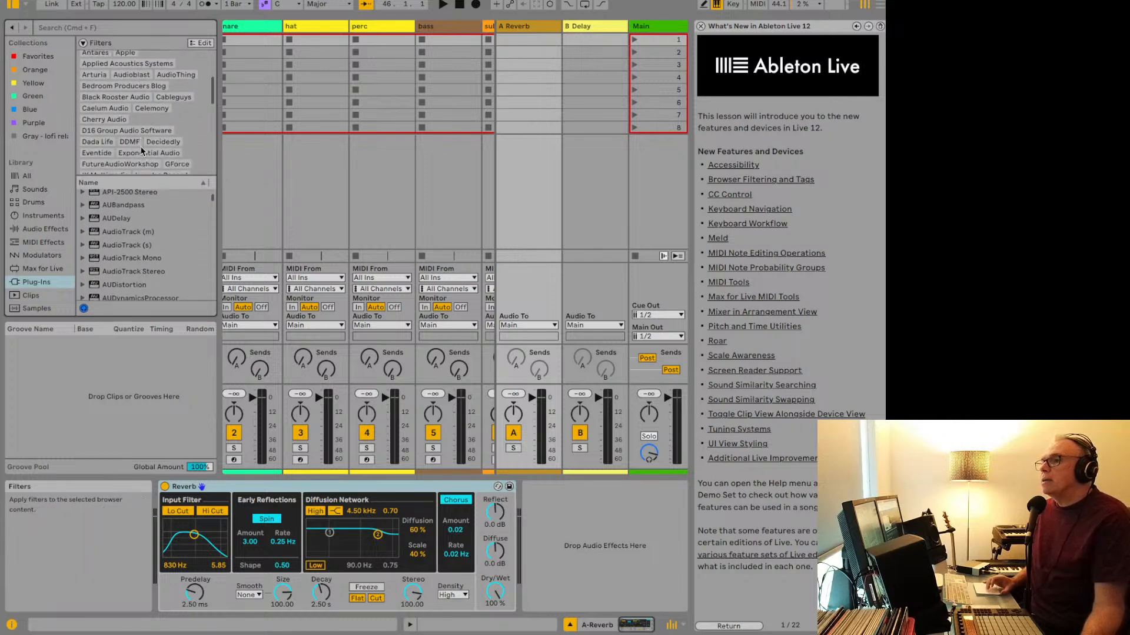
pyautogui.scroll(12, 140, 150)
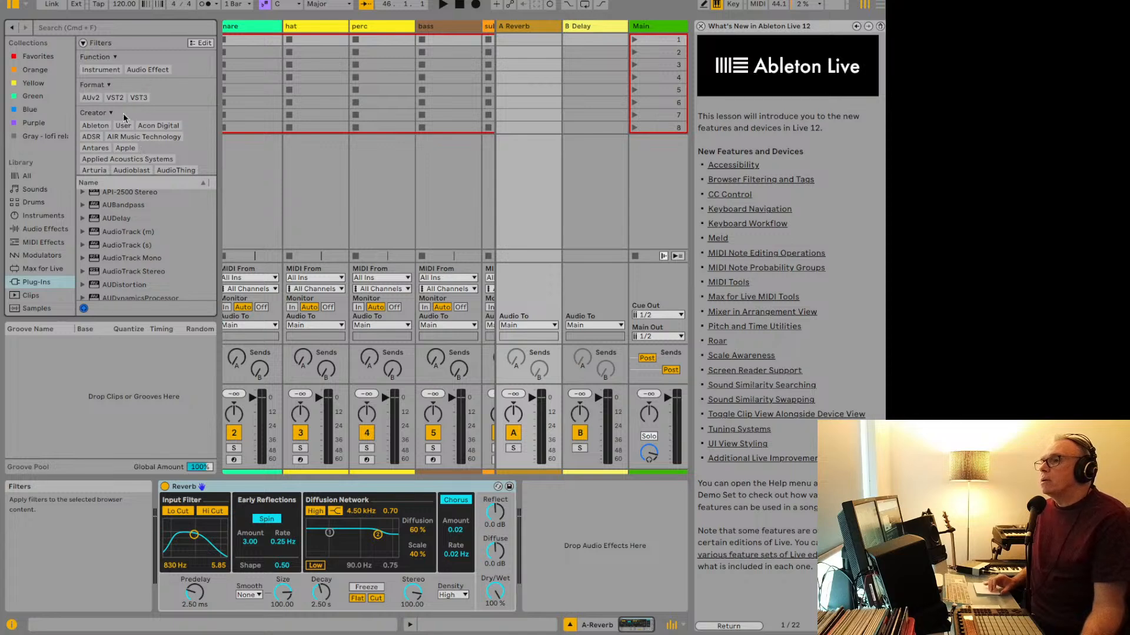
pyautogui.scroll(-2, 123, 113)
pyautogui.scroll(2, 124, 114)
pyautogui.scroll(-15, 124, 115)
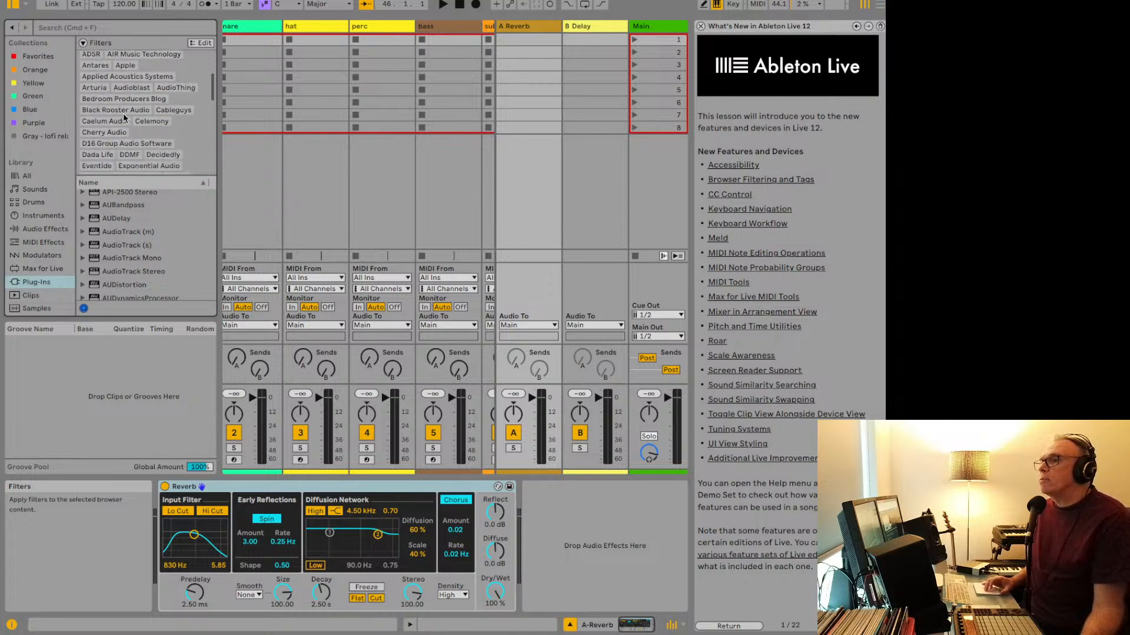
pyautogui.scroll(-2, 124, 117)
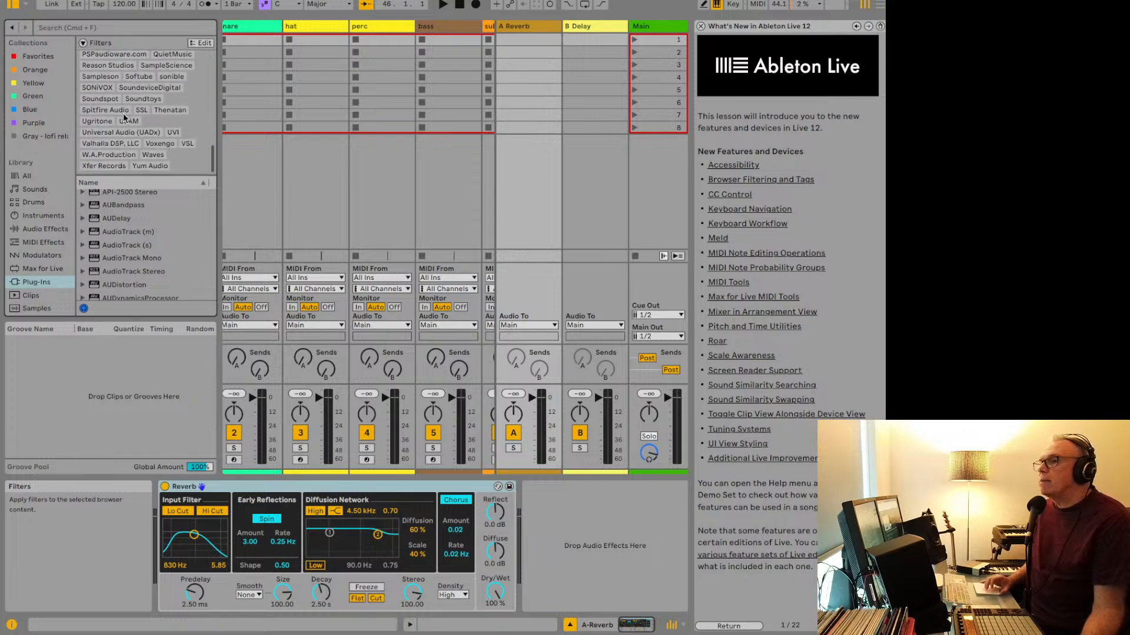
pyautogui.scroll(-6, 111, 233)
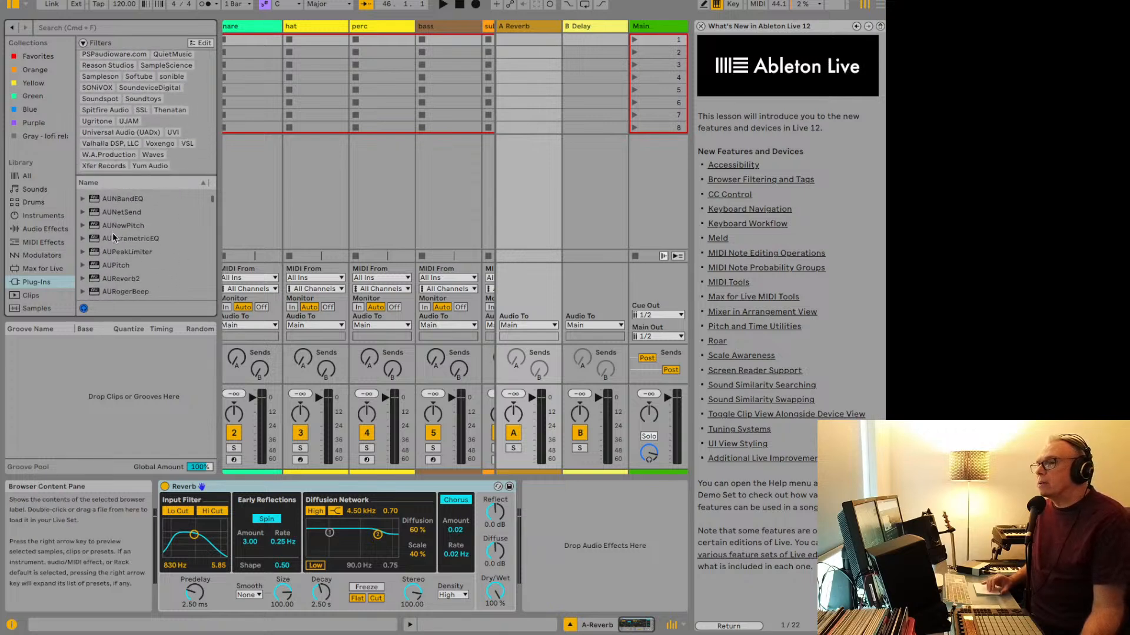
pyautogui.scroll(7, 112, 232)
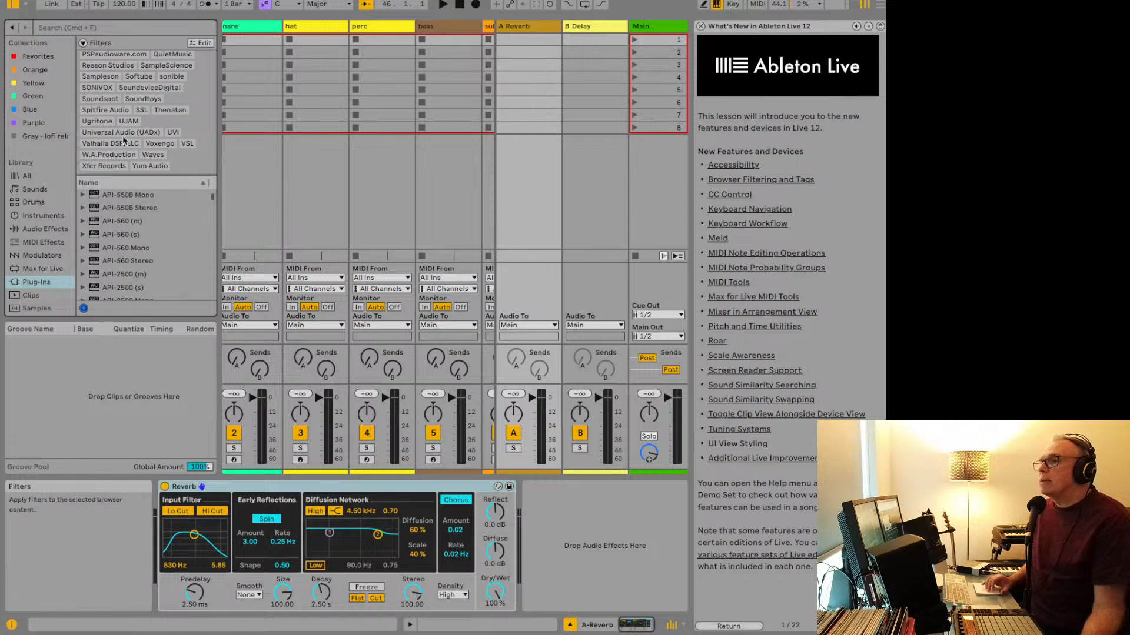
pyautogui.scroll(2, 122, 127)
pyautogui.scroll(10, 121, 122)
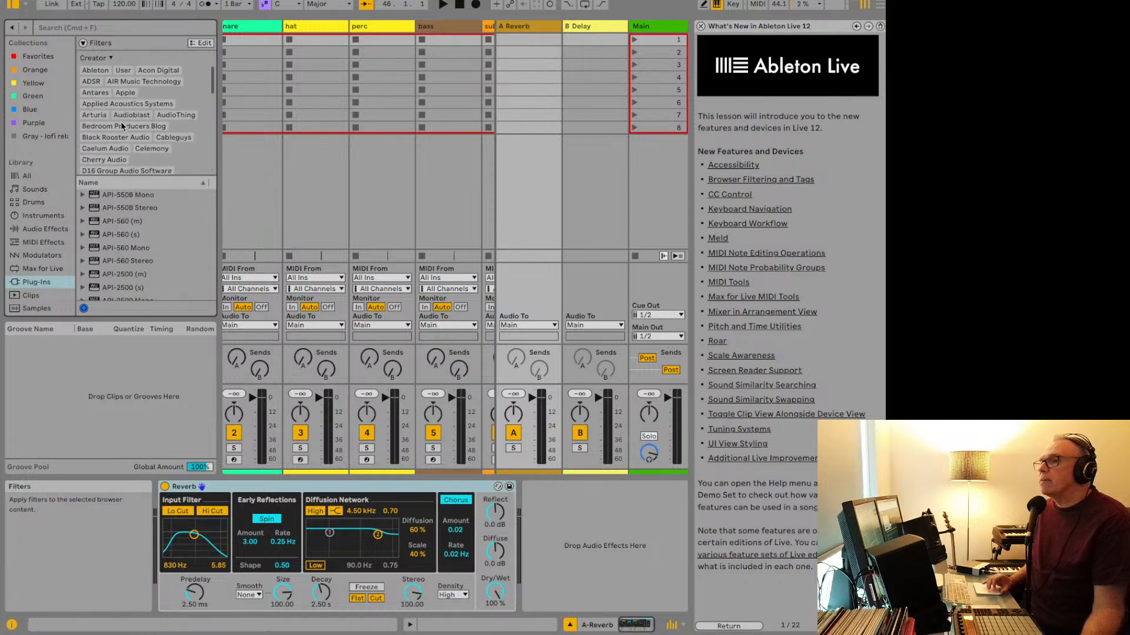
pyautogui.scroll(1, 102, 105)
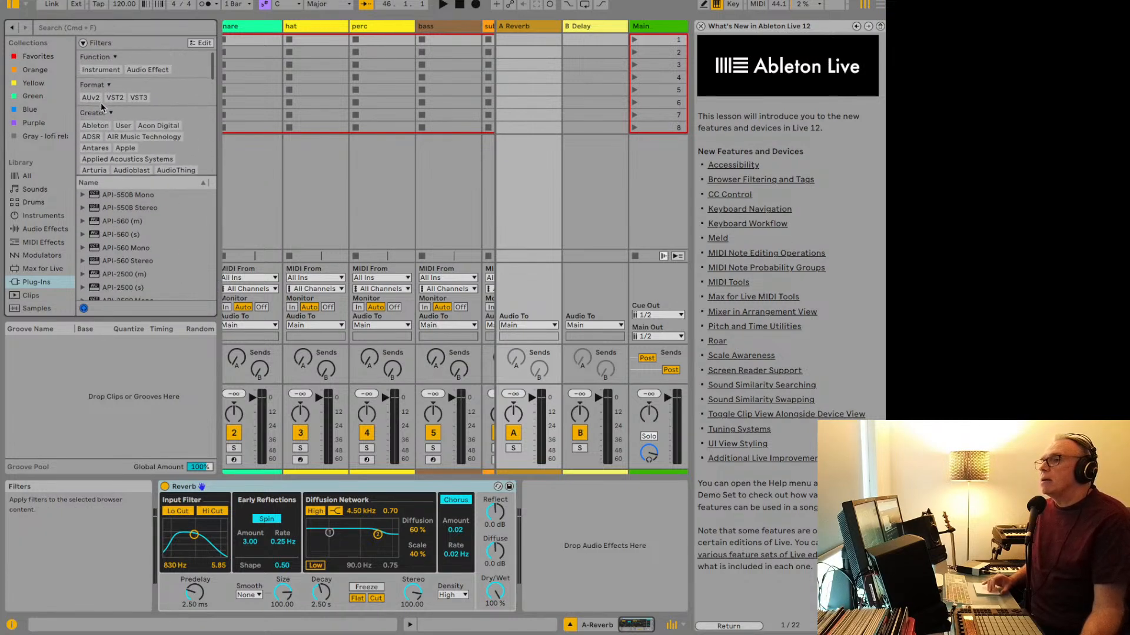
# Step: Filter the plug-ins by Instrument, switch to Audio Effect, check which creators are available, and remove the function filter
pyautogui.click(101, 70)
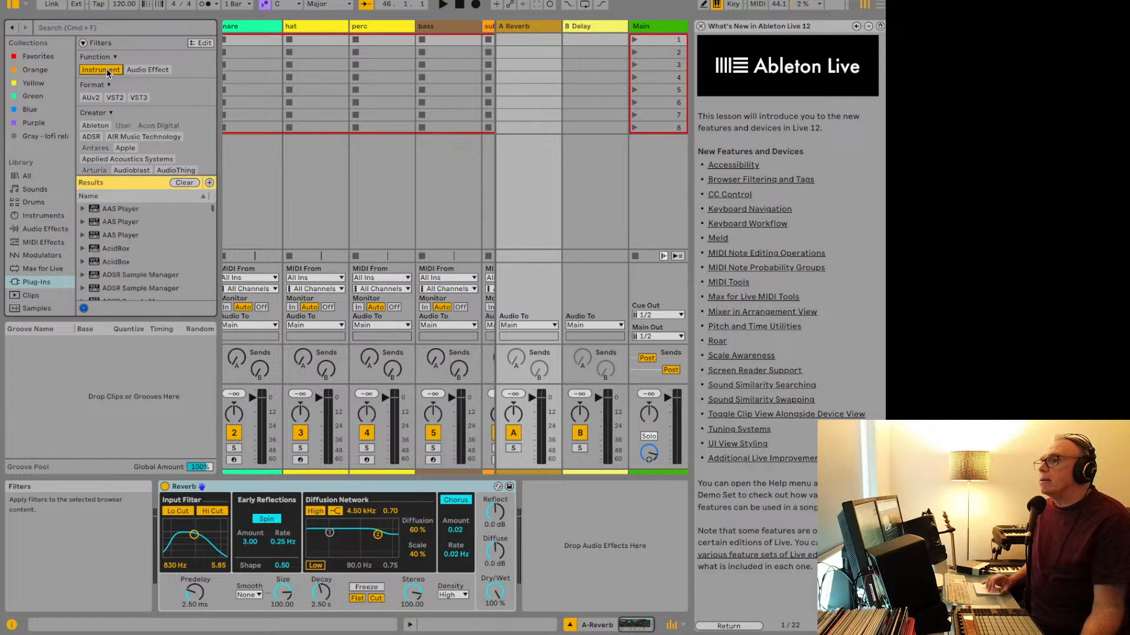
pyautogui.click(137, 70)
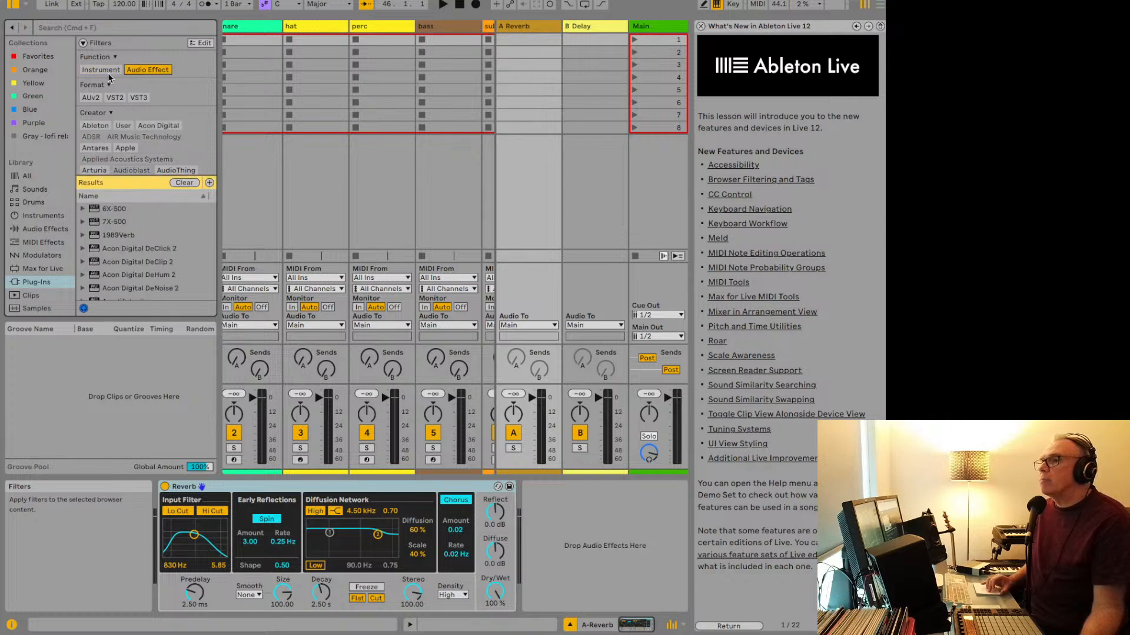
pyautogui.scroll(-2, 110, 113)
pyautogui.scroll(2, 111, 113)
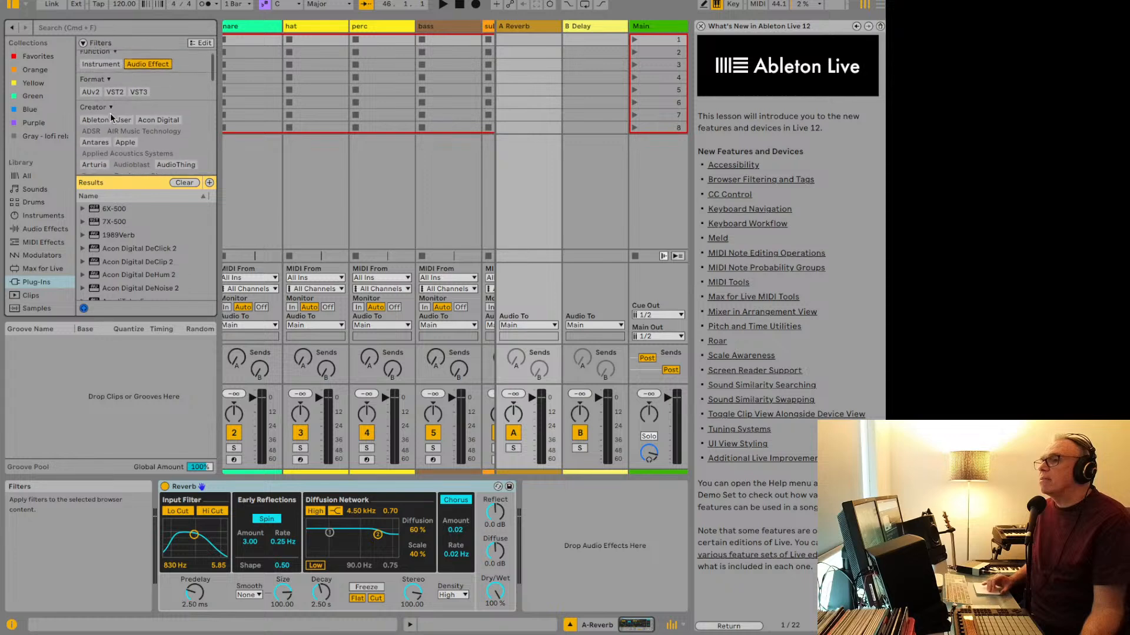
pyautogui.scroll(-10, 108, 102)
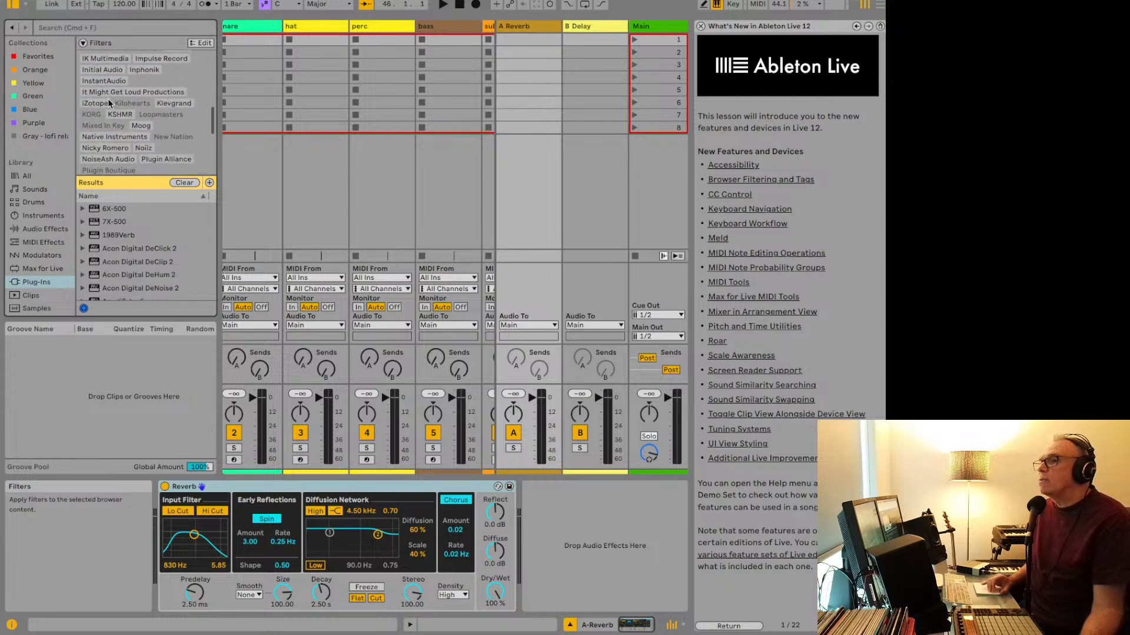
pyautogui.scroll(10, 108, 97)
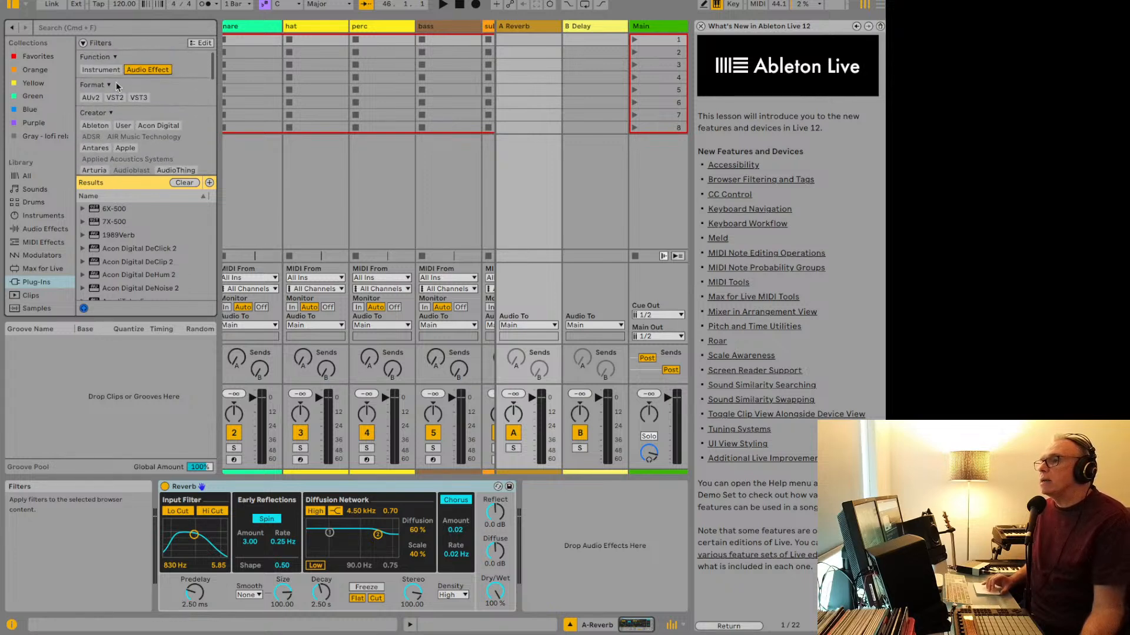
pyautogui.click(139, 70)
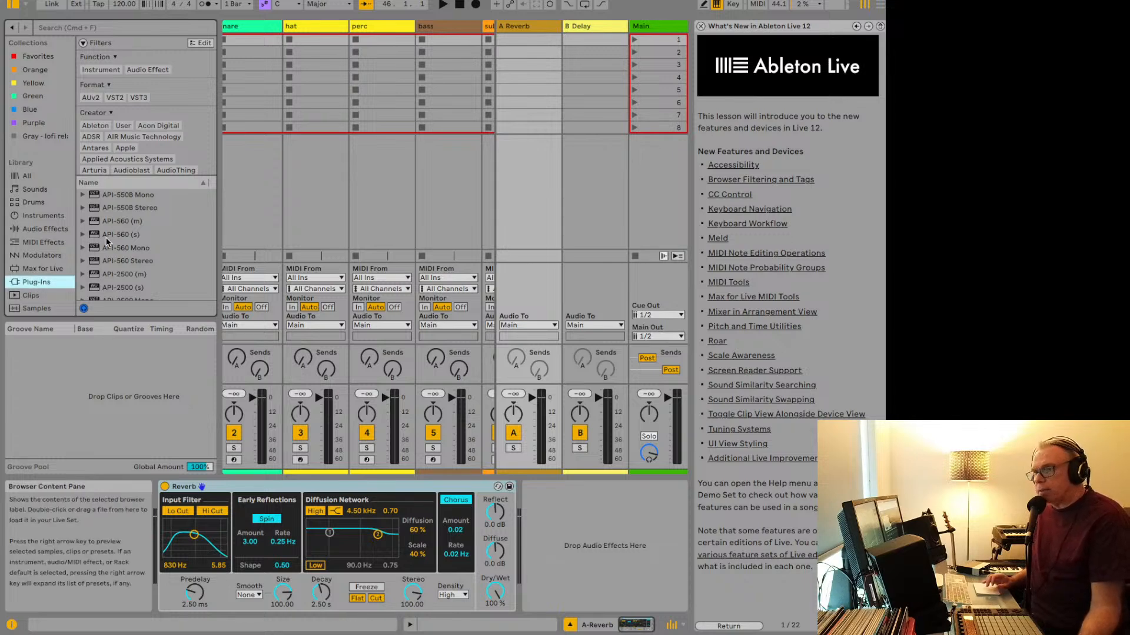
# Step: Show the kick track in the session and search the browser's plug-ins for "909"
pyautogui.click(131, 234)
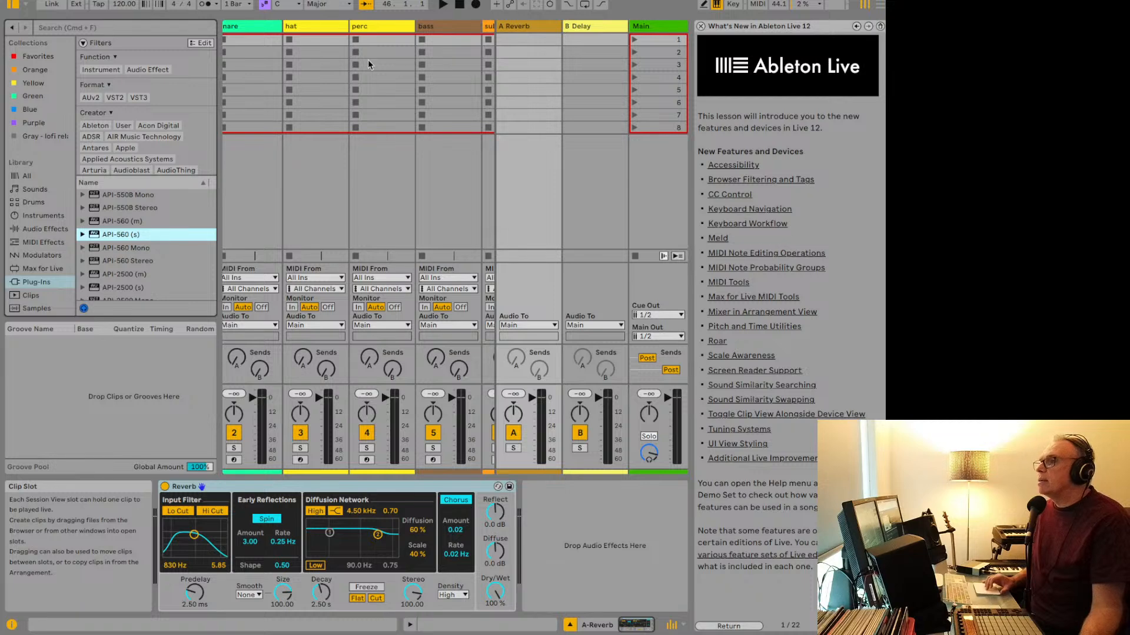
pyautogui.hscroll(-2, 251, 54)
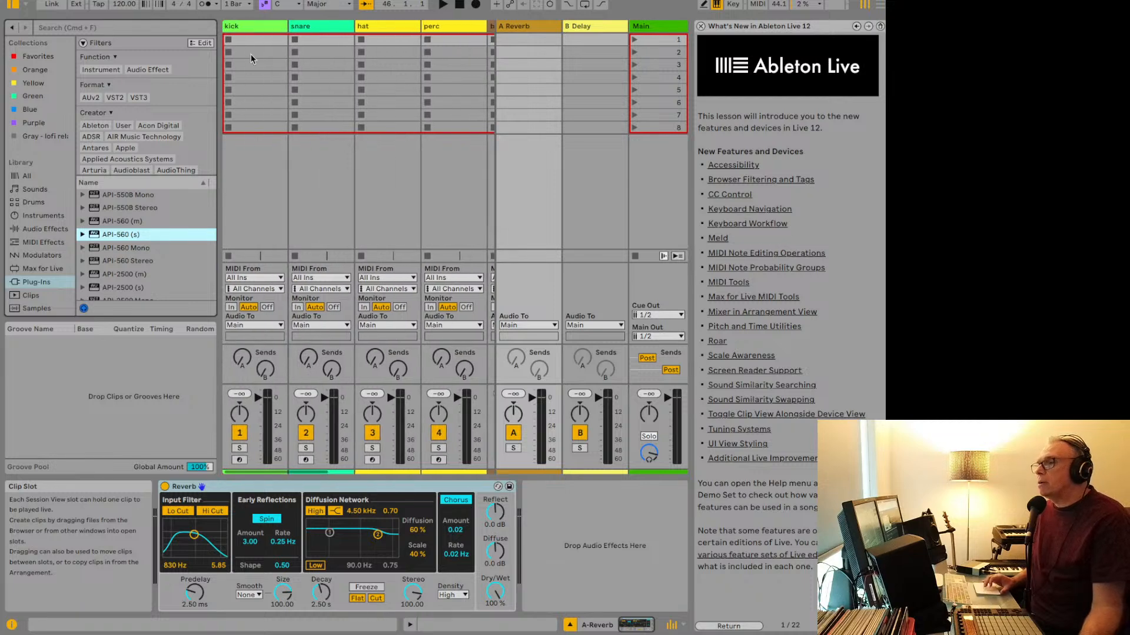
pyautogui.click(76, 30)
pyautogui.write('909')
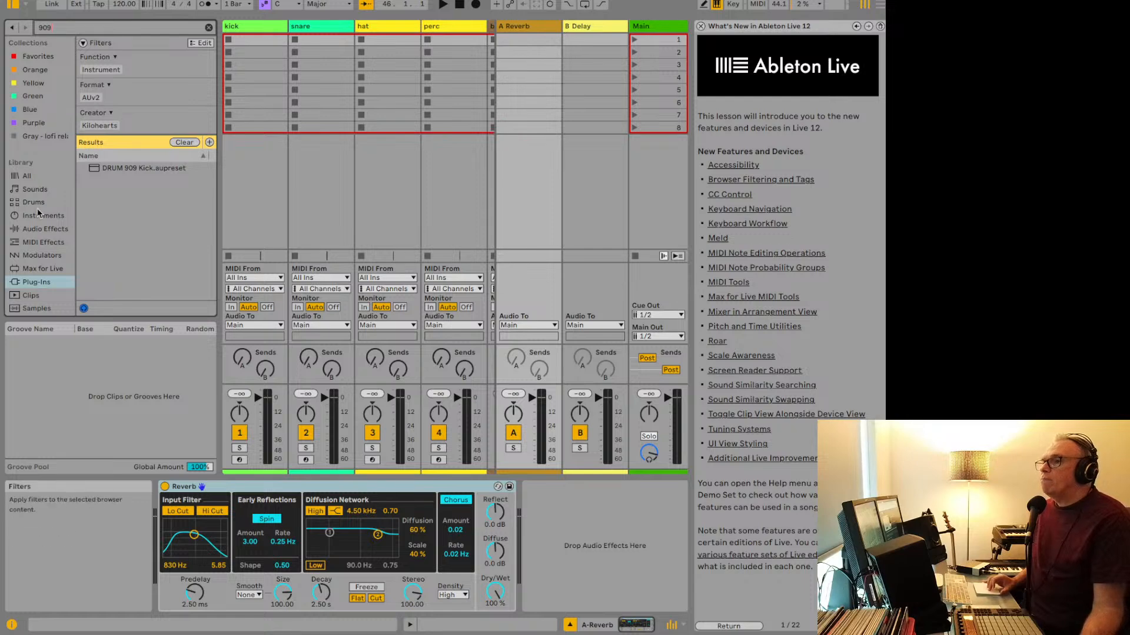
# Step: Clear the search in the Sounds category, switch to the Drums category and search it for "909"
pyautogui.click(35, 193)
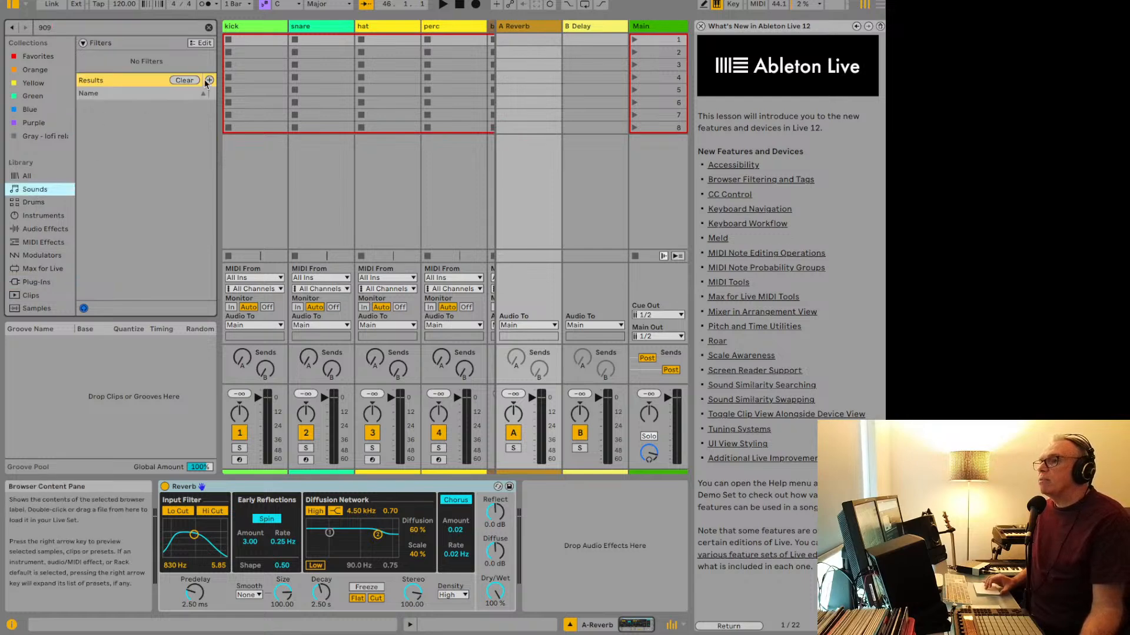
pyautogui.click(187, 81)
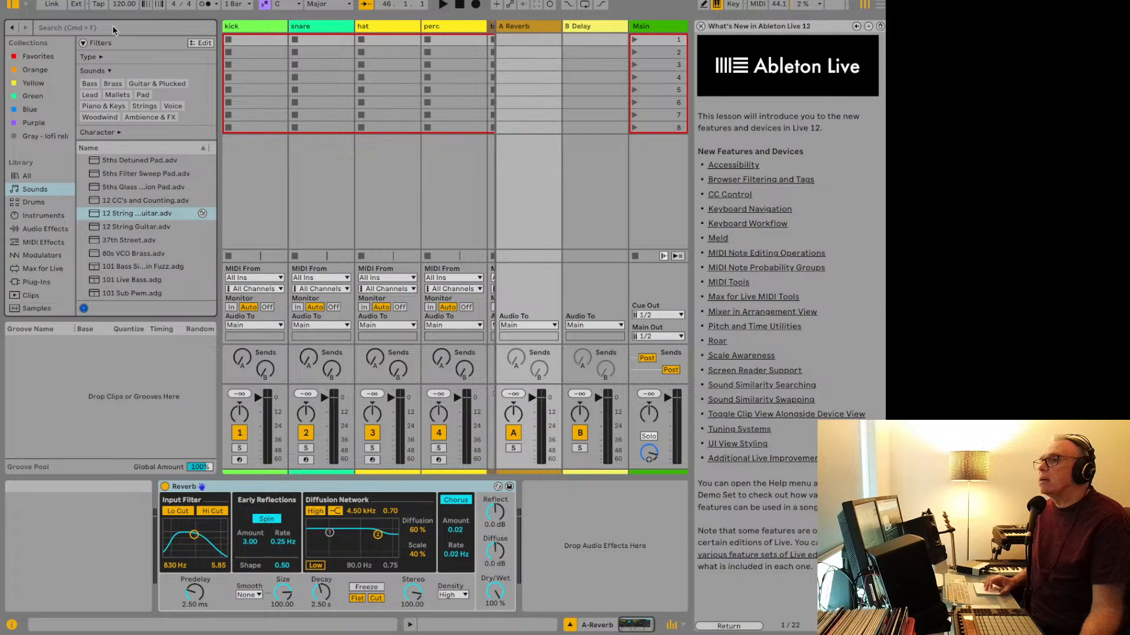
pyautogui.click(45, 202)
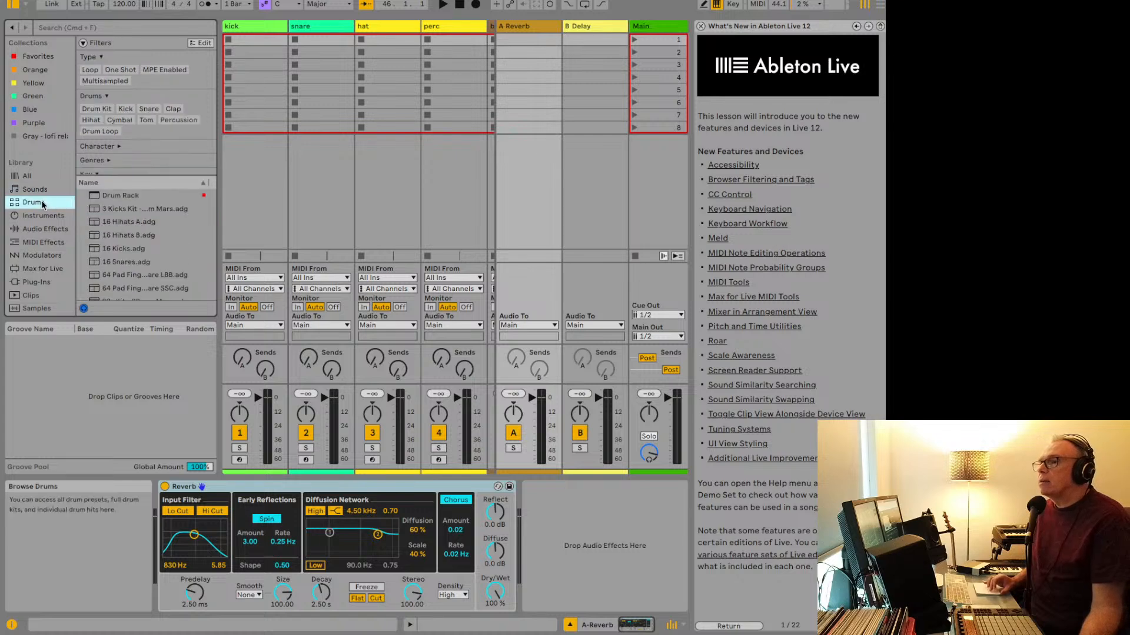
pyautogui.click(97, 29)
pyautogui.write('909')
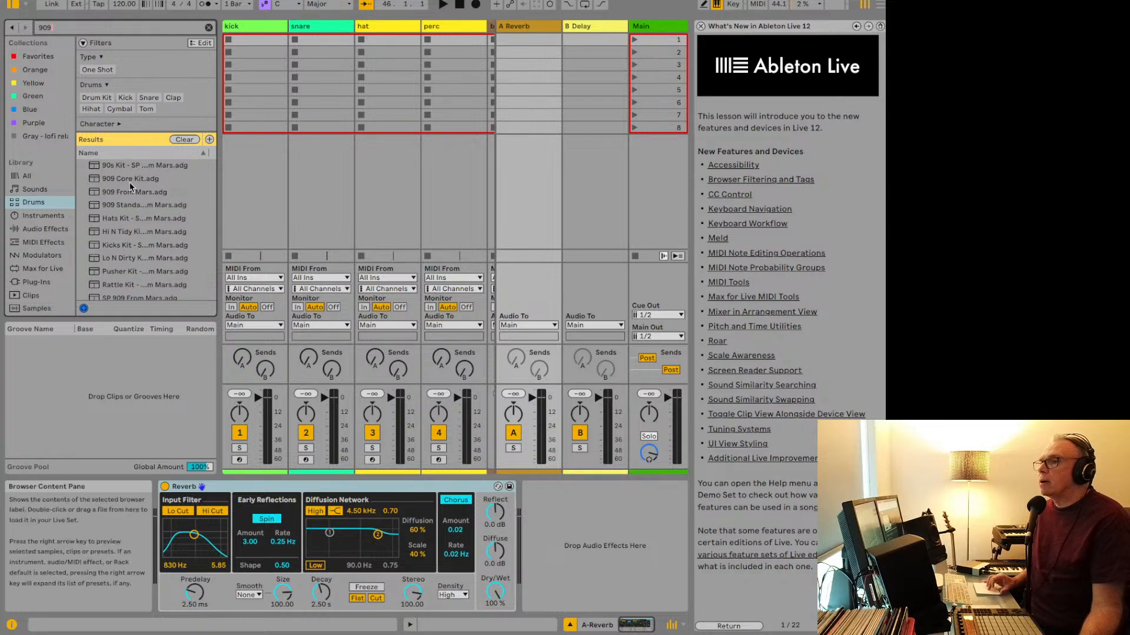
# Step: Load 909 Core Kit.adg from the drum results into the session as a new MIDI track after the Reference track
pyautogui.moveTo(131, 183); pyautogui.dragTo(328, 150)
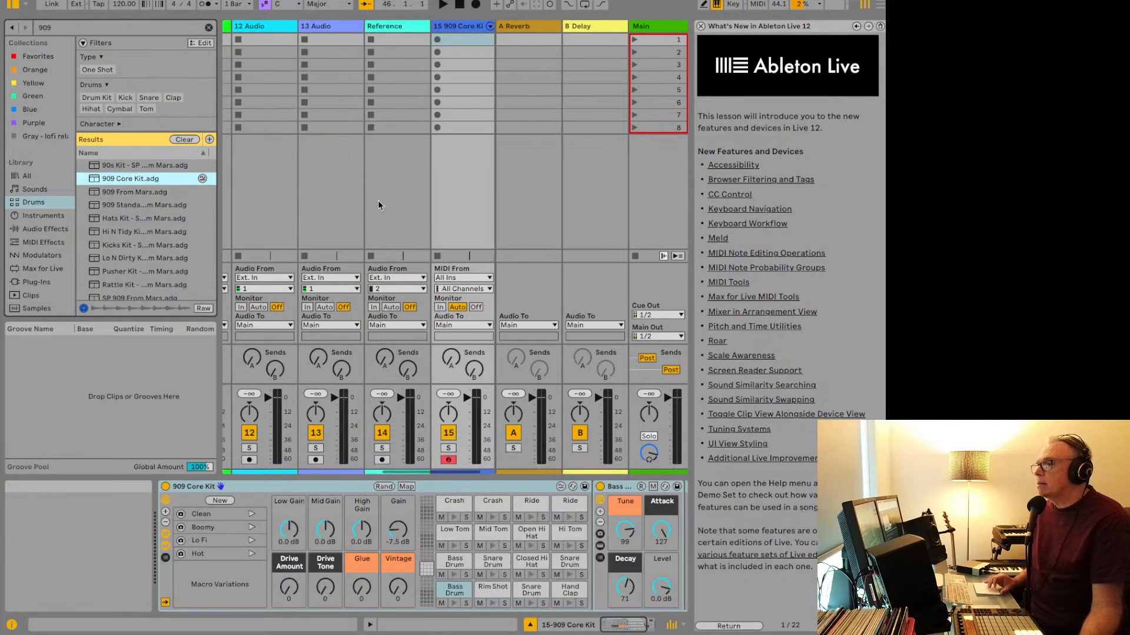
pyautogui.hscroll(-5, 378, 200)
pyautogui.hscroll(-5, 378, 205)
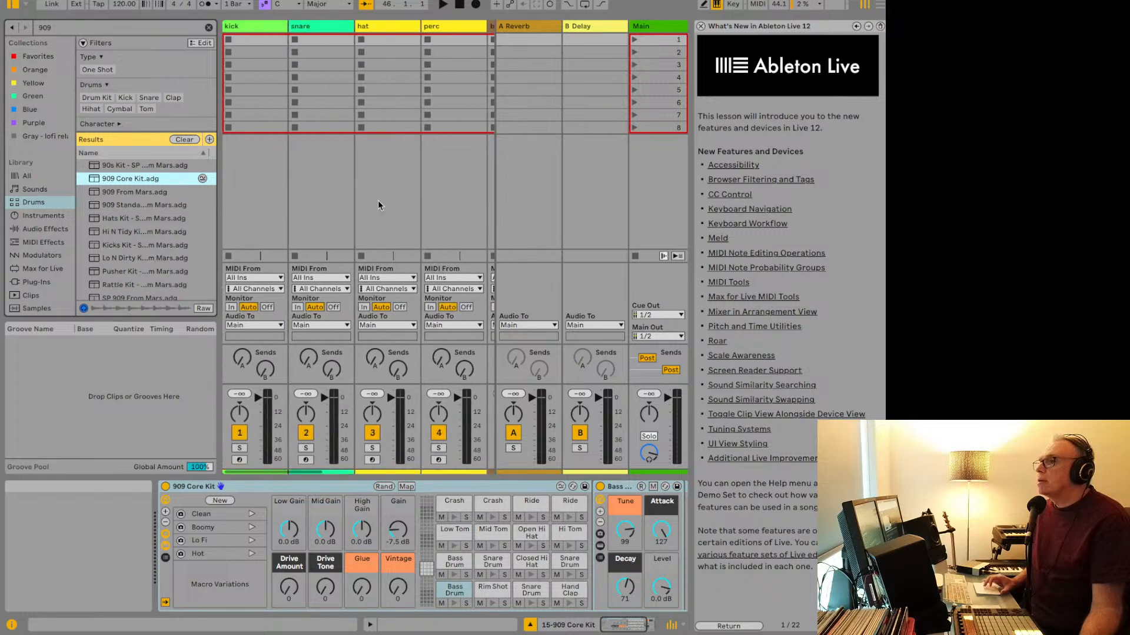
pyautogui.hscroll(7, 305, 227)
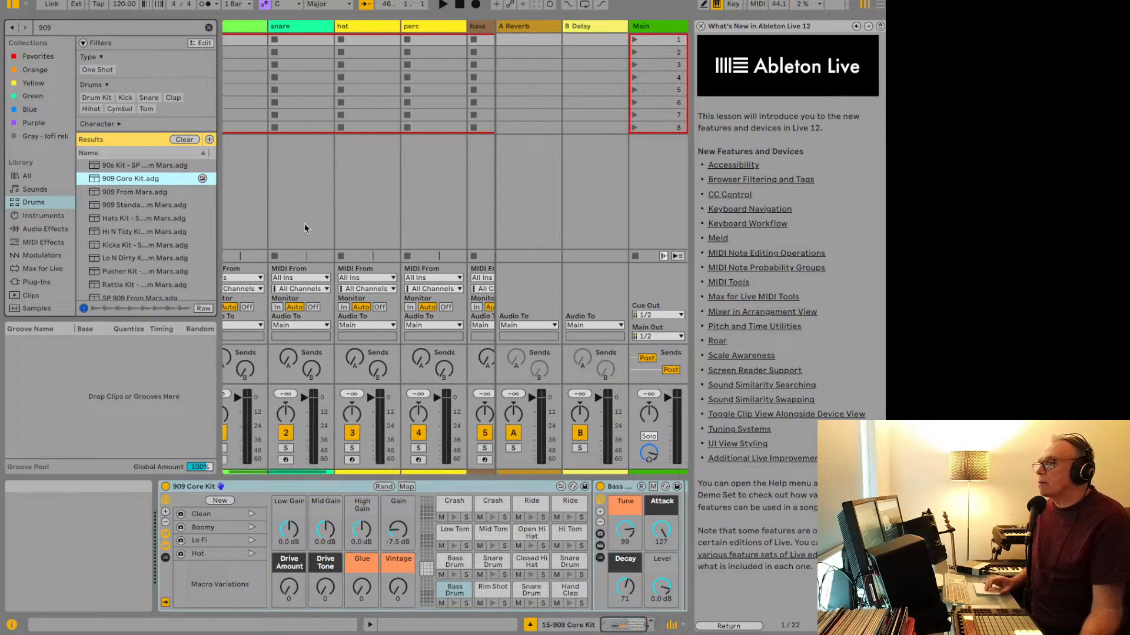
pyautogui.hscroll(3, 305, 224)
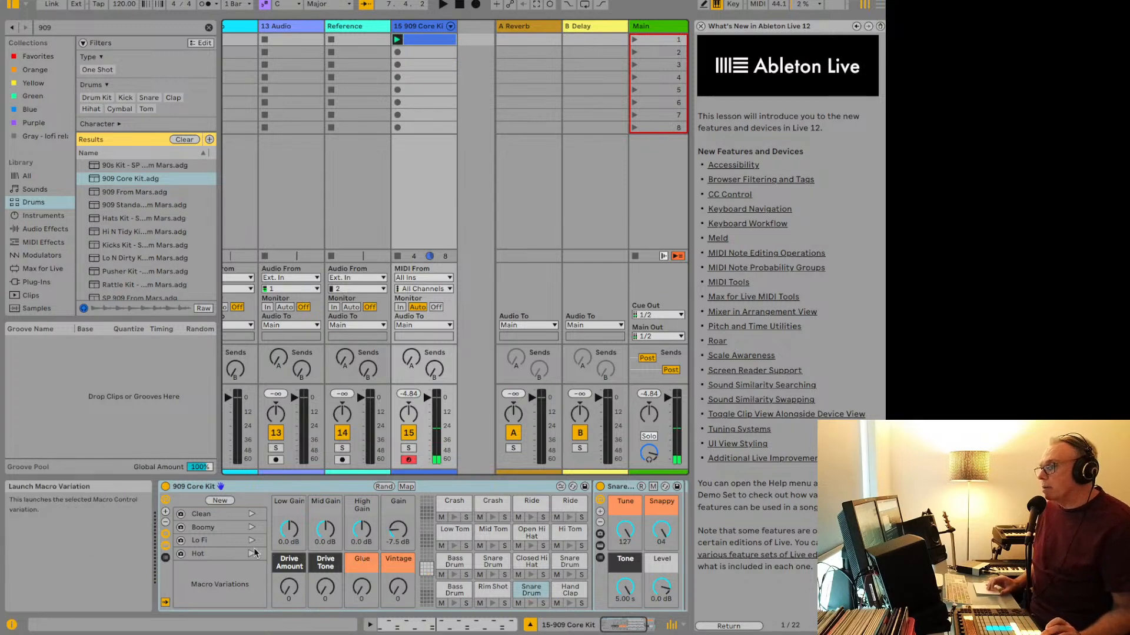
pyautogui.click(165, 558)
pyautogui.click(165, 566)
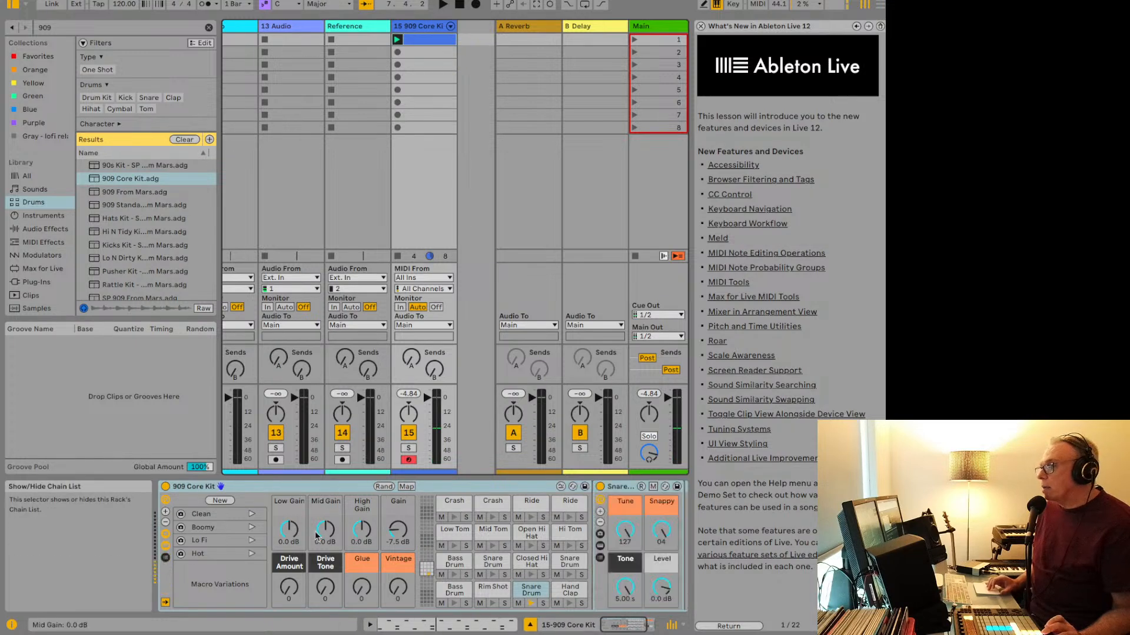
pyautogui.click(533, 591)
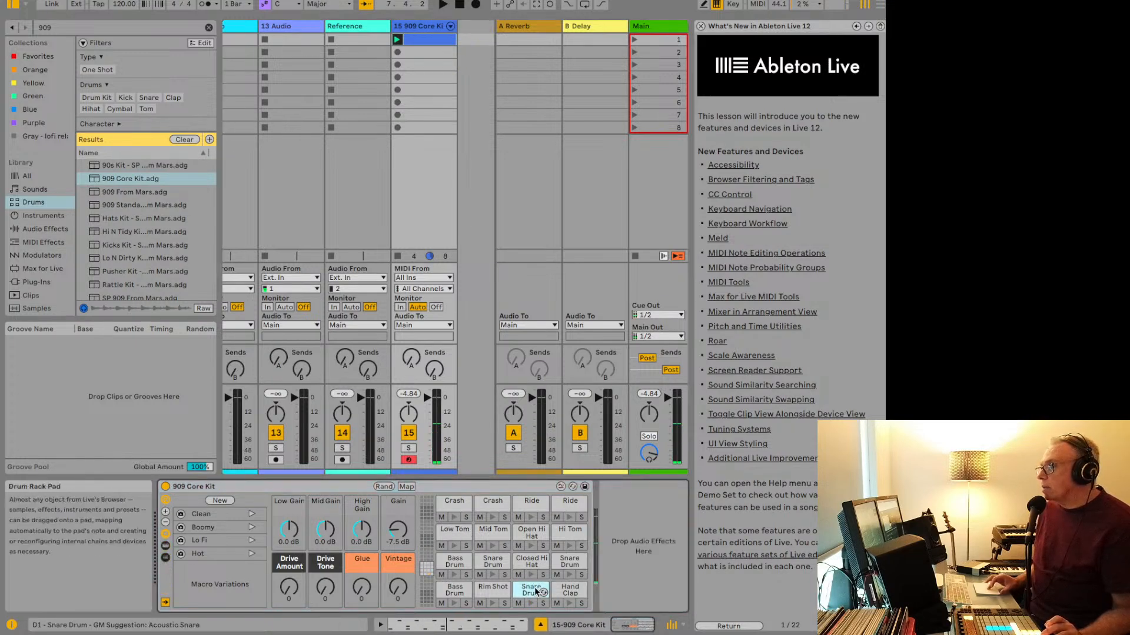
pyautogui.doubleClick(527, 594)
pyautogui.hscroll(3, 526, 593)
pyautogui.scroll(4, 527, 594)
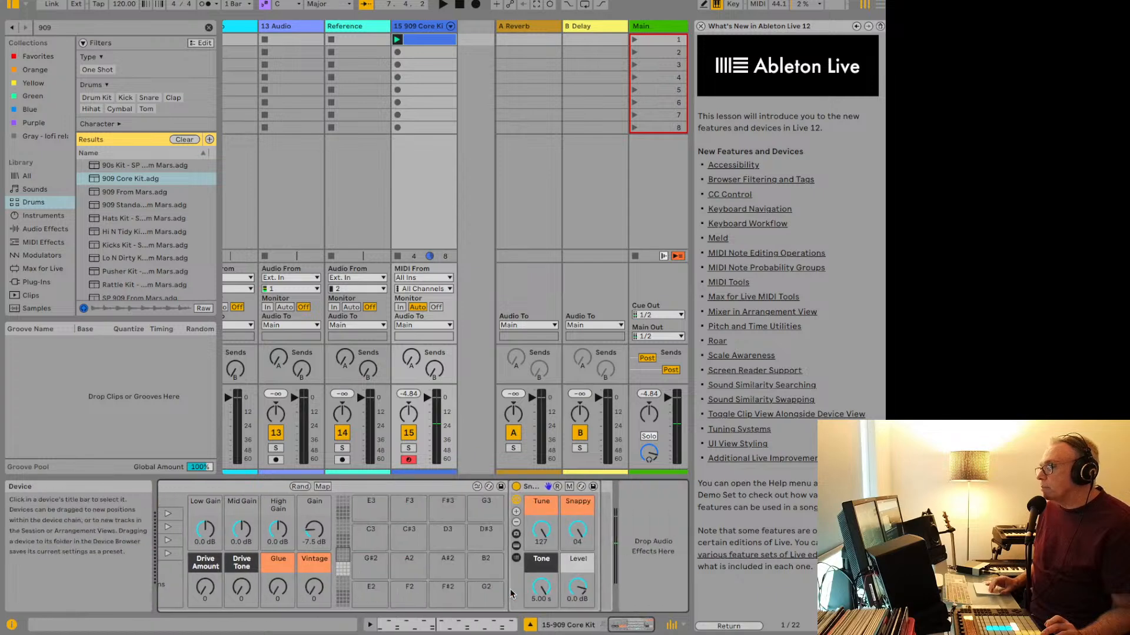
pyautogui.click(448, 589)
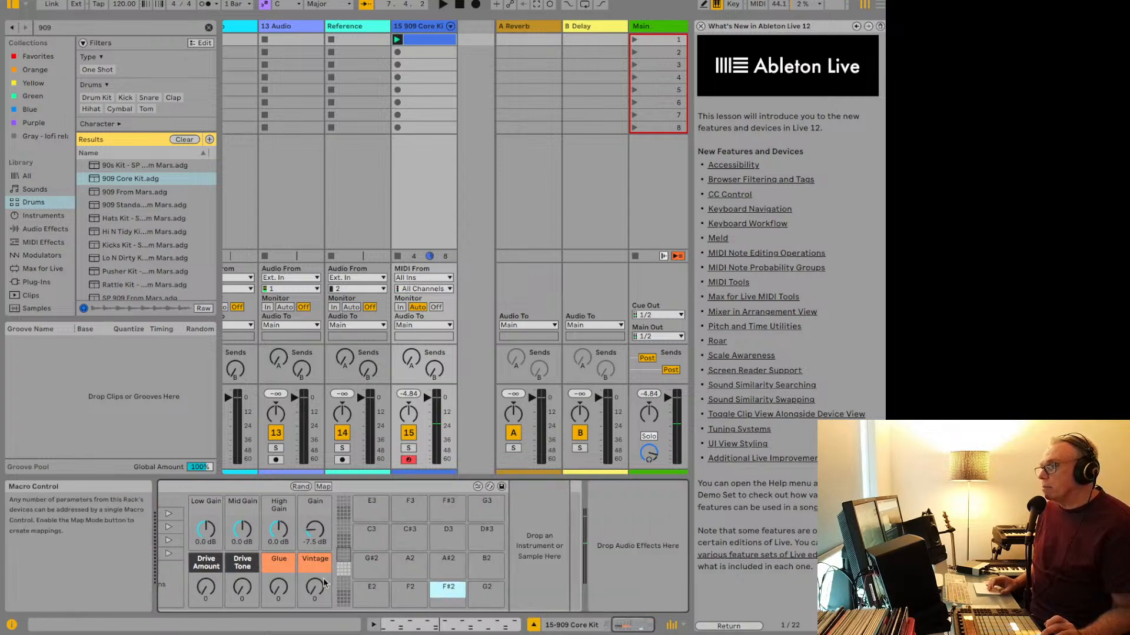
pyautogui.hscroll(-3, 324, 583)
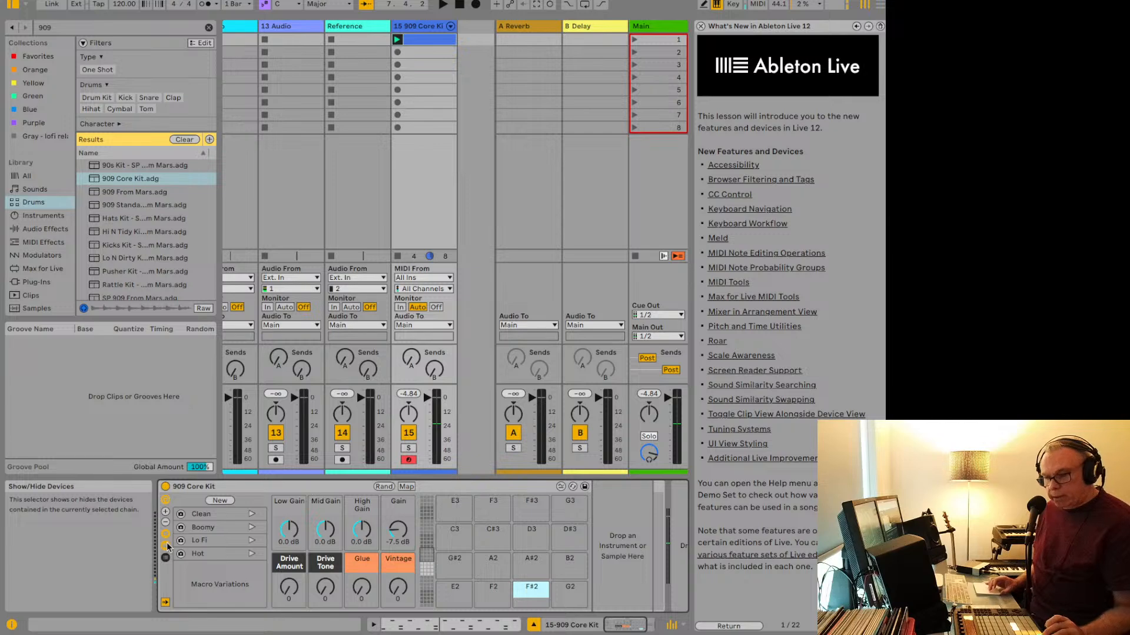
pyautogui.click(428, 572)
# Step: Reduce the level of the D1 Snare Drum in the 909 Core Kit and play the beat to check the balance
pyautogui.click(531, 589)
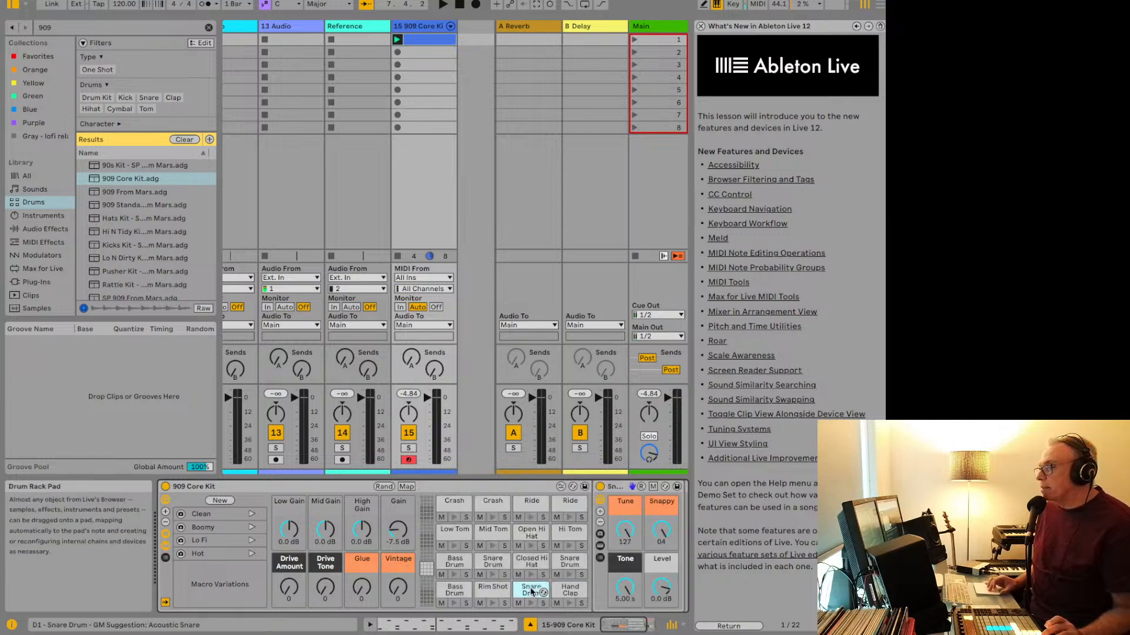
pyautogui.moveTo(661, 587); pyautogui.dragTo(662, 614)
pyautogui.press('space')
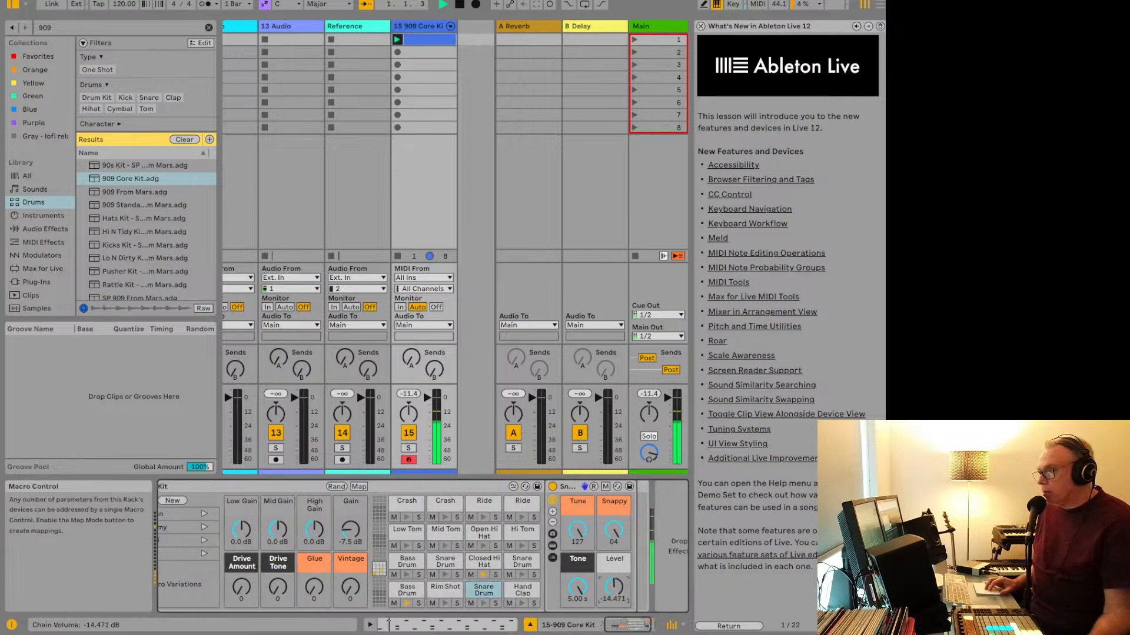
pyautogui.moveTo(614, 585); pyautogui.dragTo(613, 582)
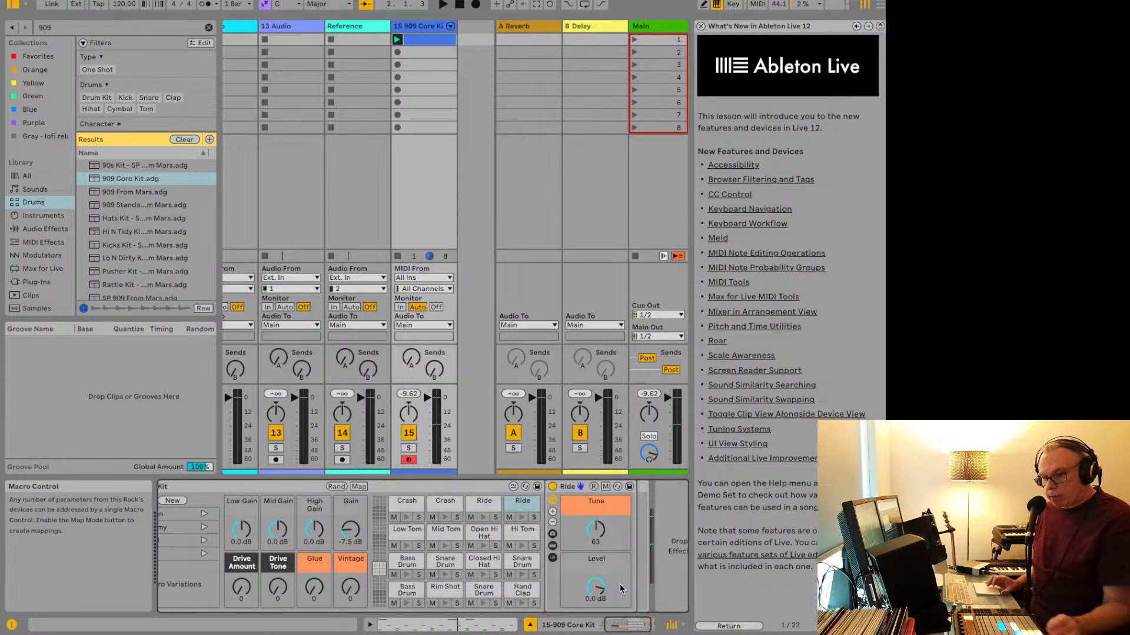
pyautogui.press('space')
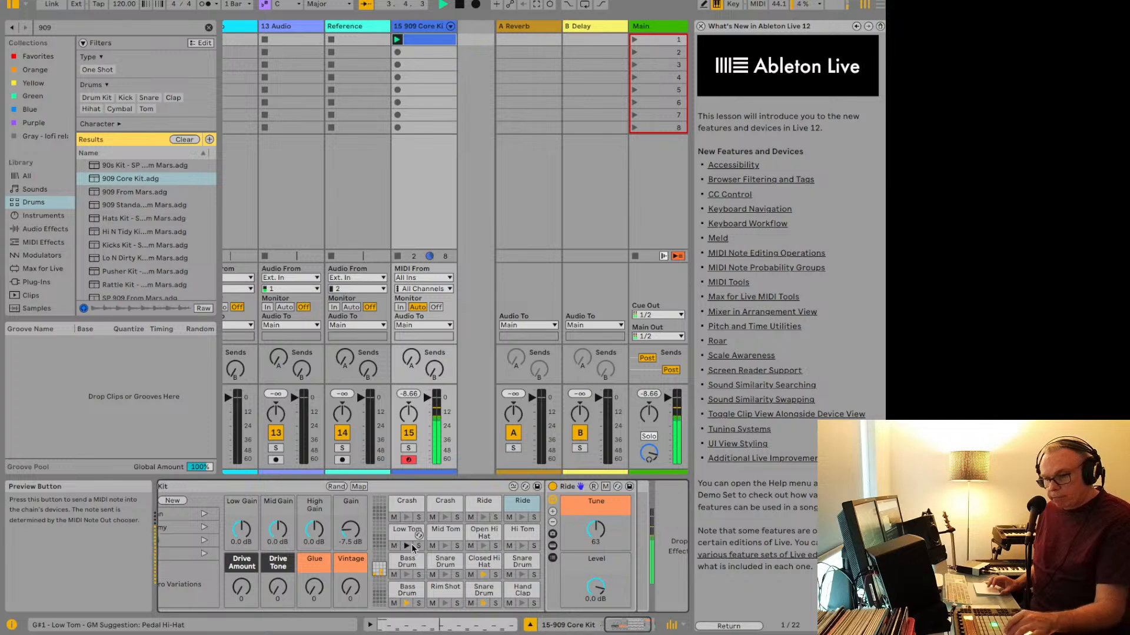
pyautogui.press('space')
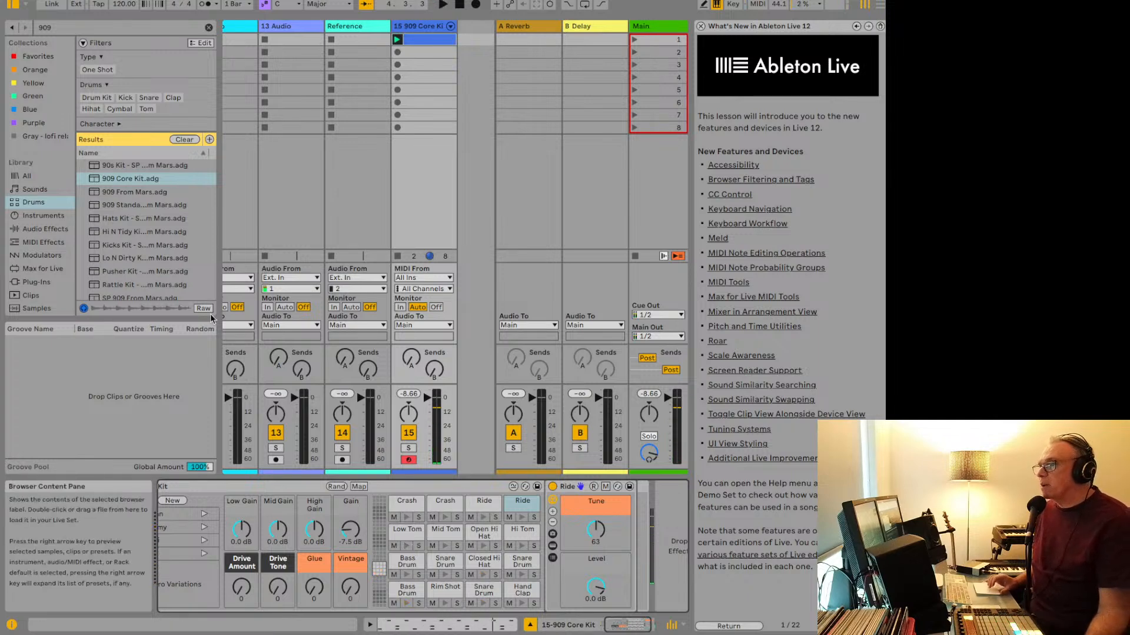
# Step: Replace the browser search with "top loop" and look for it in the user's sound libraries folder
pyautogui.click(74, 28)
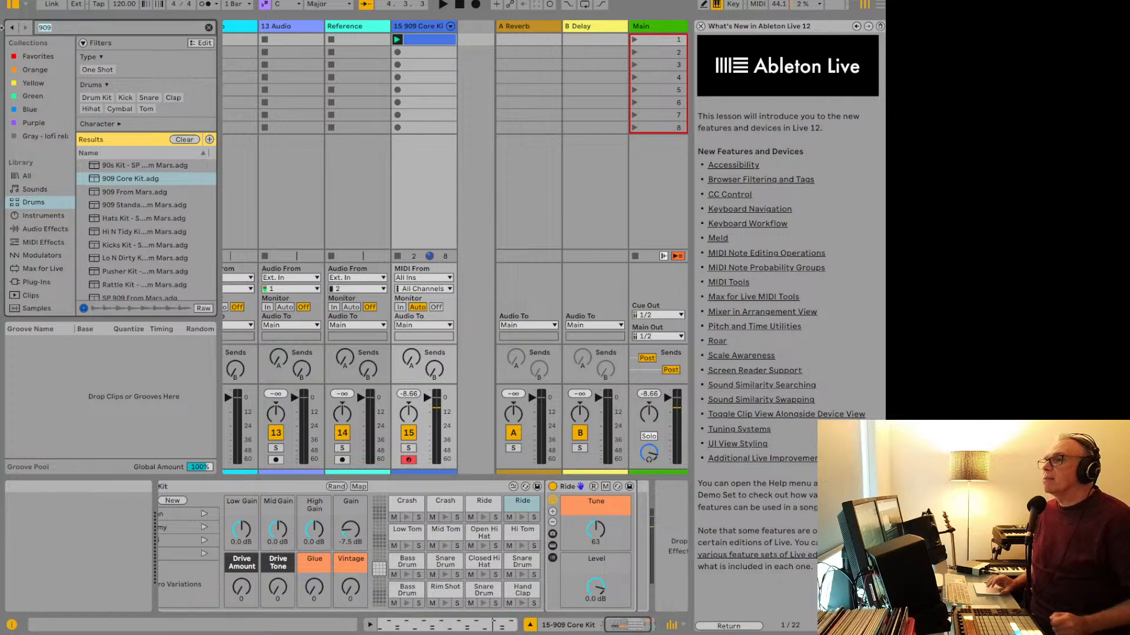
pyautogui.write('top loop')
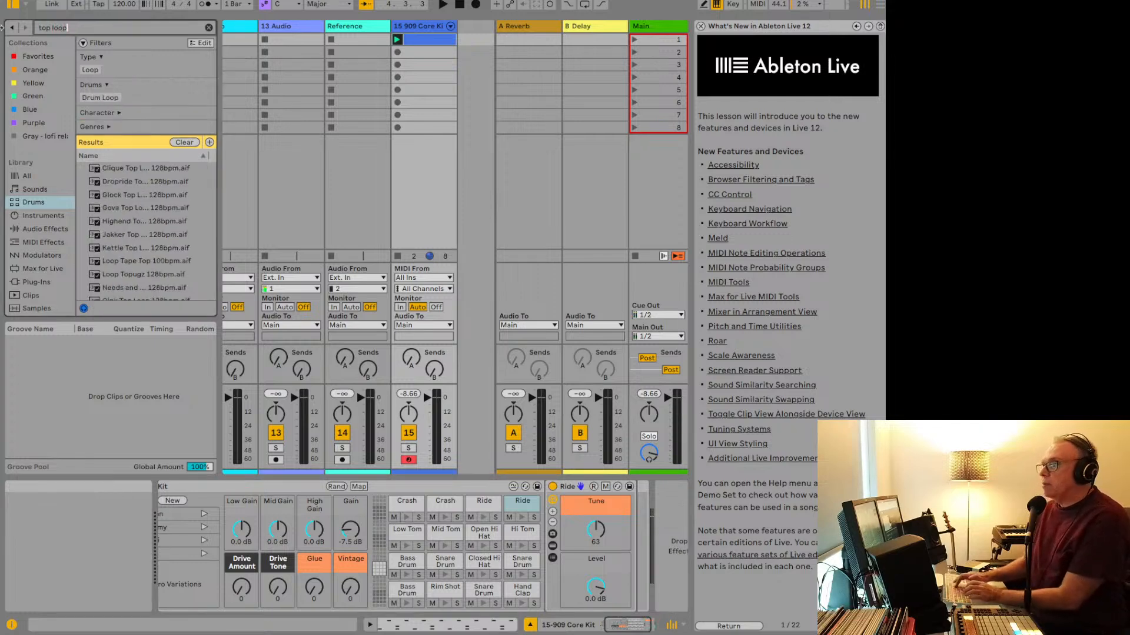
pyautogui.scroll(-6, 44, 255)
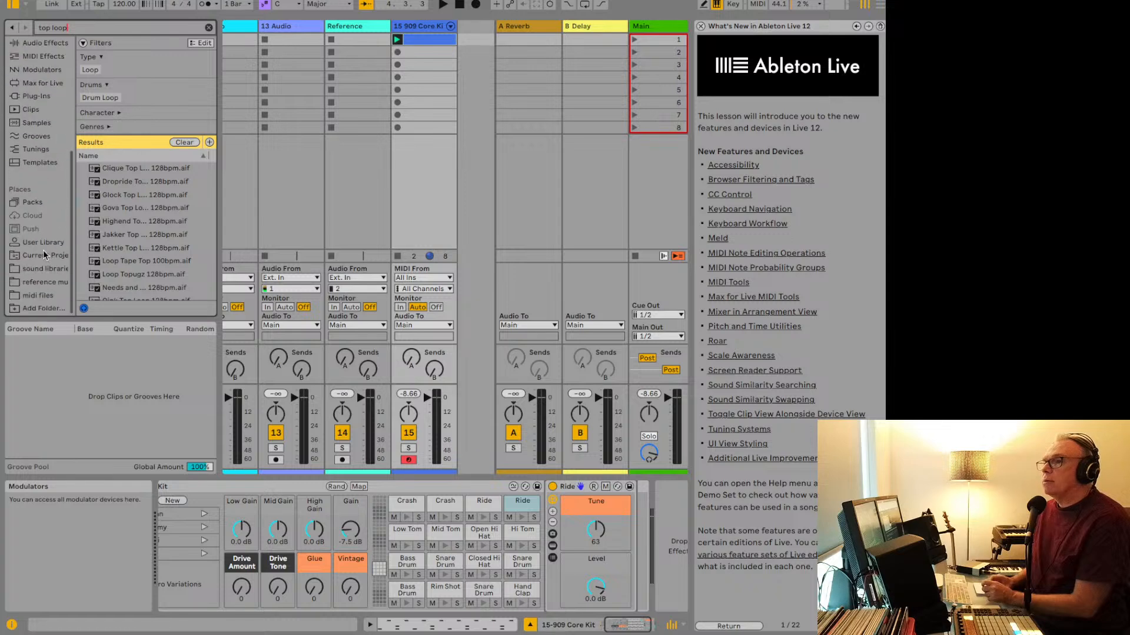
pyautogui.click(45, 278)
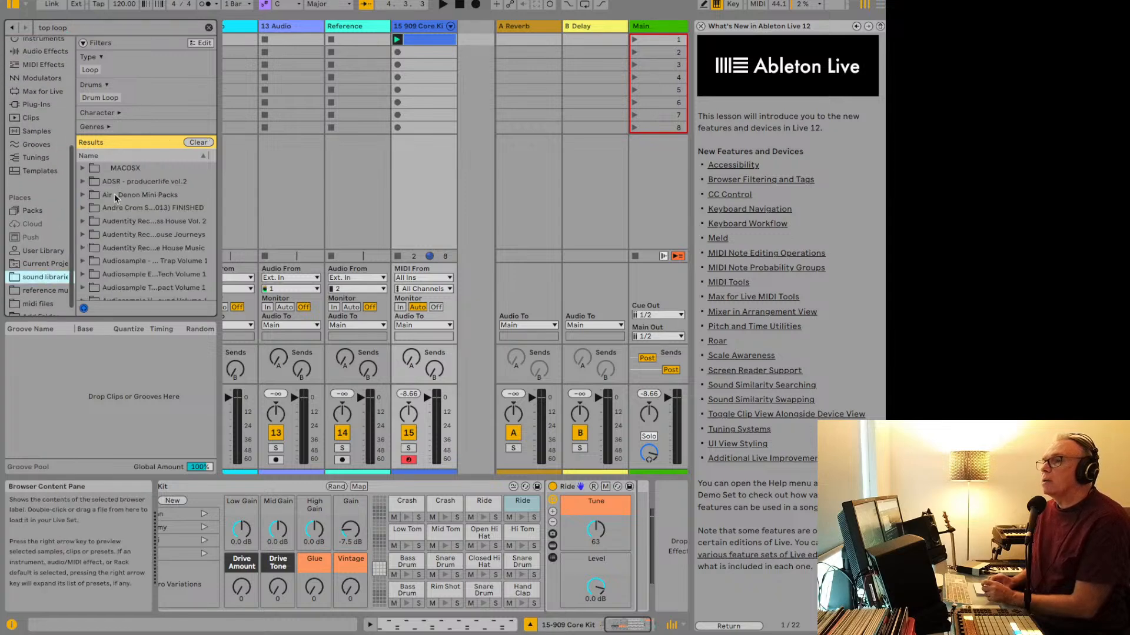
# Step: Load the drum loop tops sample from Audentity Records Bass House Vol. 2, folder Bang F# 126bbpm, onto a new audio track and launch it
pyautogui.click(82, 195)
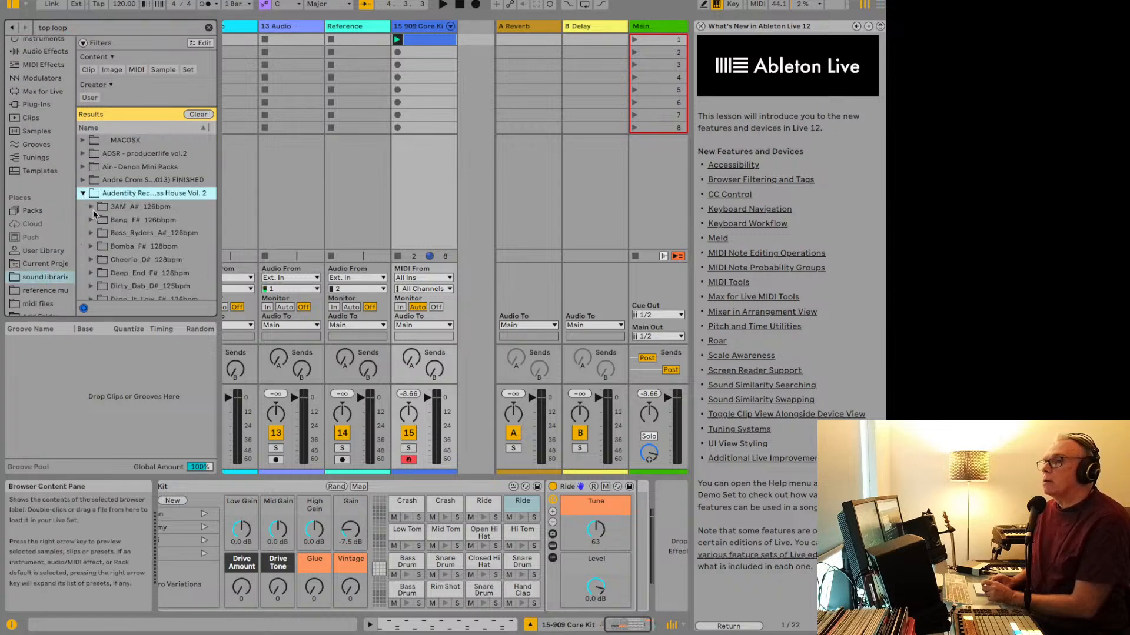
pyautogui.click(91, 221)
pyautogui.click(131, 236)
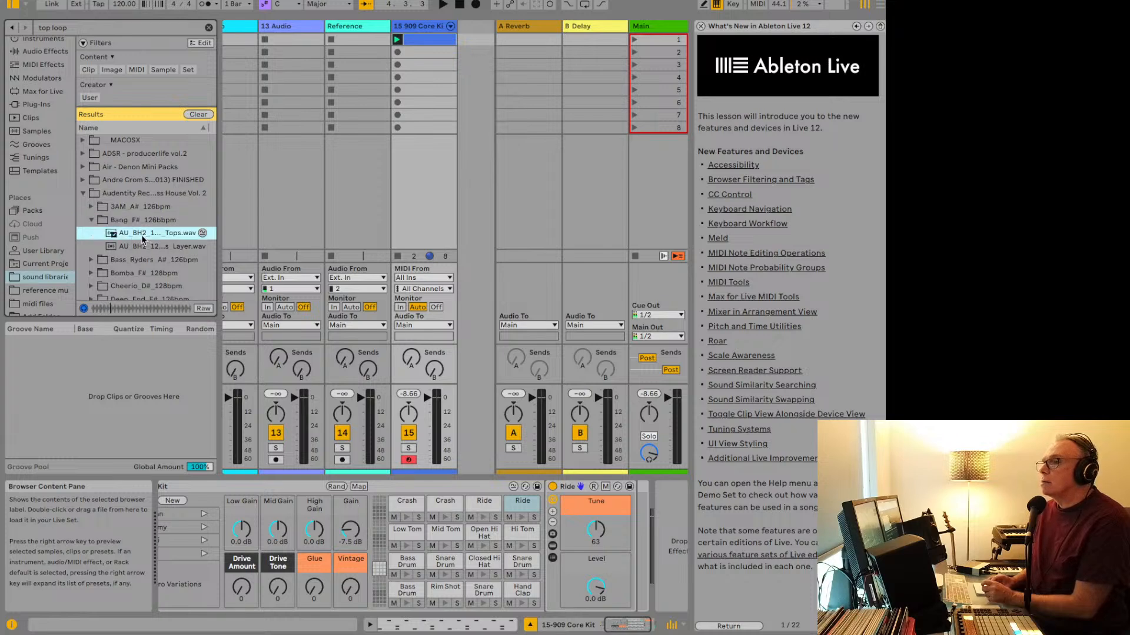
pyautogui.moveTo(142, 238); pyautogui.dragTo(452, 40)
pyautogui.click(437, 39)
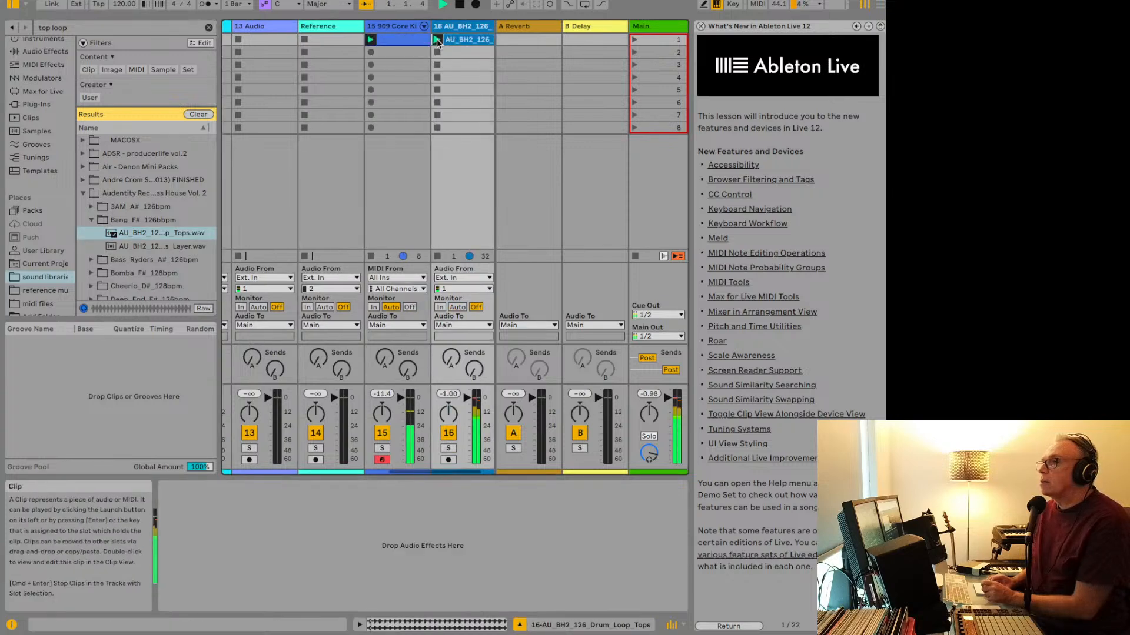
# Step: Set the segment BPM of the AU_BH2_126_Drum_Loop_Tops clip to 126 and play it together with the 909 beat
pyautogui.click(404, 38)
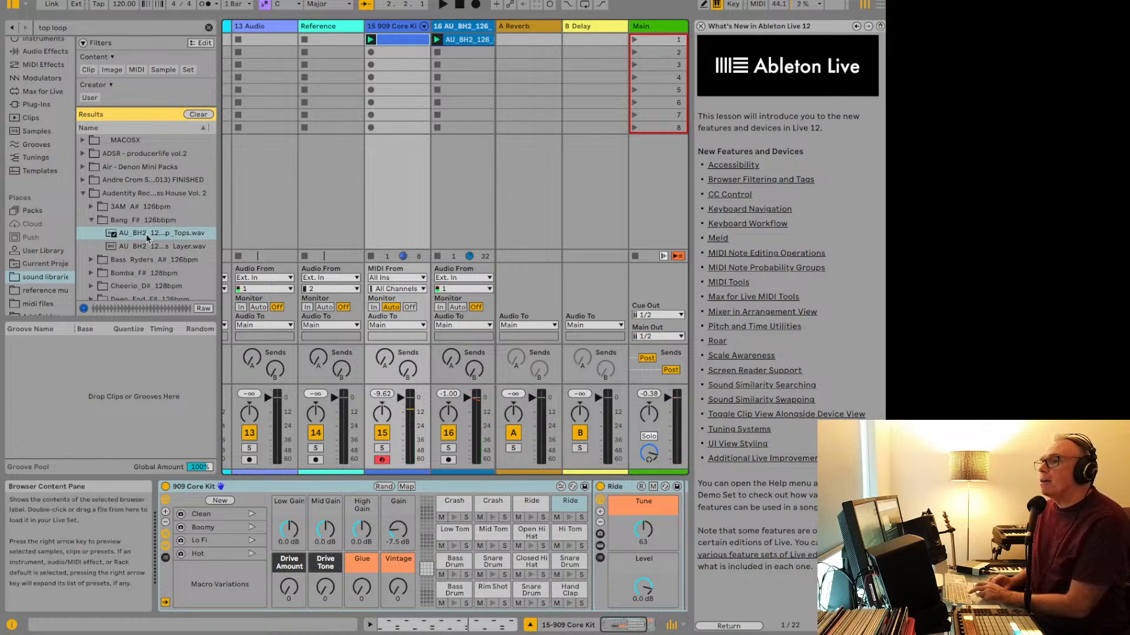
pyautogui.click(465, 40)
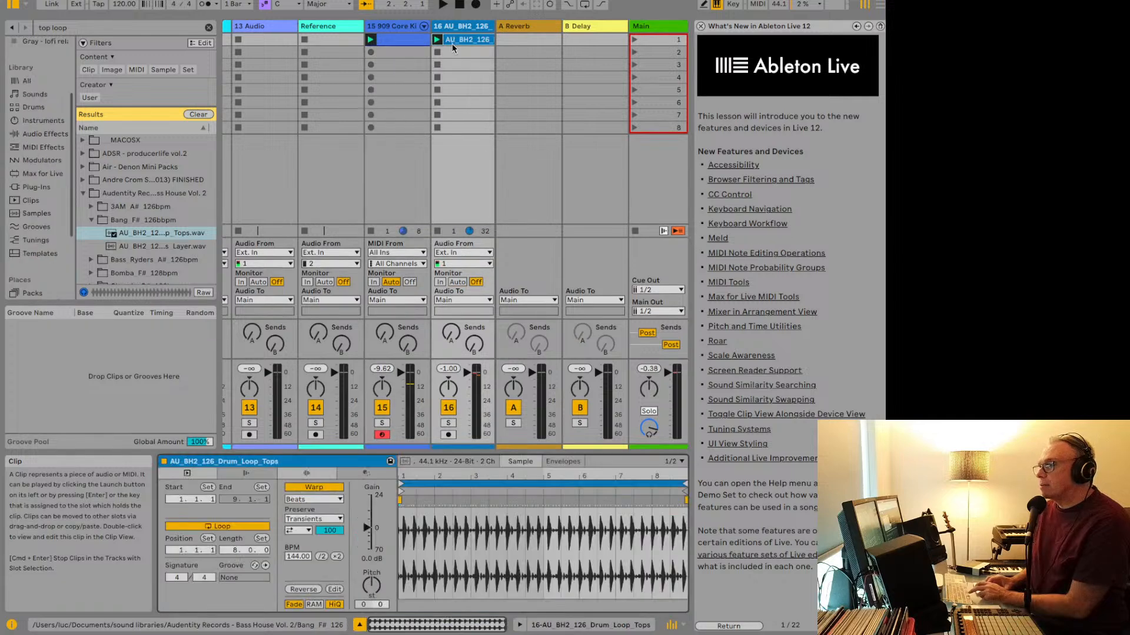
pyautogui.click(299, 556)
pyautogui.write('120')
pyautogui.press('Return')
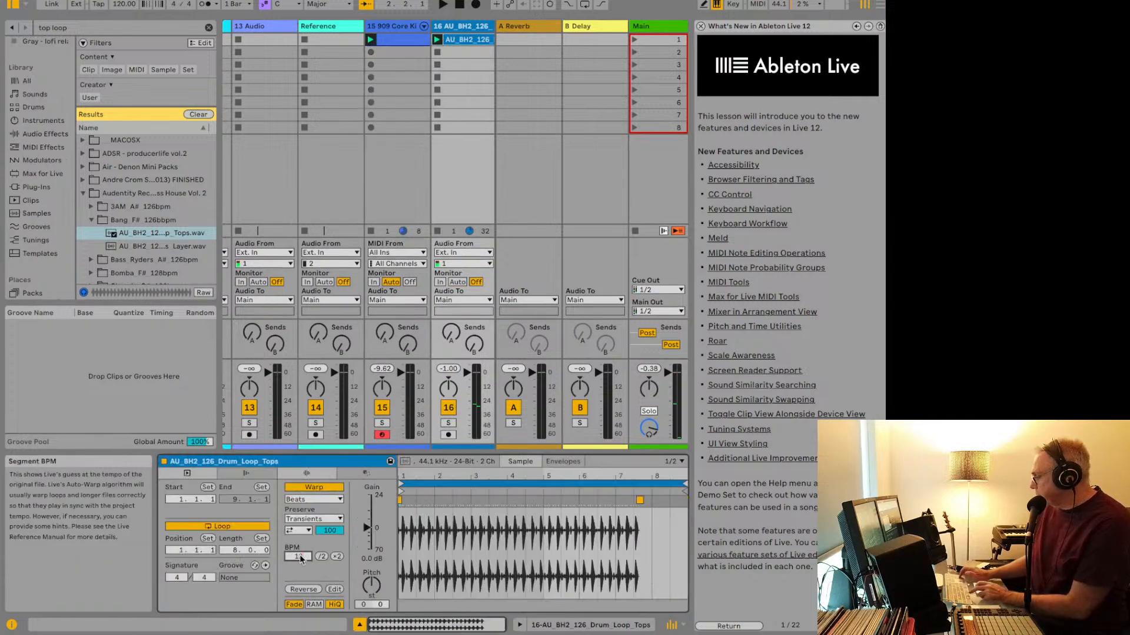
pyautogui.write('6')
pyautogui.press('Return')
pyautogui.press('space')
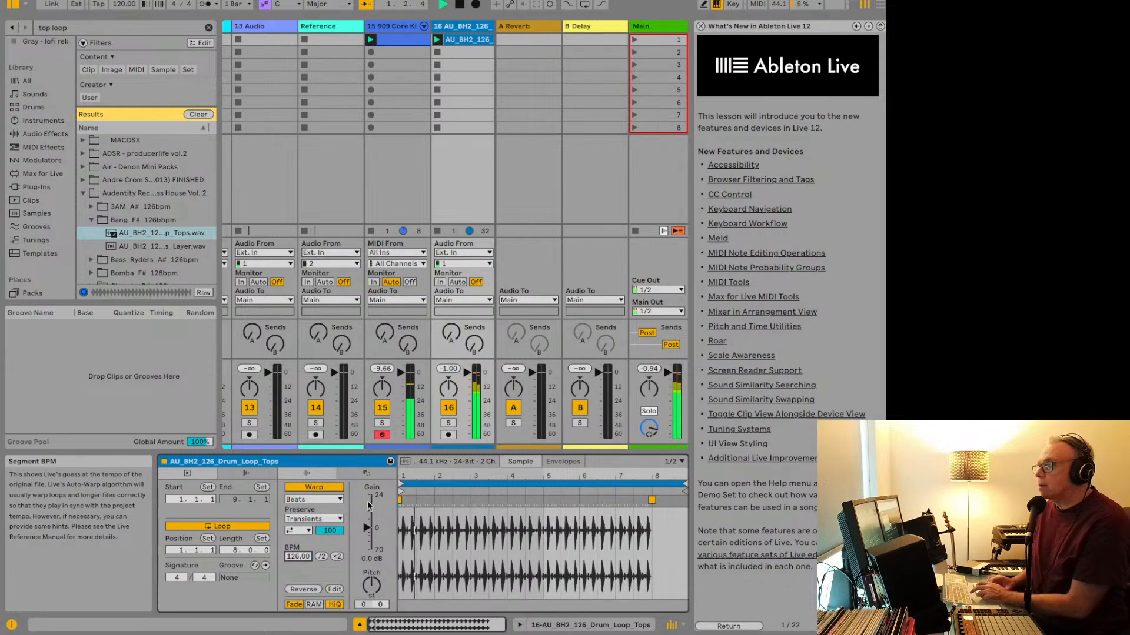
# Step: Mute the D1 Snare Drum and Closed Hi Hat pads in the 909 Core Kit and slightly lower the top loop track's volume
pyautogui.click(400, 27)
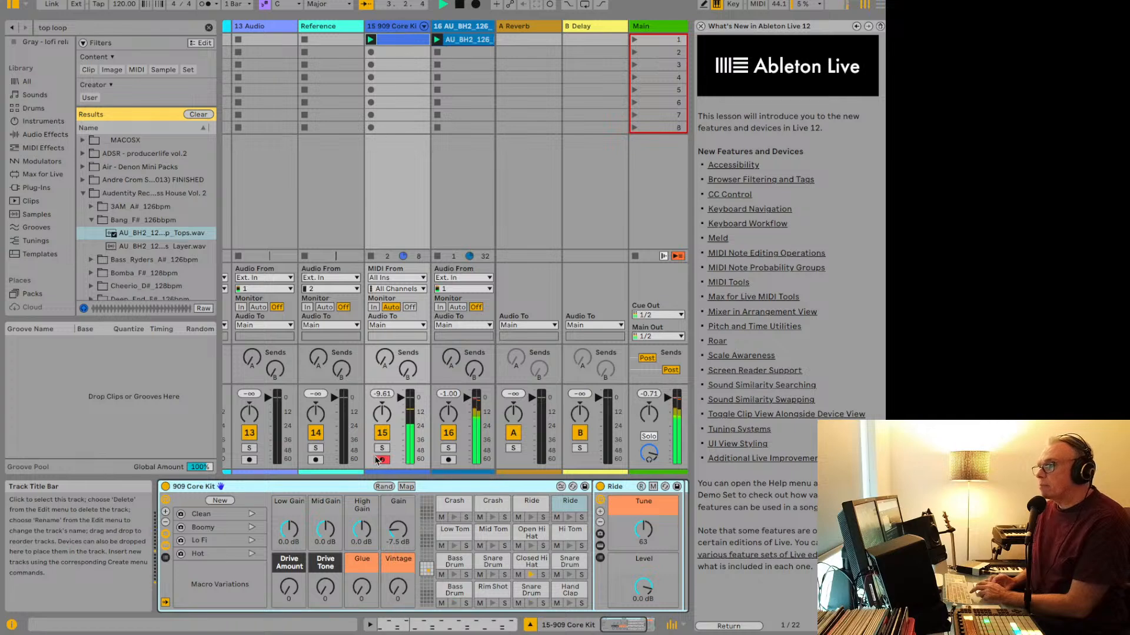
pyautogui.click(519, 604)
pyautogui.click(518, 575)
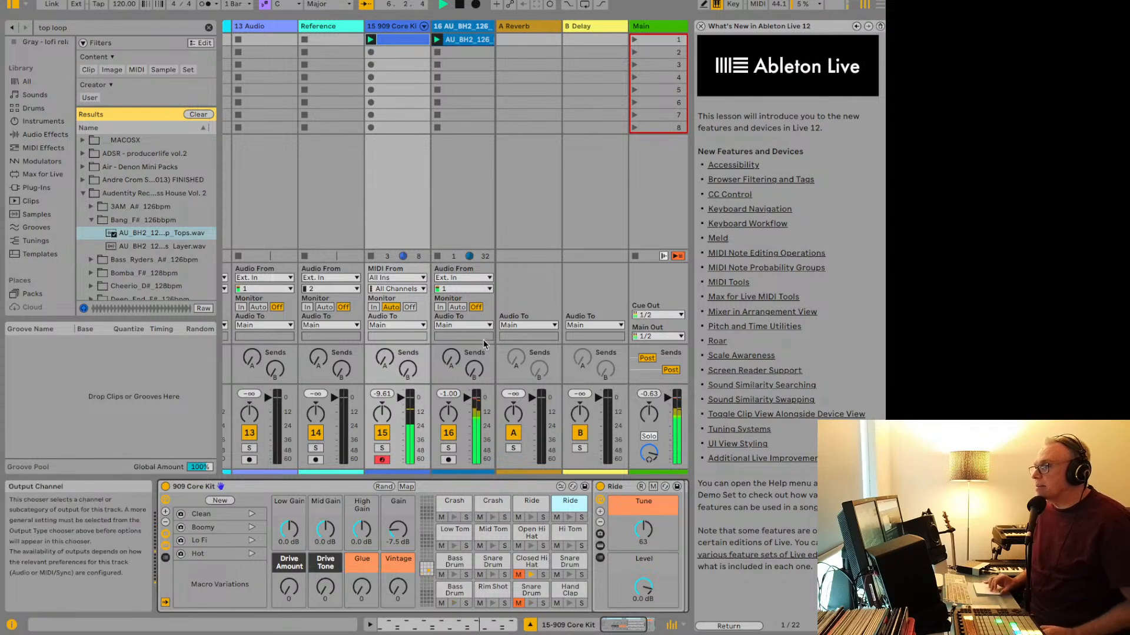
pyautogui.moveTo(468, 399); pyautogui.dragTo(468, 399)
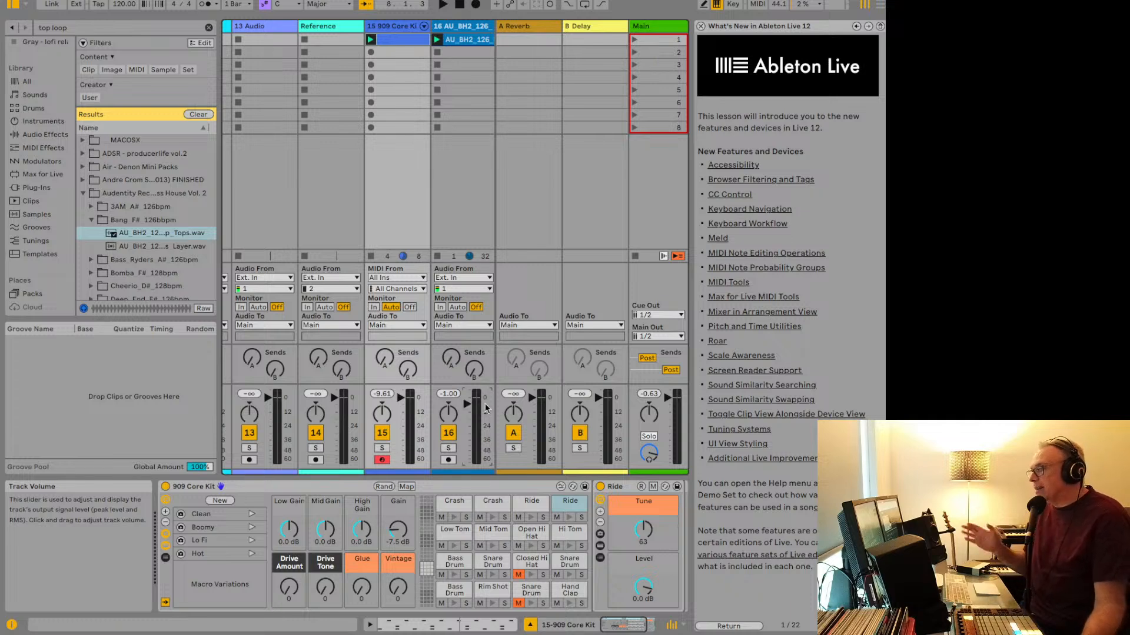
# Step: Open the Dirty Dab D# 125bpm folder in the search results and preview its two drum loop tops samples
pyautogui.scroll(-3, 117, 242)
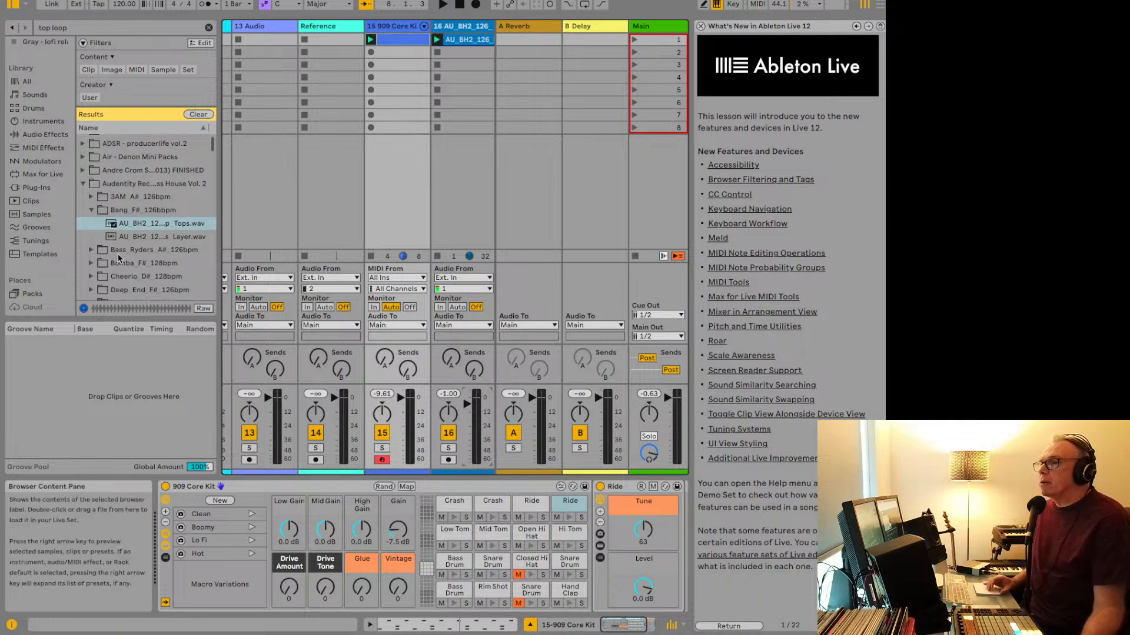
pyautogui.click(88, 255)
pyautogui.click(121, 242)
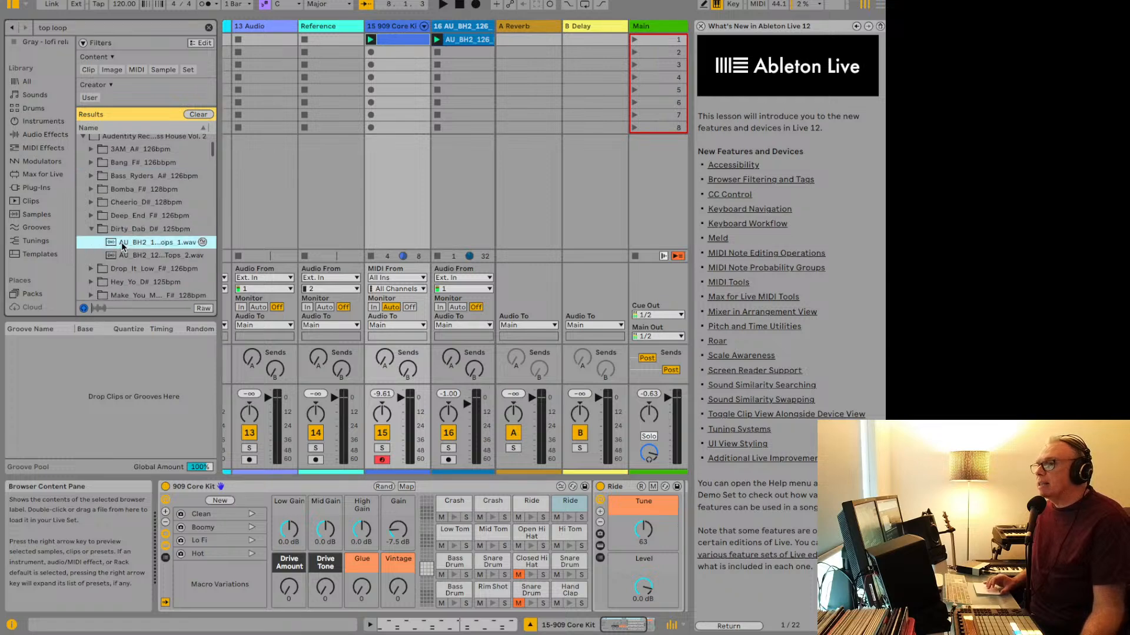
pyautogui.click(125, 255)
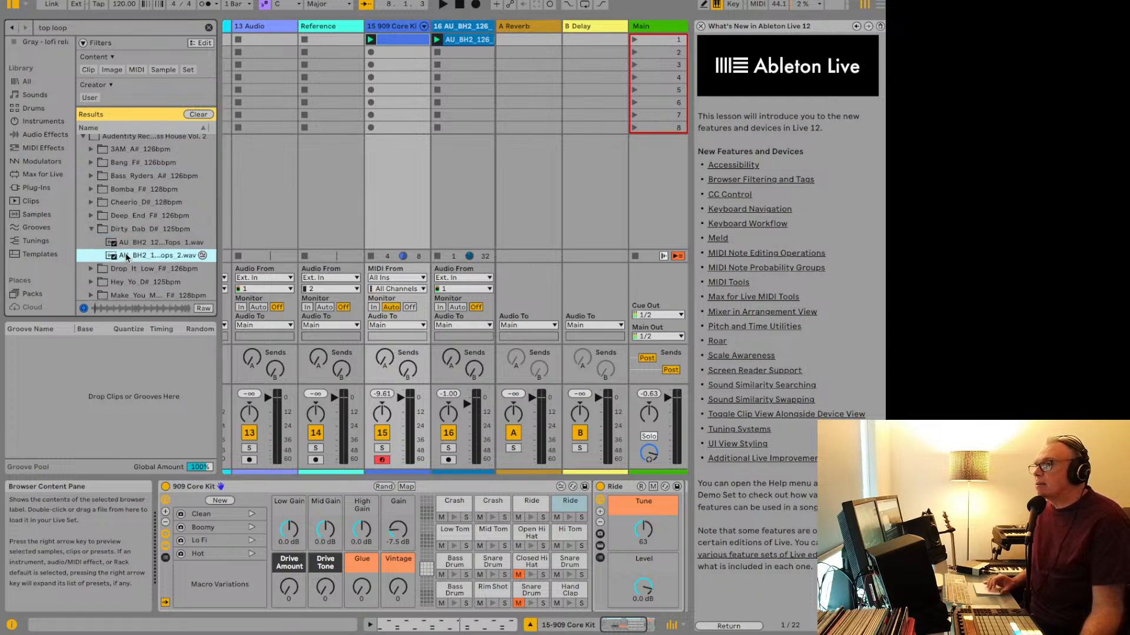
# Step: Preview the drum loop tops samples in the Hey Yo D# 125bpm and Shark Bait F# 126bpm folders
pyautogui.click(91, 281)
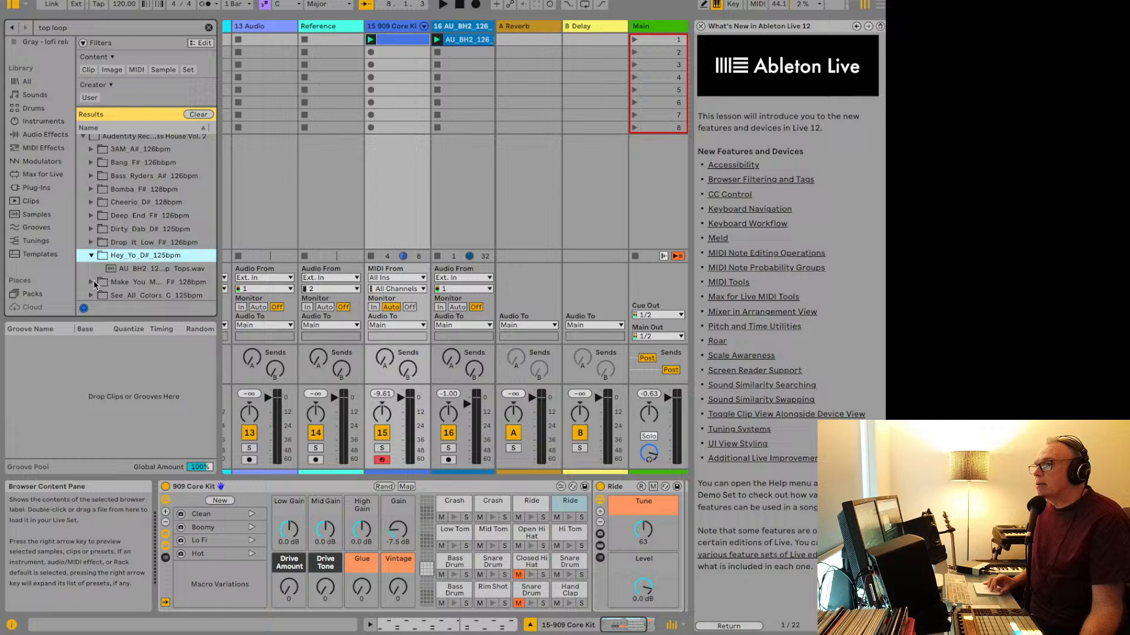
pyautogui.click(130, 269)
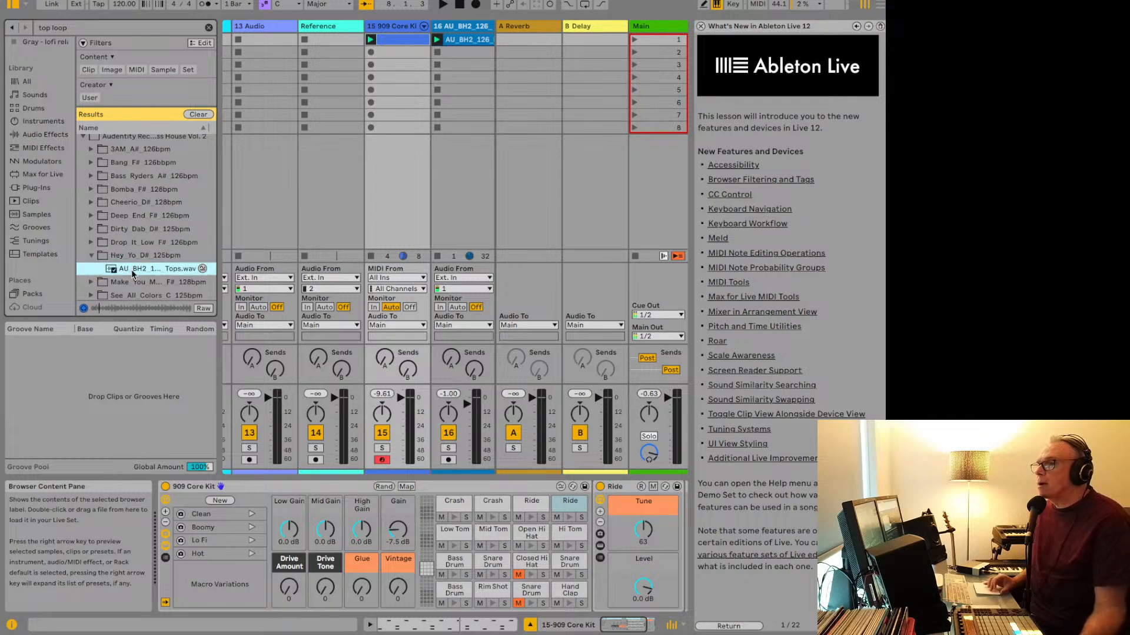
pyautogui.scroll(-3, 129, 285)
pyautogui.click(91, 267)
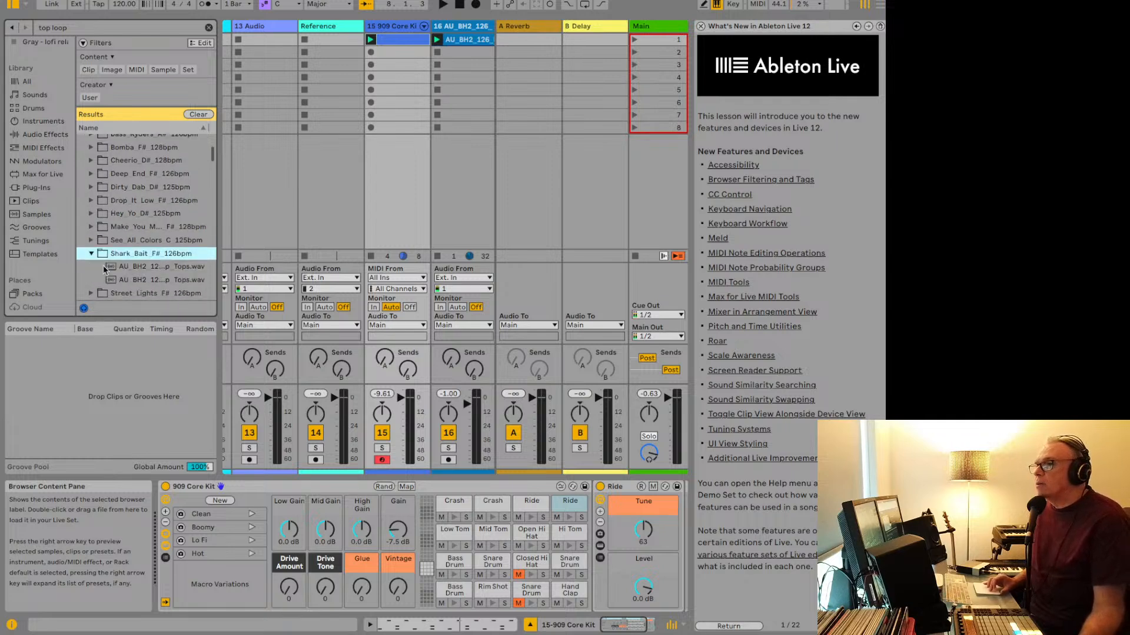
pyautogui.click(127, 269)
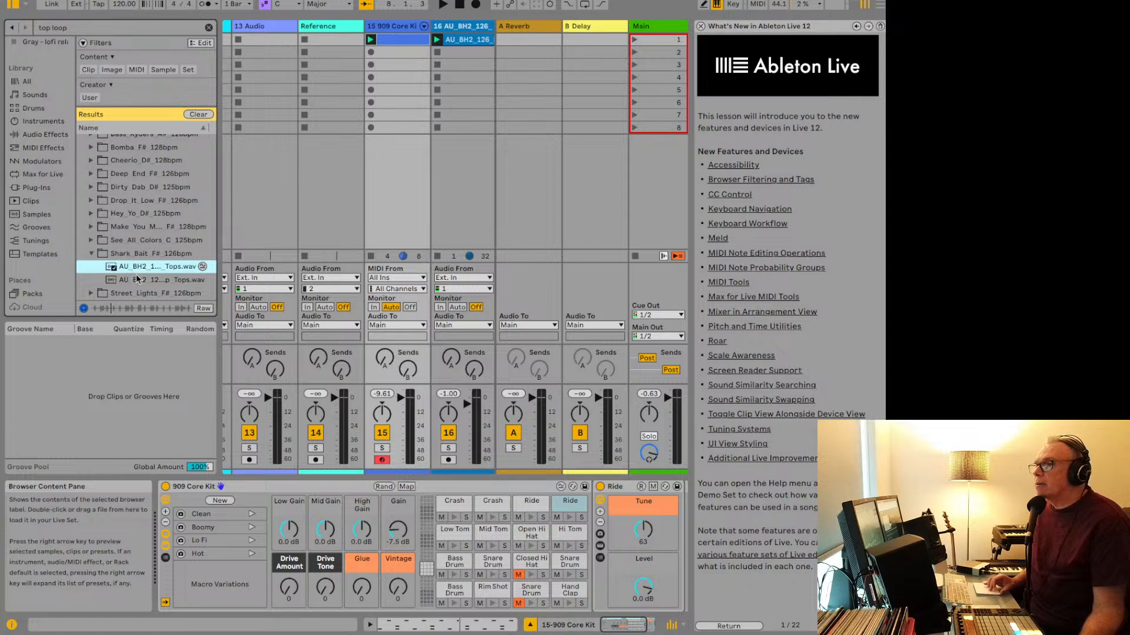
pyautogui.click(137, 279)
pyautogui.click(137, 270)
# Step: Load the first Shark Bait drum loop tops sample onto a new audio track, launch it and lower that track's volume
pyautogui.moveTo(135, 271); pyautogui.dragTo(472, 41)
pyautogui.click(437, 39)
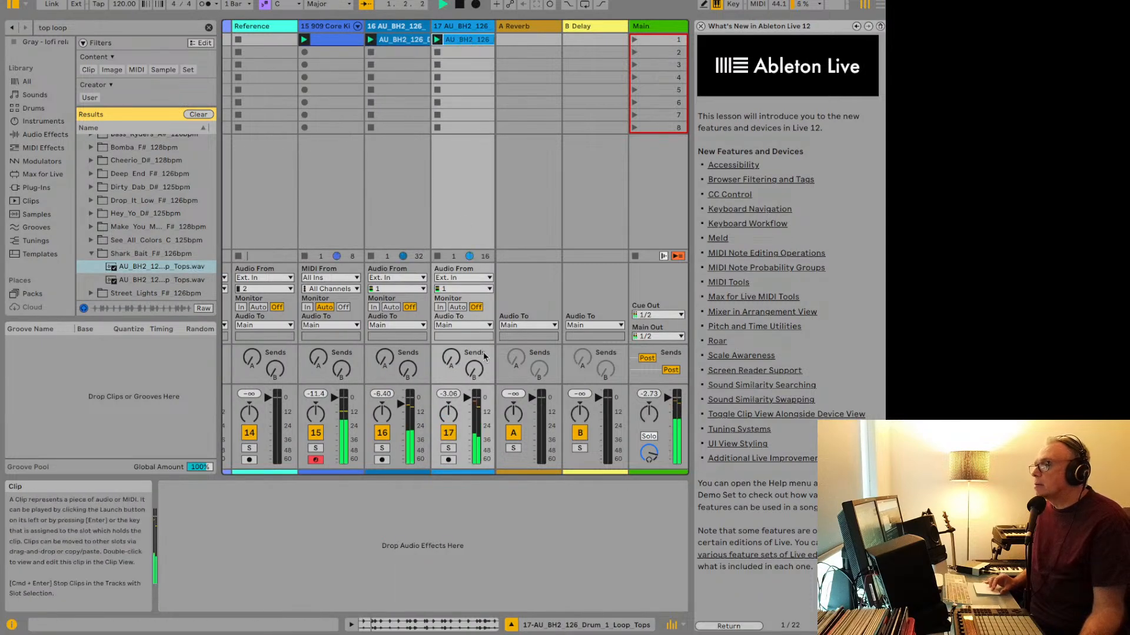
pyautogui.moveTo(476, 406)
pyautogui.mouseDown()
pyautogui.moveTo(477, 423)
pyautogui.moveTo(466, 415)
pyautogui.mouseUp()
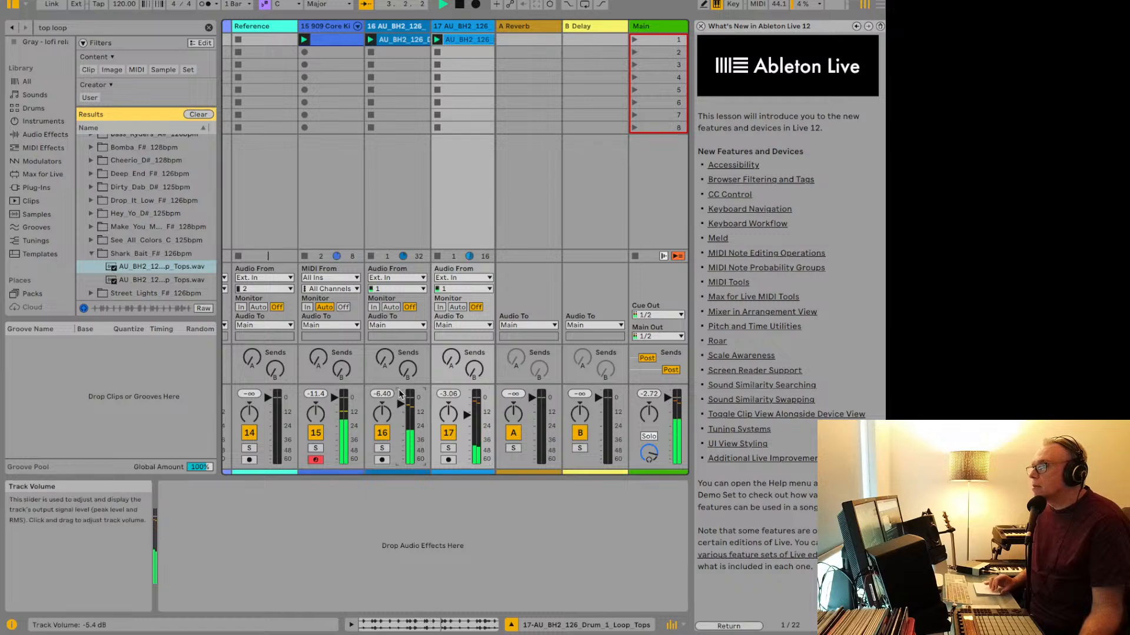
# Step: Group the 909 Core Kit track and the two top loop tracks
pyautogui.click(346, 27)
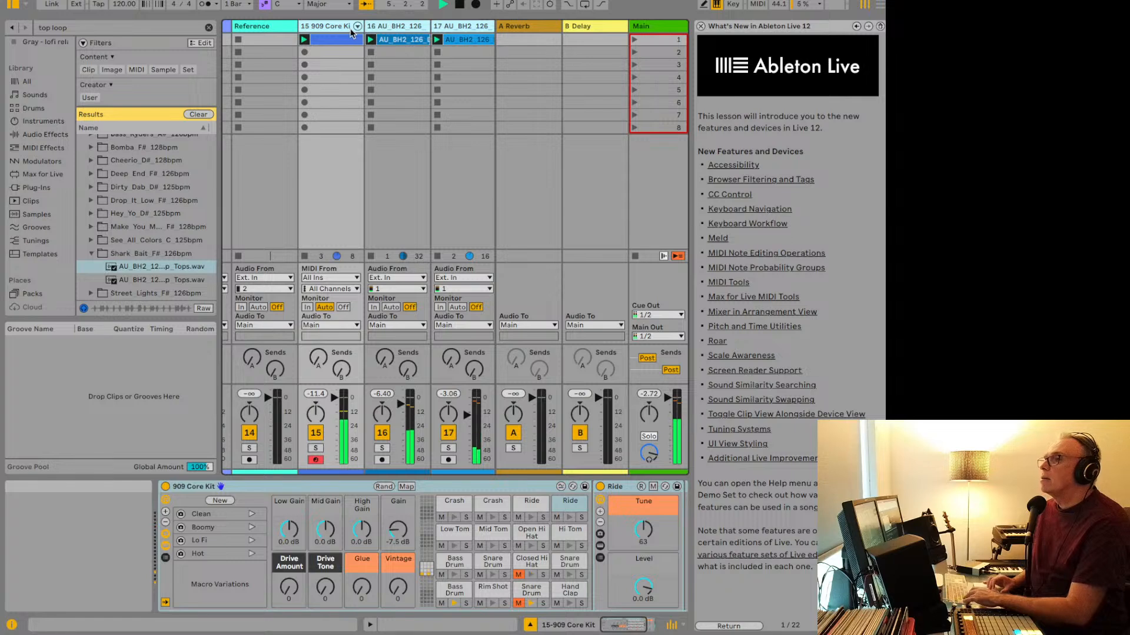
pyautogui.click(337, 26)
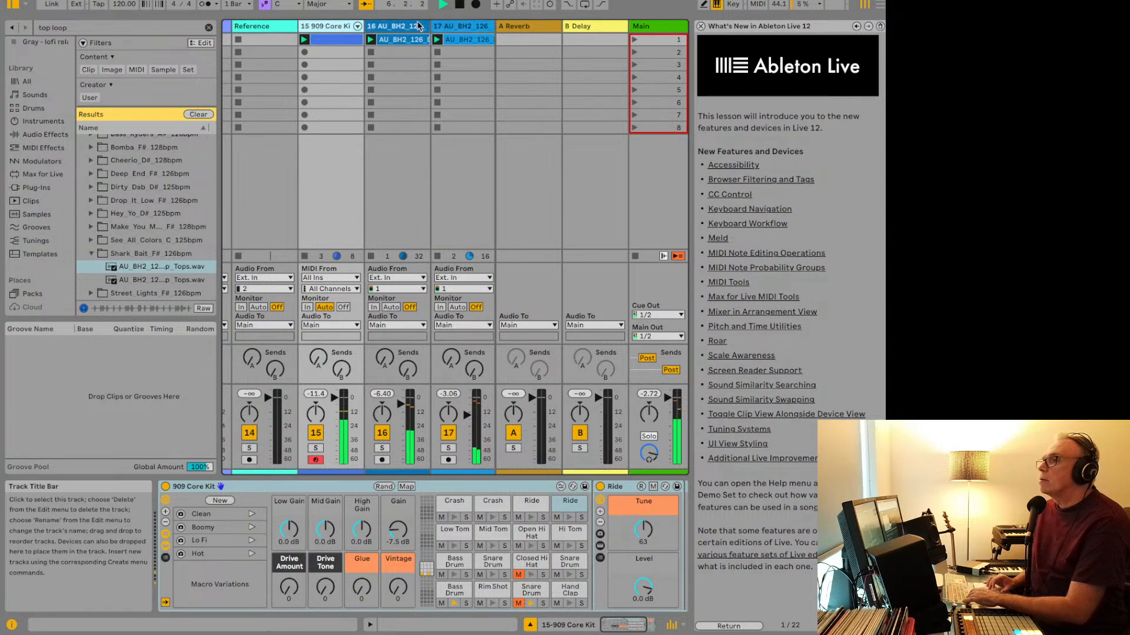
pyautogui.click(443, 28)
pyautogui.rightClick(446, 28)
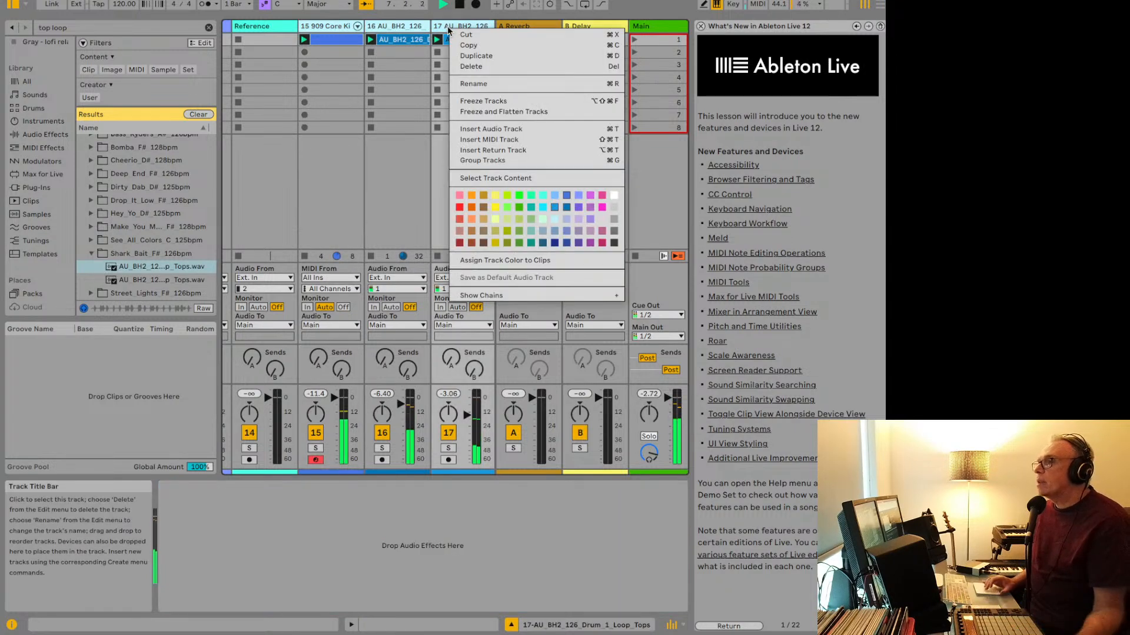
pyautogui.click(474, 160)
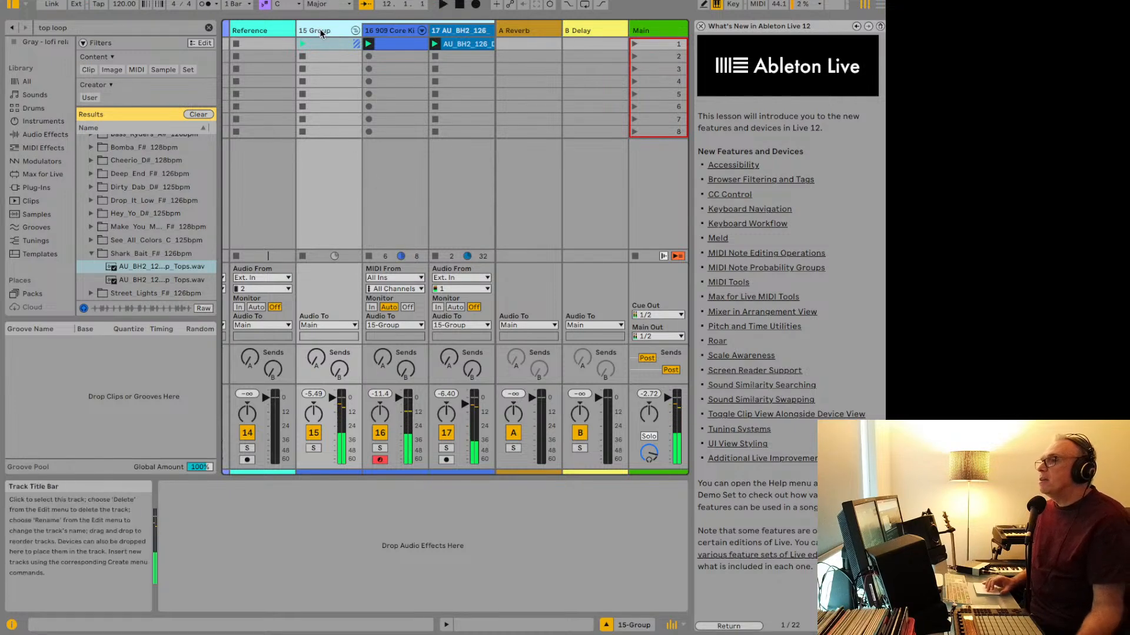
# Step: Play the grouped beat and lower the drum group's volume by a few decibels
pyautogui.click(327, 415)
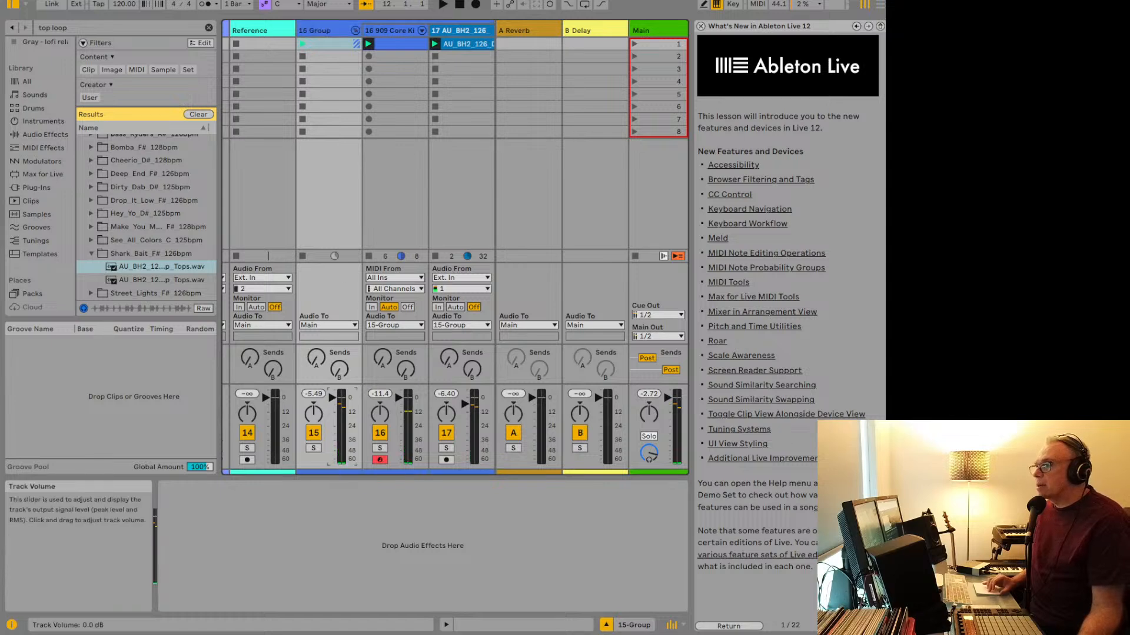
pyautogui.press('space')
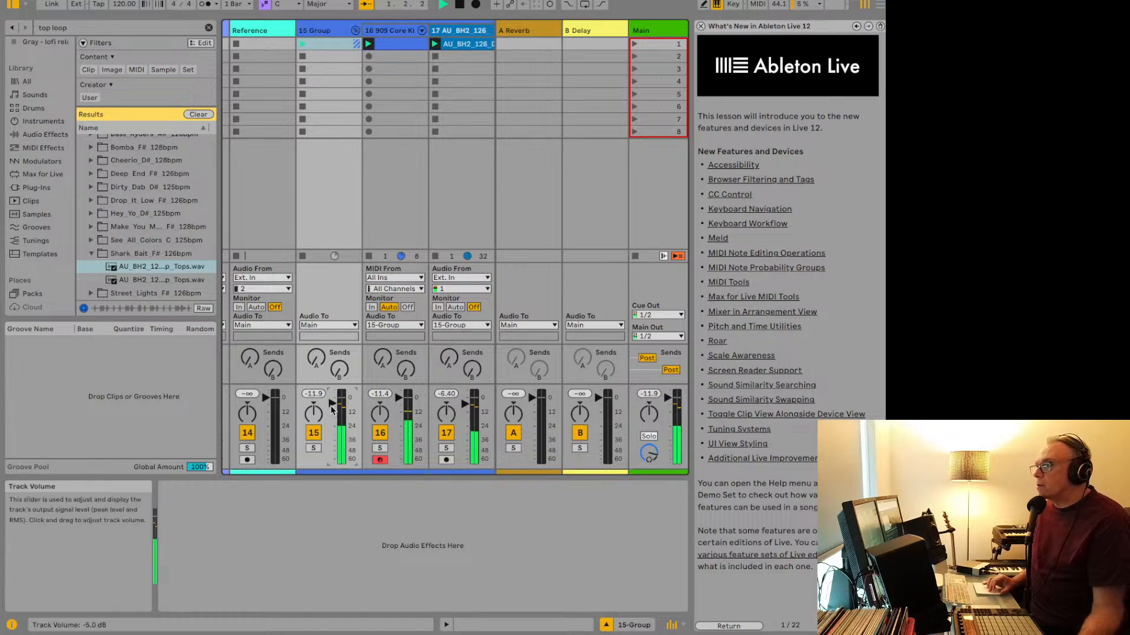
pyautogui.moveTo(333, 406); pyautogui.dragTo(333, 403)
pyautogui.press('space')
# Step: Select the 8 Serum track and open its Serum plug-in window
pyautogui.hscroll(-1, 260, 95)
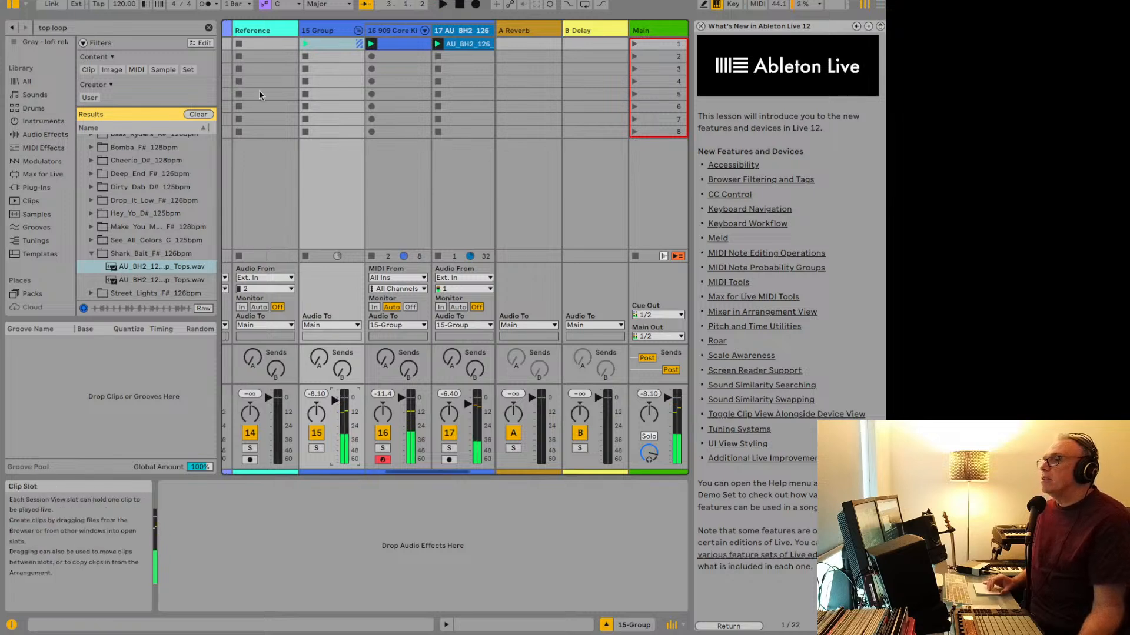
pyautogui.hscroll(-8, 259, 90)
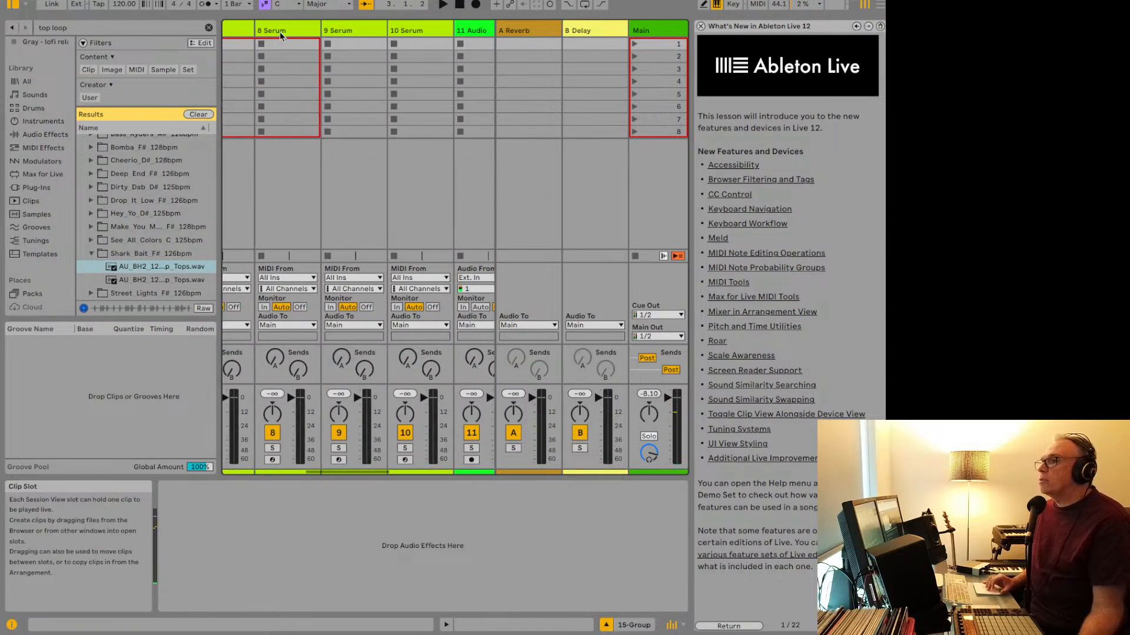
pyautogui.click(280, 31)
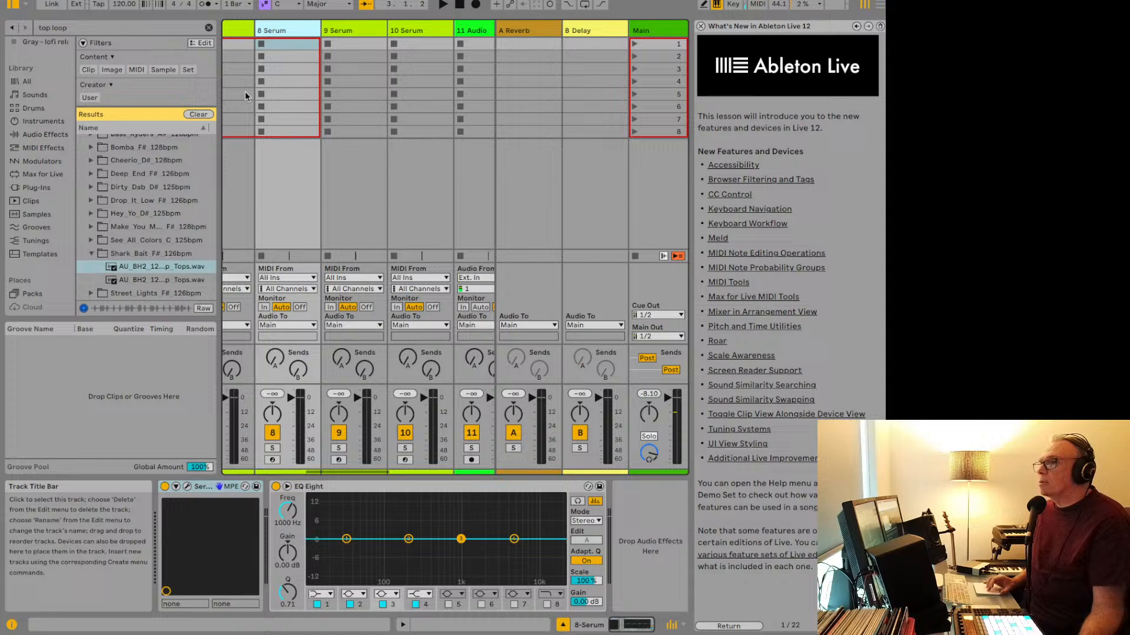
pyautogui.click(59, 27)
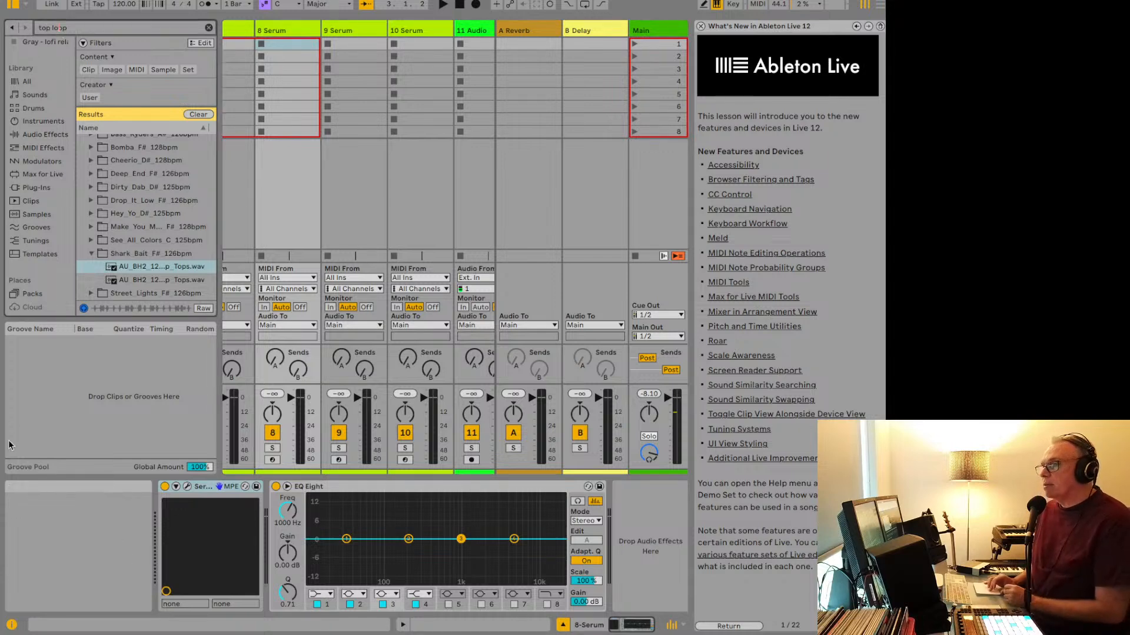
pyautogui.click(187, 488)
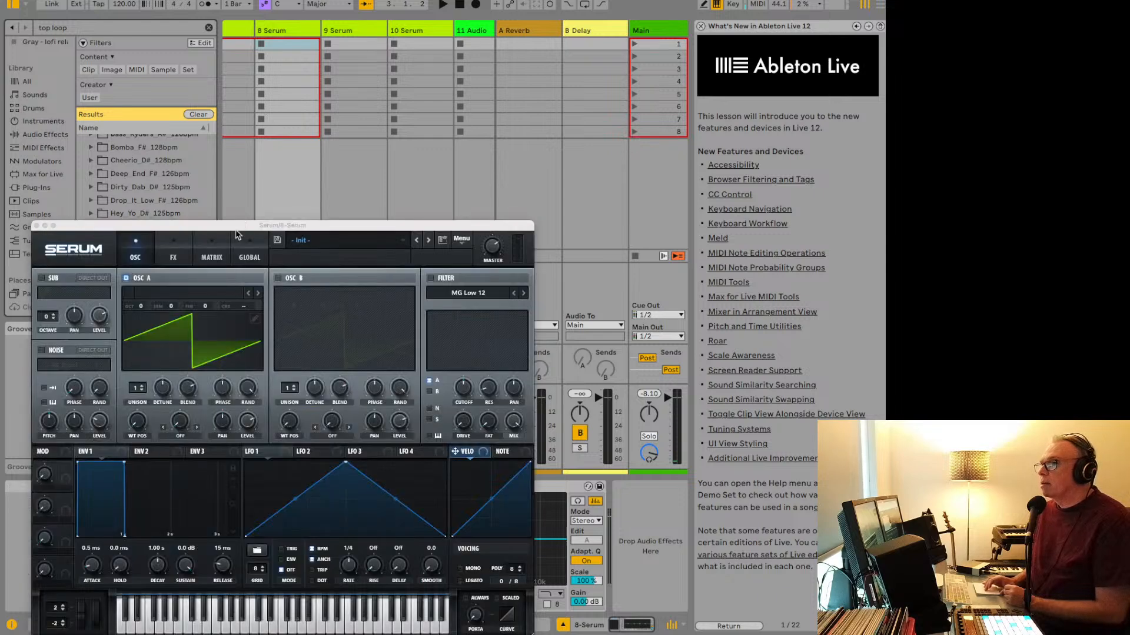
pyautogui.moveTo(236, 235); pyautogui.dragTo(294, 74)
# Step: Load the PL Spacer [7S] preset from Serum's Plucked category and arm the 8 Serum track for playing
pyautogui.click(356, 83)
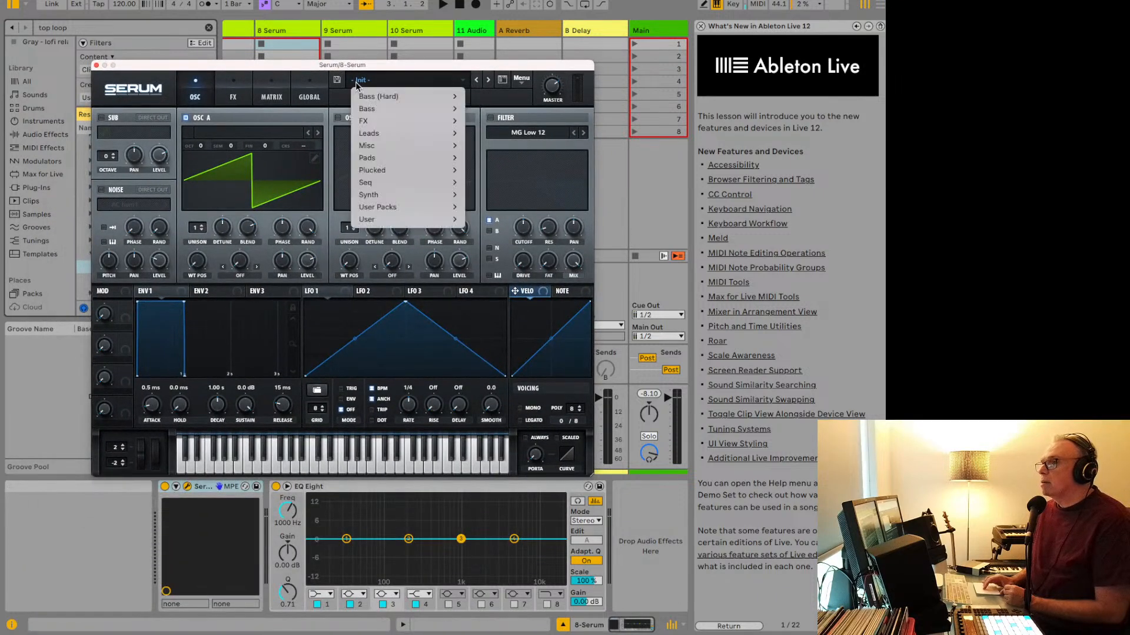
pyautogui.moveTo(394, 173)
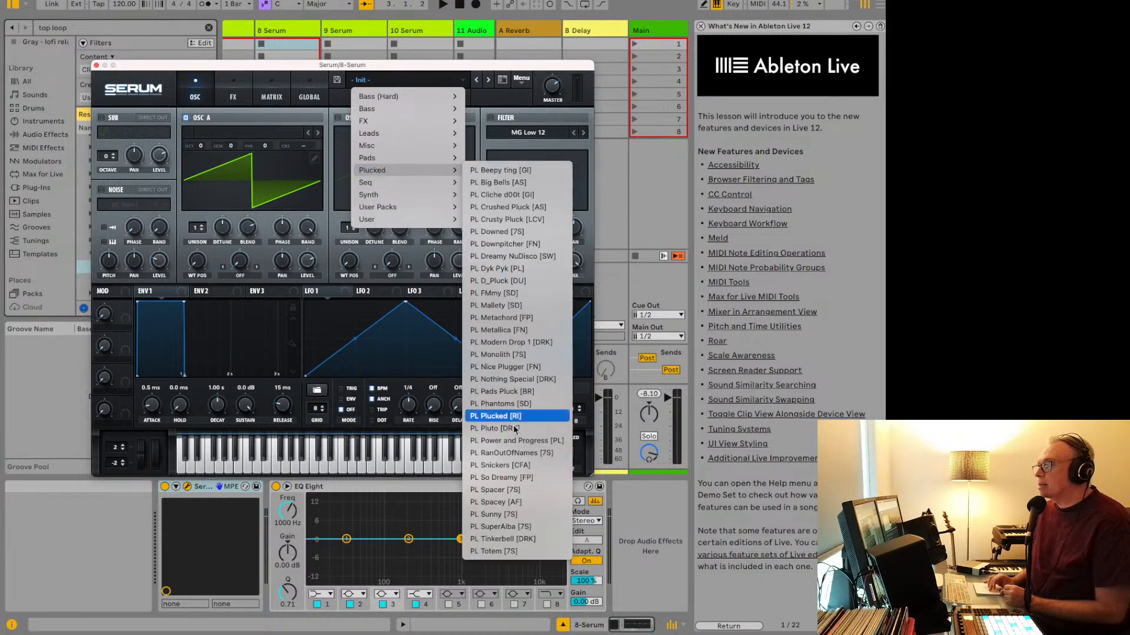
pyautogui.click(503, 490)
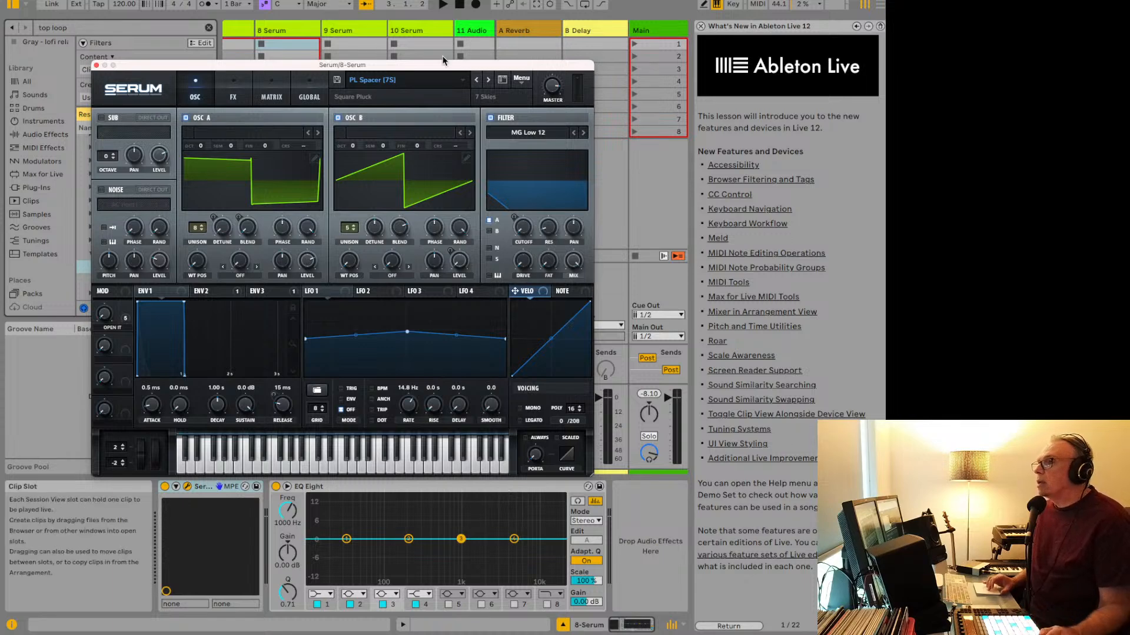
pyautogui.click(299, 31)
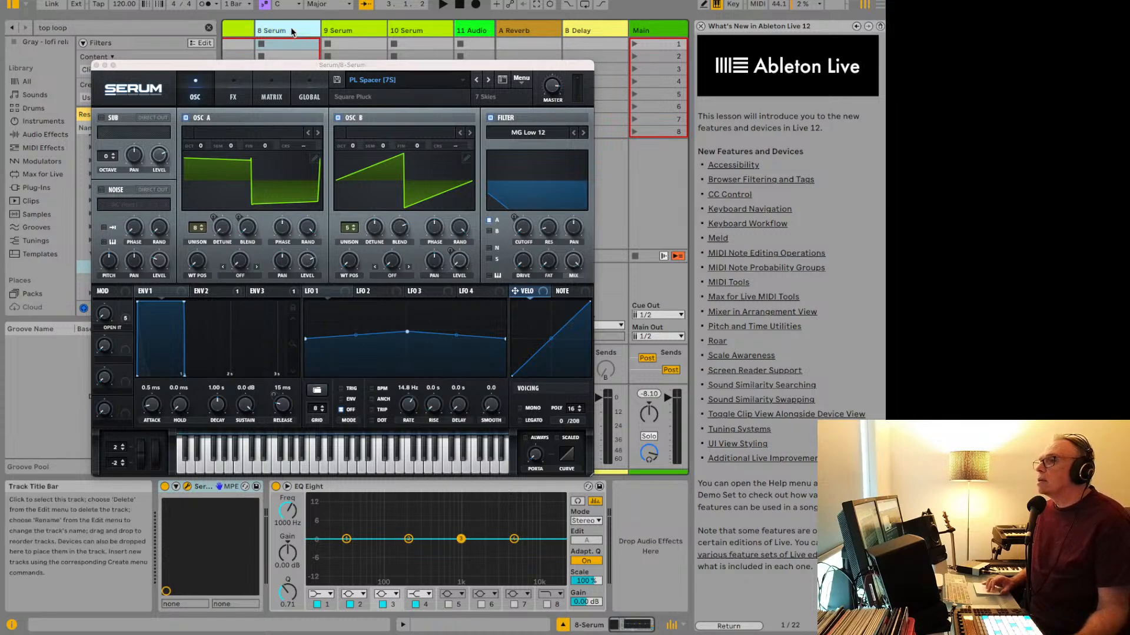
pyautogui.moveTo(217, 66); pyautogui.dragTo(568, 33)
pyautogui.click(273, 460)
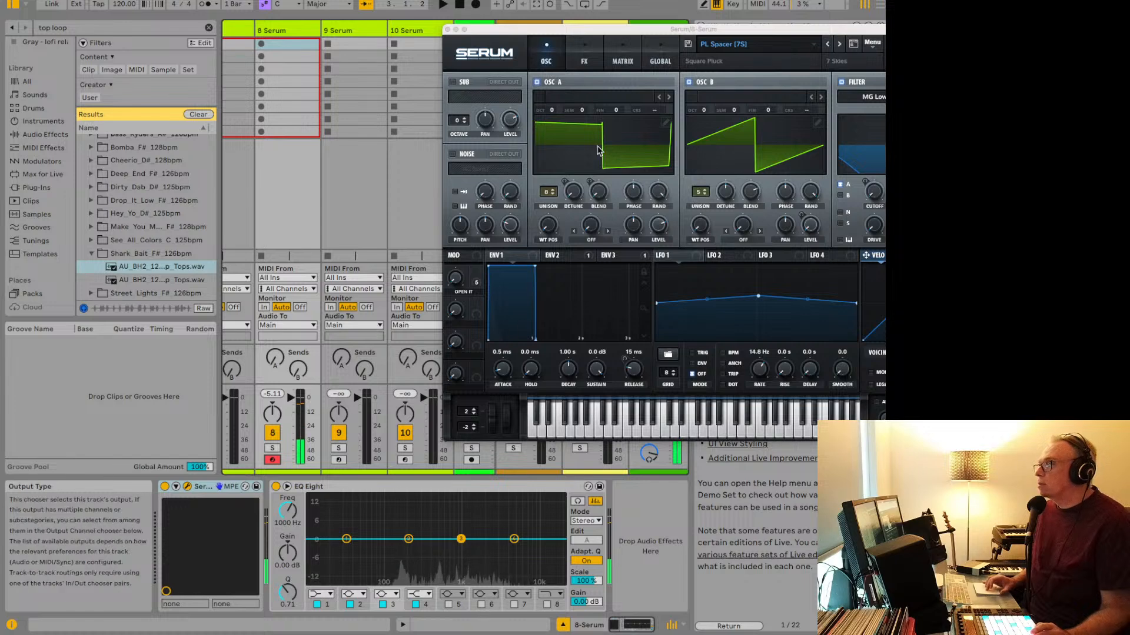
# Step: Audition the following Serum pluck presets one by one up to PL SuperAlba [7S]
pyautogui.click(839, 45)
pyautogui.click(839, 45)
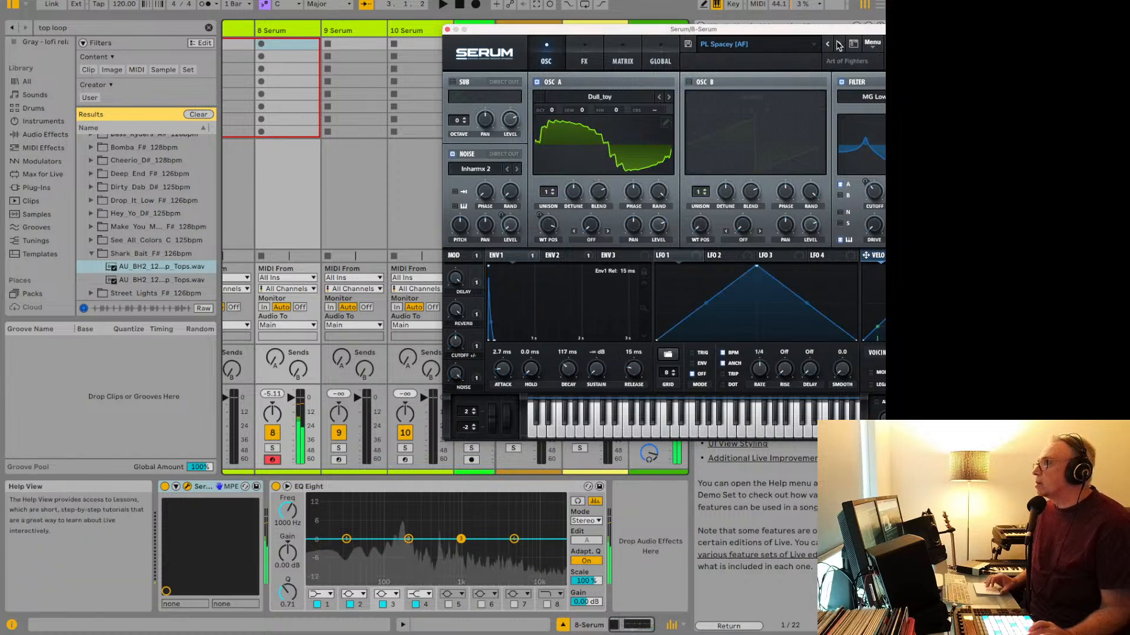
pyautogui.click(838, 45)
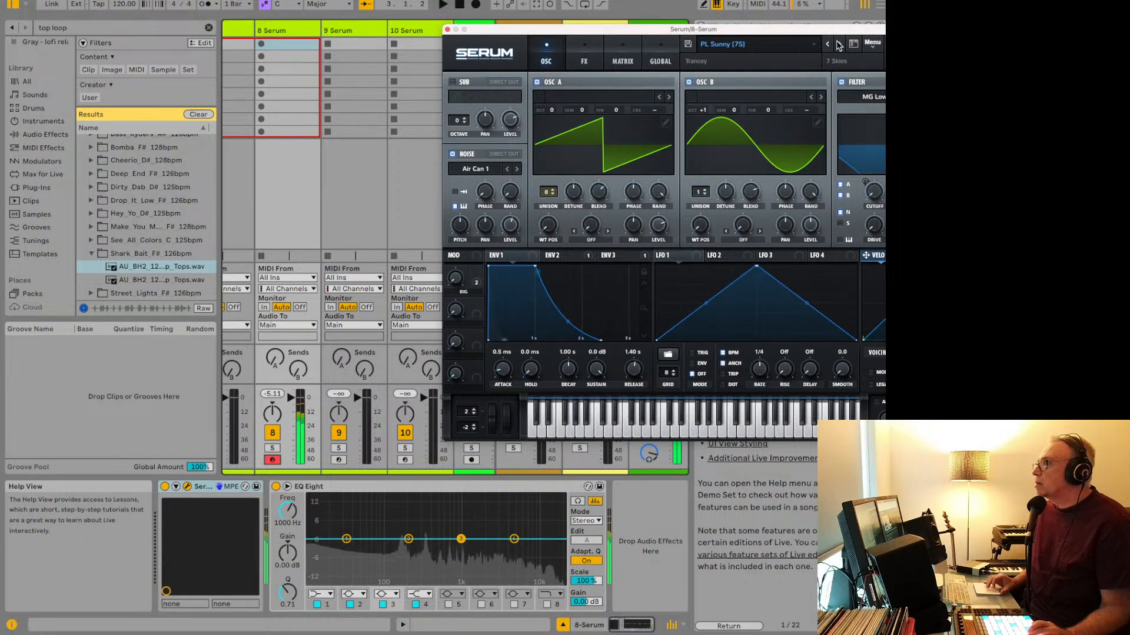
pyautogui.click(840, 46)
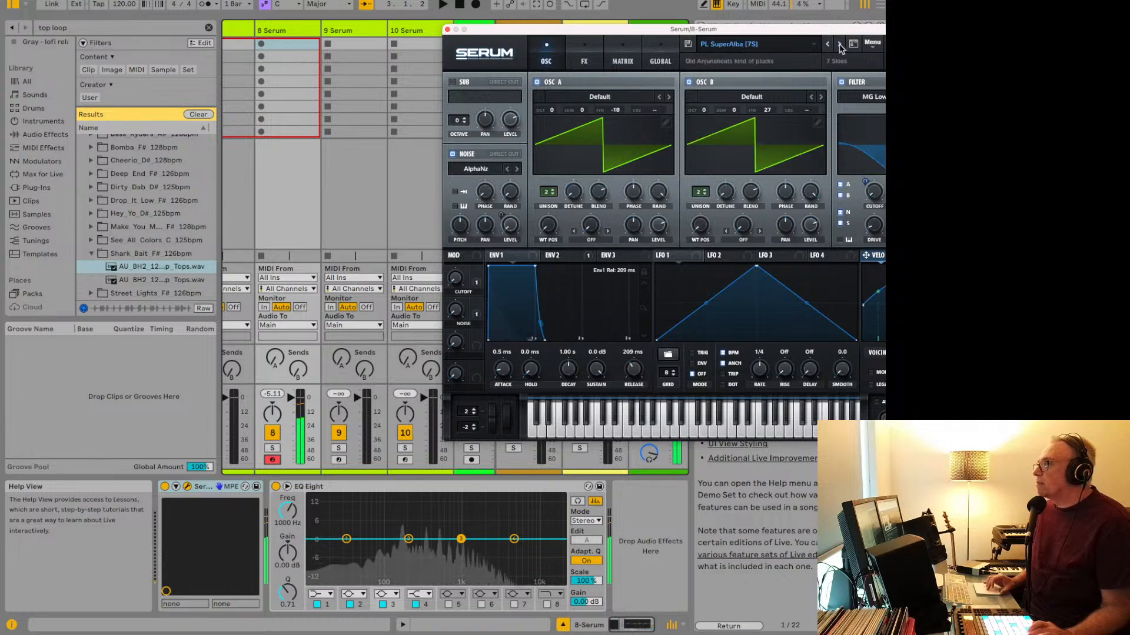
# Step: Load PLUCK - People from the Glitchedtones Reggaeton Pop user pack in Serum, and advance to the PLUCK - Vegas preset
pyautogui.moveTo(735, 34); pyautogui.dragTo(516, 73)
pyautogui.click(516, 84)
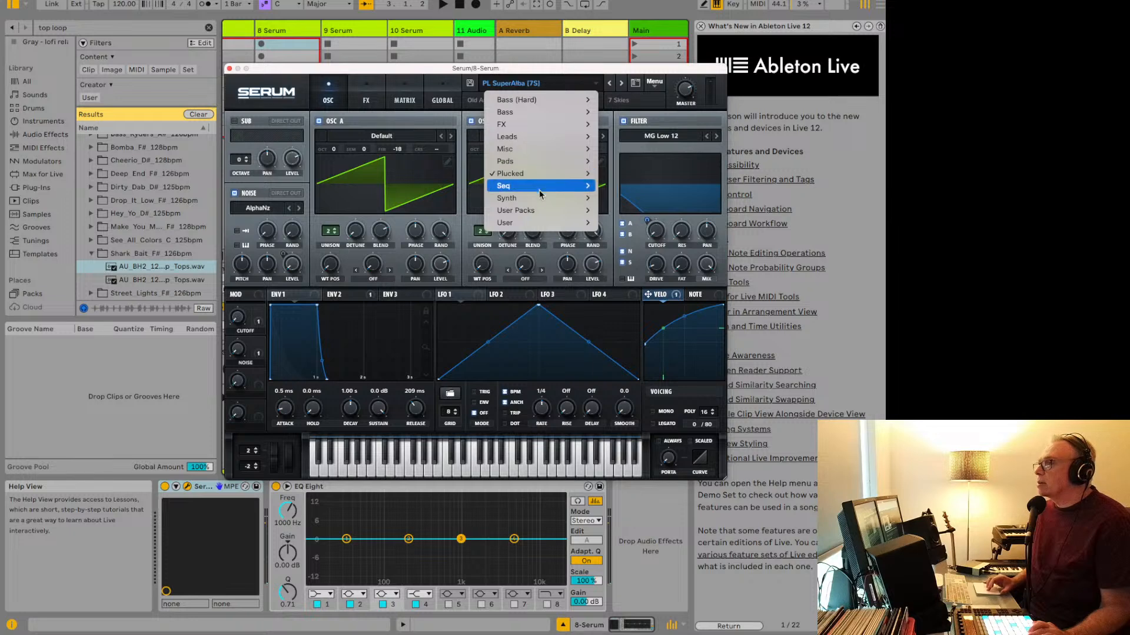
pyautogui.moveTo(541, 213)
pyautogui.moveTo(698, 295)
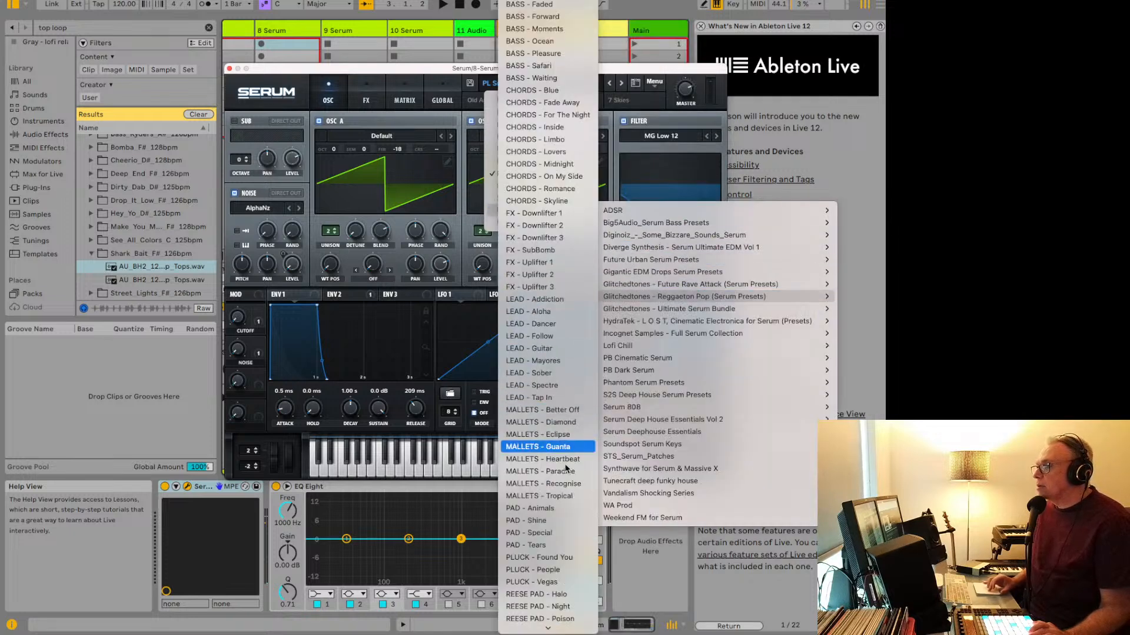
pyautogui.click(563, 569)
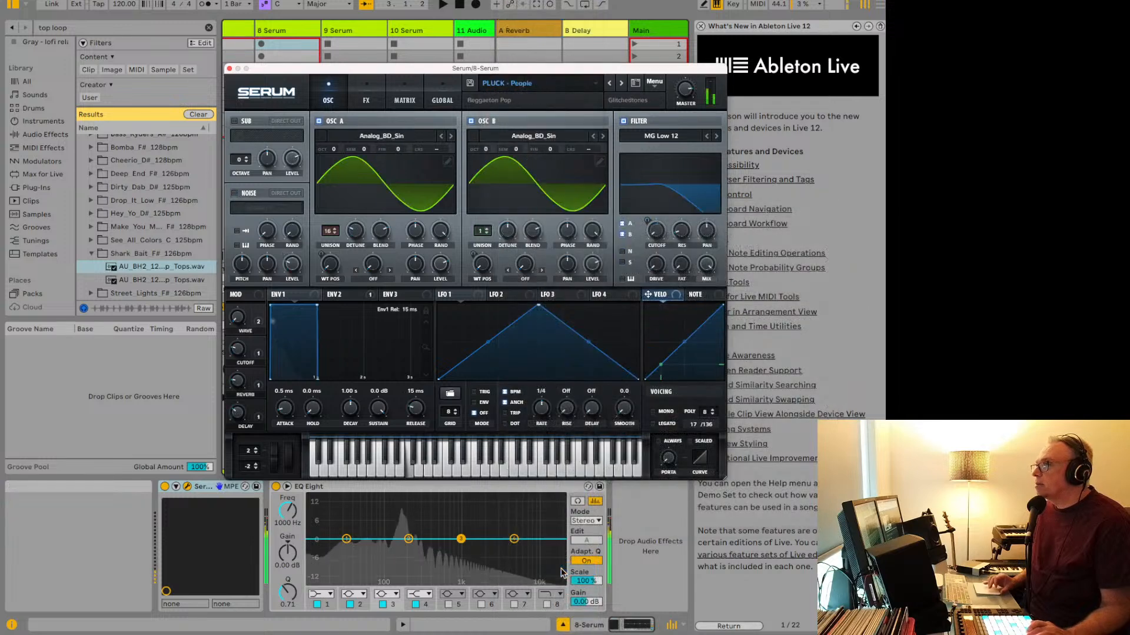
pyautogui.click(620, 84)
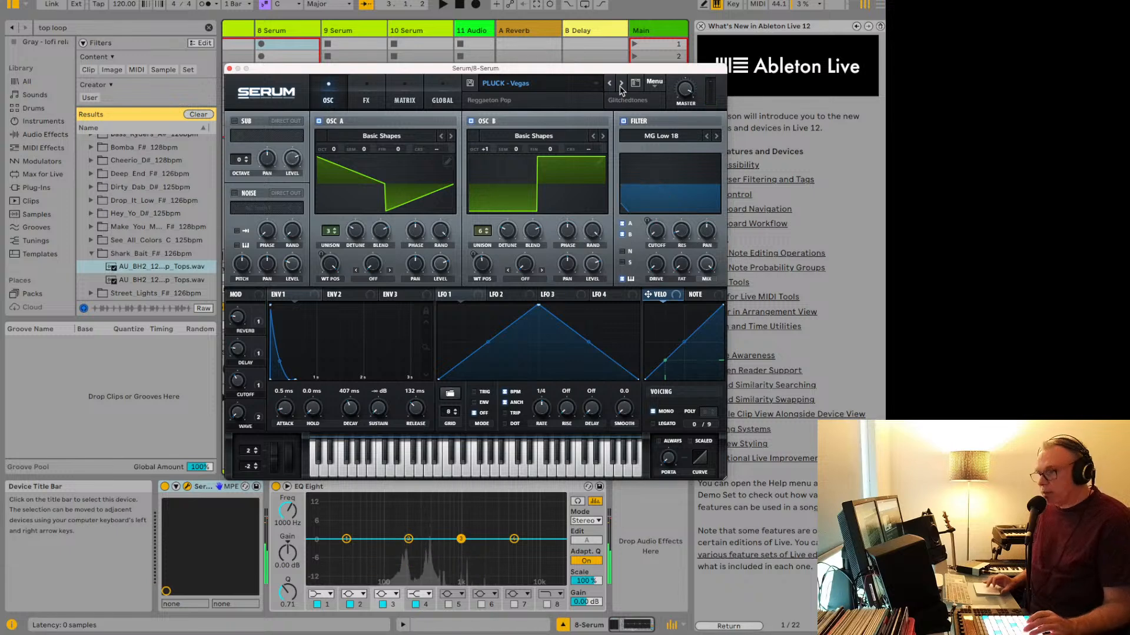
# Step: Replace the browser search text with "arp", keeping the Serum window clear of the browser
pyautogui.moveTo(448, 71); pyautogui.dragTo(586, 58)
pyautogui.doubleClick(91, 32)
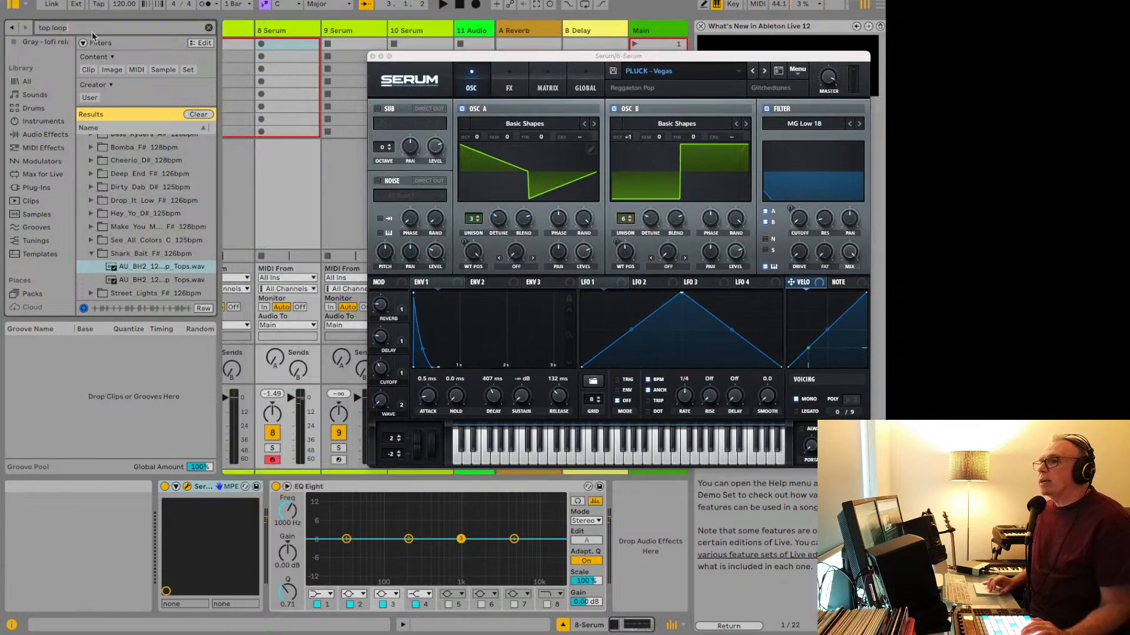
pyautogui.press('BackSpace')
pyautogui.press('BackSpace')
pyautogui.press('BackSpace')
pyautogui.press('BackSpace')
pyautogui.press('BackSpace')
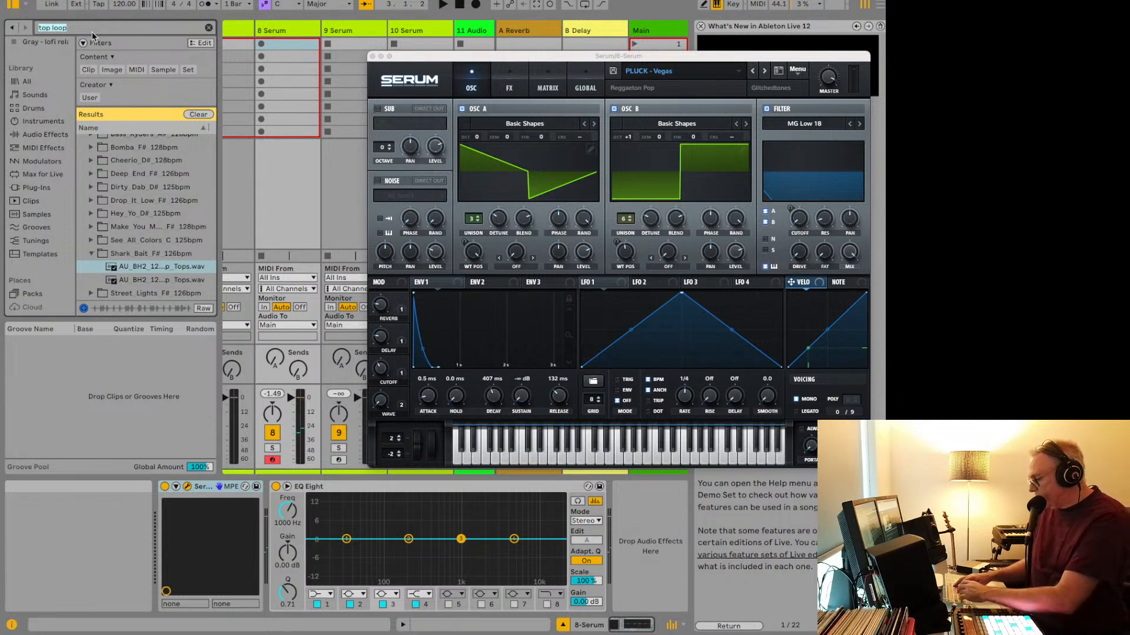
pyautogui.write('arp')
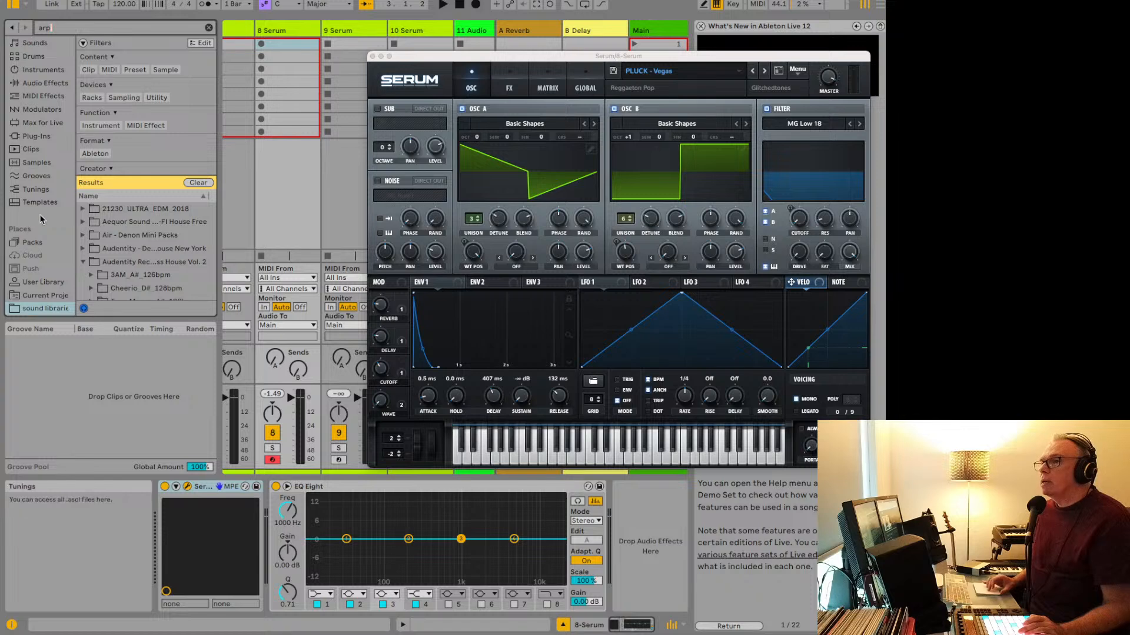
# Step: Limit the arp search to MIDI Effects and add the Arpeggiator to the 8 Serum track
pyautogui.scroll(5, 36, 270)
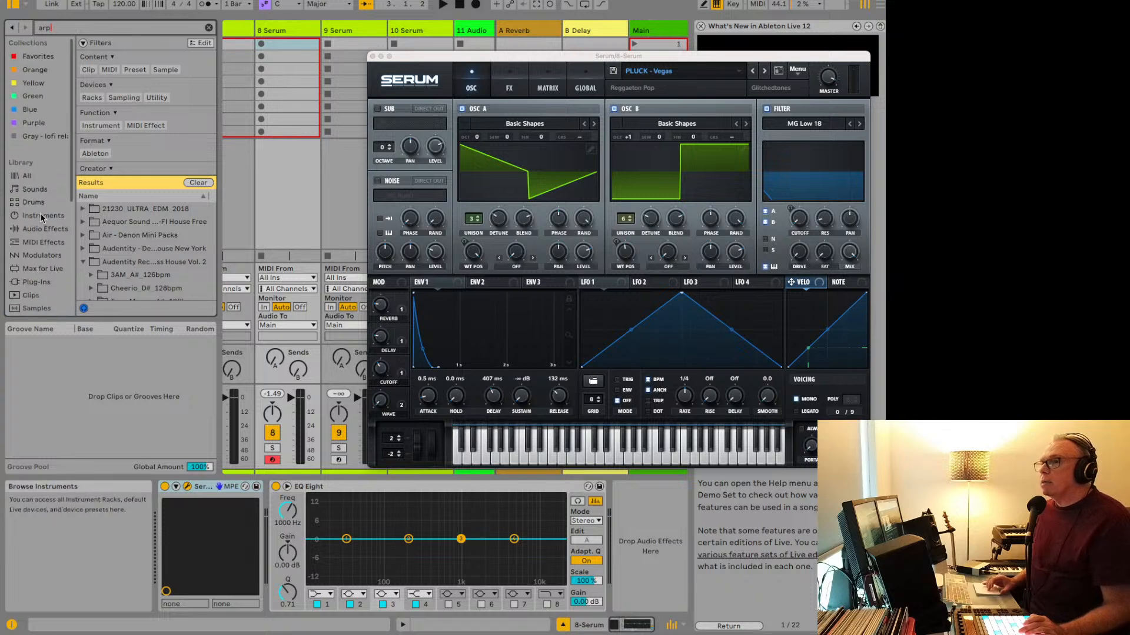
pyautogui.click(40, 244)
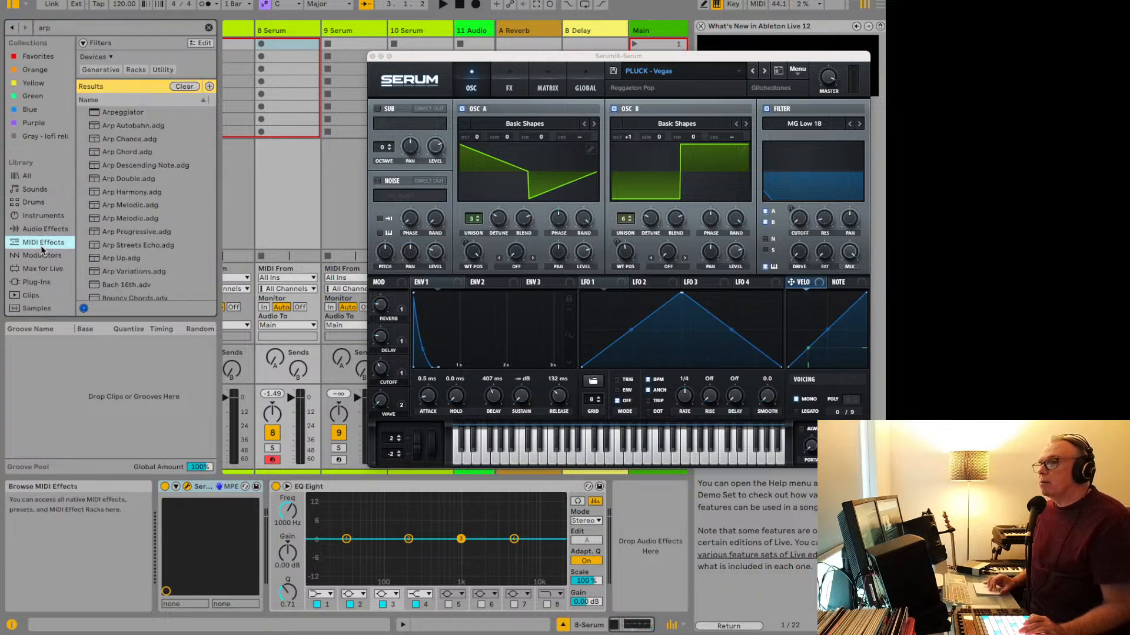
pyautogui.doubleClick(117, 113)
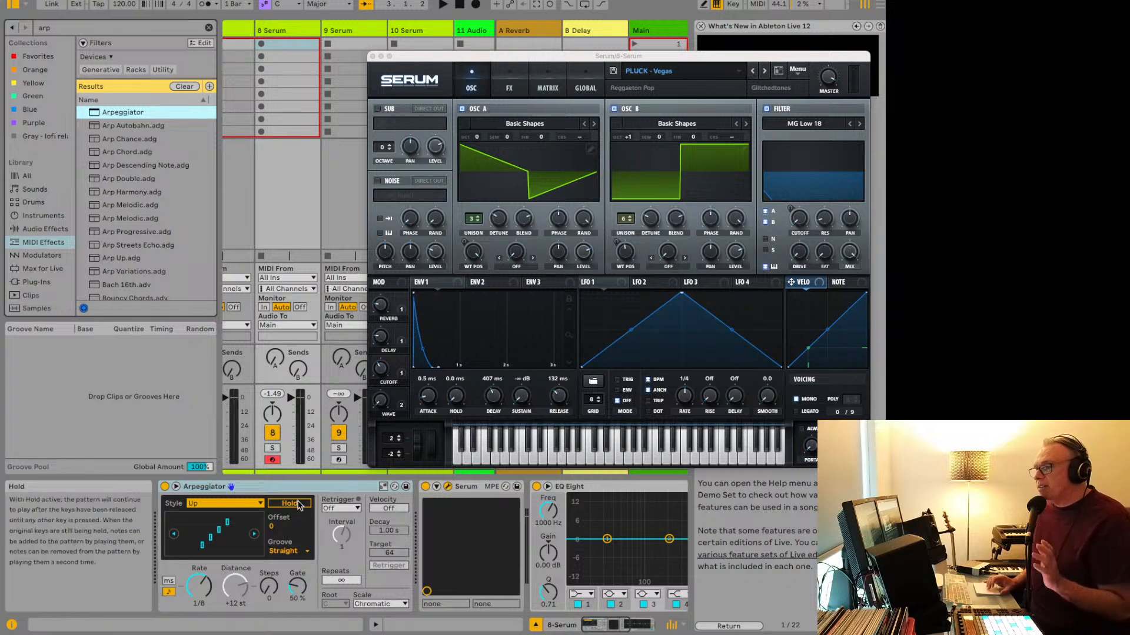
# Step: Try the Play Order, Thumb Up and Down styles in the Arpeggiator, and return to the Up style
pyautogui.click(77, 30)
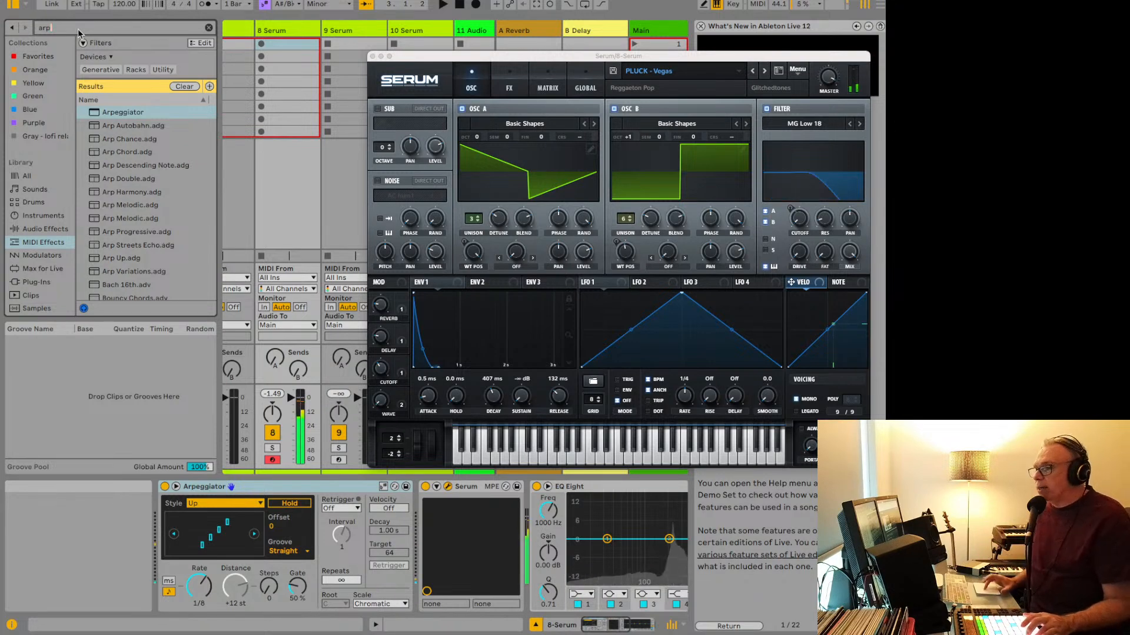
pyautogui.click(207, 503)
pyautogui.click(216, 456)
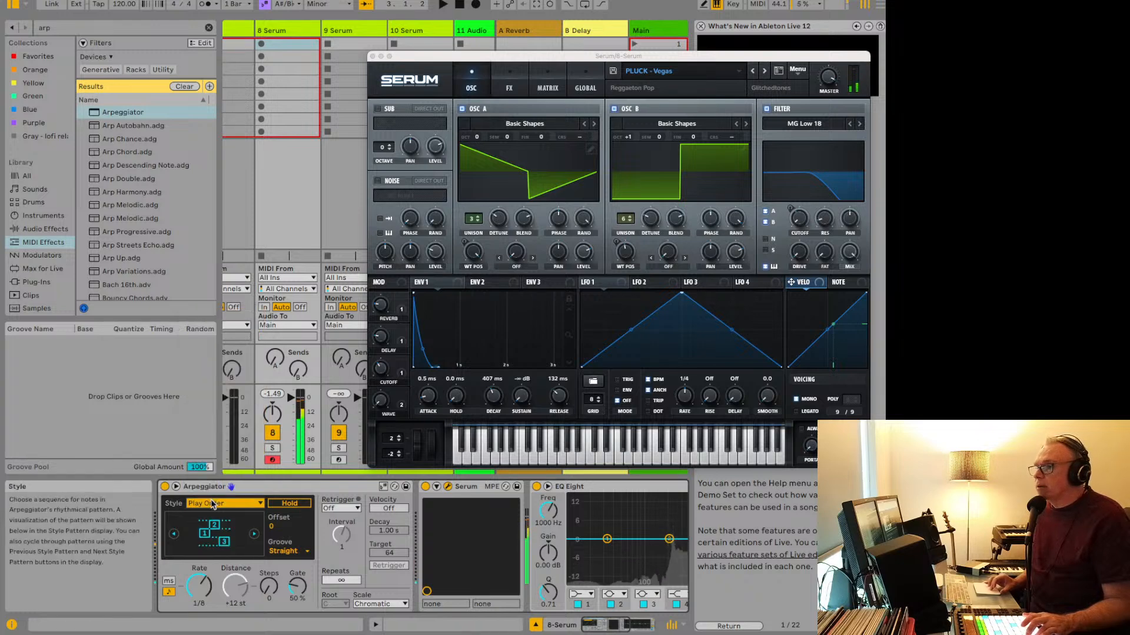
pyautogui.click(210, 503)
pyautogui.click(216, 436)
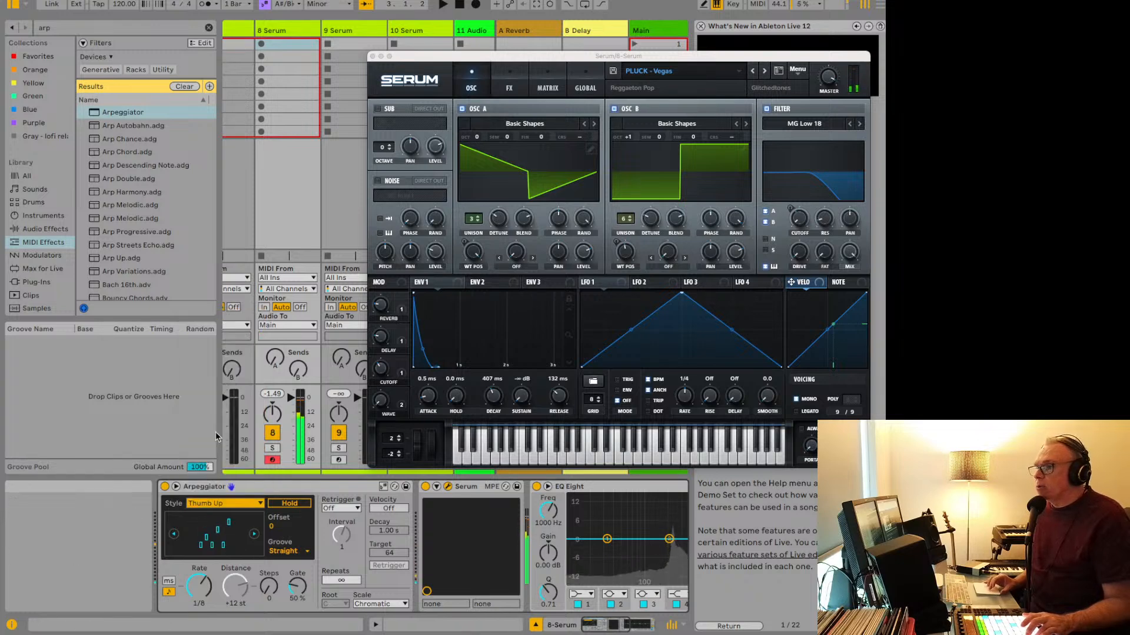
pyautogui.click(209, 500)
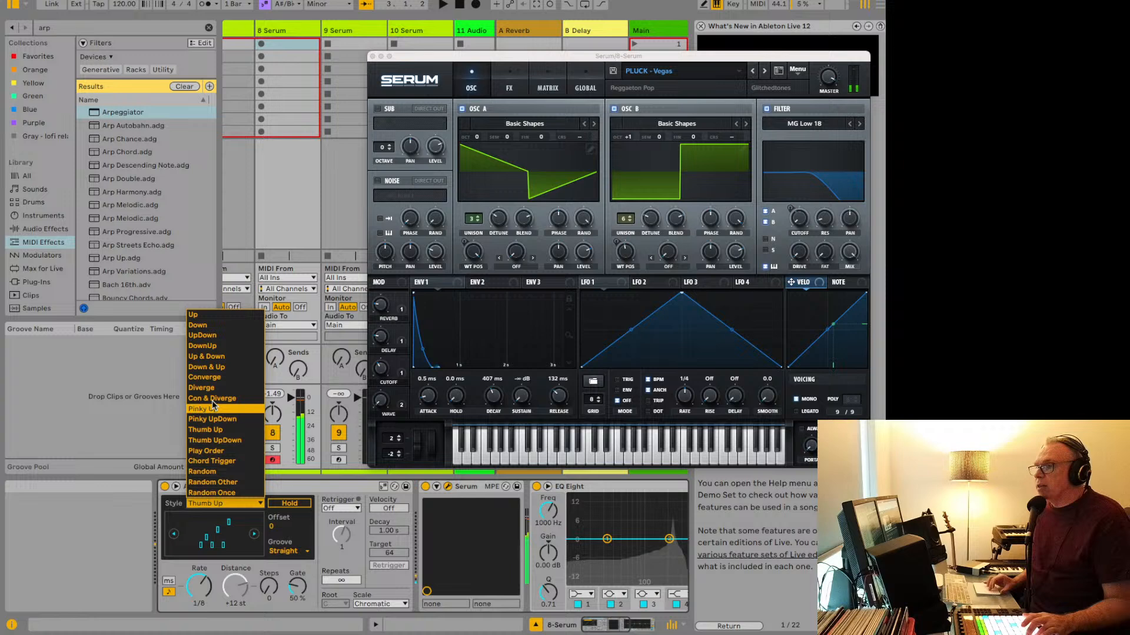
pyautogui.click(208, 326)
pyautogui.click(214, 504)
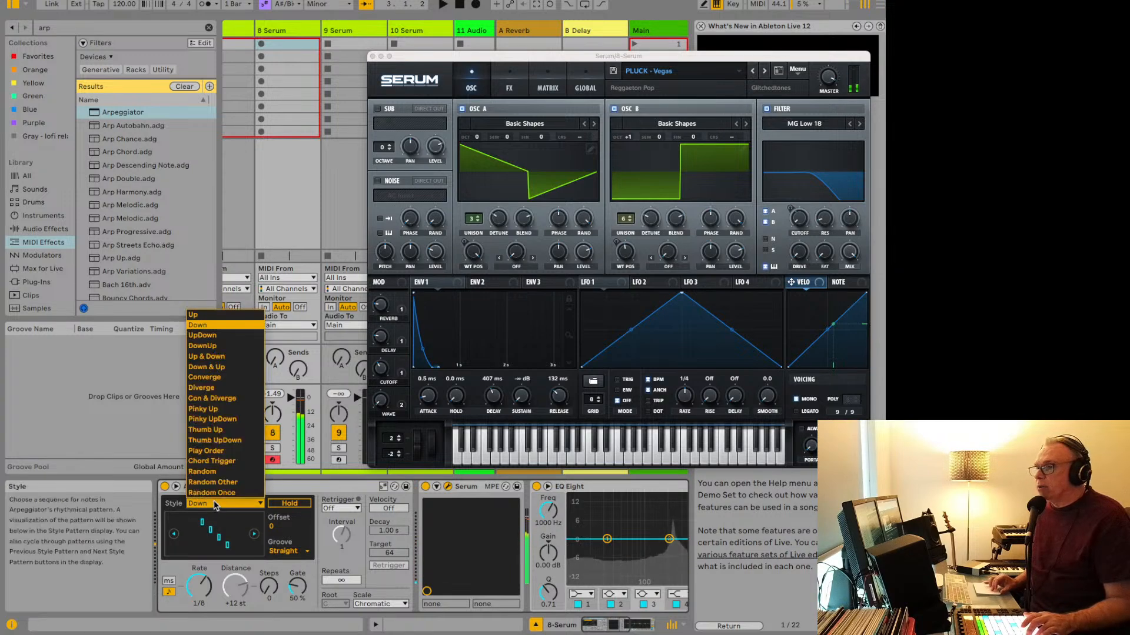
pyautogui.click(231, 321)
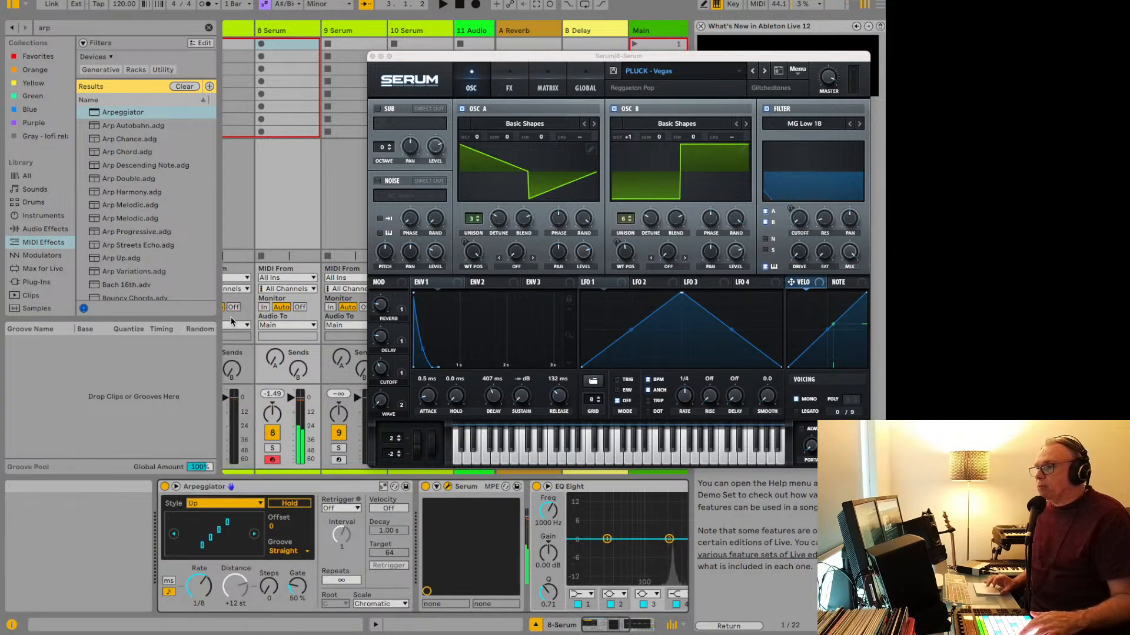
# Step: Bypass the Arpeggiator, switch off Mono voicing in the Serum patch, and turn the Arpeggiator back on
pyautogui.click(164, 487)
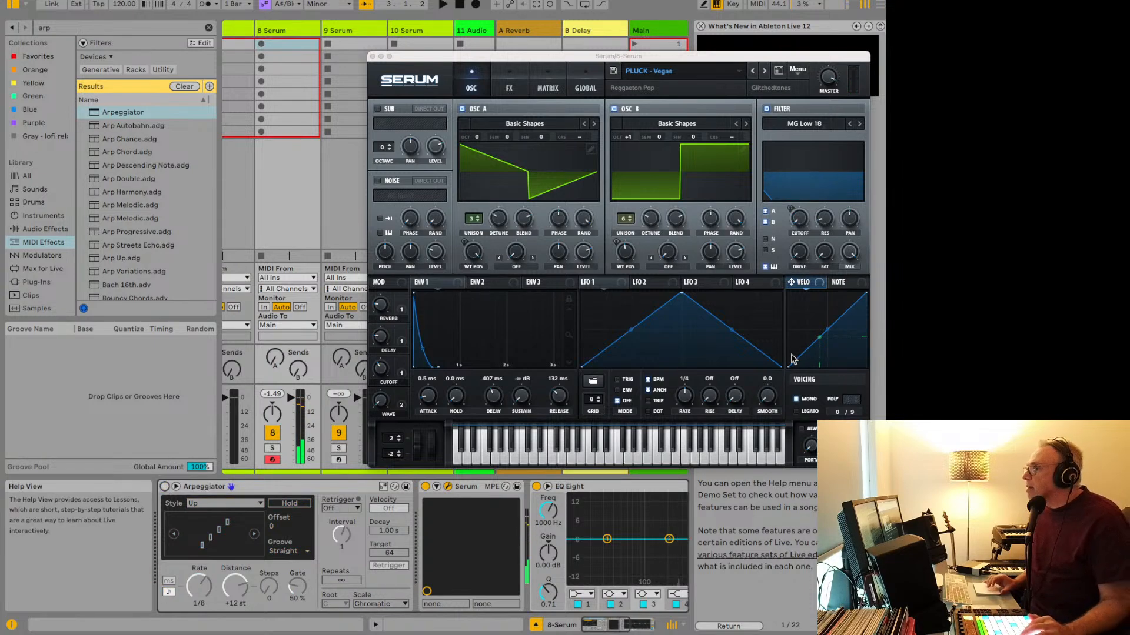
pyautogui.click(796, 401)
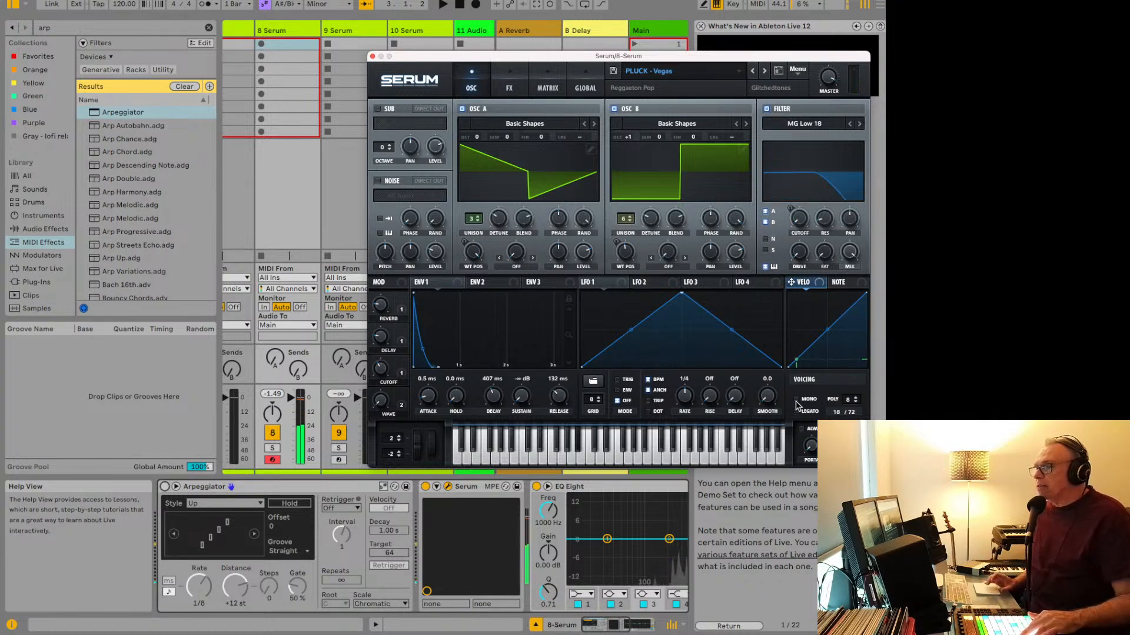
pyautogui.click(165, 487)
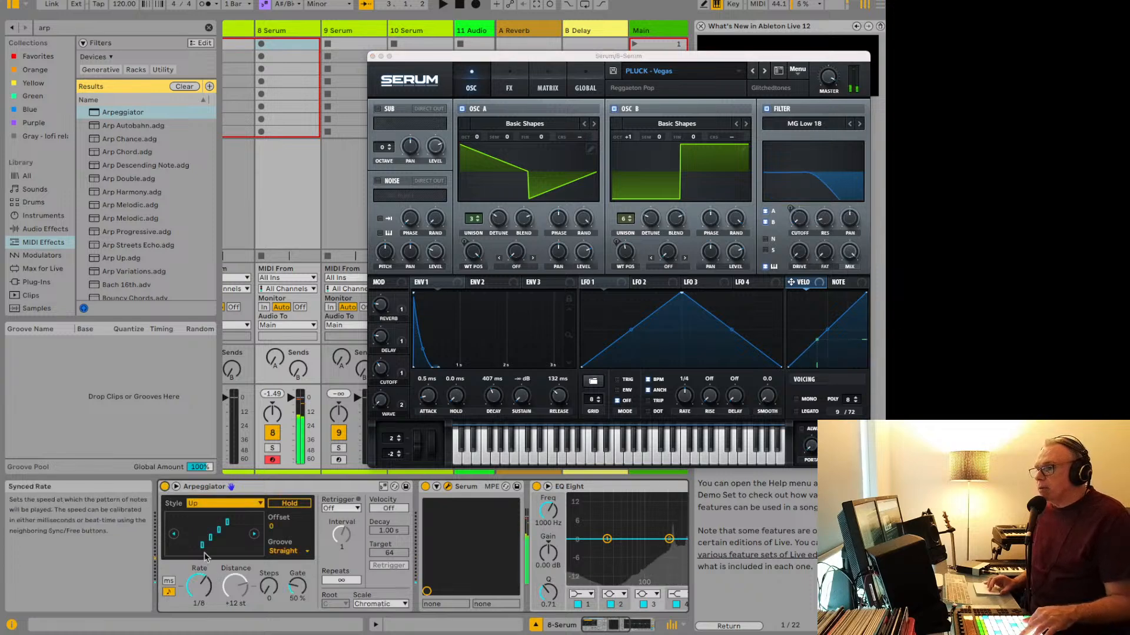
# Step: Audition further Arpeggiator styles, including Down, Con & Diverge and Pinky UpDown, and settle on Thumb Up
pyautogui.click(254, 535)
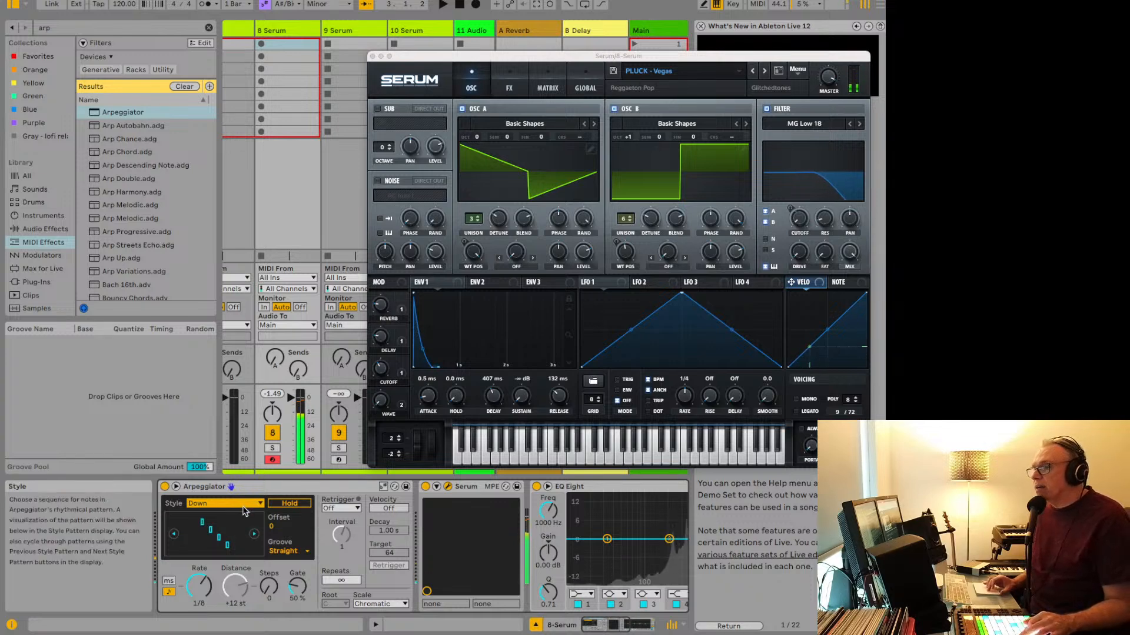
pyautogui.click(224, 504)
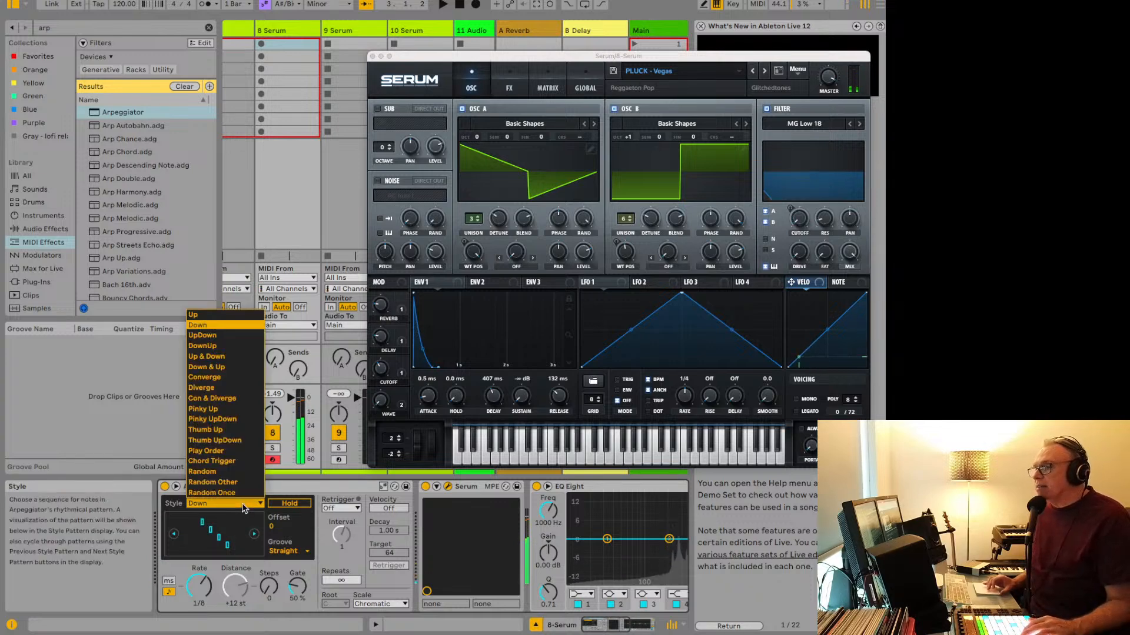
pyautogui.click(213, 399)
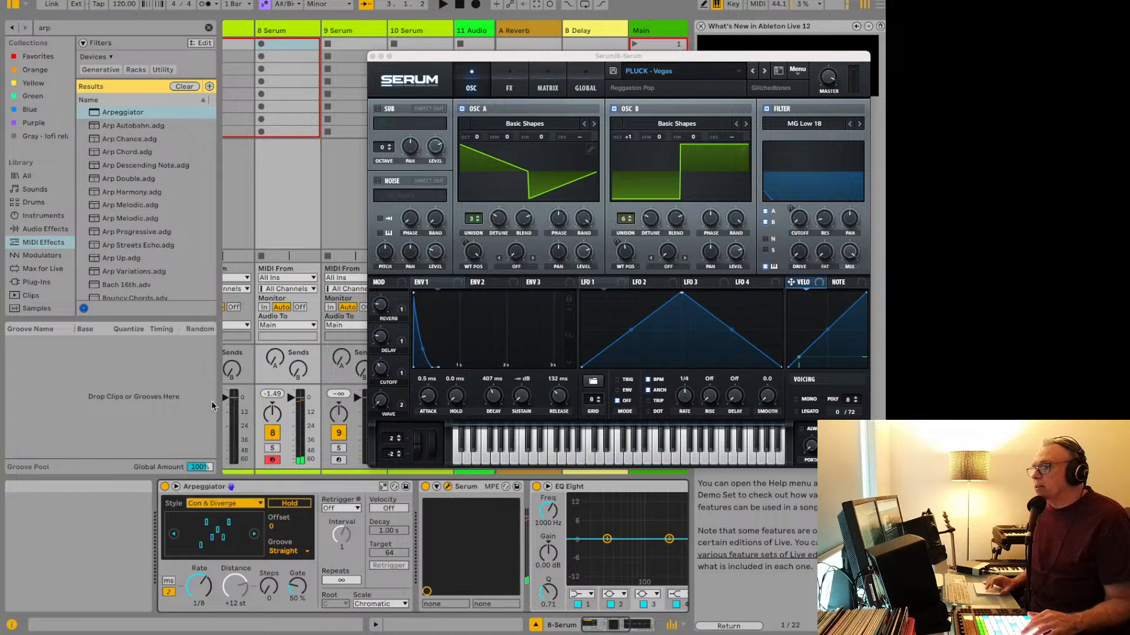
pyautogui.click(233, 506)
pyautogui.click(234, 511)
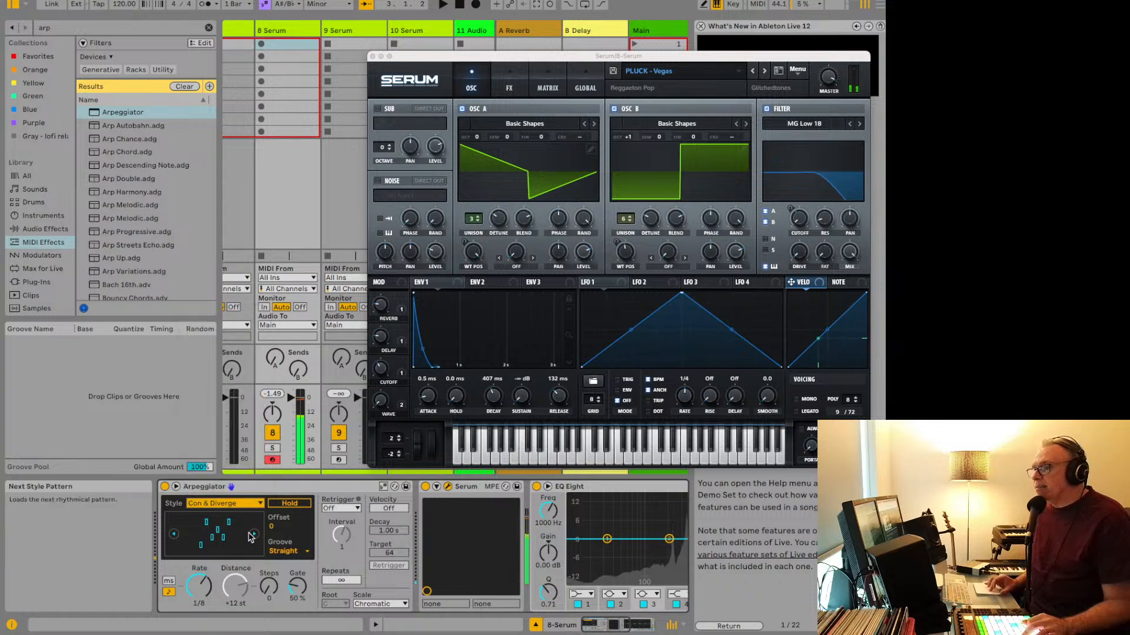
pyautogui.click(254, 536)
pyautogui.click(255, 535)
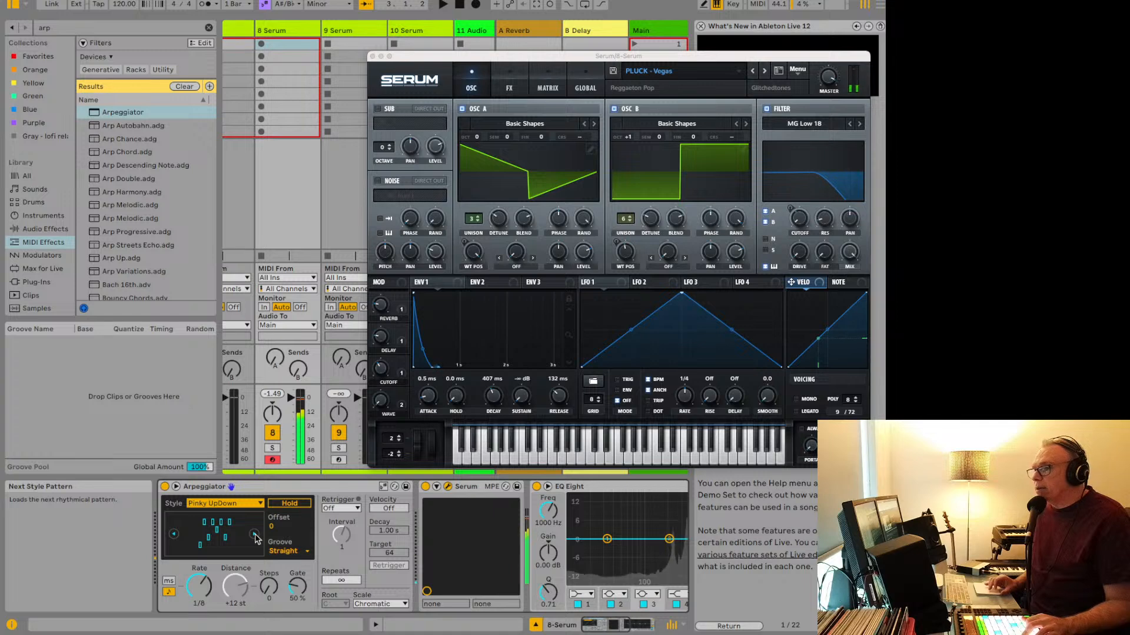
pyautogui.click(254, 536)
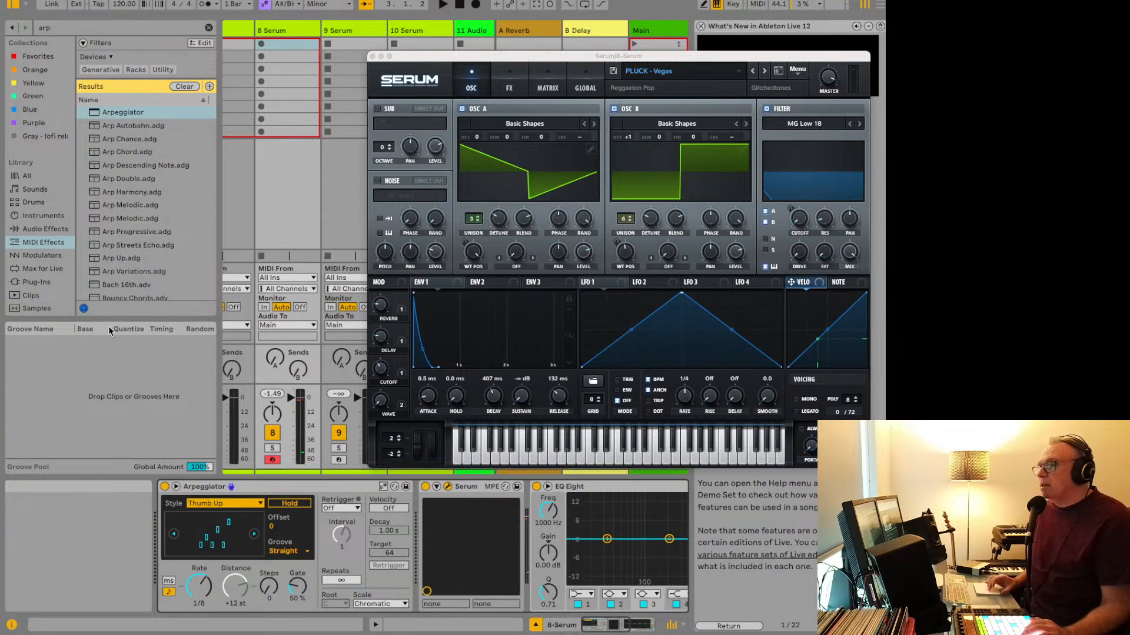
# Step: Replace the browser search text with "luc" and limit the search to the User Library
pyautogui.click(100, 28)
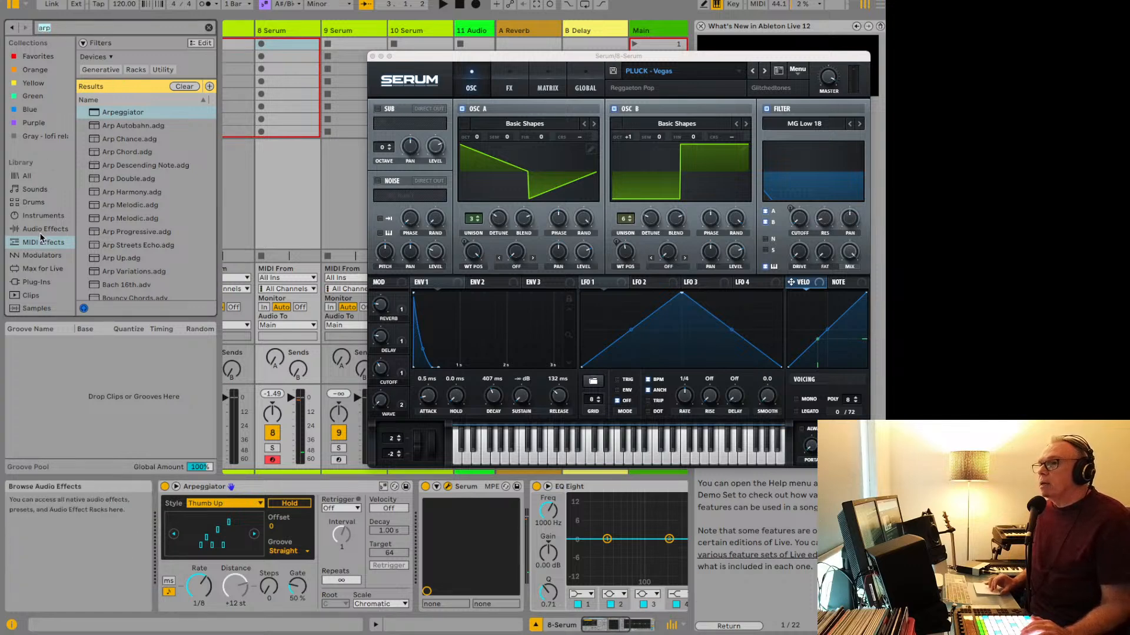
pyautogui.scroll(-5, 41, 236)
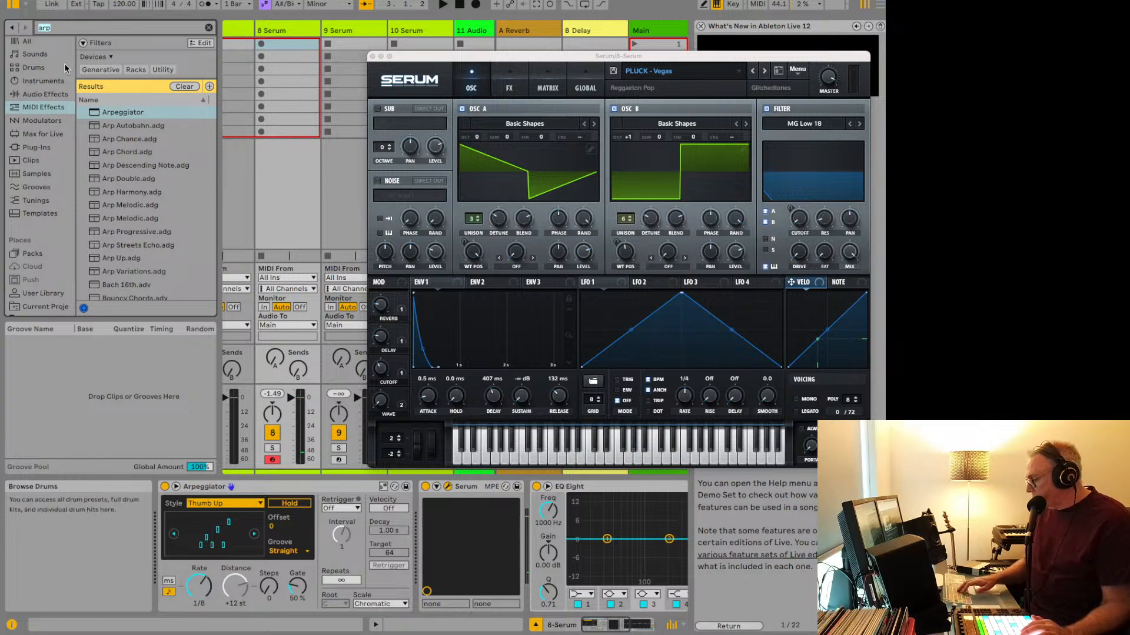
pyautogui.write('luc')
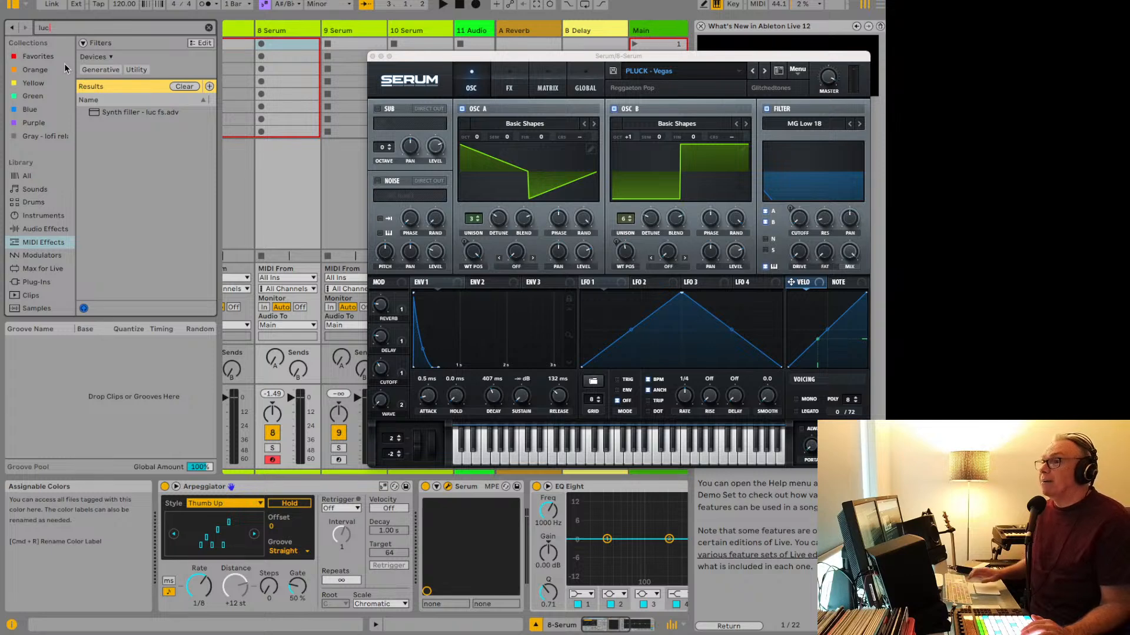
pyautogui.scroll(-1, 29, 237)
pyautogui.scroll(-10, 28, 238)
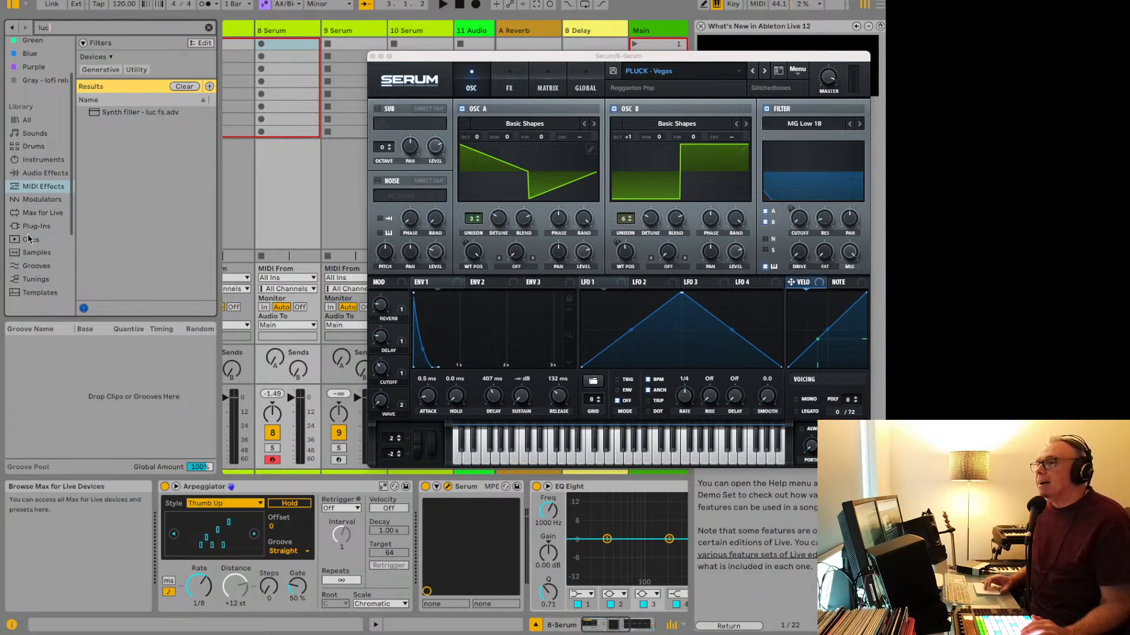
pyautogui.scroll(-3, 27, 235)
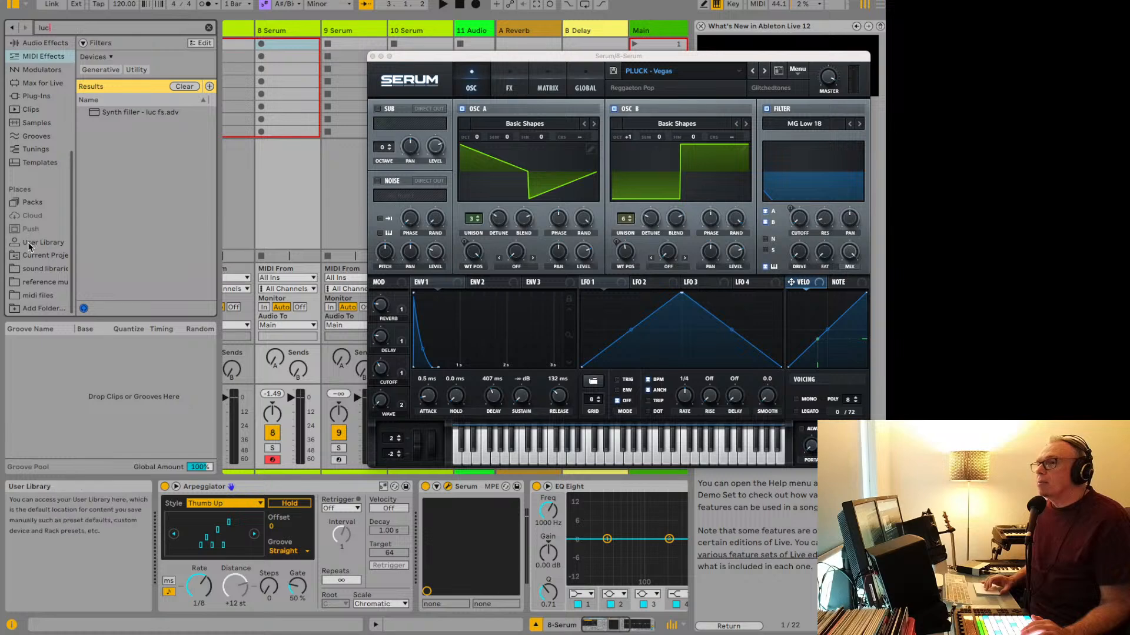
pyautogui.click(33, 242)
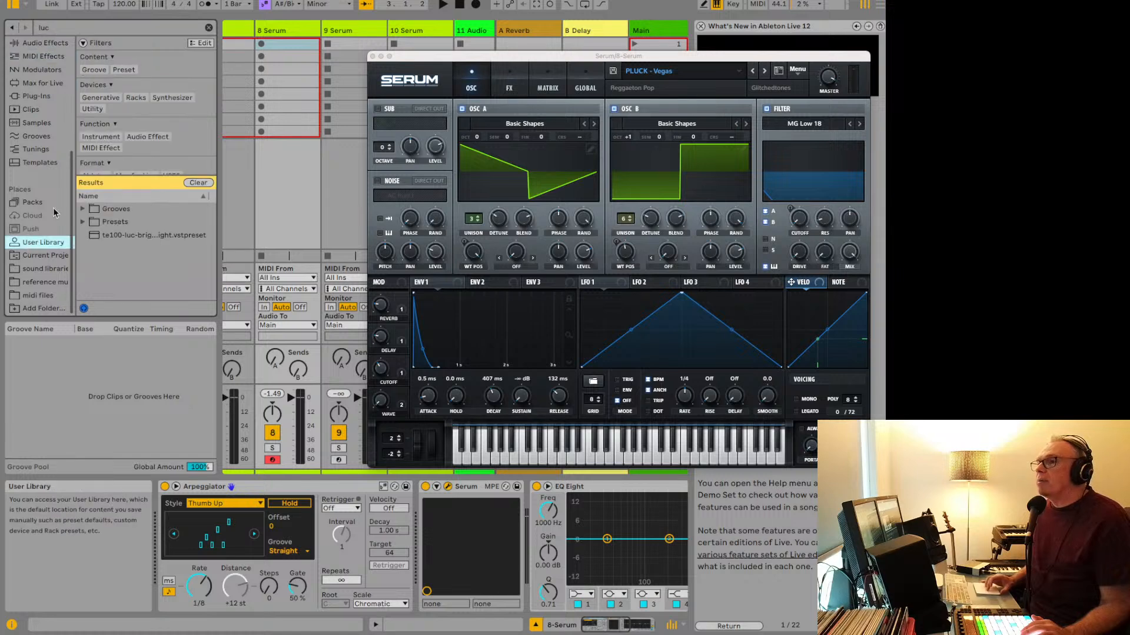
# Step: Examine the matches in the User Library's Presets subfolders and Grooves folder, and collapse the Content filter group
pyautogui.click(82, 222)
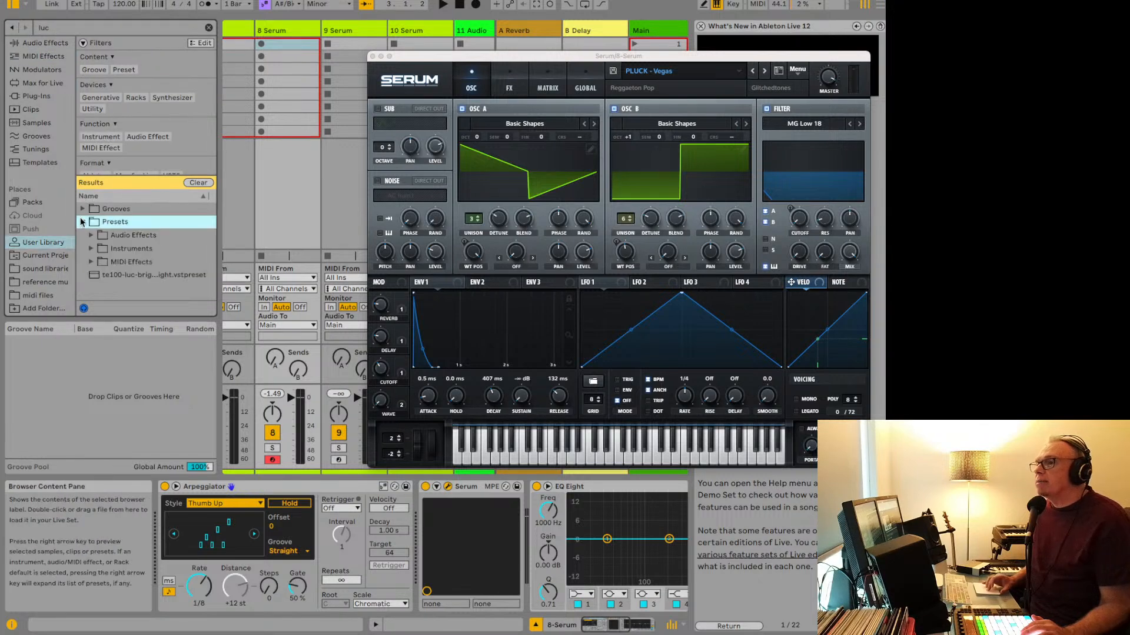
pyautogui.click(92, 262)
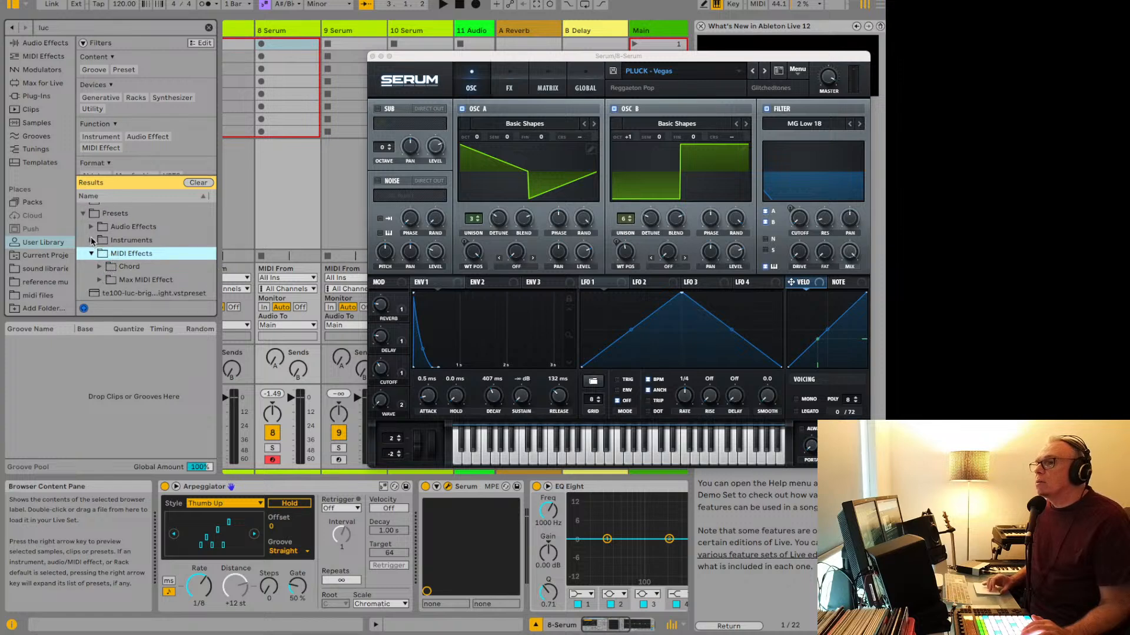
pyautogui.click(92, 240)
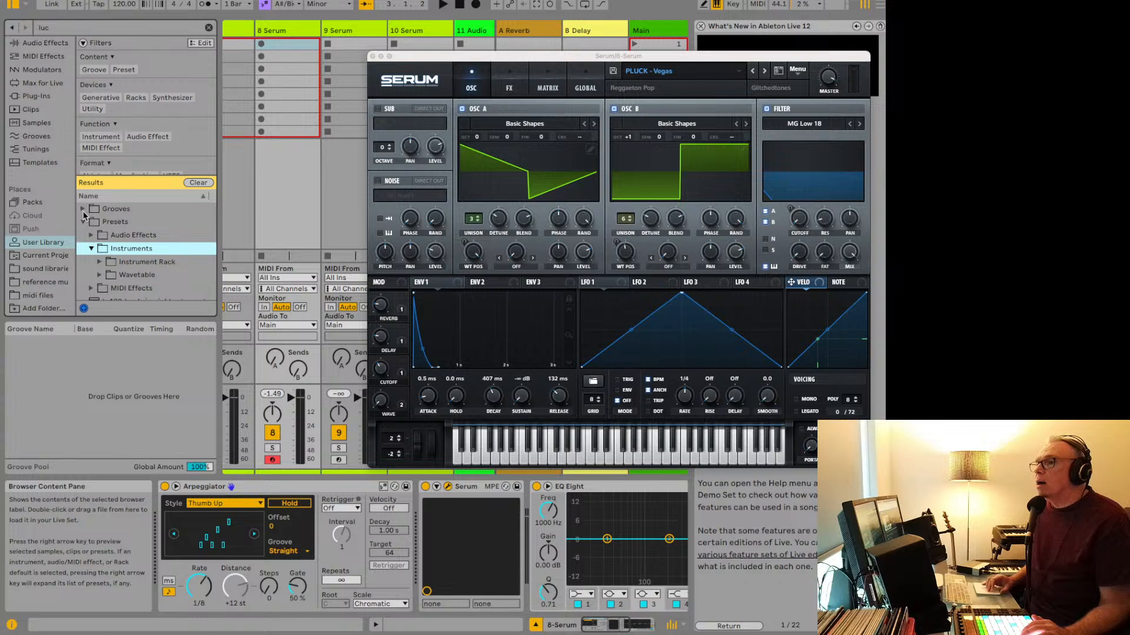
pyautogui.click(83, 209)
pyautogui.click(94, 56)
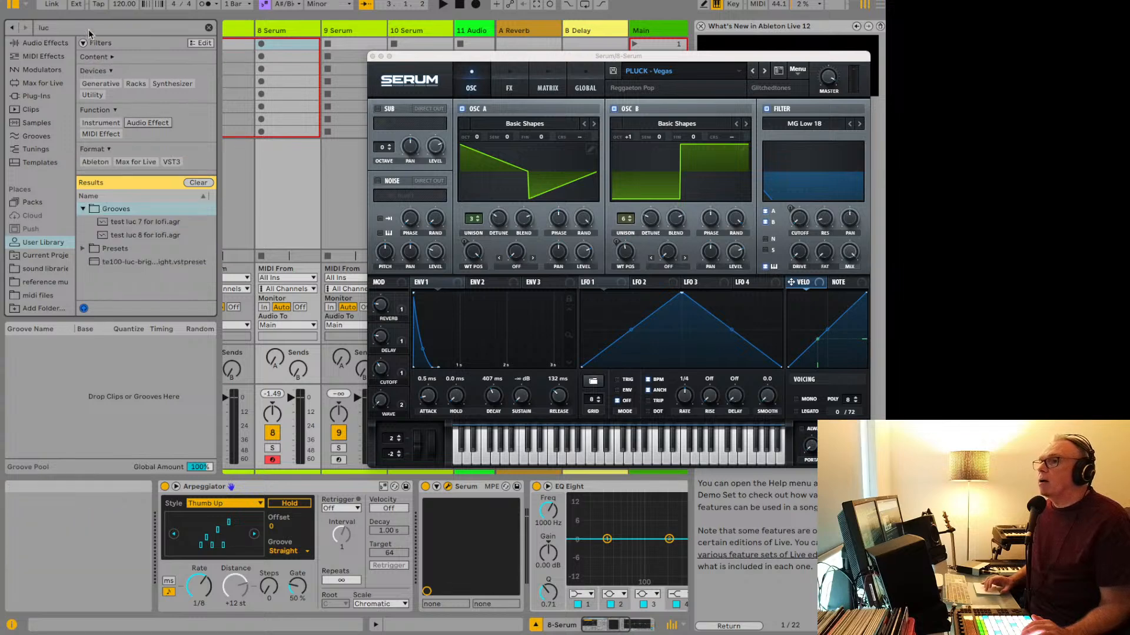
# Step: Search the User Library for "arp" and look through the matching presets in Presets > MIDI Effects > Arpeggiator
pyautogui.click(12, 28)
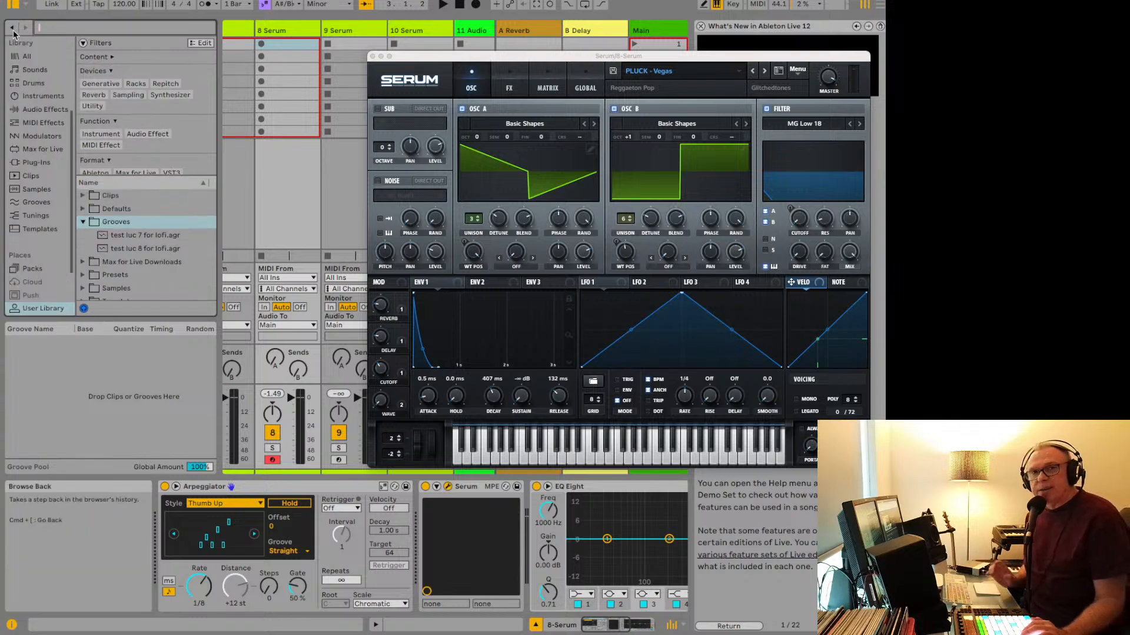
pyautogui.write('arp')
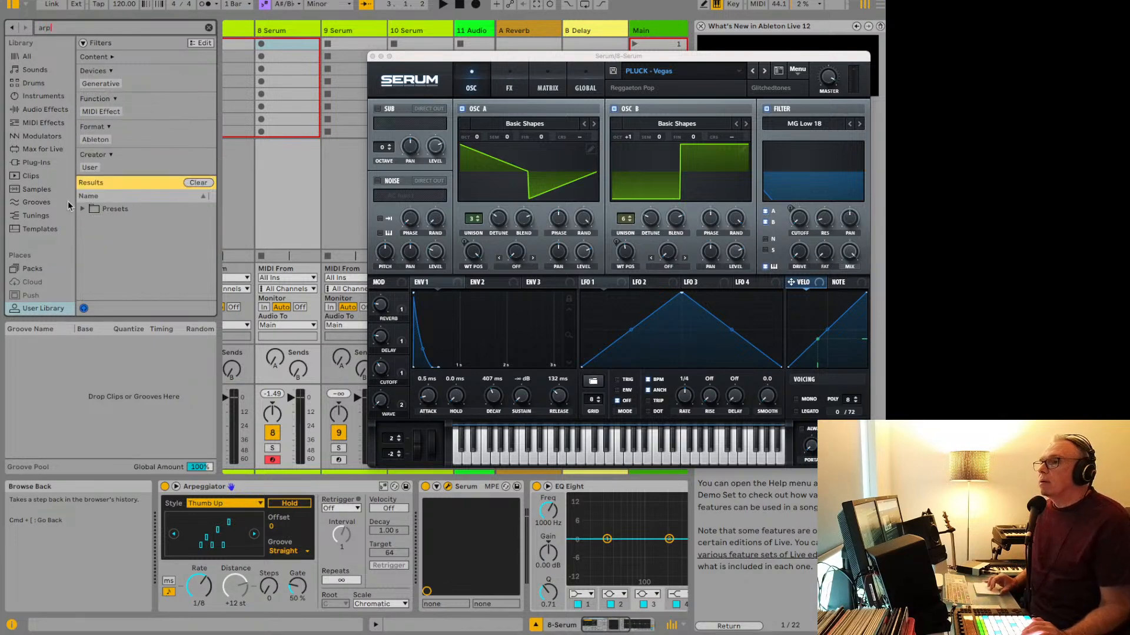
pyautogui.click(84, 209)
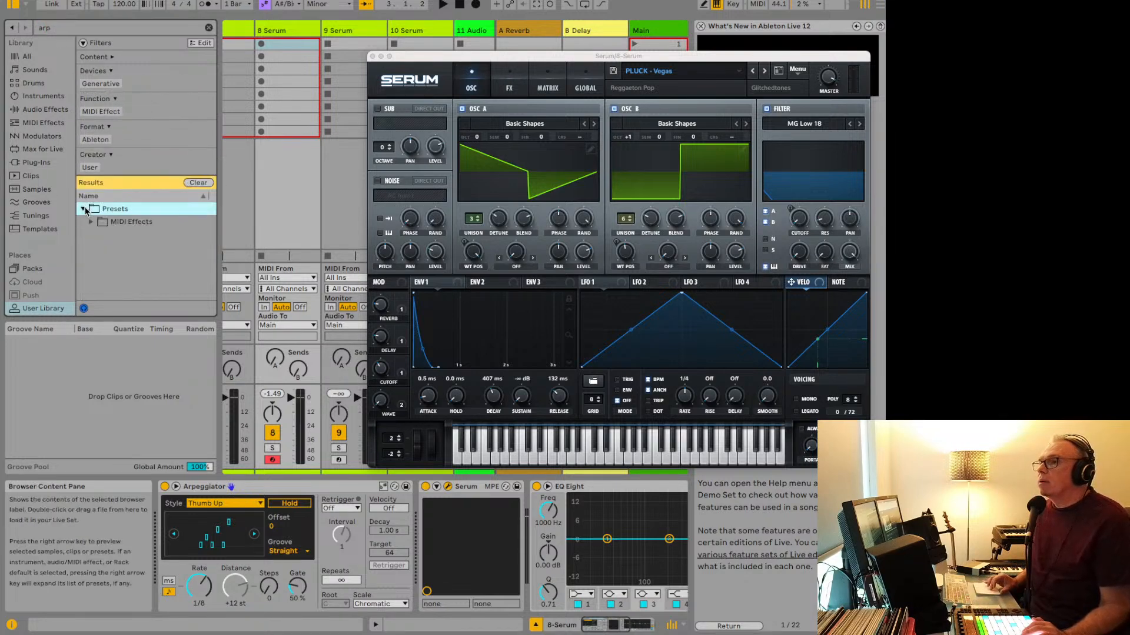
pyautogui.click(99, 221)
pyautogui.click(92, 222)
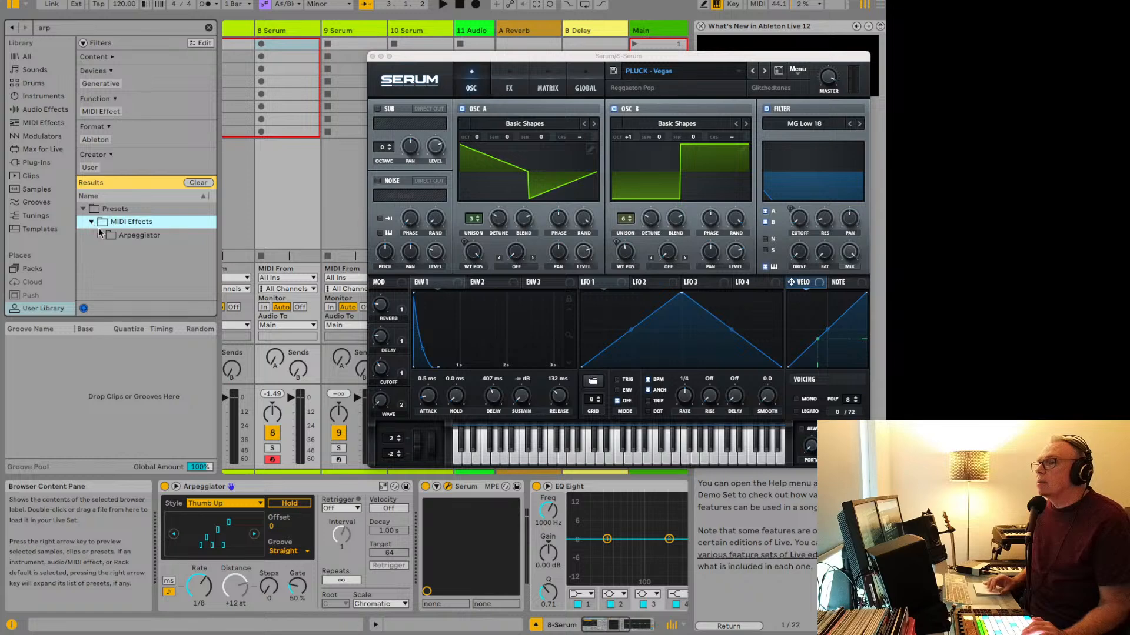
pyautogui.click(100, 235)
pyautogui.click(152, 263)
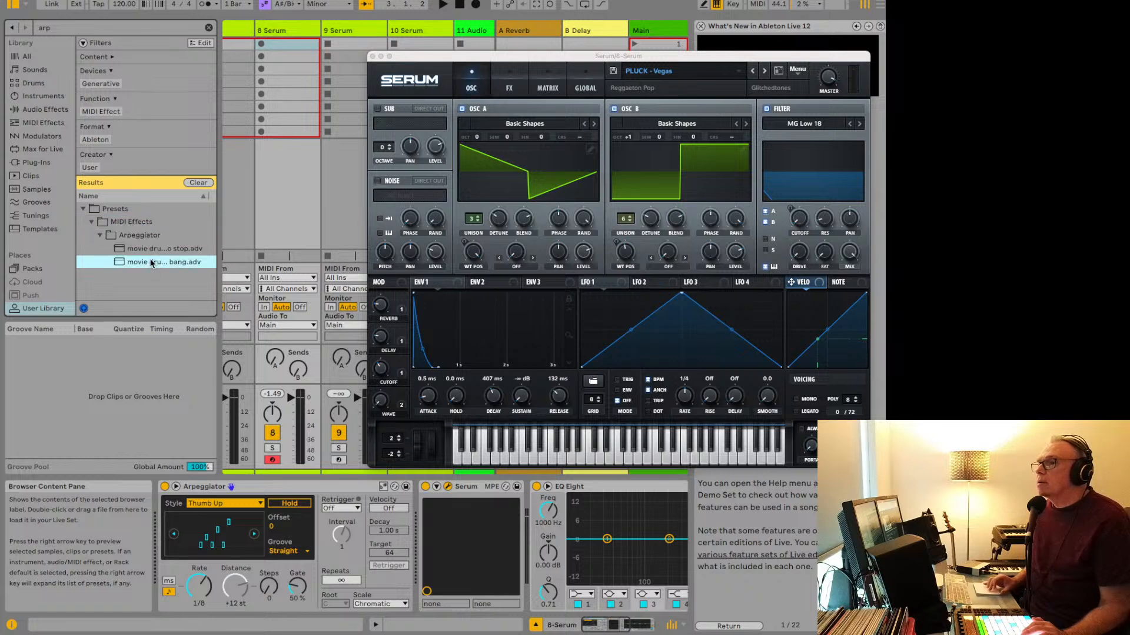
pyautogui.click(84, 210)
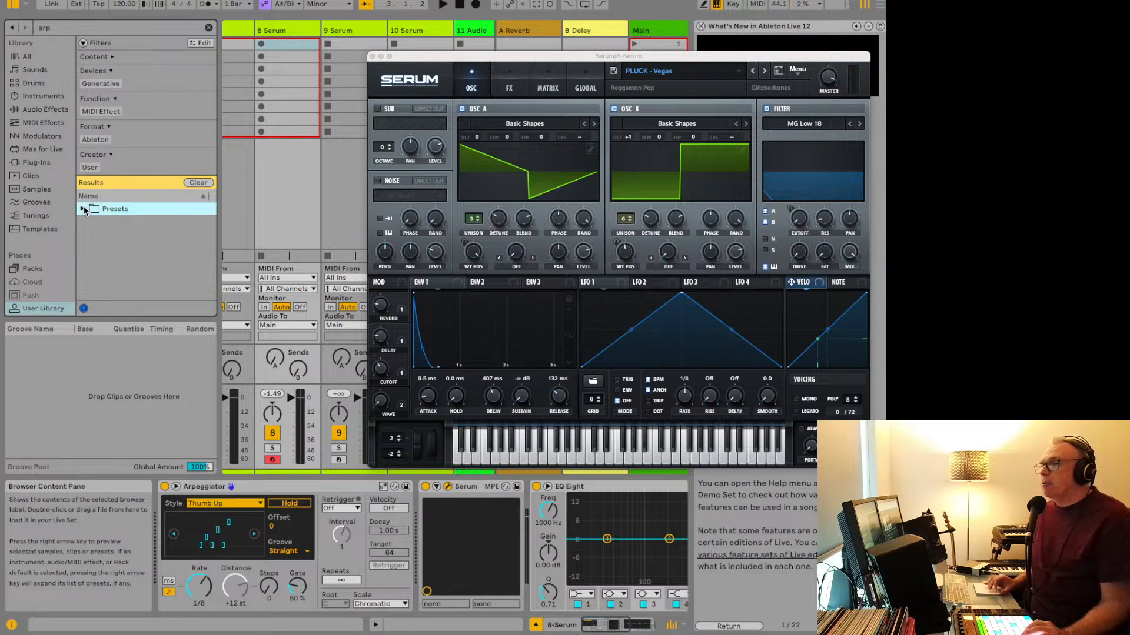
# Step: Clear the search and browse the Audio Effects, Instruments and MIDI Effects categories of the library
pyautogui.click(198, 183)
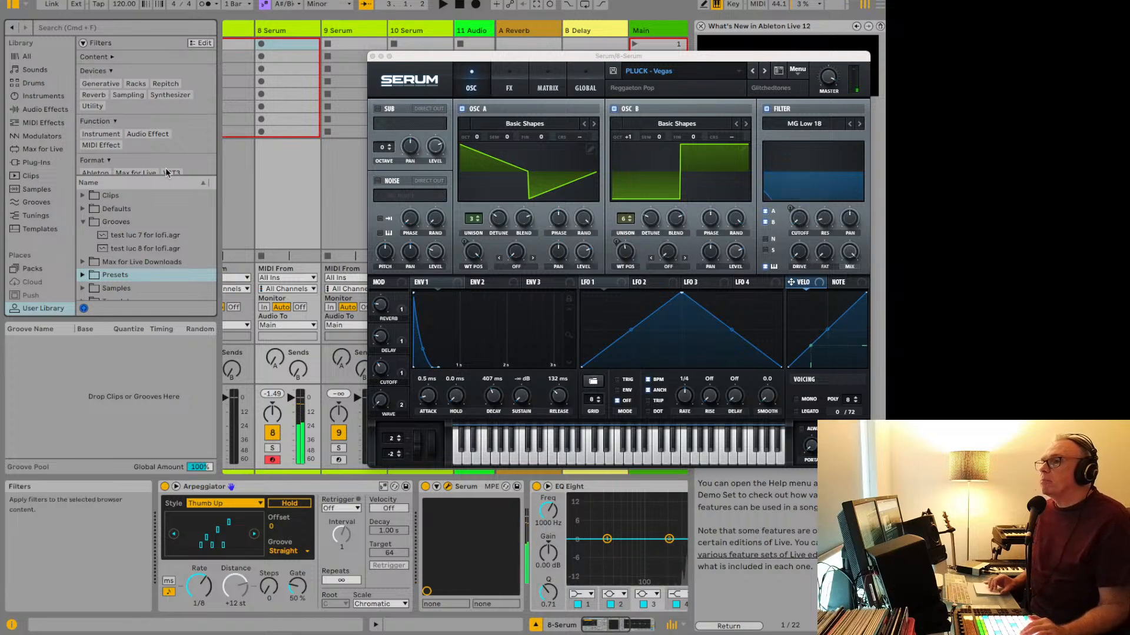
pyautogui.scroll(-2, 144, 200)
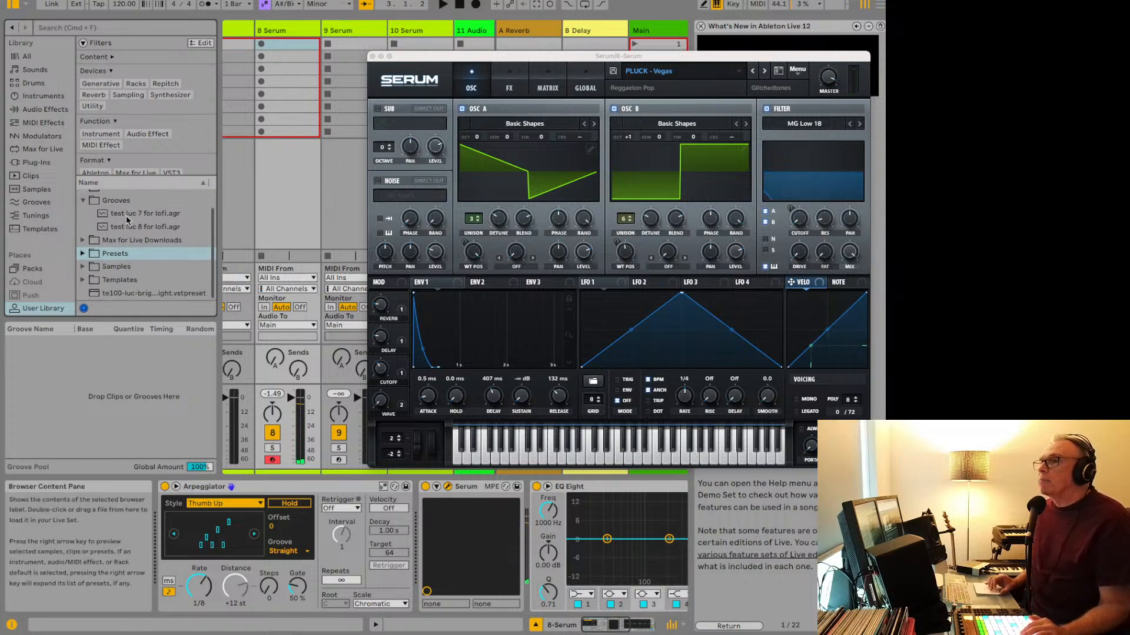
pyautogui.click(40, 110)
pyautogui.click(36, 96)
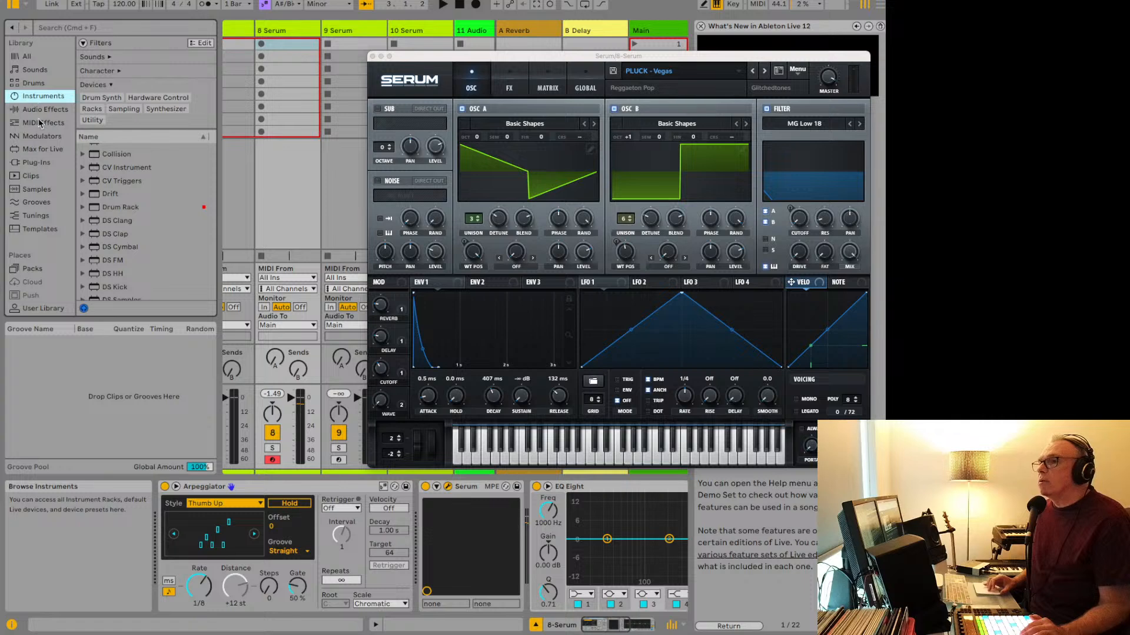
pyautogui.click(40, 123)
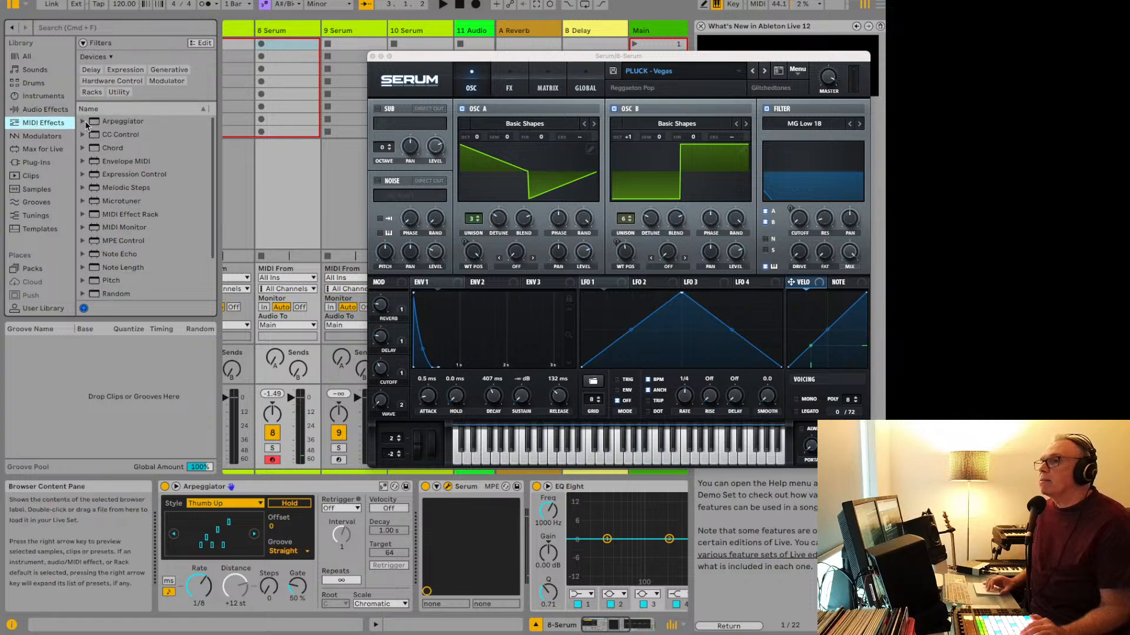
# Step: Try the two "movie drums" Arpeggiator presets on the 8 Serum track, ending with "movie drums like big bang"
pyautogui.click(83, 122)
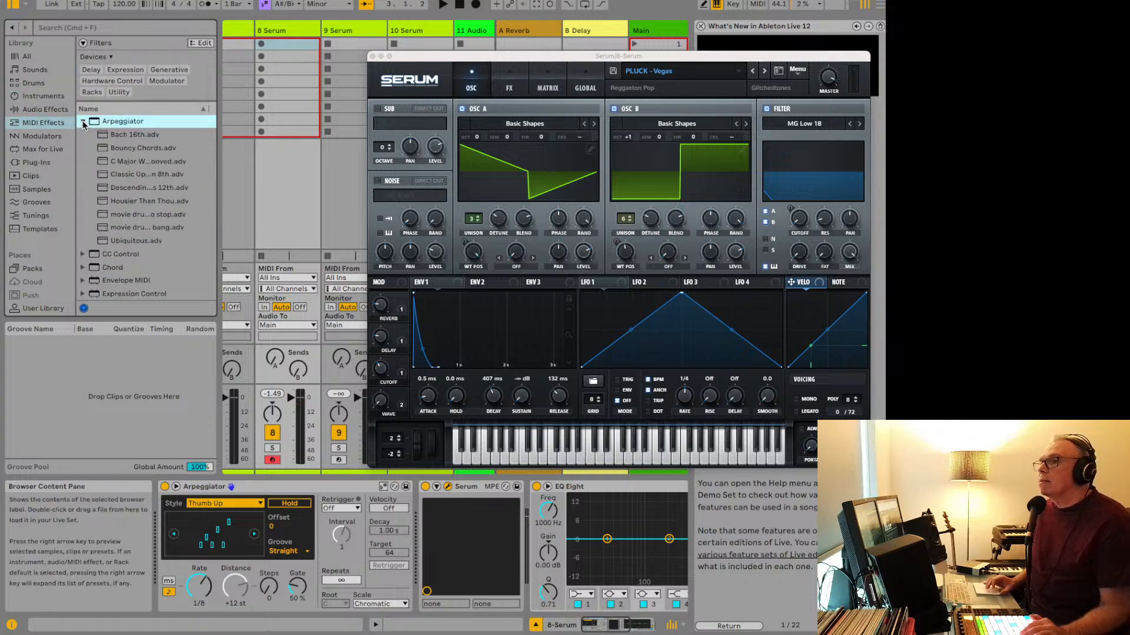
pyautogui.click(134, 217)
pyautogui.moveTo(124, 216); pyautogui.dragTo(219, 485)
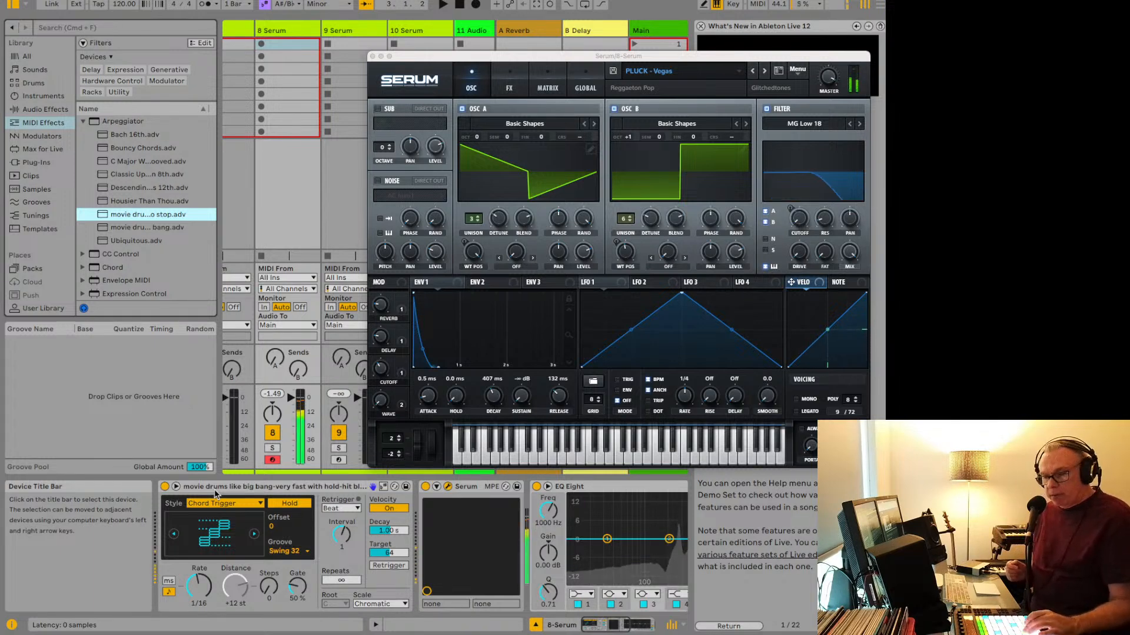
pyautogui.click(128, 228)
pyautogui.moveTo(219, 483); pyautogui.dragTo(218, 486)
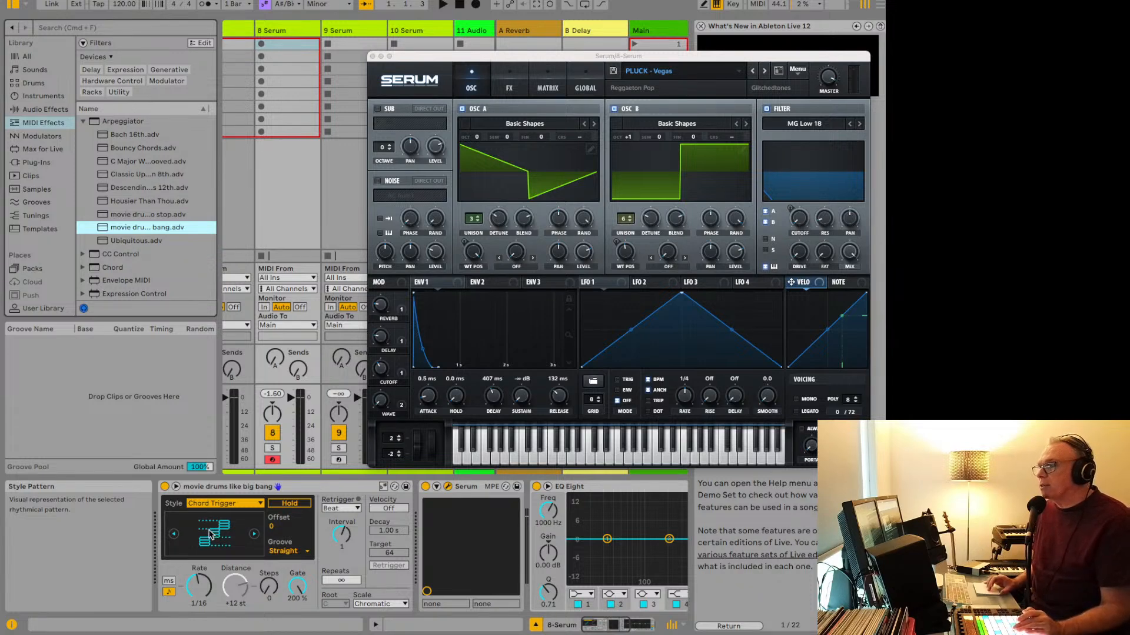
# Step: Set the arpeggiator's Gate to 100%, and try the Thumb UpDown style before undoing that style change
pyautogui.click(200, 585)
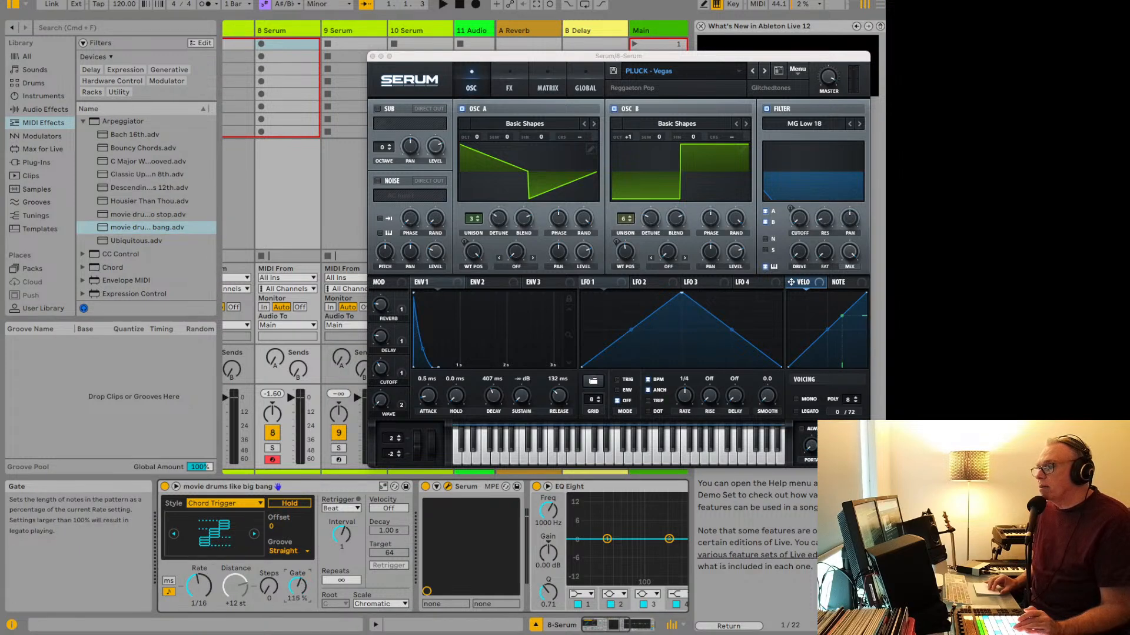
pyautogui.click(241, 502)
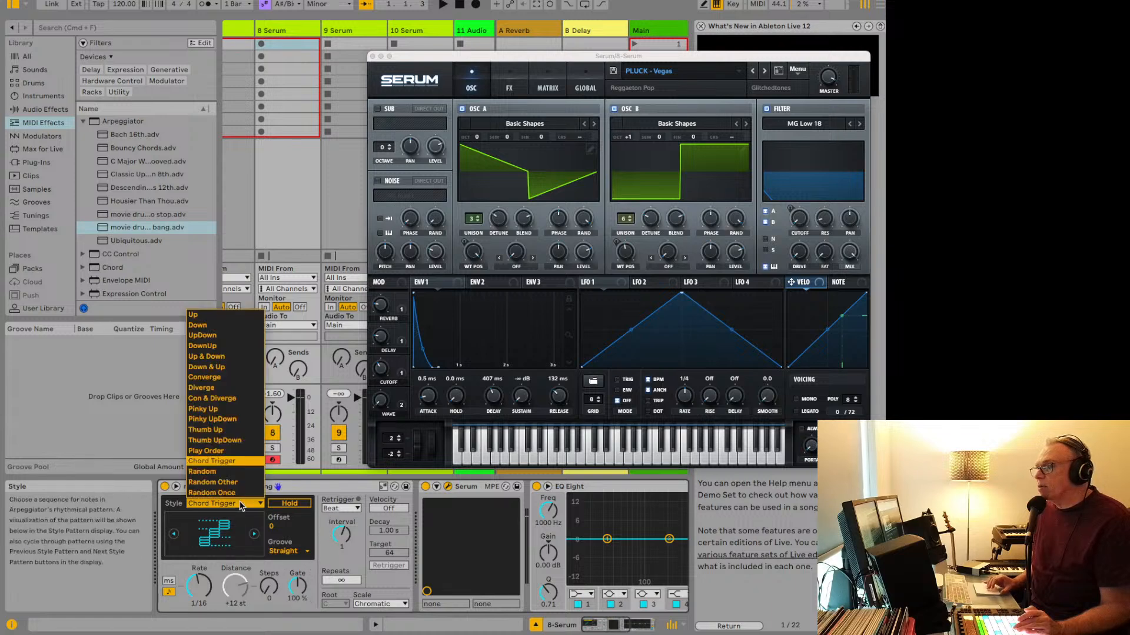
pyautogui.click(226, 439)
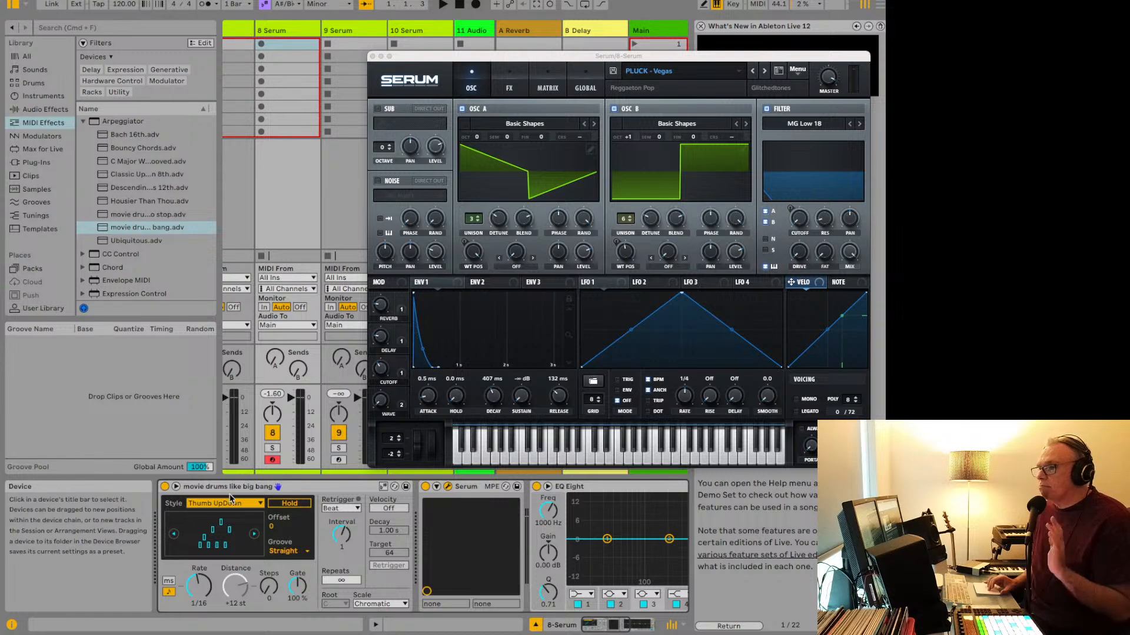
pyautogui.press('super+z')
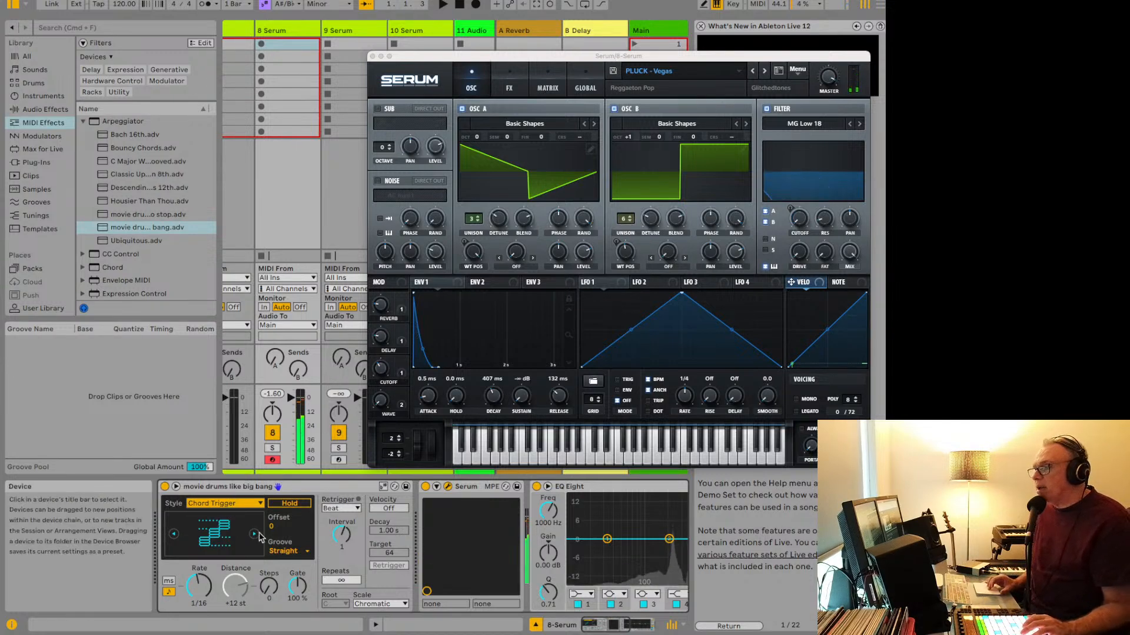
# Step: Set the arpeggiator's groove to Swing 16 after trying Swing 8, and check the Retrigger modes, keeping Beat
pyautogui.click(280, 550)
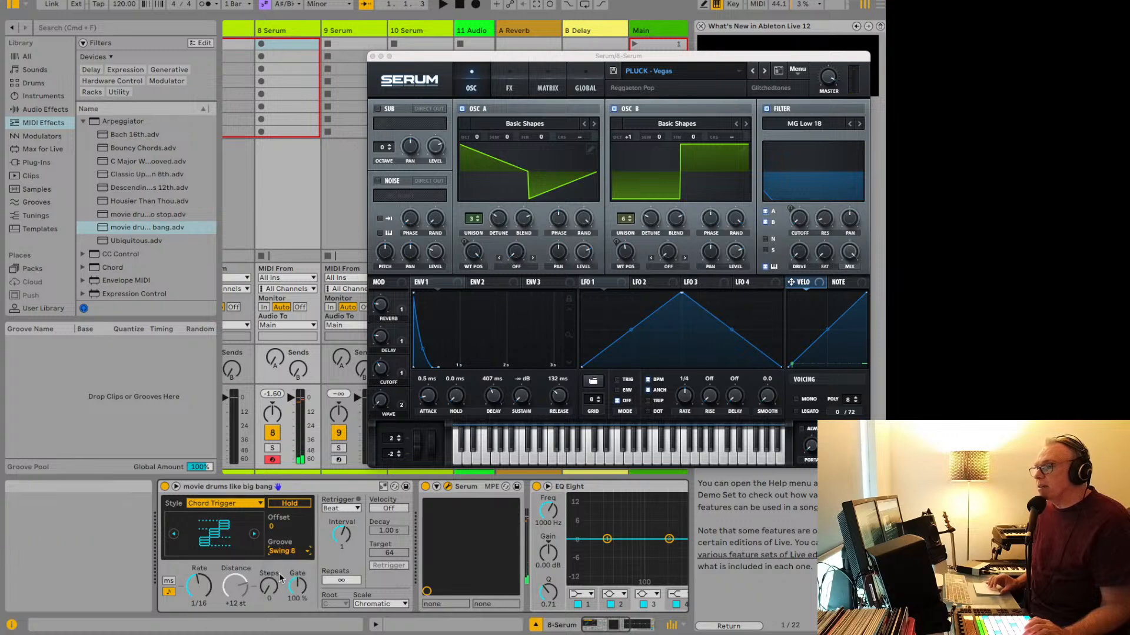
pyautogui.click(277, 554)
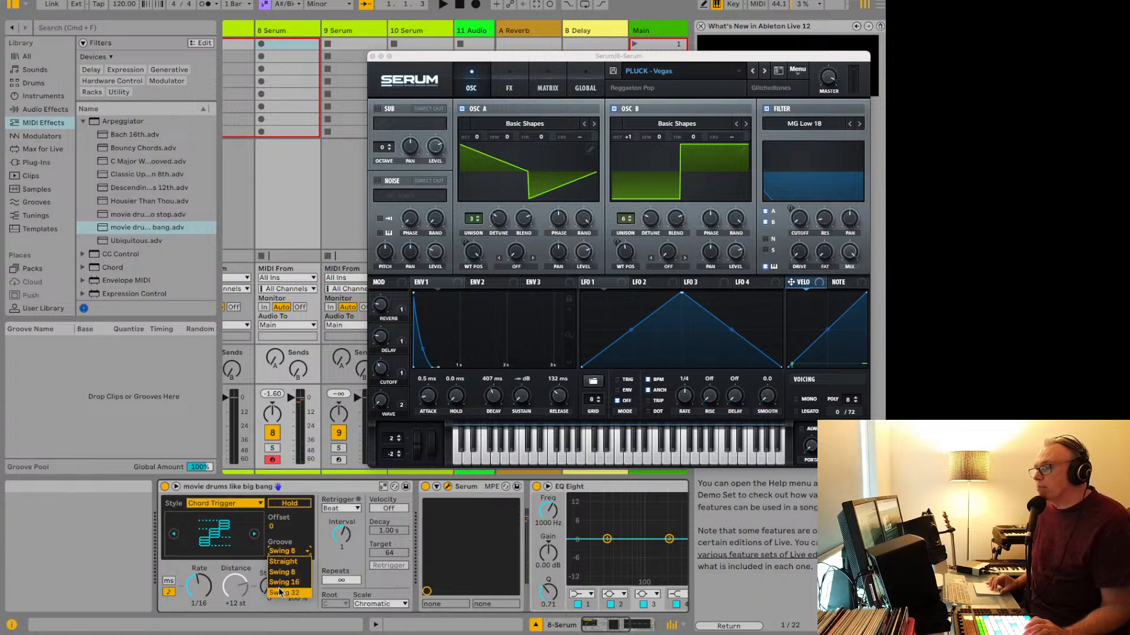
pyautogui.click(280, 583)
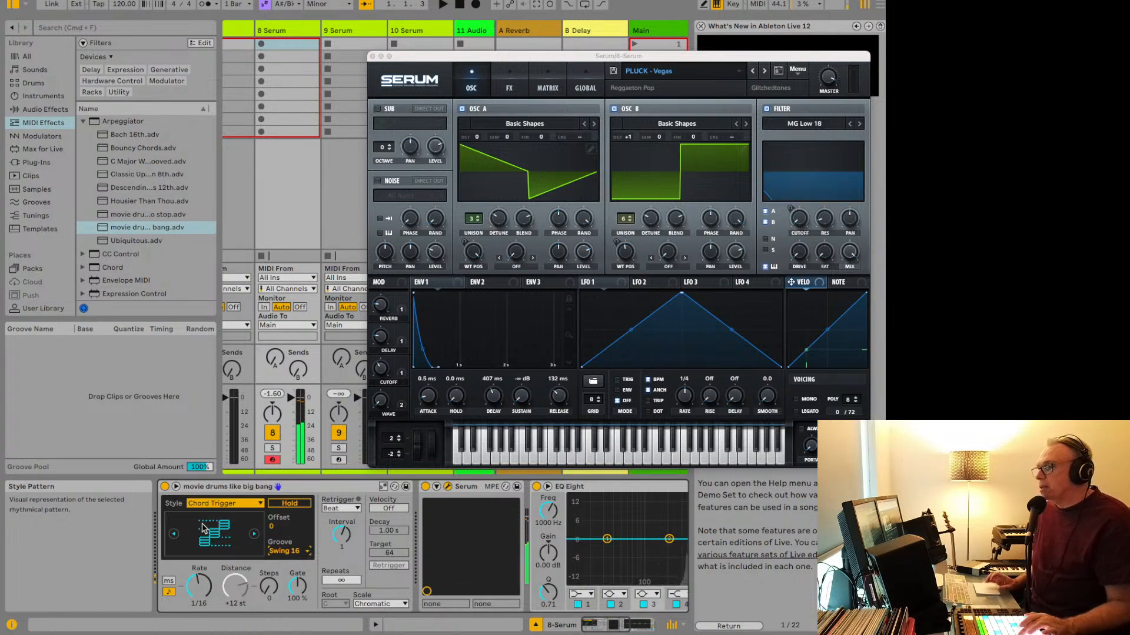
pyautogui.click(341, 509)
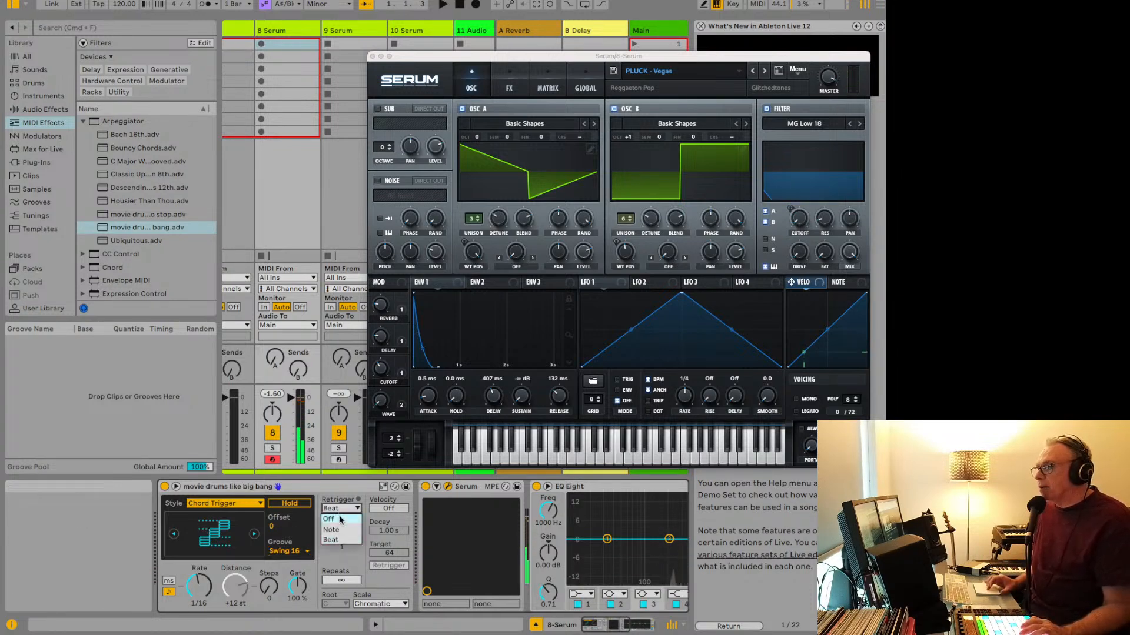
pyautogui.click(338, 510)
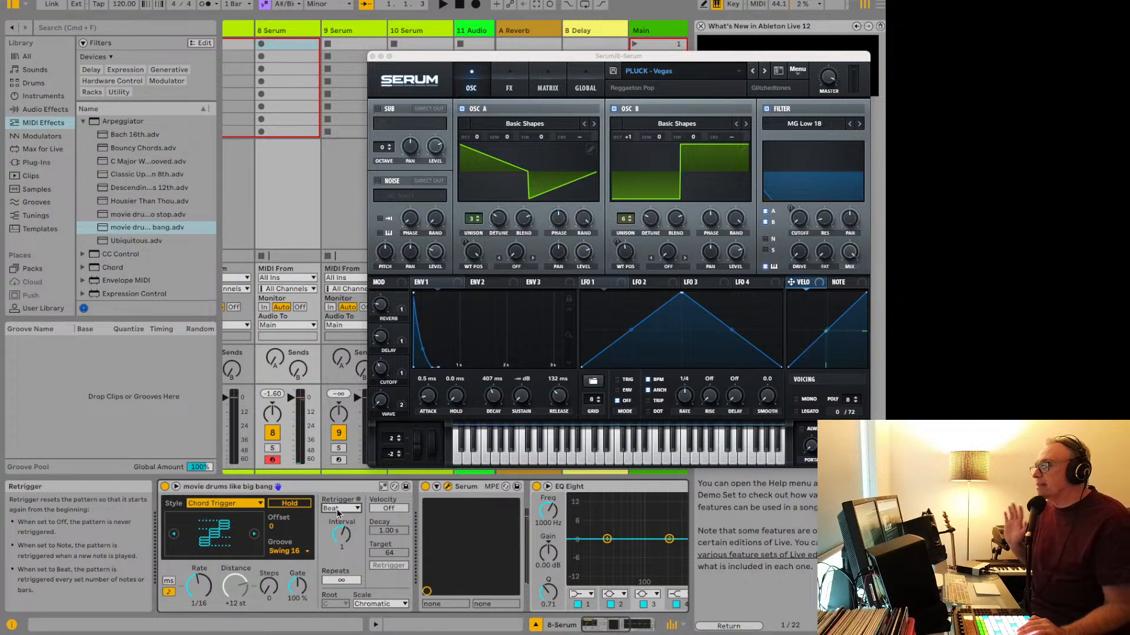
# Step: Make the arpeggiator follow the current scale and set the scale's root note to G♯/A♭
pyautogui.click(383, 488)
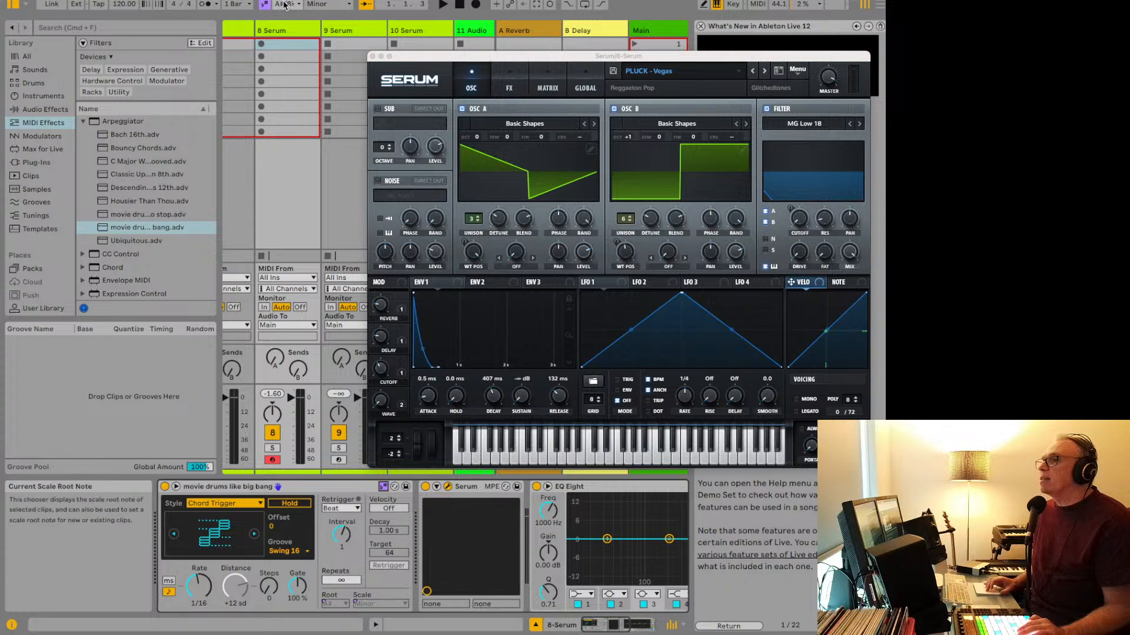
pyautogui.click(285, 5)
pyautogui.click(286, 6)
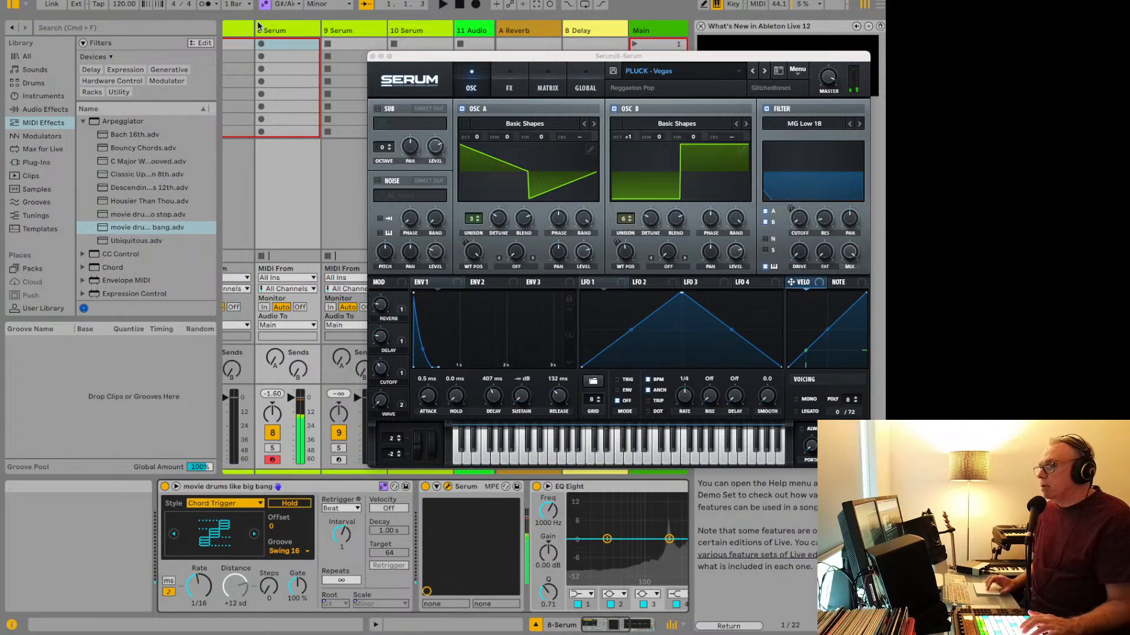
# Step: Change the scale root to F♯/G♭ and compare the arpeggiator with Use Current Scale off and on, leaving it on
pyautogui.click(383, 487)
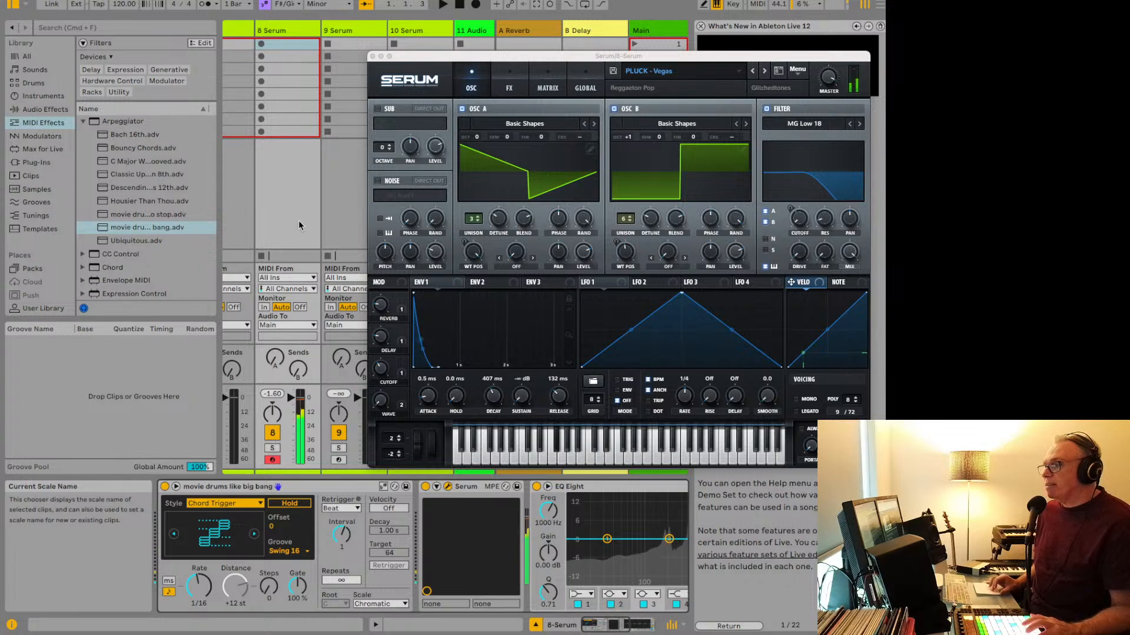
pyautogui.click(383, 487)
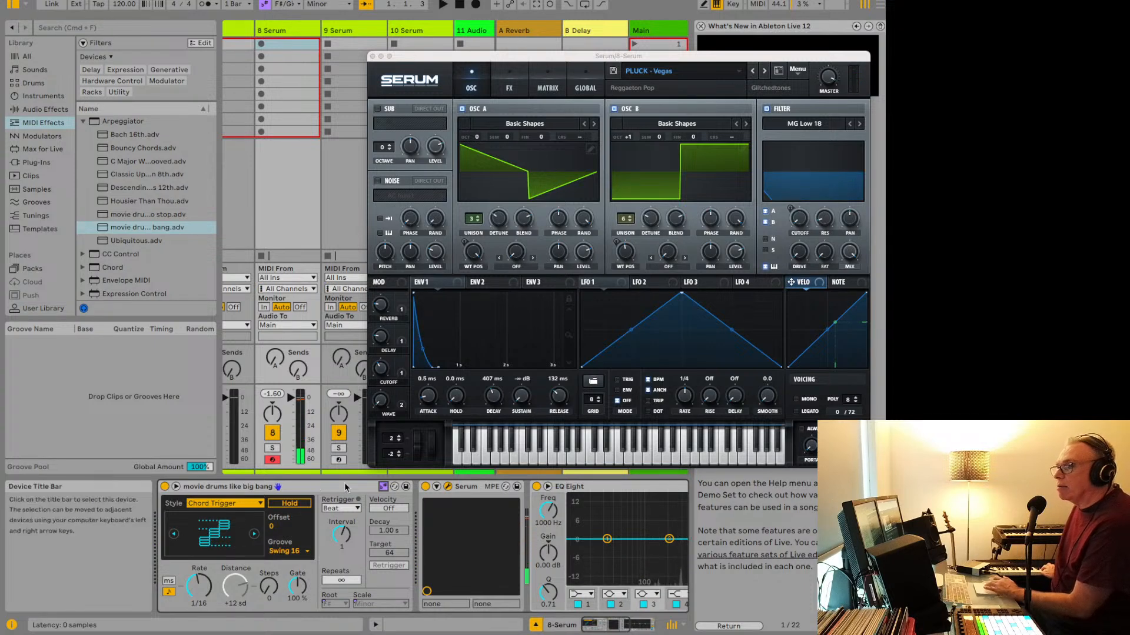
pyautogui.click(383, 489)
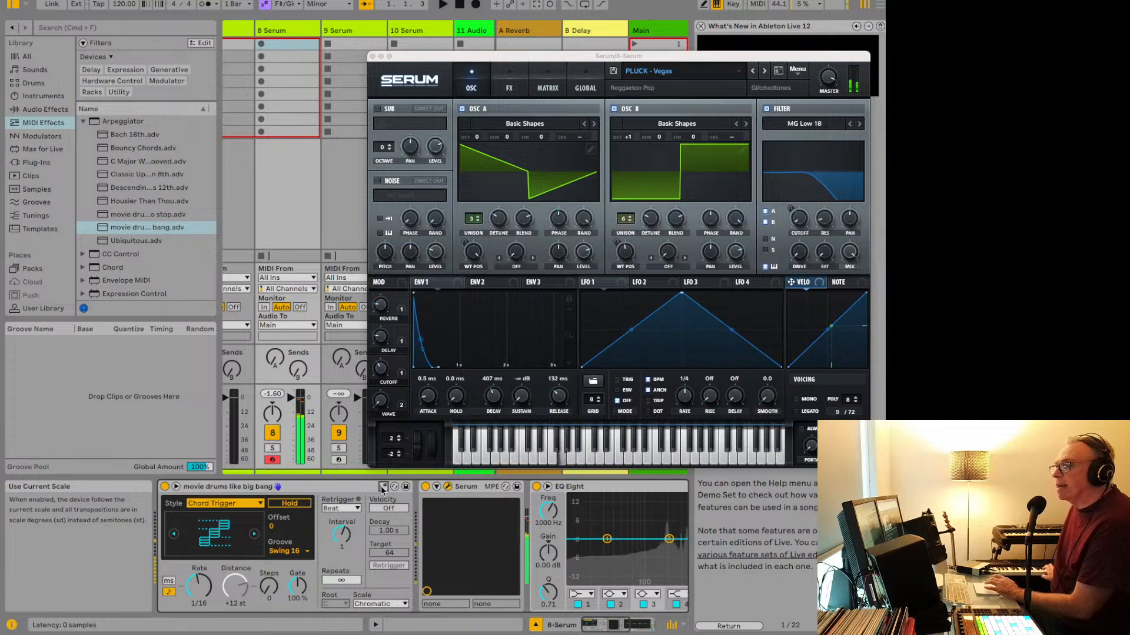
pyautogui.click(382, 487)
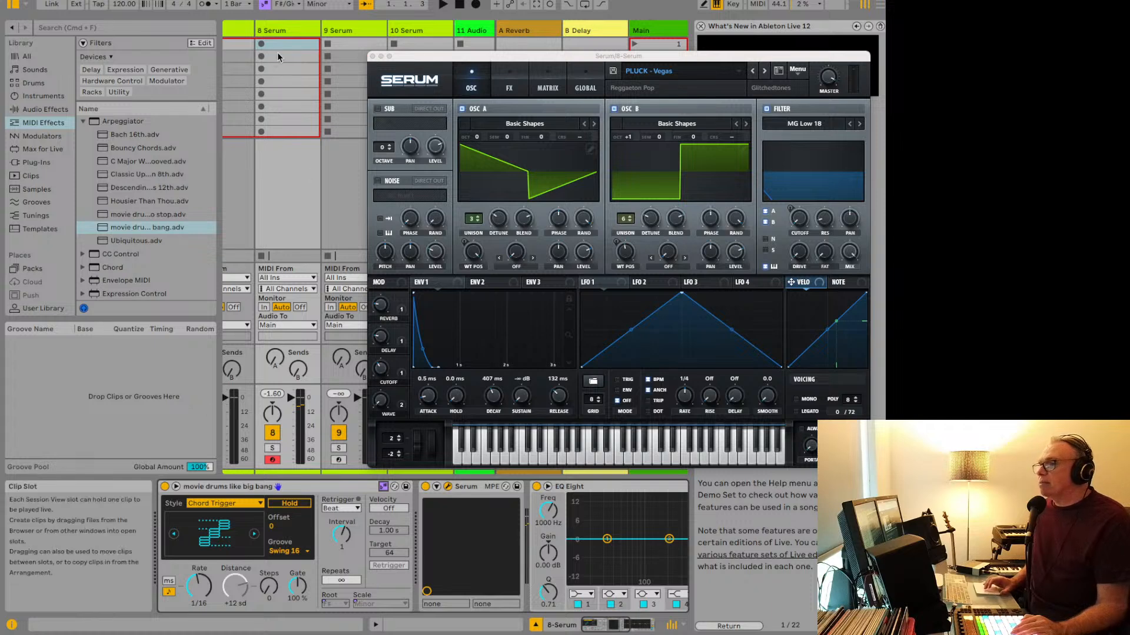
# Step: Deactivate the arpeggiator and record chords into a one-bar MIDI clip in the third slot of the 8 Serum track
pyautogui.click(165, 488)
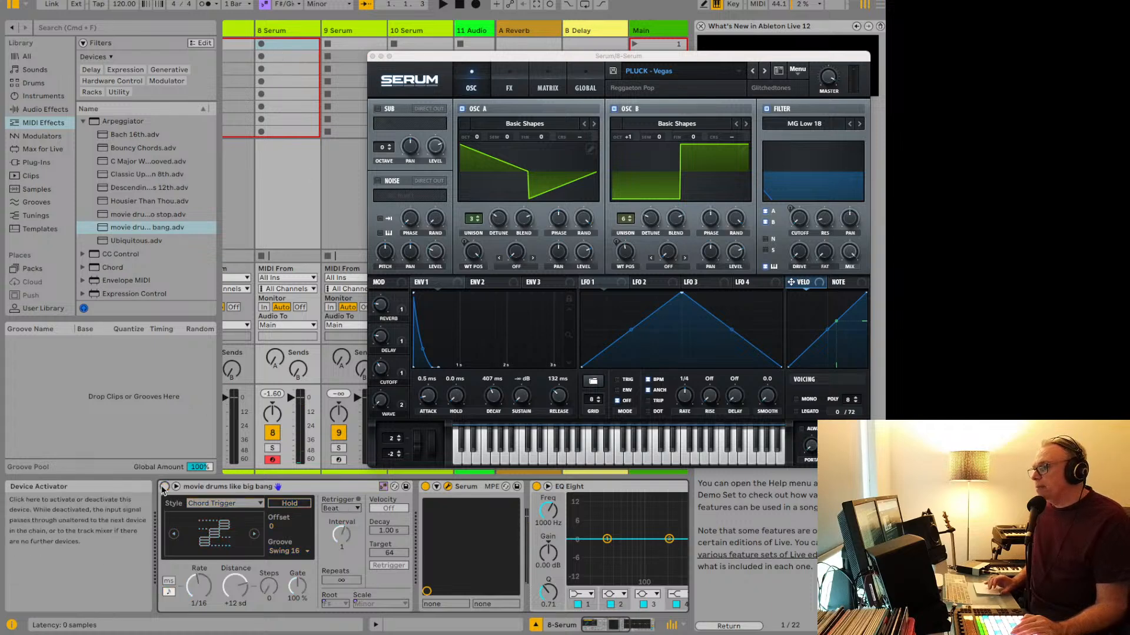
pyautogui.doubleClick(274, 68)
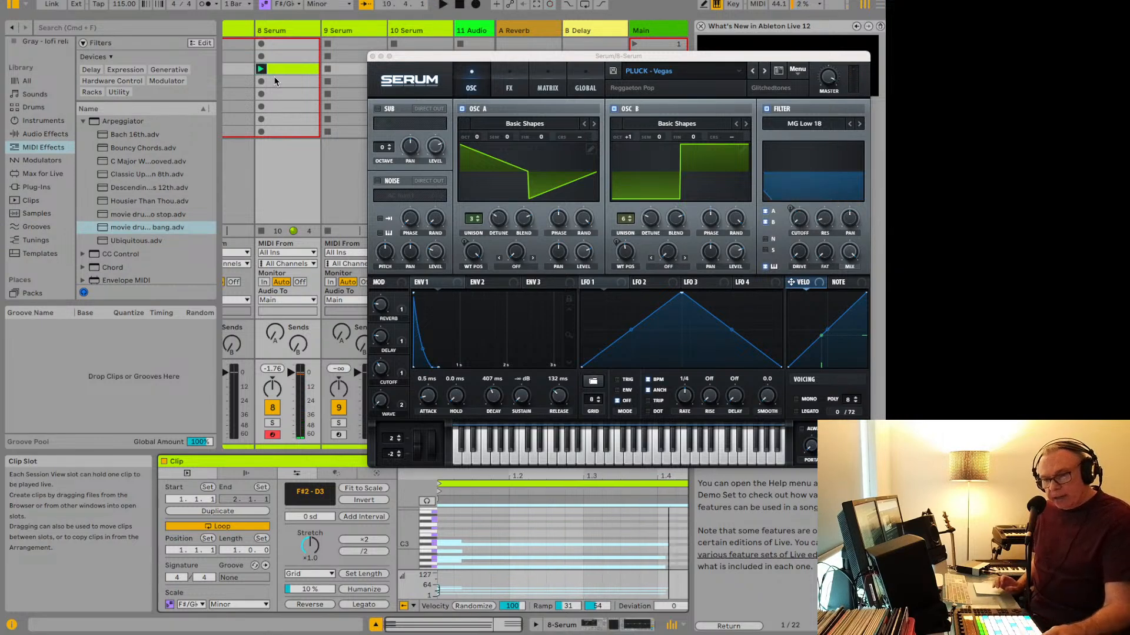
pyautogui.press('space')
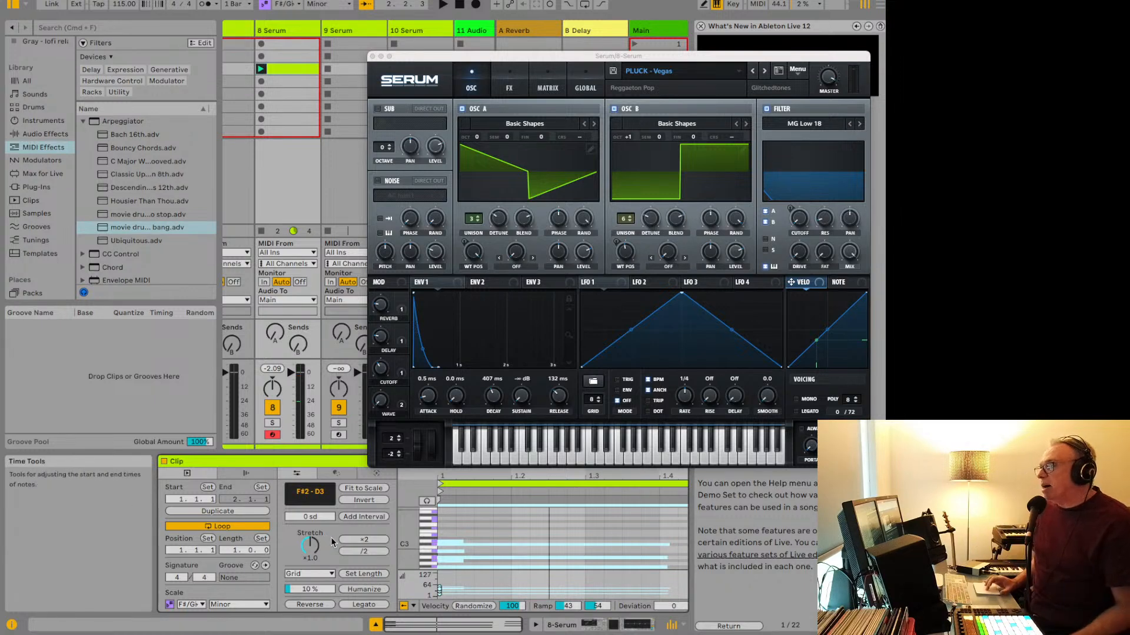
# Step: Choose the Quantize transformation for the new clip, select all its notes and set the quantize grid to 1/16
pyautogui.click(336, 474)
pyautogui.click(332, 487)
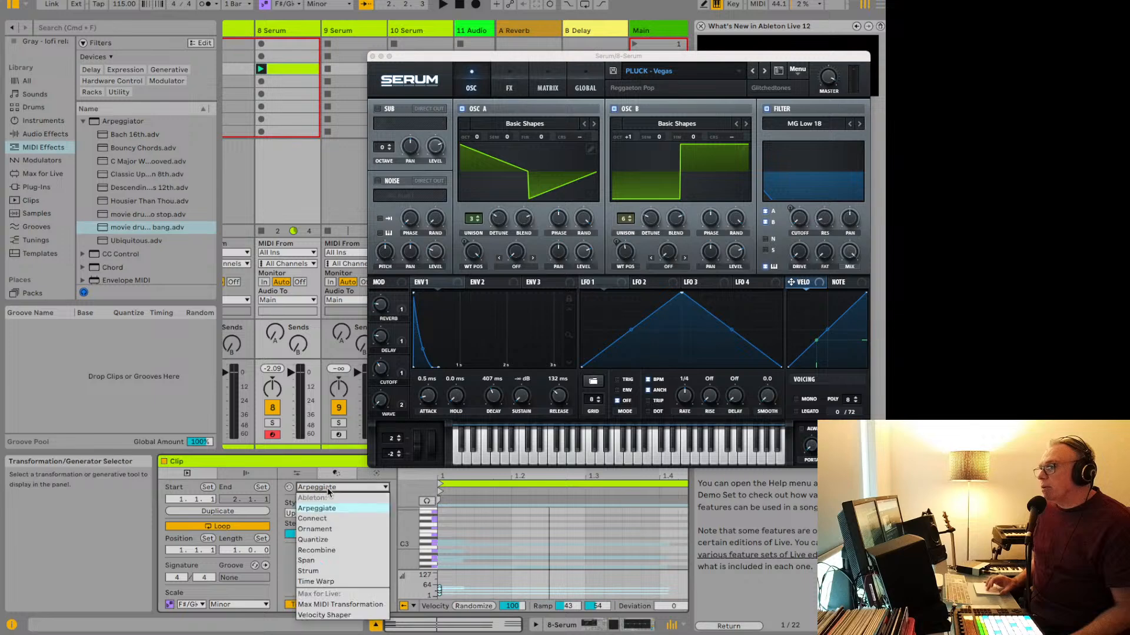
pyautogui.click(322, 539)
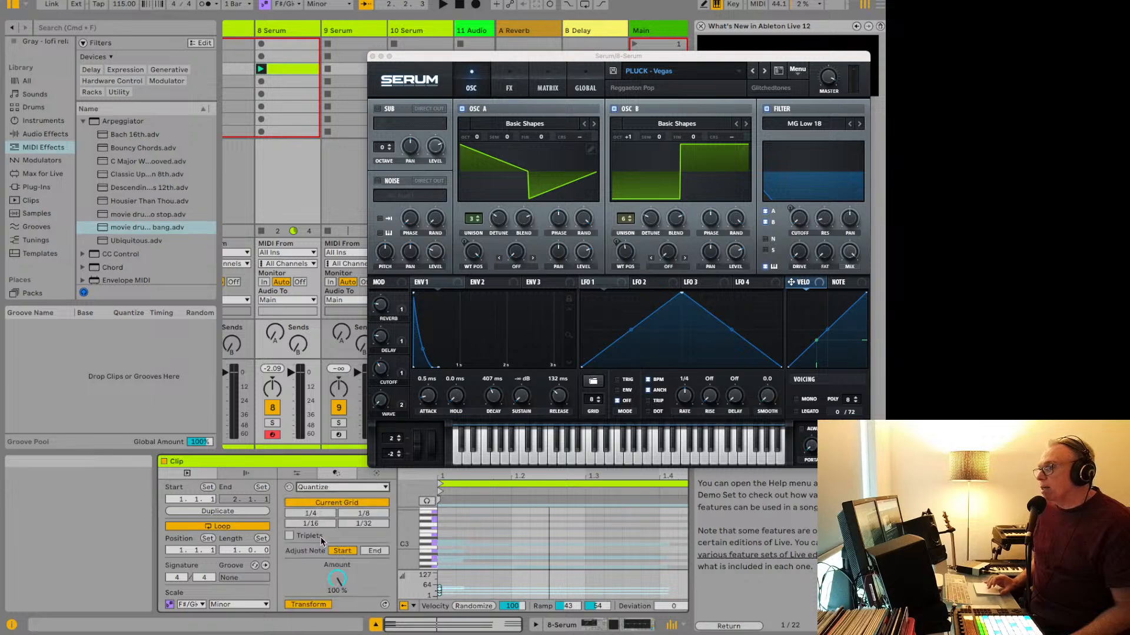
pyautogui.click(457, 523)
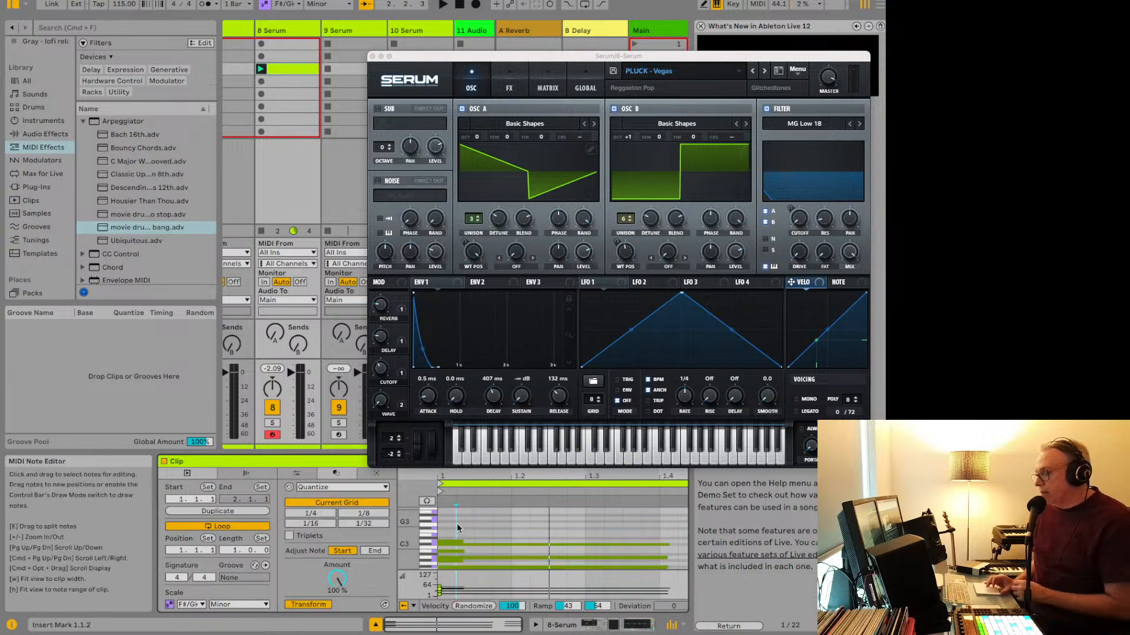
pyautogui.press('super+a')
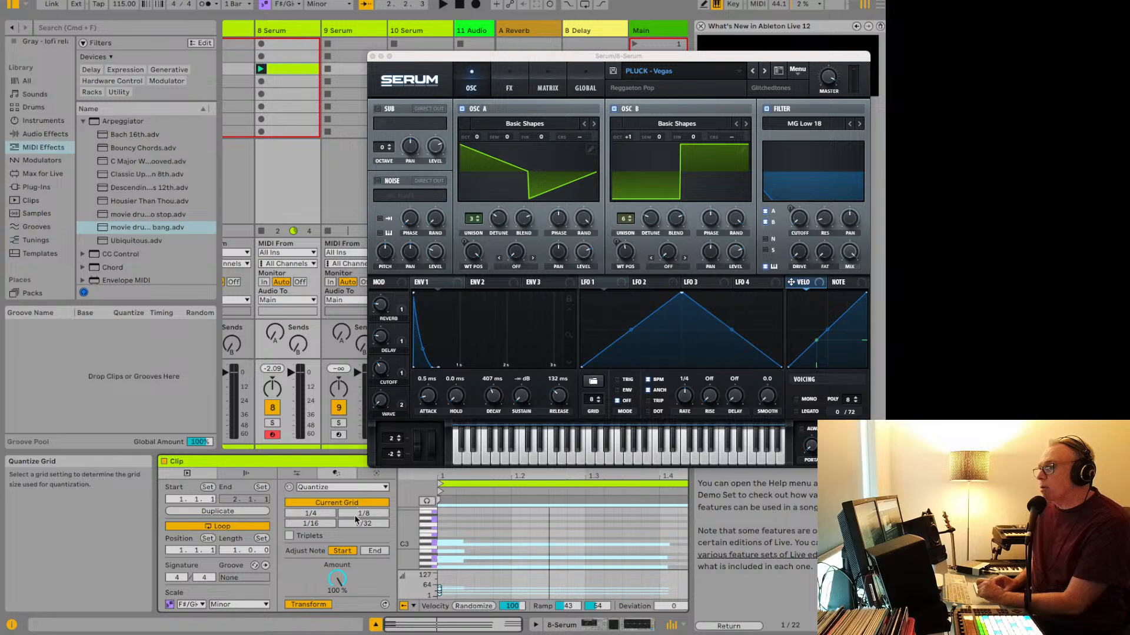
pyautogui.click(310, 524)
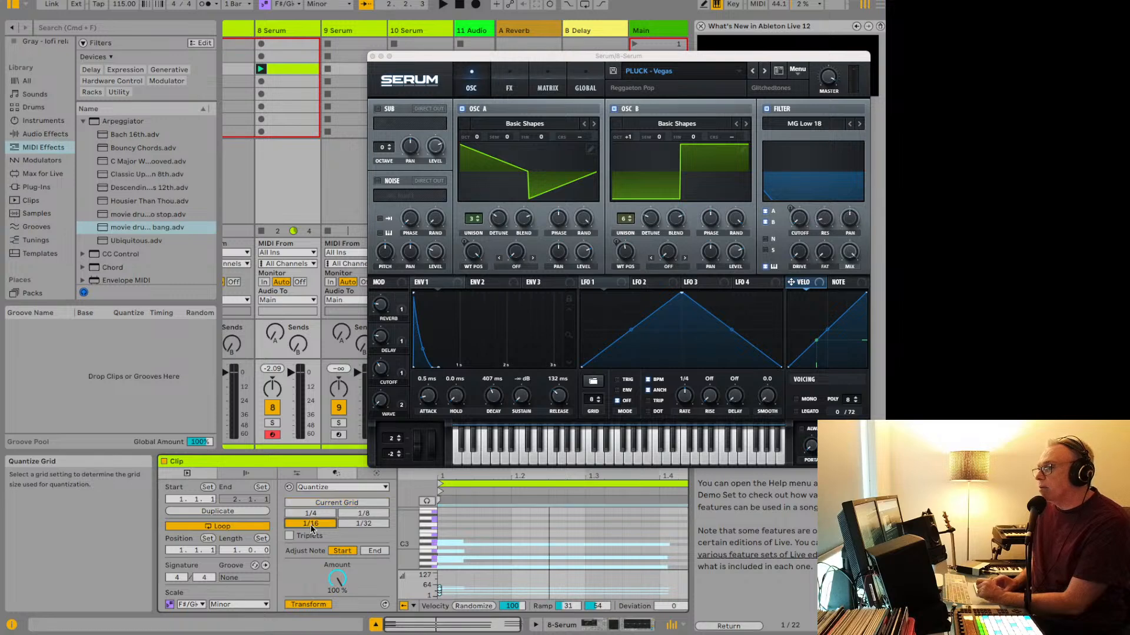
# Step: Inspect the note starts closely while lowering the quantize amount to 0%, and settle on 26%
pyautogui.moveTo(467, 476); pyautogui.dragTo(585, 541)
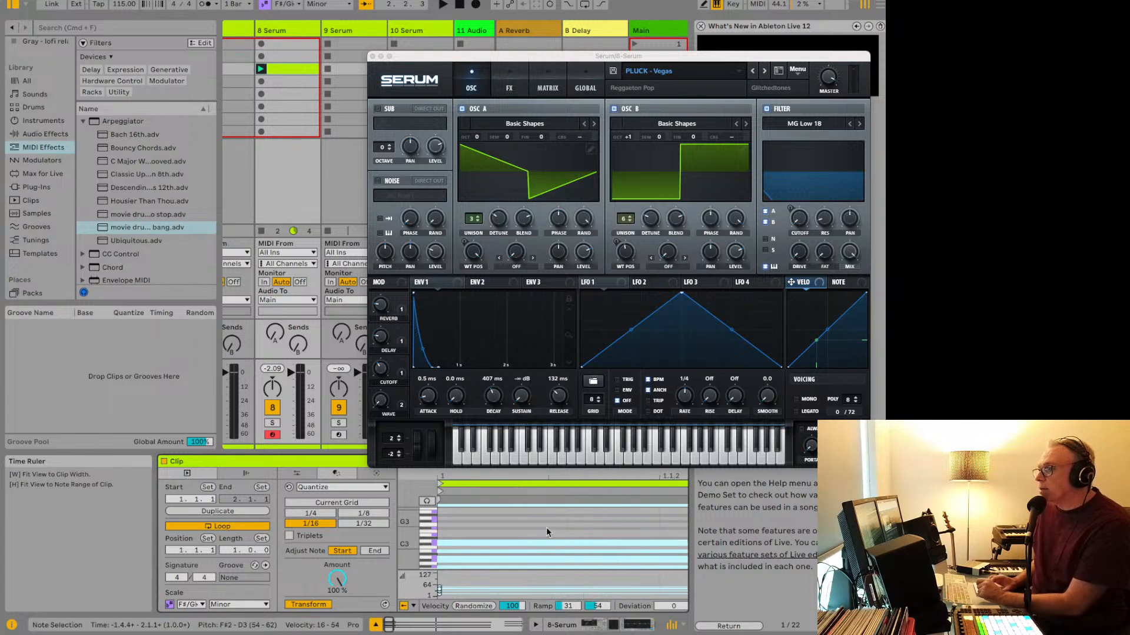
pyautogui.moveTo(473, 478); pyautogui.dragTo(473, 479)
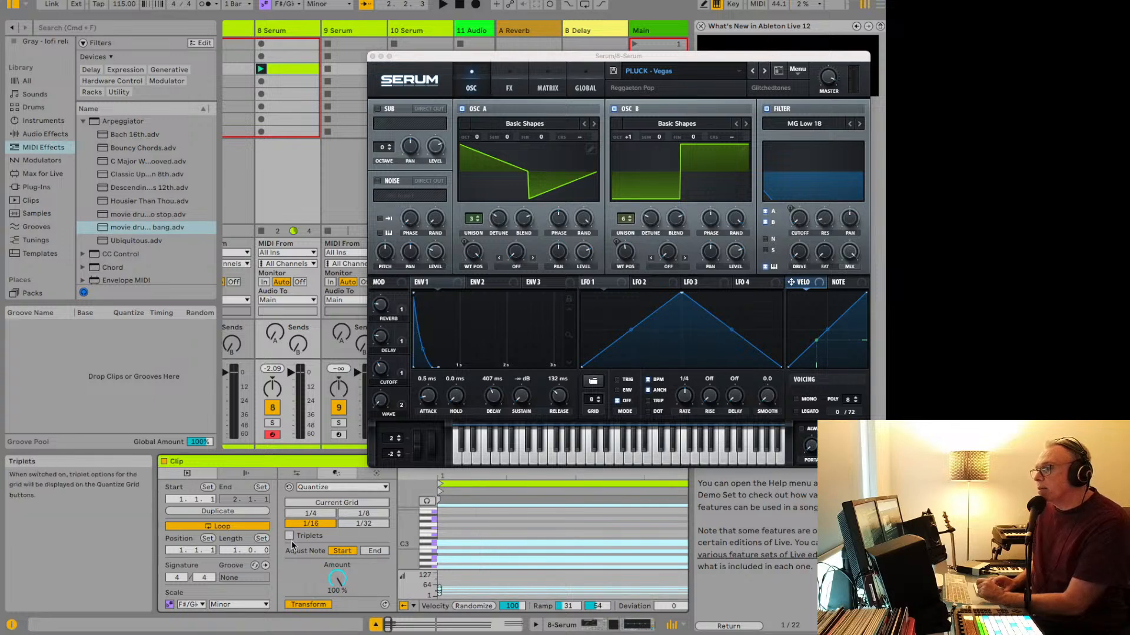
pyautogui.moveTo(337, 579); pyautogui.dragTo(337, 585)
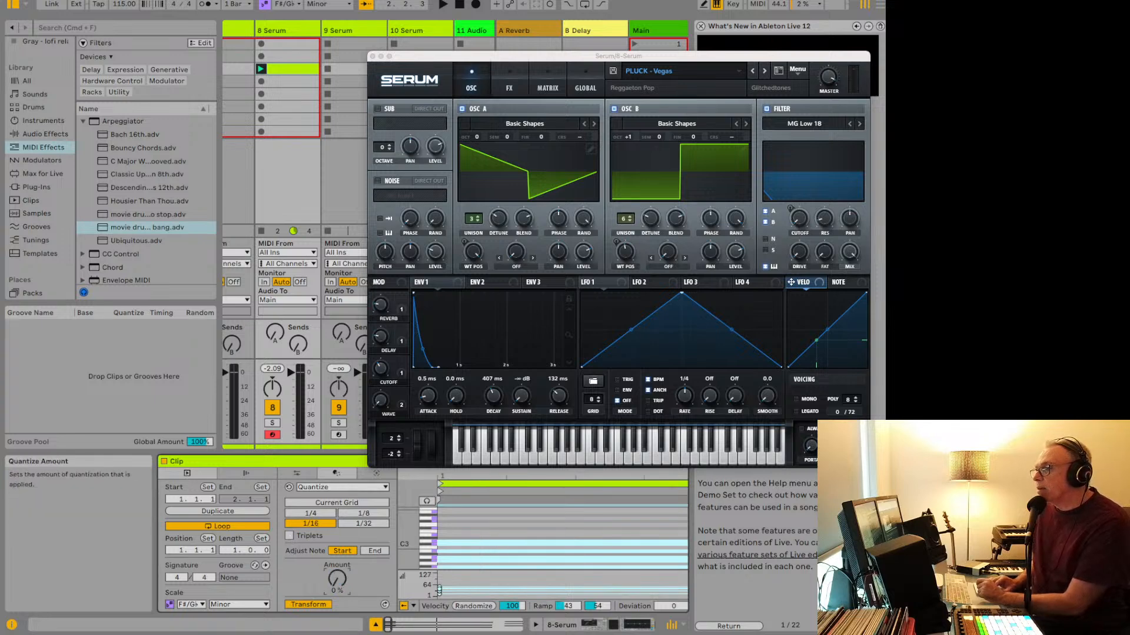
# Step: Nudge the starts of several individual chord notes slightly off the grid near the beginning of the clip
pyautogui.click(464, 546)
pyautogui.moveTo(463, 545); pyautogui.dragTo(464, 556)
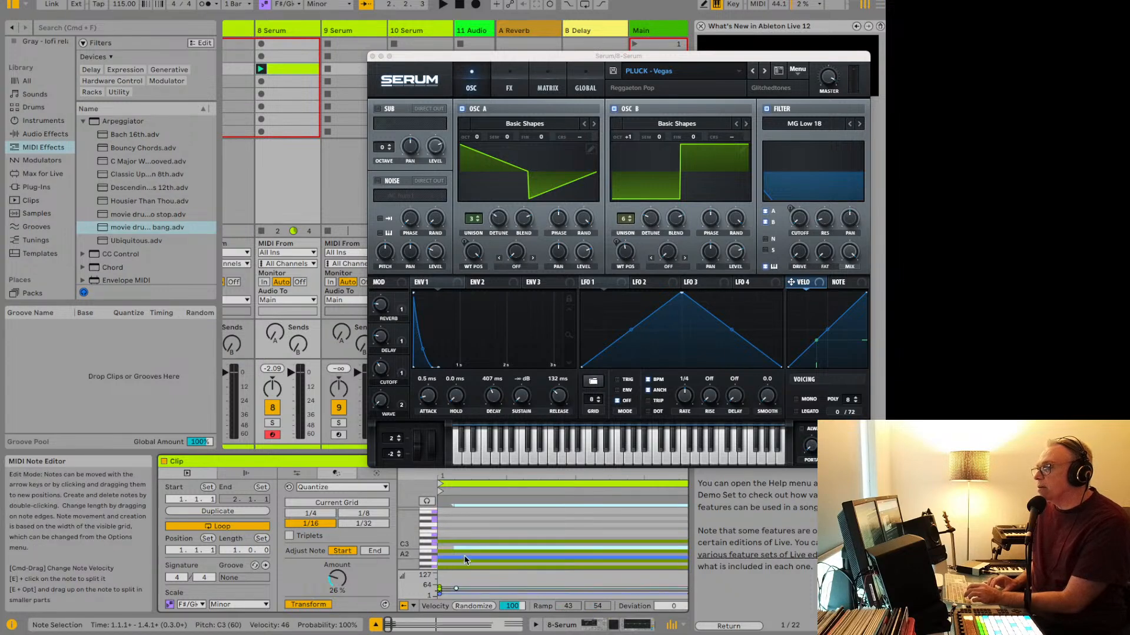
pyautogui.click(453, 562)
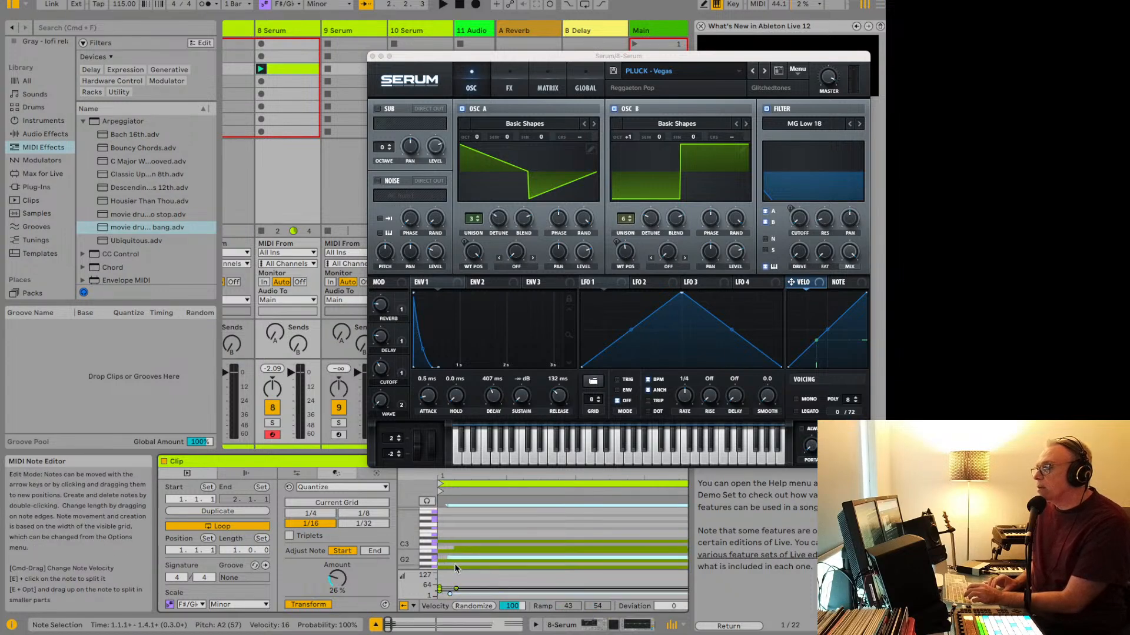
pyautogui.click(464, 567)
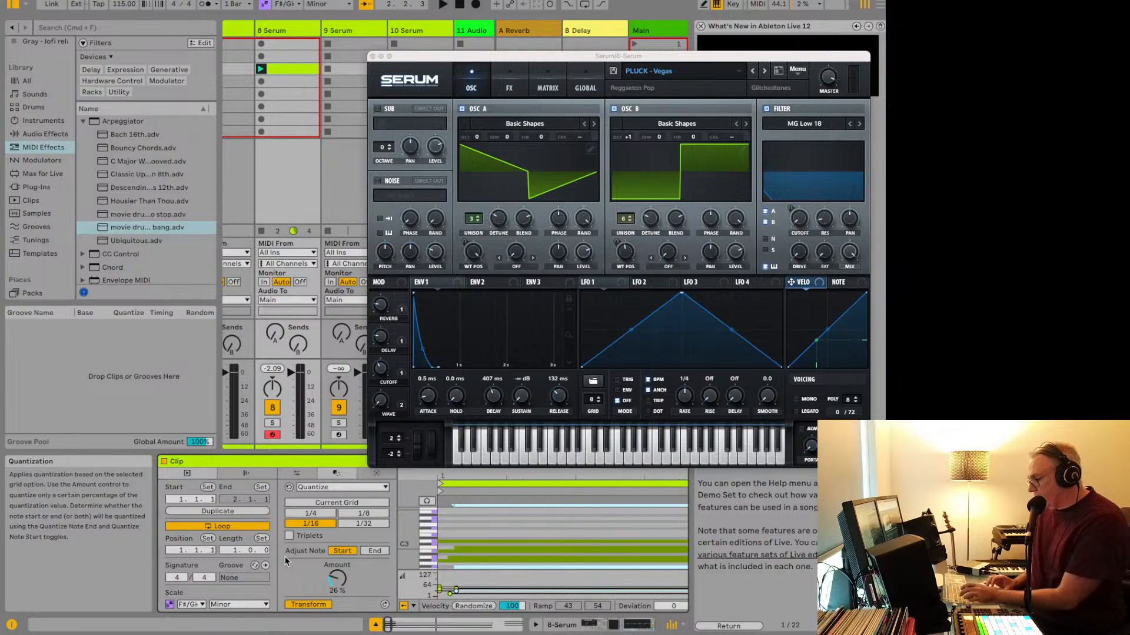
# Step: Select all the notes, raise the quantize amount to 100%, and lower it to 0% during playback to compare
pyautogui.press('super+a')
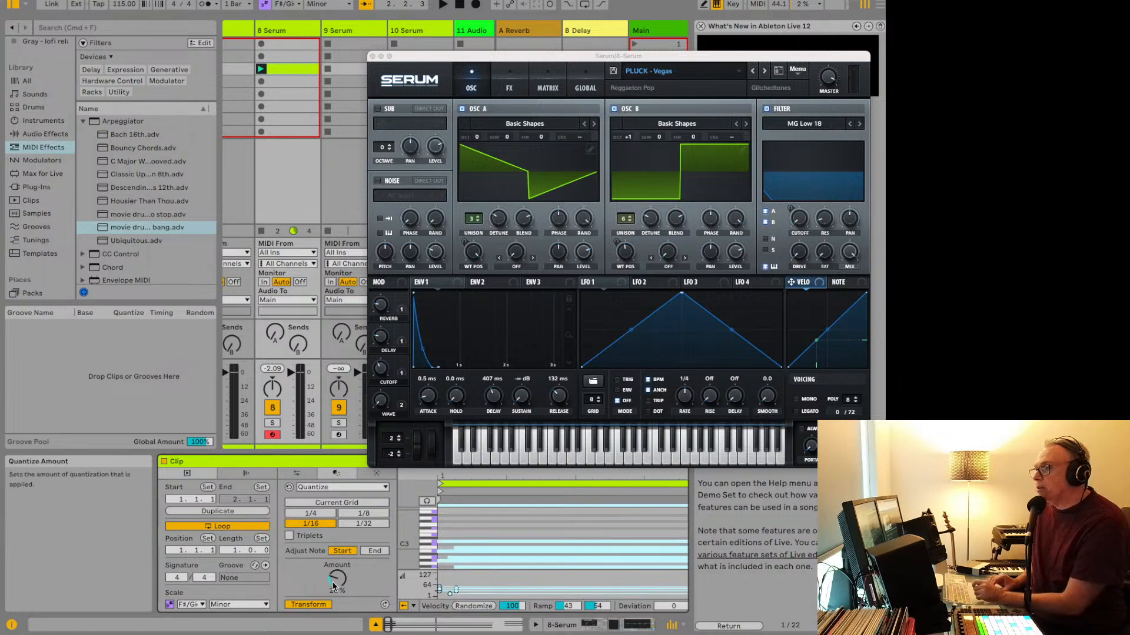
pyautogui.moveTo(333, 580); pyautogui.dragTo(337, 545)
pyautogui.press('space')
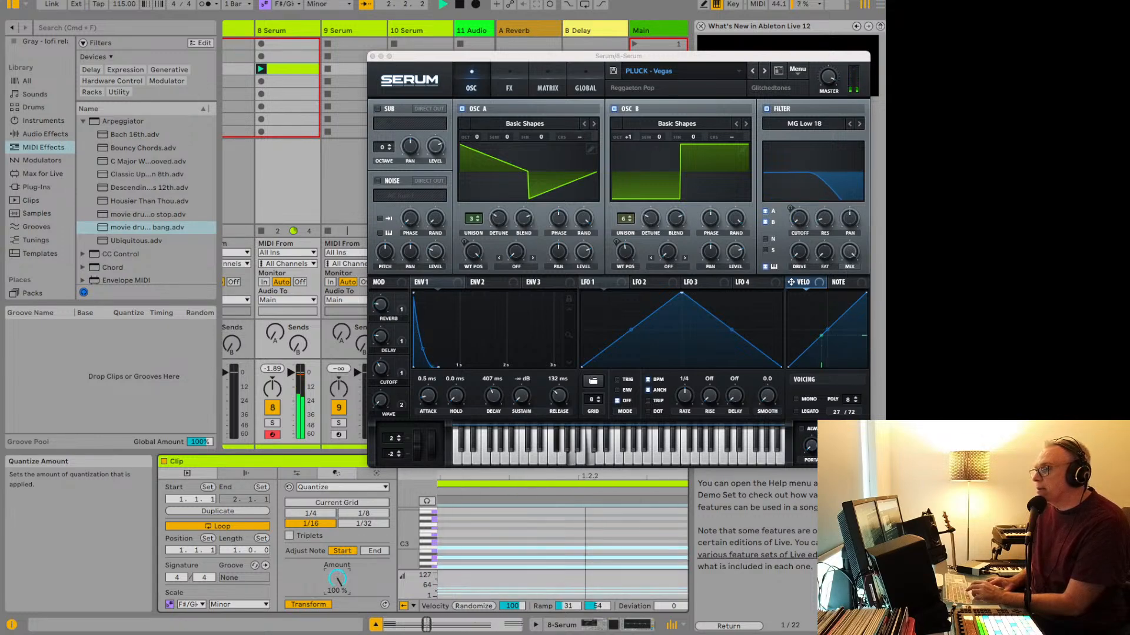
pyautogui.moveTo(337, 579); pyautogui.dragTo(338, 630)
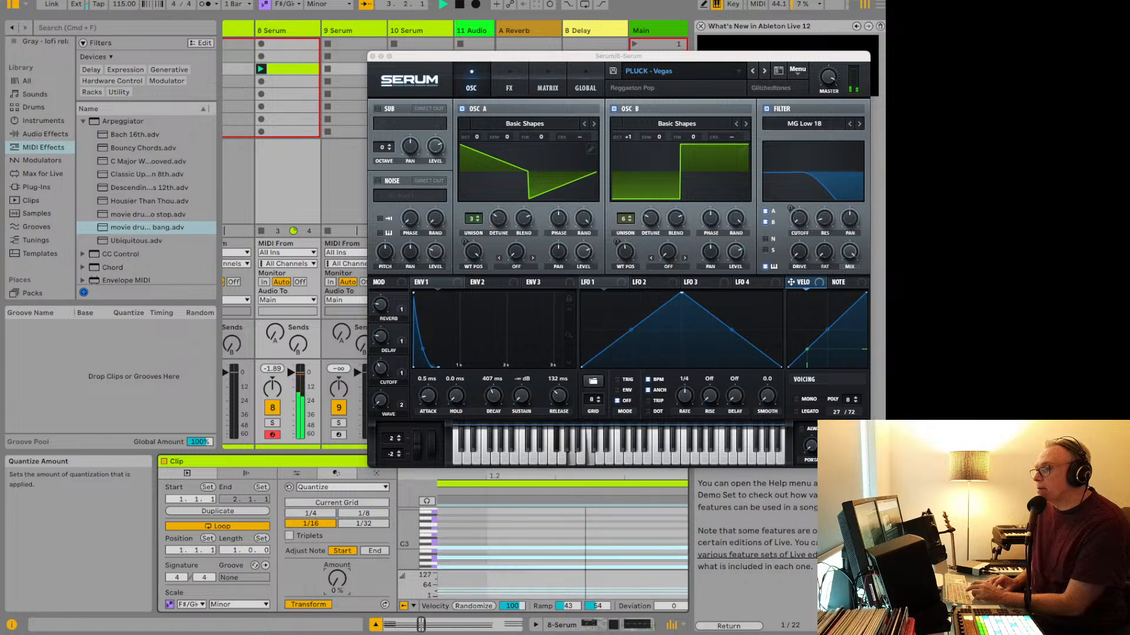
# Step: Raise the quantize amount to 100%, stop playback and check the note starts across the clip
pyautogui.moveTo(337, 579); pyautogui.dragTo(337, 529)
pyautogui.press('space')
pyautogui.scroll(-3, 487, 523)
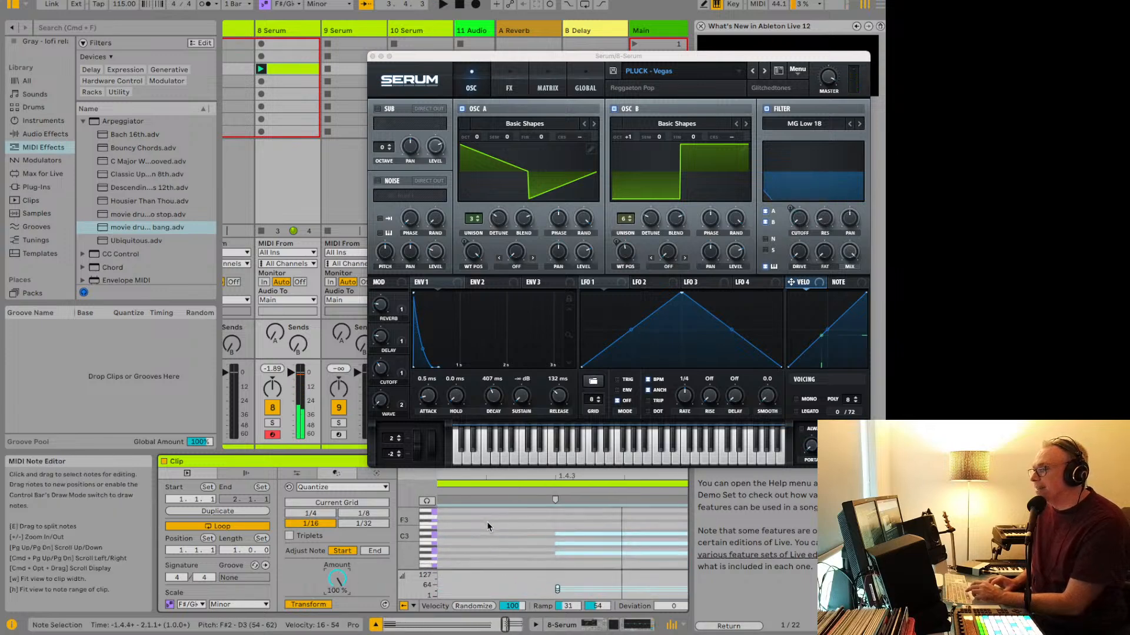
pyautogui.scroll(4, 487, 524)
pyautogui.hscroll(3, 487, 523)
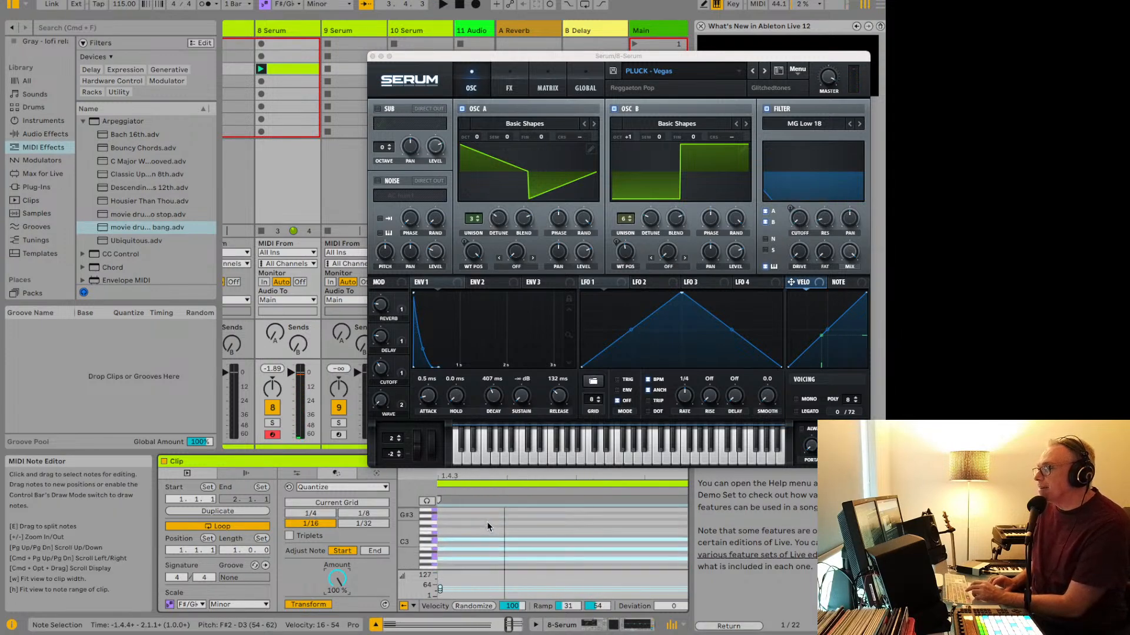
pyautogui.moveTo(531, 478); pyautogui.dragTo(531, 447)
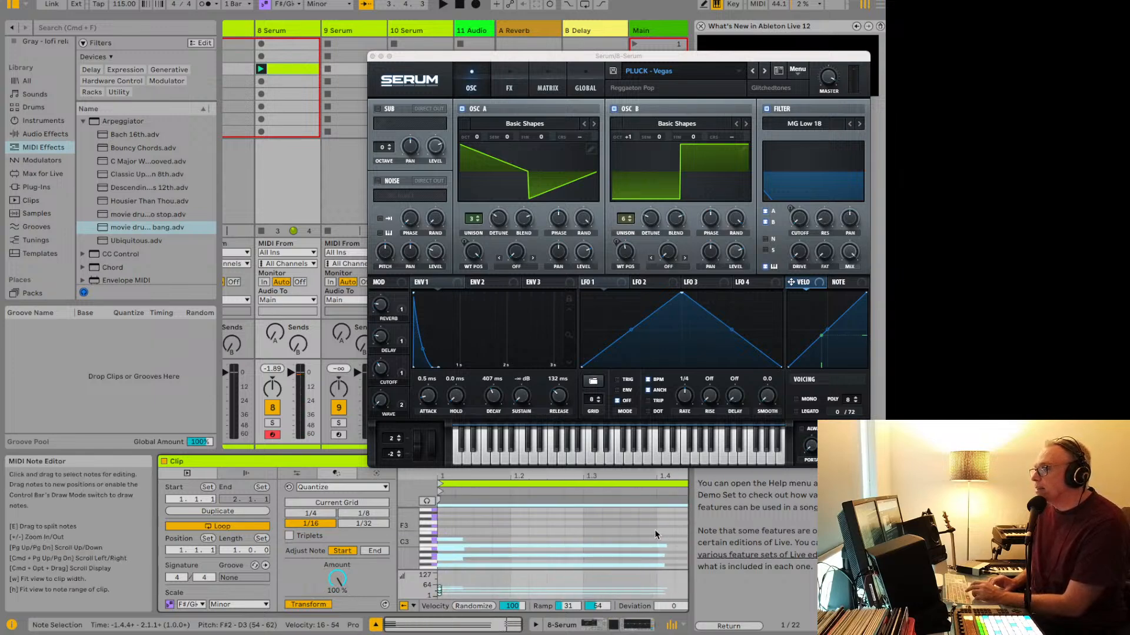
# Step: Close the What's New in Live 12 help view to widen the workspace
pyautogui.scroll(3, 654, 529)
pyautogui.scroll(1, 643, 531)
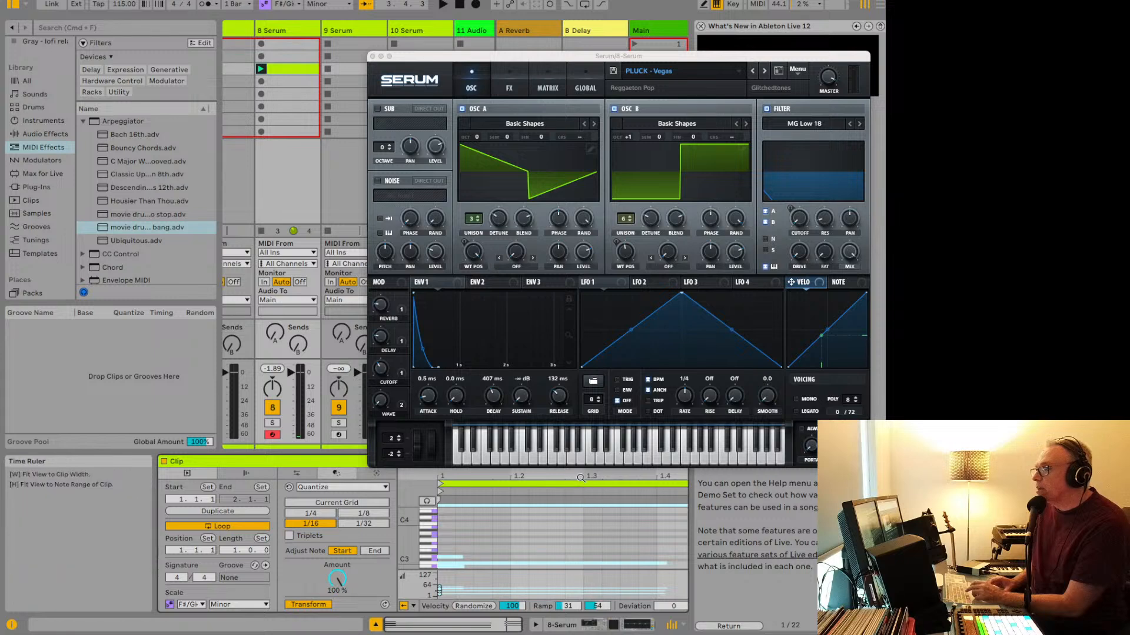
pyautogui.scroll(2, 580, 526)
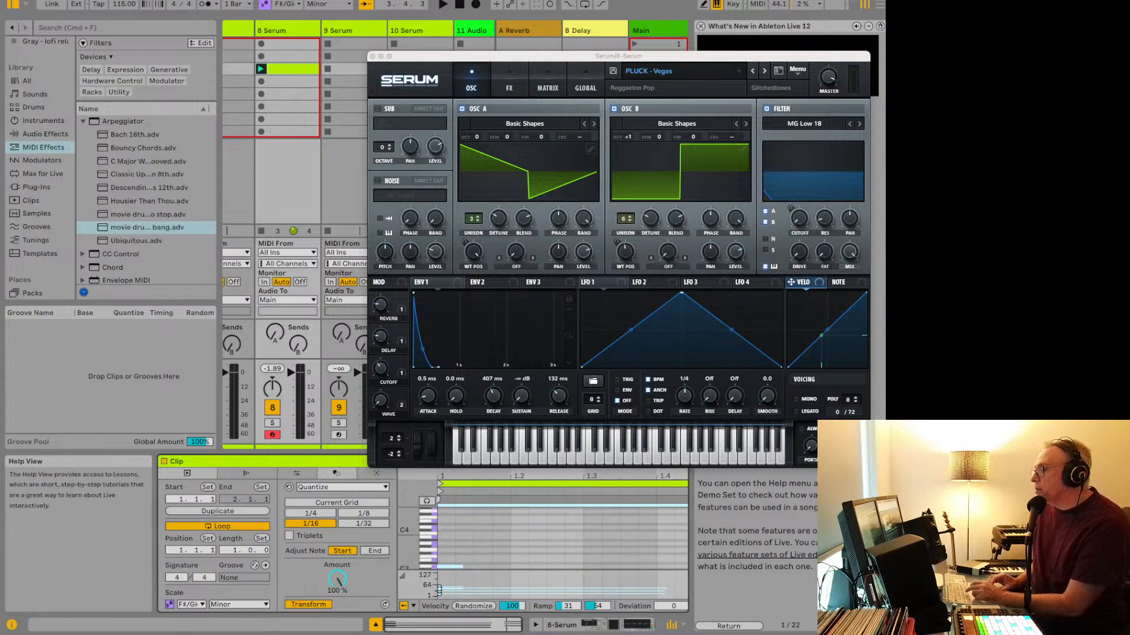
pyautogui.click(700, 26)
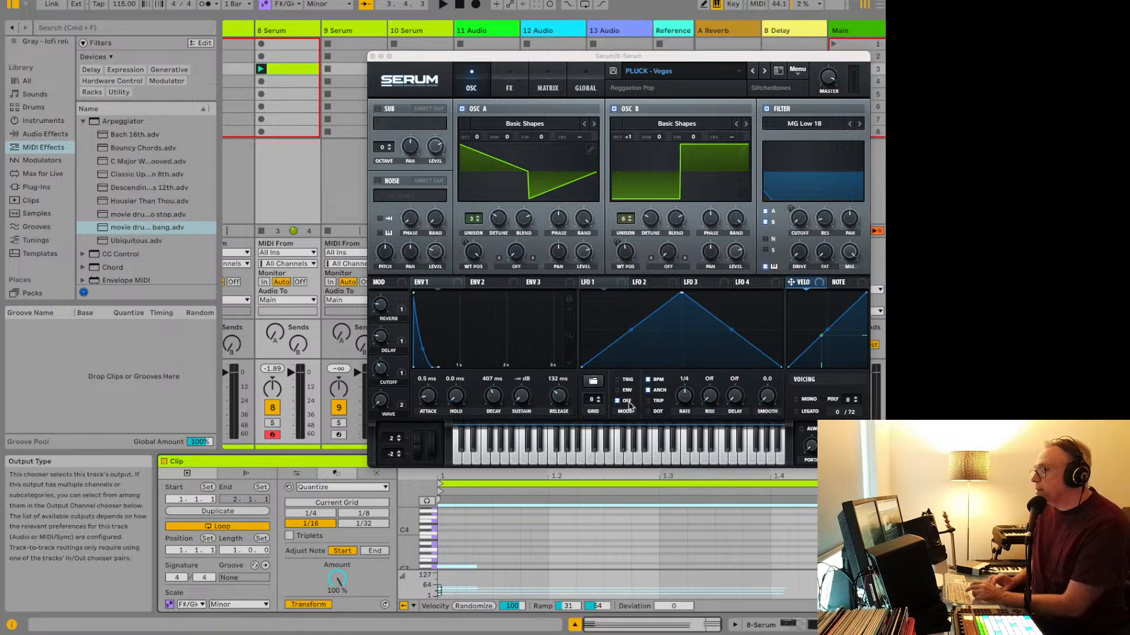
# Step: Trim the starts of the long chord notes to about 1.1.3 and play the clip
pyautogui.scroll(-5, 530, 521)
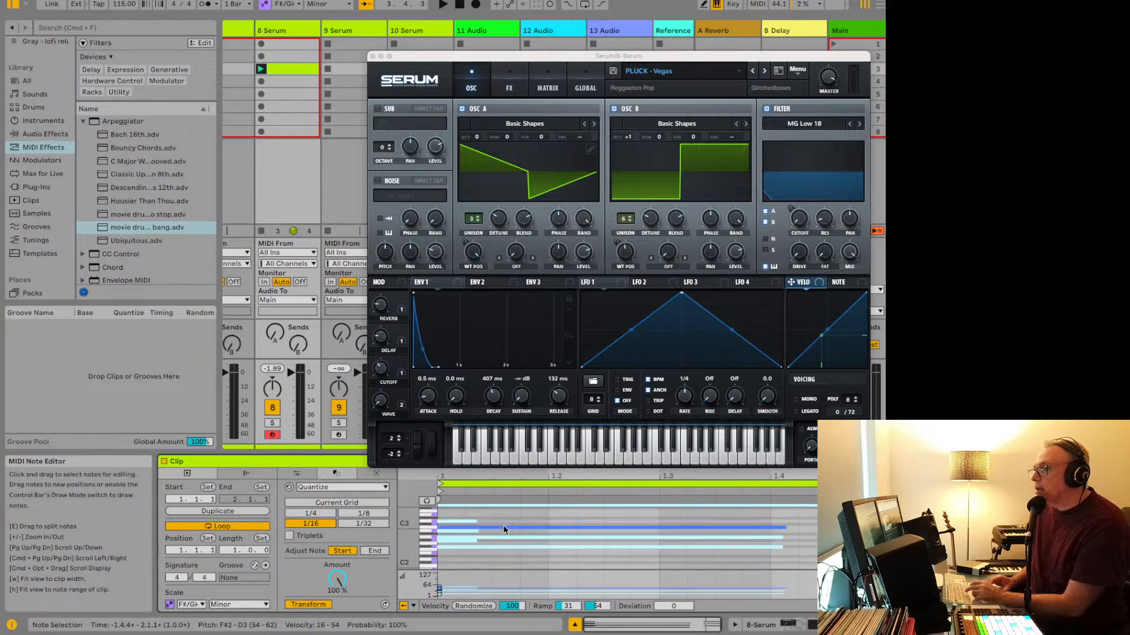
pyautogui.moveTo(504, 518); pyautogui.dragTo(493, 550)
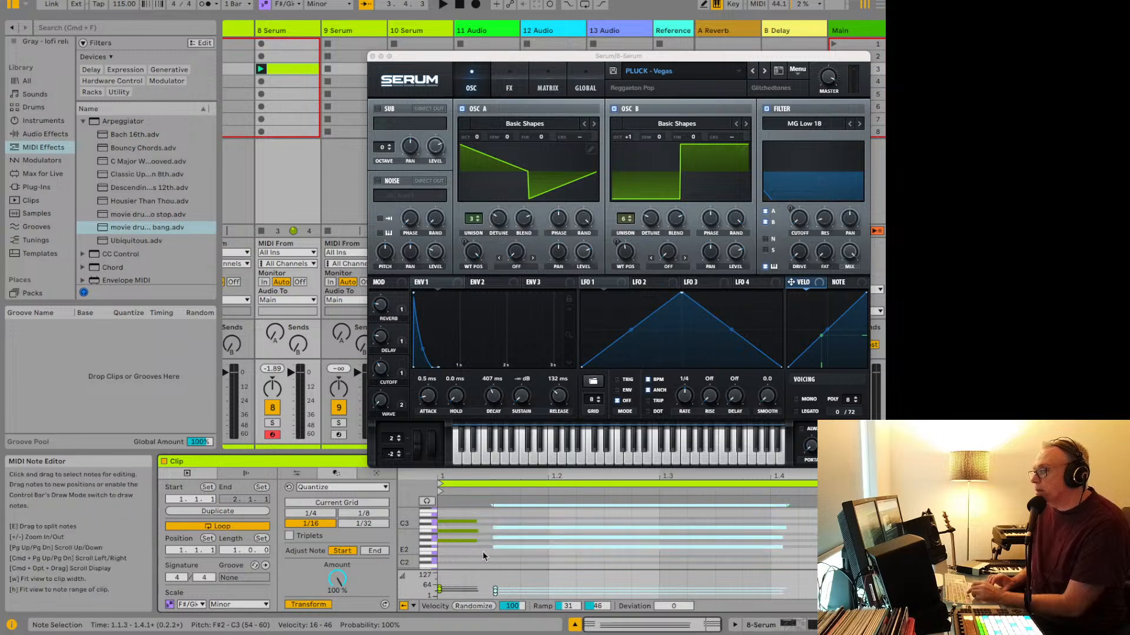
pyautogui.press('space')
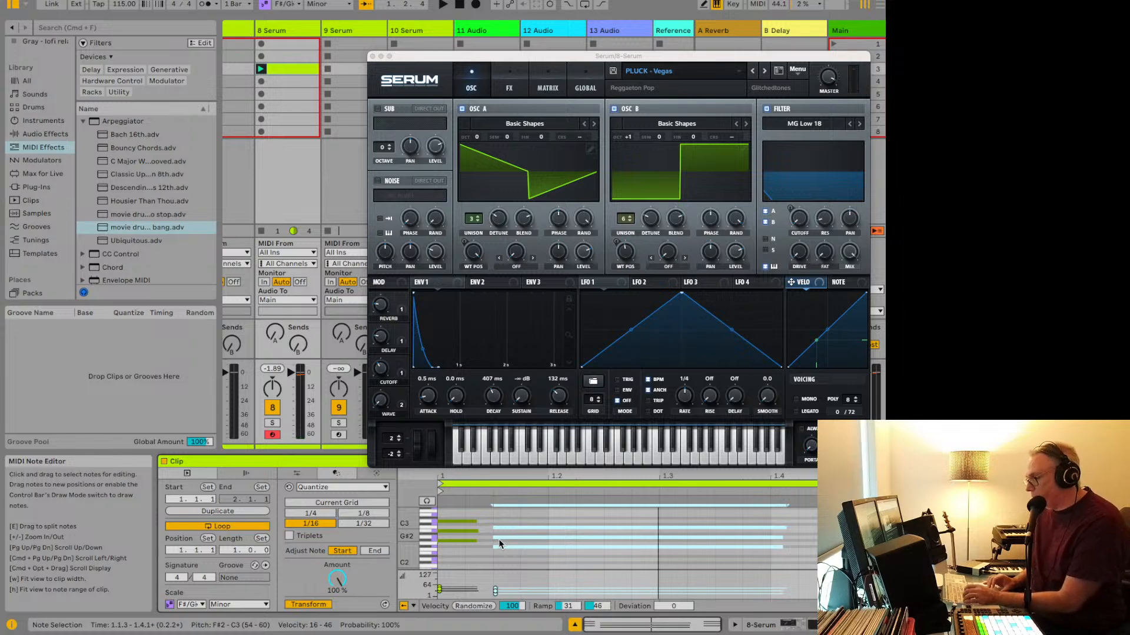
# Step: Undo the recent note edits and the last tempo change
pyautogui.press('super+z')
pyautogui.press('super+z')
pyautogui.press('super+z')
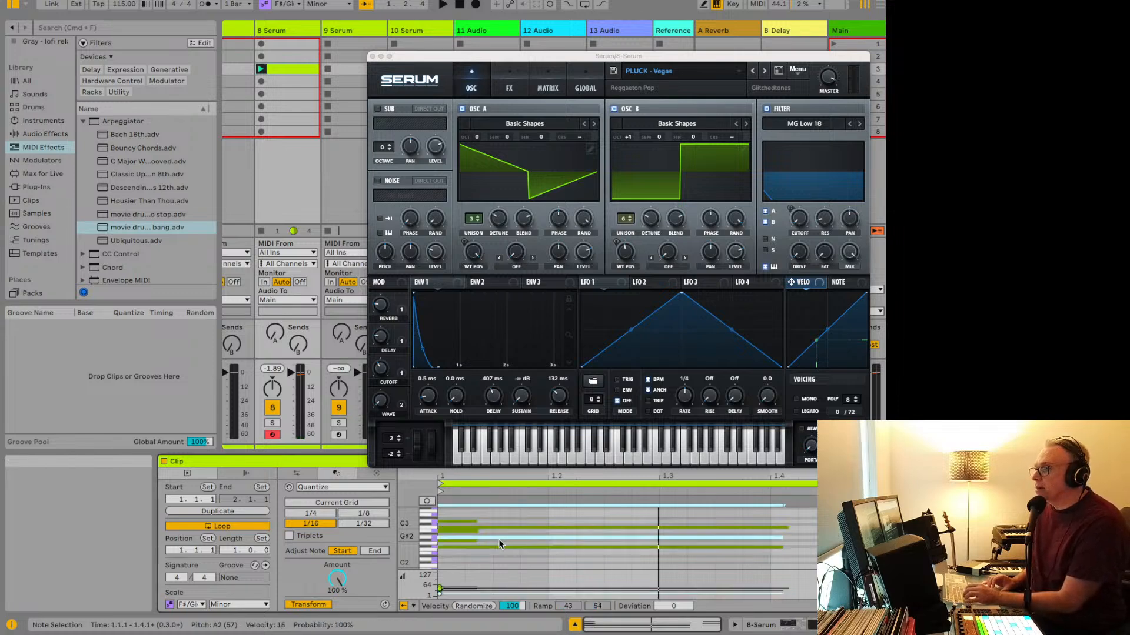
pyautogui.press('super+z')
pyautogui.press('super+z')
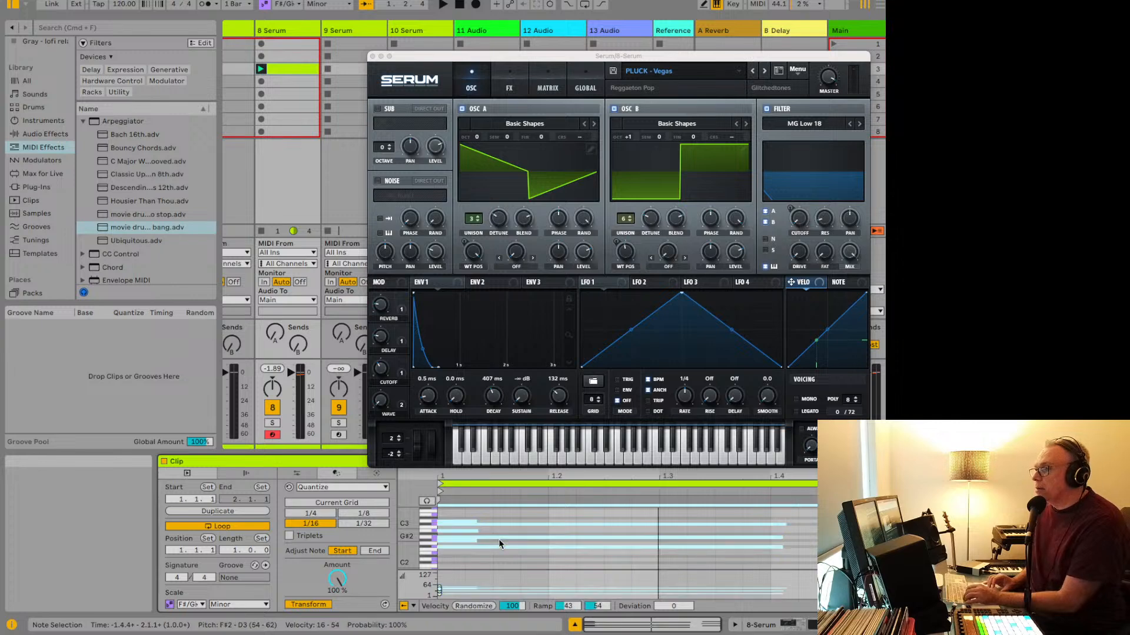
# Step: Lower the quantize amount to 0% during playback and undo that change
pyautogui.press('space')
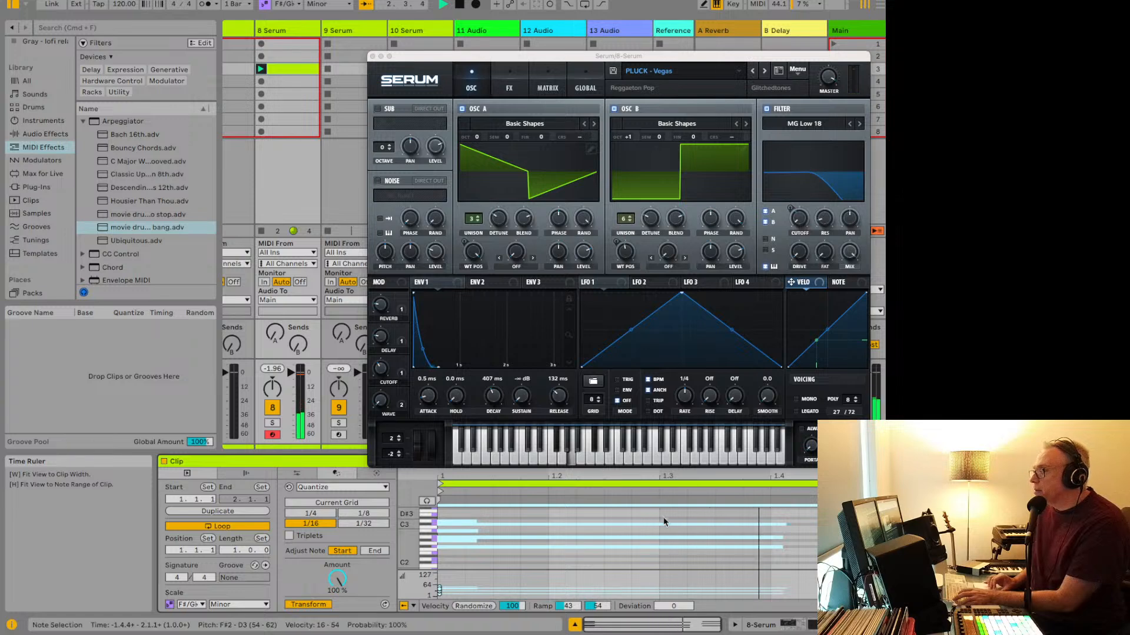
pyautogui.click(518, 516)
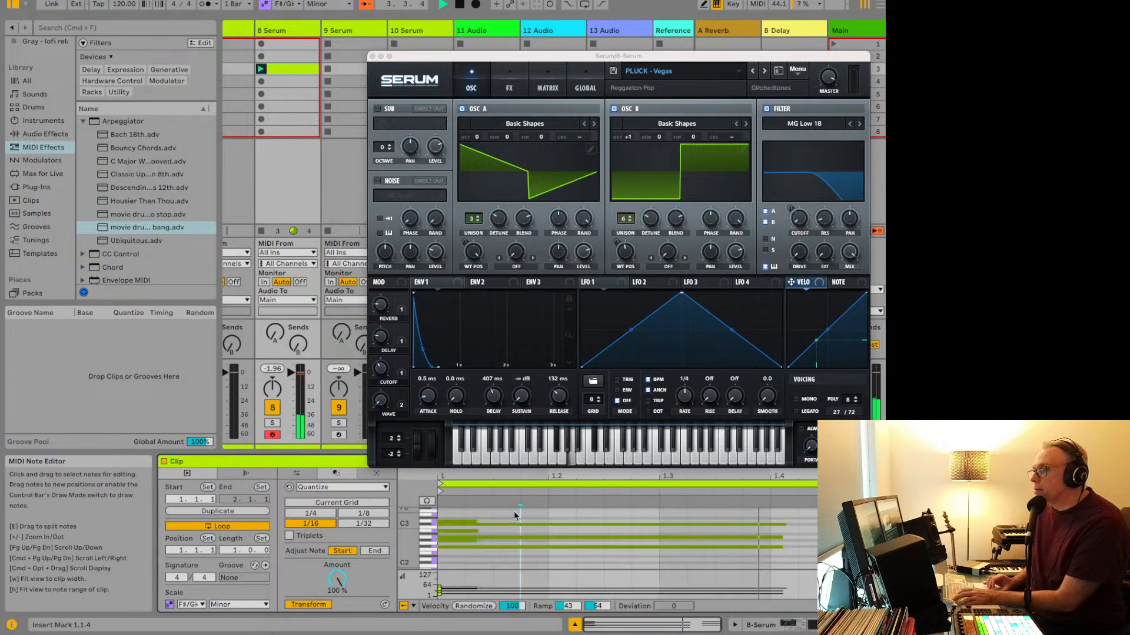
pyautogui.moveTo(478, 476); pyautogui.dragTo(525, 476)
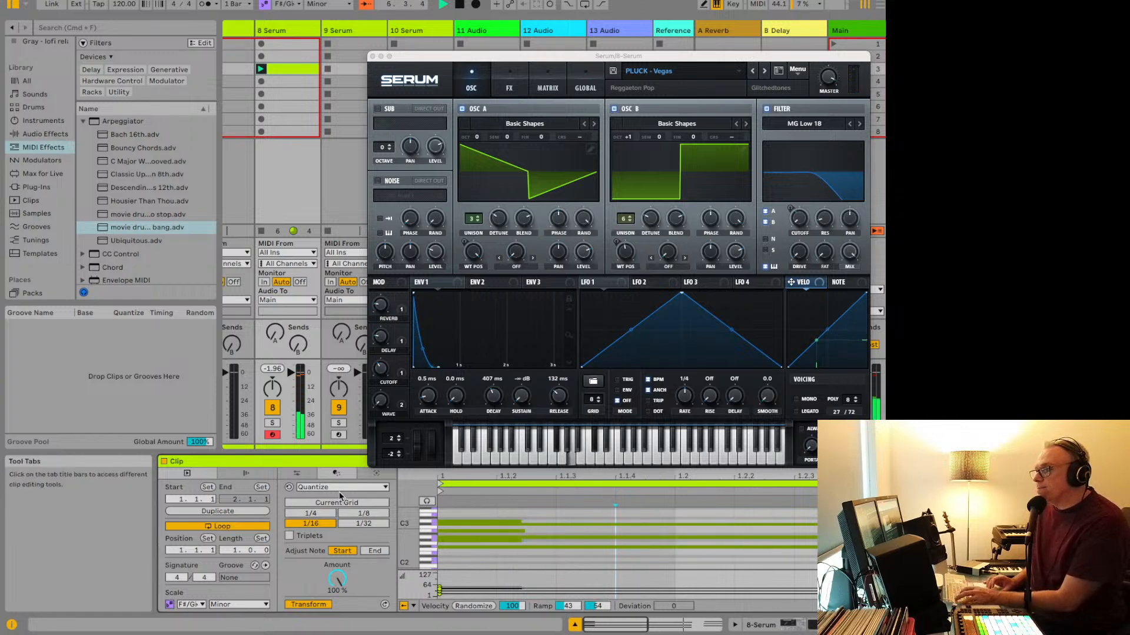
pyautogui.moveTo(337, 580); pyautogui.dragTo(337, 606)
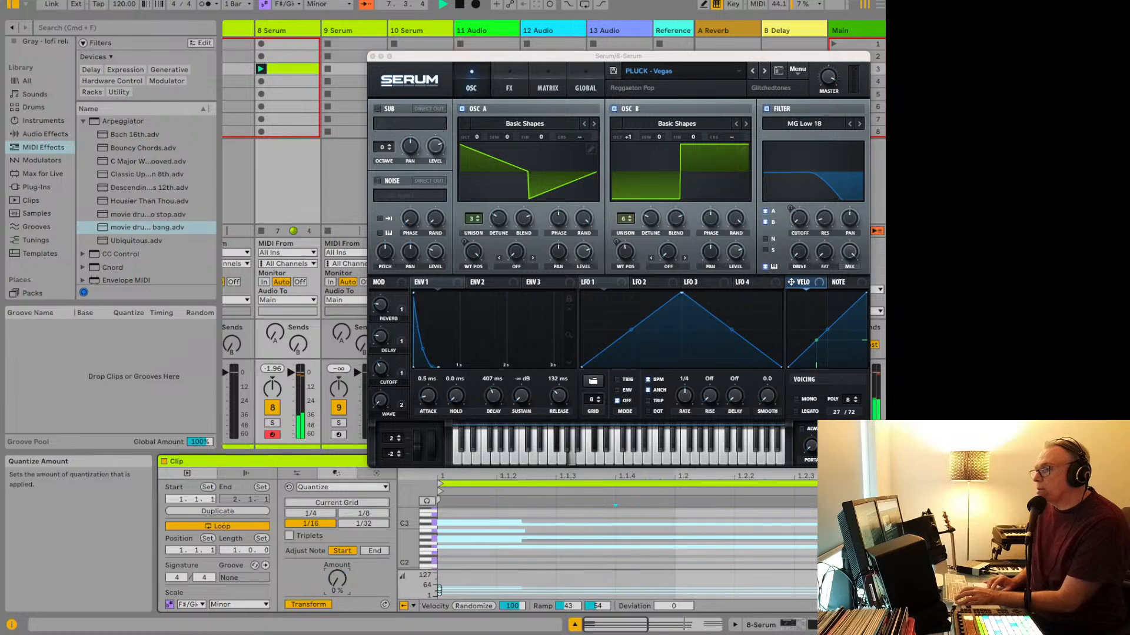
pyautogui.press('super+z')
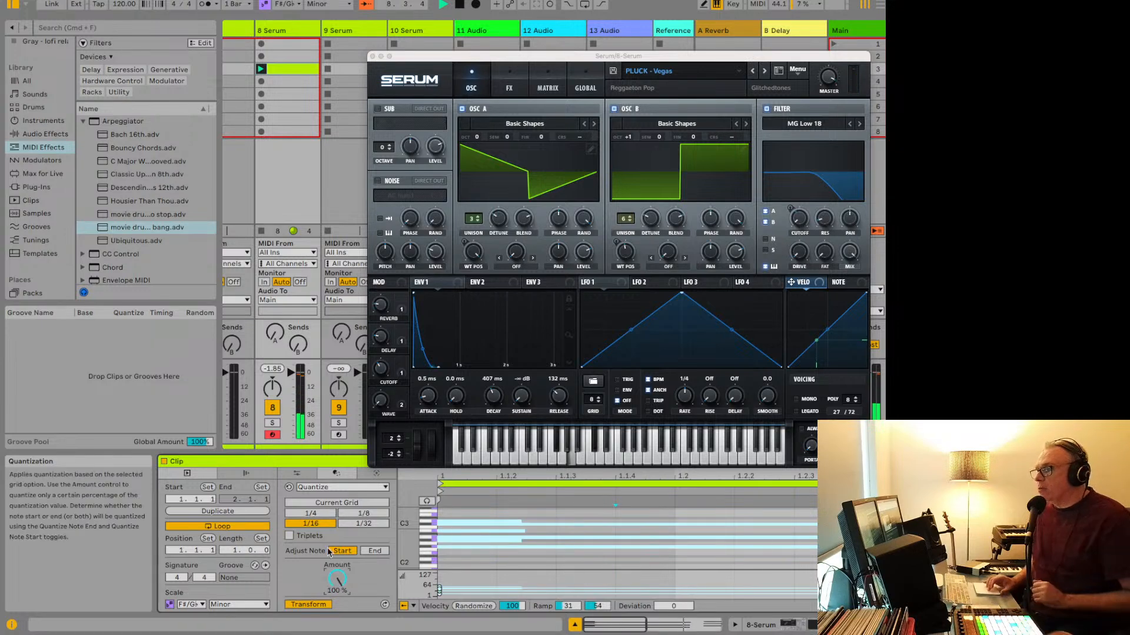
# Step: Choose the Arpeggiate transformation for the chord notes, set its steps to 0 and audition the pattern
pyautogui.click(338, 488)
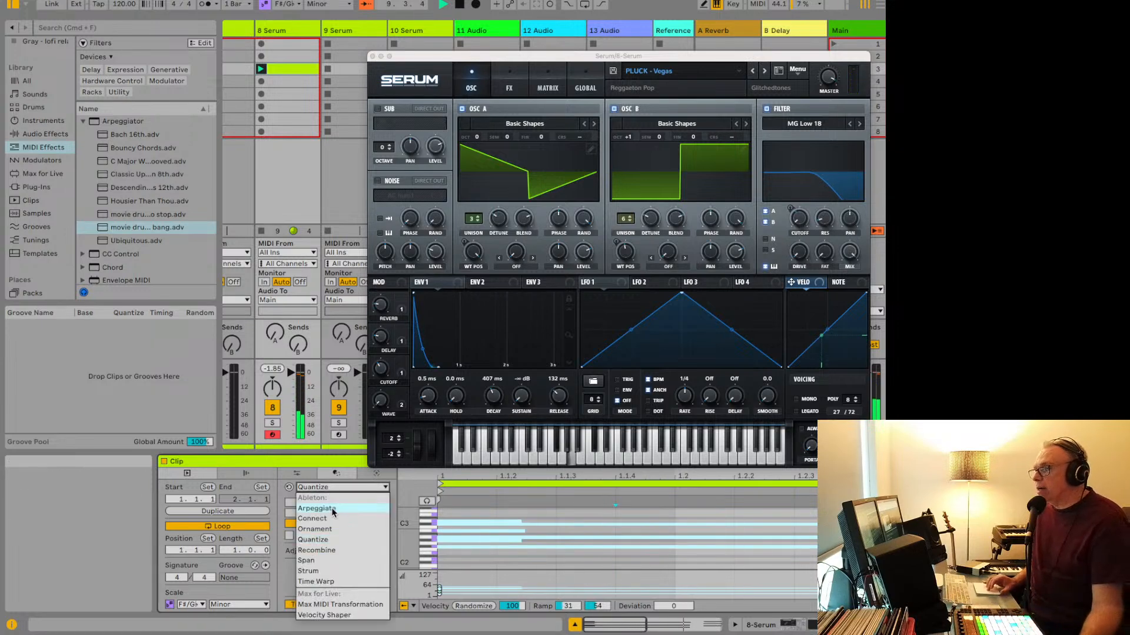
pyautogui.click(333, 510)
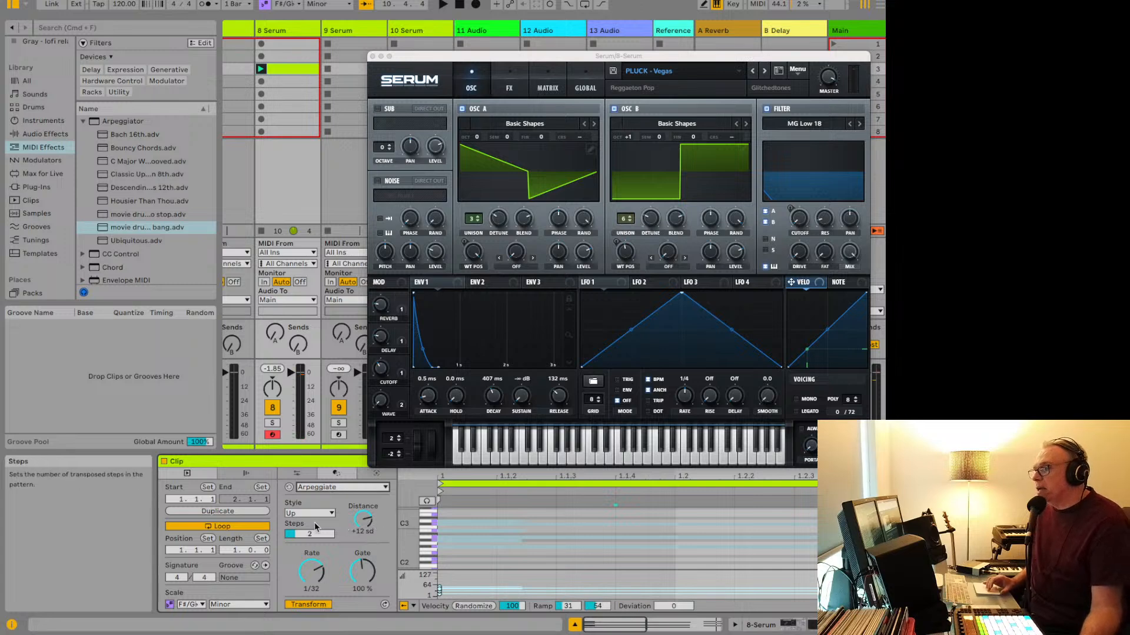
pyautogui.moveTo(310, 535); pyautogui.dragTo(310, 559)
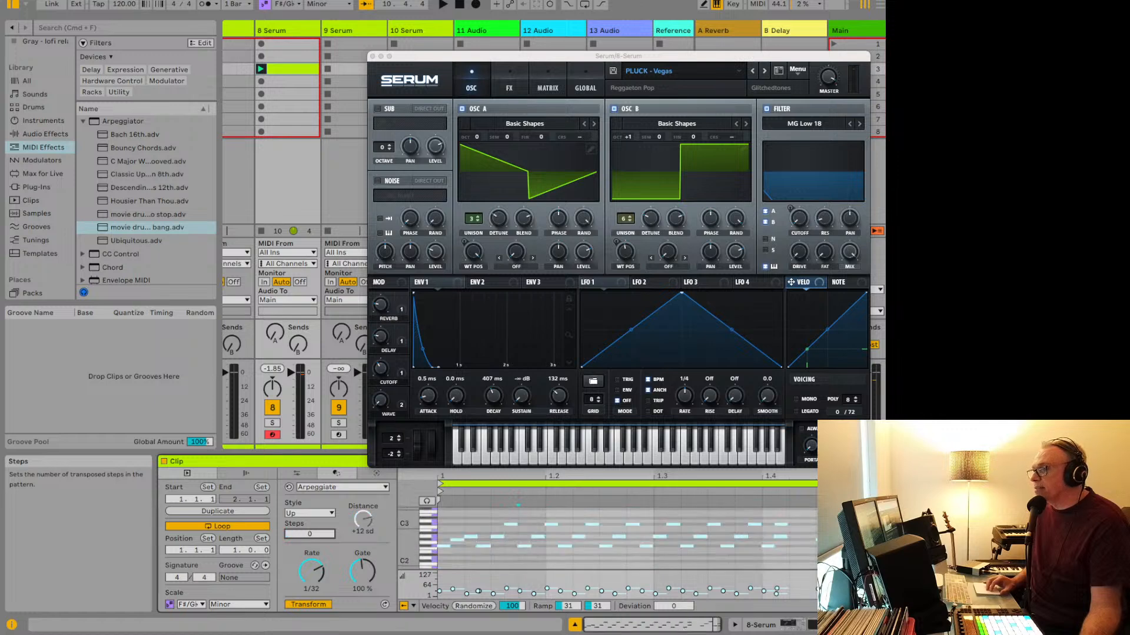
pyautogui.press('space')
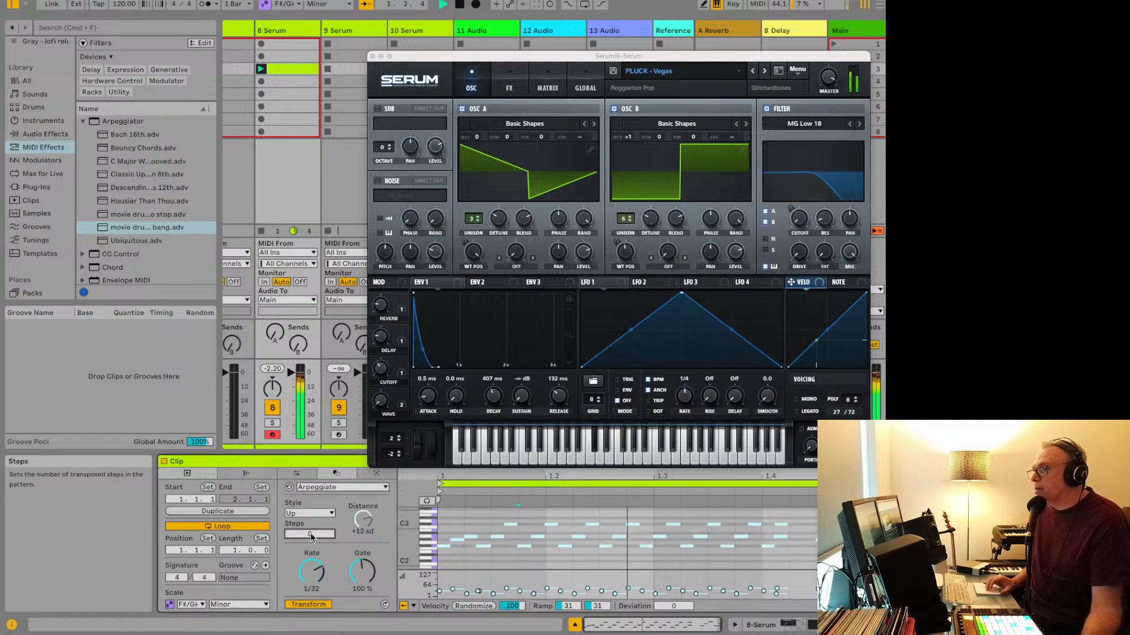
pyautogui.rightClick(310, 533)
pyautogui.click(346, 524)
pyautogui.press('space')
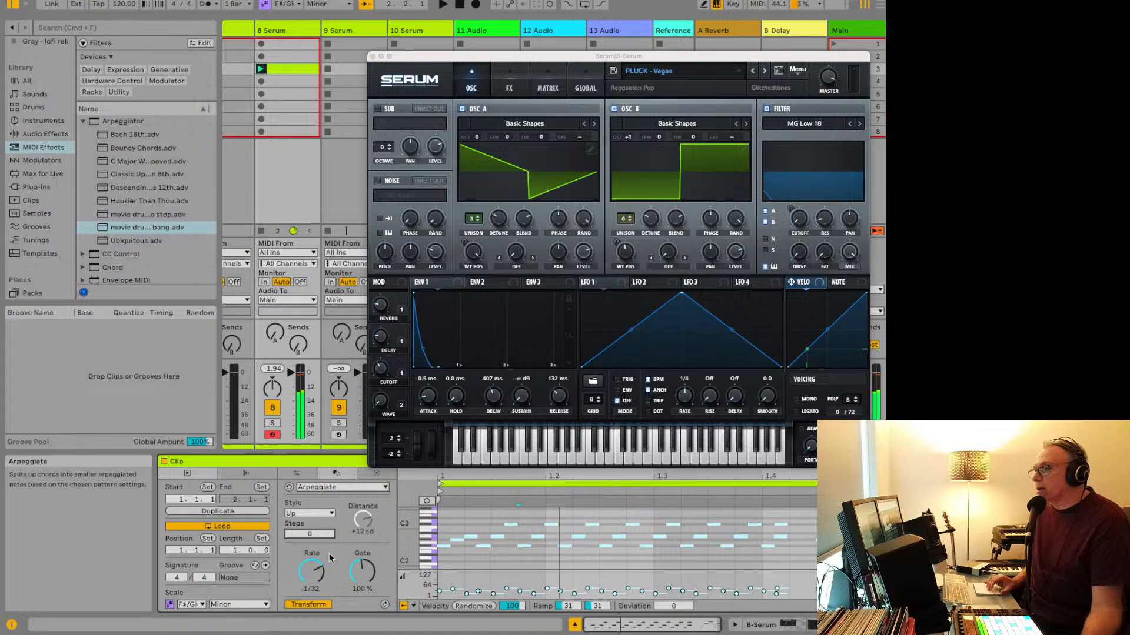
# Step: Set the arpeggiate rate to 1/8 and the style to Up & Down, with playback running
pyautogui.moveTo(311, 571); pyautogui.dragTo(311, 593)
pyautogui.press('space')
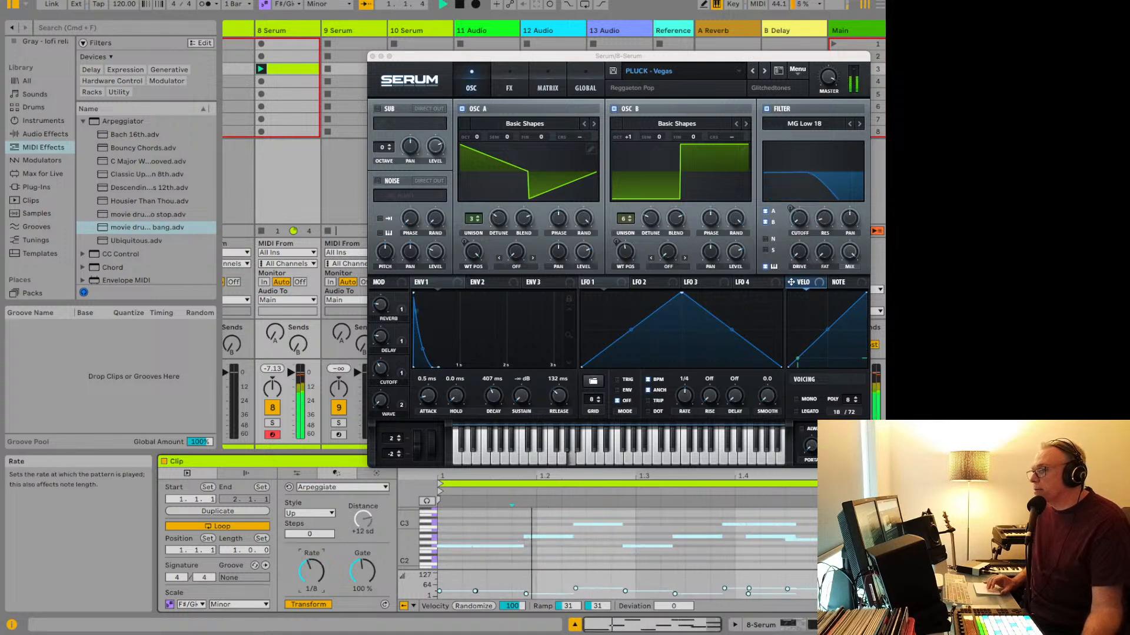
pyautogui.click(321, 513)
pyautogui.click(305, 366)
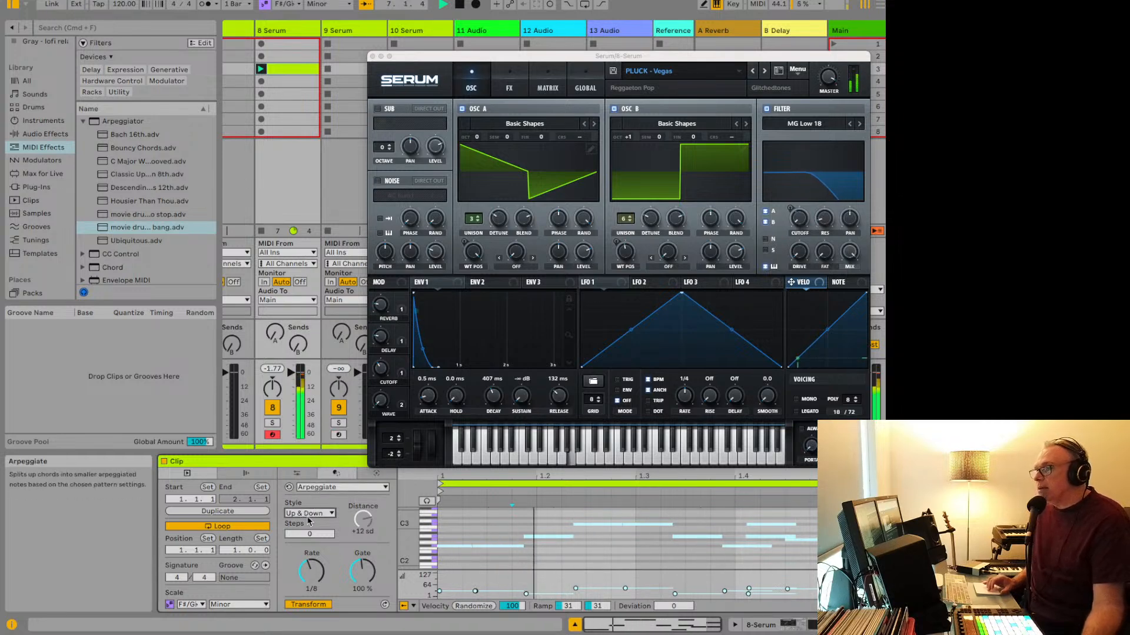
# Step: Switch the transformation to Quantize and take a brief look at the Pitch and Time utilities
pyautogui.click(329, 487)
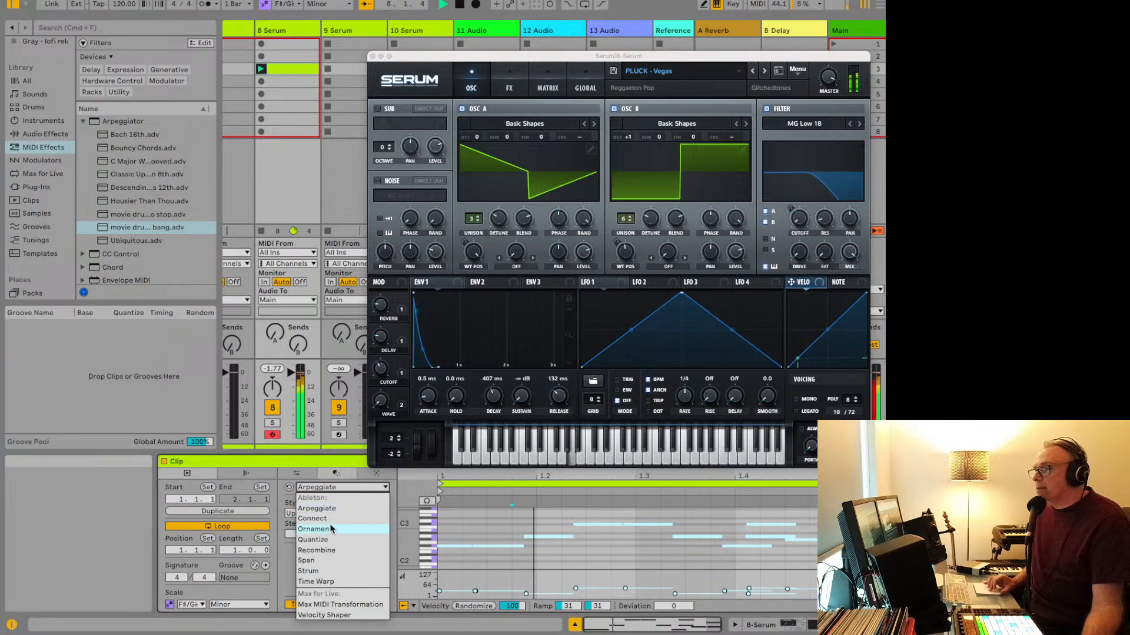
pyautogui.click(320, 539)
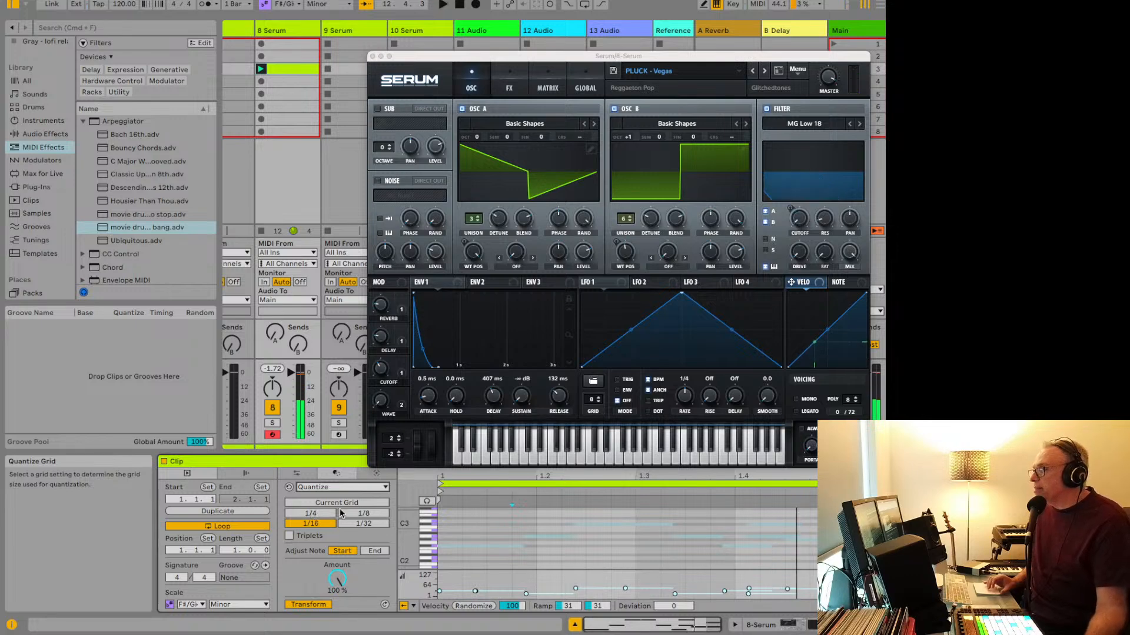
pyautogui.click(306, 474)
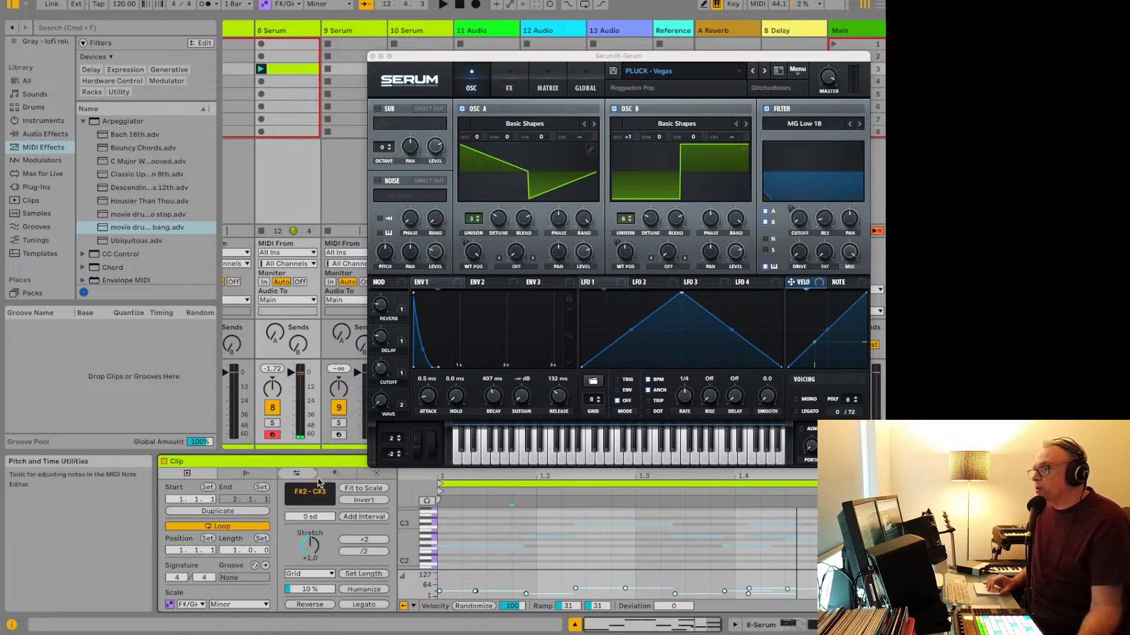
pyautogui.click(336, 474)
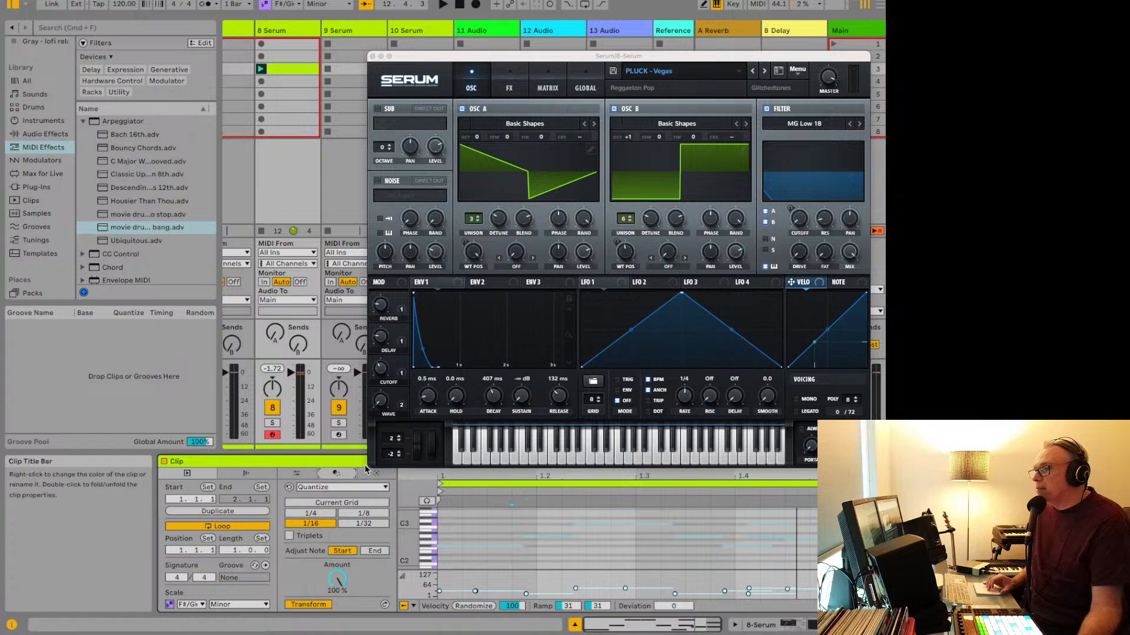
# Step: Switch the transformation back to Arpeggiate, raise the gate to 119% and listen to the clip
pyautogui.click(350, 488)
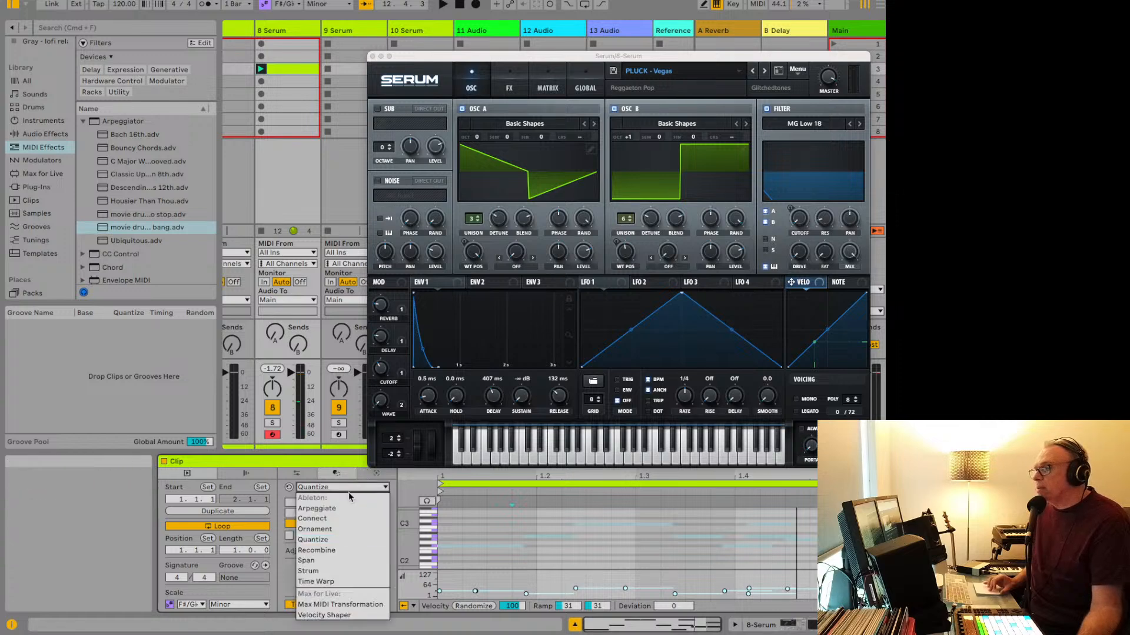
pyautogui.click(344, 506)
pyautogui.press('space')
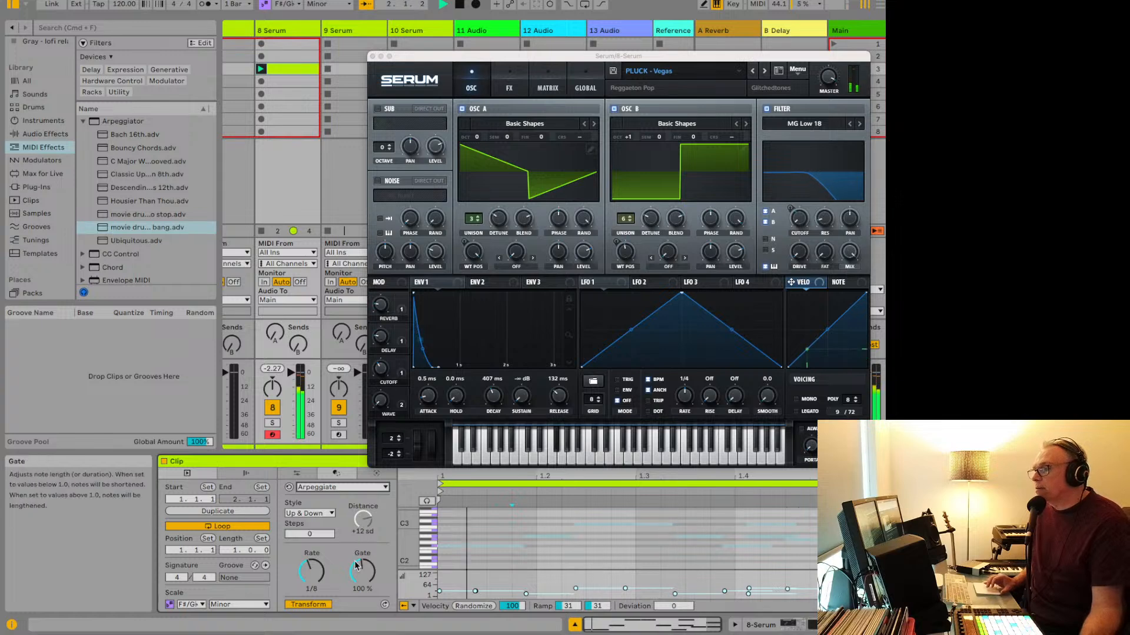
pyautogui.moveTo(357, 566); pyautogui.dragTo(356, 558)
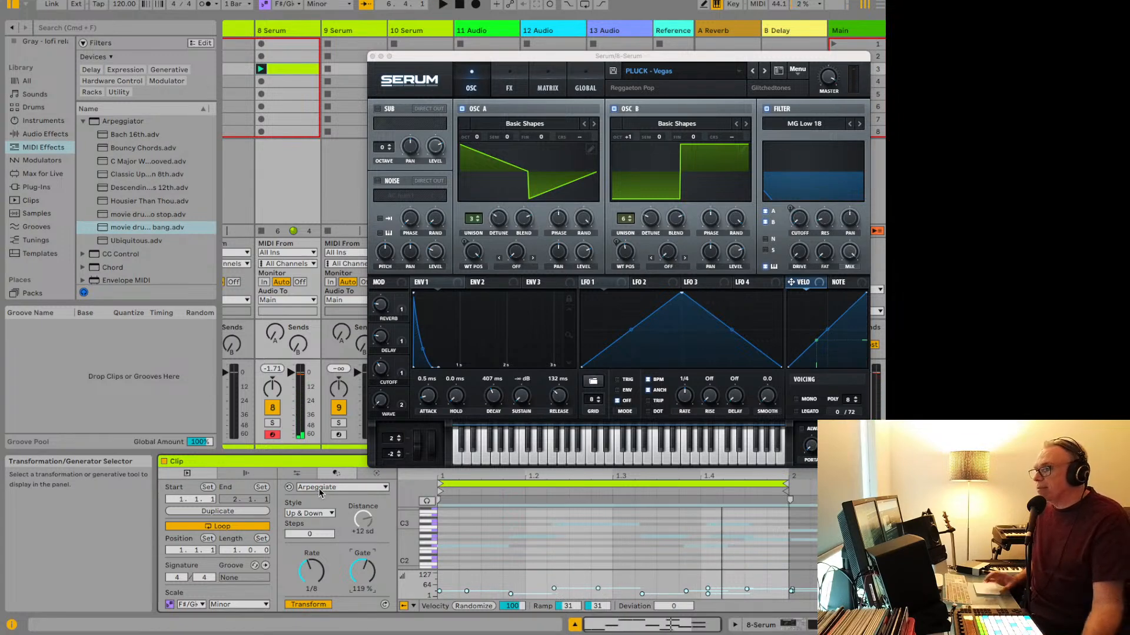
pyautogui.press('space')
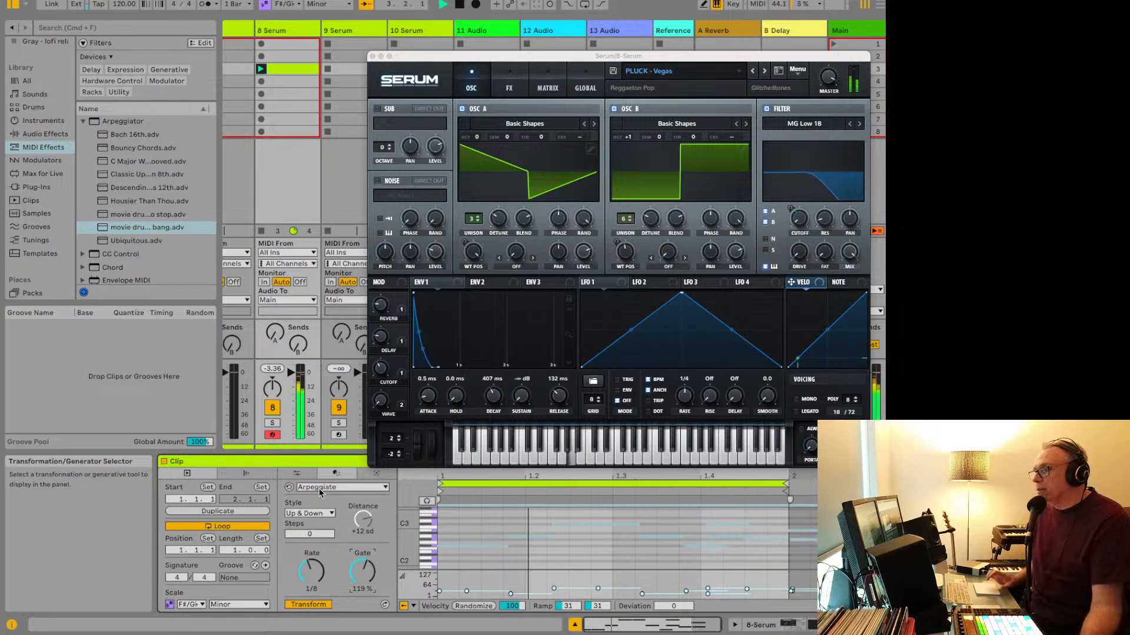
pyautogui.press('space')
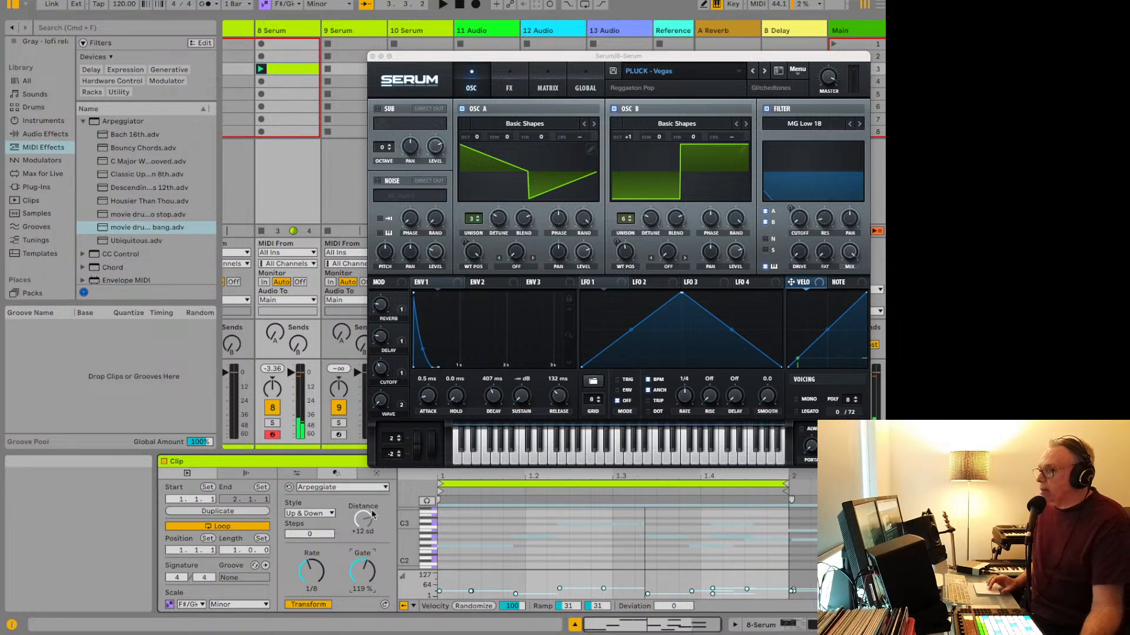
# Step: Select all the arpeggiated notes in the clip and quantize them with the current settings
pyautogui.click(475, 525)
pyautogui.press('super+a')
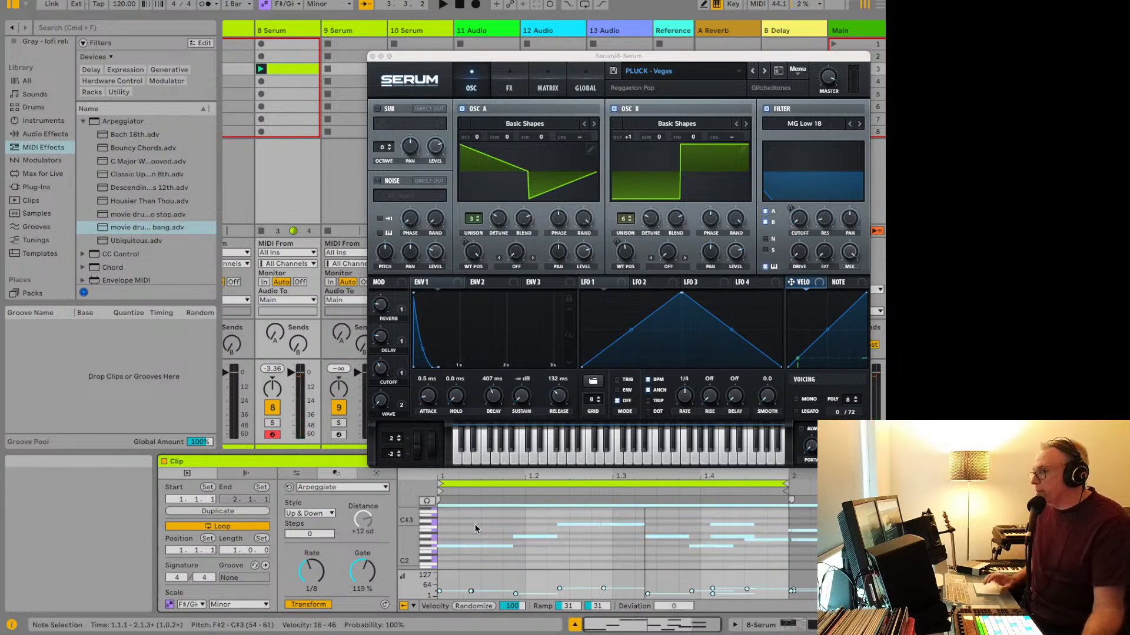
pyautogui.rightClick(497, 546)
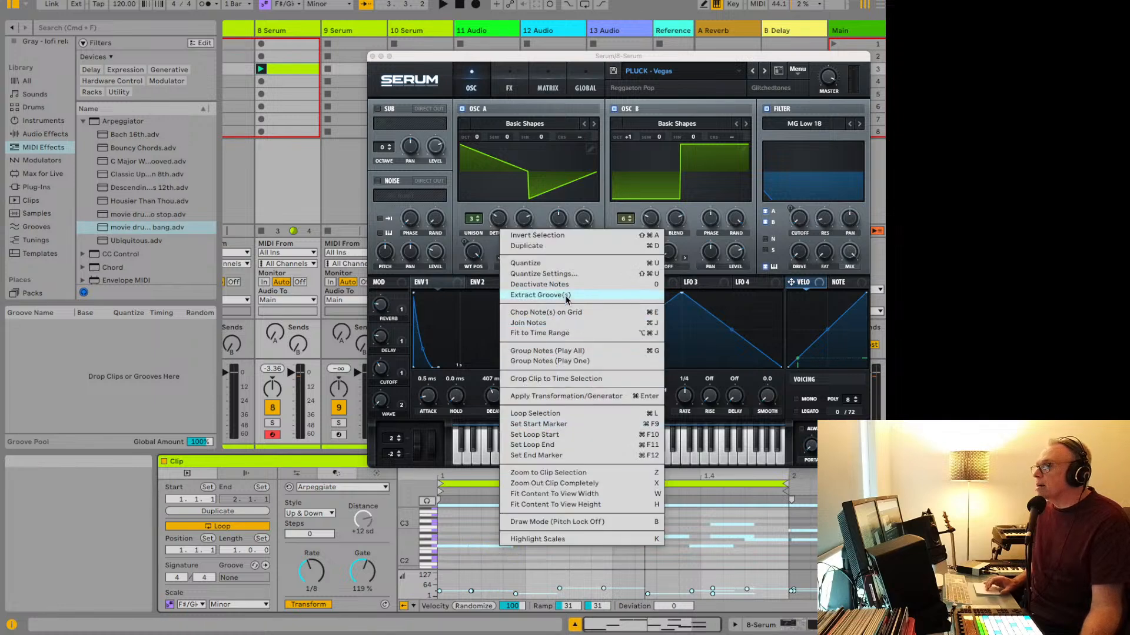
pyautogui.click(563, 260)
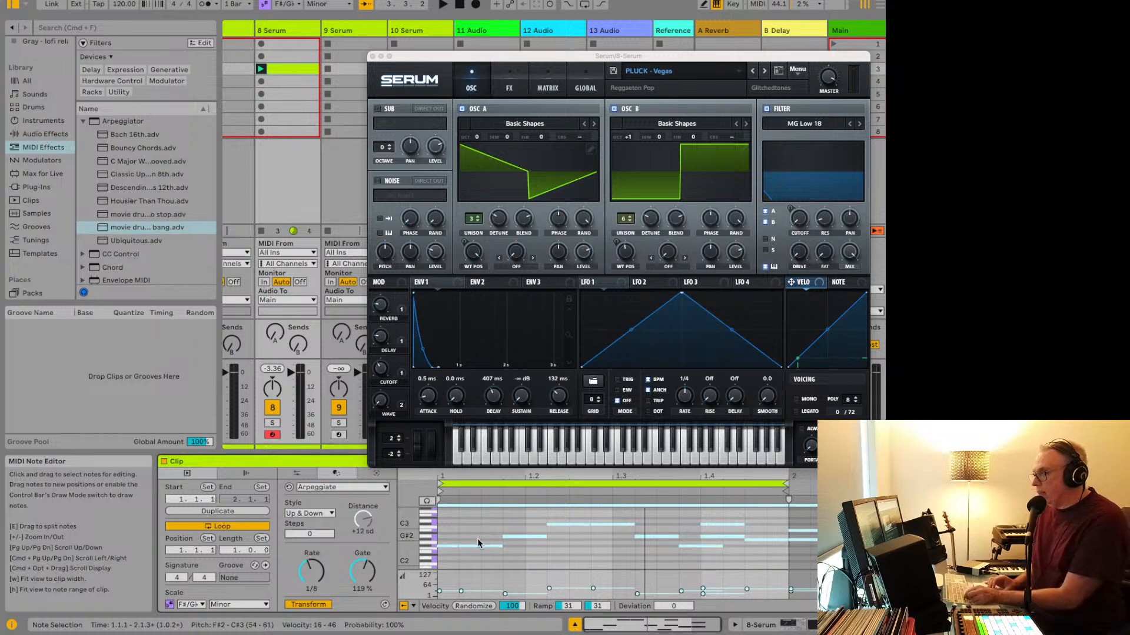
# Step: Undo the last note quantization, open the quantize settings for the clip's notes and close the Serum plug-in window
pyautogui.press('super+z')
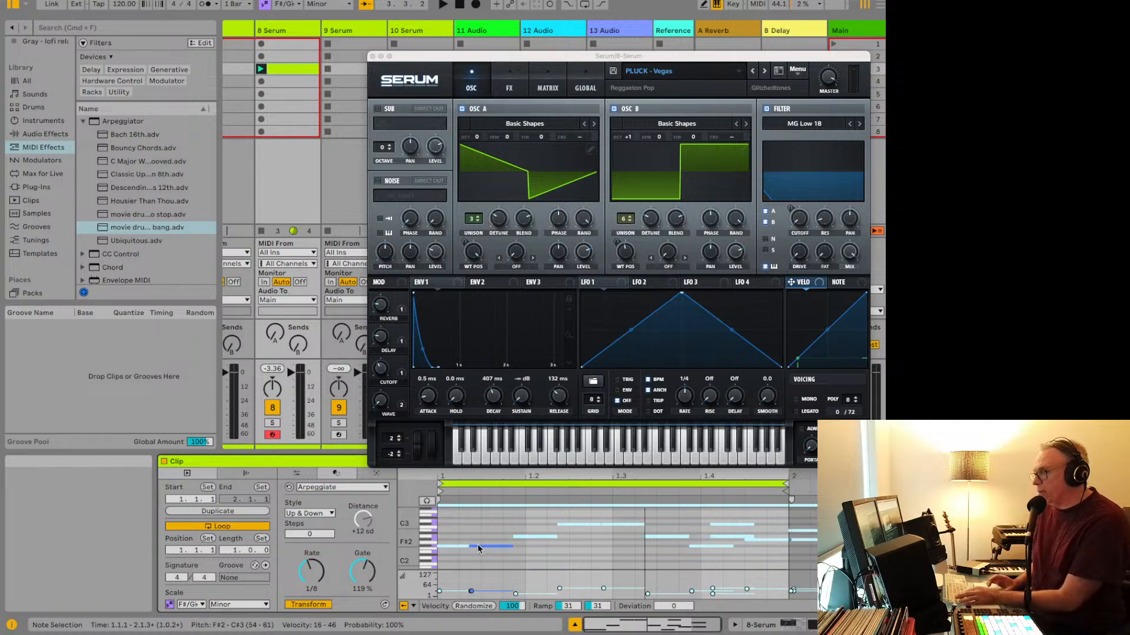
pyautogui.rightClick(484, 544)
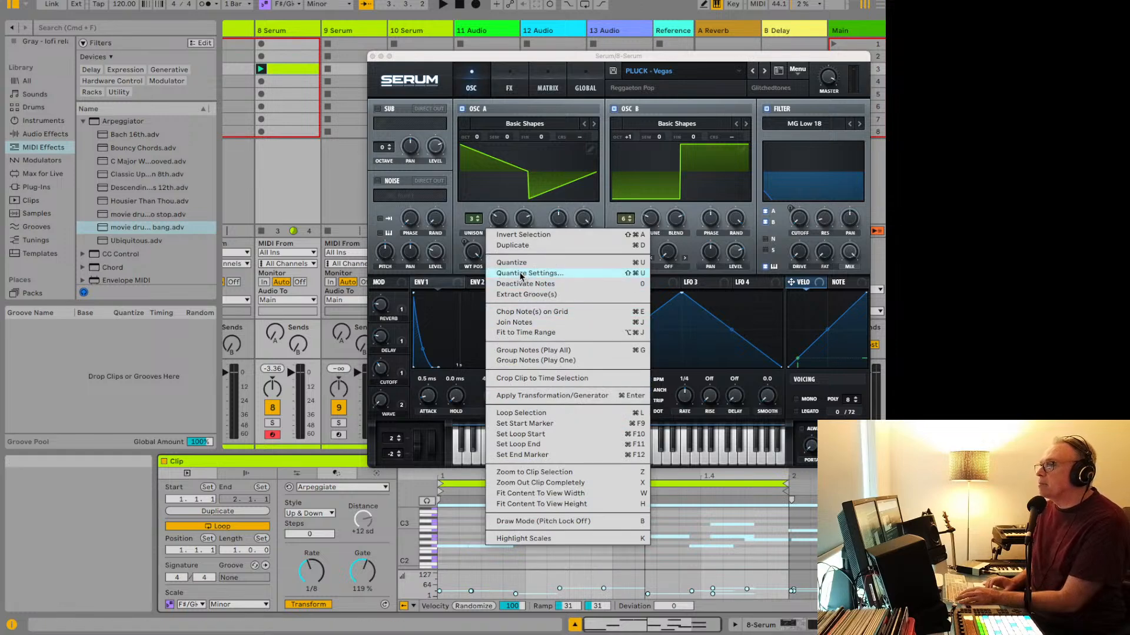
pyautogui.click(580, 273)
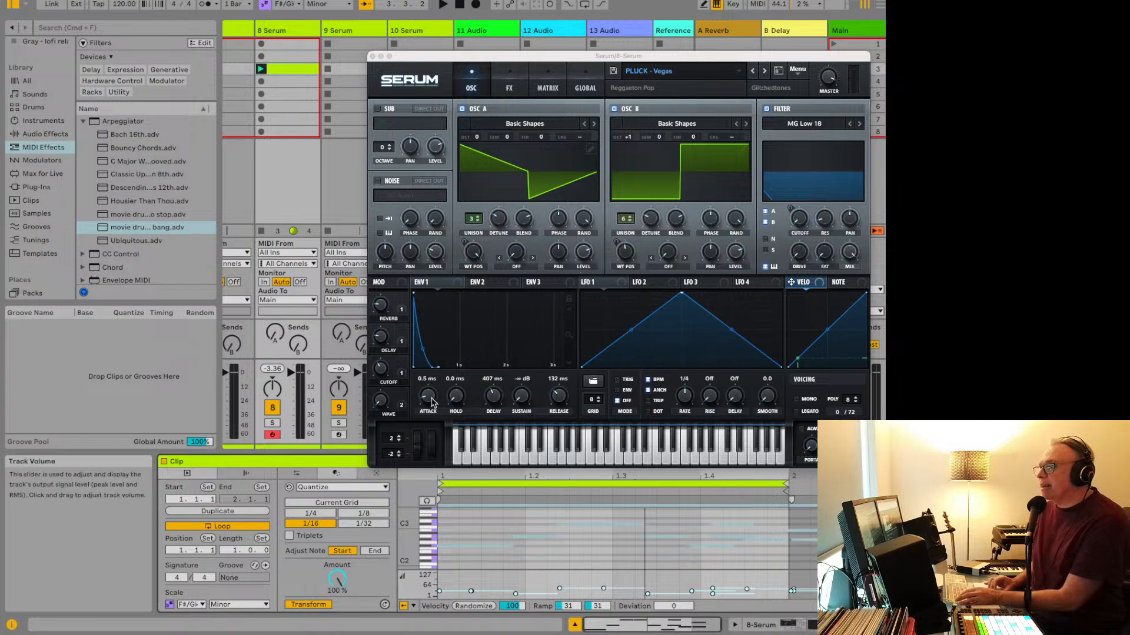
pyautogui.click(372, 57)
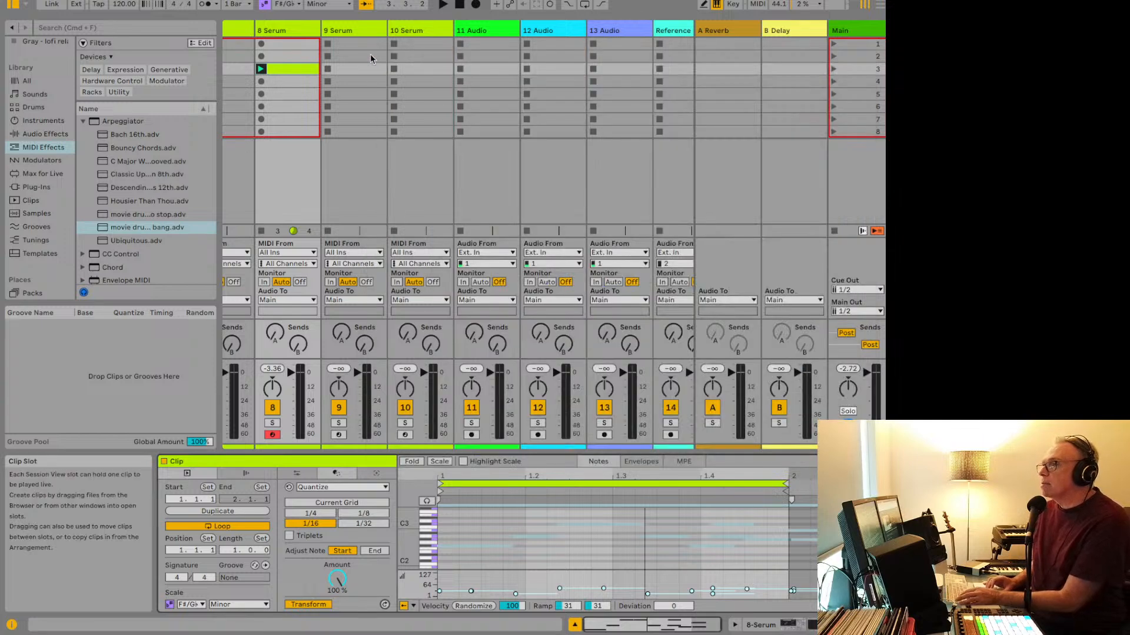
# Step: Look through the note commands, including Quantize Settings, and the application's playback and view options for quantizing the clip's notes
pyautogui.rightClick(577, 522)
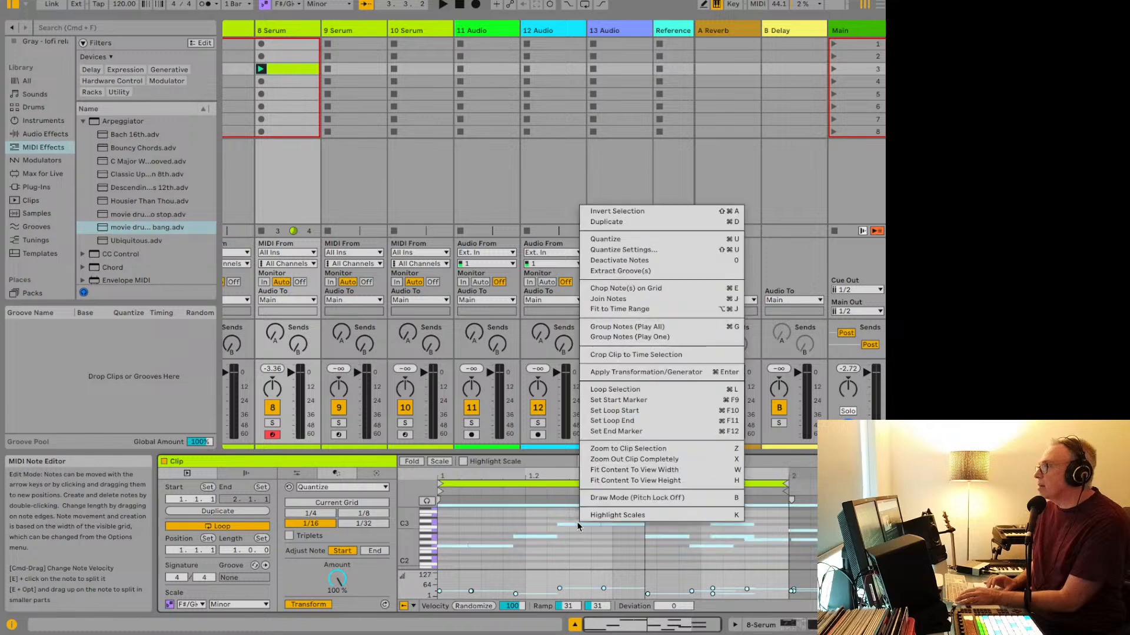
pyautogui.click(154, 0)
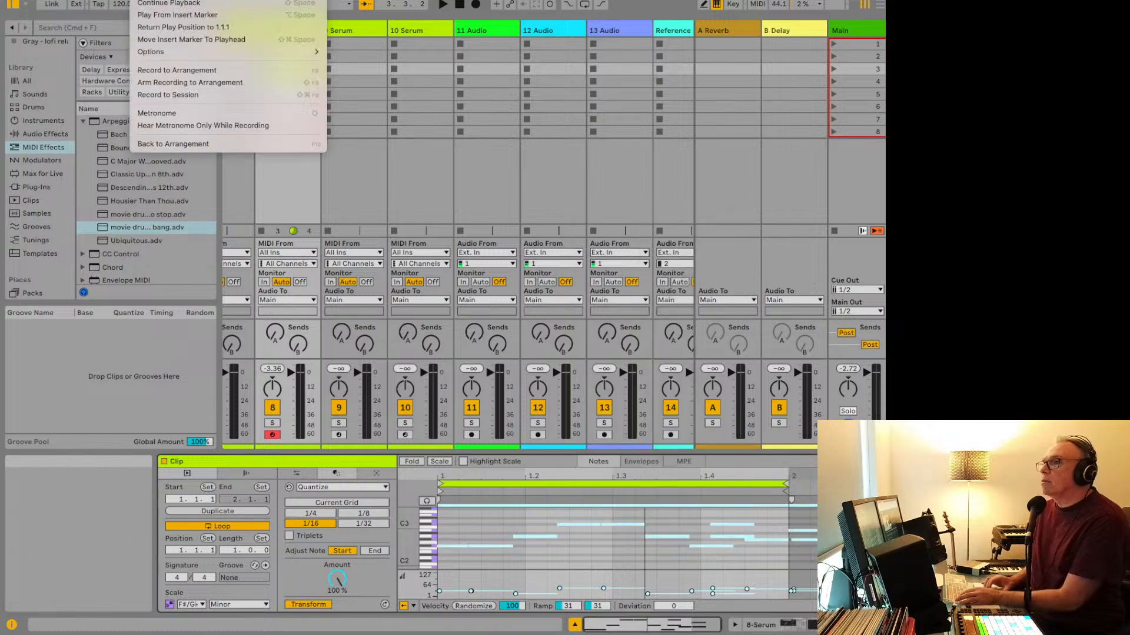
pyautogui.click(142, 2)
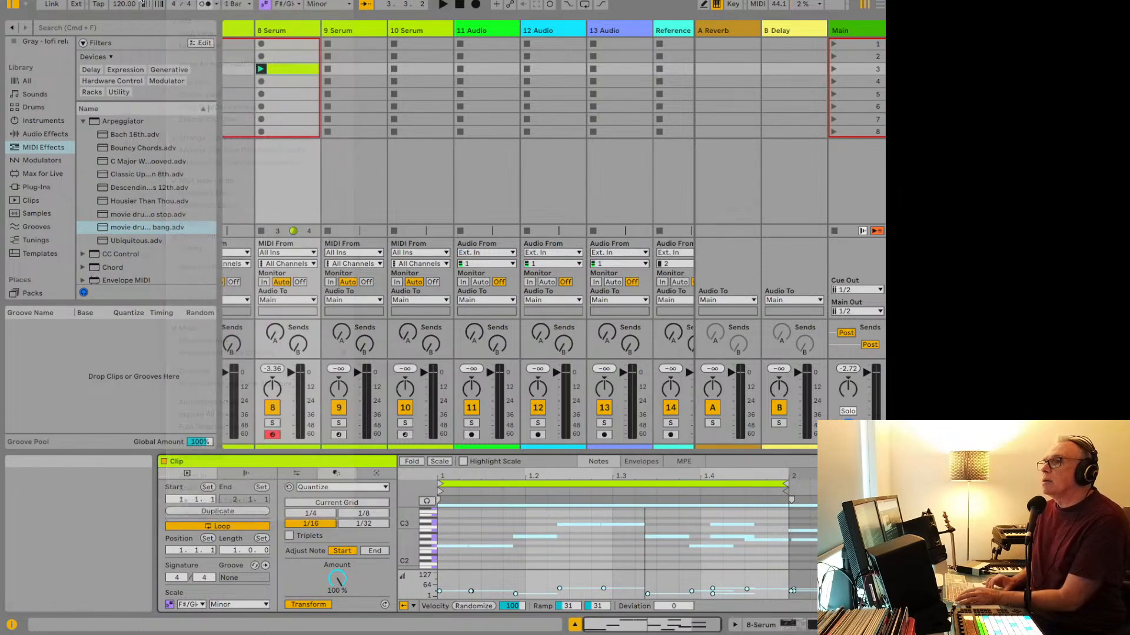
pyautogui.click(215, 0)
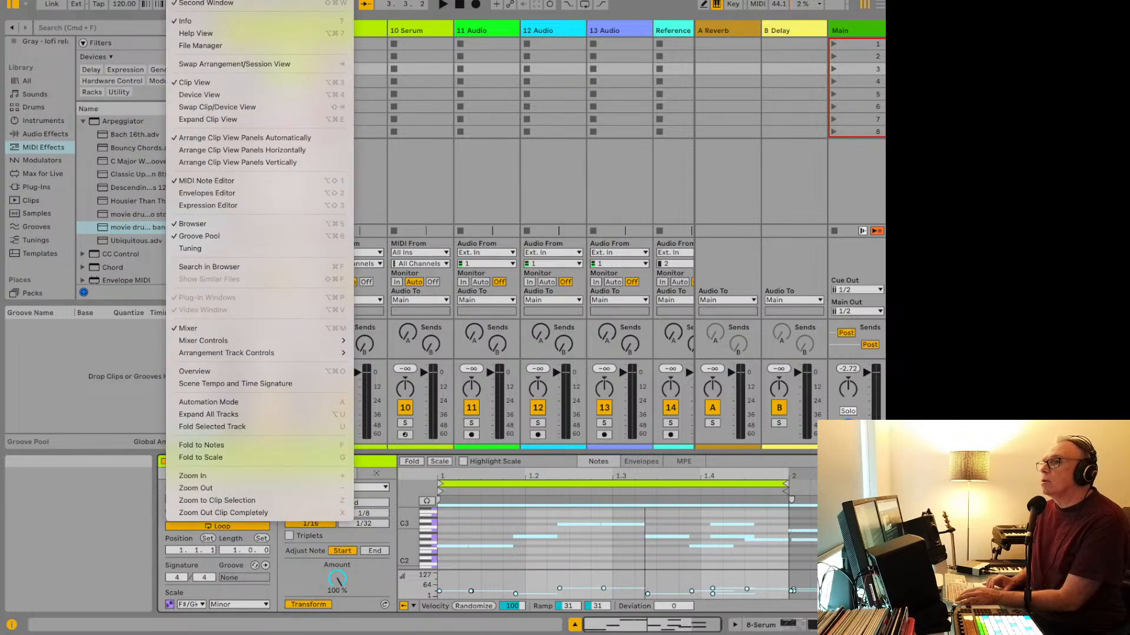
pyautogui.click(190, 3)
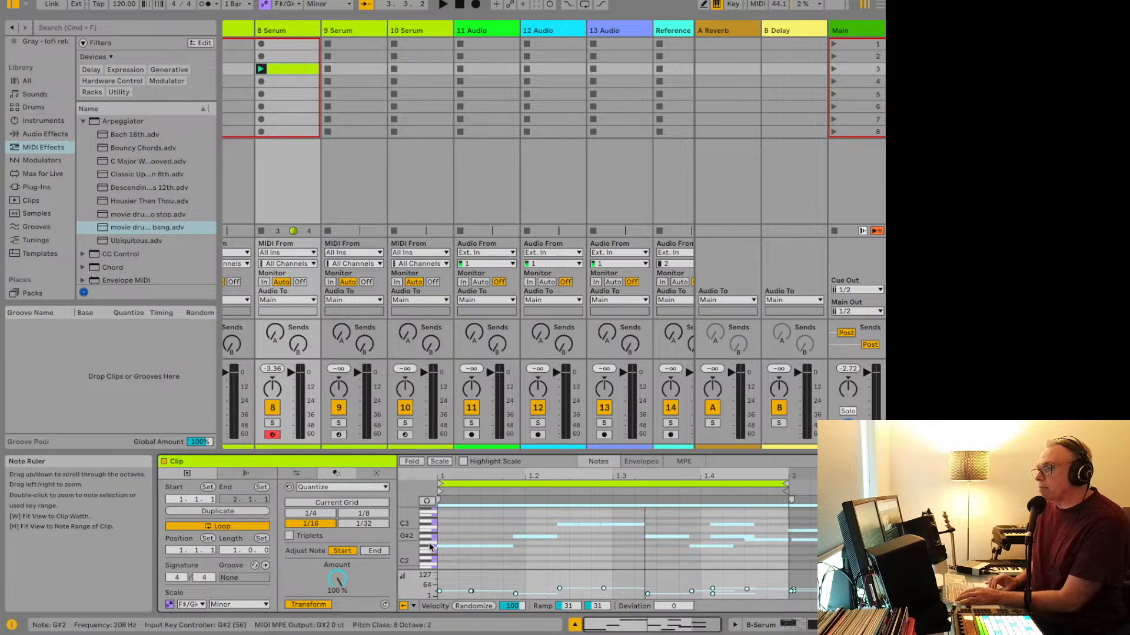
pyautogui.rightClick(457, 549)
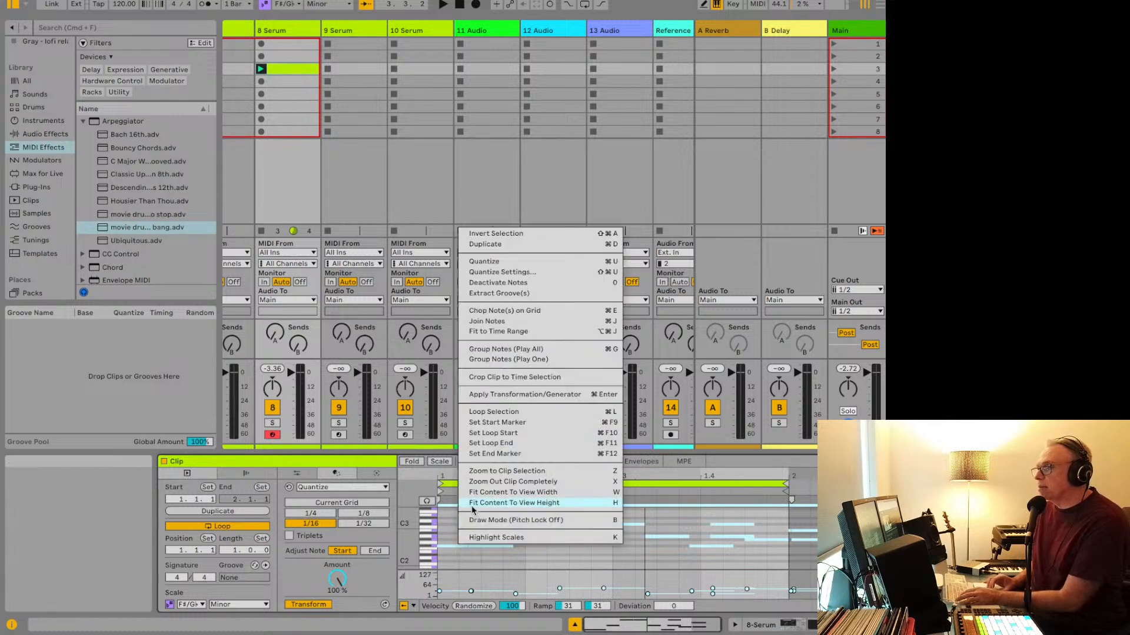
pyautogui.click(495, 280)
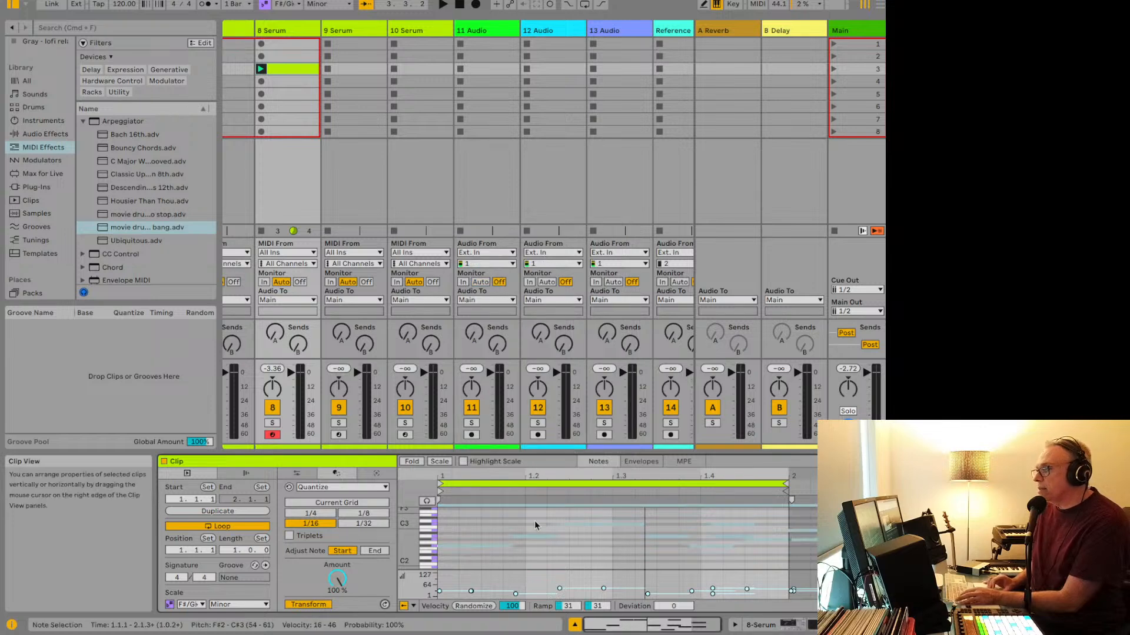
pyautogui.click(464, 547)
pyautogui.moveTo(464, 549); pyautogui.dragTo(483, 549)
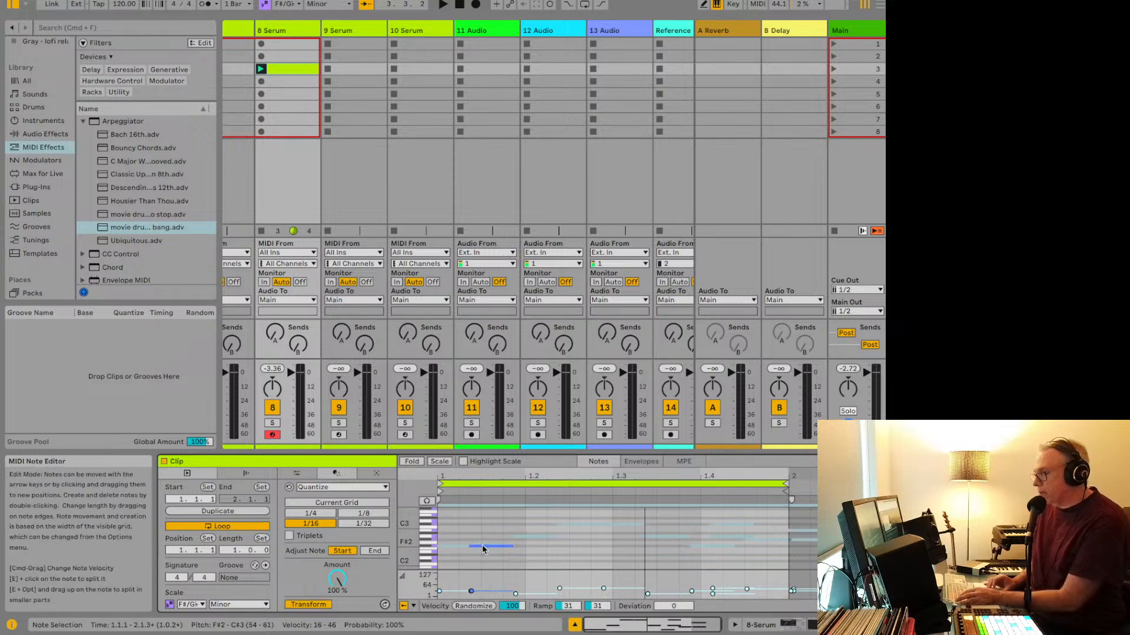
pyautogui.rightClick(481, 550)
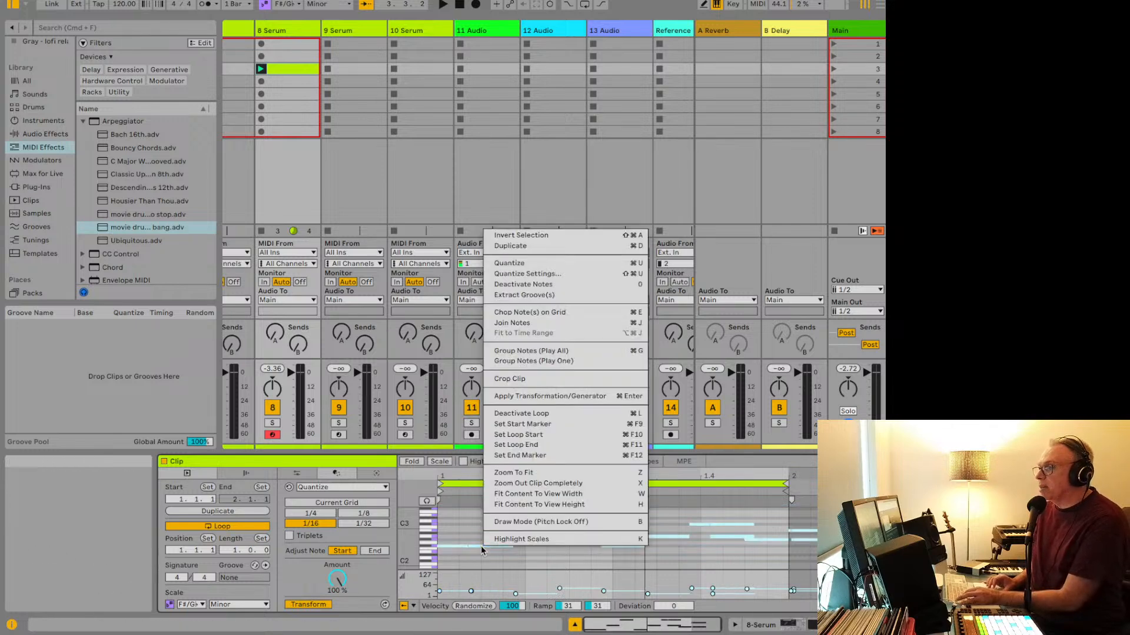
pyautogui.click(481, 546)
pyautogui.rightClick(479, 544)
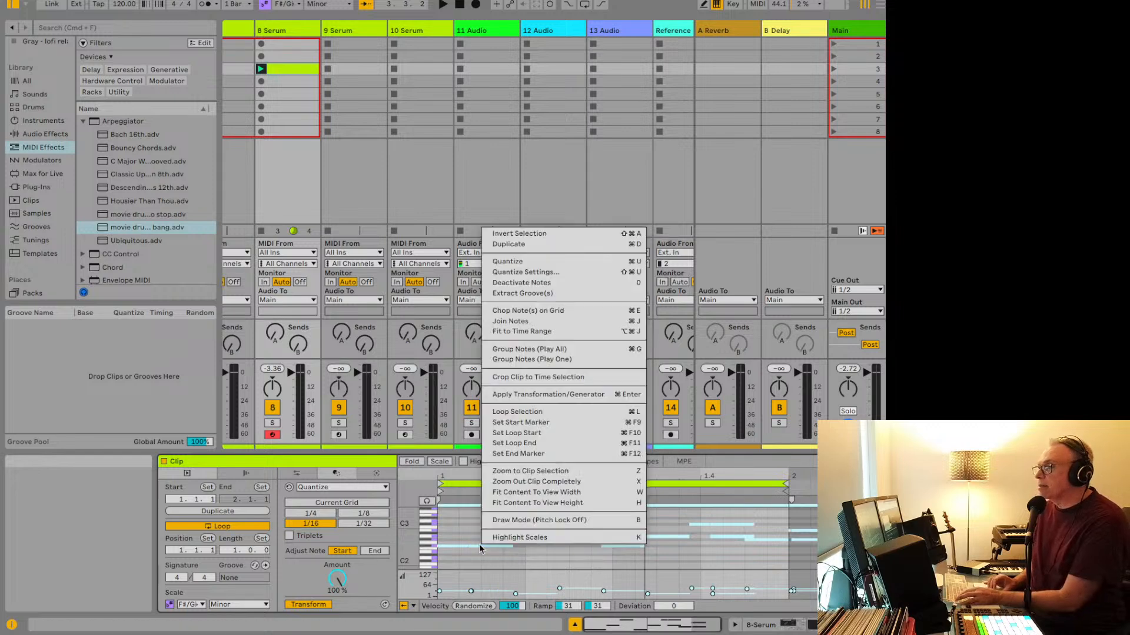
pyautogui.click(527, 279)
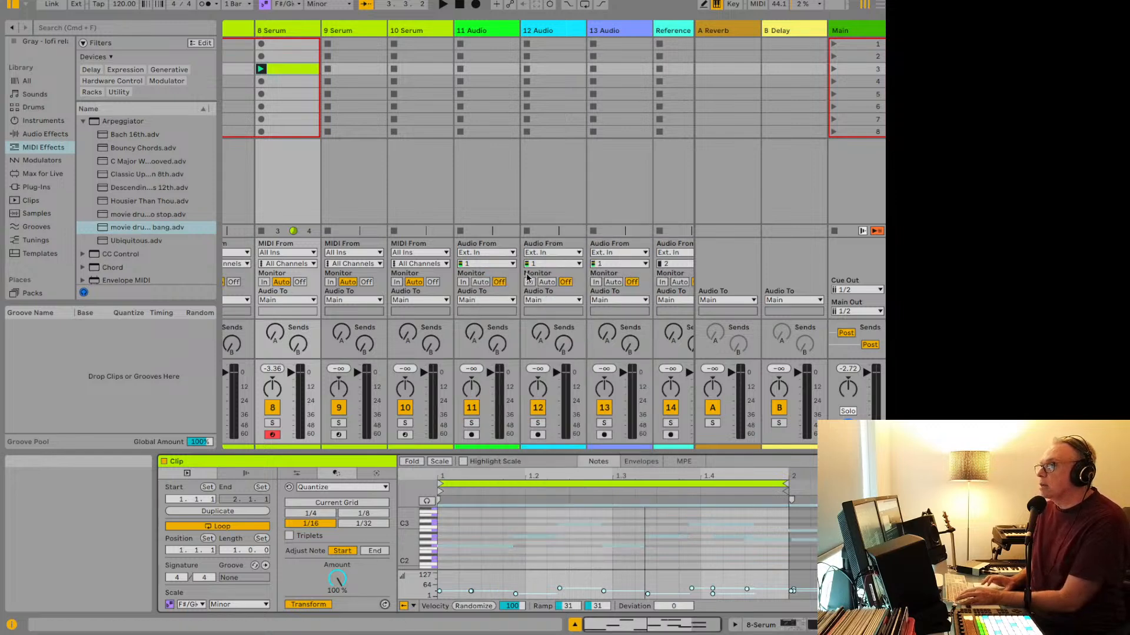
# Step: Undo the latest note change, redo the Arpeggiate transformation and start playback
pyautogui.press('super+z')
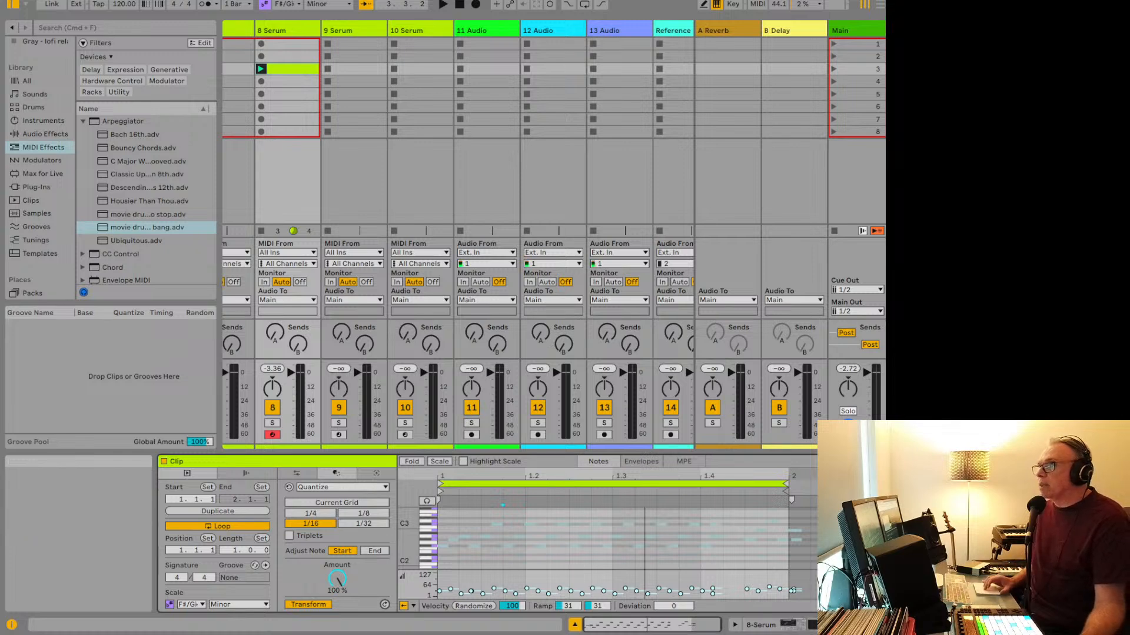
pyautogui.click(85, 1)
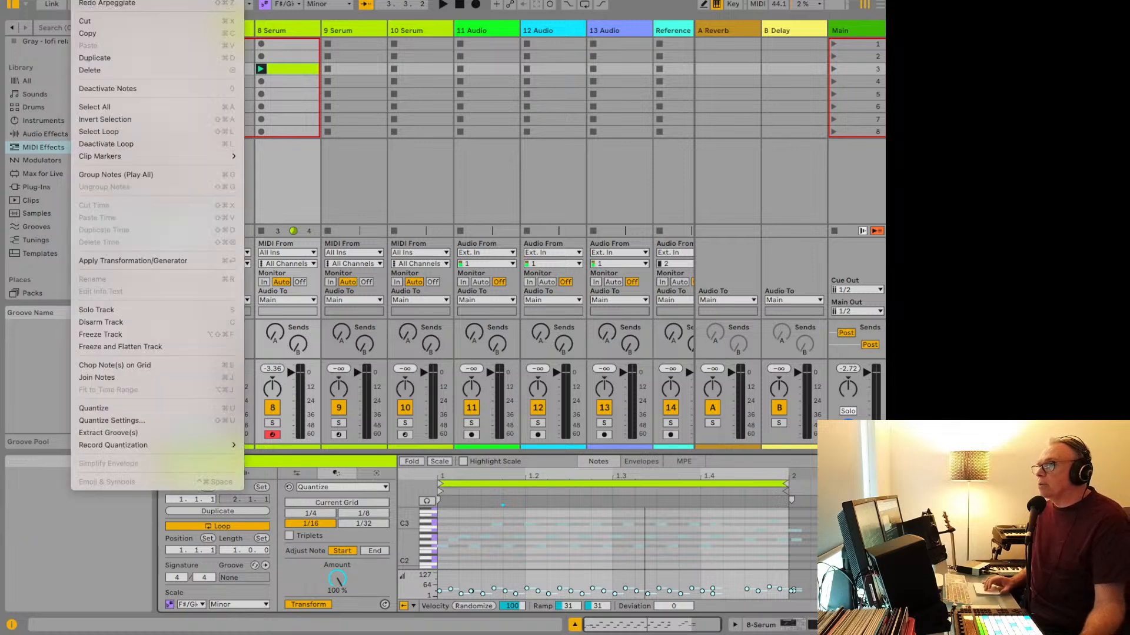
pyautogui.click(84, 3)
pyautogui.press('space')
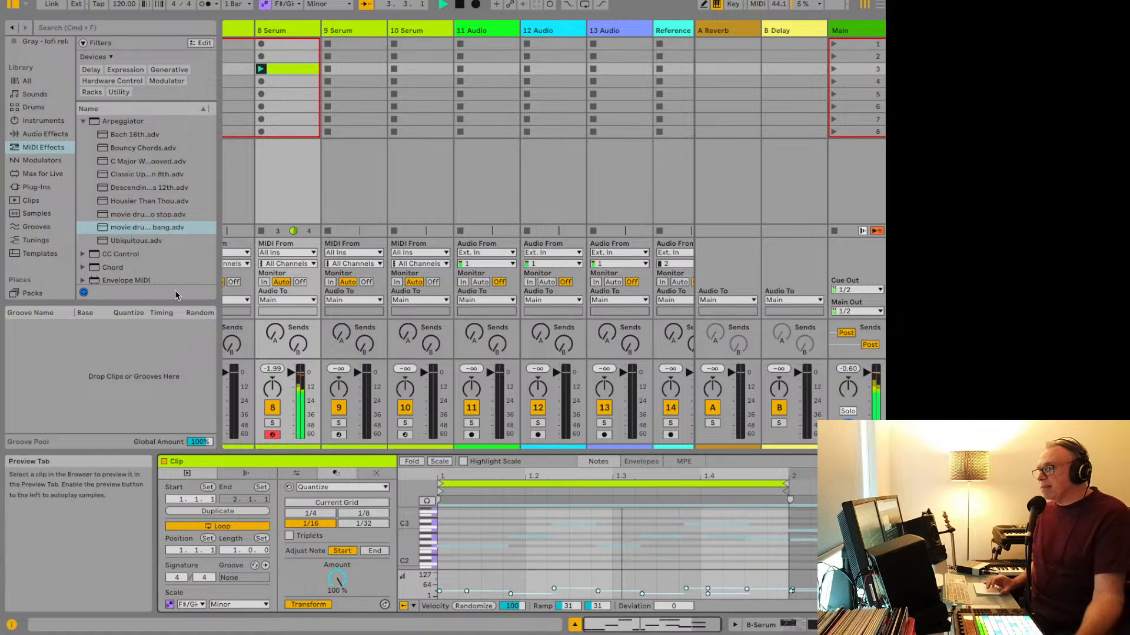
# Step: Switch the transformation to Recombine and stop playback
pyautogui.click(330, 487)
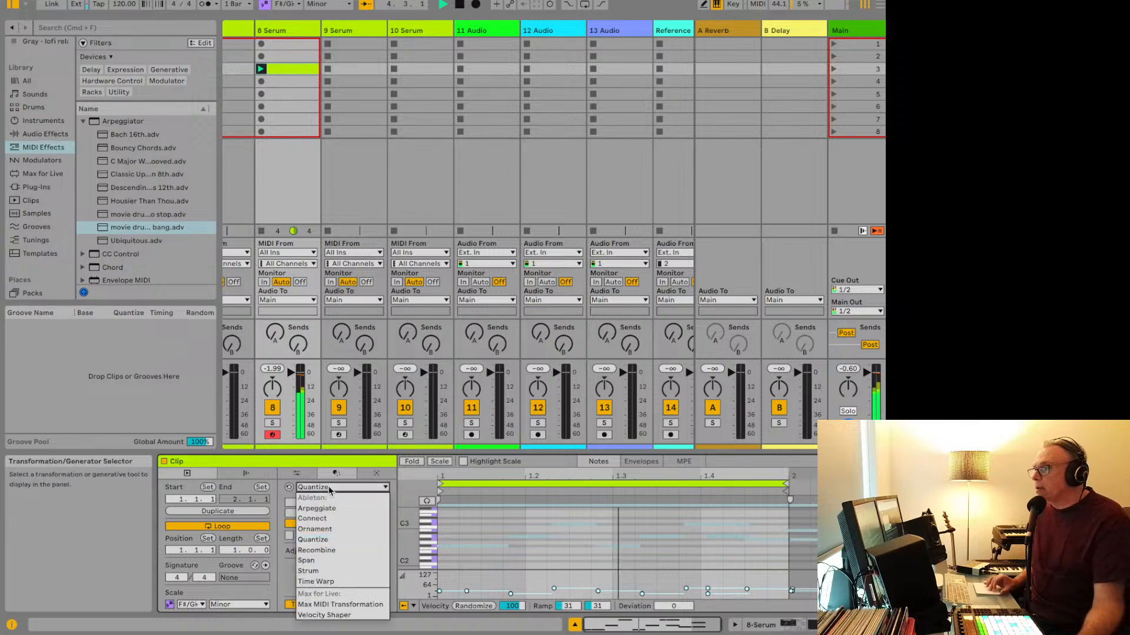
pyautogui.click(313, 550)
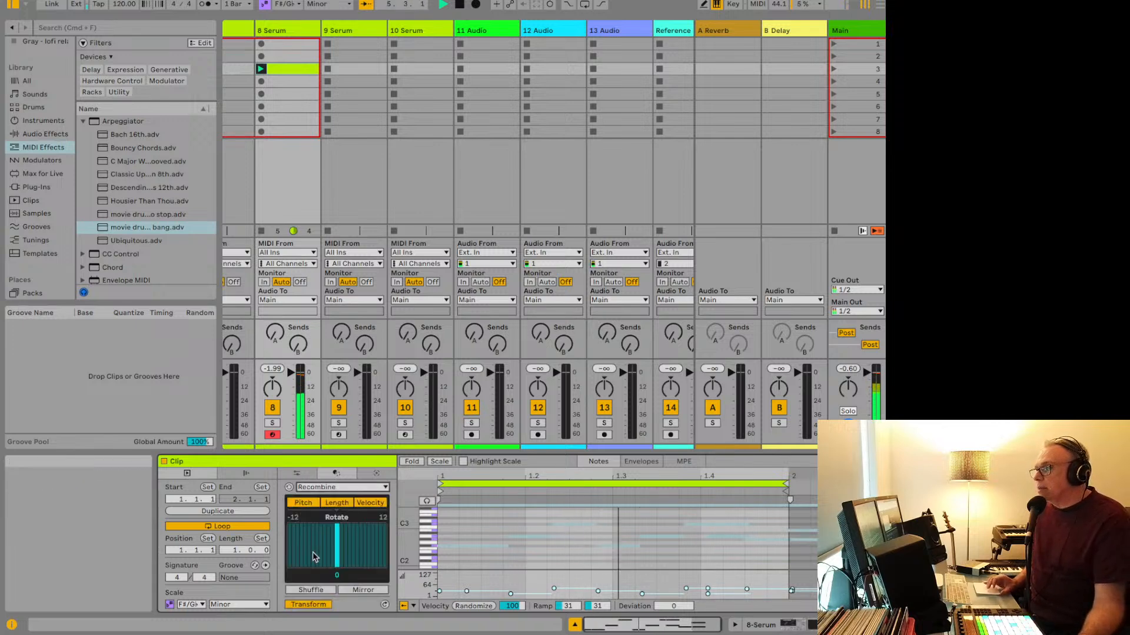
pyautogui.press('space')
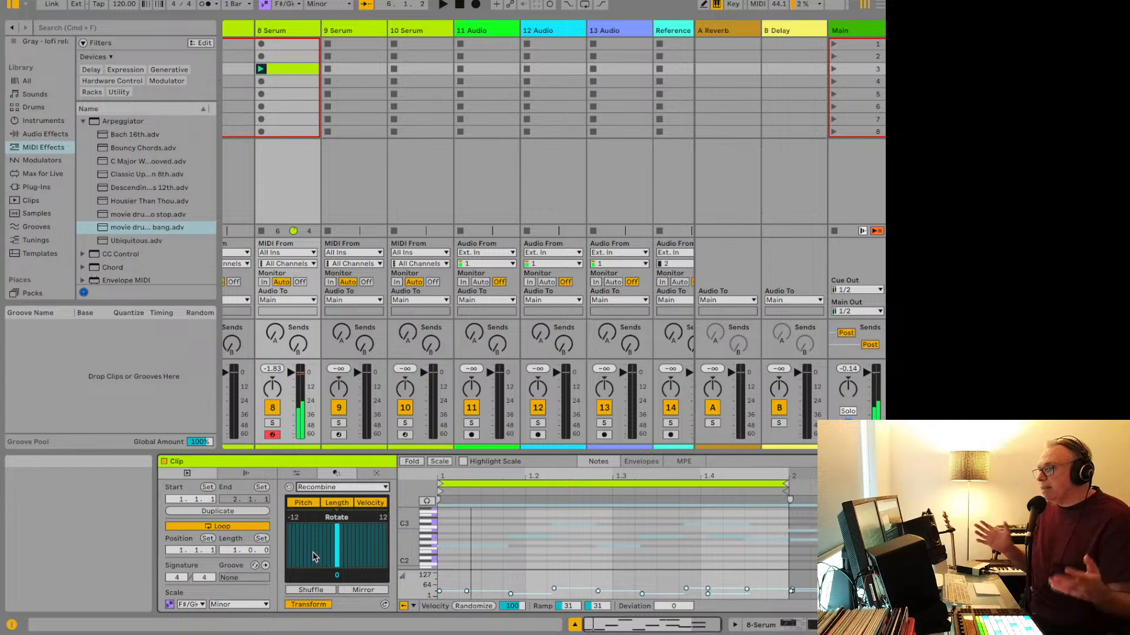
# Step: Switch the transformation to Ornament, enable Grace notes and play the clip
pyautogui.click(321, 488)
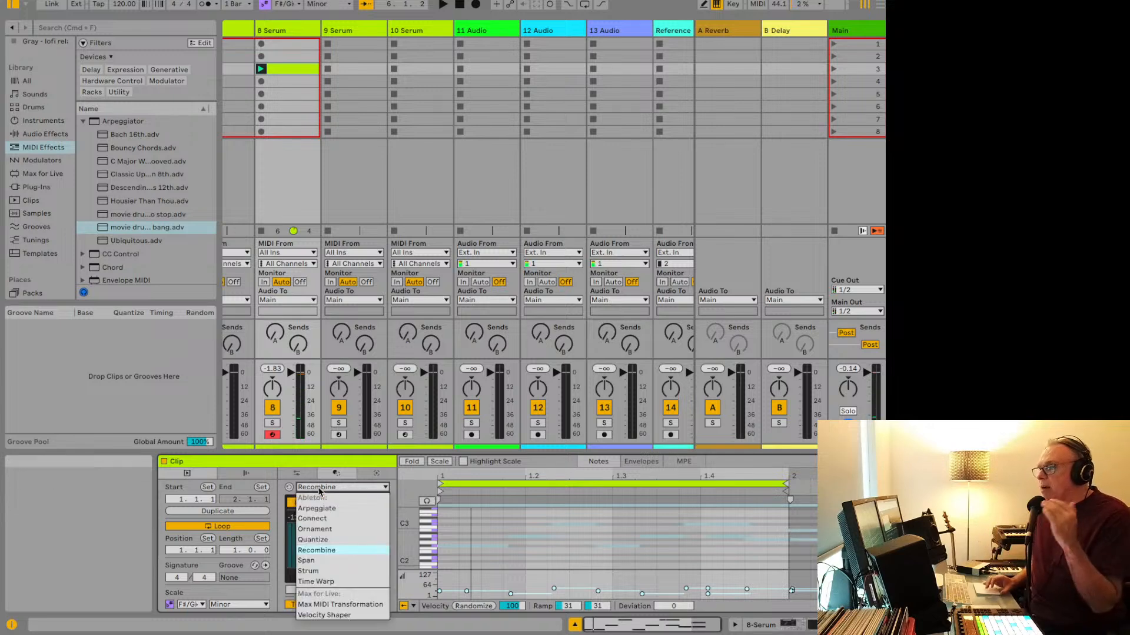
pyautogui.click(314, 529)
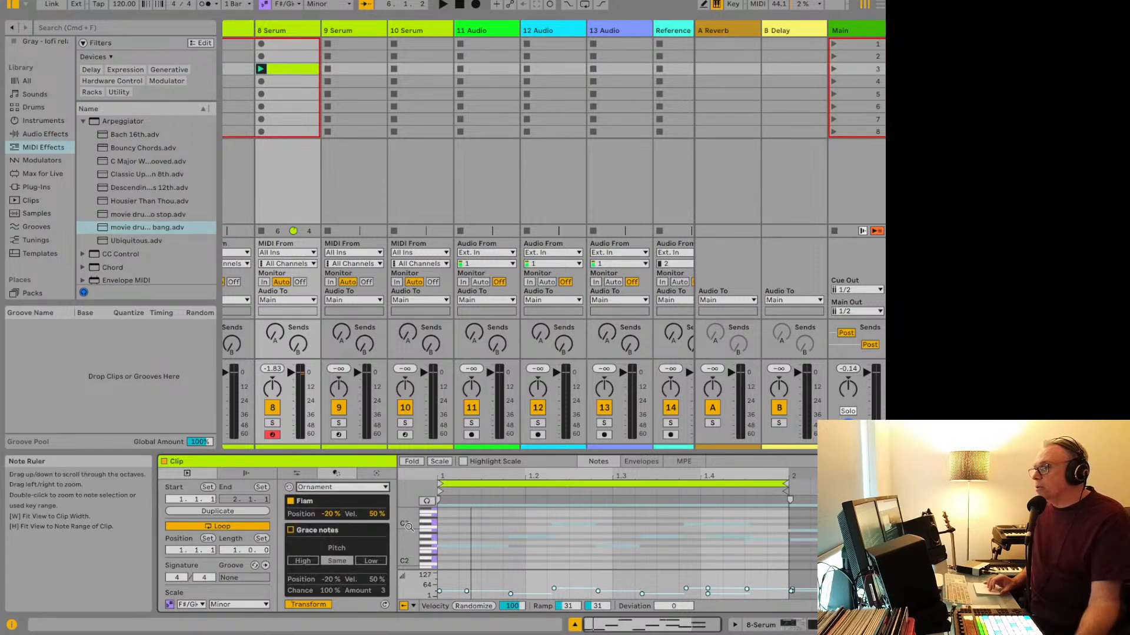
pyautogui.click(290, 531)
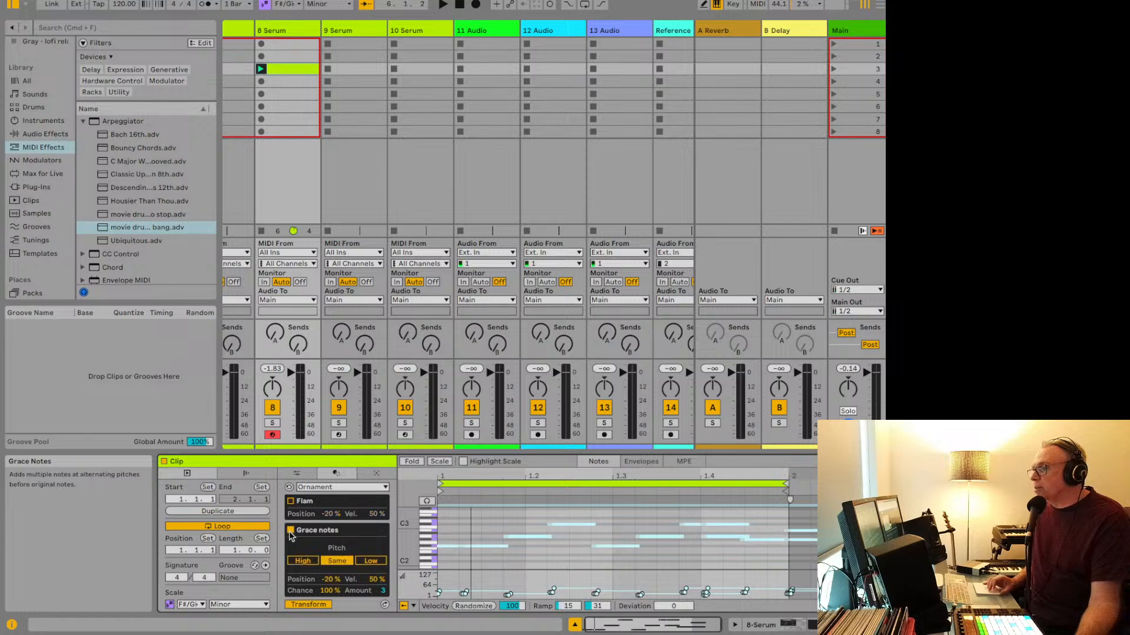
pyautogui.press('space')
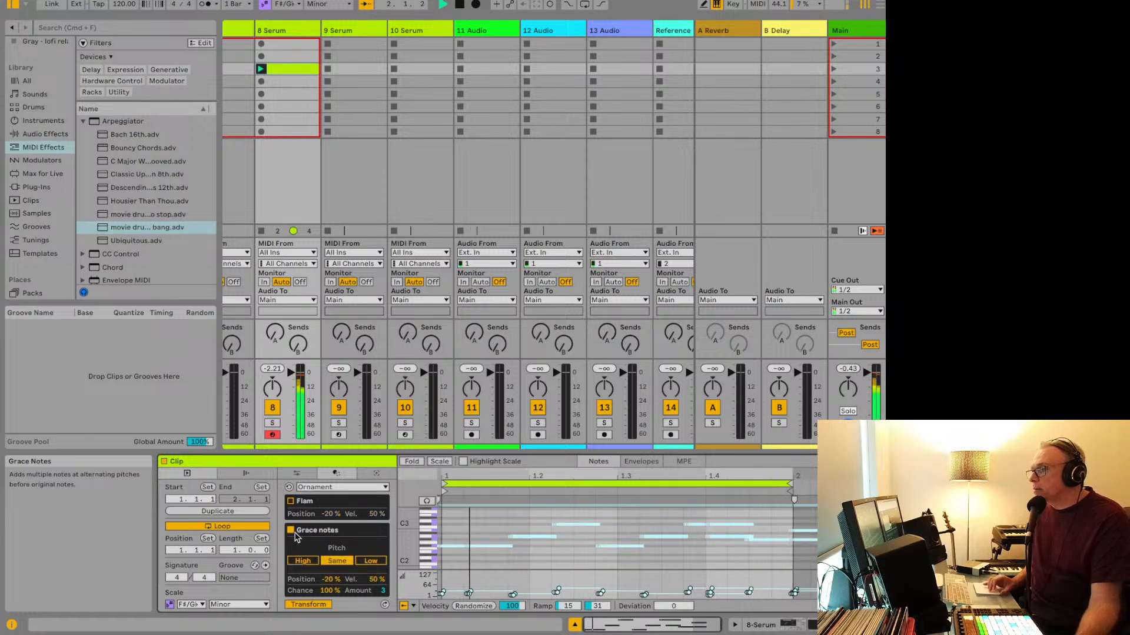
# Step: Switch the ornament to Flam, set its position to -16% and stop playback after listening
pyautogui.click(290, 502)
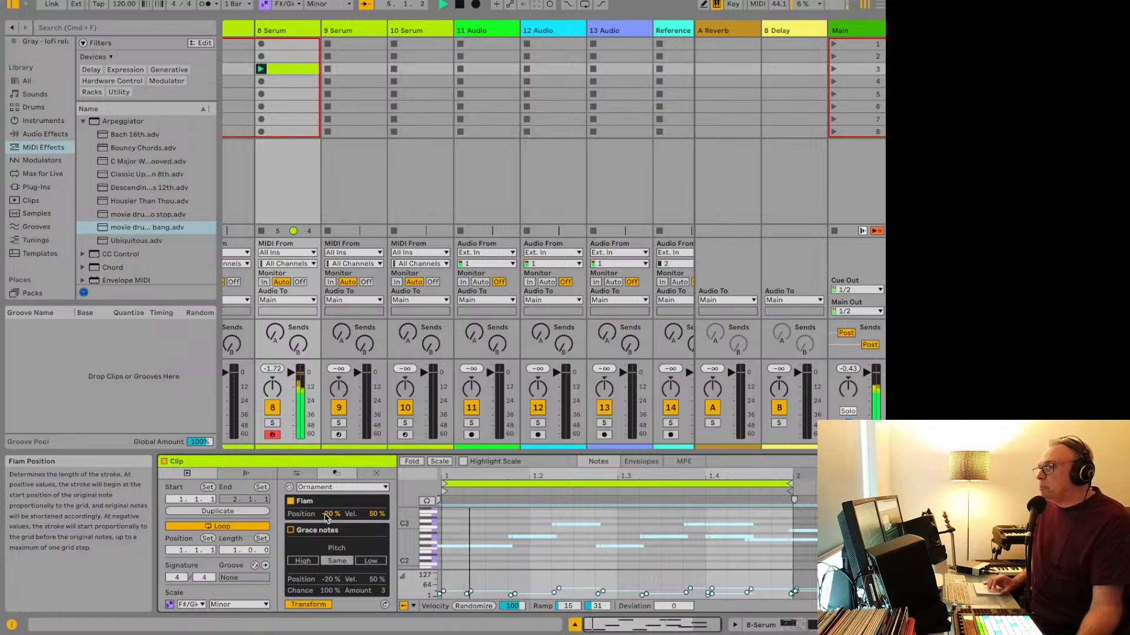
pyautogui.moveTo(326, 518); pyautogui.dragTo(331, 509)
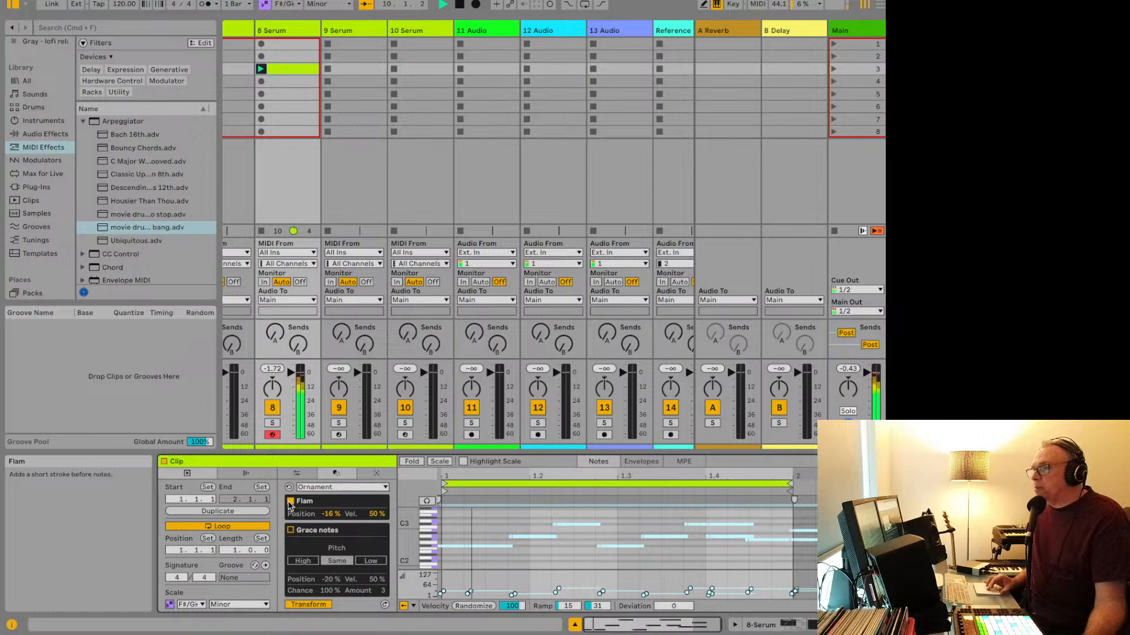
pyautogui.press('space')
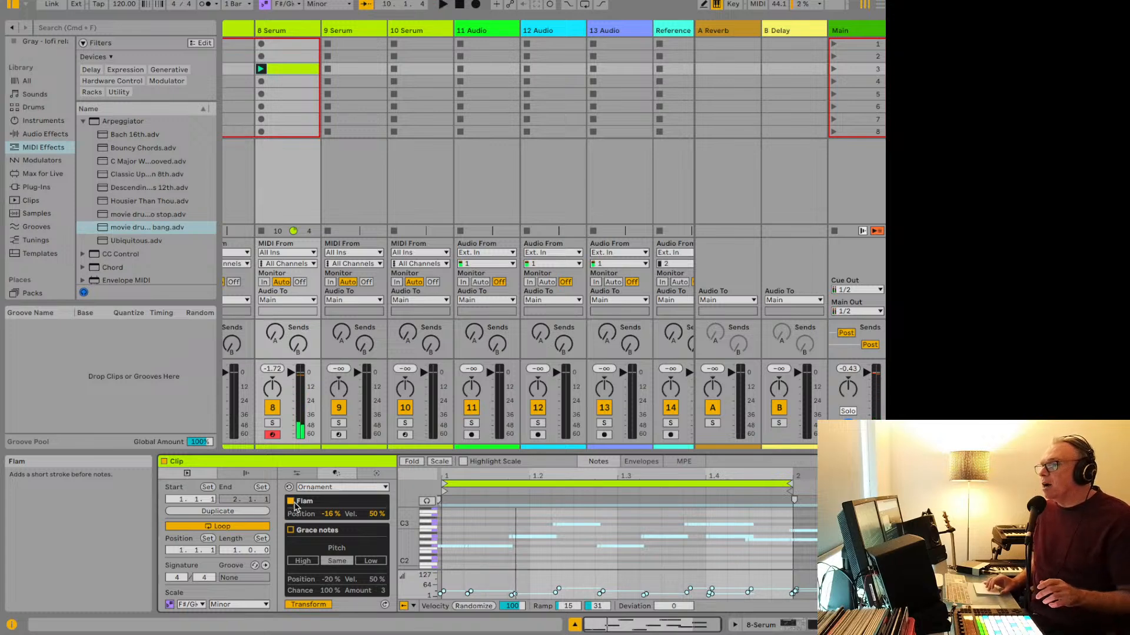
# Step: Compare Grace notes with Flam at a position of about -28% during playback, and finish with Grace notes enabled and playback stopped
pyautogui.click(291, 530)
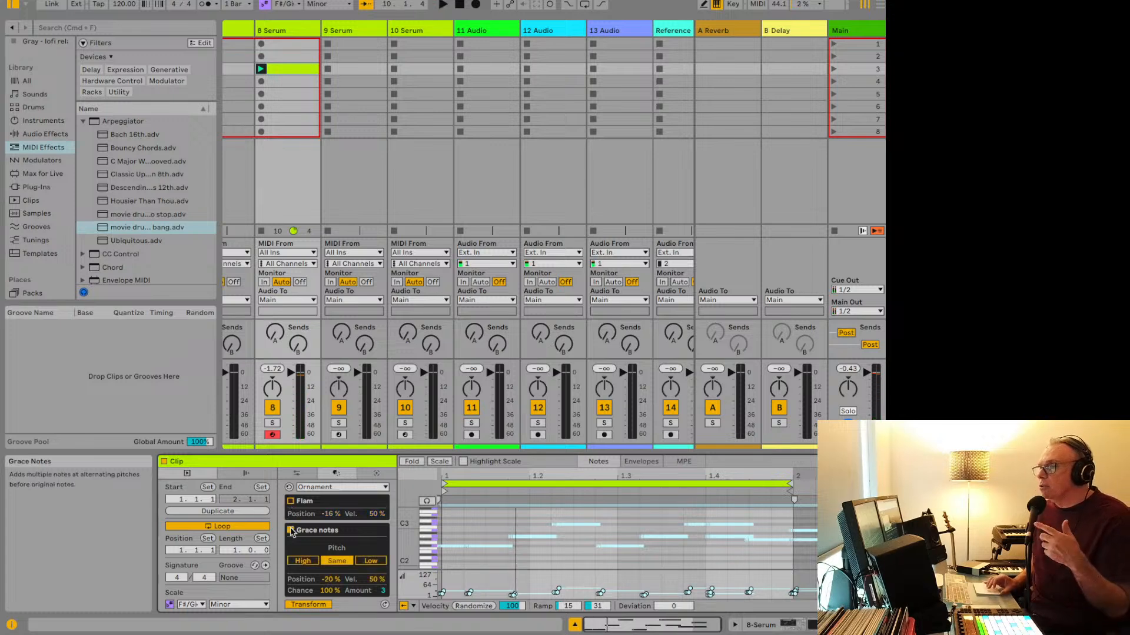
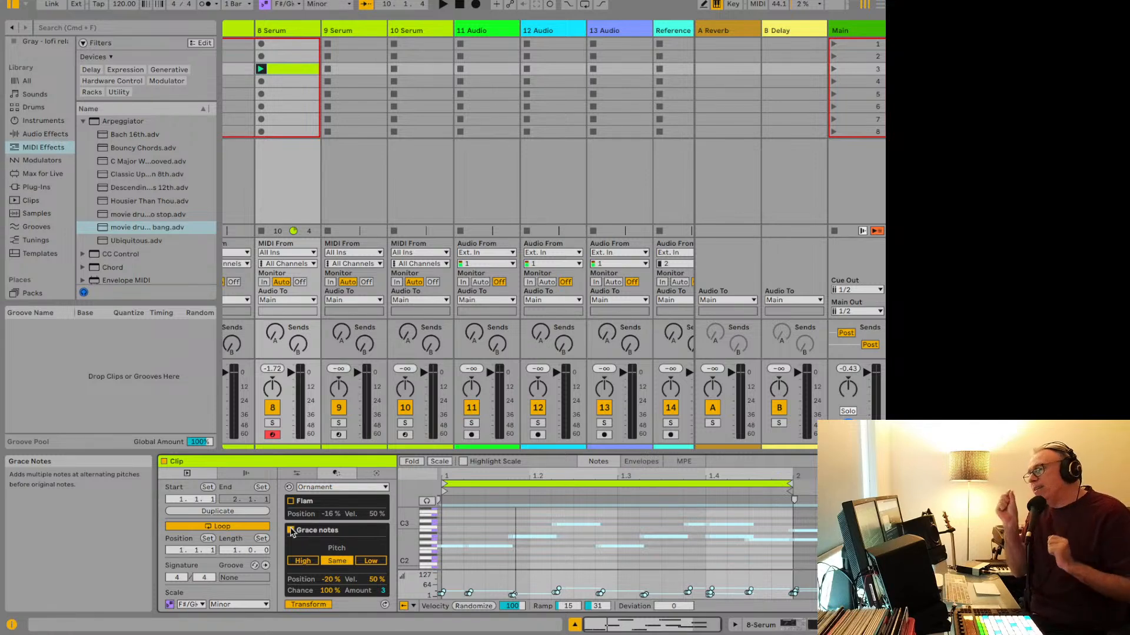
pyautogui.press('space')
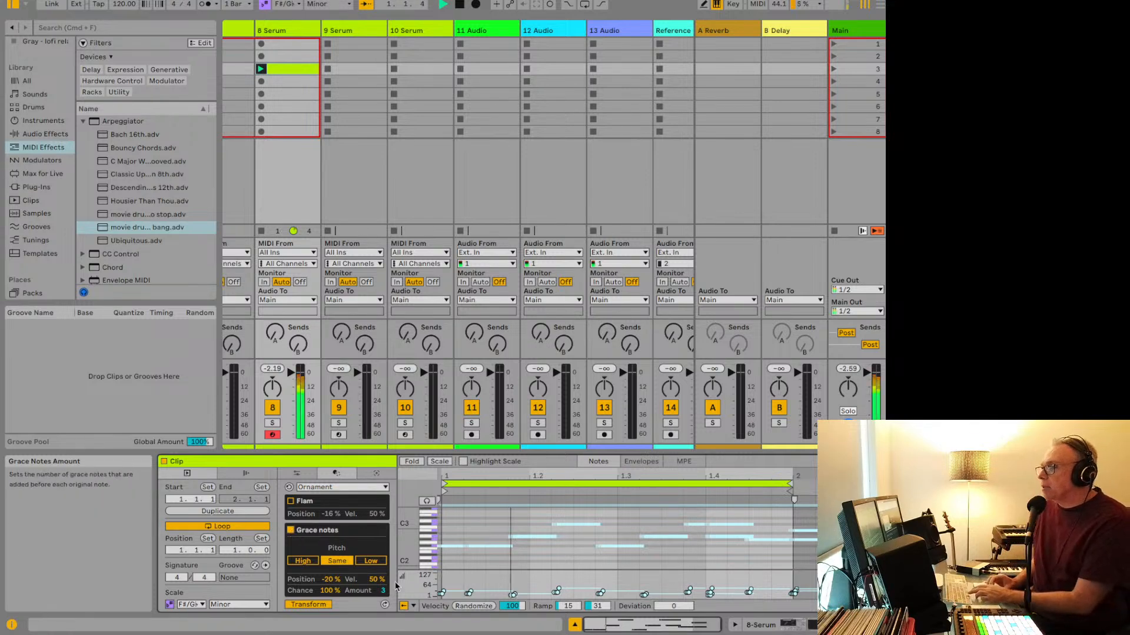
pyautogui.click(290, 501)
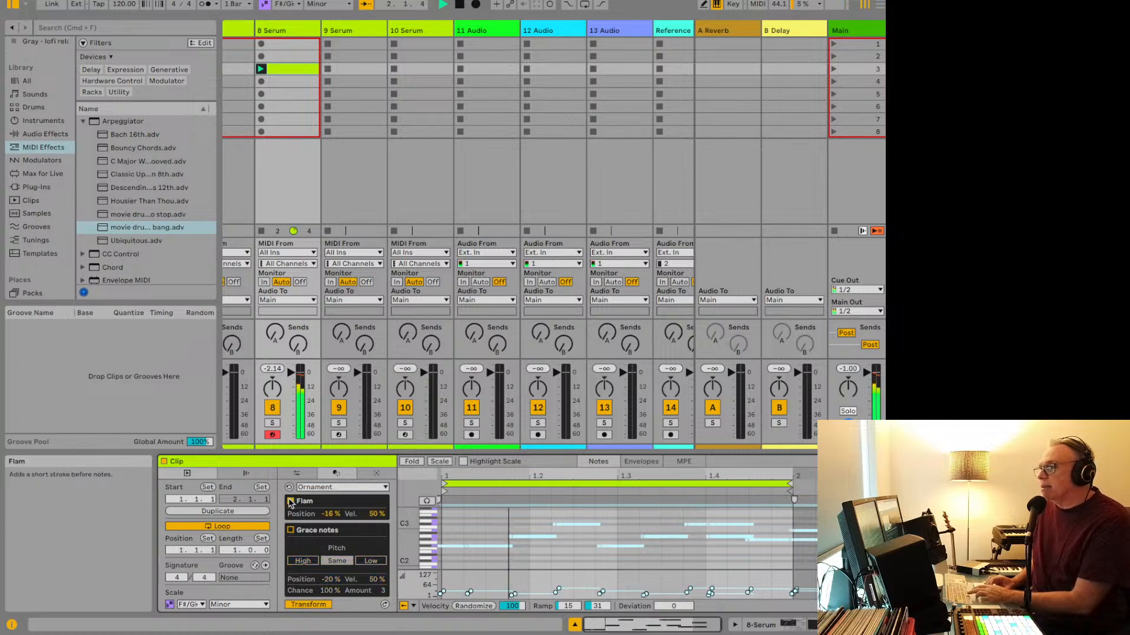
pyautogui.moveTo(331, 514)
pyautogui.mouseDown()
pyautogui.moveTo(330, 553)
pyautogui.moveTo(330, 510)
pyautogui.moveTo(331, 521)
pyautogui.mouseUp()
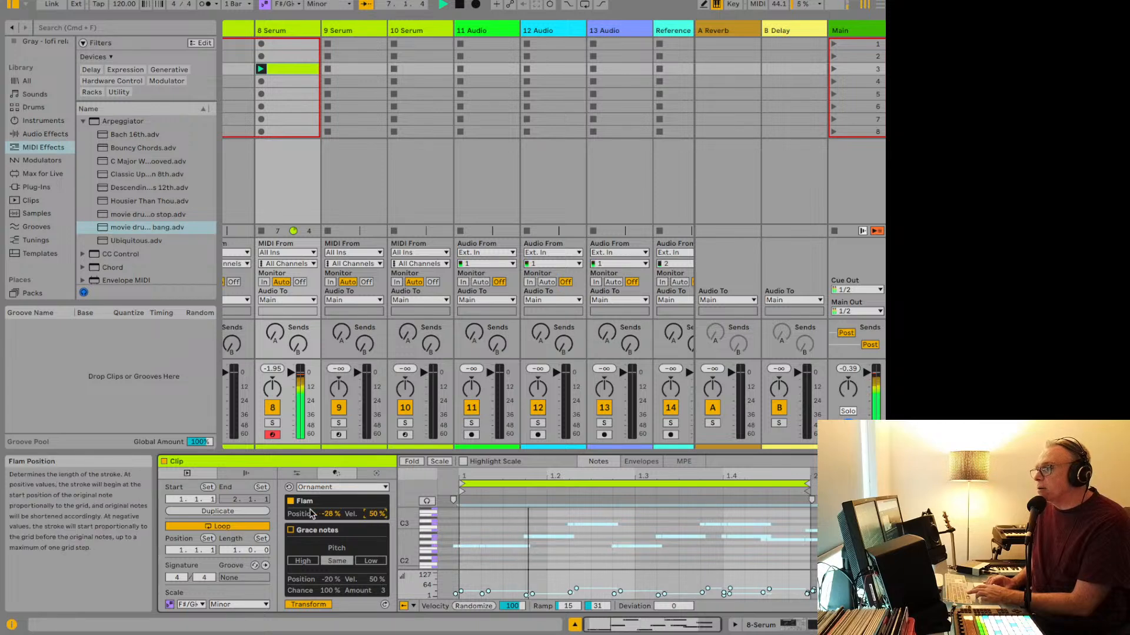
pyautogui.click(290, 531)
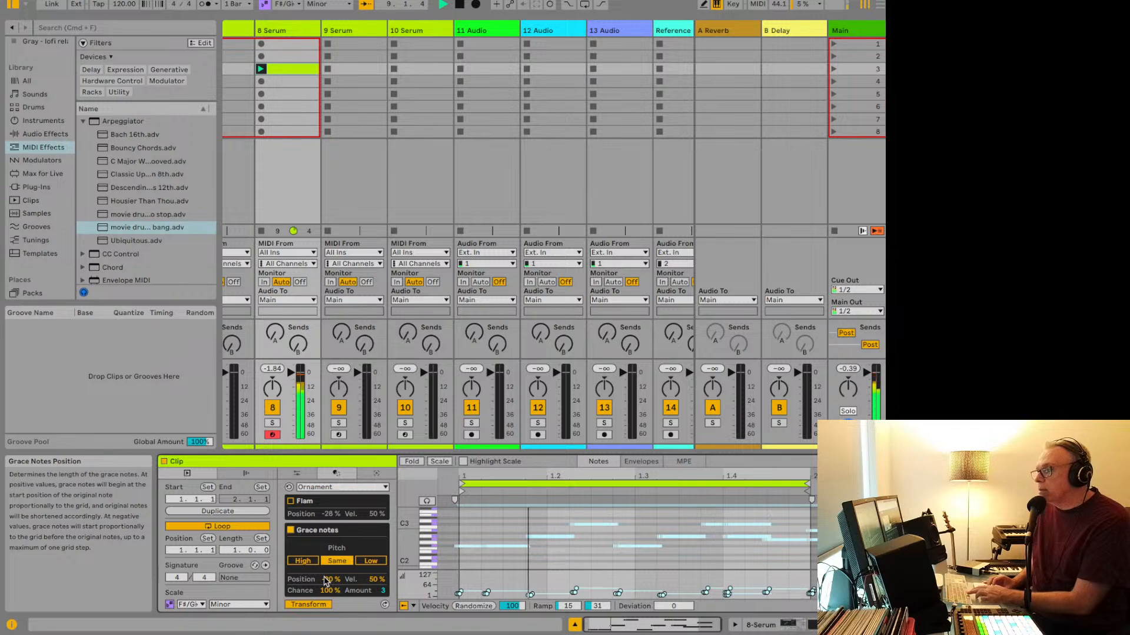
pyautogui.press('space')
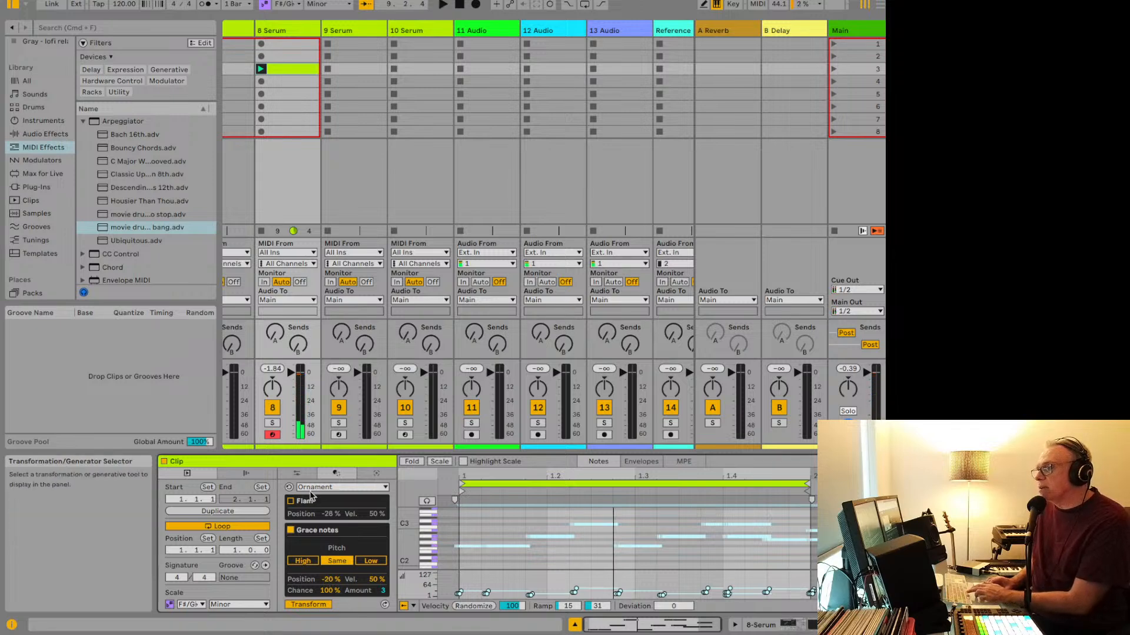
# Step: Reset the Ornament settings to their defaults, audition the clip with Flam, and switch the transformation off
pyautogui.click(288, 487)
pyautogui.press('space')
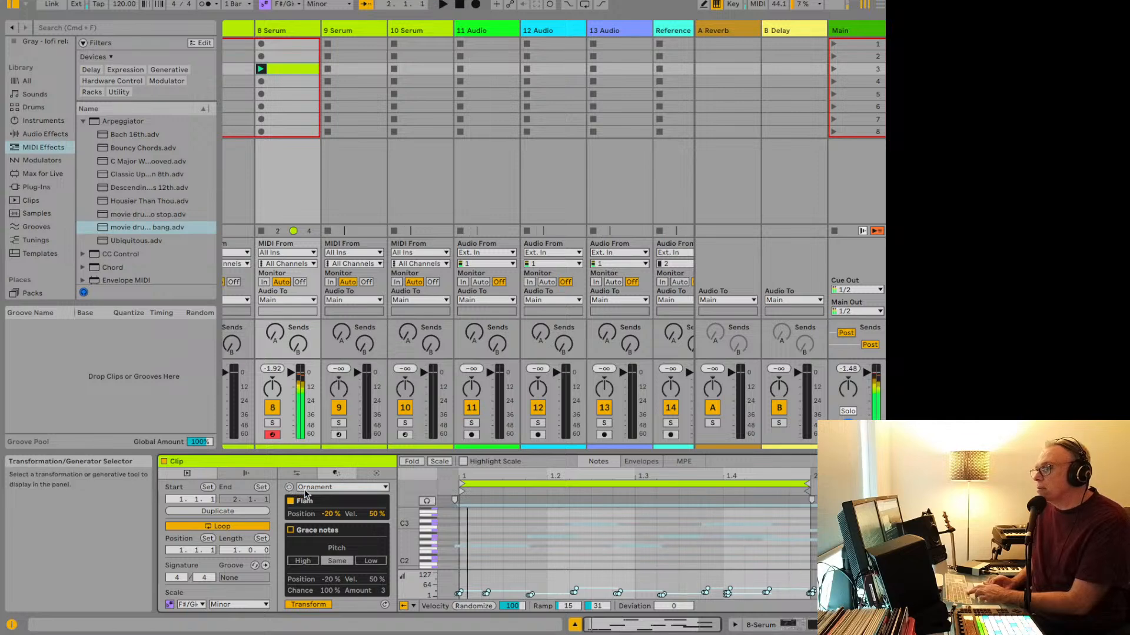
pyautogui.click(308, 605)
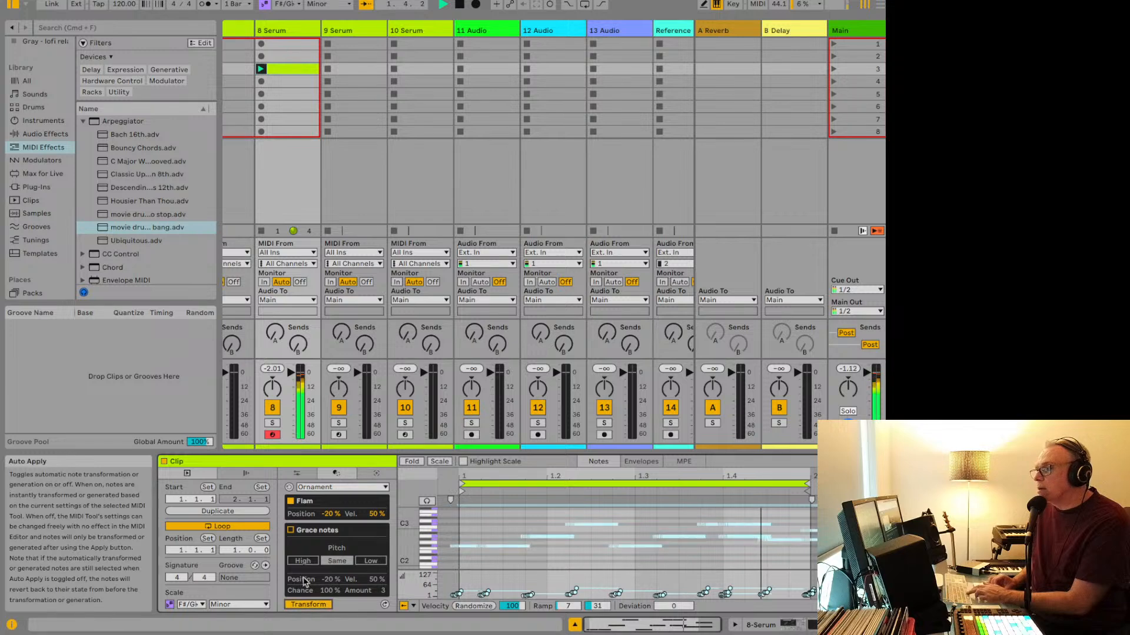
pyautogui.click(309, 606)
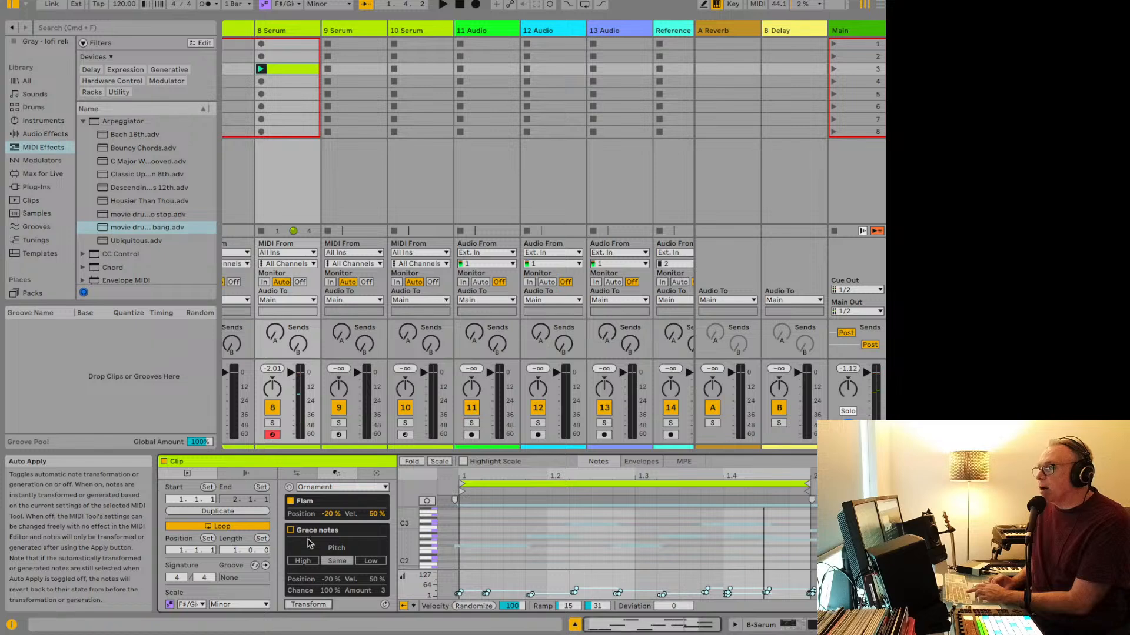
# Step: Try the Arpeggiate transformation on the clip during playback and switch it off again
pyautogui.click(320, 487)
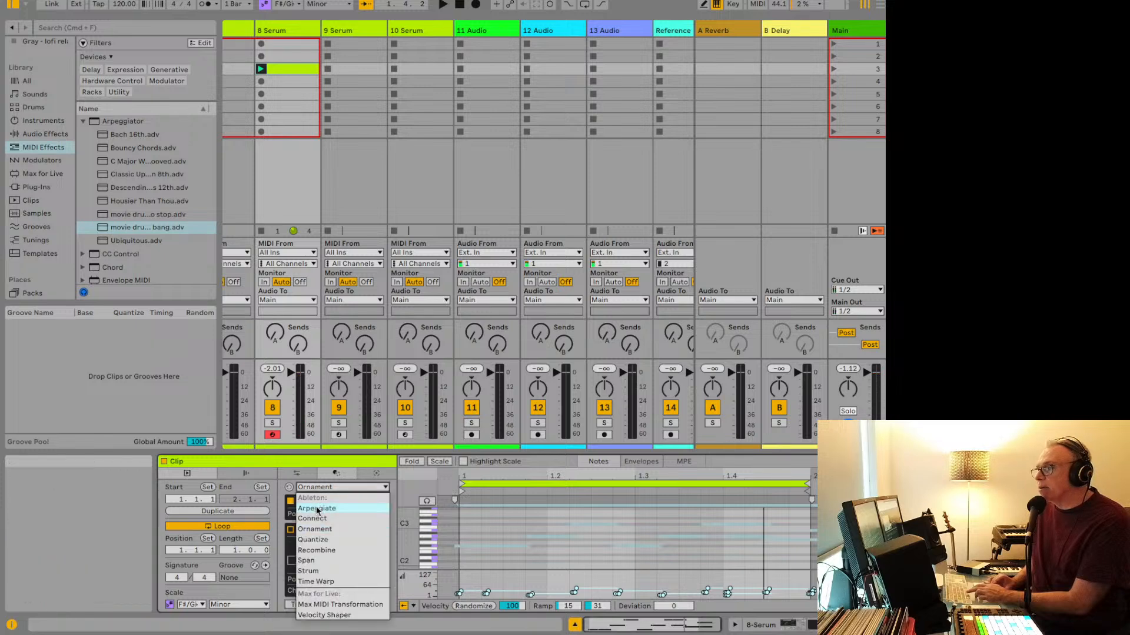
pyautogui.click(317, 509)
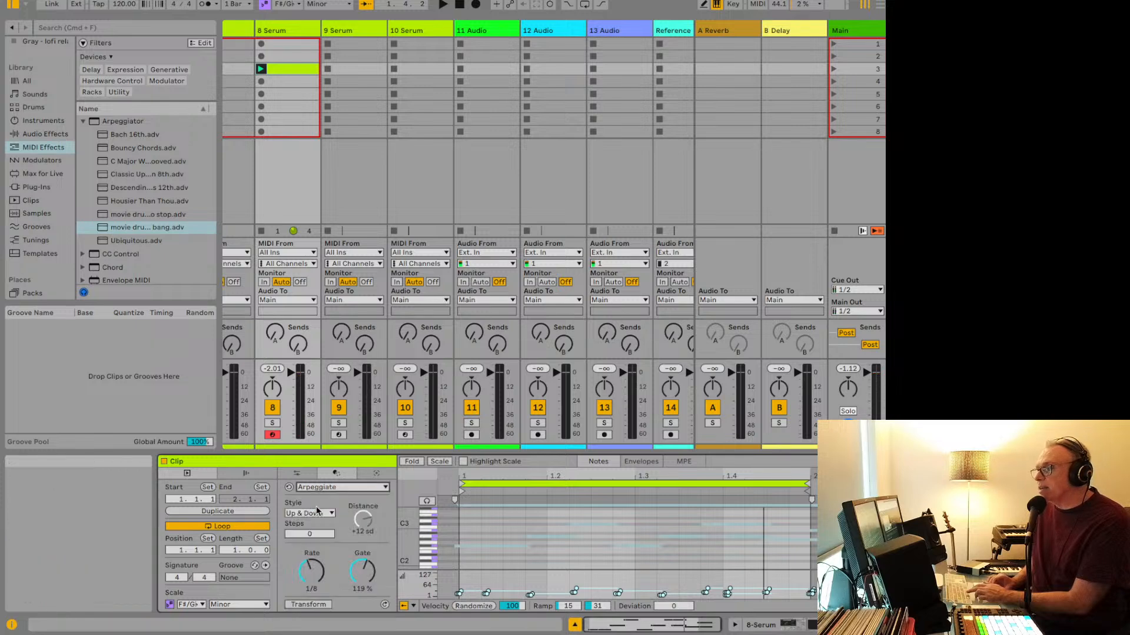
pyautogui.click(307, 605)
pyautogui.press('space')
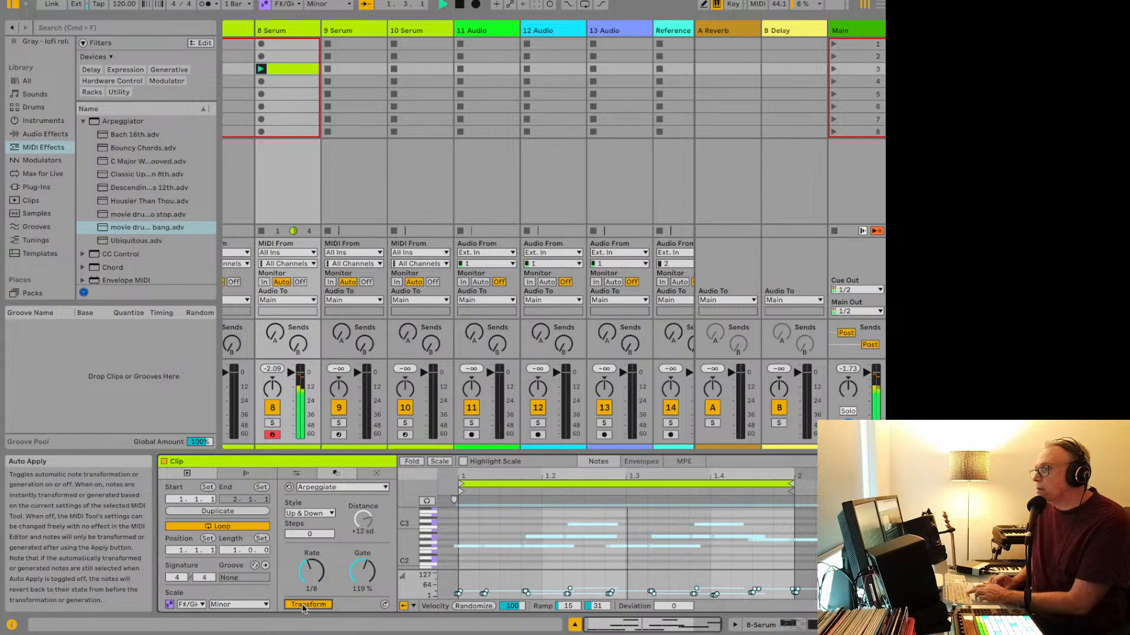
pyautogui.click(304, 606)
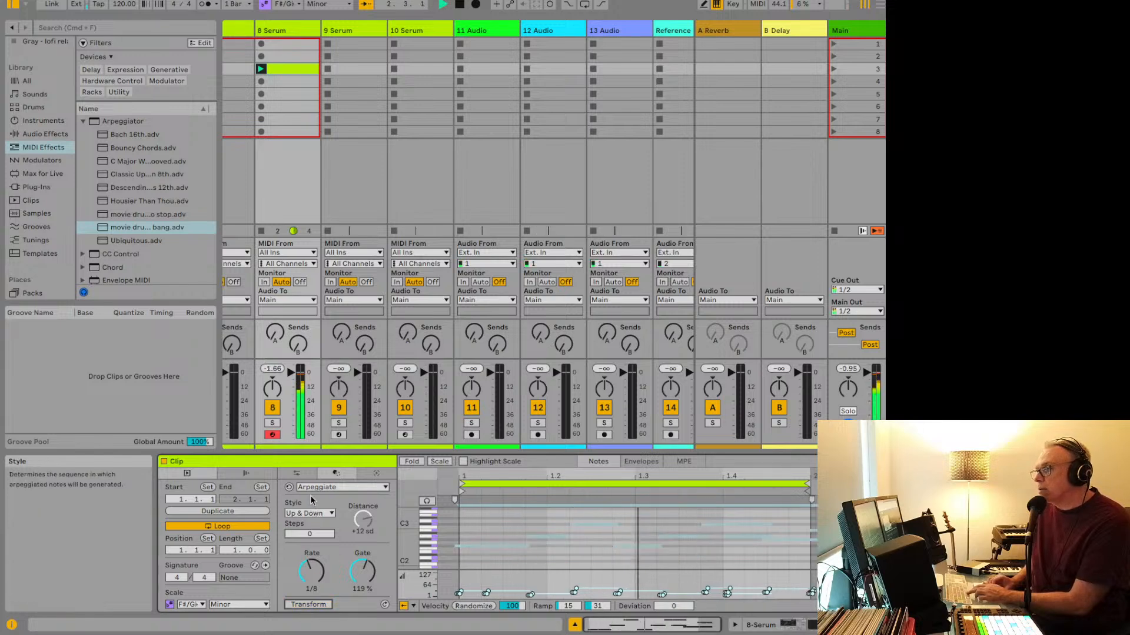
# Step: Switch the transformation to Recombine and set its rotation to -1 while the clip plays
pyautogui.click(330, 487)
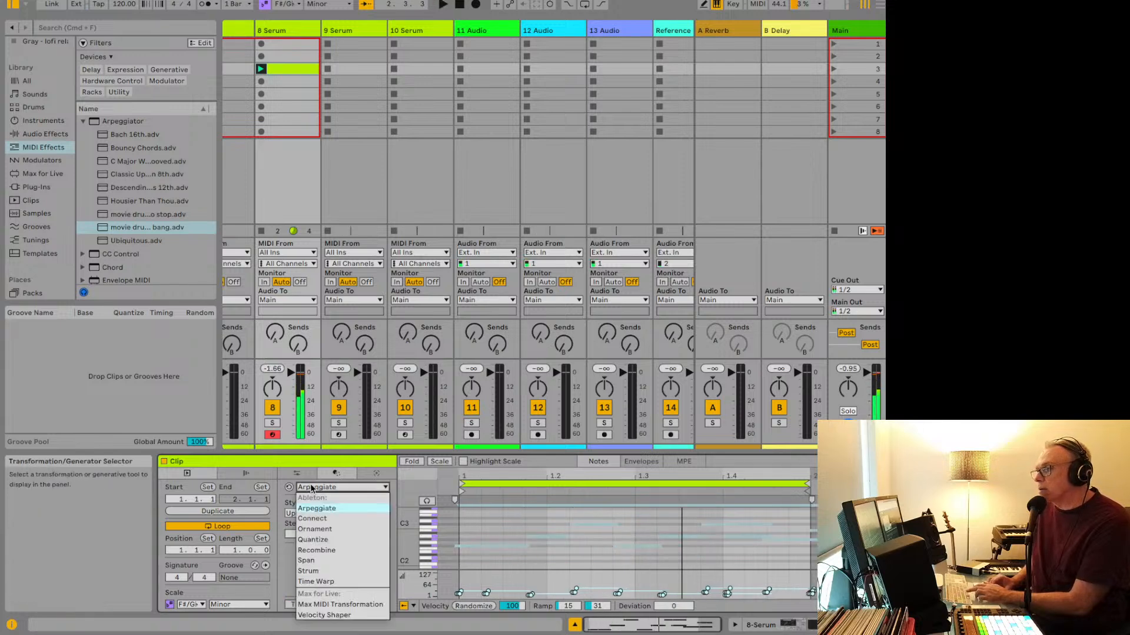
pyautogui.click(318, 550)
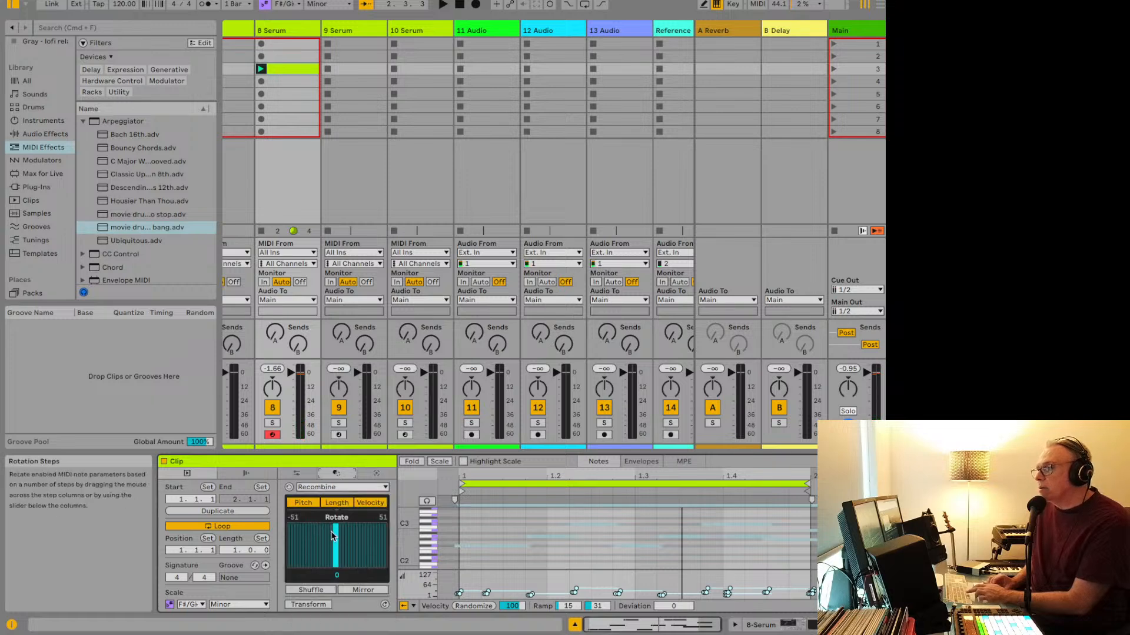
pyautogui.press('space')
pyautogui.moveTo(333, 535)
pyautogui.mouseDown()
pyautogui.moveTo(318, 544)
pyautogui.moveTo(335, 547)
pyautogui.mouseUp()
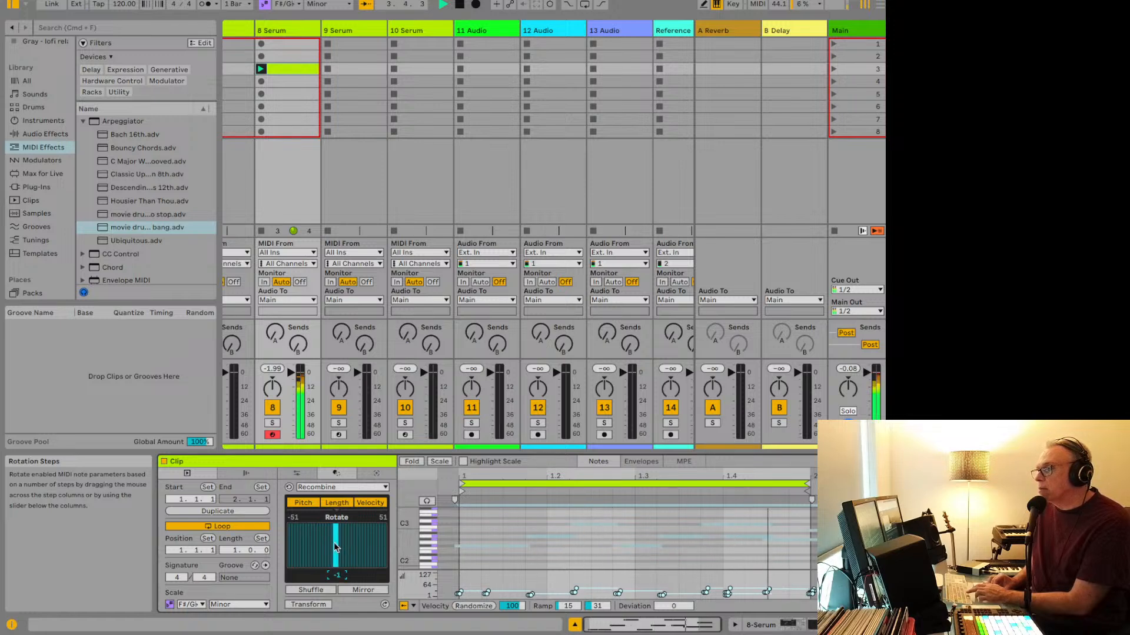
# Step: Enable Shuffle and Mirror, apply the Recombine transformation to the clip, and stop playback after listening
pyautogui.click(323, 593)
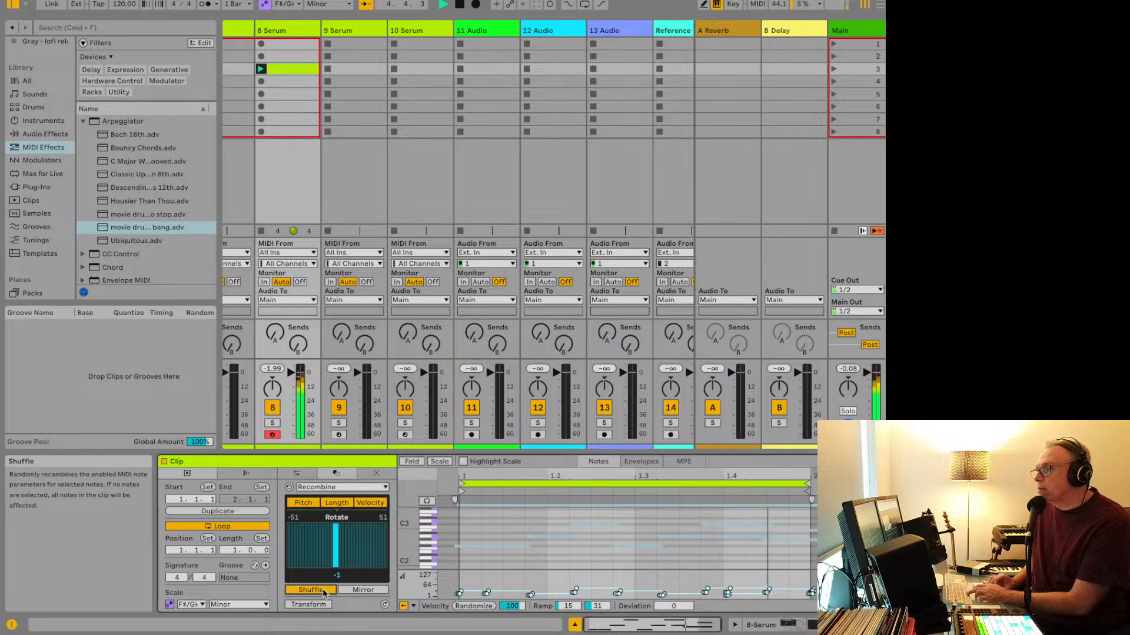
pyautogui.click(341, 594)
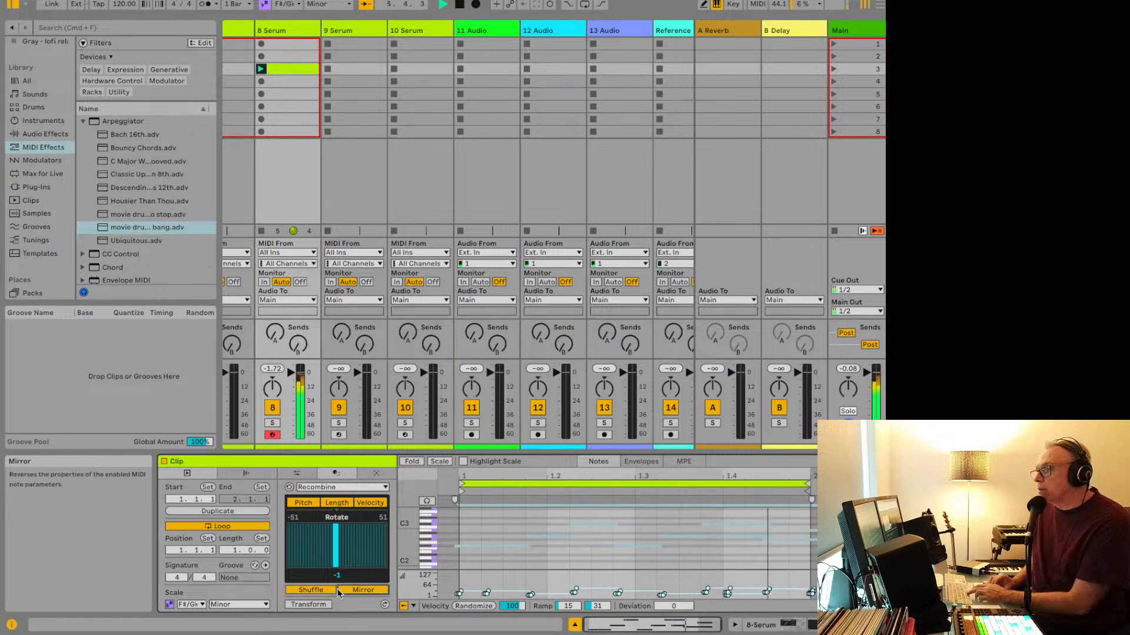
pyautogui.click(322, 606)
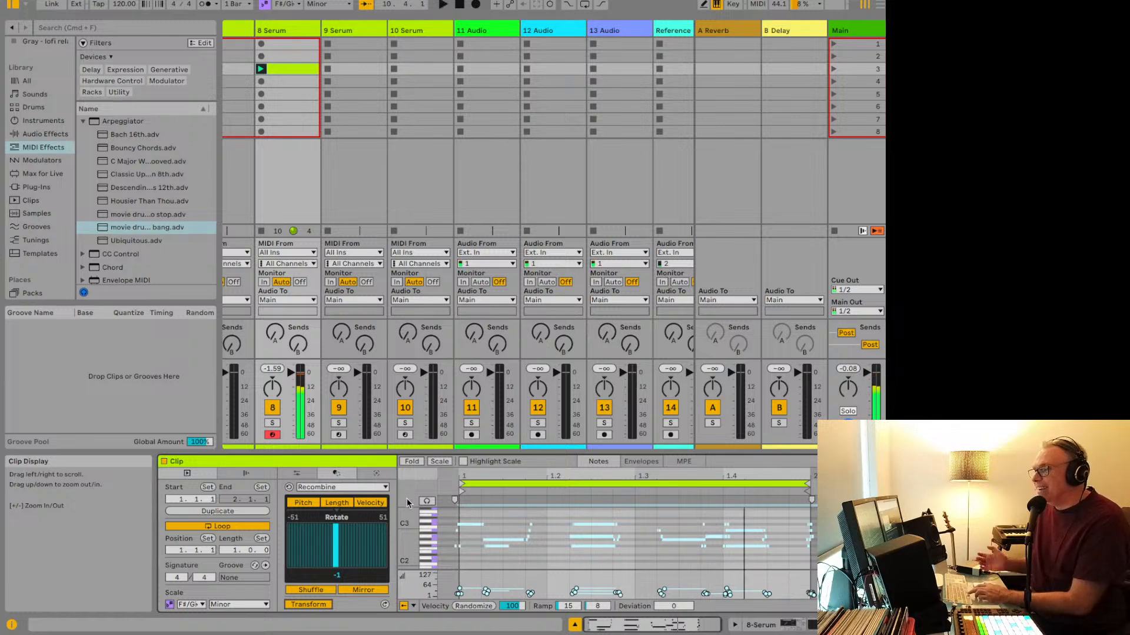
pyautogui.press('space')
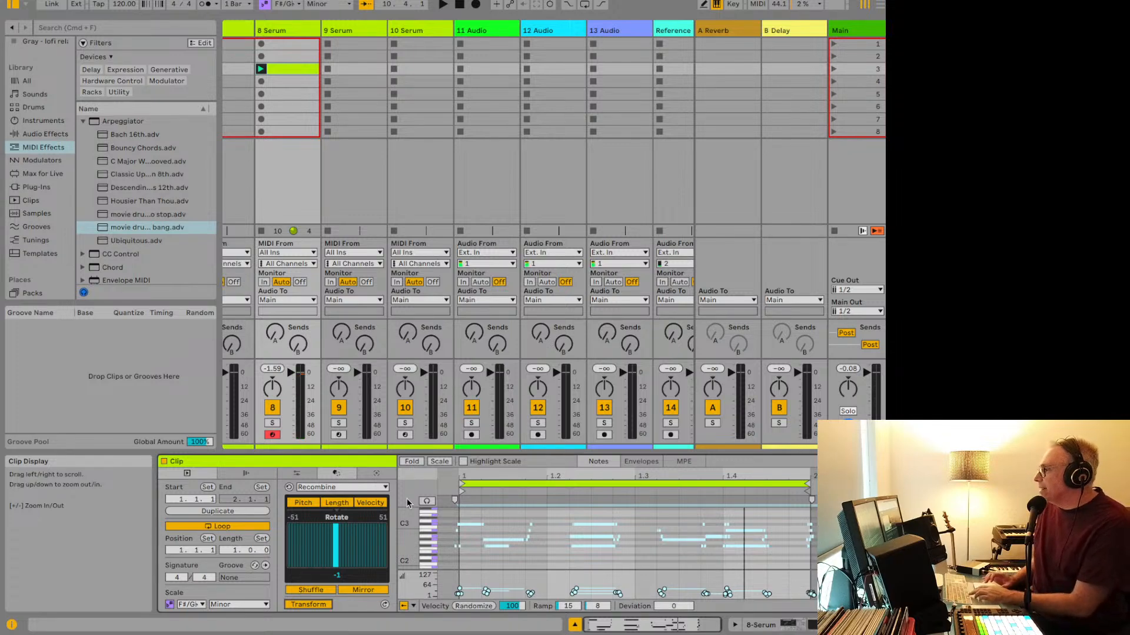
# Step: Audition the recombined clip, reselect it in slot 3 of the 8 Serum track, and stop playback
pyautogui.press('space')
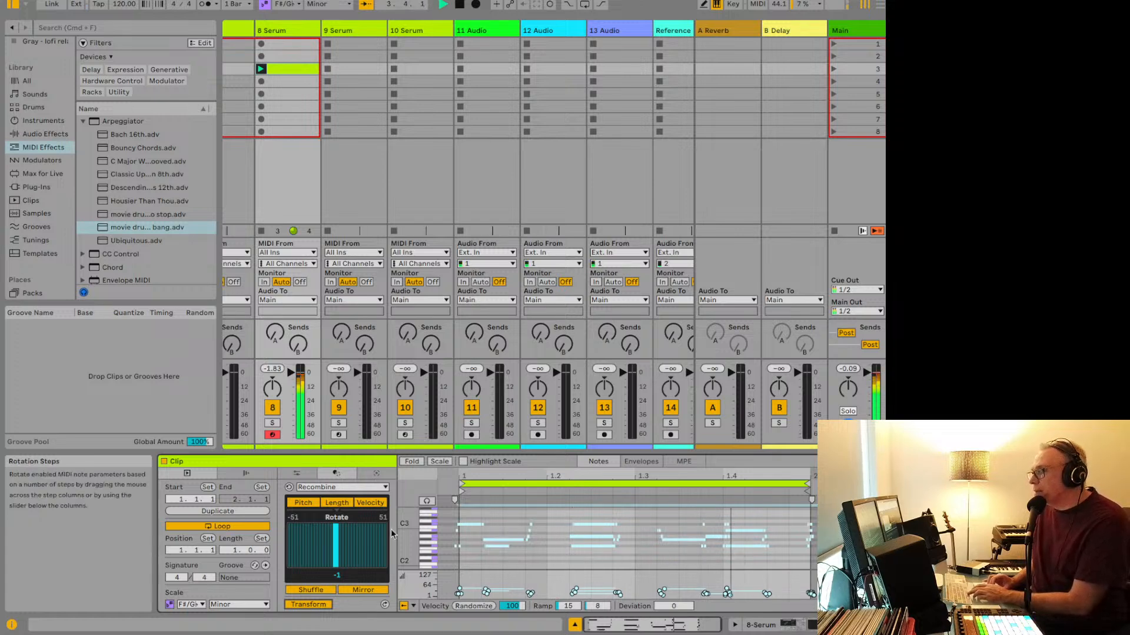
pyautogui.click(297, 178)
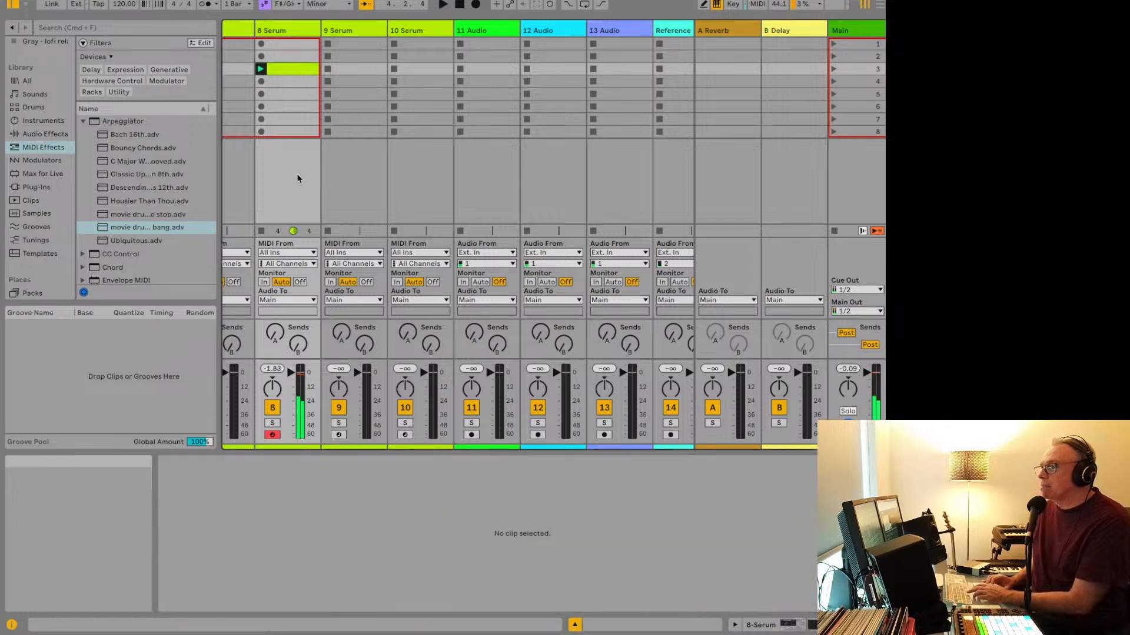
pyautogui.press('space')
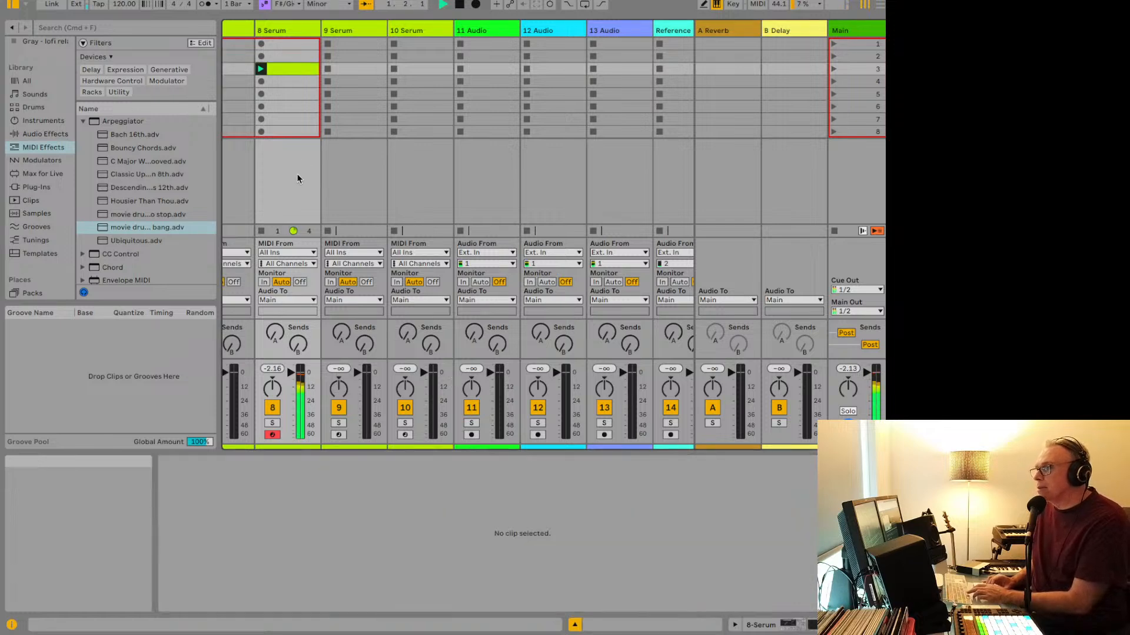
pyautogui.click(275, 69)
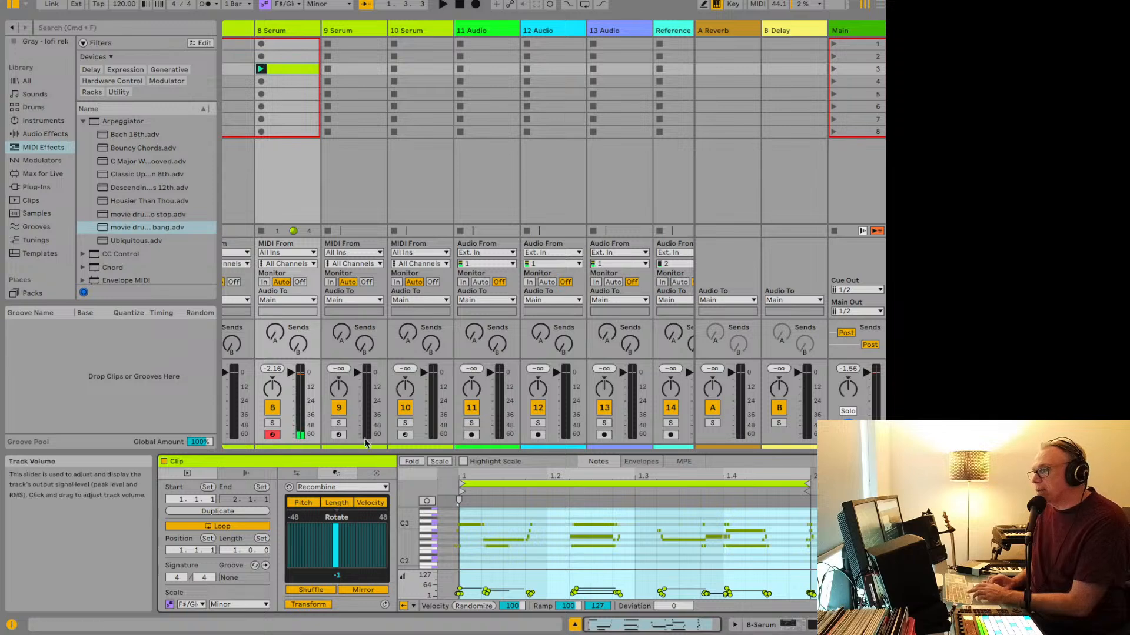
pyautogui.press('space')
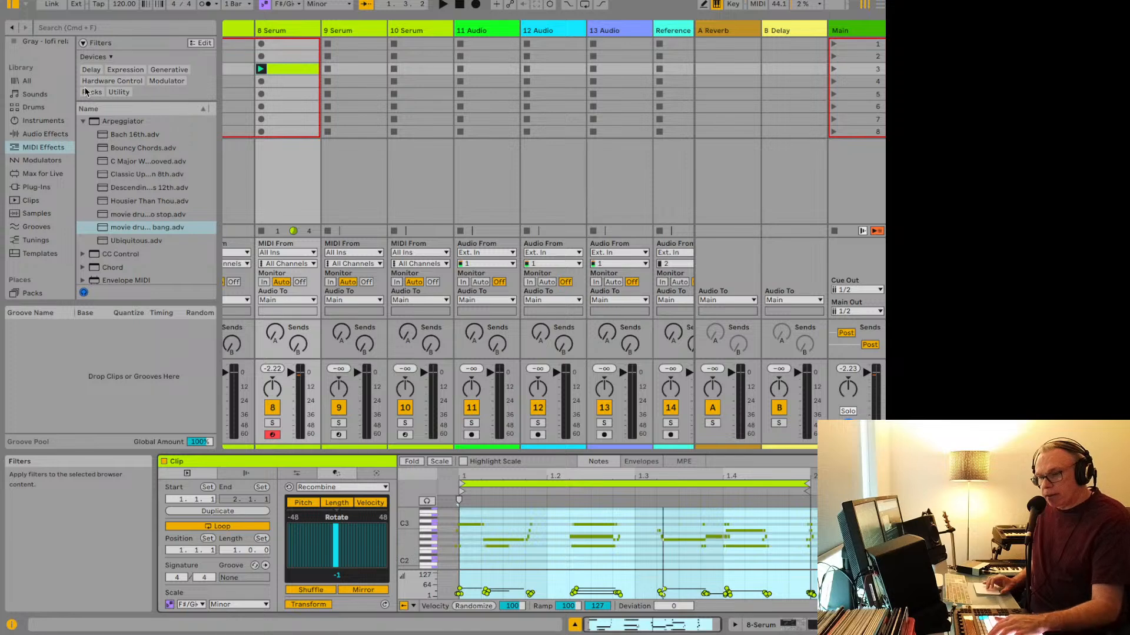
# Step: Search the browser for "kick" and show the 8 Serum track's device chain
pyautogui.click(61, 28)
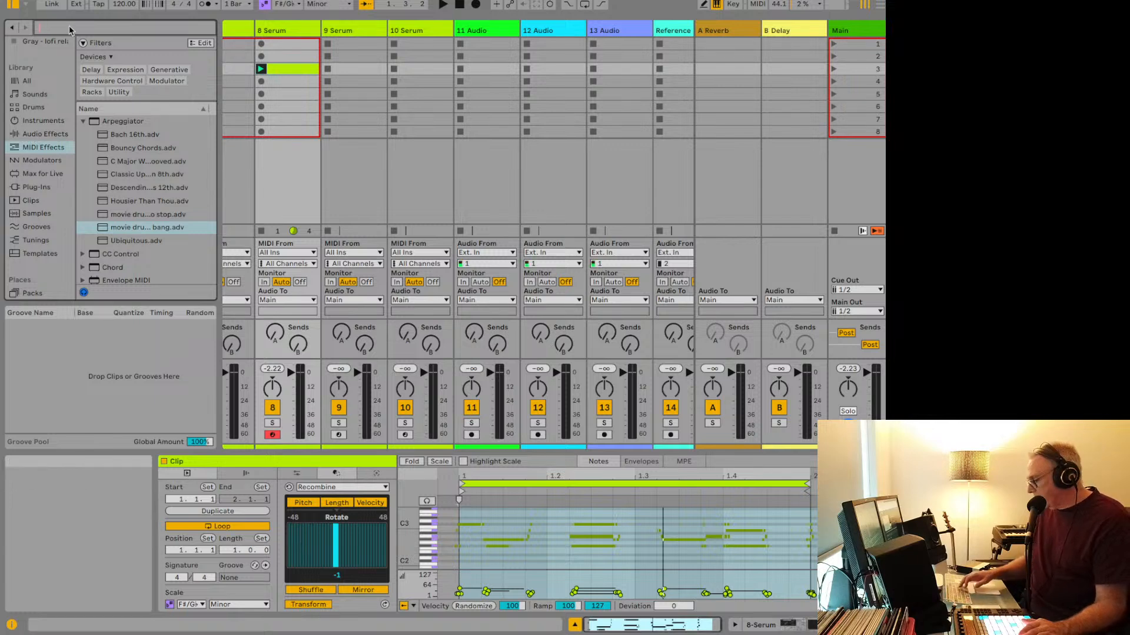
pyautogui.write('kick')
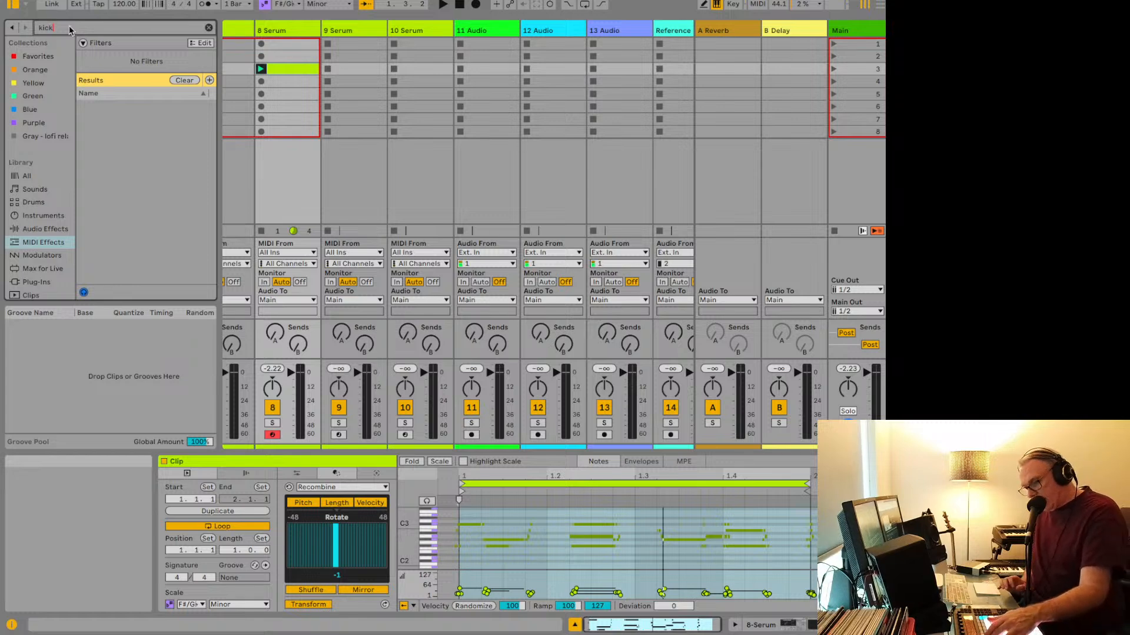
pyautogui.hotkey('shift', 'Tab')
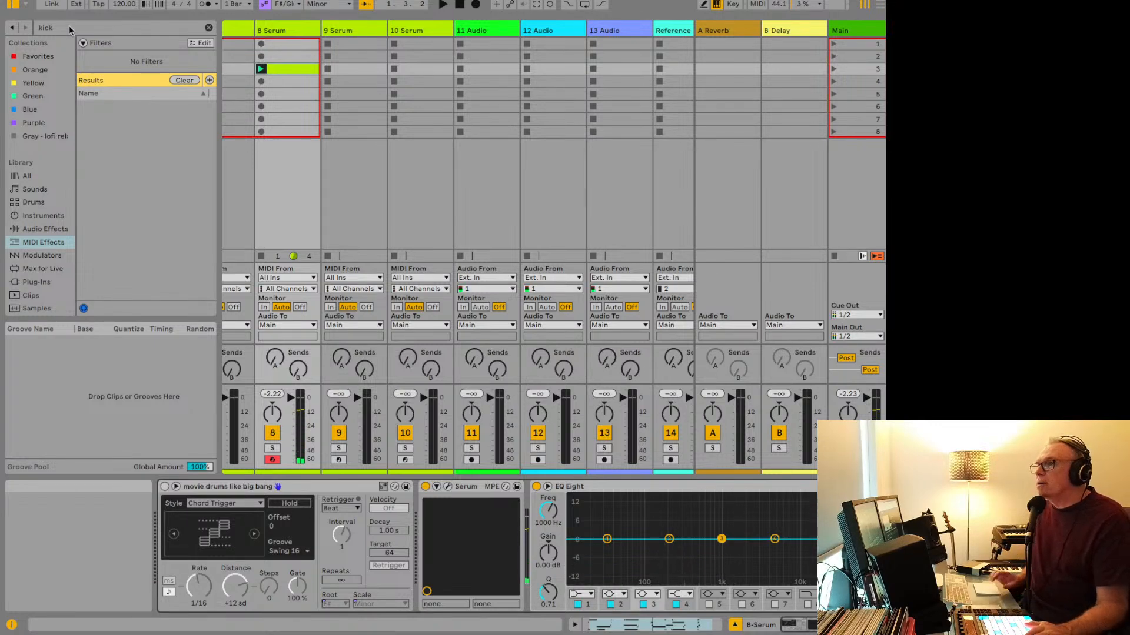
# Step: Load Kickstart 2 from the Favorites collection onto the 8 Serum track and play the clip
pyautogui.click(28, 58)
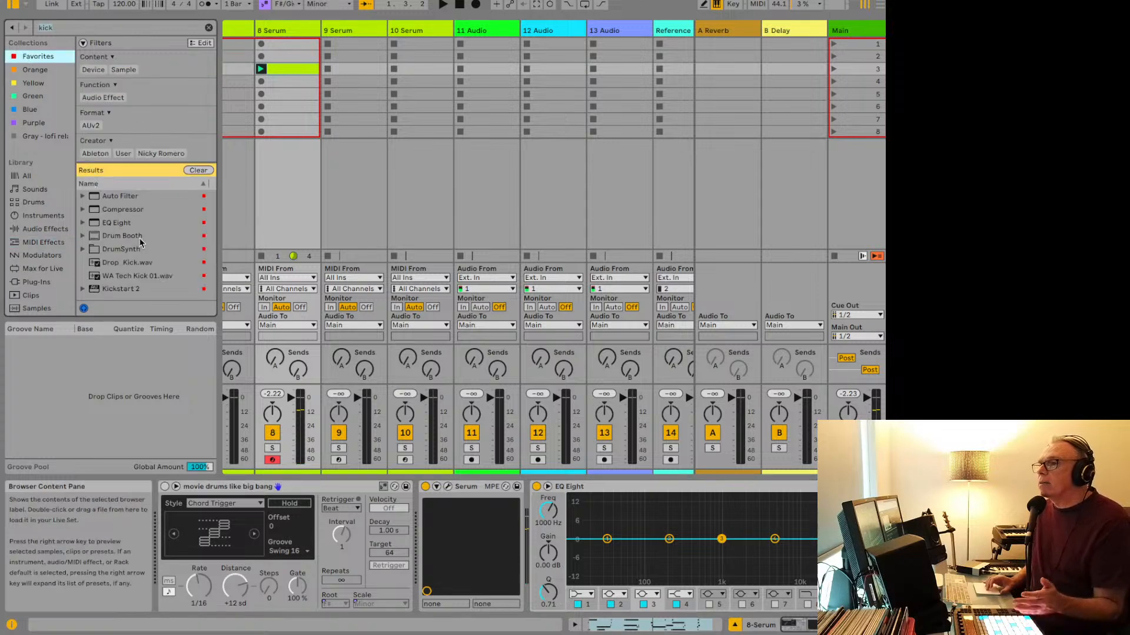
pyautogui.click(111, 289)
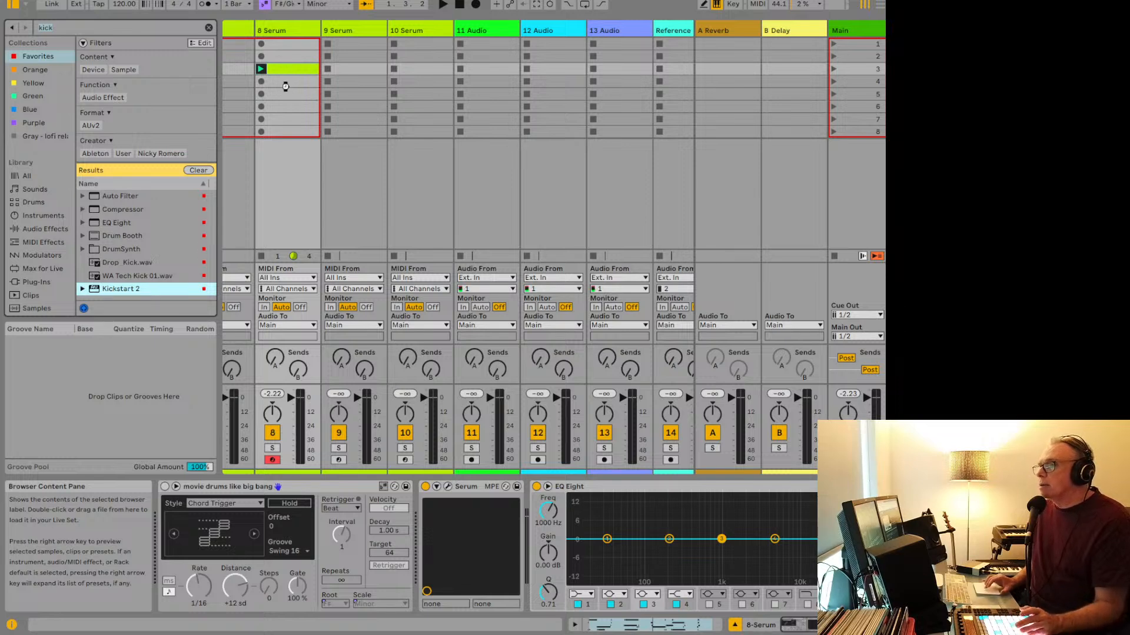
pyautogui.moveTo(286, 86); pyautogui.dragTo(284, 85)
pyautogui.press('space')
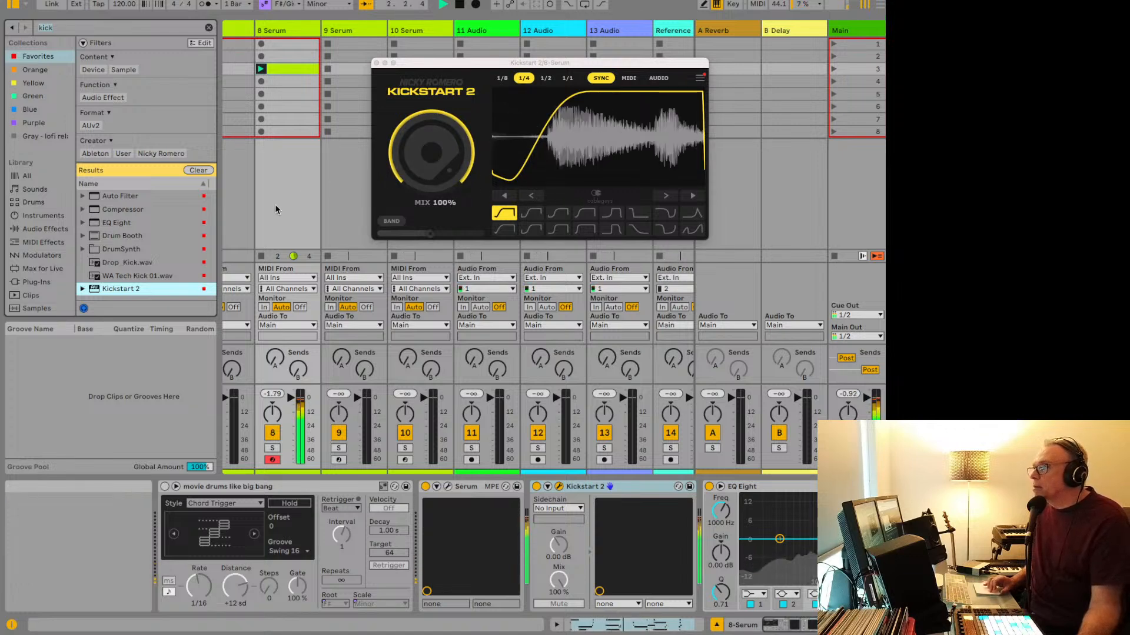
# Step: Change EQ Eight's band 1 to a low-cut filter and raise its frequency to about 132 Hz during playback
pyautogui.press('space')
pyautogui.hscroll(5, 597, 511)
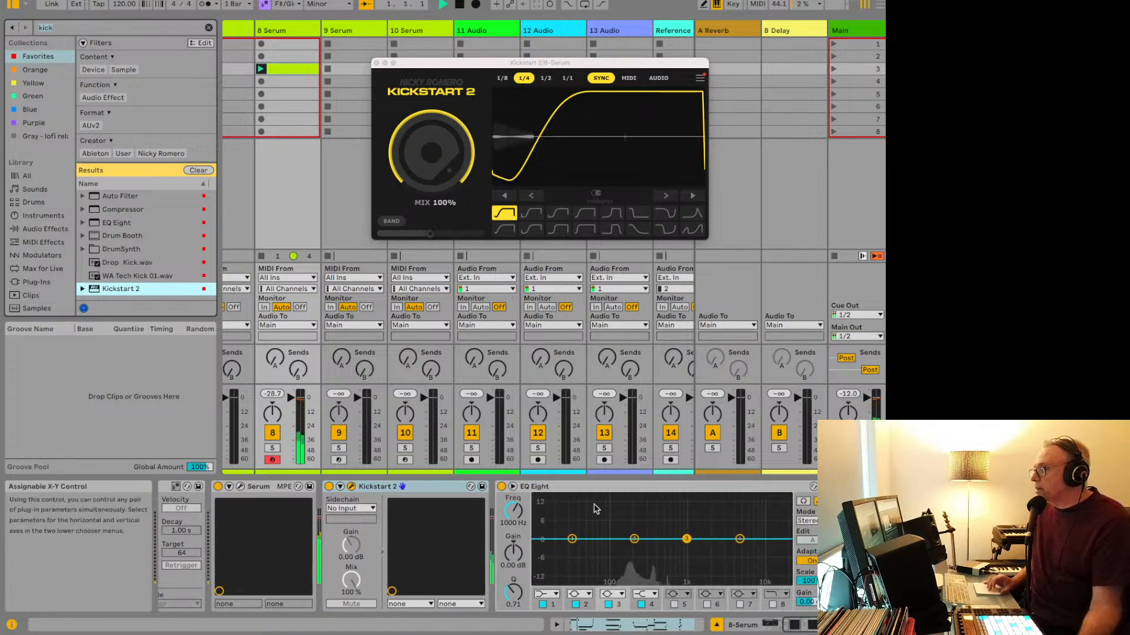
pyautogui.click(572, 538)
pyautogui.press('space')
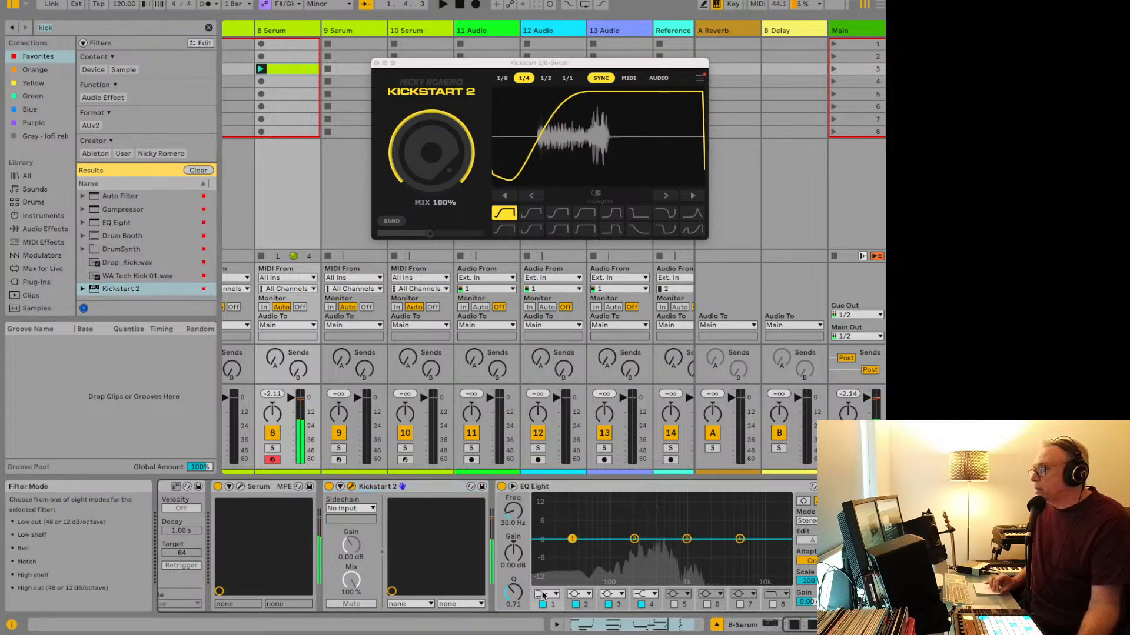
pyautogui.click(543, 594)
pyautogui.click(540, 528)
pyautogui.press('space')
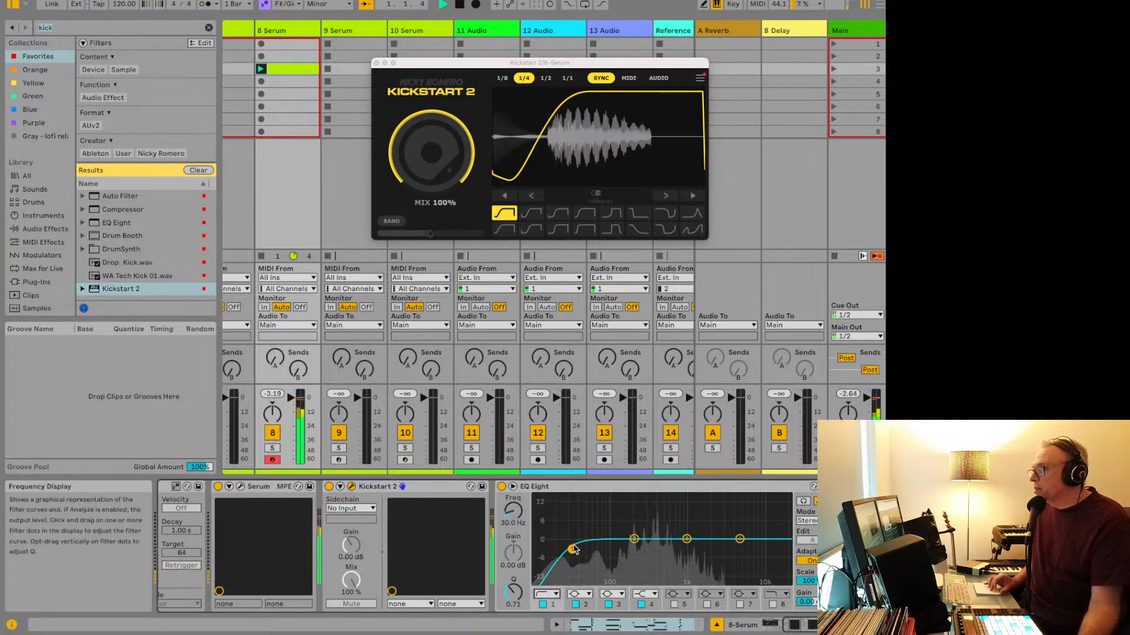
pyautogui.moveTo(573, 549); pyautogui.dragTo(620, 550)
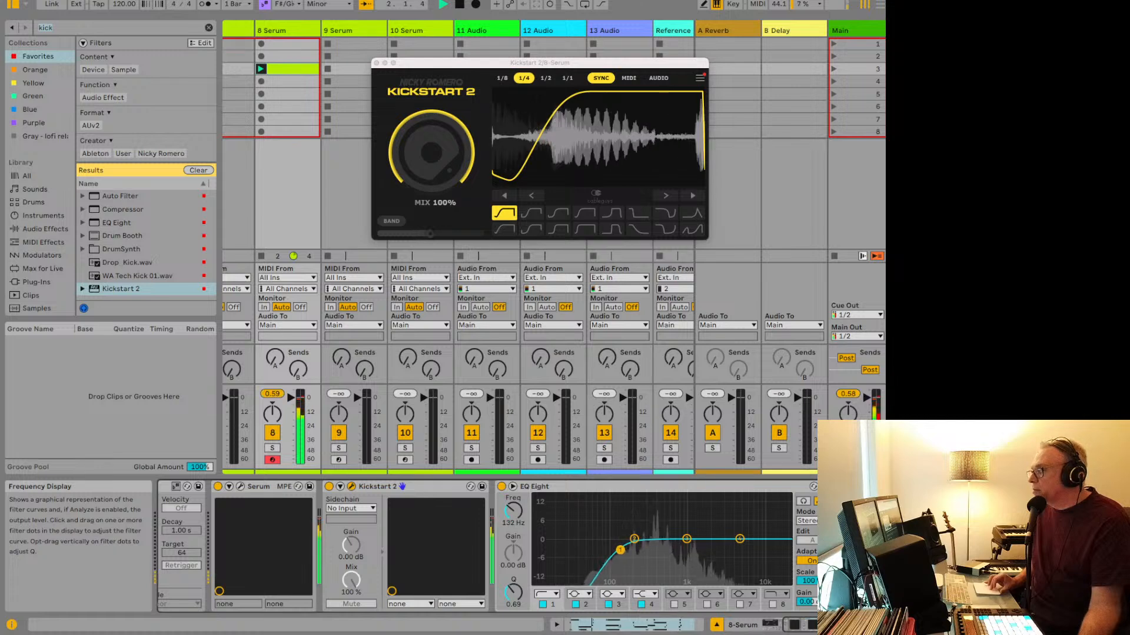
# Step: Reduce the Kickstart 2 mix to 66% and lower the 8 Serum track volume slightly while auditioning
pyautogui.press('space')
pyautogui.moveTo(429, 151); pyautogui.dragTo(436, 156)
pyautogui.press('space')
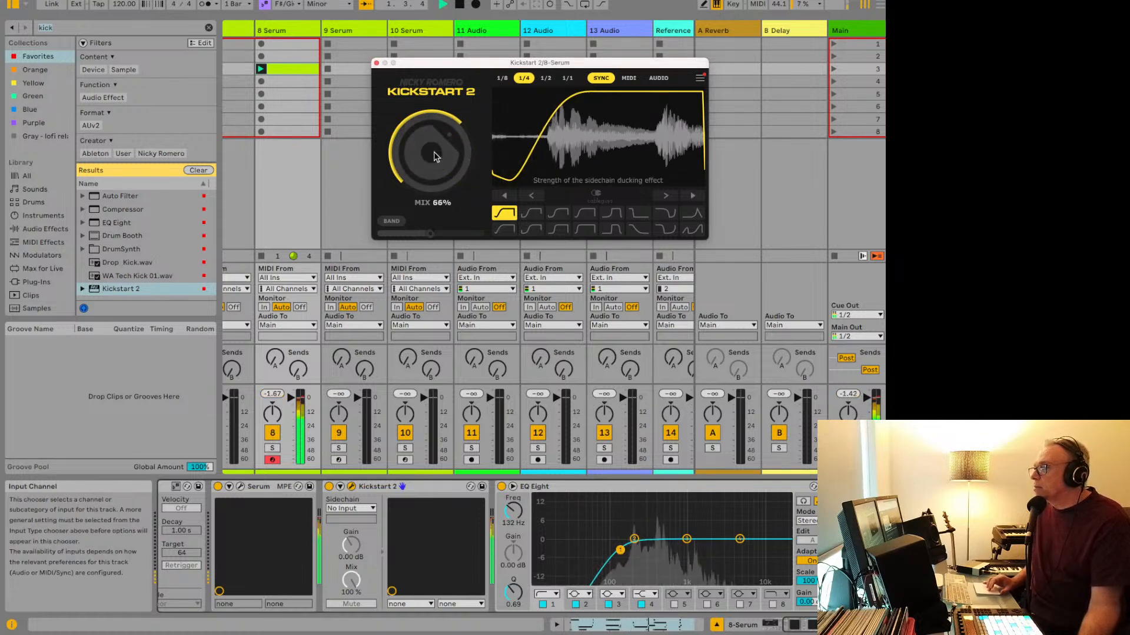
pyautogui.click(292, 399)
pyautogui.press('space')
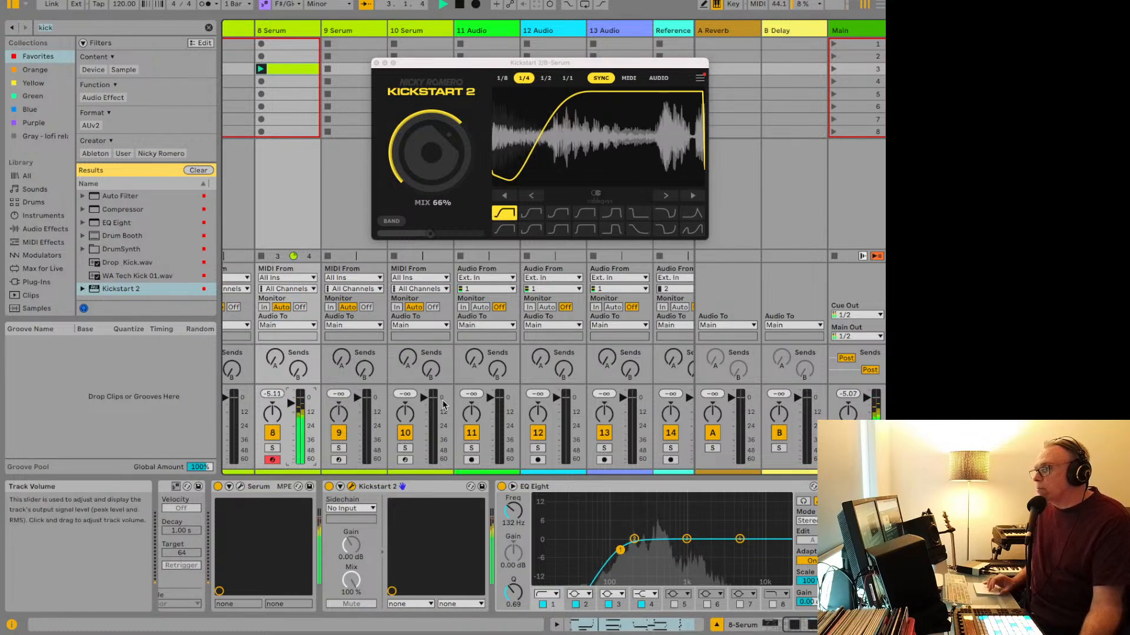
# Step: Select EQ Eight and listen to the processed 8 Serum clip in short playback passes
pyautogui.click(822, 488)
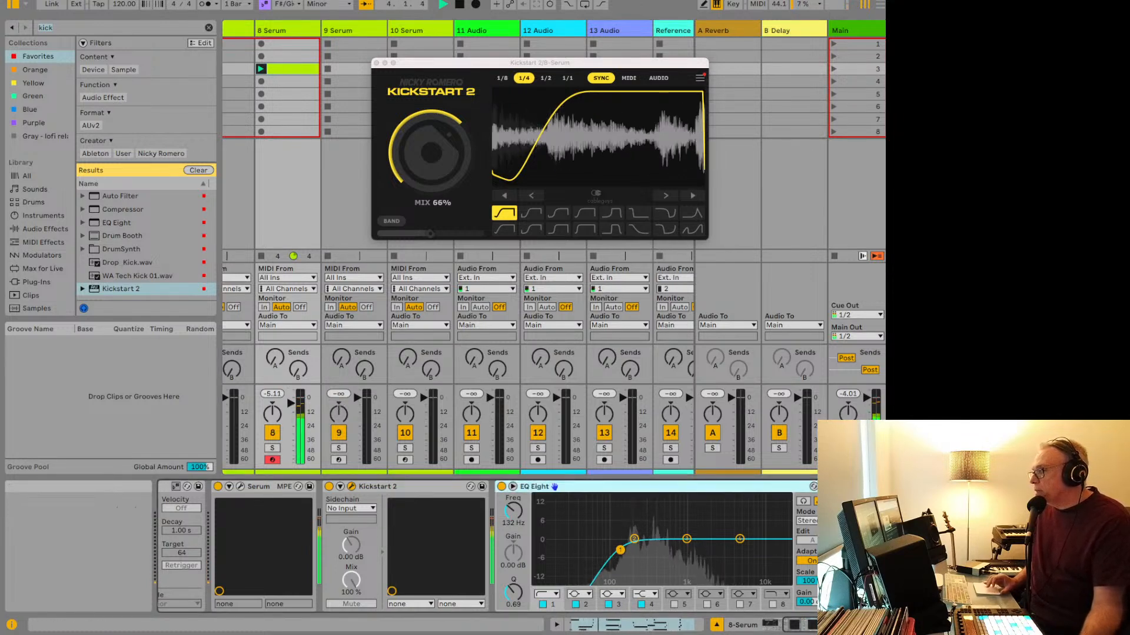
pyautogui.press('space')
pyautogui.press('space')
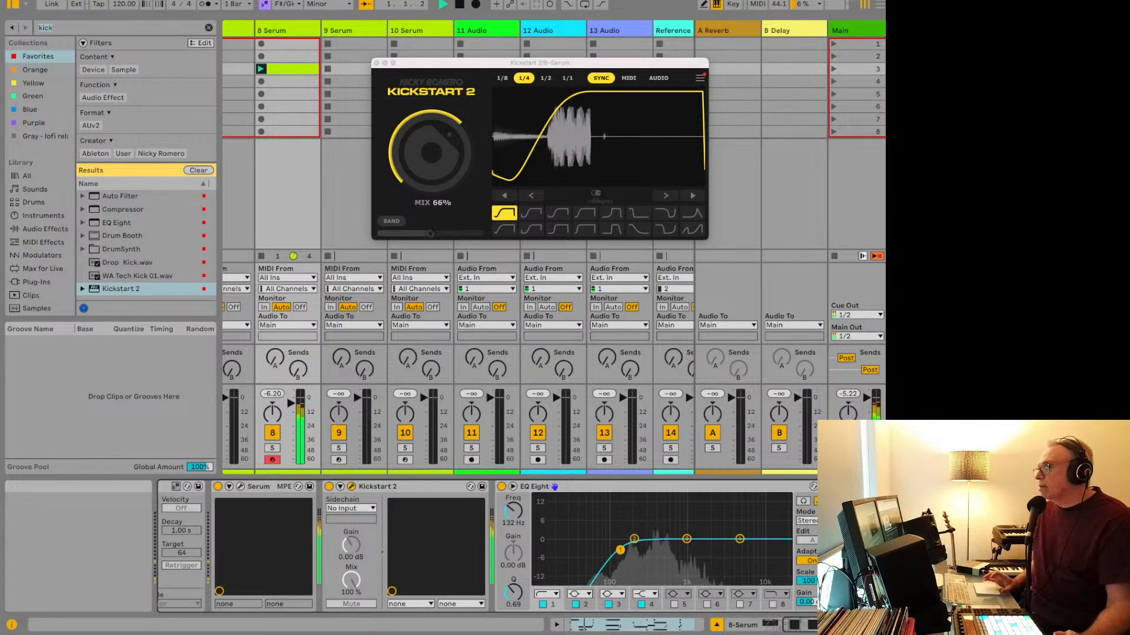
pyautogui.press('space')
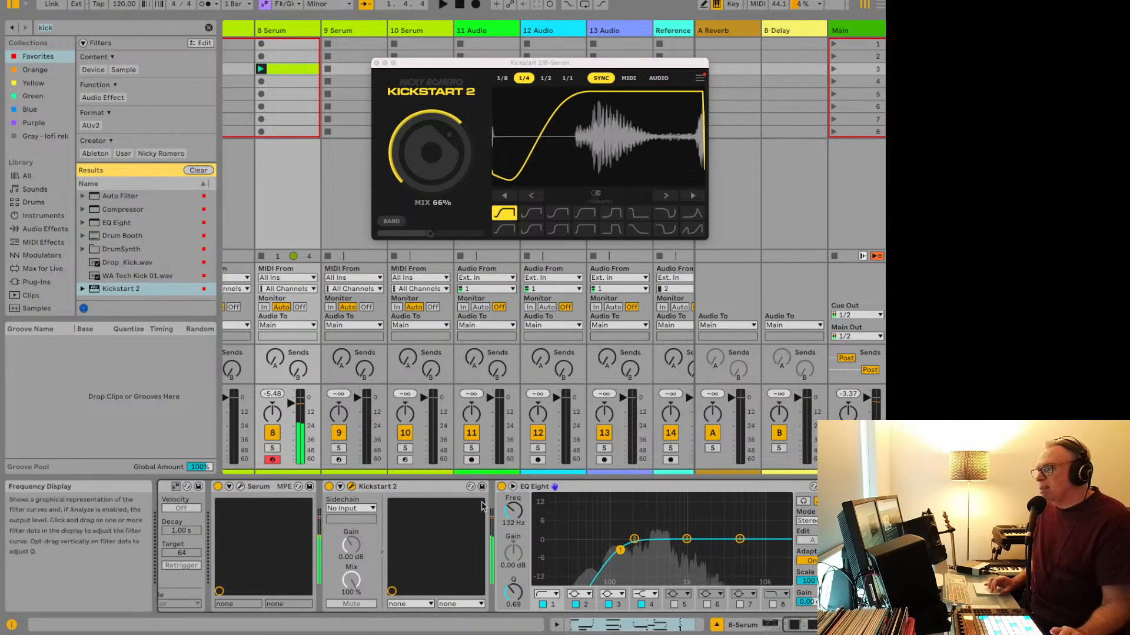
# Step: Open the 8 Serum clip's notes, audition it briefly, and bring up the list of available transformations
pyautogui.doubleClick(294, 69)
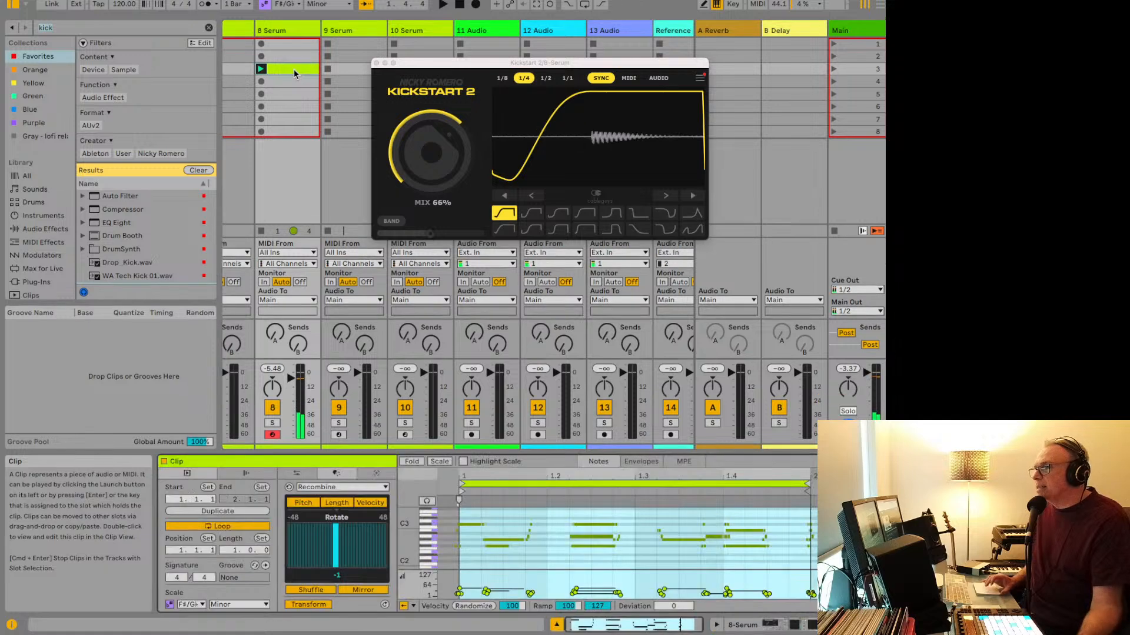
pyautogui.press('space')
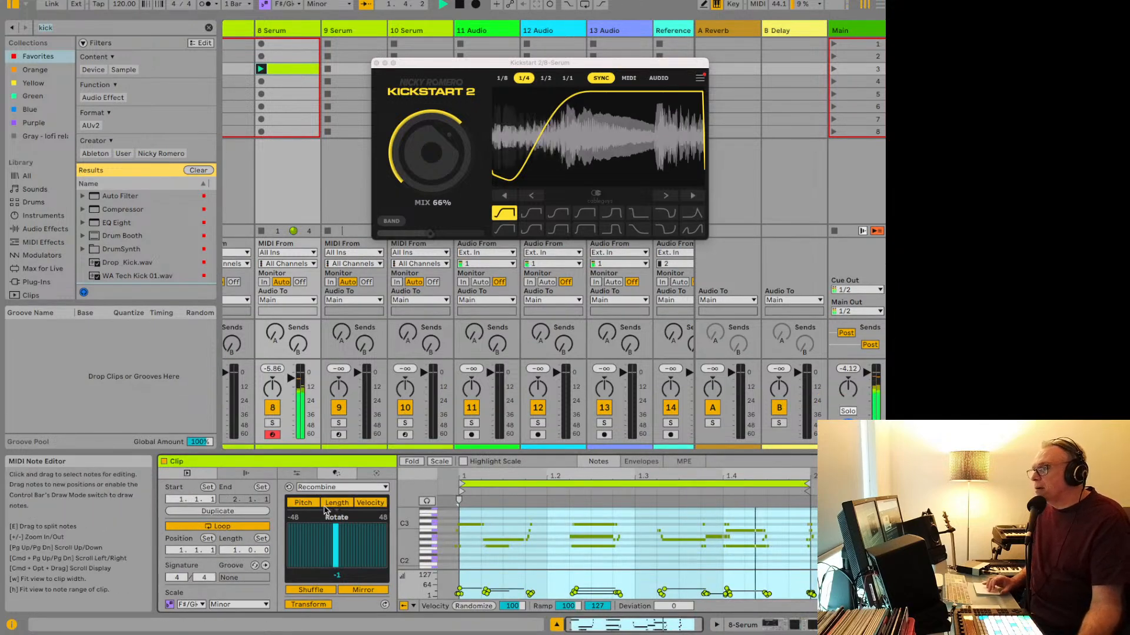
pyautogui.press('space')
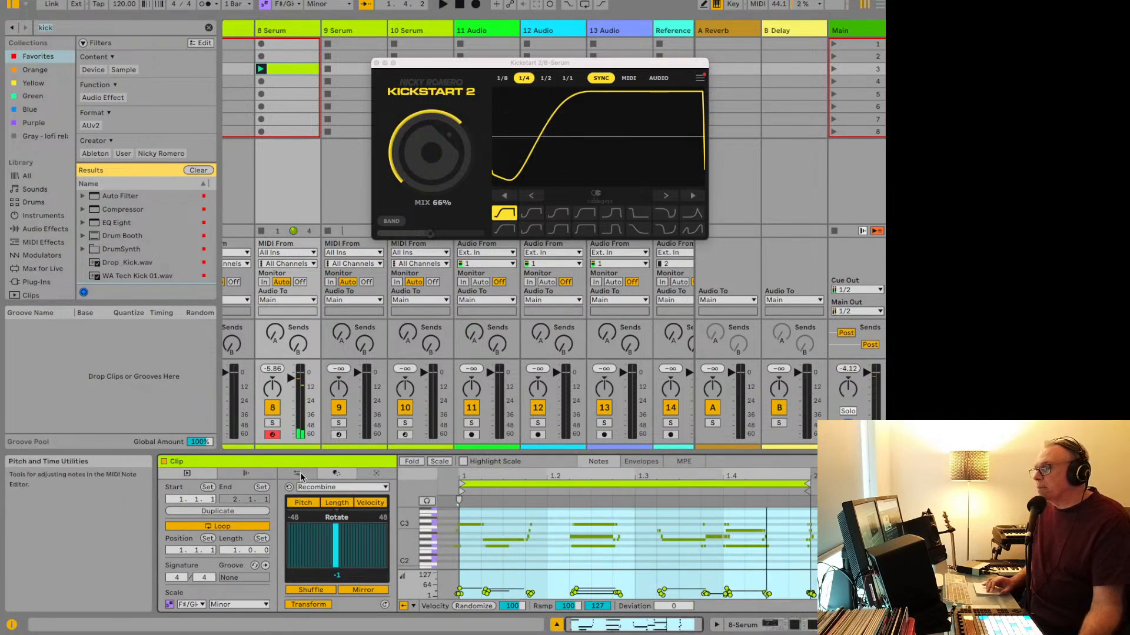
pyautogui.click(315, 487)
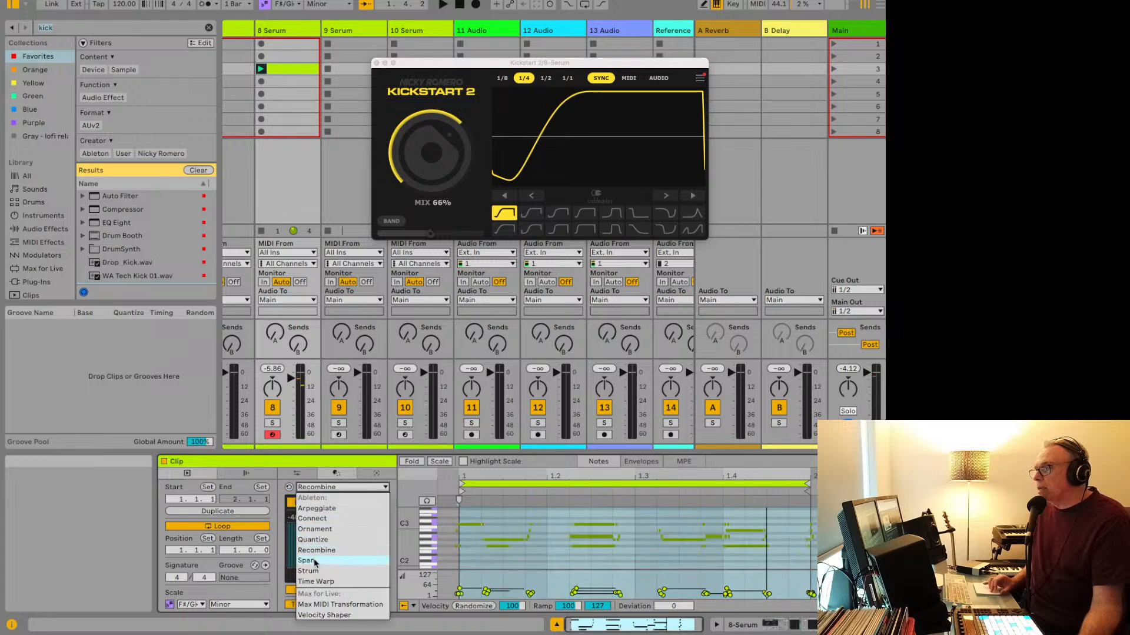
# Step: Switch the Serum clip's note transformation to Ornament and turn on Grace notes
pyautogui.click(311, 560)
pyautogui.click(318, 487)
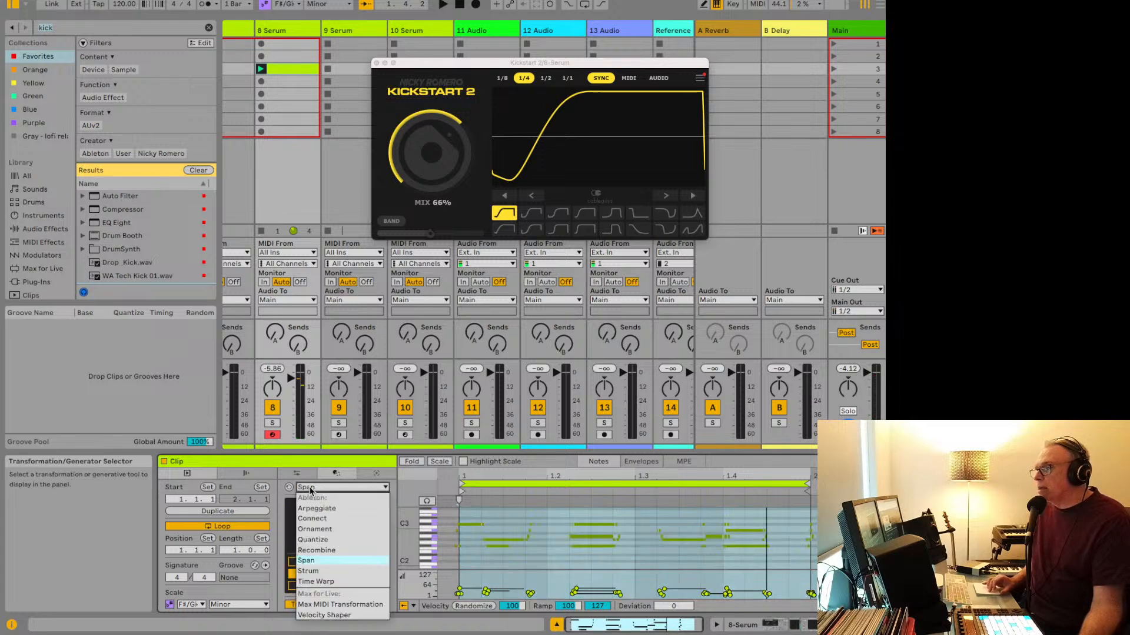
pyautogui.click(325, 530)
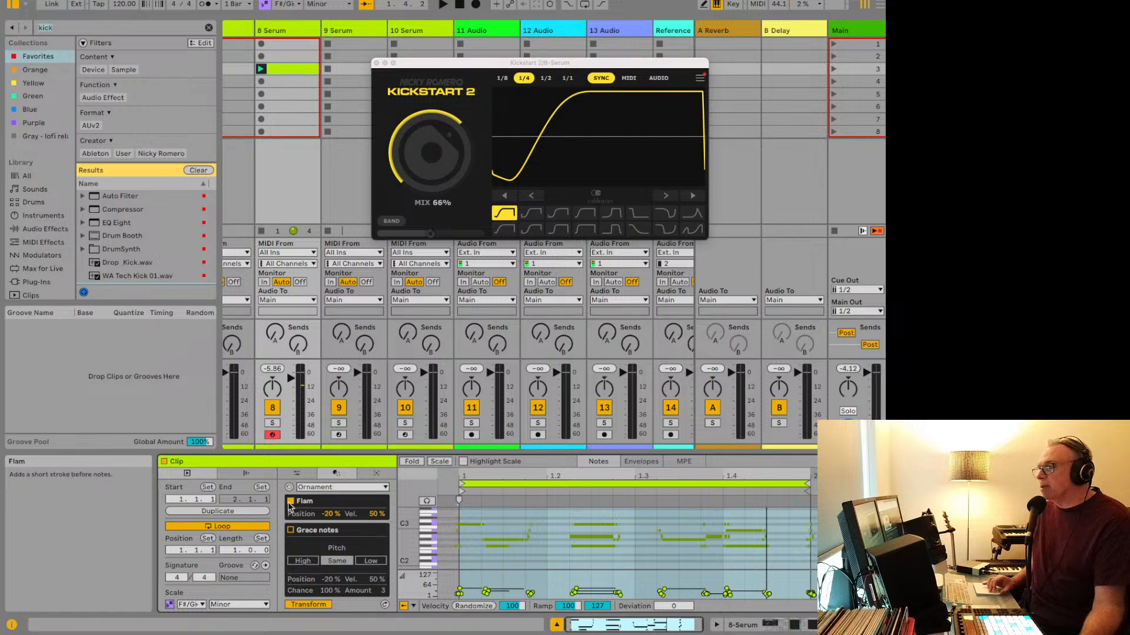
pyautogui.click(290, 530)
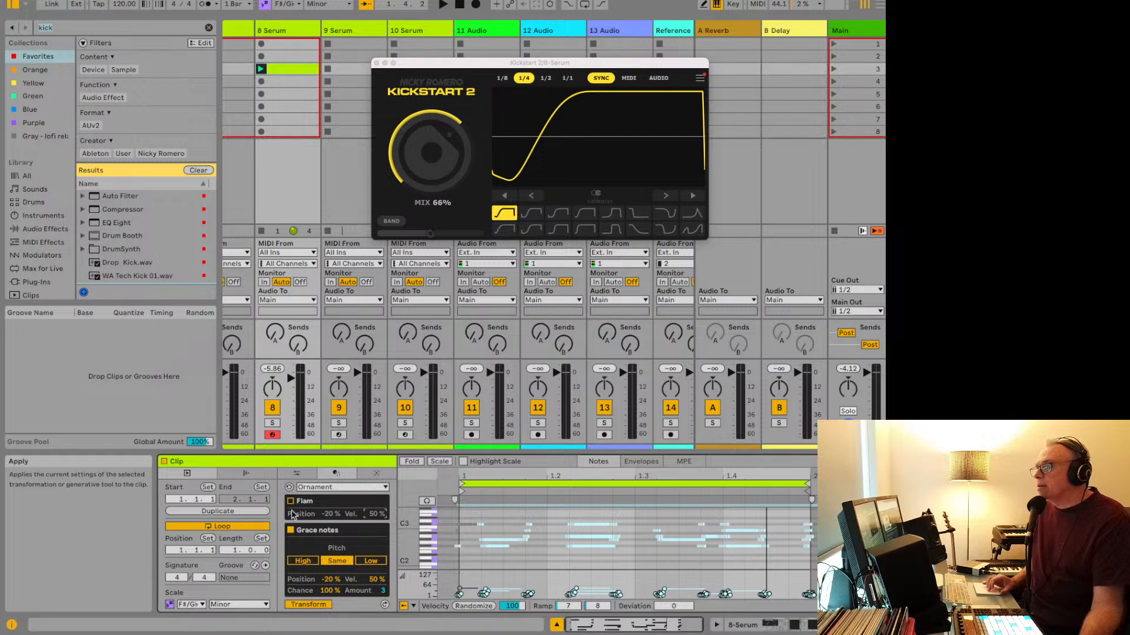
# Step: Reset the Ornament transformation to its default settings and audition the clip
pyautogui.click(289, 488)
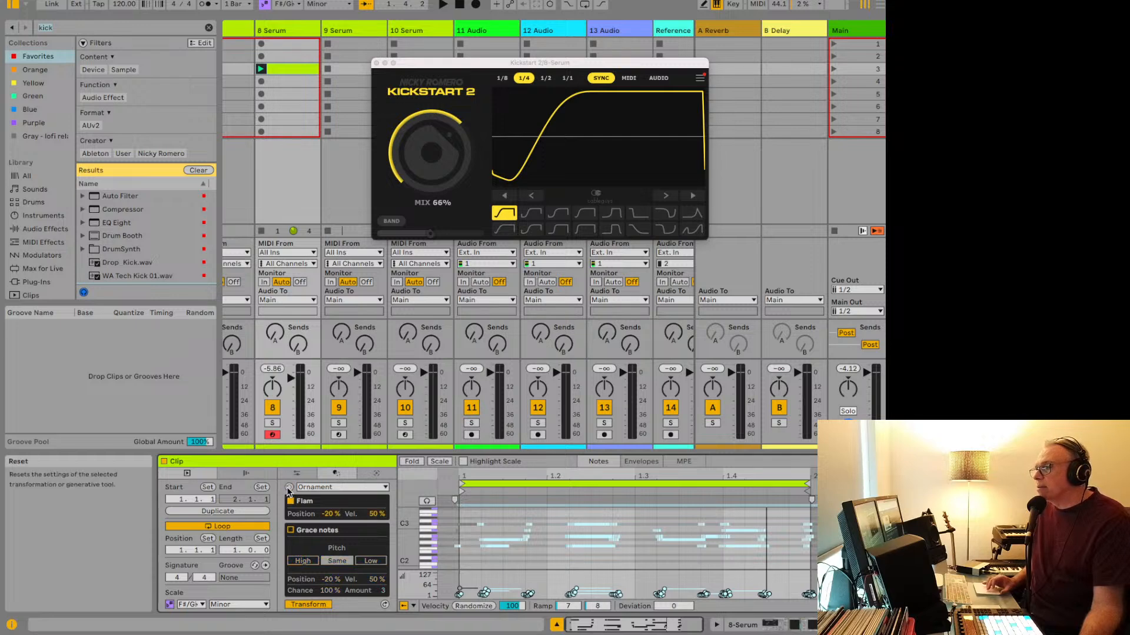
pyautogui.press('space')
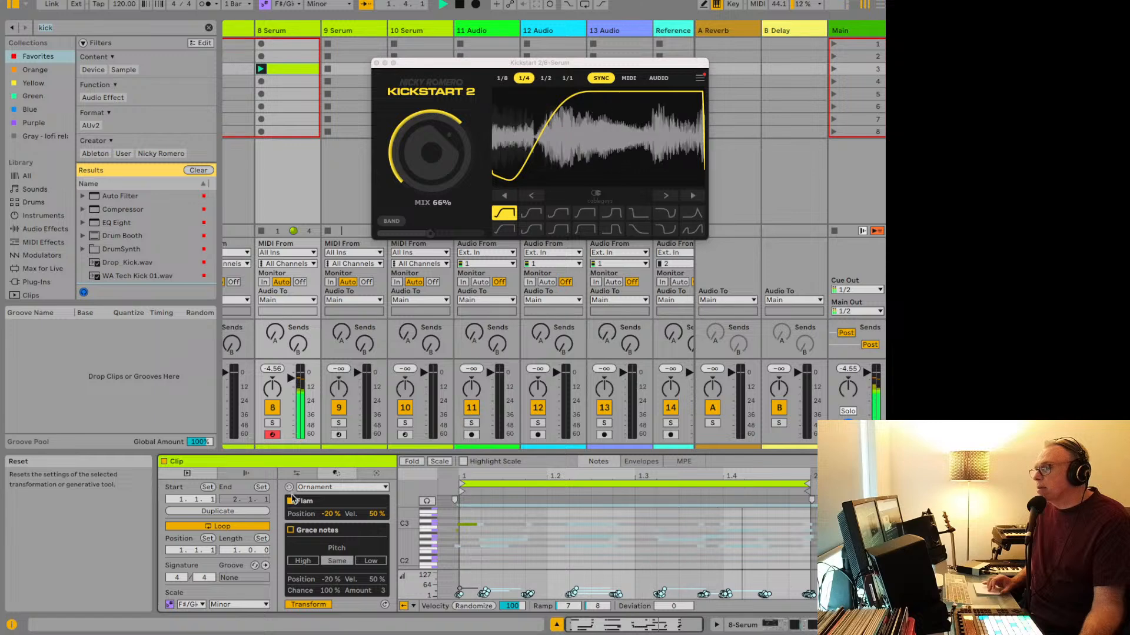
pyautogui.press('space')
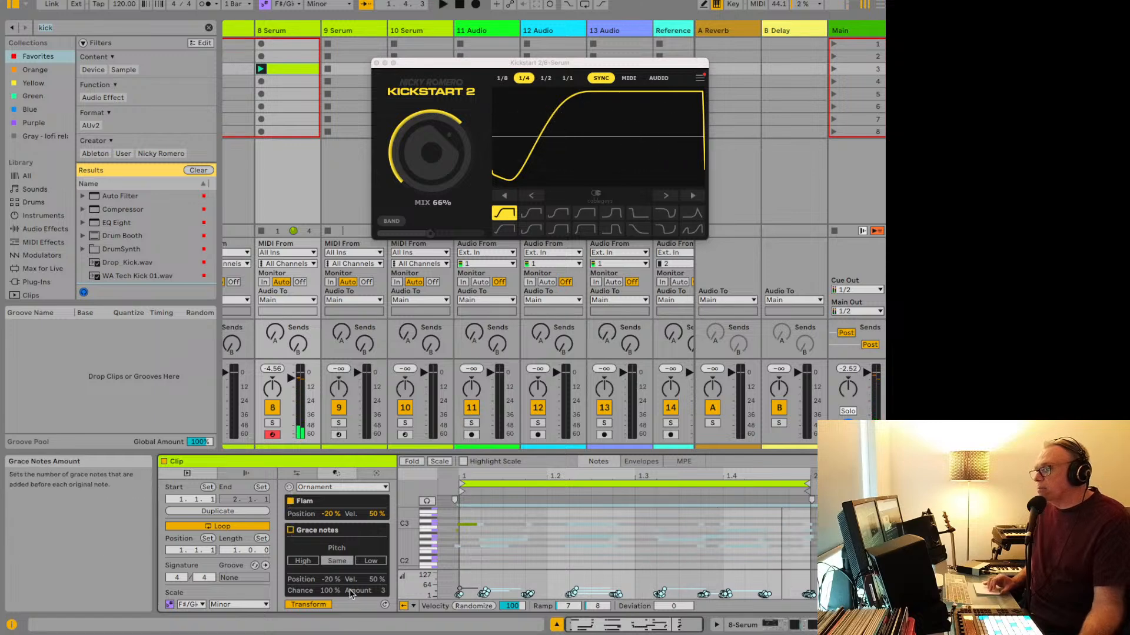
# Step: Apply the Ornament transformation with Flam to the clip's notes and play back the clip
pyautogui.click(308, 605)
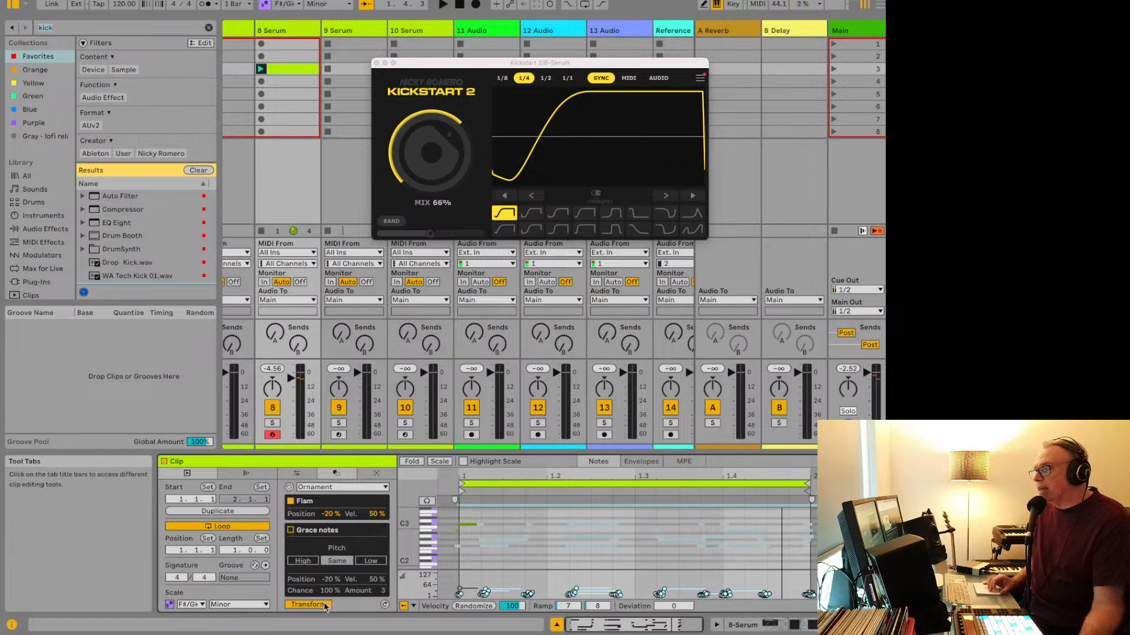
pyautogui.press('space')
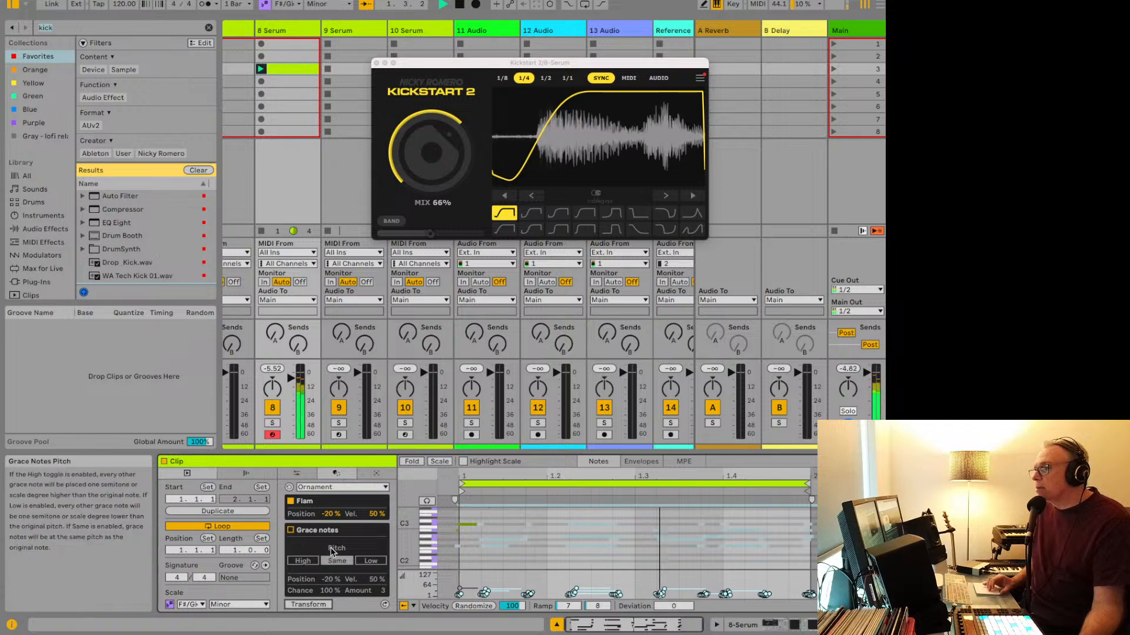
pyautogui.press('space')
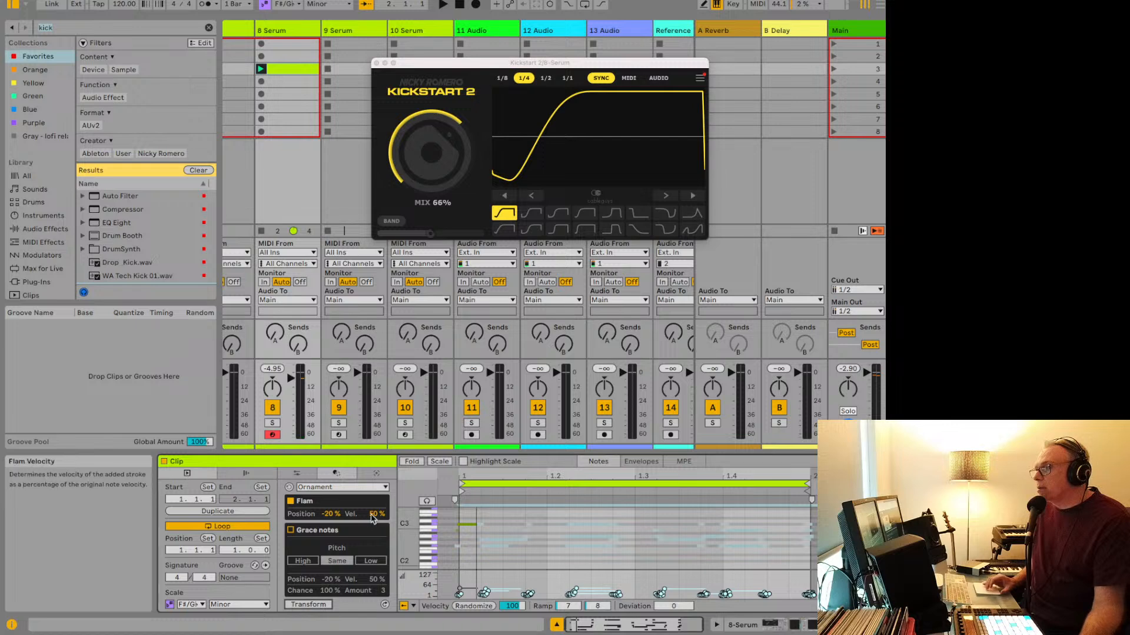
# Step: Set the Flam velocity to 0.0 % and listen to the clip
pyautogui.press('space')
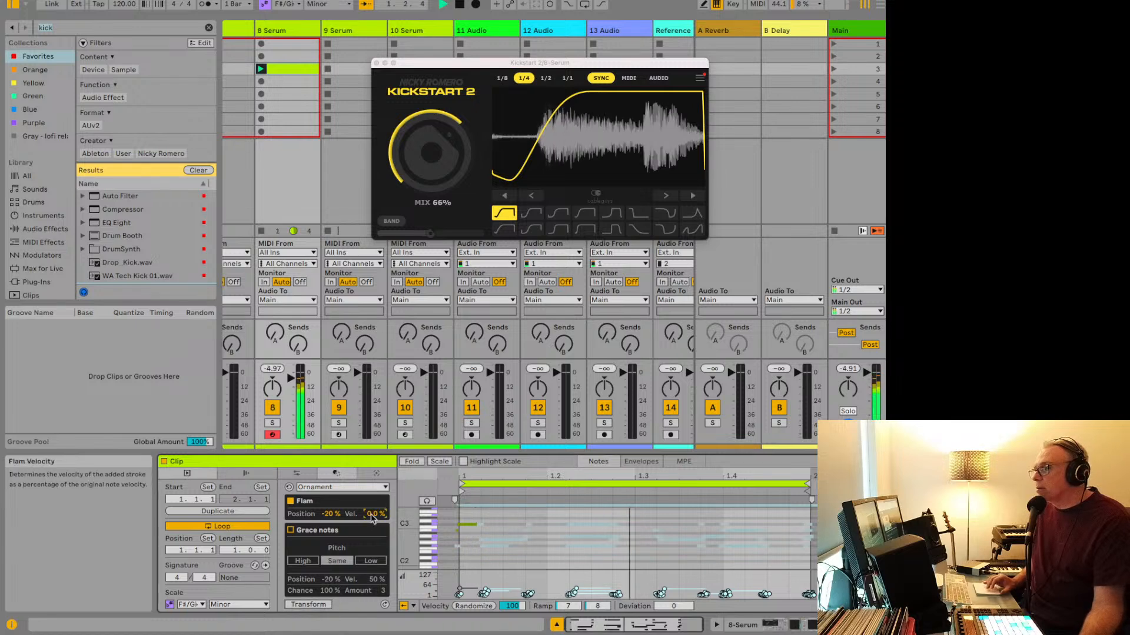
pyautogui.moveTo(342, 631)
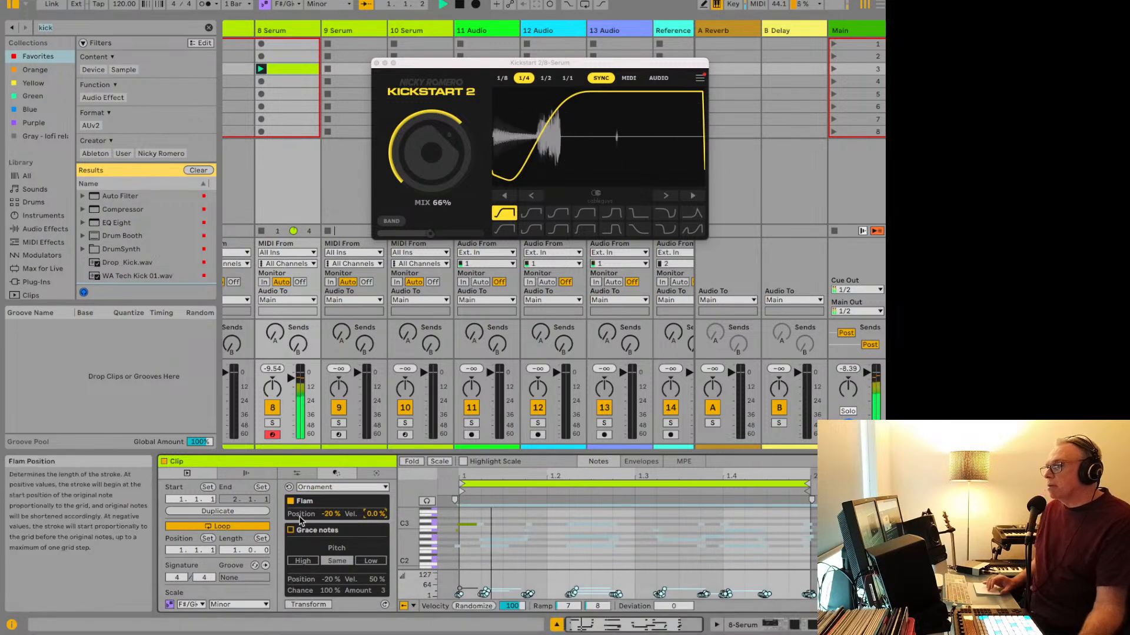
pyautogui.press('space')
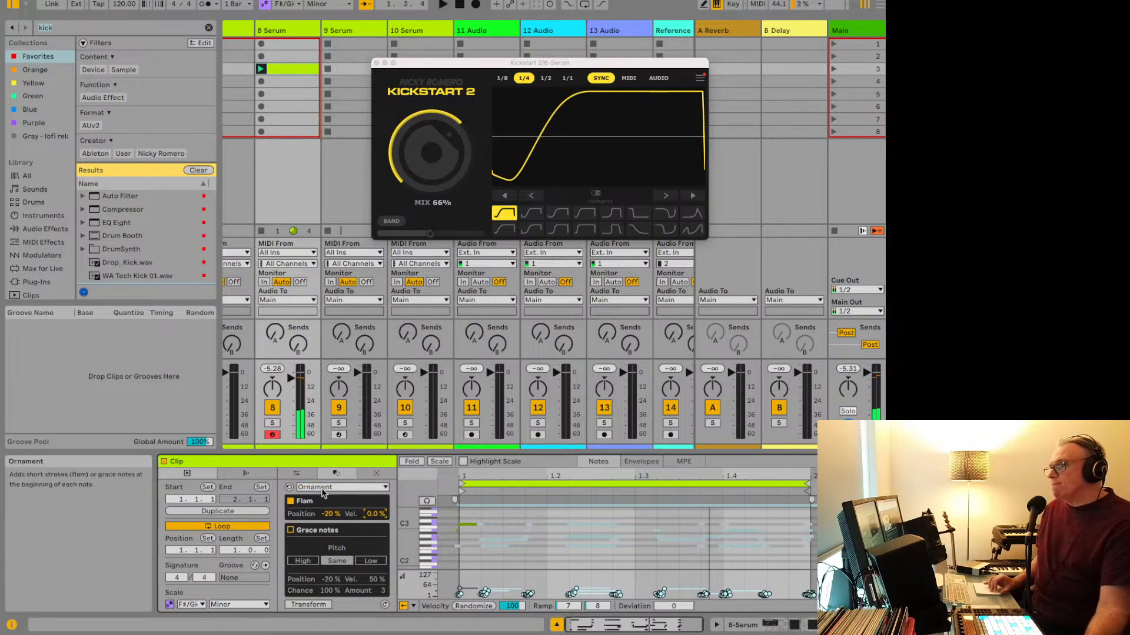
# Step: Switch the note transformation to Arpeggiate and audition the clip
pyautogui.click(302, 474)
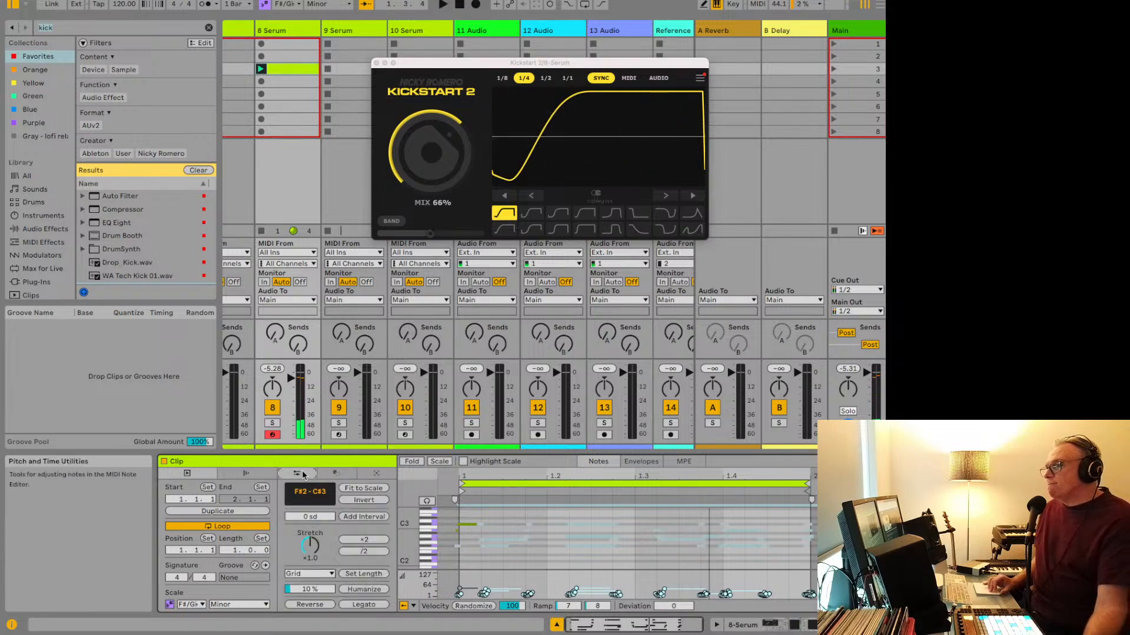
pyautogui.click(337, 473)
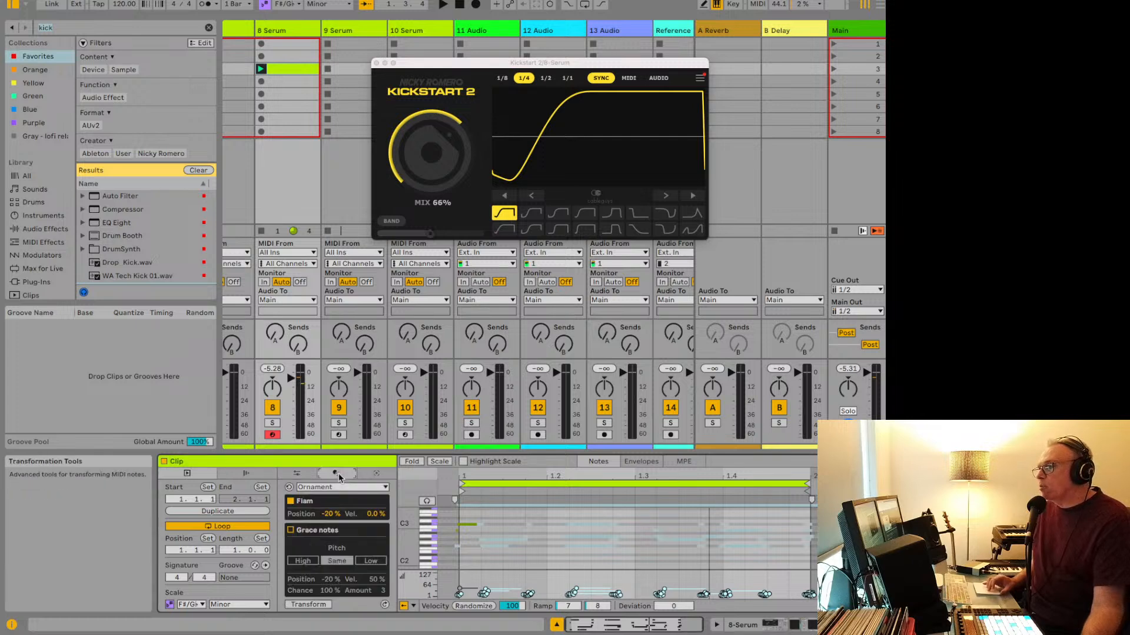
pyautogui.click(307, 488)
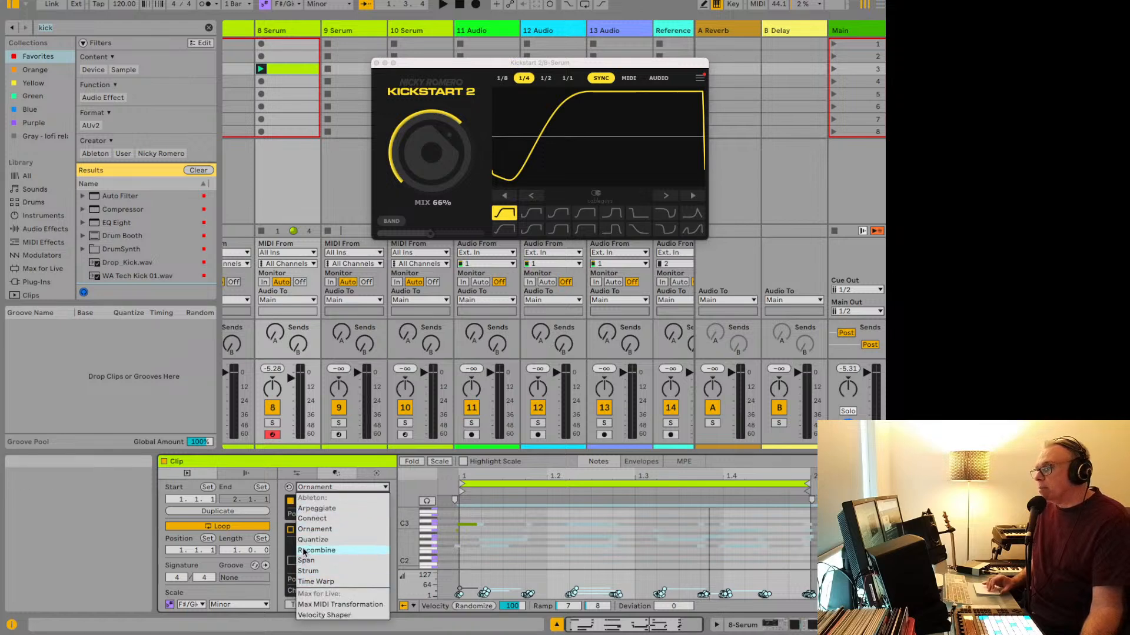
pyautogui.click(312, 508)
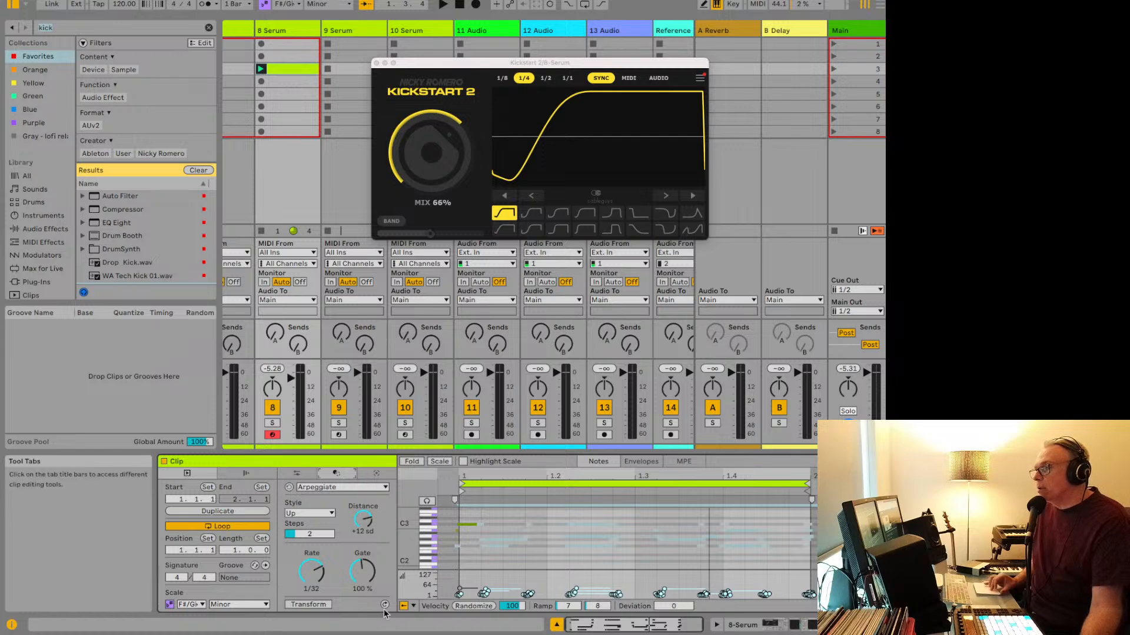
pyautogui.press('space')
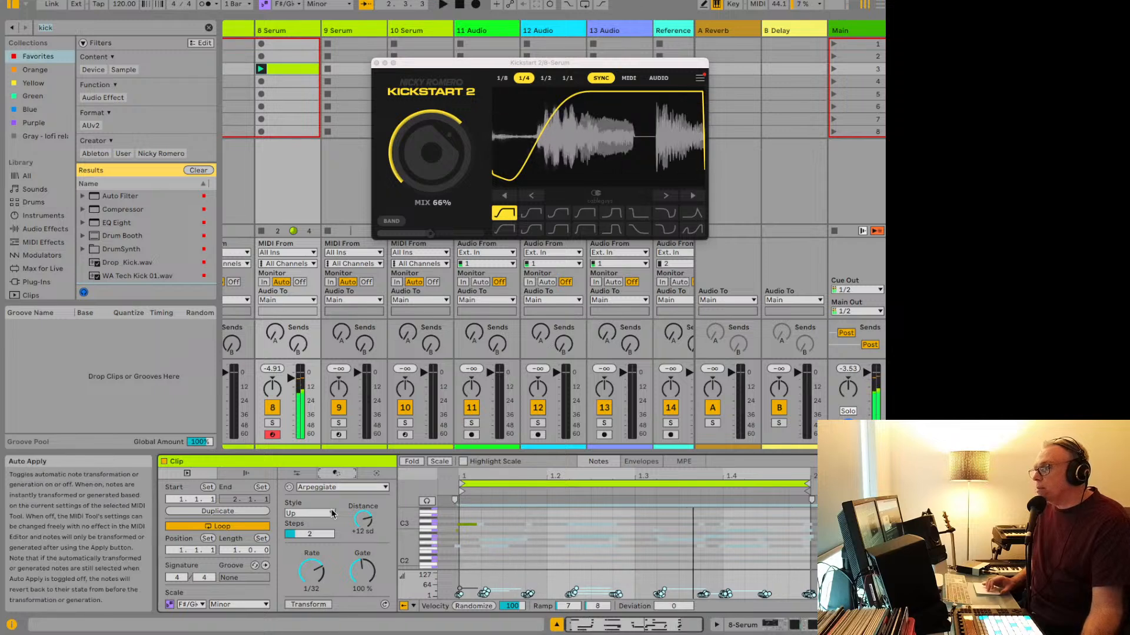
pyautogui.press('space')
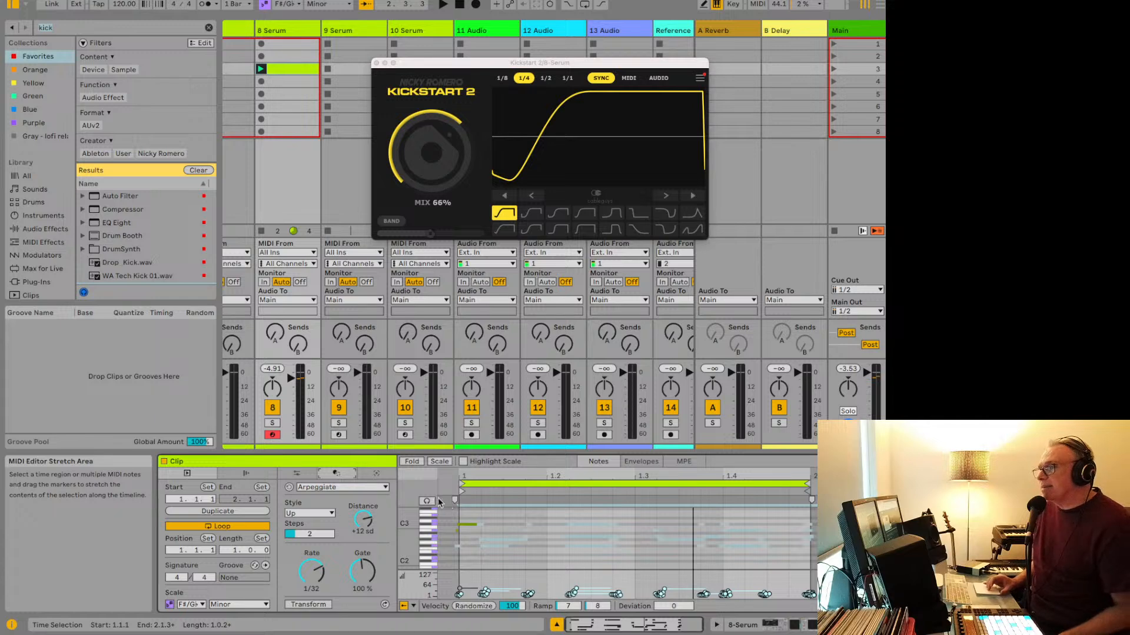
# Step: Look over the available MIDI generators and the pitch and time utilities, and play the clip
pyautogui.click(368, 472)
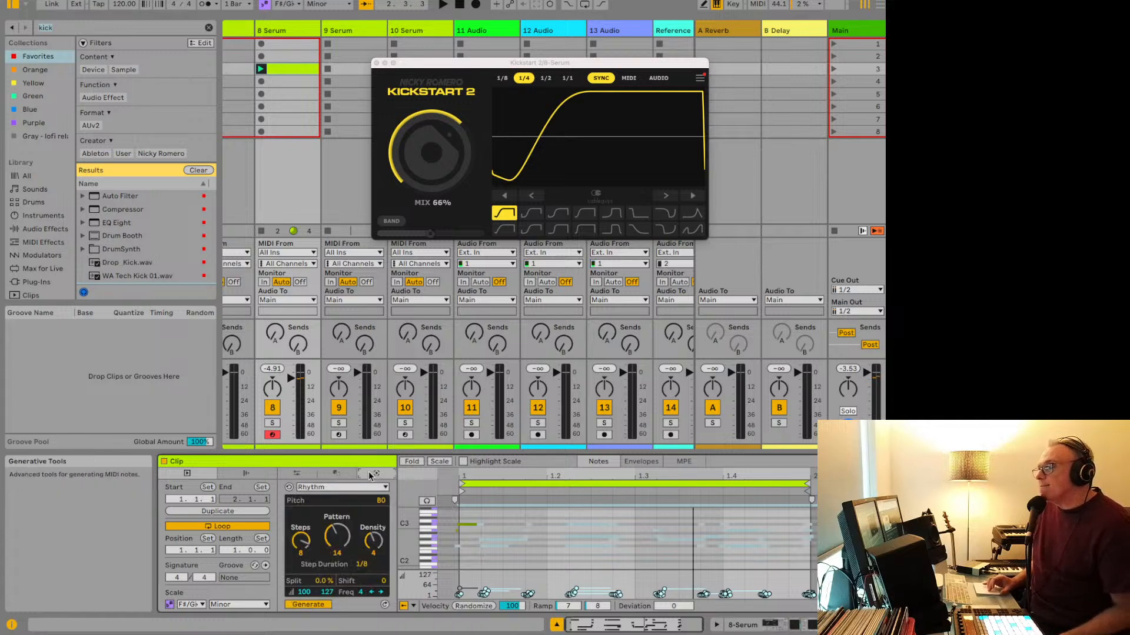
pyautogui.click(338, 487)
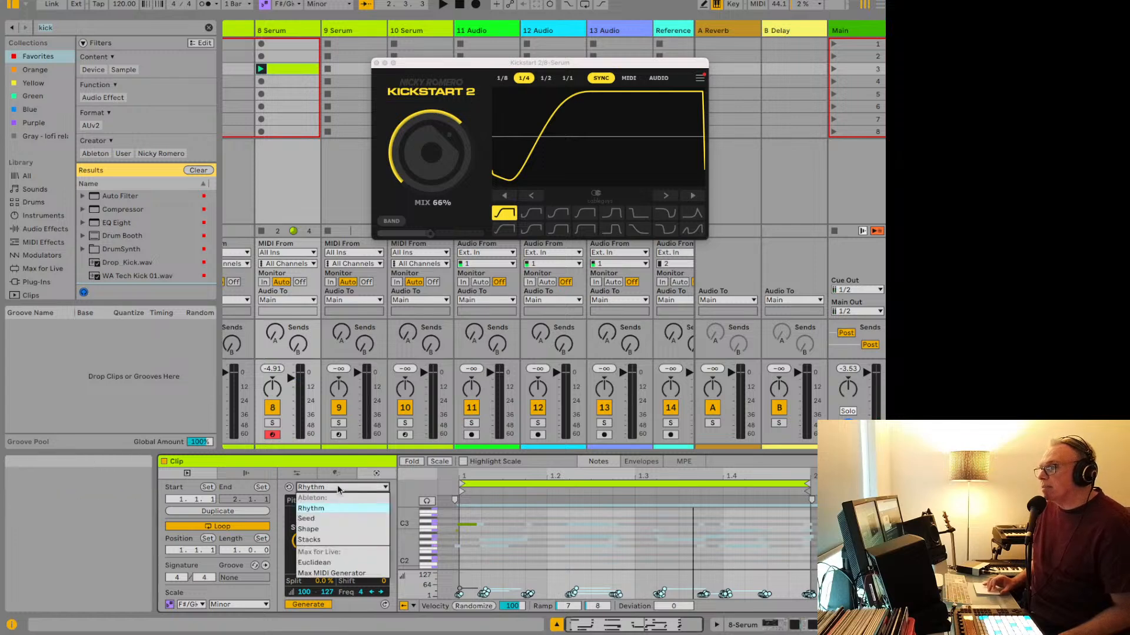
pyautogui.click(305, 478)
pyautogui.click(304, 477)
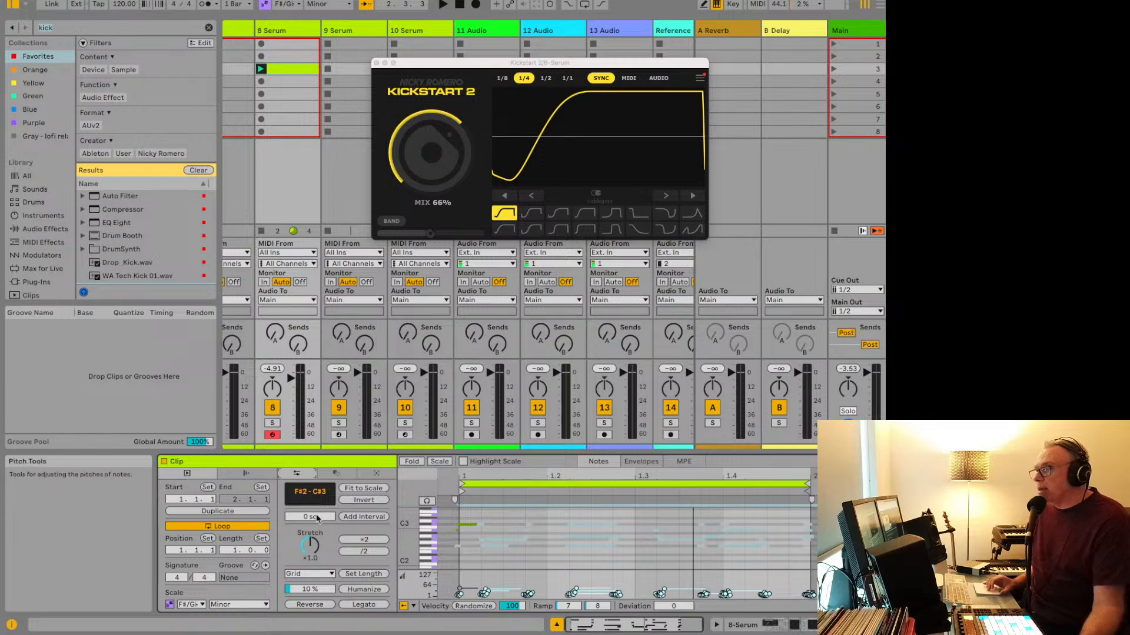
pyautogui.press('space')
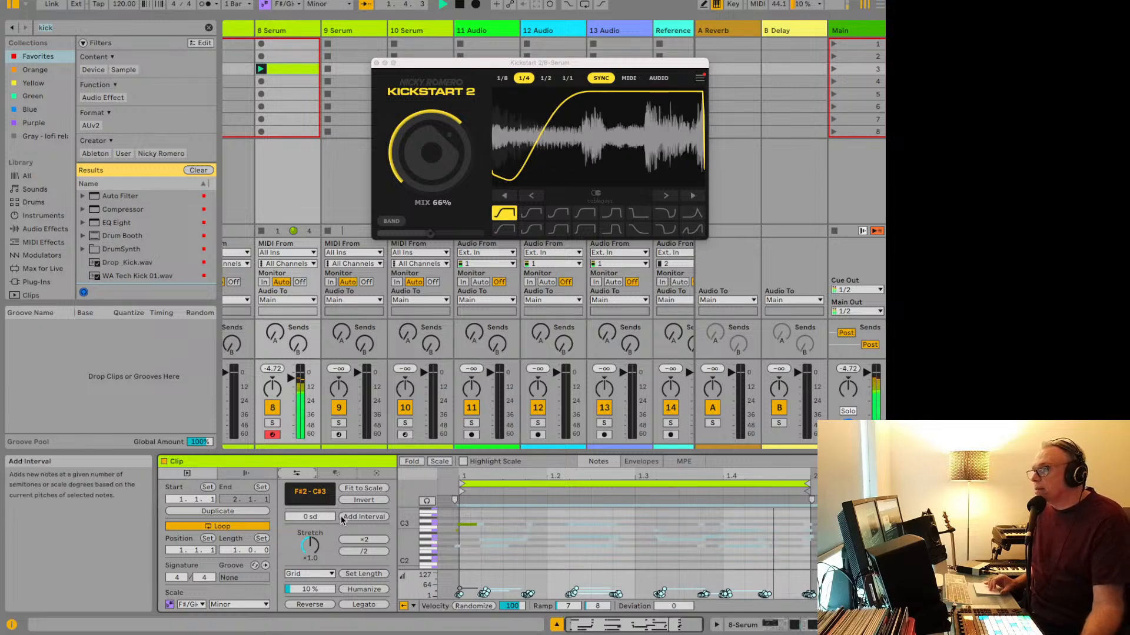
pyautogui.press('space')
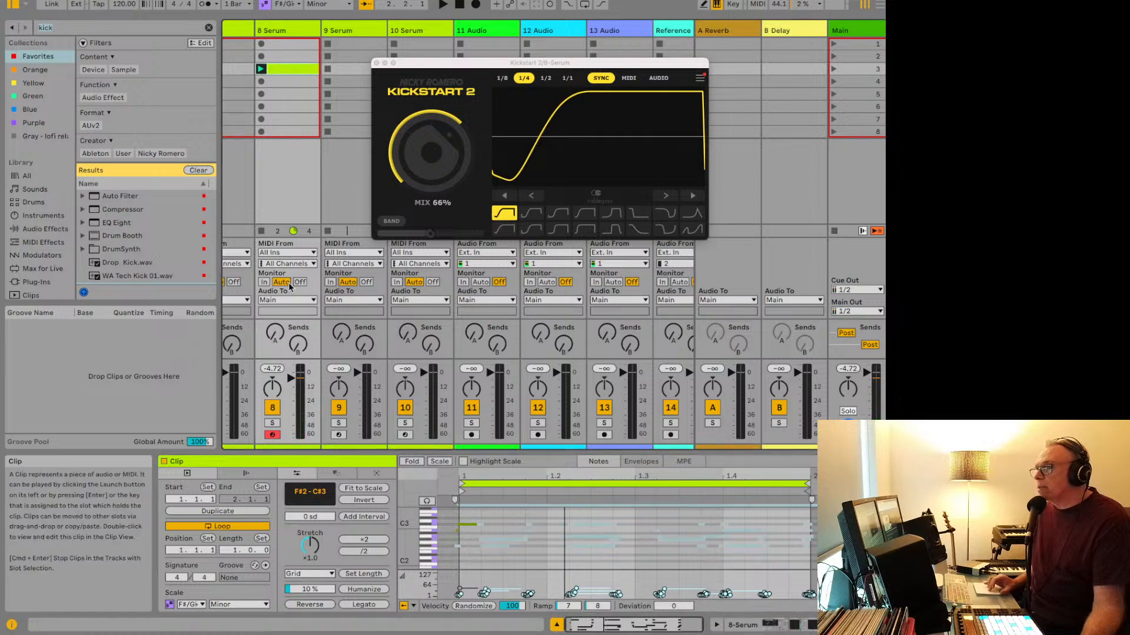
# Step: Review the list of note transformations with Arpeggiate kept selected, and listen to the clip again
pyautogui.click(321, 474)
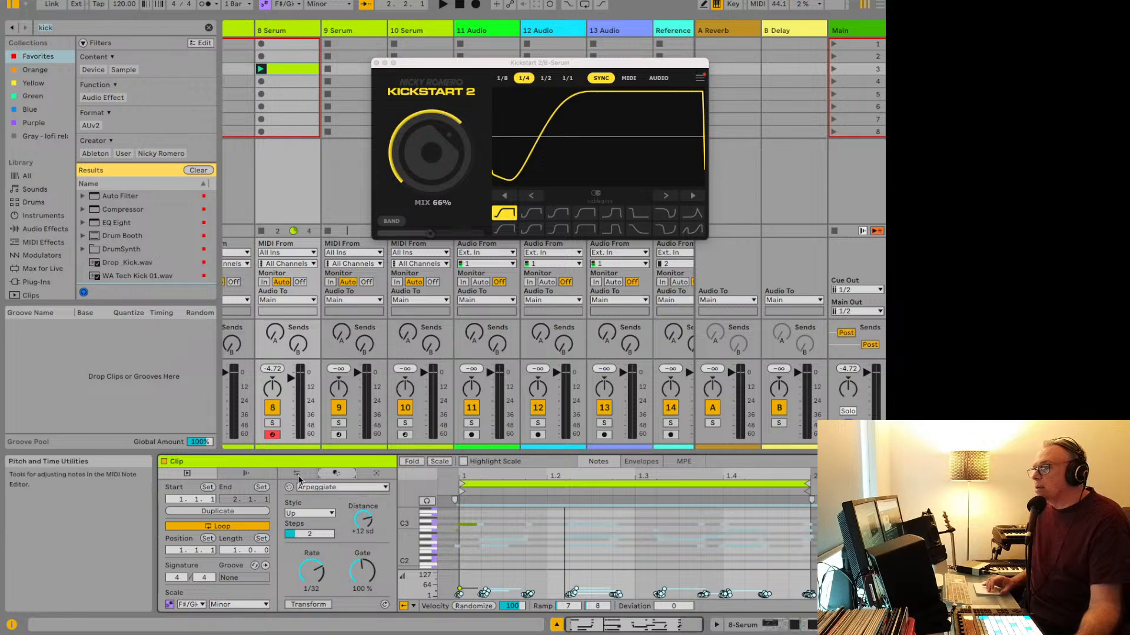
pyautogui.click(311, 488)
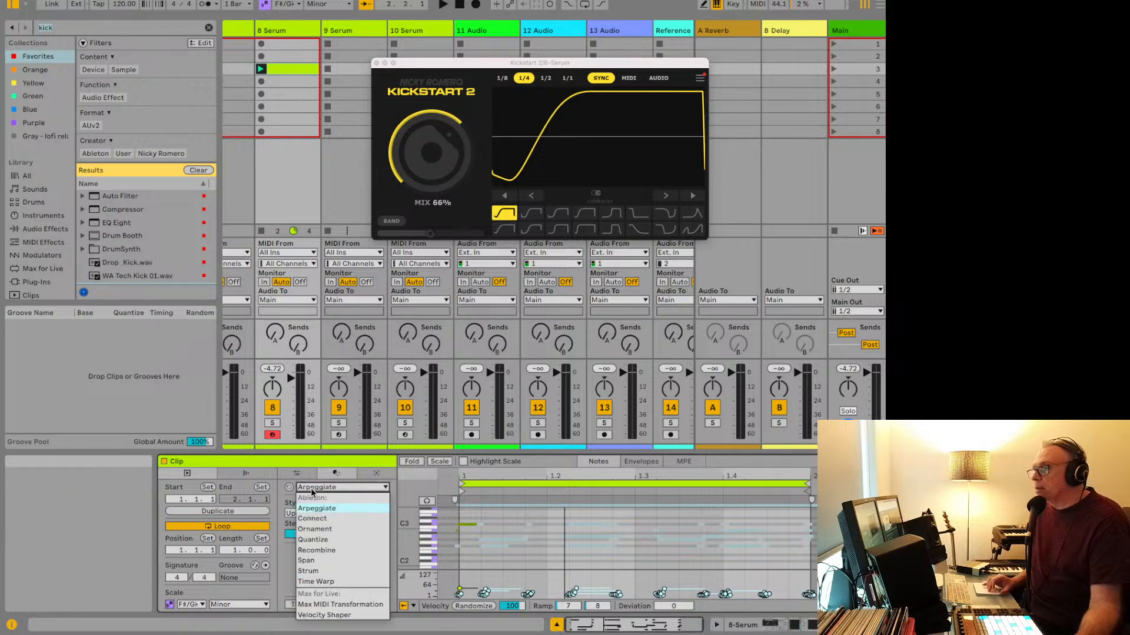
pyautogui.click(311, 489)
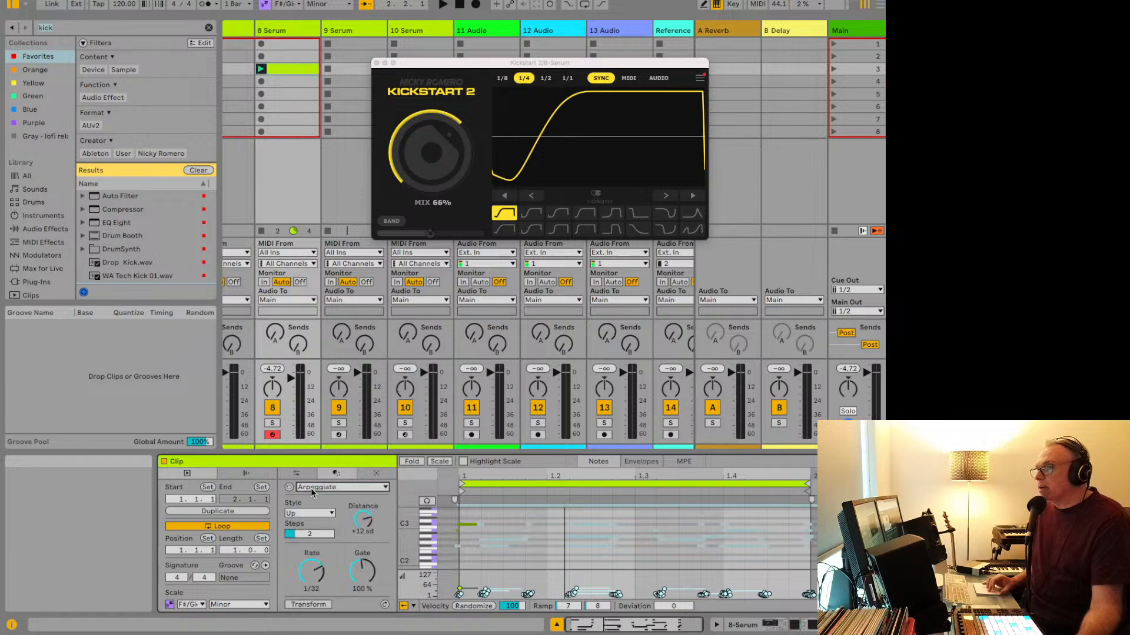
pyautogui.press('space')
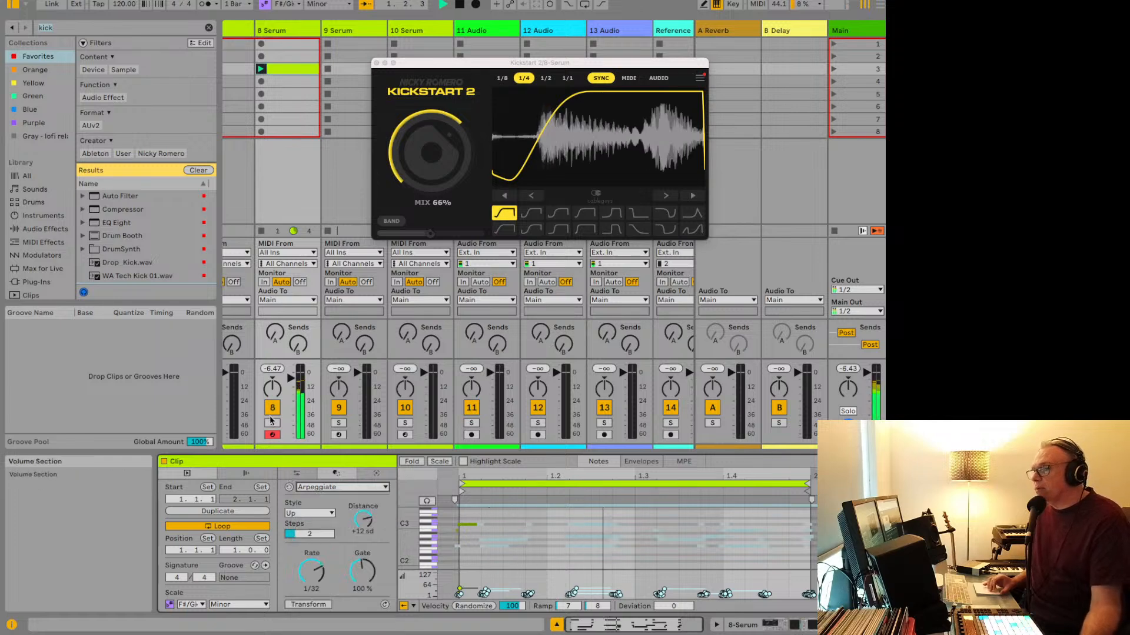
pyautogui.press('space')
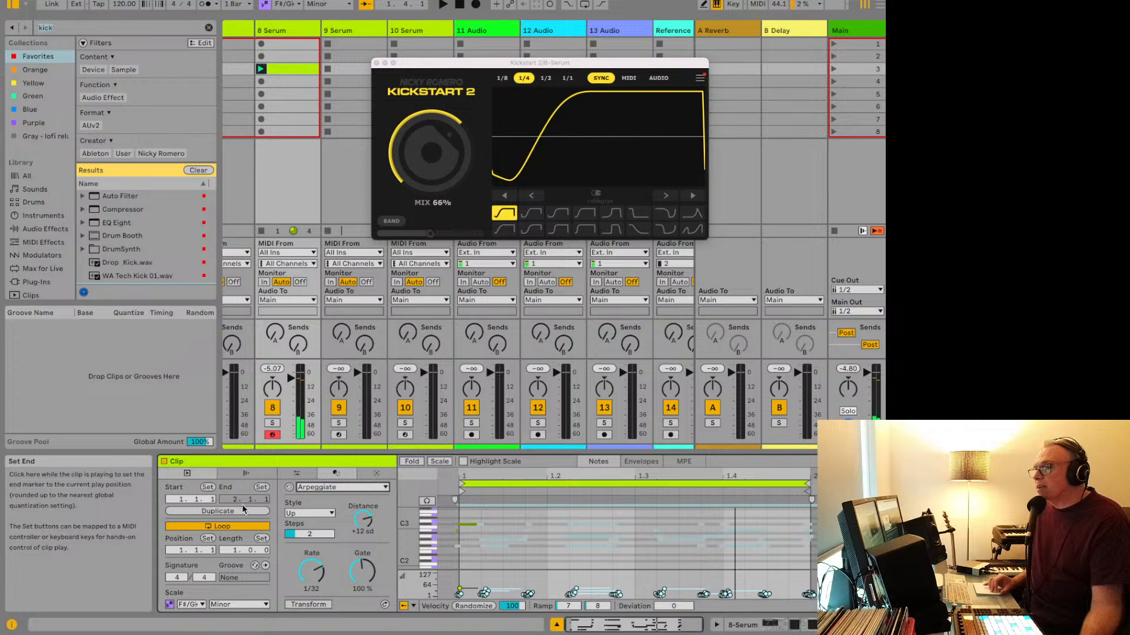
# Step: Show the clip's launch and follow action settings beside the transformation tools and audition the clip
pyautogui.click(274, 477)
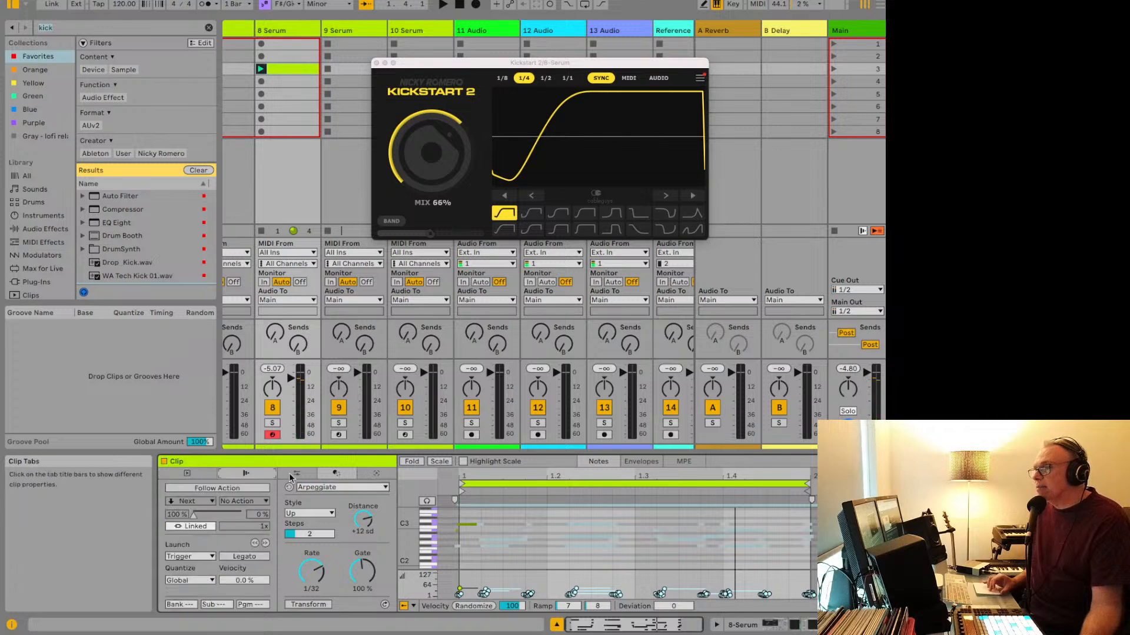
pyautogui.click(297, 474)
pyautogui.click(336, 475)
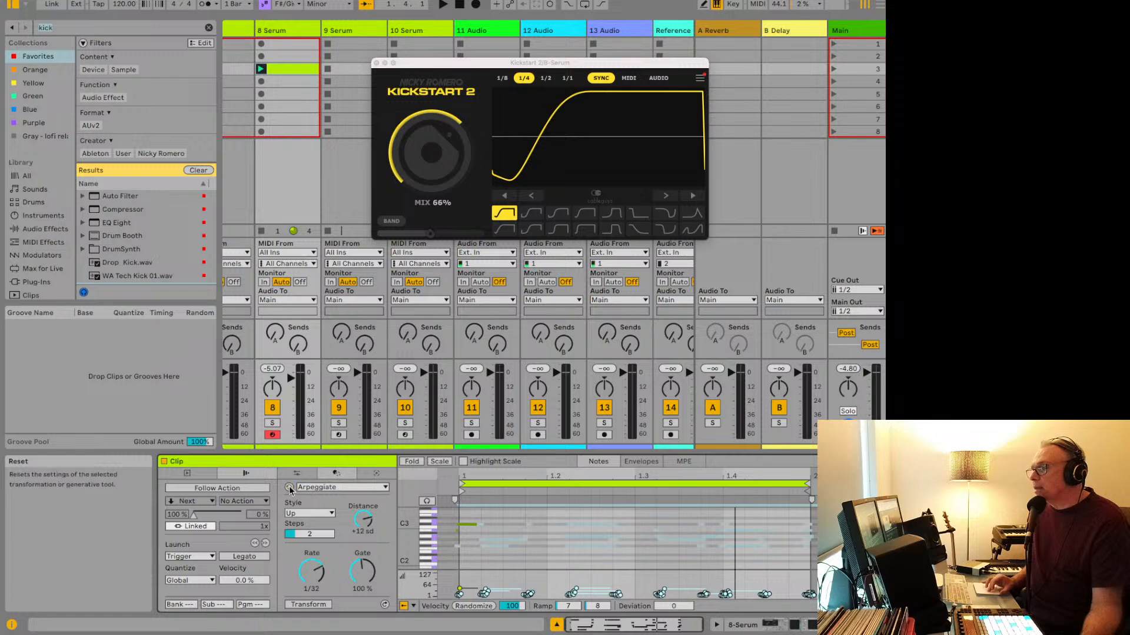
pyautogui.press('space')
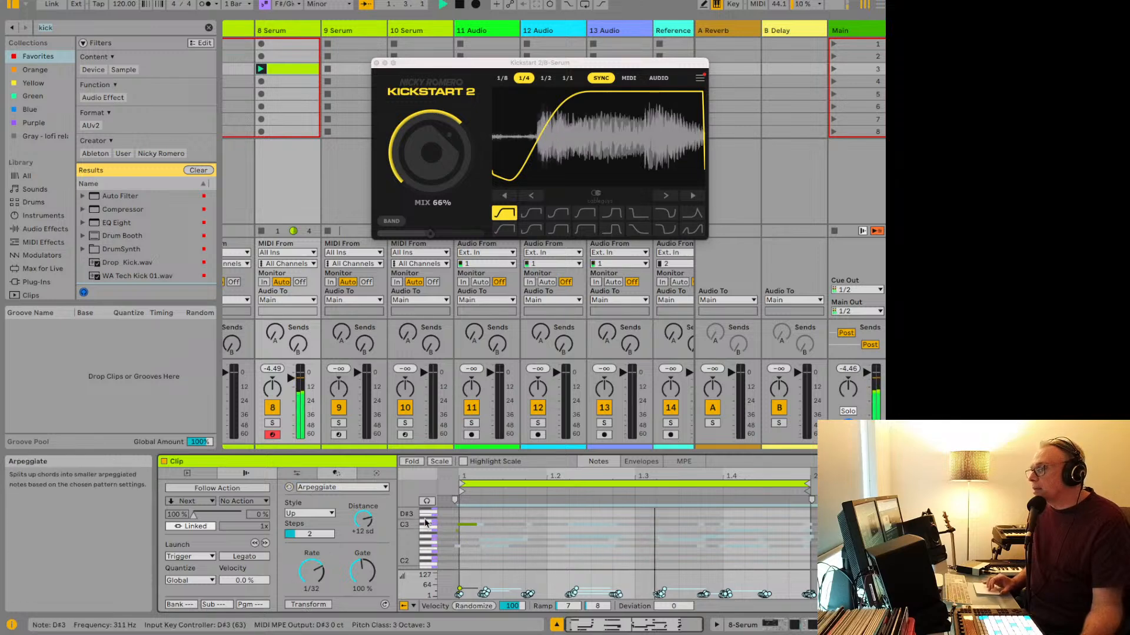
pyautogui.press('space')
# Step: Browse the Recombine and Connect transformations, set the transformation back to Ornament, and play the clip
pyautogui.click(364, 496)
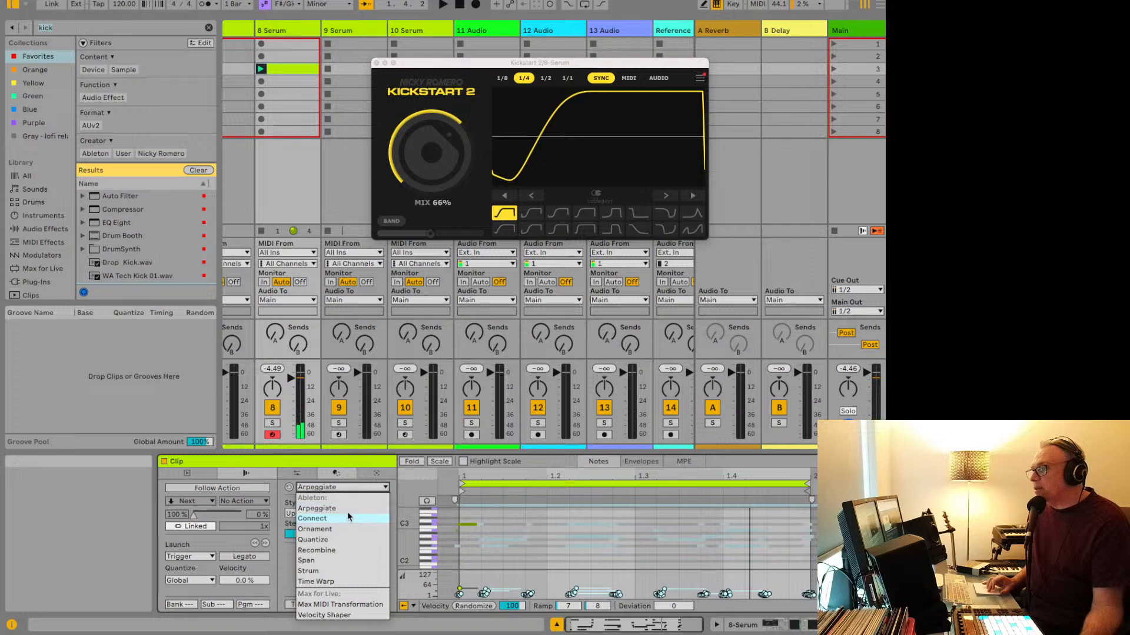
pyautogui.click(333, 550)
pyautogui.click(329, 488)
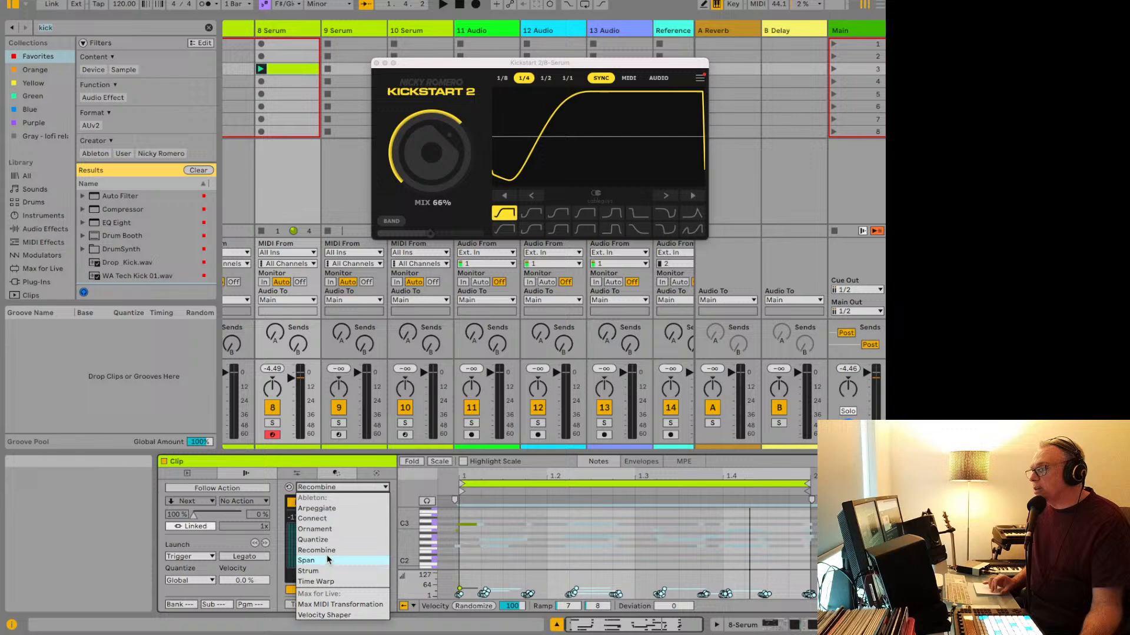
pyautogui.click(330, 519)
pyautogui.click(333, 486)
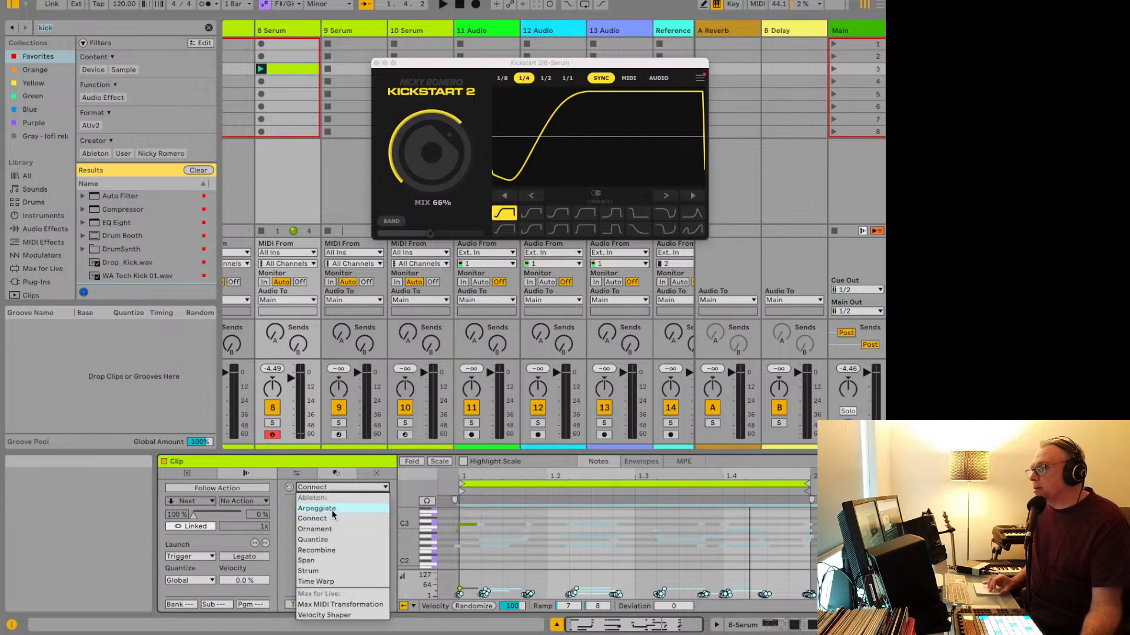
pyautogui.click(330, 530)
pyautogui.press('space')
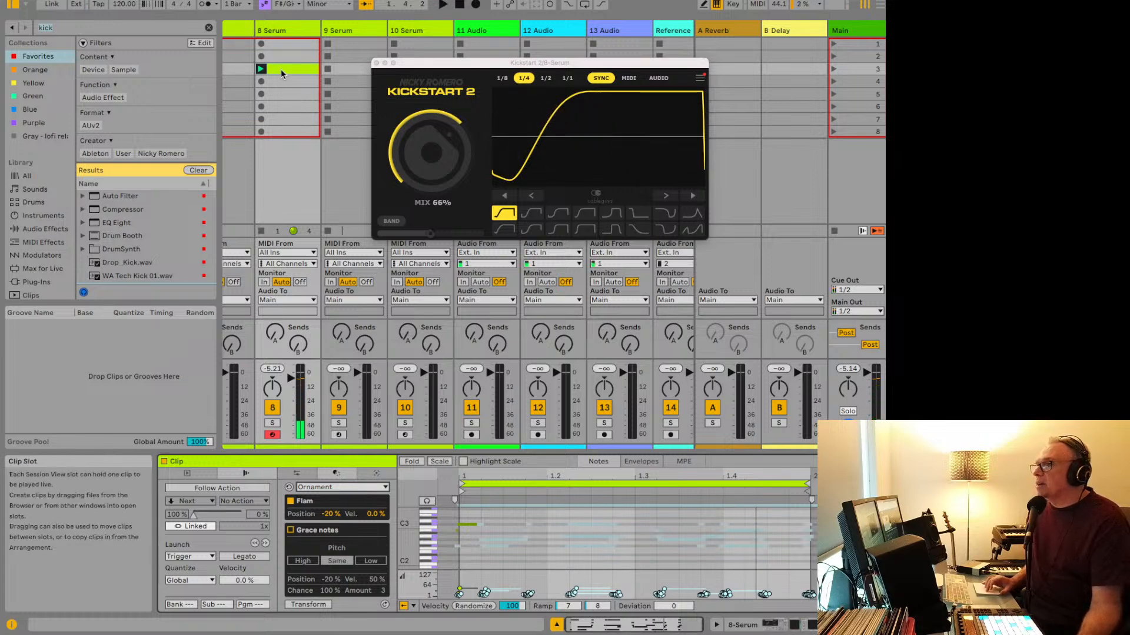
# Step: Record a new MIDI chord phrase into the fourth clip slot of the 8 Serum track and listen back to it
pyautogui.click(262, 82)
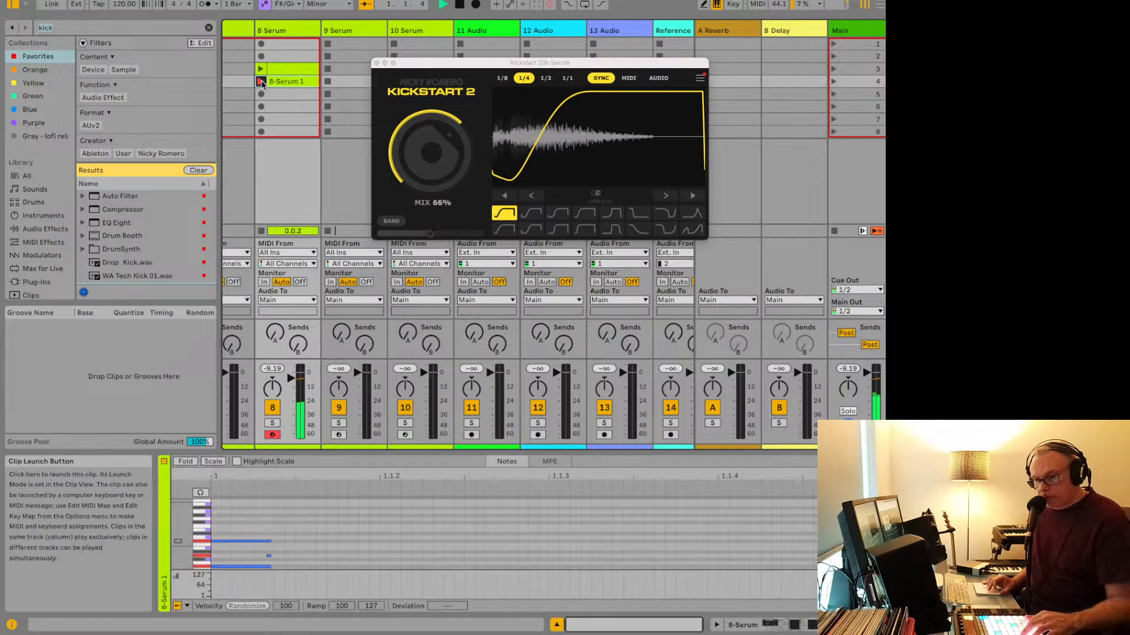
pyautogui.click(261, 82)
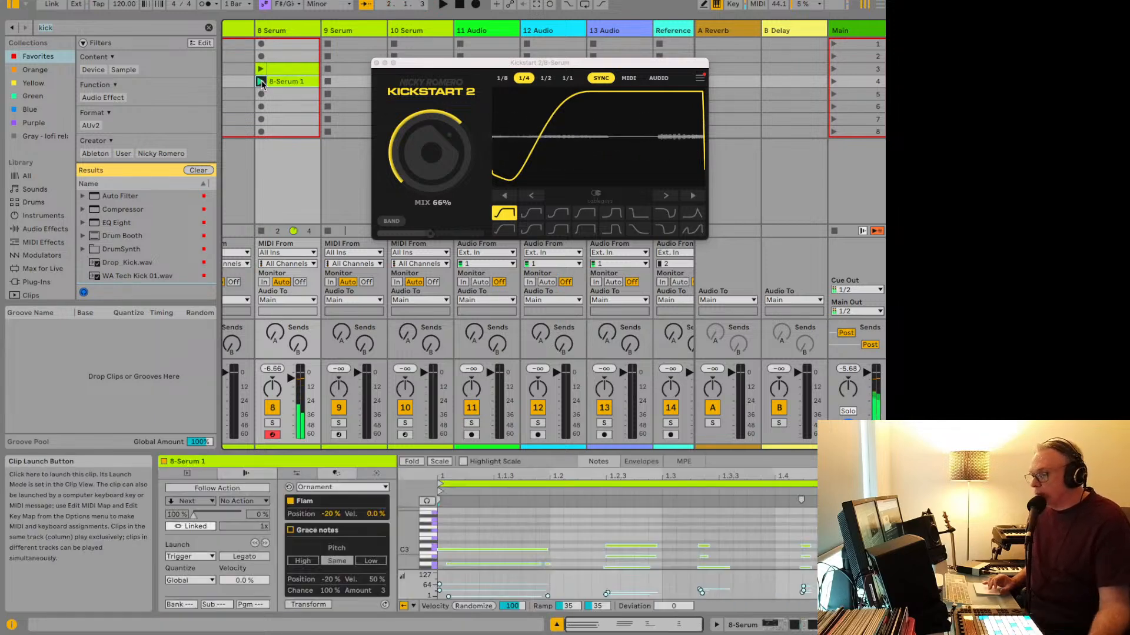
pyautogui.press('space')
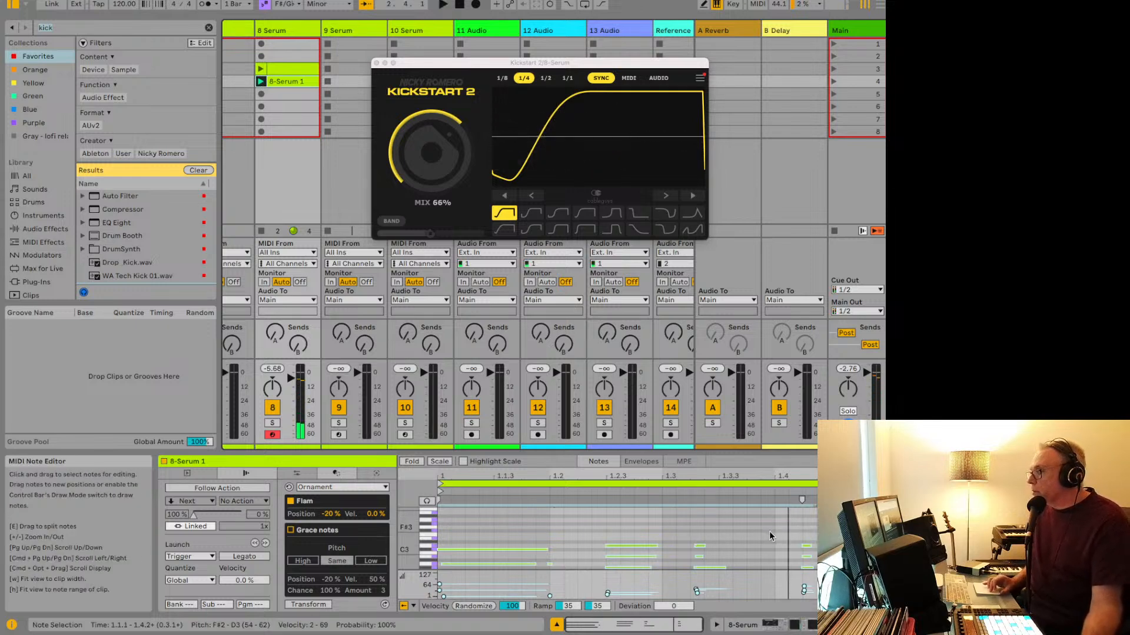
# Step: Delete the notes at beat 1.4 of the 8-Serum 1 clip and transpose all its remaining notes down one octave
pyautogui.moveTo(770, 532); pyautogui.dragTo(825, 578)
pyautogui.press('space')
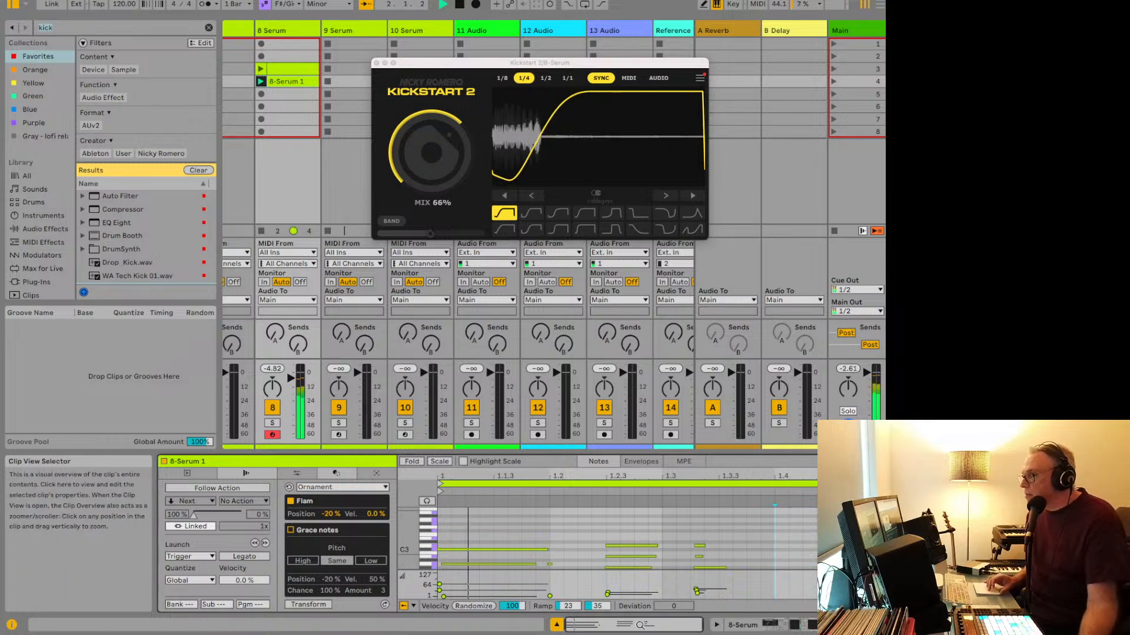
pyautogui.press('space')
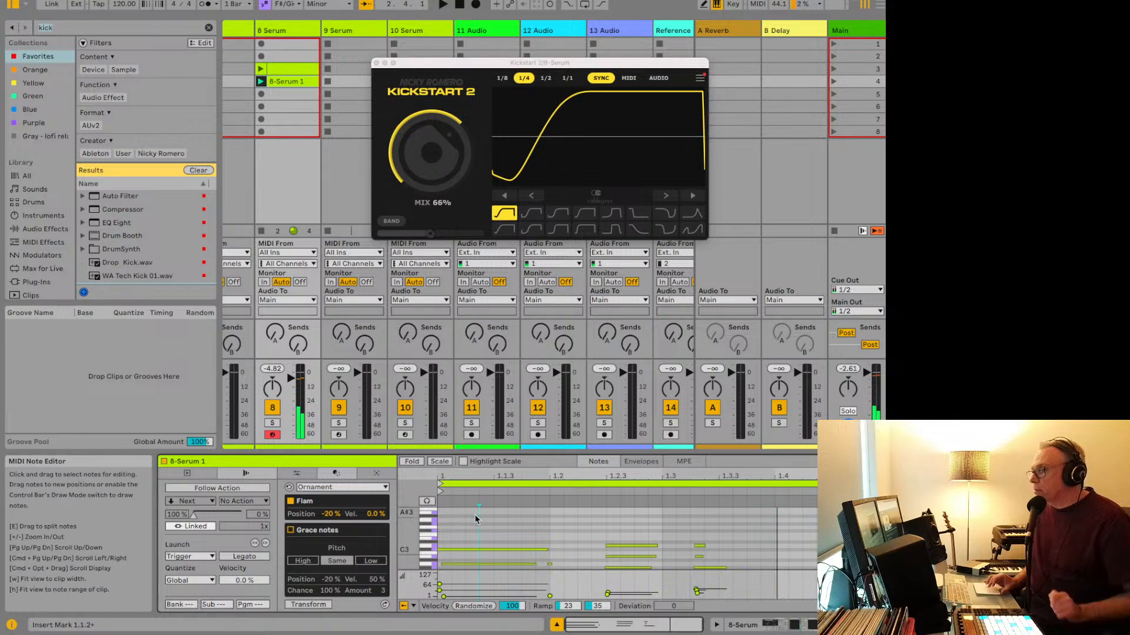
pyautogui.press('super+a')
pyautogui.press('space')
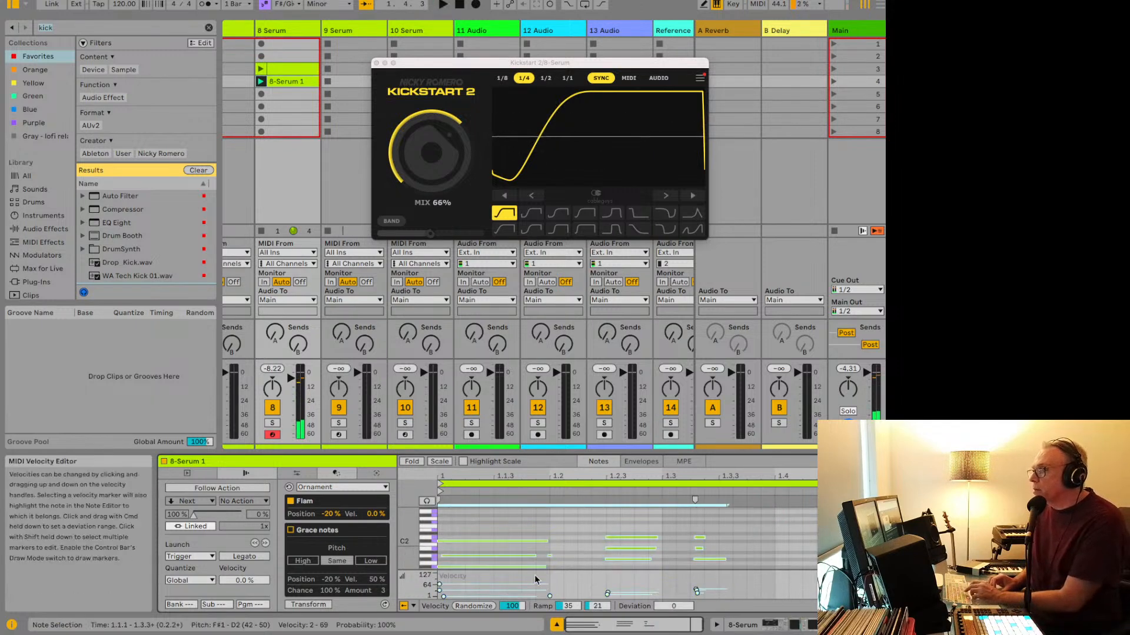
# Step: Raise the lowest notes at 1.2.3 and 1.3 and the opening F#1 note by one octave, and audition the clip
pyautogui.moveTo(703, 561); pyautogui.dragTo(616, 560)
pyautogui.hotkey('shift', 'Up')
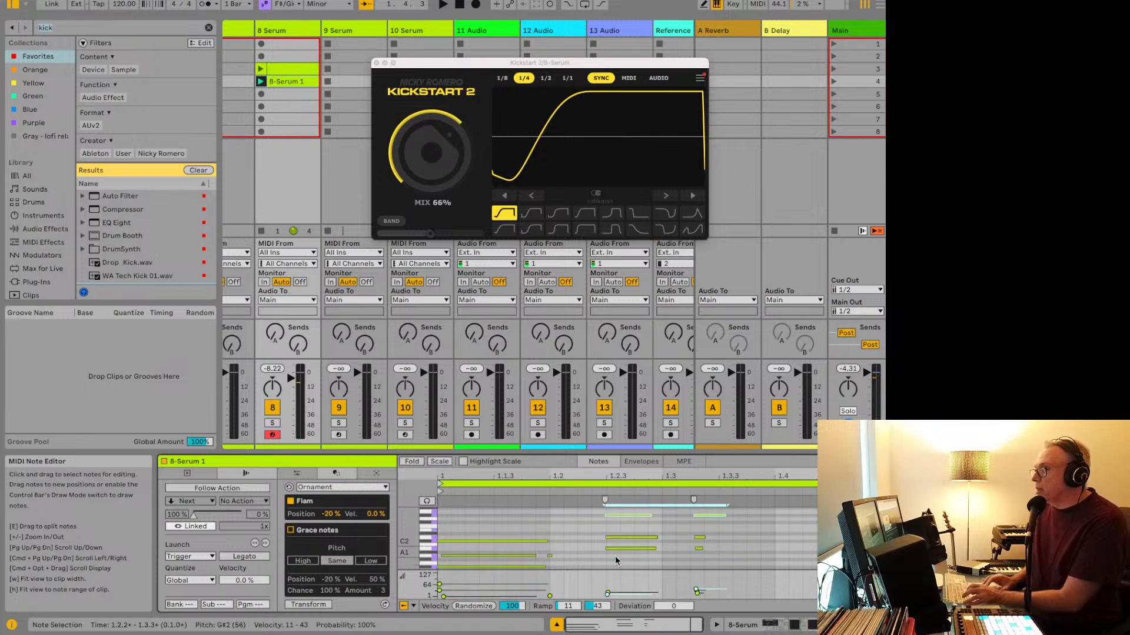
pyautogui.click(524, 564)
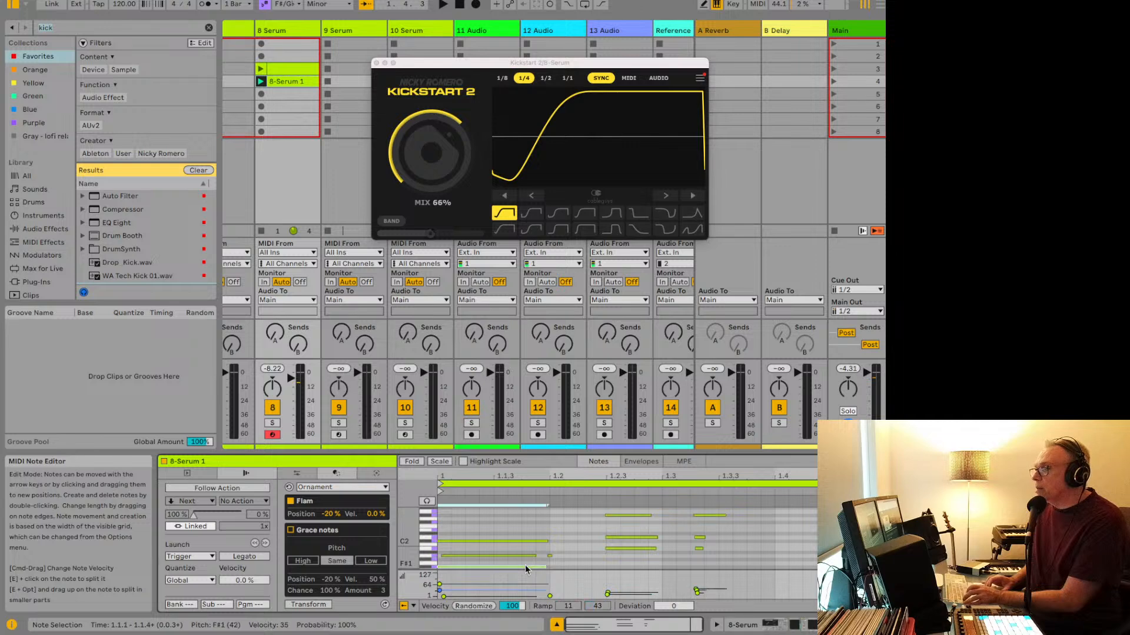
pyautogui.hotkey('shift', 'Up')
pyautogui.press('space')
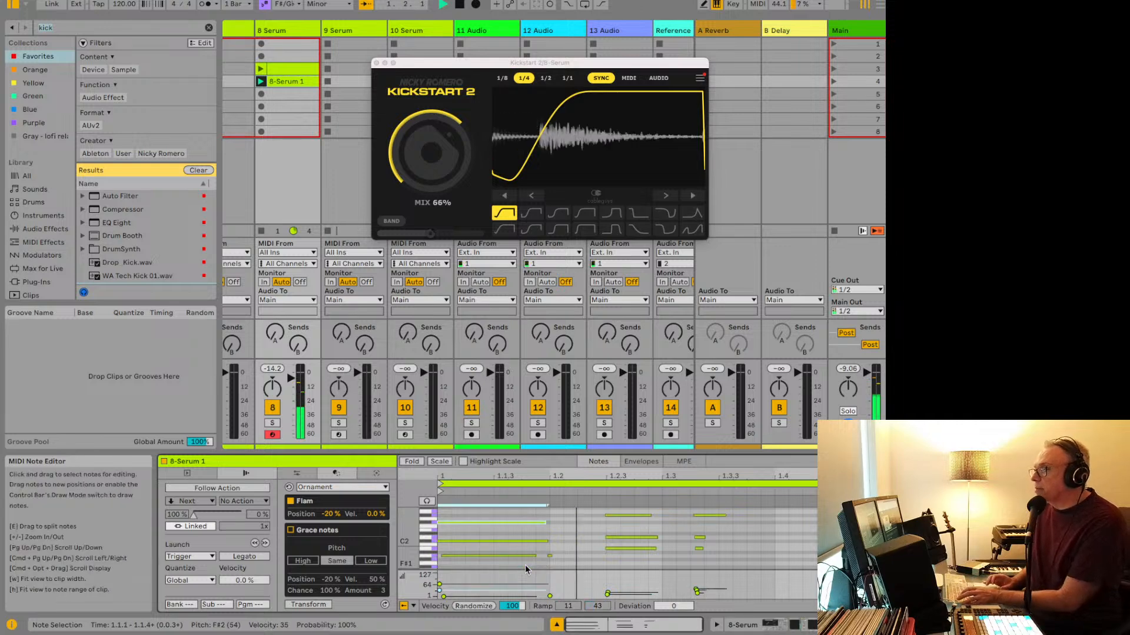
pyautogui.press('space')
# Step: Delete the raised G#2 notes in the second half of the 8-Serum 1 clip and play the result
pyautogui.moveTo(585, 509); pyautogui.dragTo(714, 521)
pyautogui.press('Delete')
pyautogui.press('space')
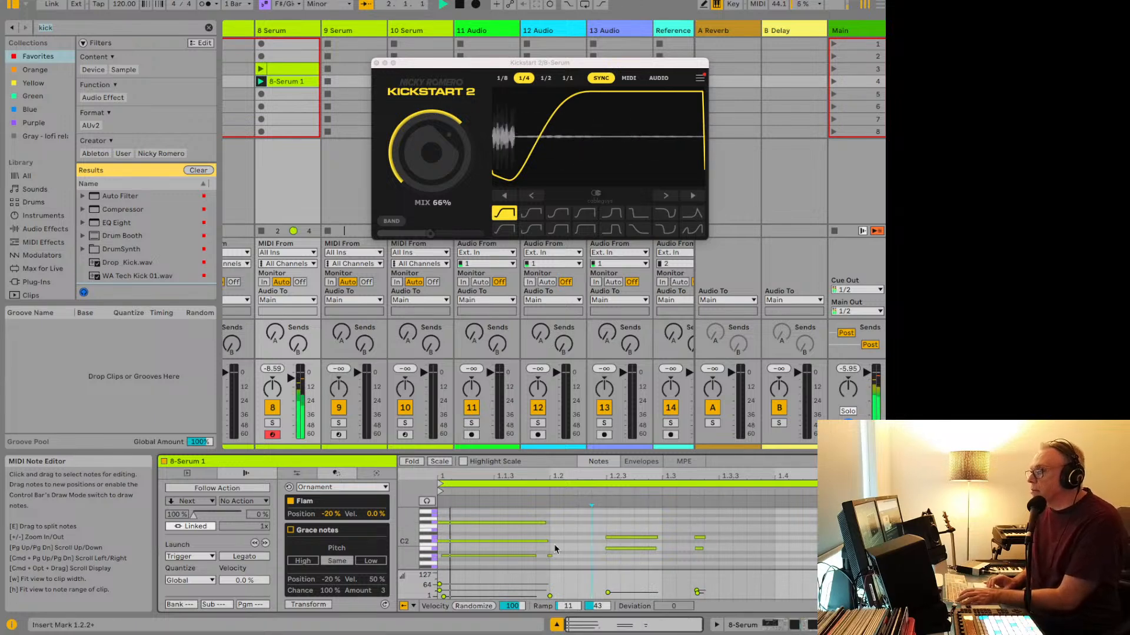
pyautogui.press('space')
# Step: Deactivate and reactivate the opening F#2 note while the clip plays to compare the chord with and without it
pyautogui.click(496, 523)
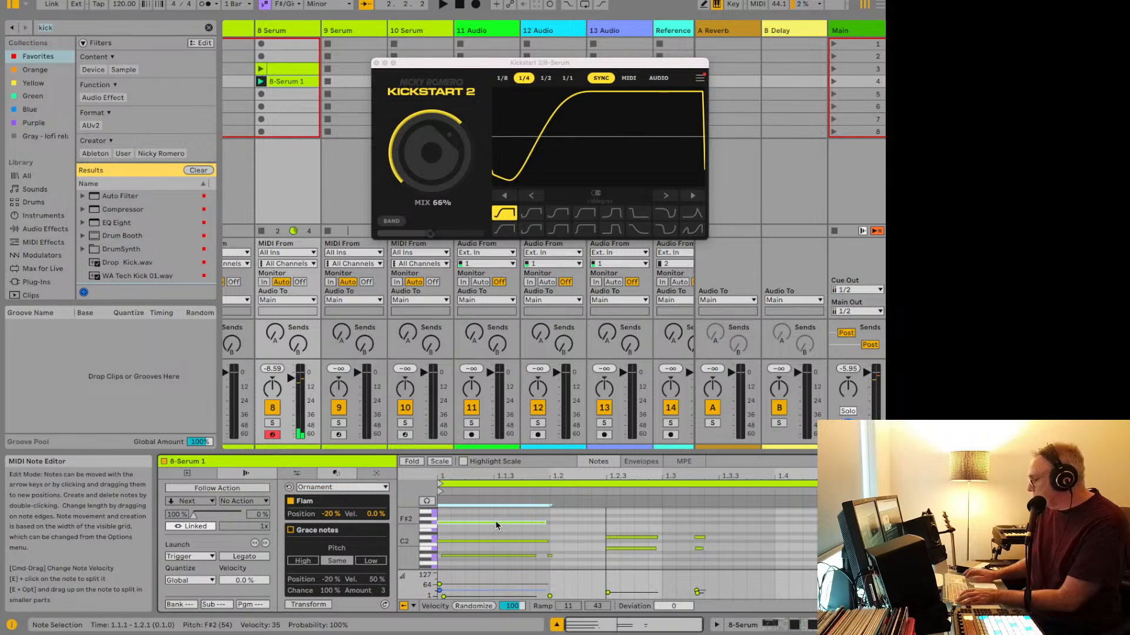
pyautogui.press('space')
pyautogui.press('0')
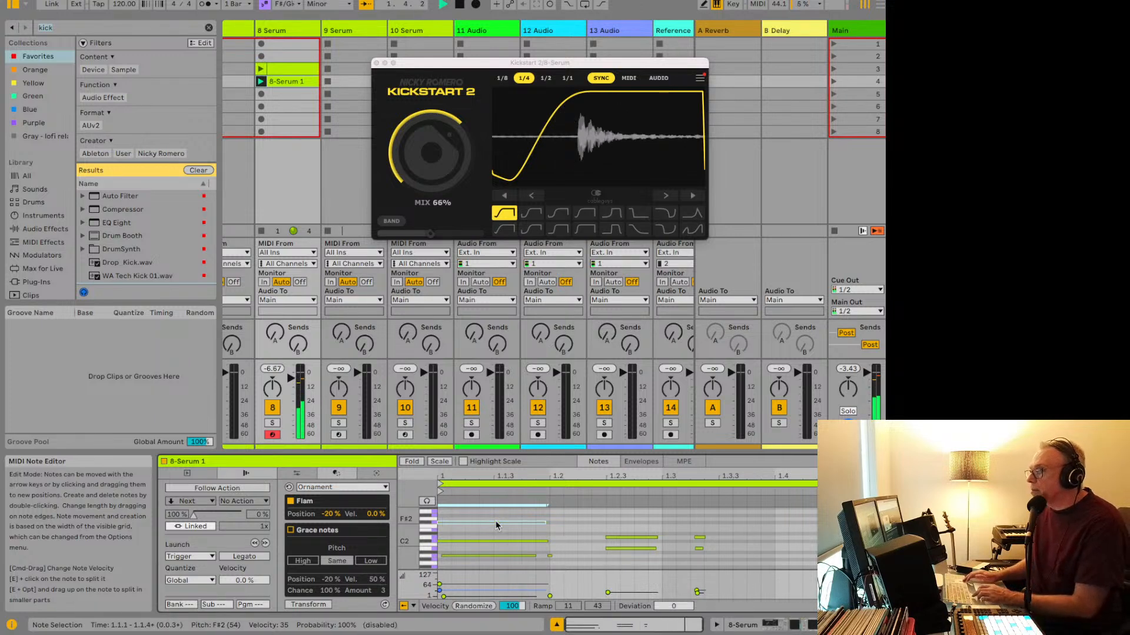
pyautogui.press('0')
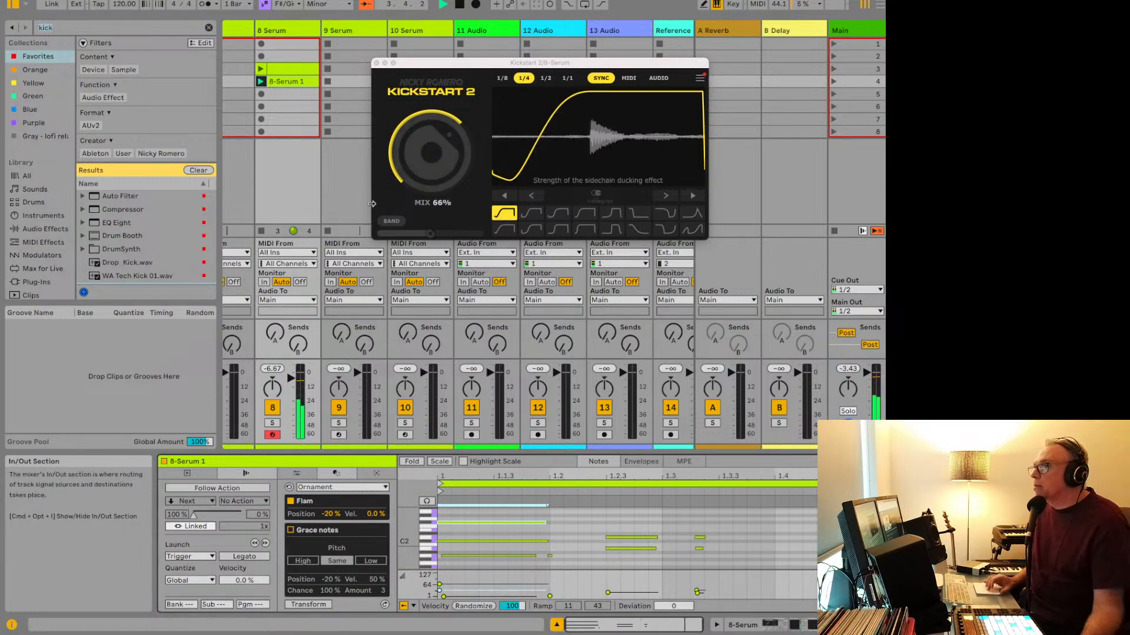
pyautogui.press('space')
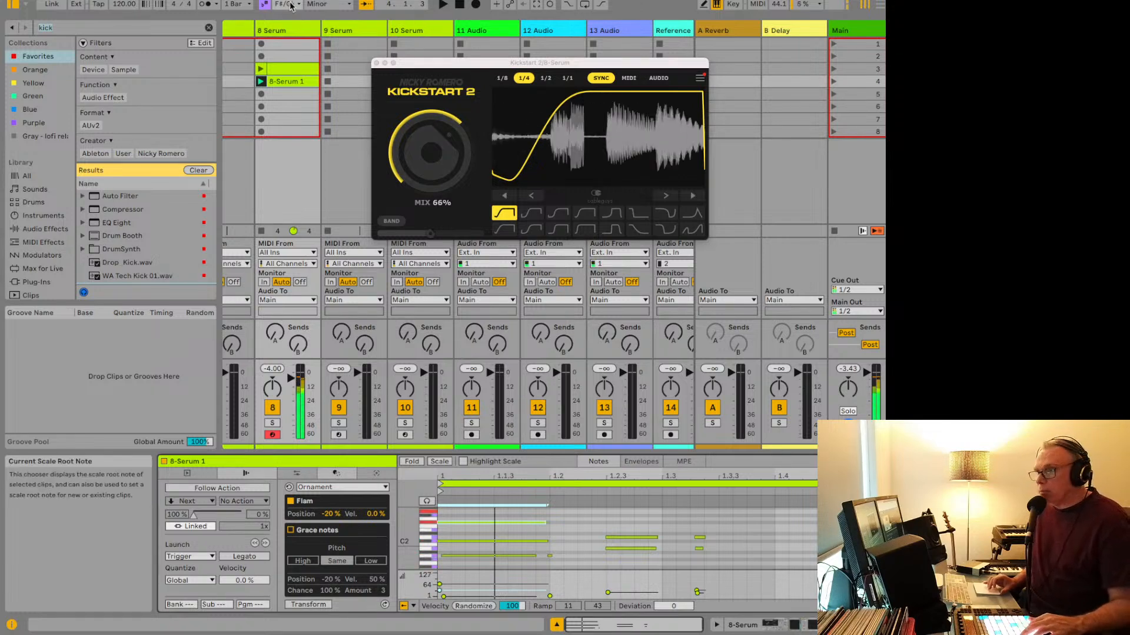
pyautogui.click(271, 32)
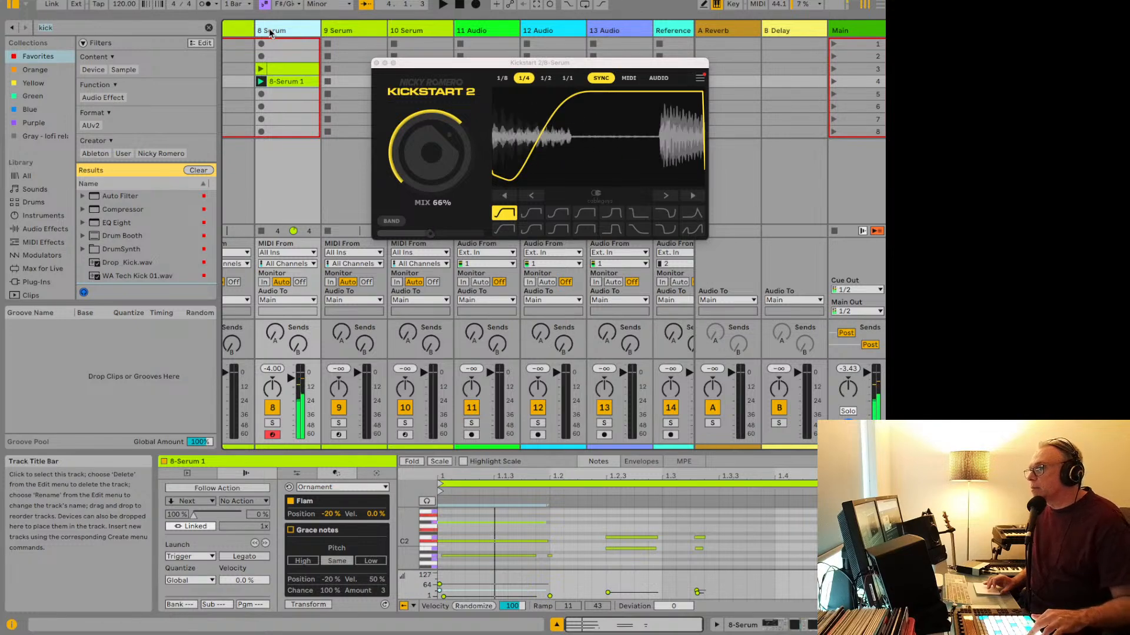
pyautogui.click(262, 95)
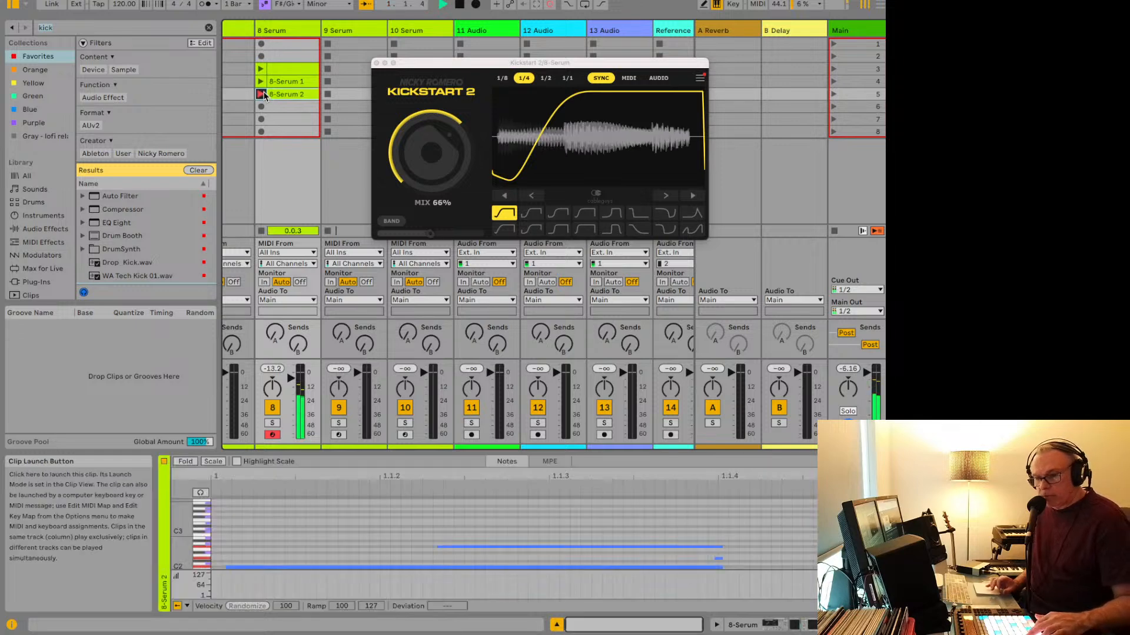
pyautogui.click(262, 94)
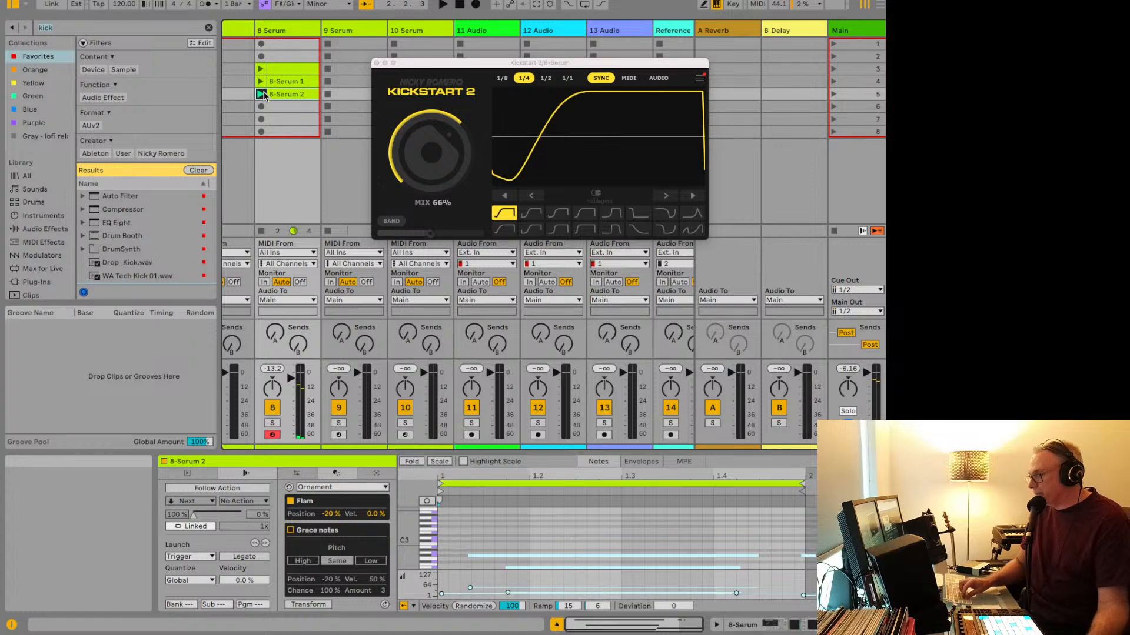
pyautogui.press('Delete')
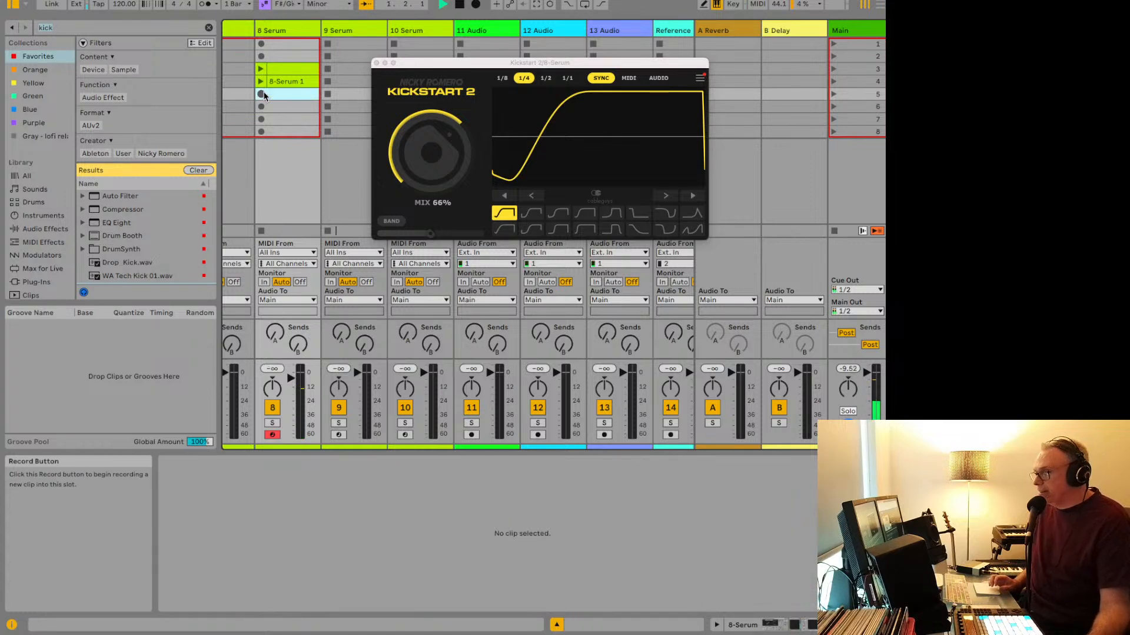
# Step: Record a new chord clip into the fifth slot of the 8 Serum track and set its loop length to two bars
pyautogui.click(261, 94)
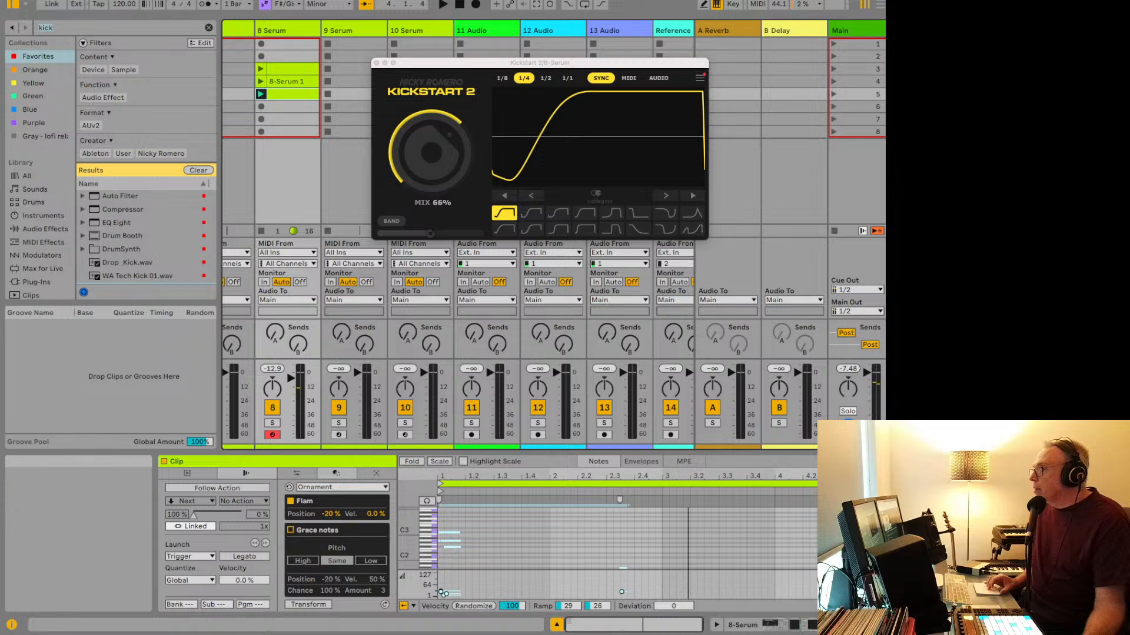
pyautogui.moveTo(619, 500)
pyautogui.mouseDown()
pyautogui.moveTo(815, 497)
pyautogui.moveTo(662, 499)
pyautogui.mouseUp()
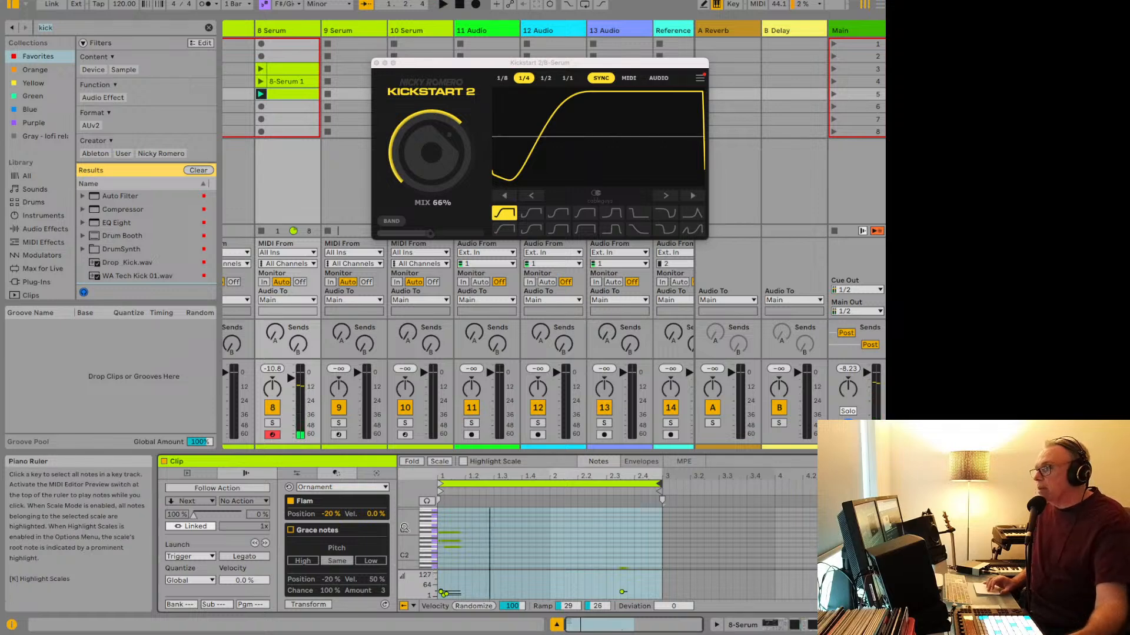
# Step: Apply the Strum transformation to all notes of the new clip with Low -38% and High 60%, and play it
pyautogui.press('super+a')
pyautogui.moveTo(453, 523); pyautogui.dragTo(451, 569)
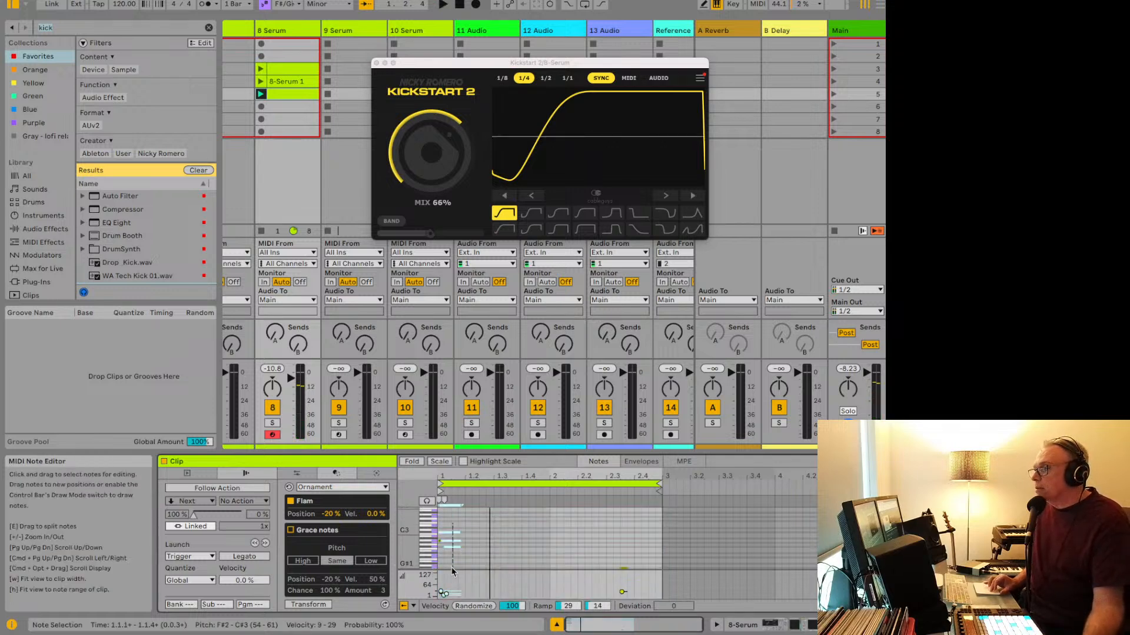
pyautogui.press('super+a')
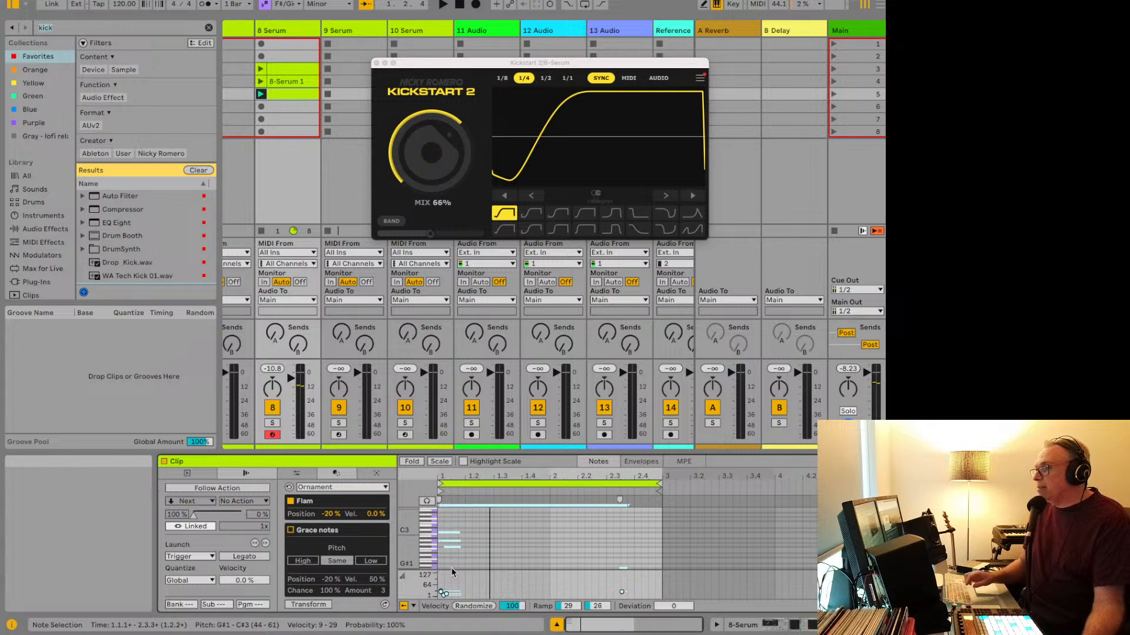
pyautogui.click(321, 488)
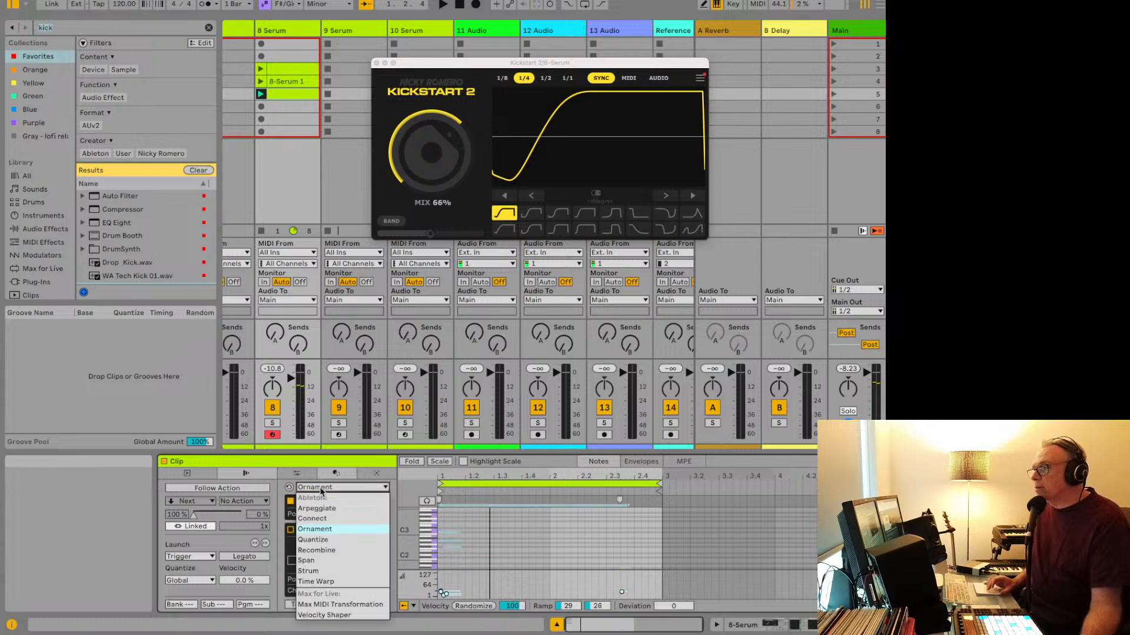
pyautogui.click(328, 572)
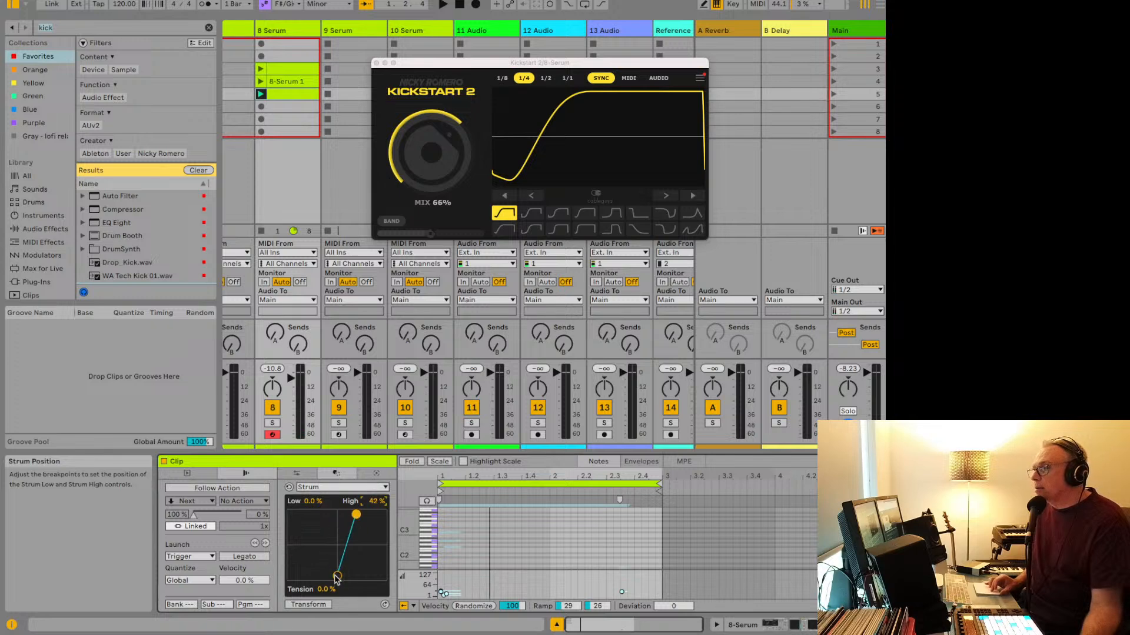
pyautogui.press('space')
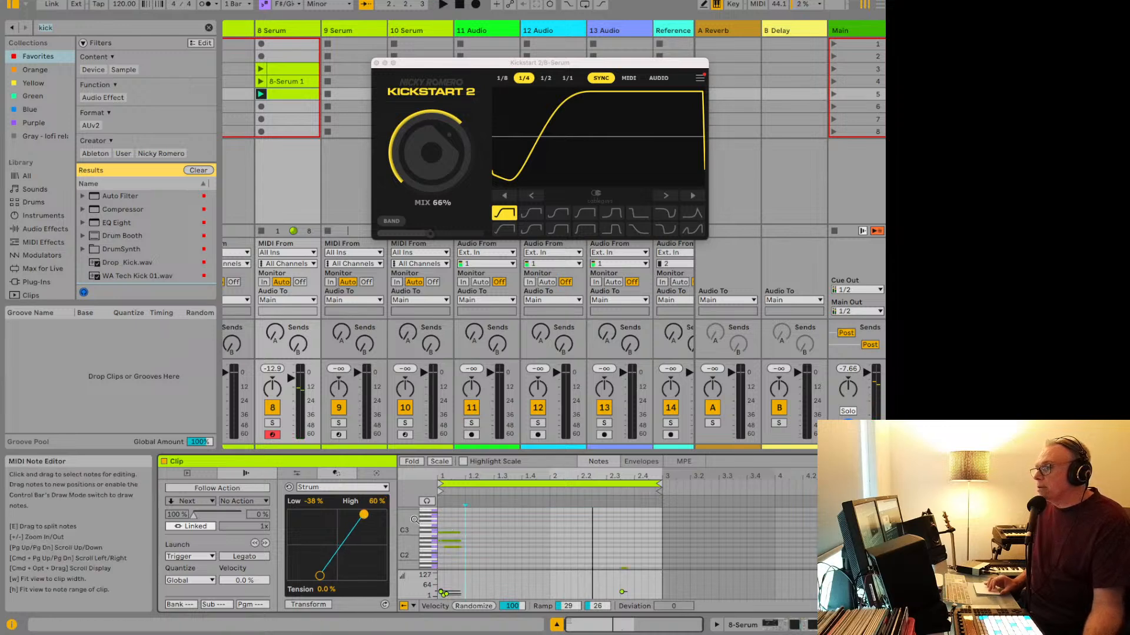
# Step: Nudge the strummed chord's A2 and F#2 notes earlier toward the start of the clip and audition the result
pyautogui.moveTo(450, 475); pyautogui.dragTo(450, 529)
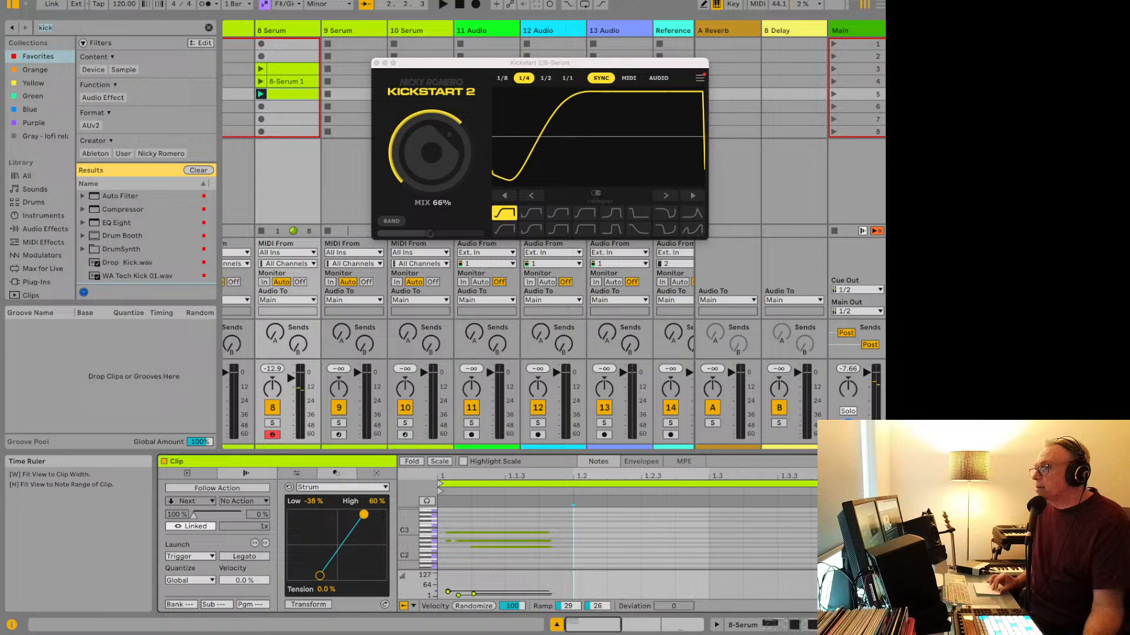
pyautogui.click(443, 540)
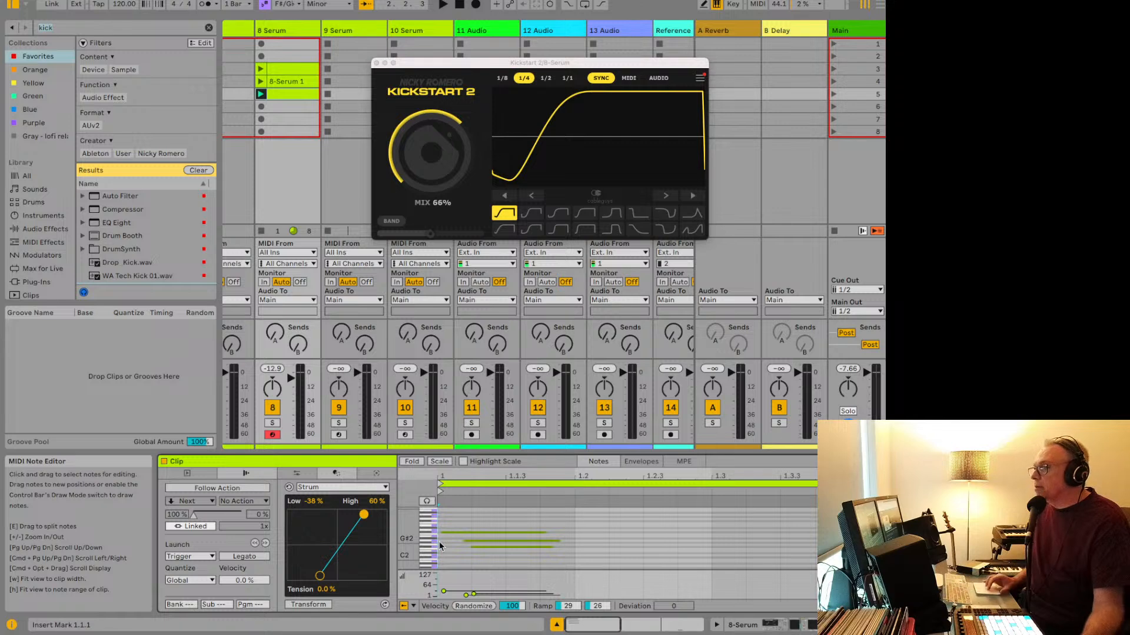
pyautogui.click(465, 541)
pyautogui.press('Left')
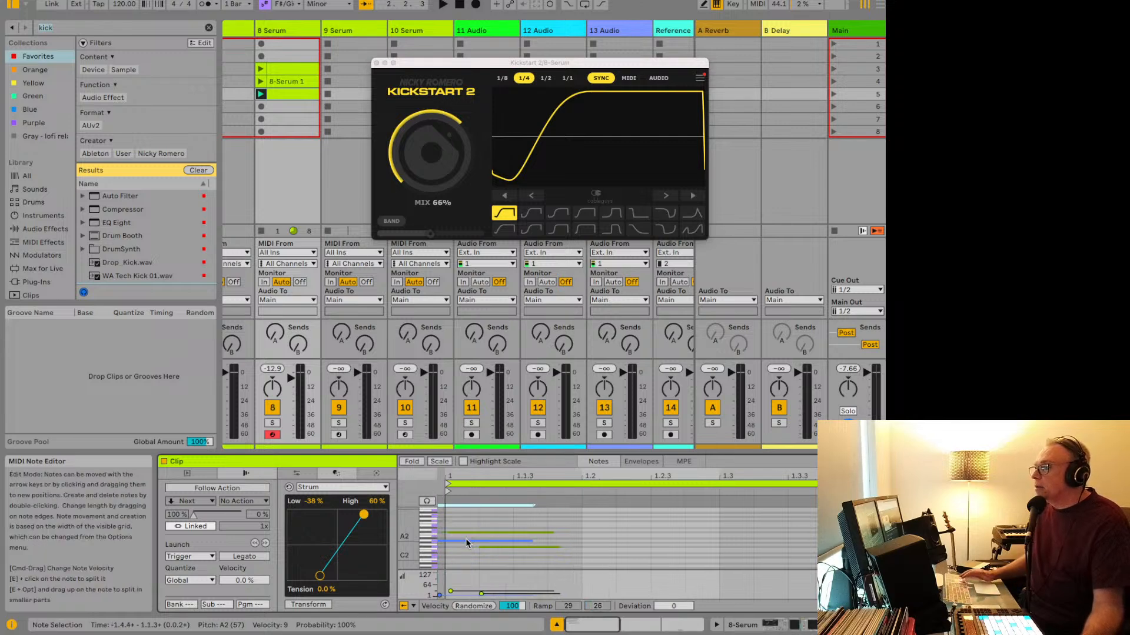
pyautogui.click(465, 524)
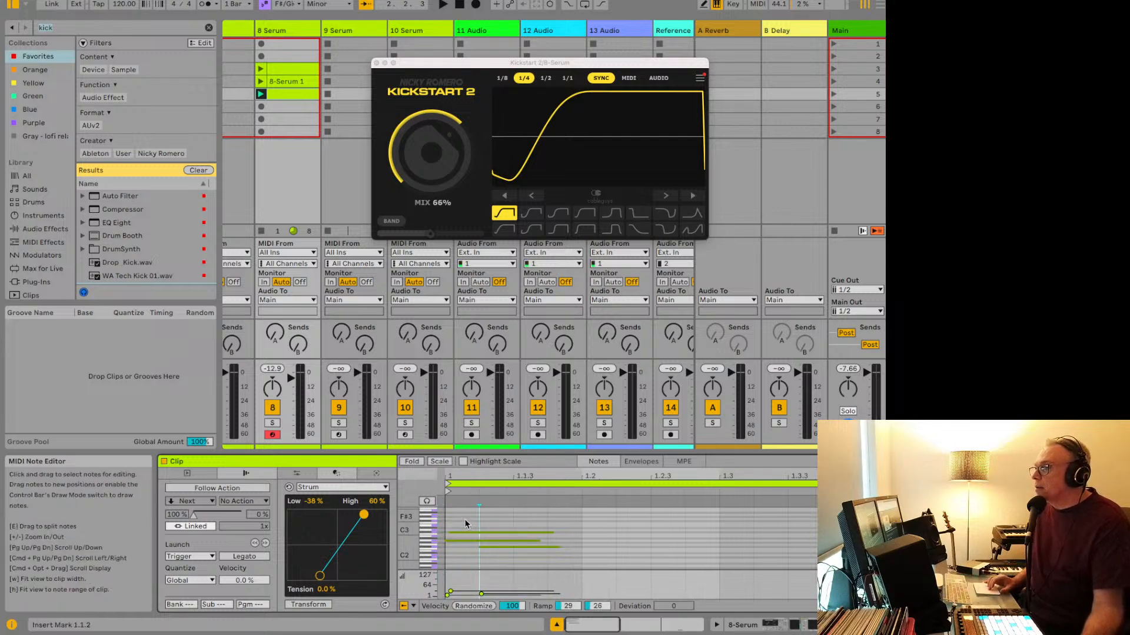
pyautogui.click(486, 545)
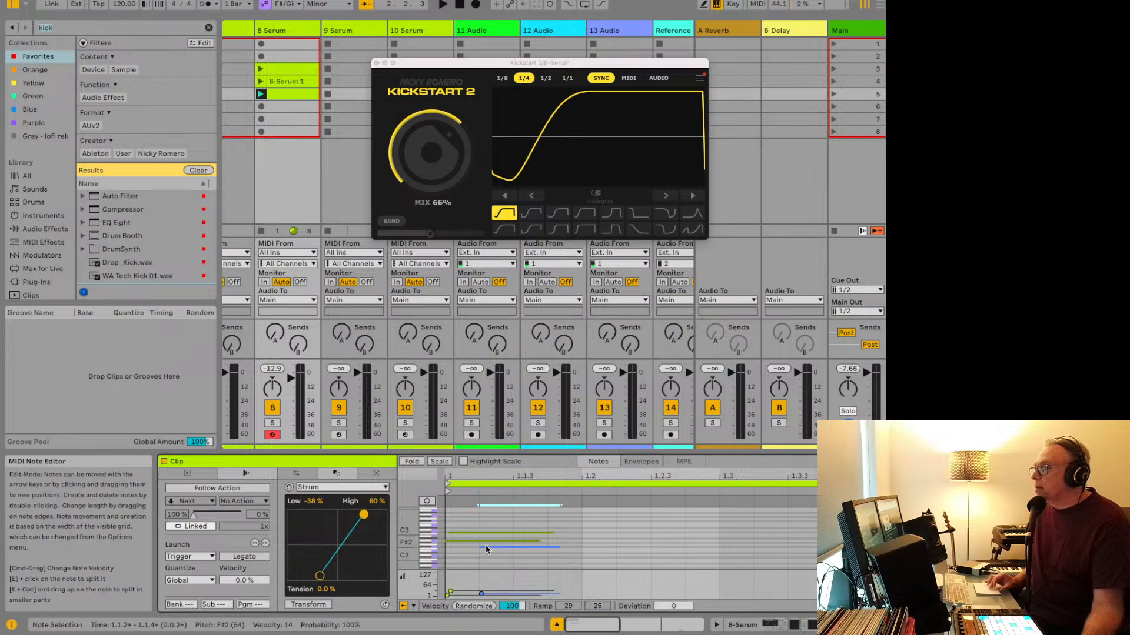
pyautogui.press('Left')
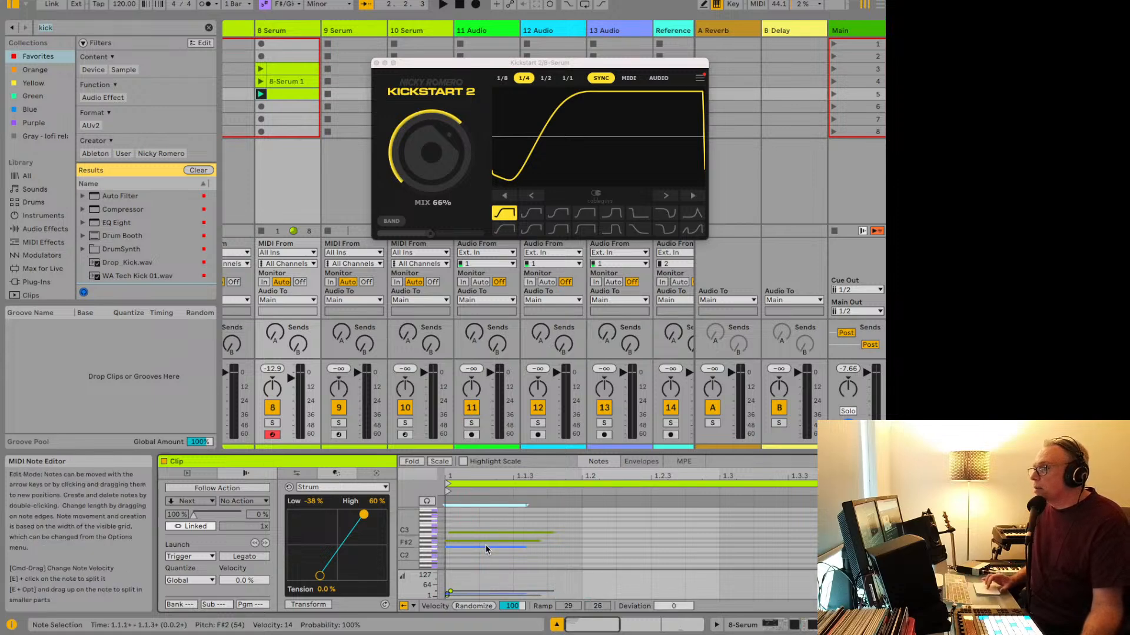
pyautogui.click(471, 524)
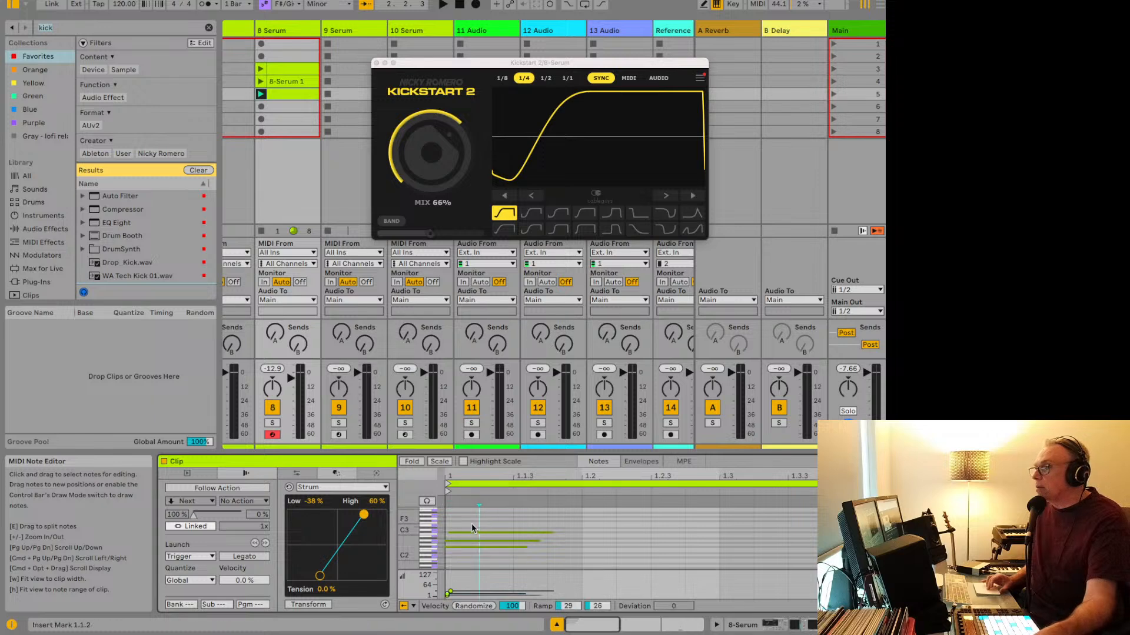
pyautogui.press('space')
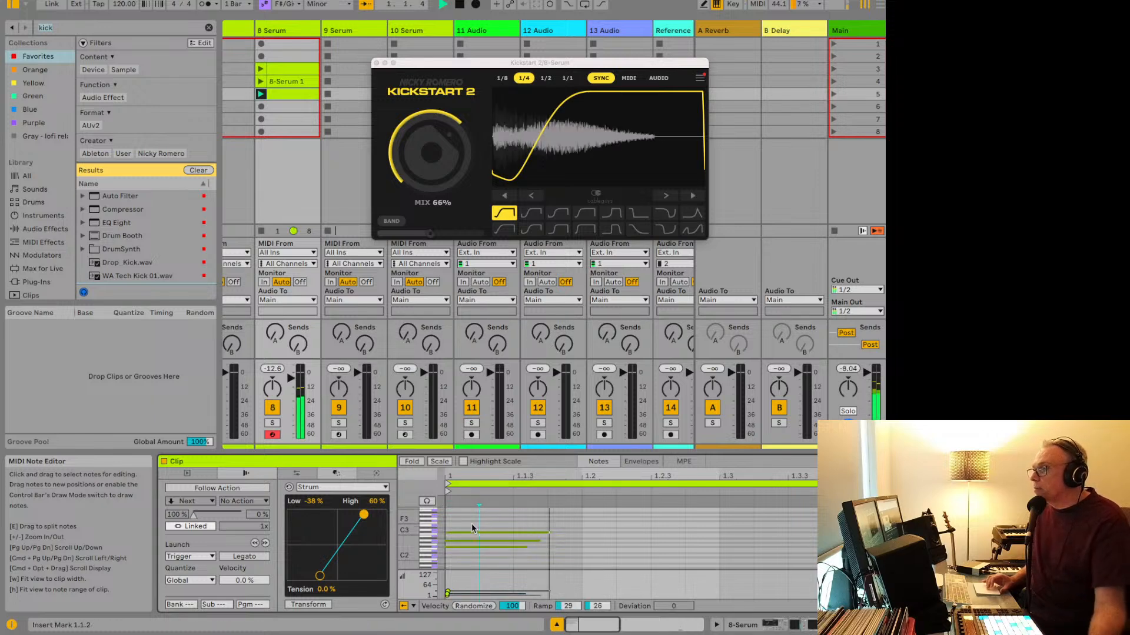
pyautogui.press('space')
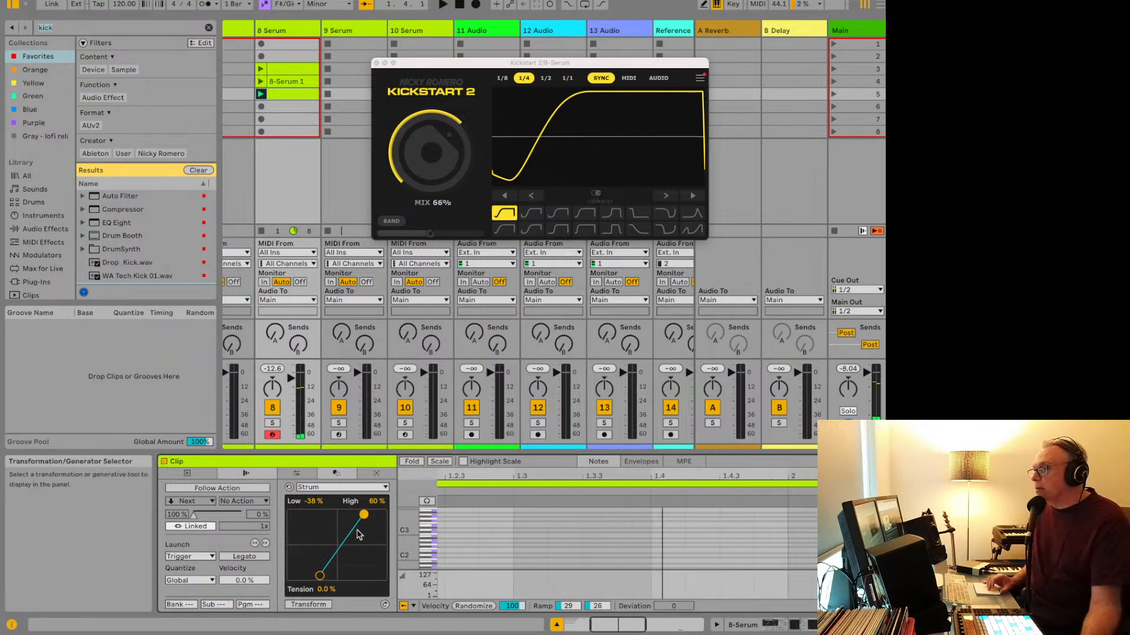
pyautogui.scroll(-2, 434, 521)
pyautogui.scroll(15, 434, 521)
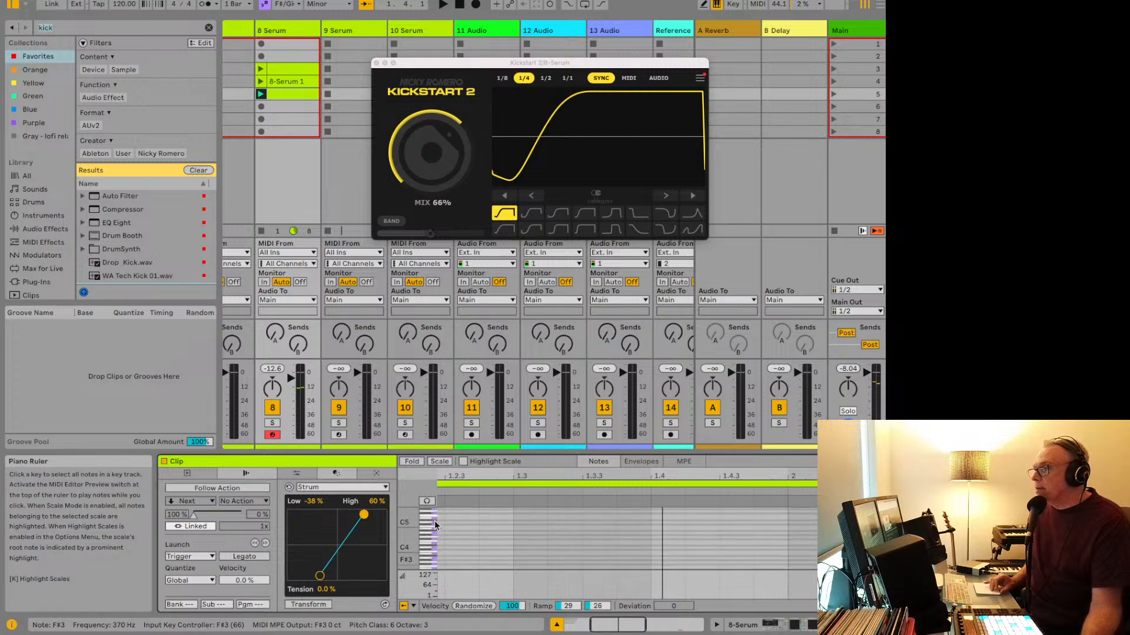
# Step: Apply the Strum transformation at Low -70% and High 76%, audition the clip, and narrow the strum to Low -14% and High 20%
pyautogui.press('space')
pyautogui.press('space')
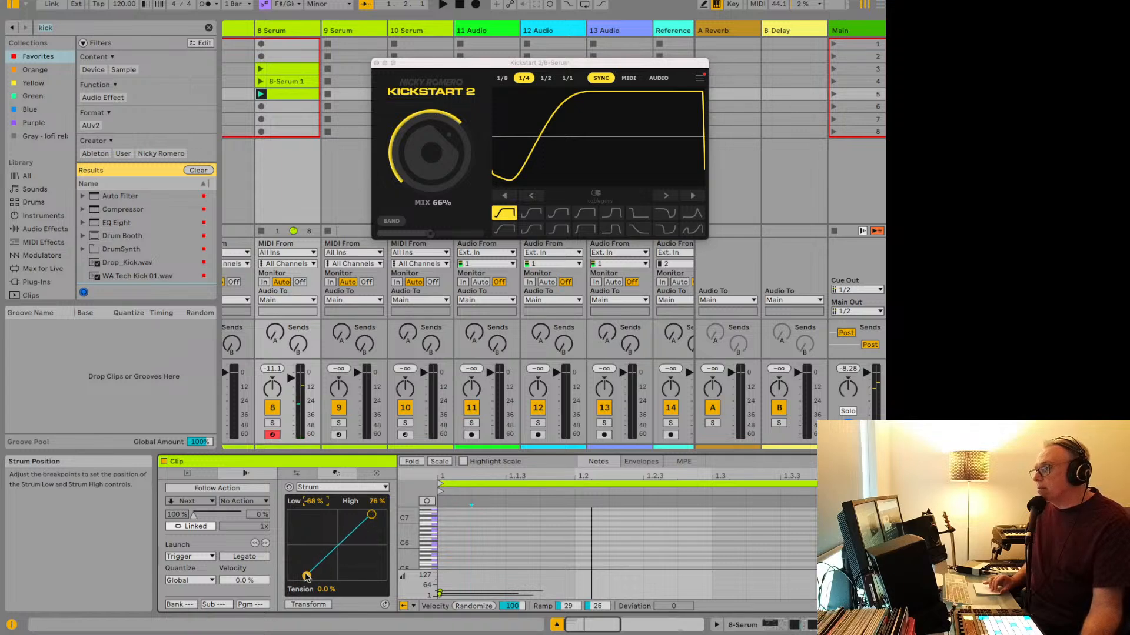
pyautogui.click(307, 604)
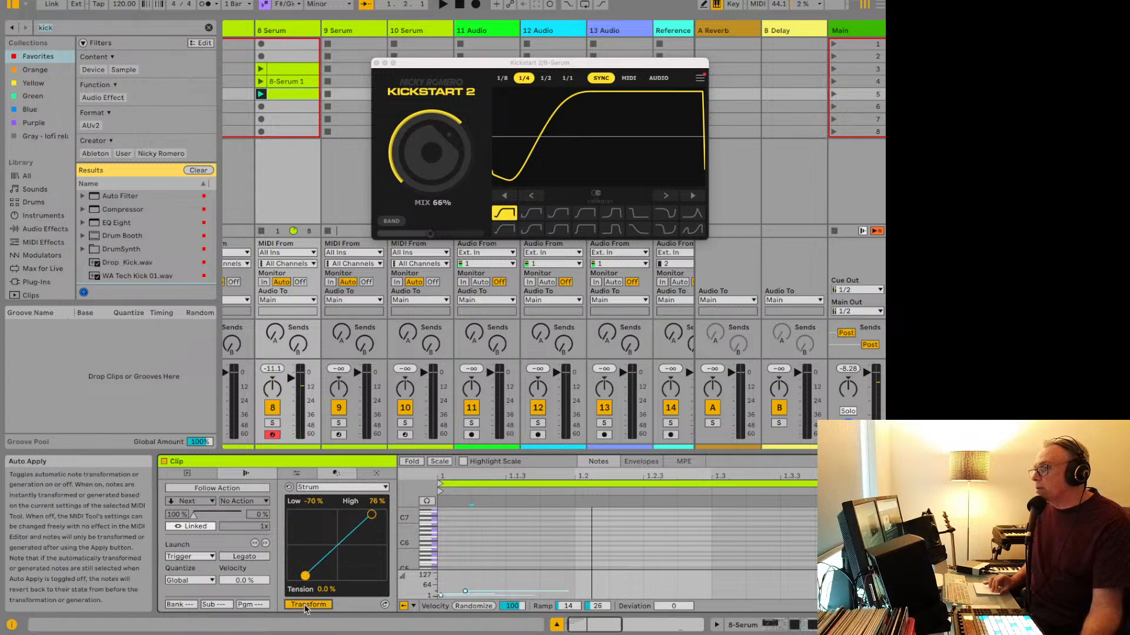
pyautogui.press('space')
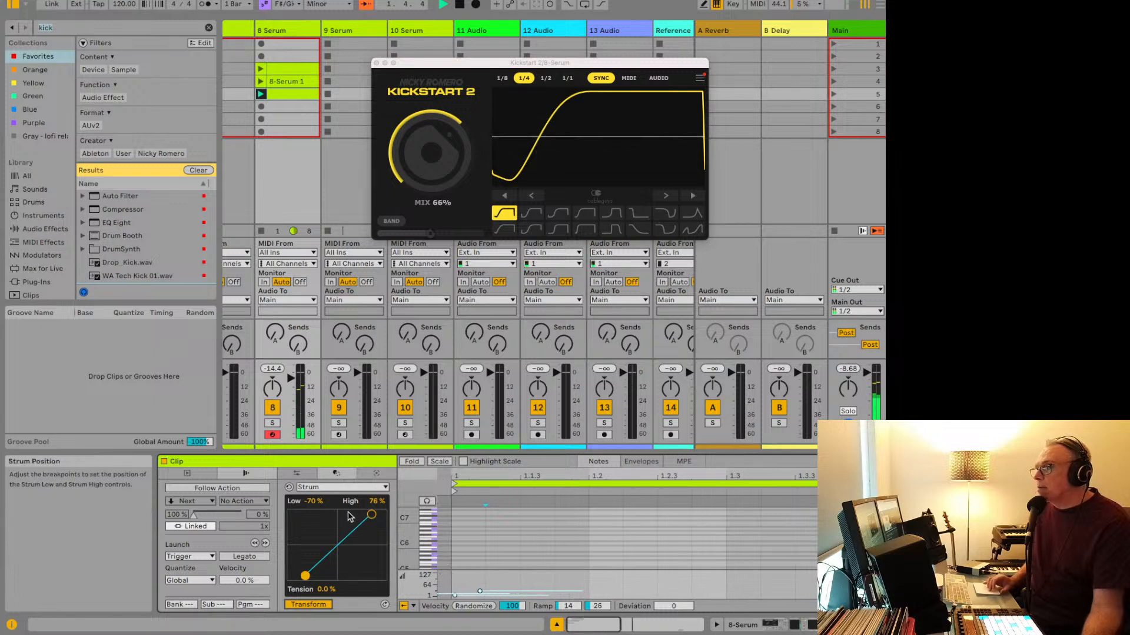
pyautogui.moveTo(372, 516); pyautogui.dragTo(345, 515)
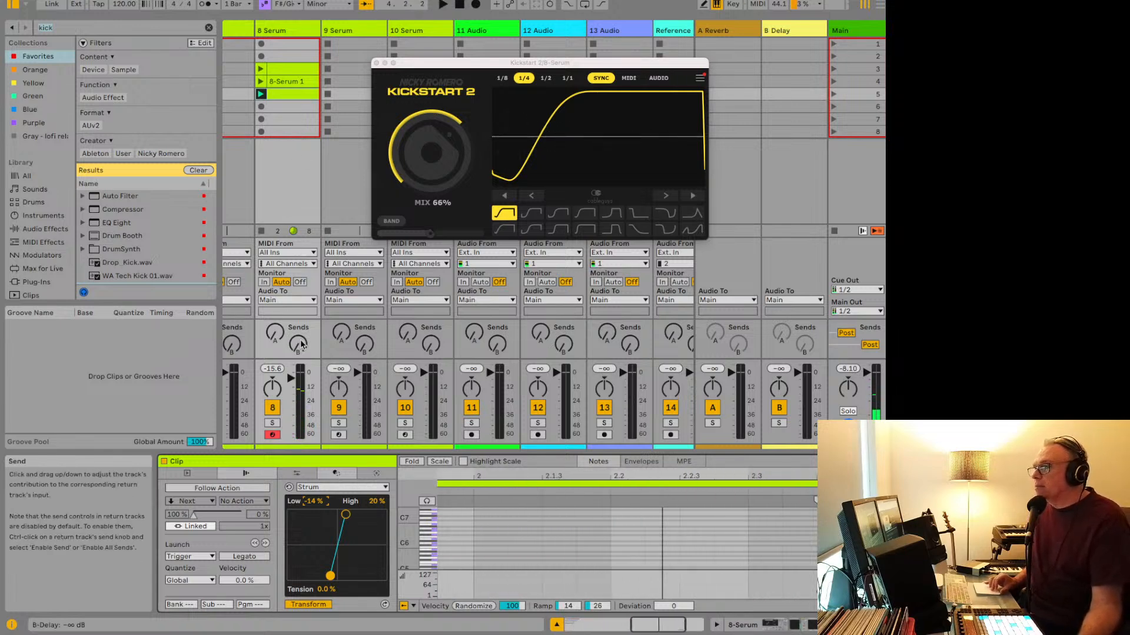
# Step: Raise the 8 Serum track's Delay and Reverb sends and show the devices on the A Reverb and B Delay return tracks
pyautogui.moveTo(301, 344); pyautogui.dragTo(302, 333)
pyautogui.moveTo(276, 340); pyautogui.dragTo(277, 285)
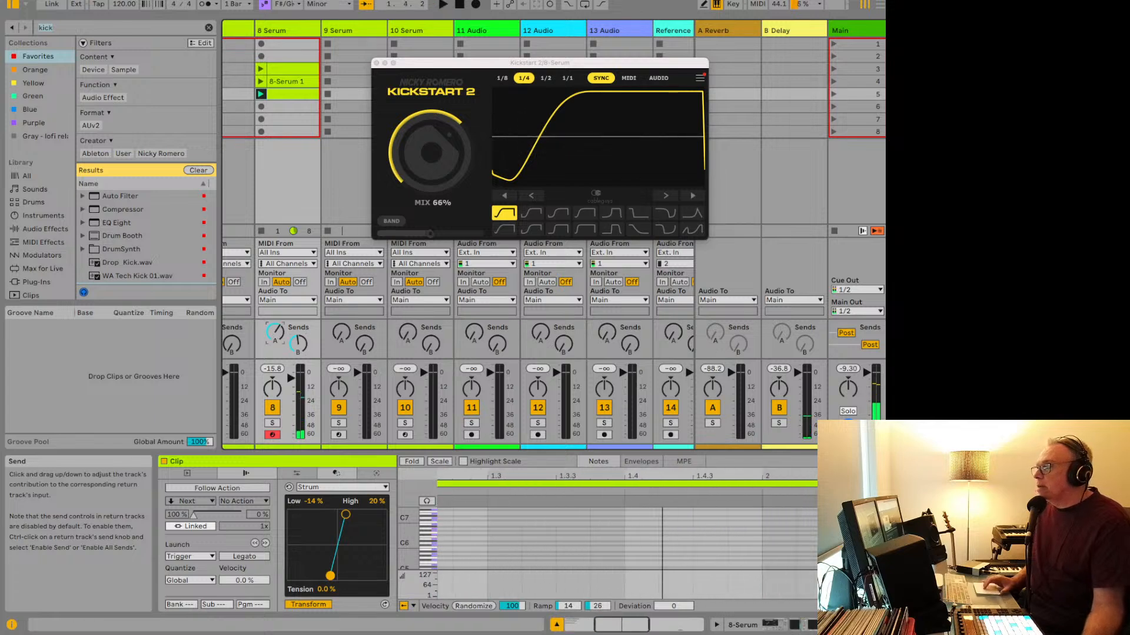
pyautogui.click(736, 29)
pyautogui.click(780, 30)
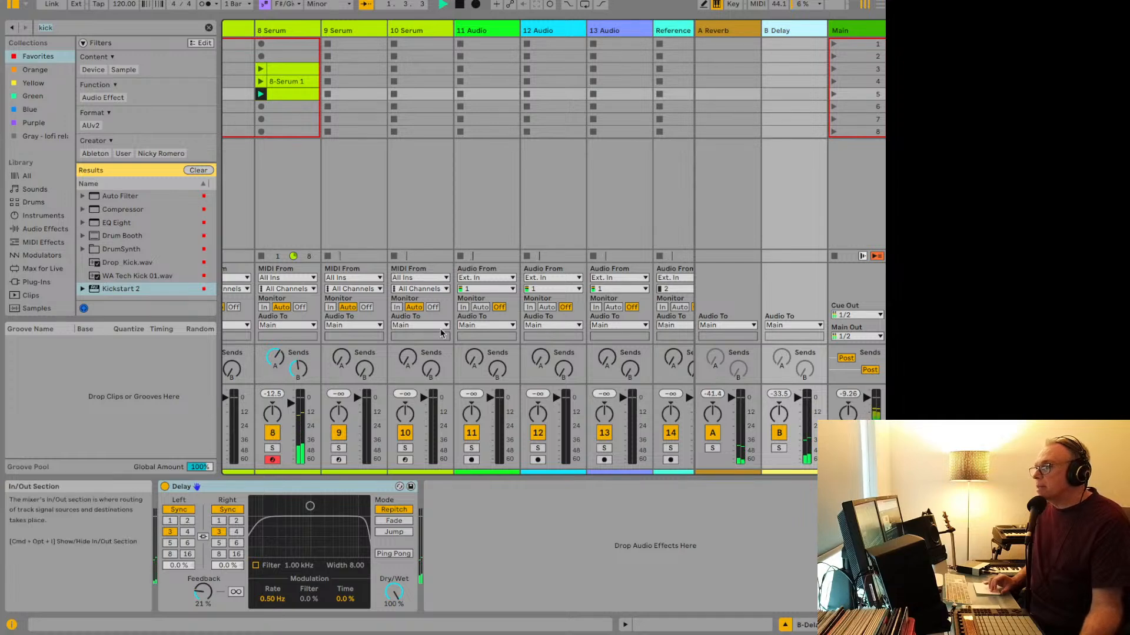
# Step: Set the 8 Serum sends to -10 dB for B Delay and -13 dB for A Reverb, and reopen the track's strummed clip
pyautogui.click(300, 371)
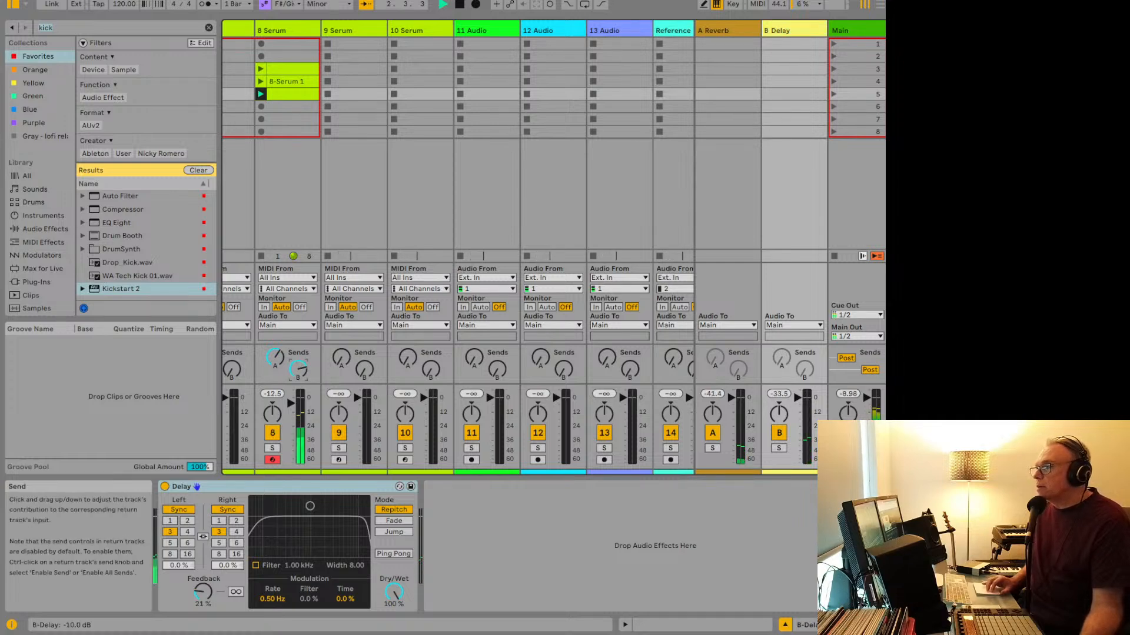
pyautogui.moveTo(274, 364); pyautogui.dragTo(274, 353)
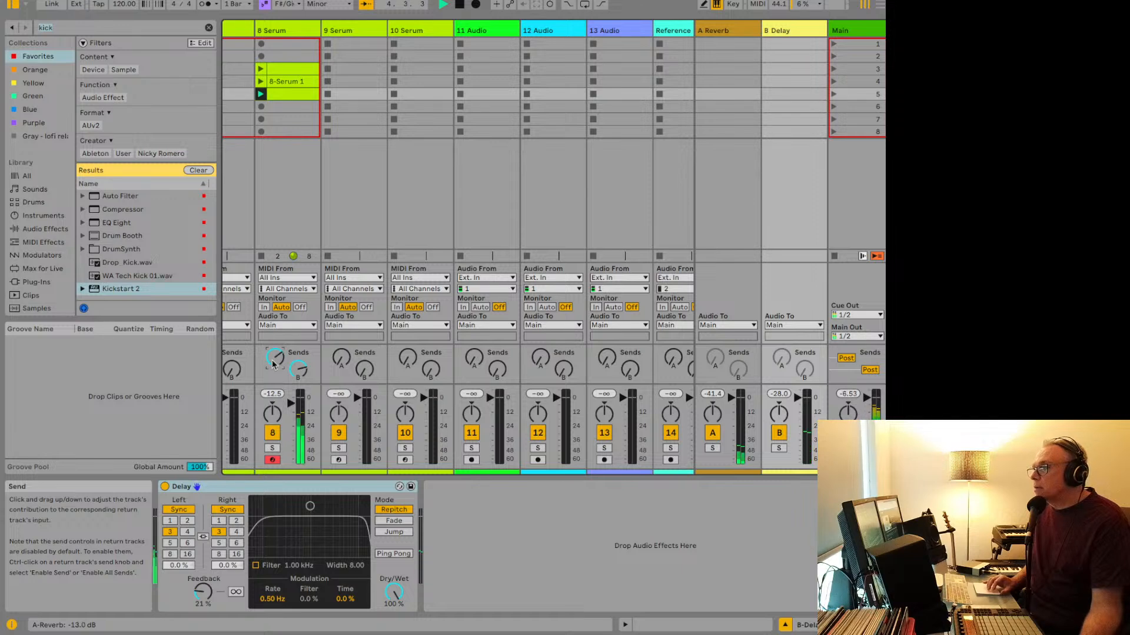
pyautogui.click(288, 31)
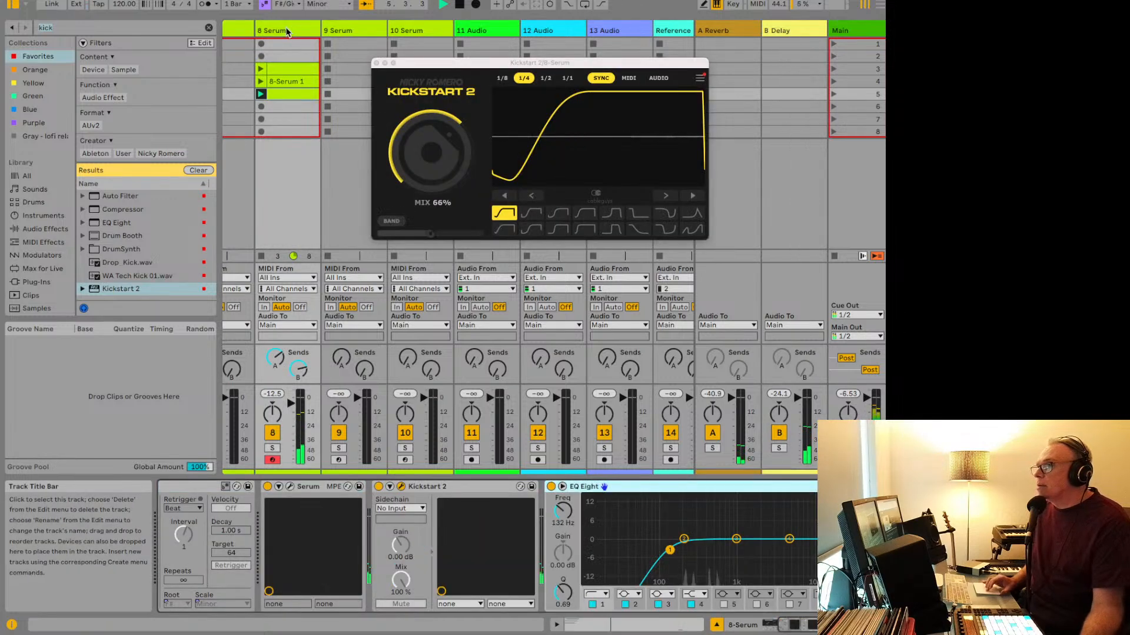
pyautogui.click(292, 93)
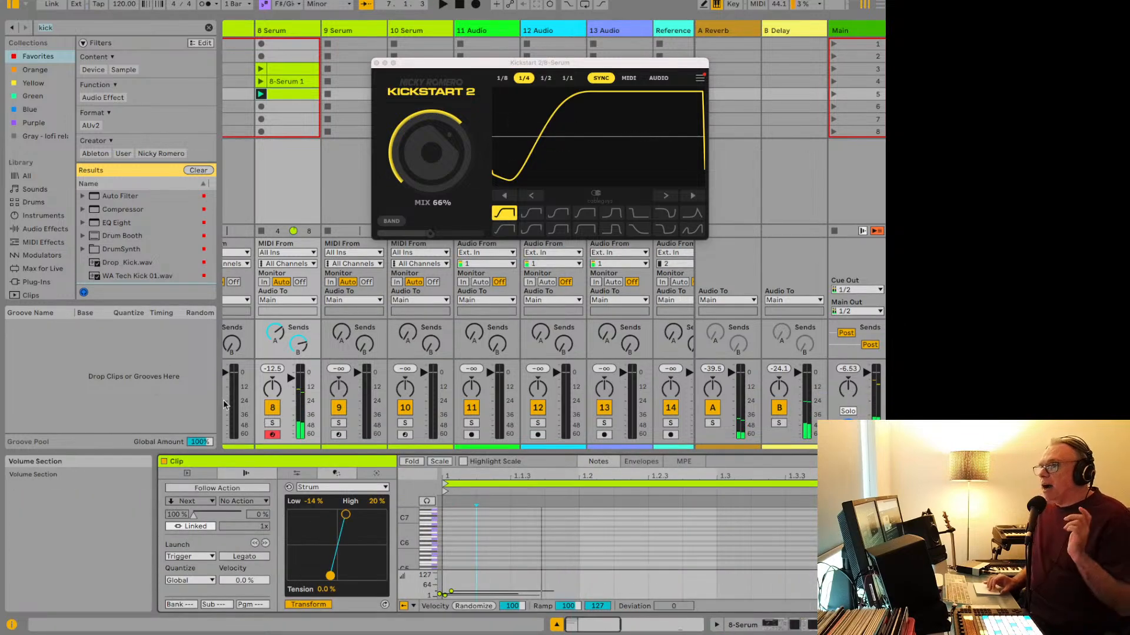
# Step: Switch to Safari and review which key features are marked as new or updated on Ableton's Live edition comparison page
pyautogui.moveTo(203, 633)
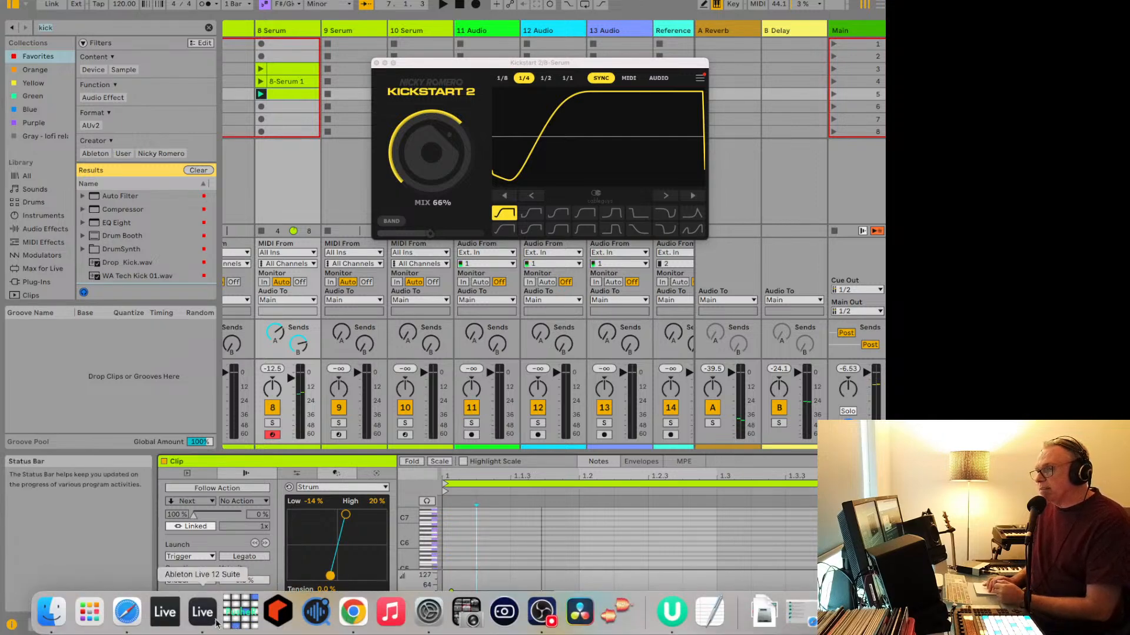
pyautogui.click(127, 612)
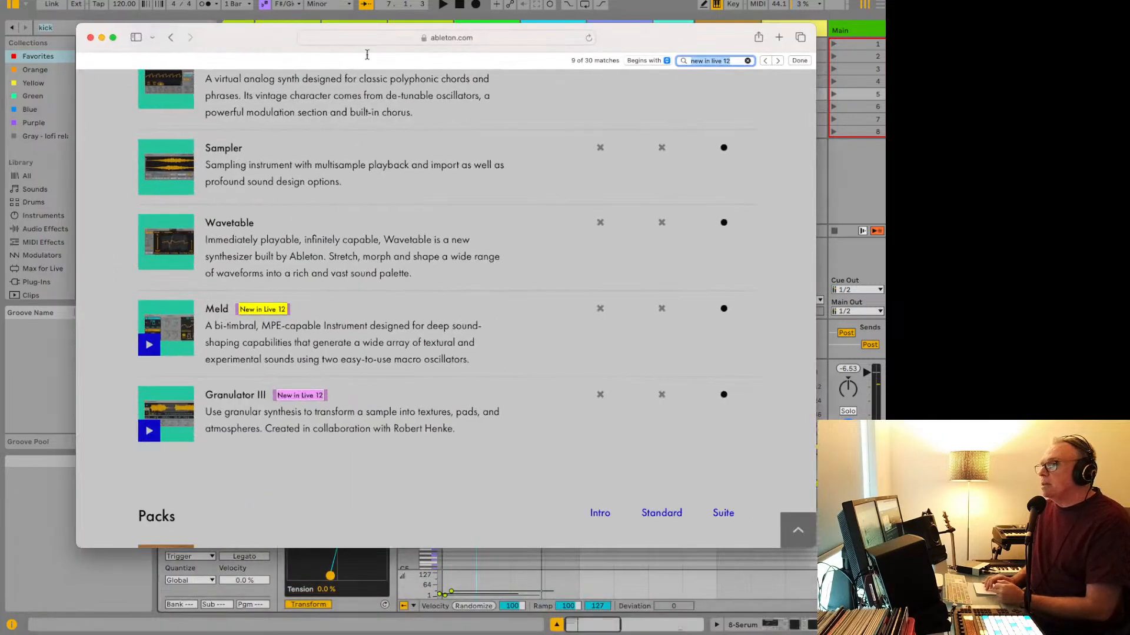
pyautogui.scroll(15, 349, 210)
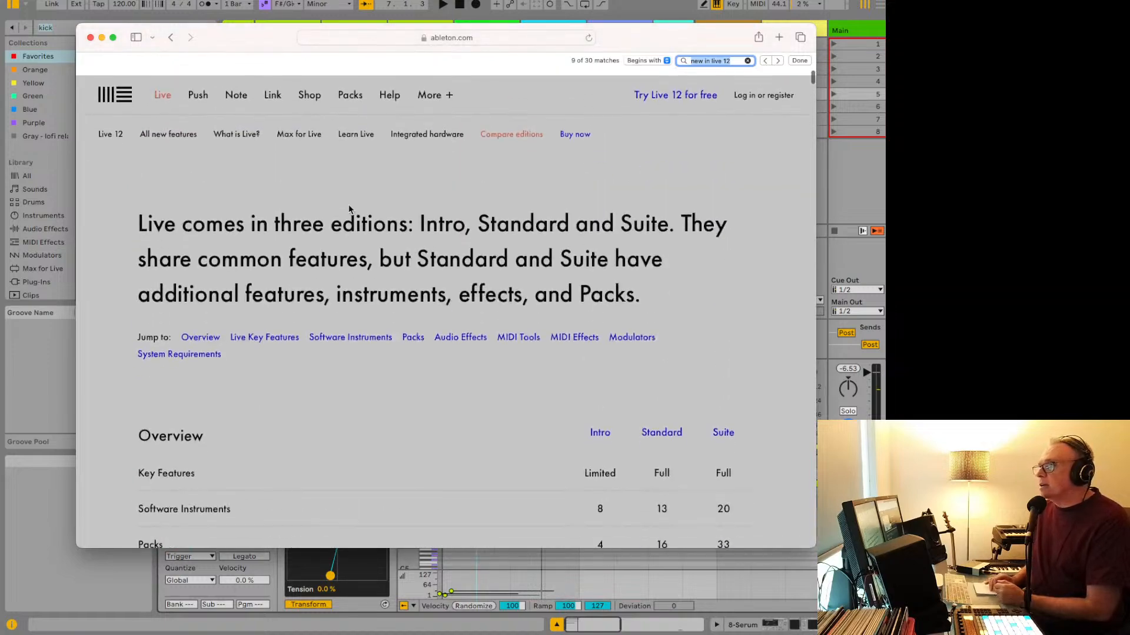
pyautogui.scroll(-5, 349, 210)
pyautogui.scroll(-8, 349, 210)
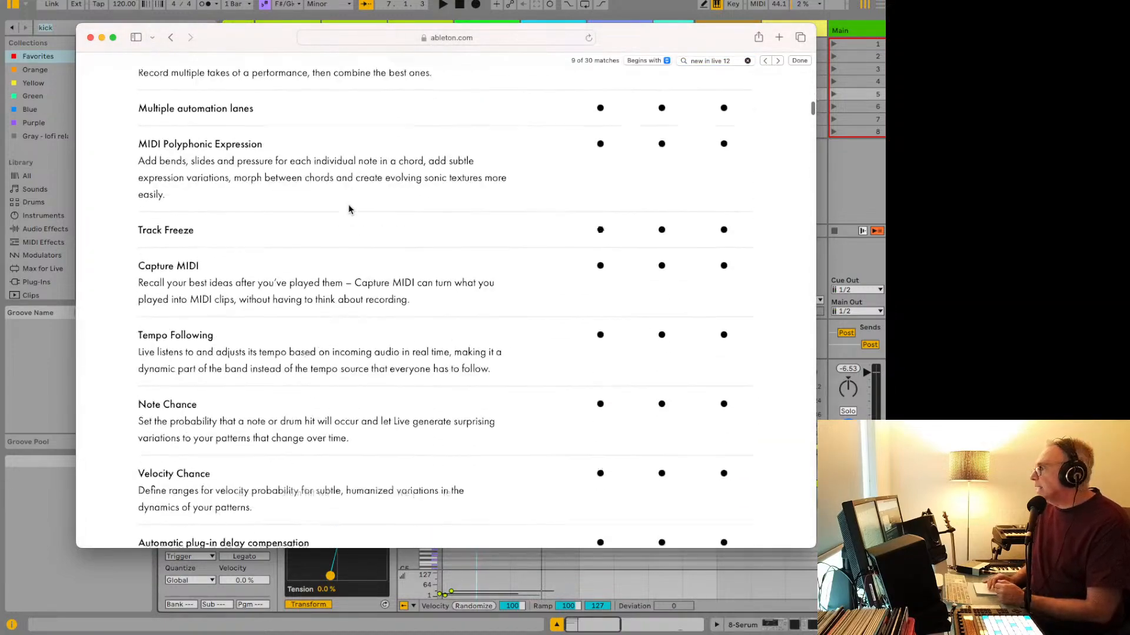
pyautogui.scroll(-4, 348, 210)
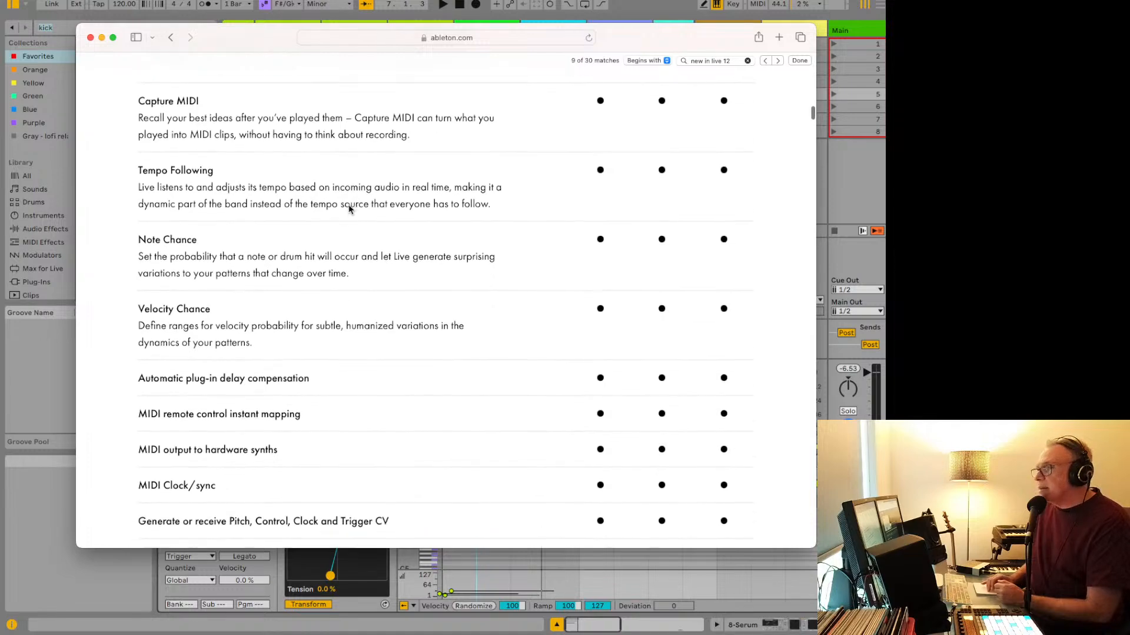
pyautogui.scroll(-20, 349, 209)
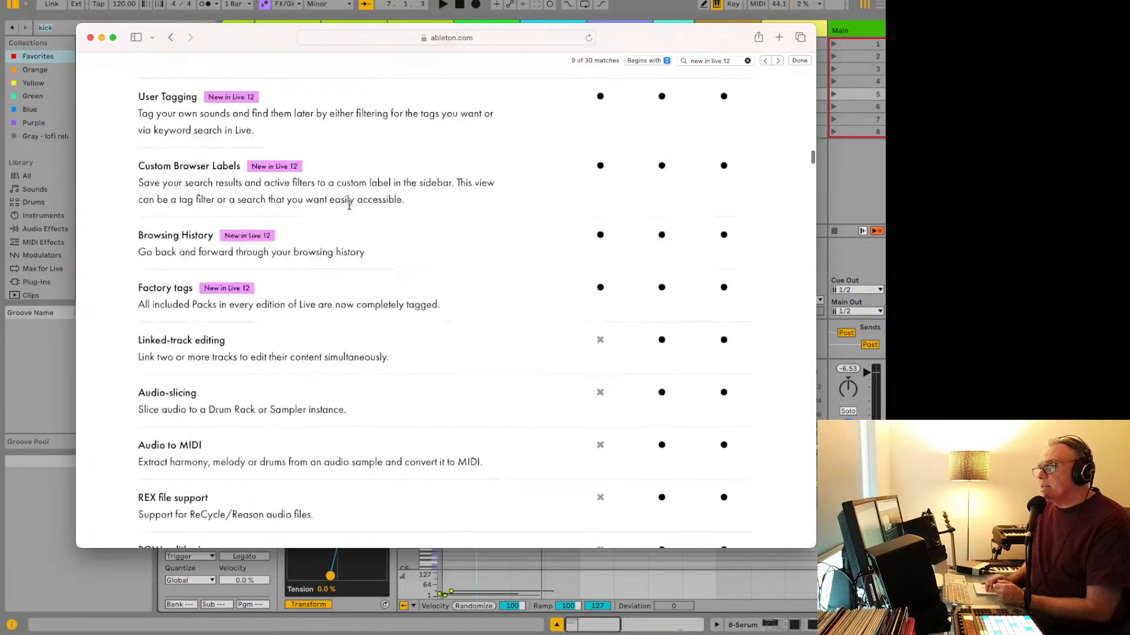
pyautogui.scroll(10, 349, 206)
pyautogui.scroll(-12, 348, 209)
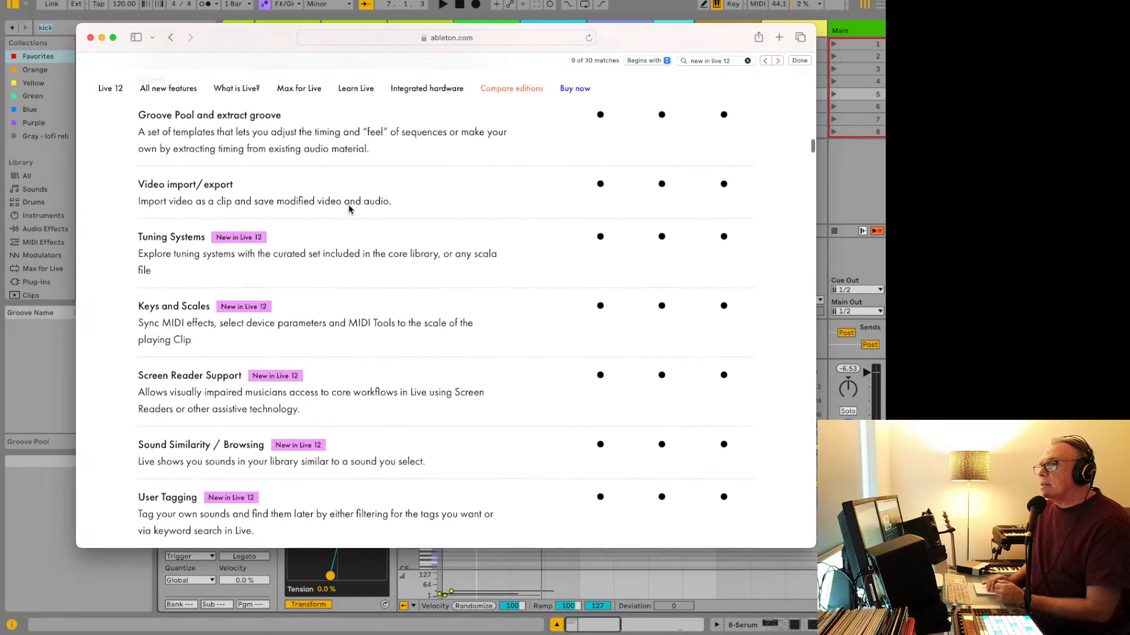
pyautogui.scroll(1, 349, 210)
pyautogui.scroll(-8, 349, 210)
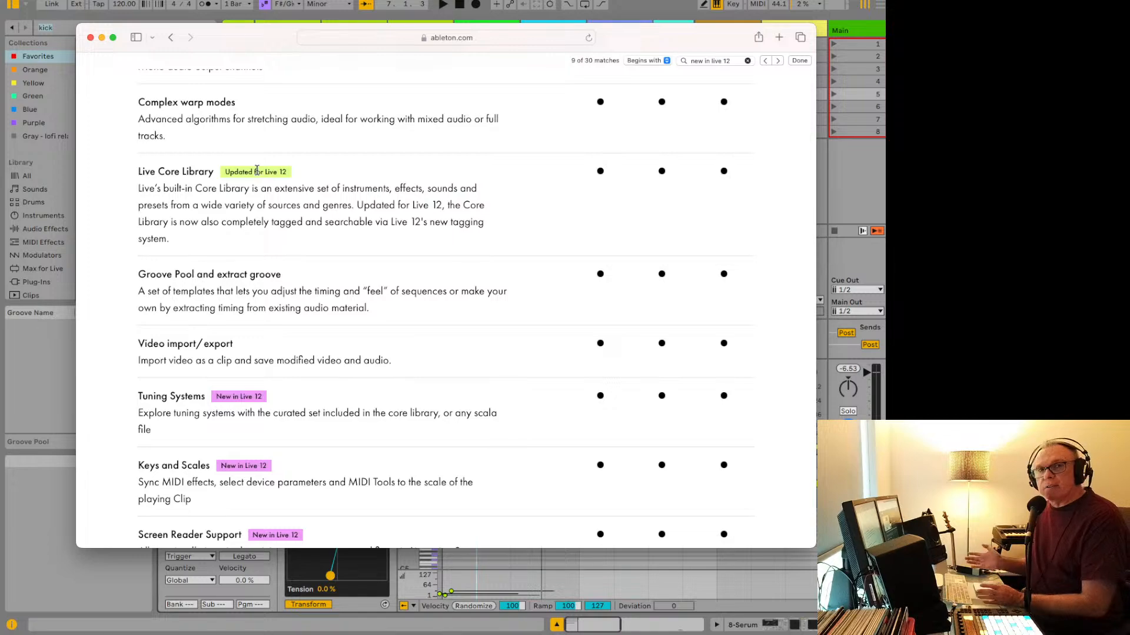
pyautogui.scroll(-20, 256, 170)
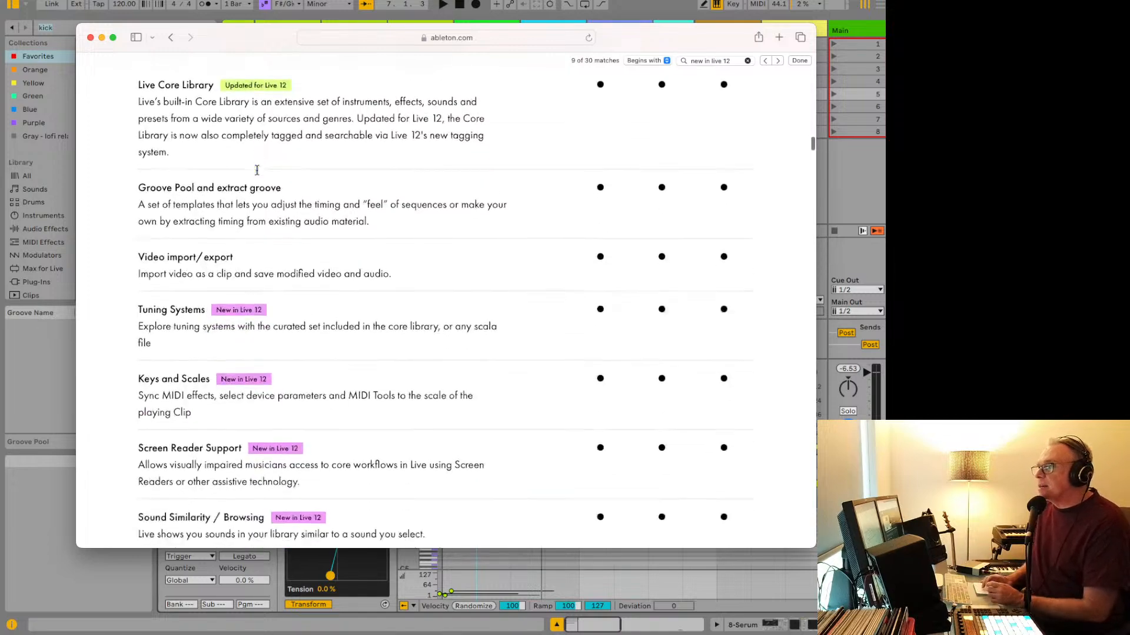
# Step: Examine the software instruments in the edition comparison, from Analog and Collision to Meld and Granulator III
pyautogui.scroll(-10, 256, 170)
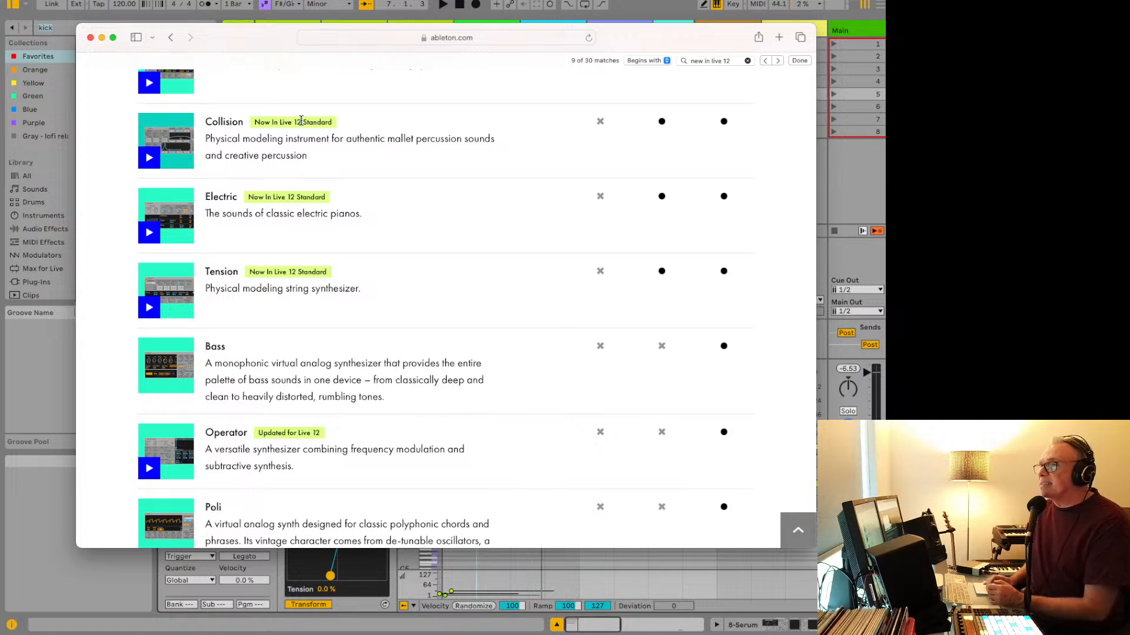
pyautogui.scroll(3, 301, 120)
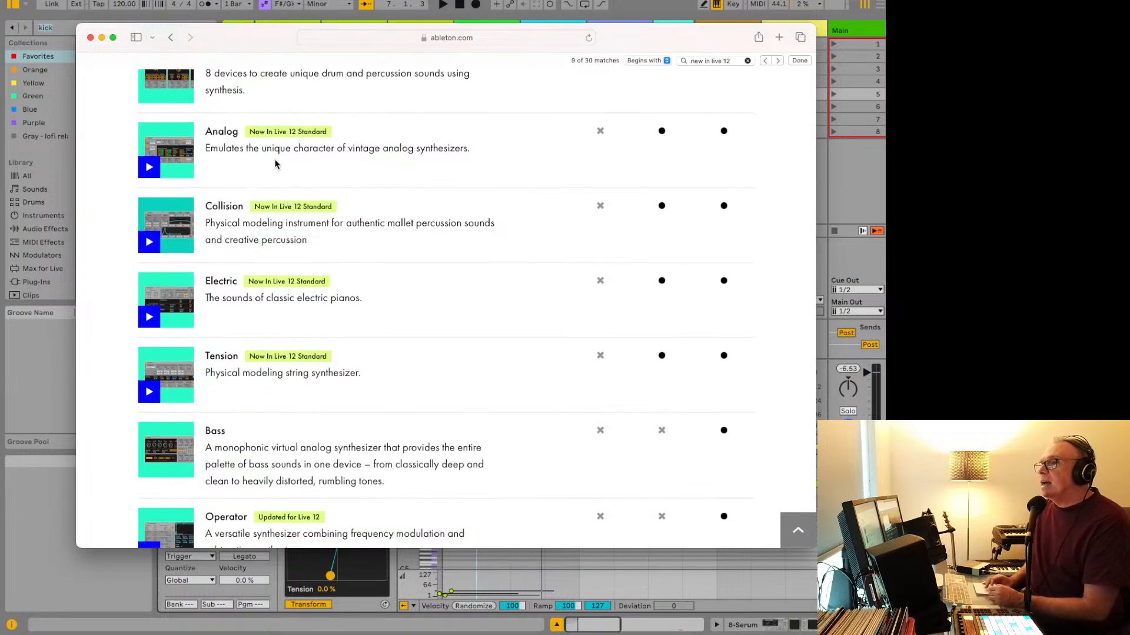
pyautogui.scroll(-1, 242, 214)
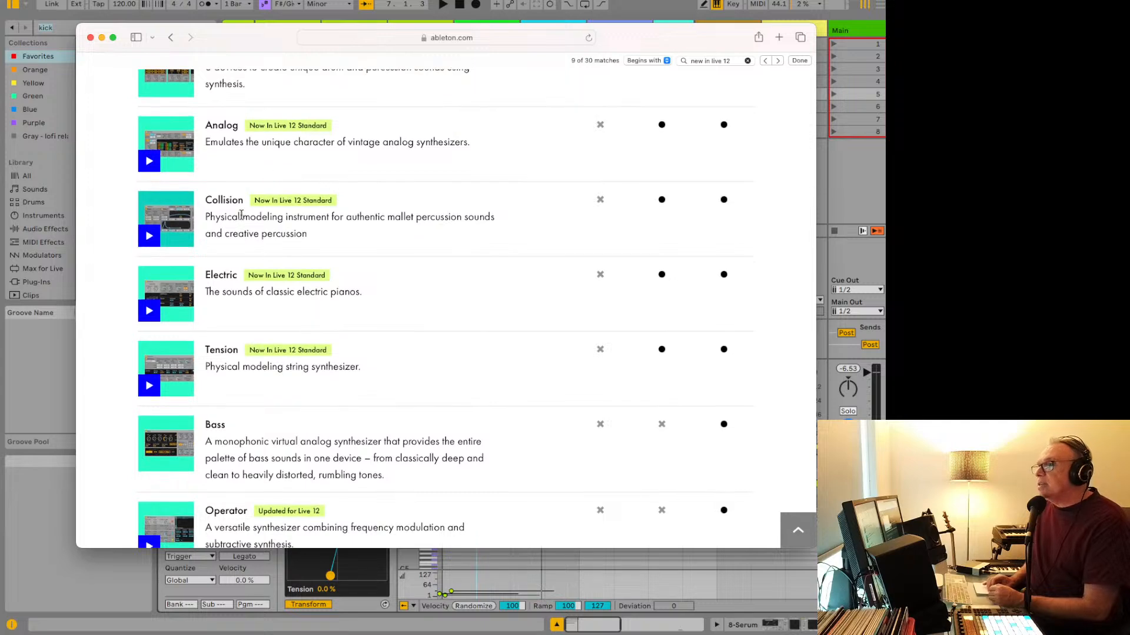
pyautogui.scroll(-1, 242, 215)
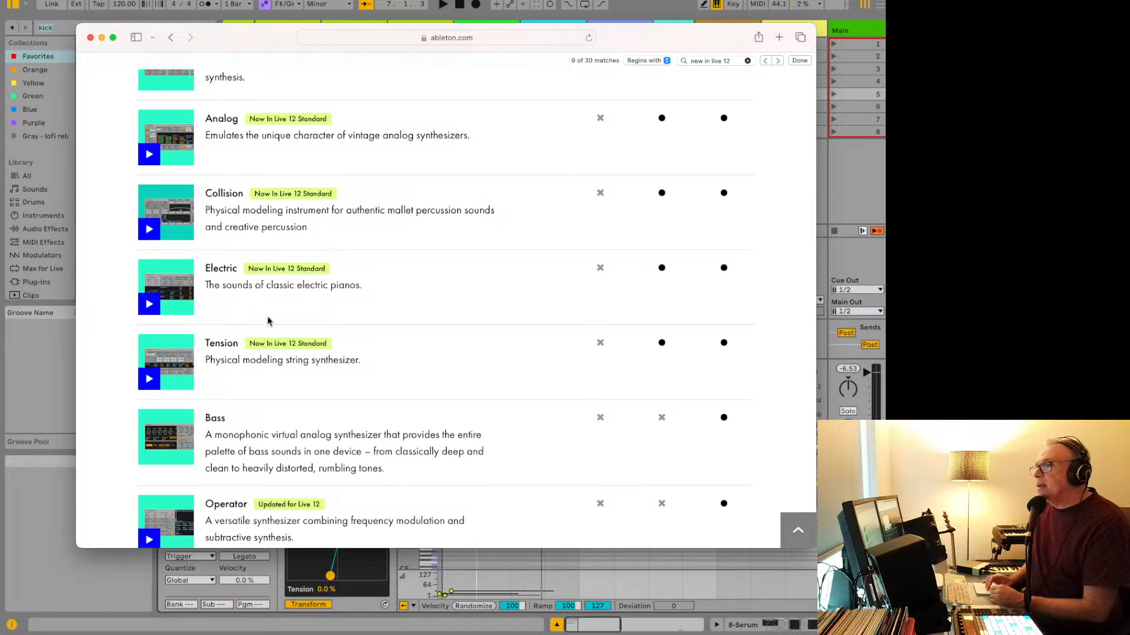
pyautogui.scroll(-5, 233, 359)
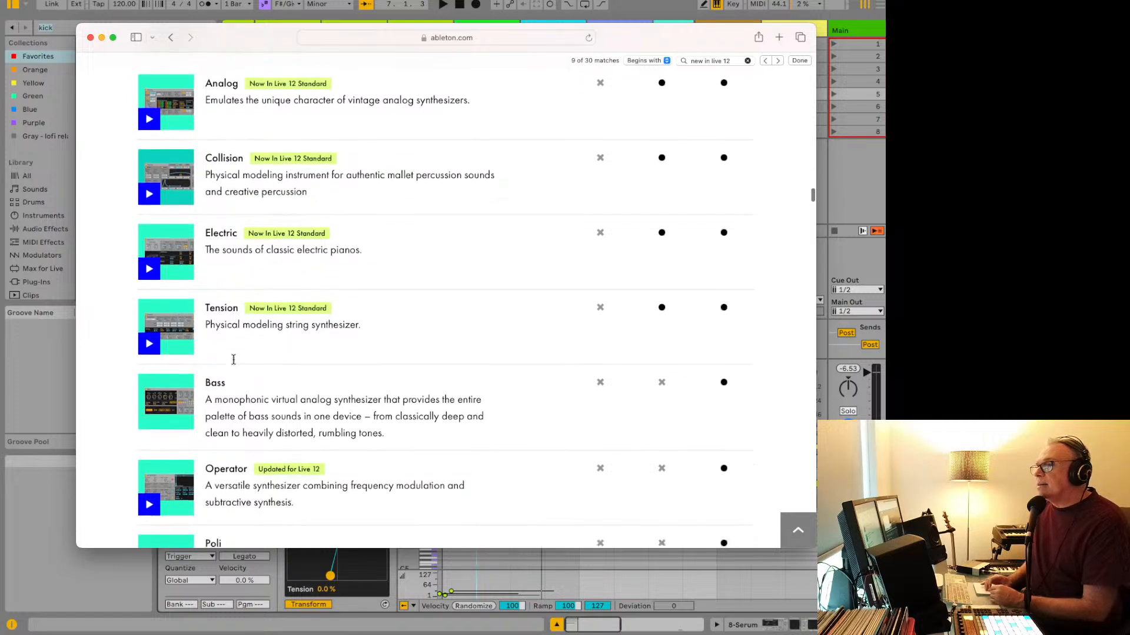
pyautogui.scroll(-5, 233, 360)
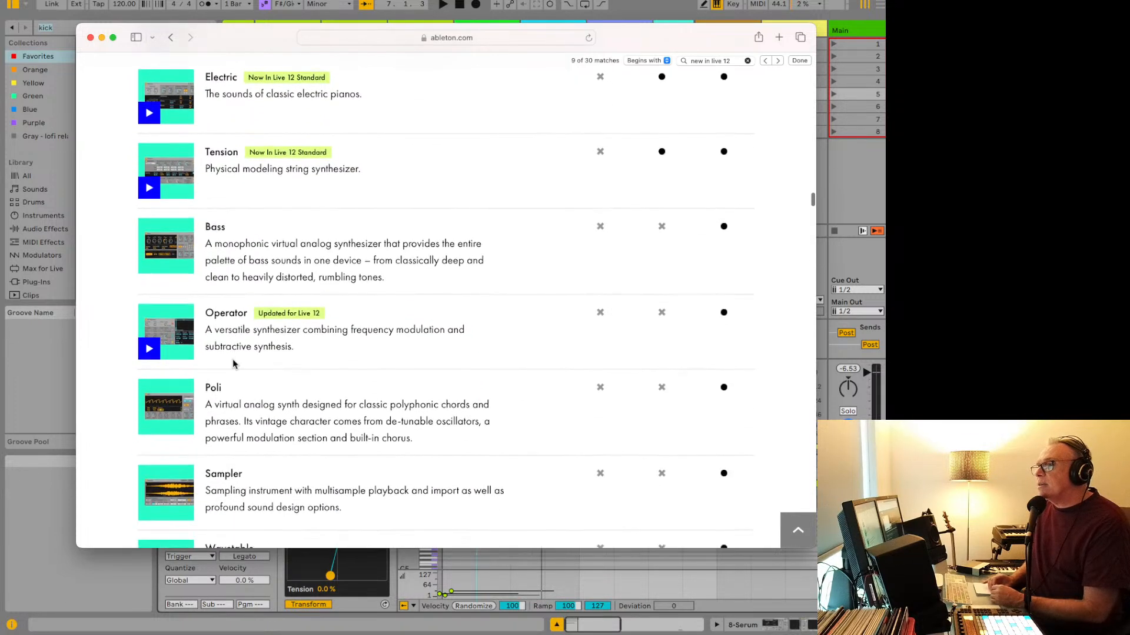
pyautogui.scroll(-12, 234, 377)
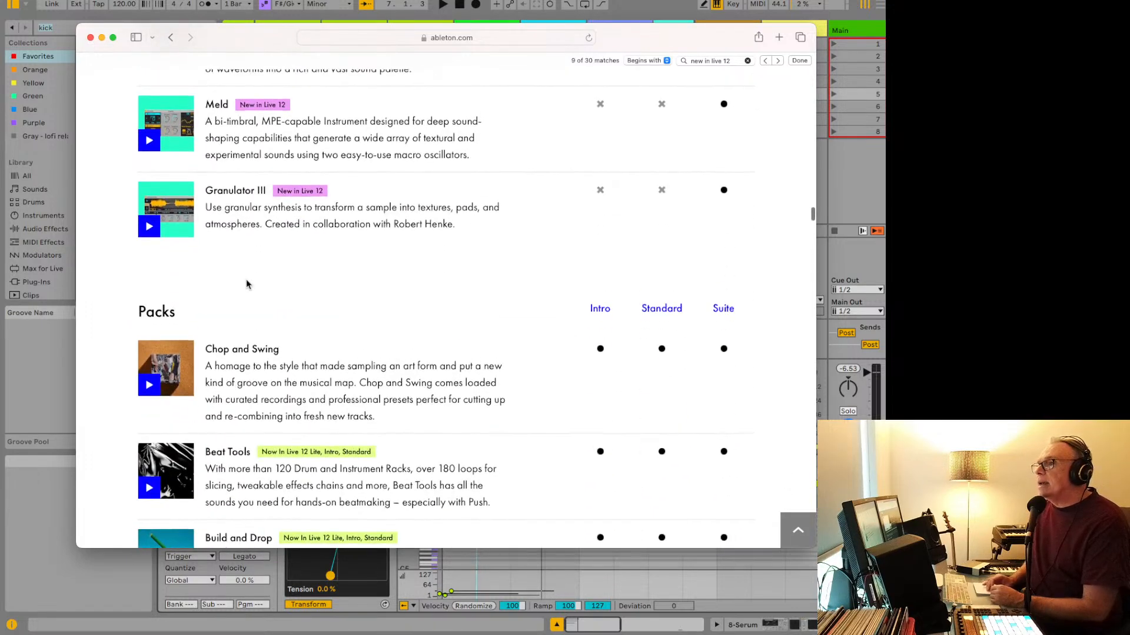
pyautogui.scroll(1, 250, 285)
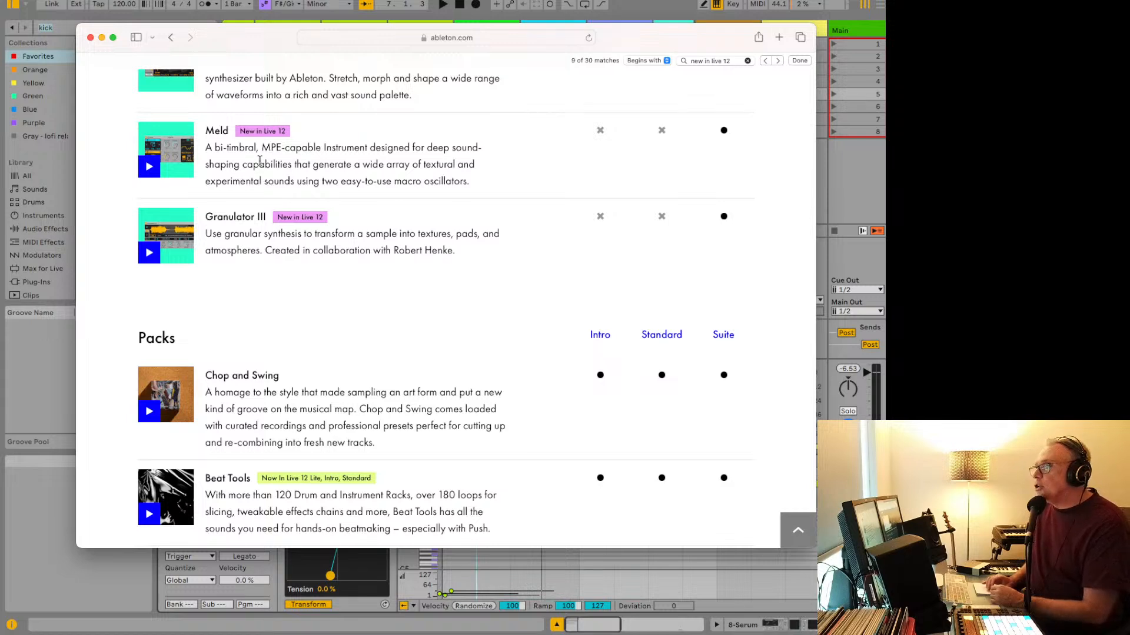
pyautogui.scroll(1, 233, 177)
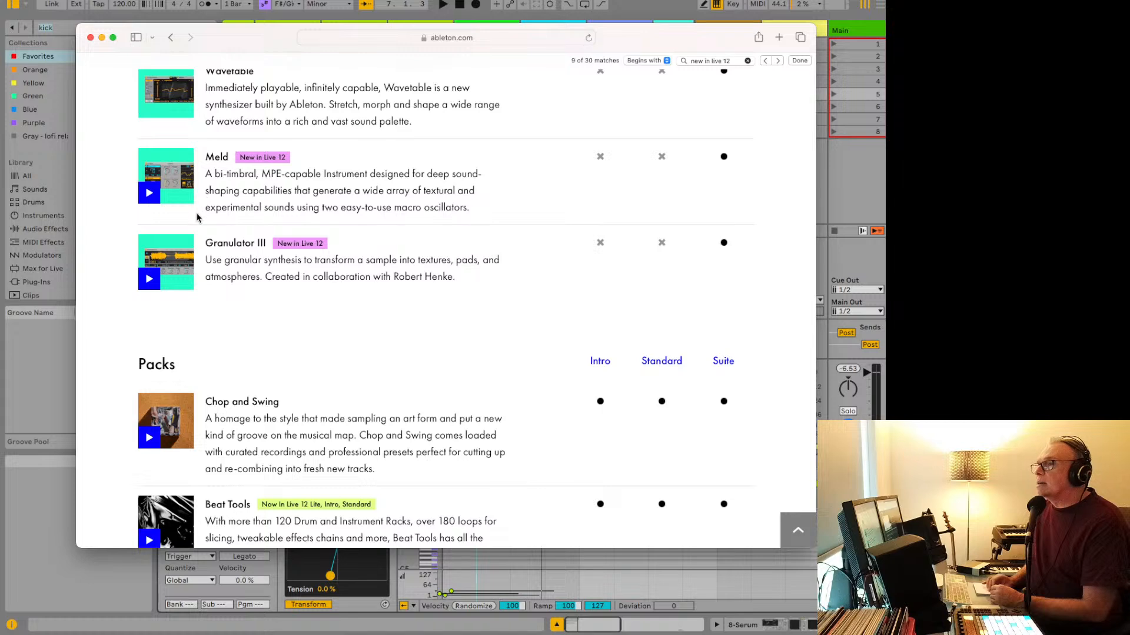
# Step: Switch back to Ableton Live, find and select the Meld instrument by searching Instruments for "meld", and close the Kickstart 2 window
pyautogui.click(58, 387)
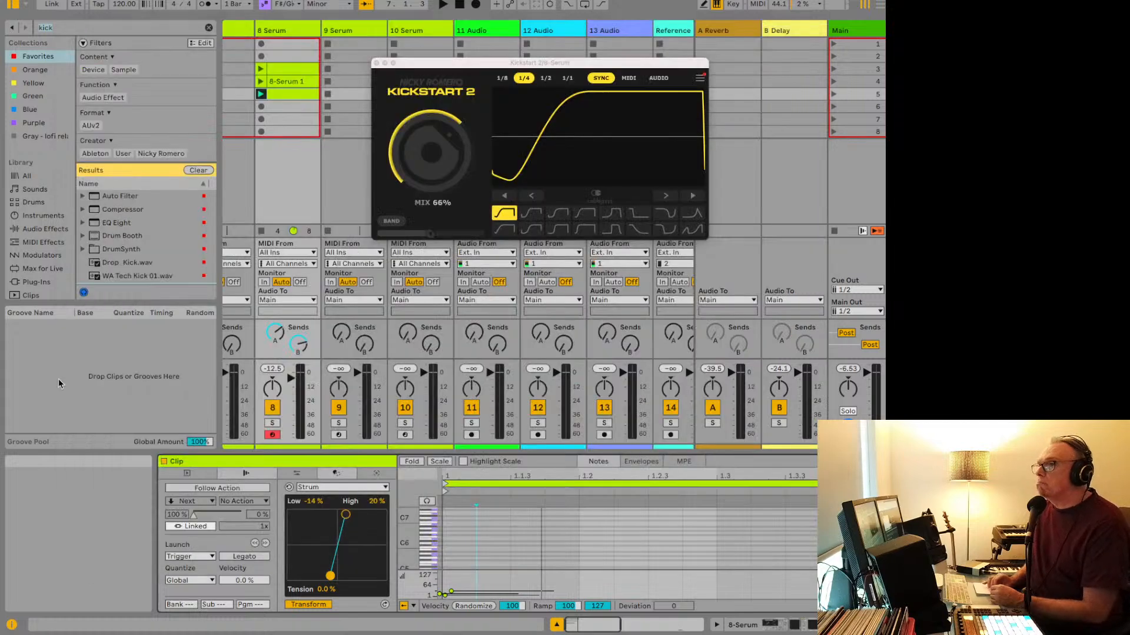
pyautogui.hotkey('ctrl', 'f')
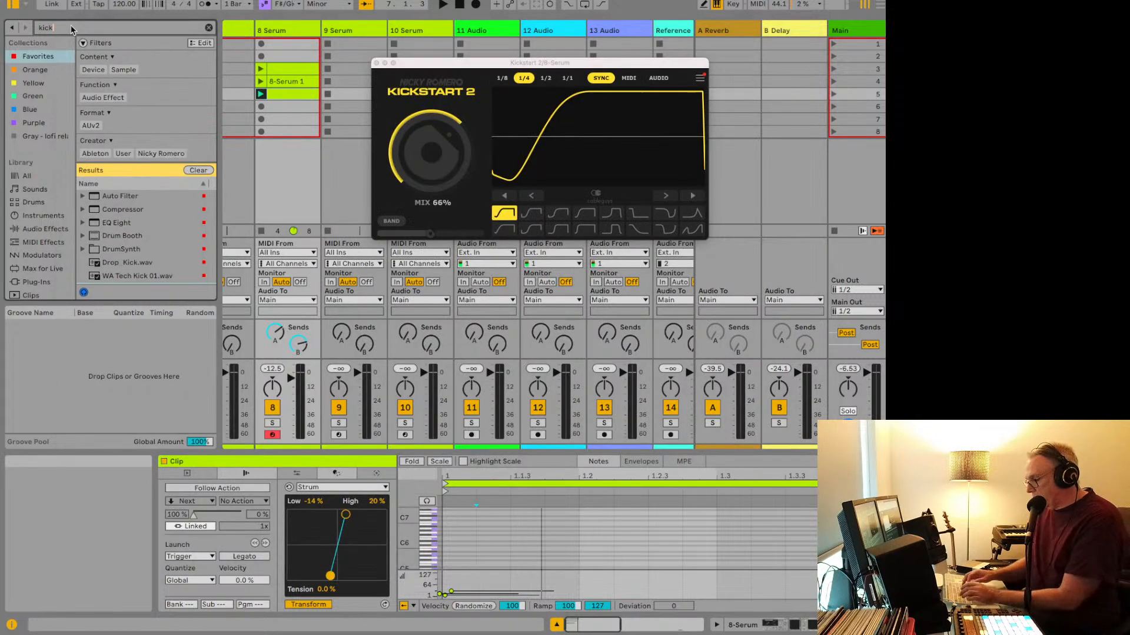
pyautogui.write('meld')
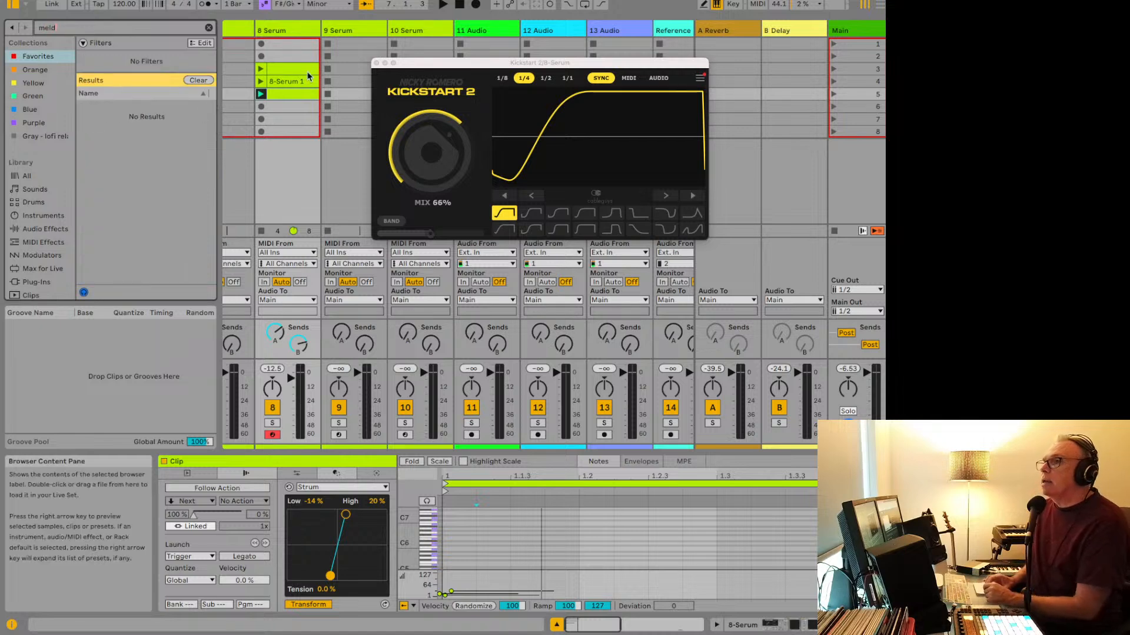
pyautogui.scroll(-1, 20, 157)
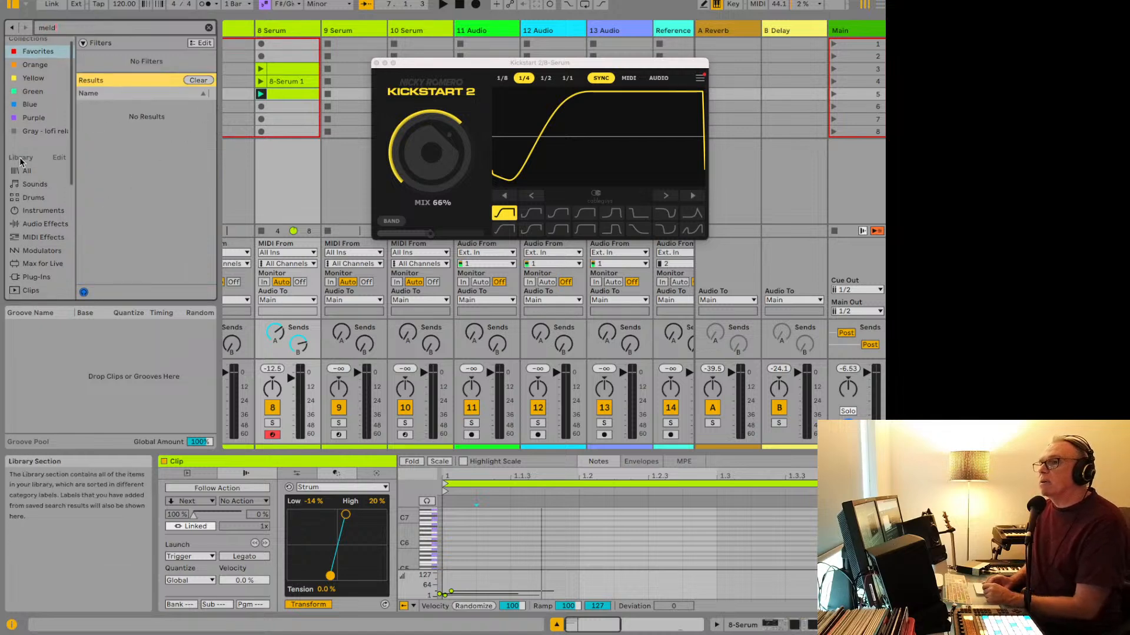
pyautogui.click(33, 210)
pyautogui.scroll(2, 108, 140)
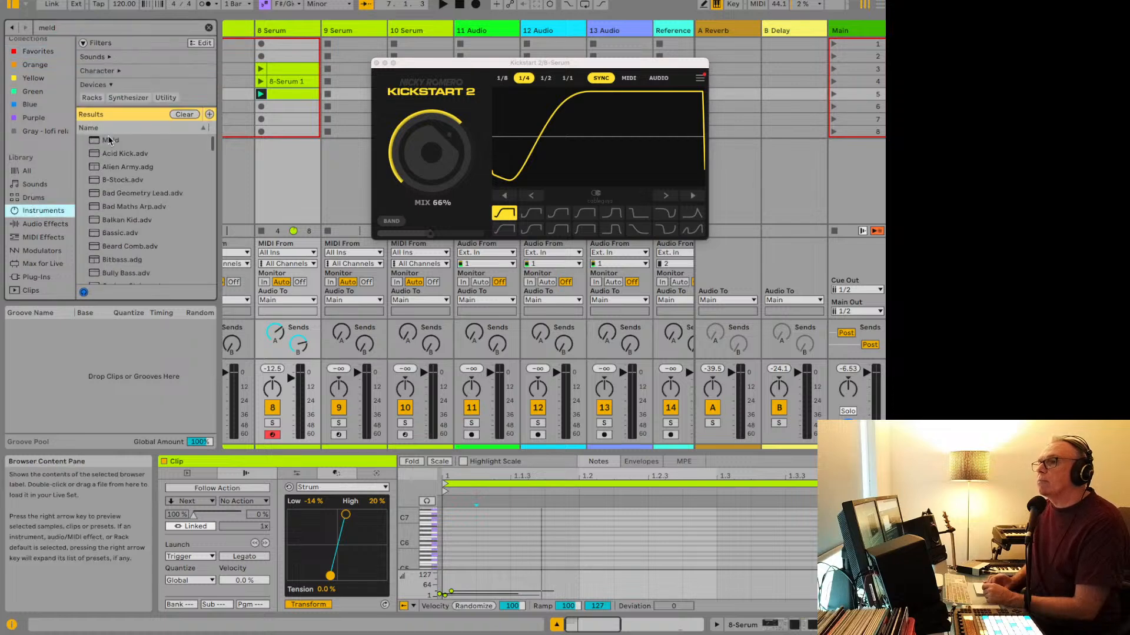
pyautogui.click(110, 142)
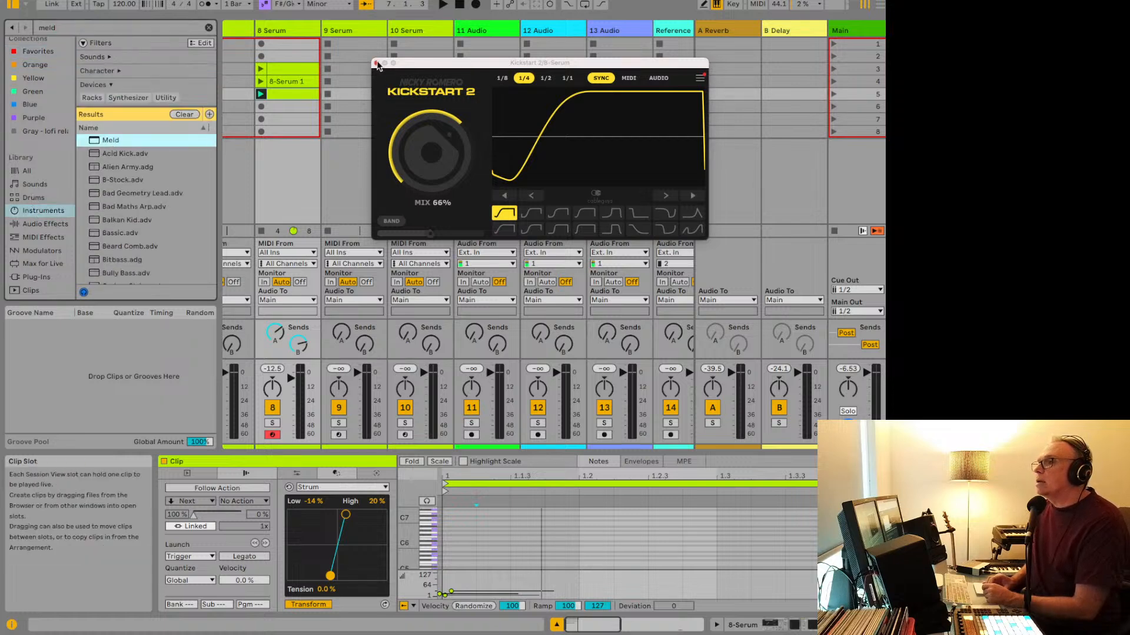
pyautogui.click(376, 63)
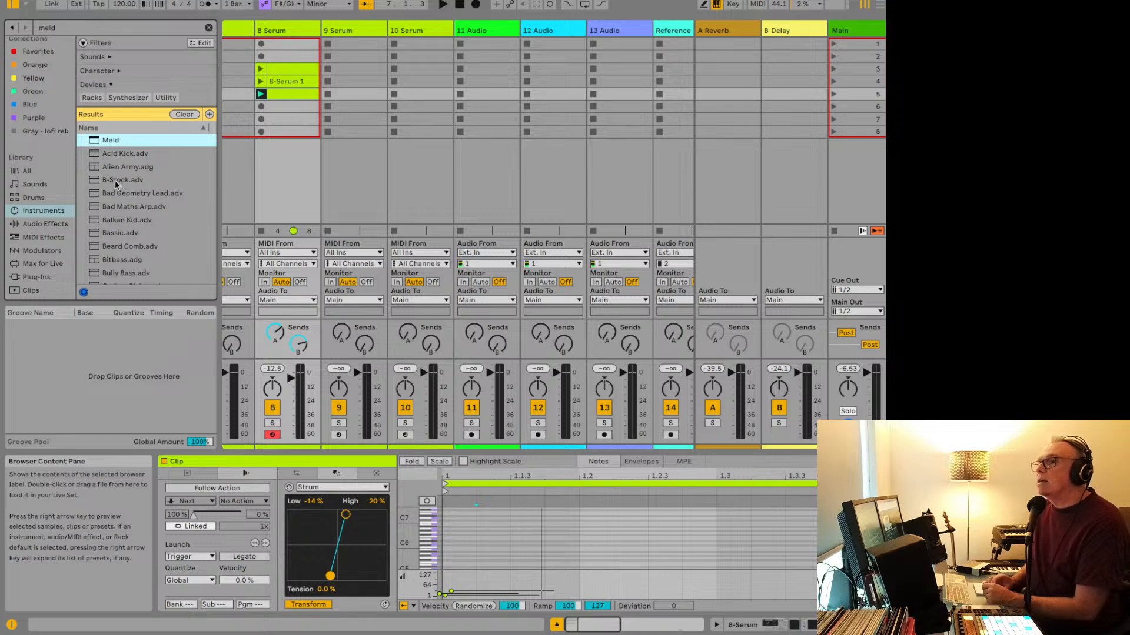
# Step: Load Meld onto the 8 Serum track and look at its expanded modulation matrix before collapsing it
pyautogui.doubleClick(106, 144)
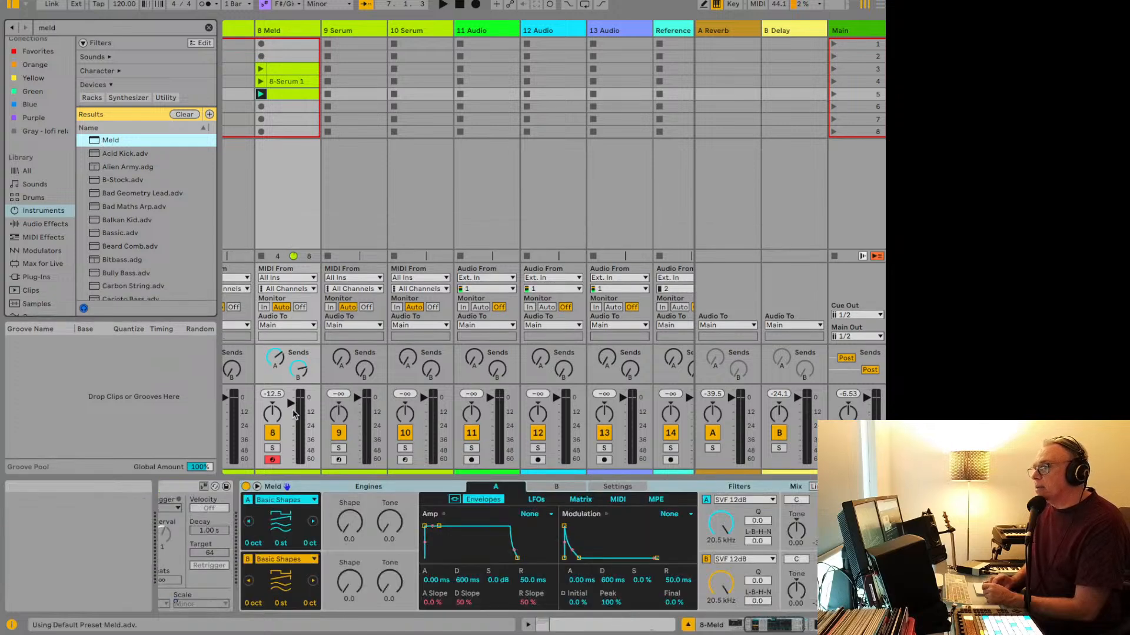
pyautogui.click(257, 488)
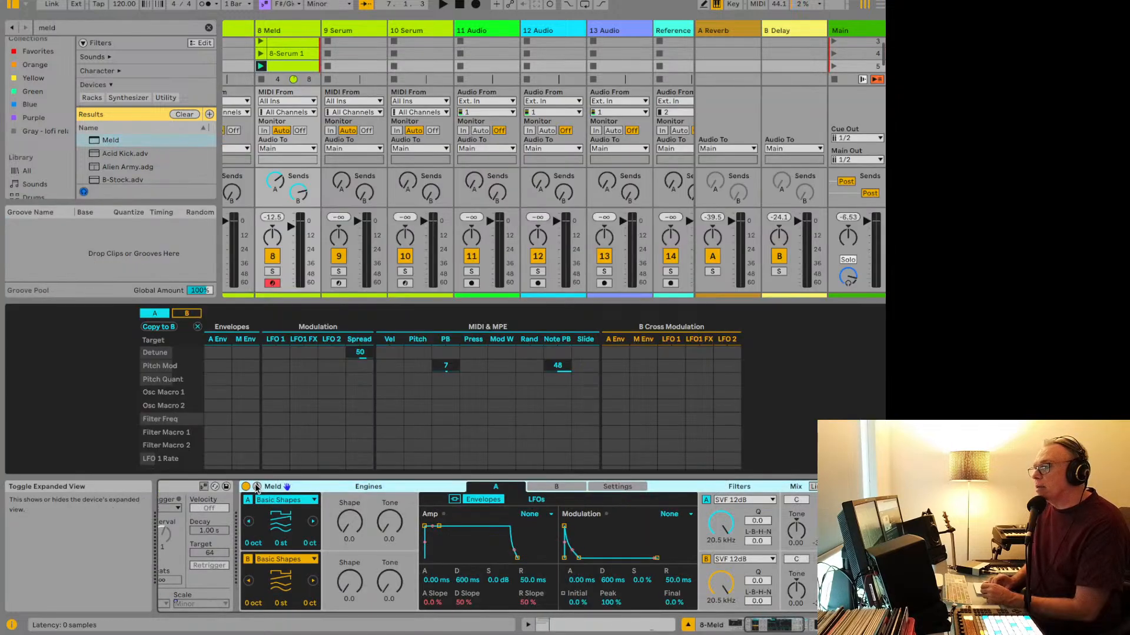
pyautogui.click(257, 487)
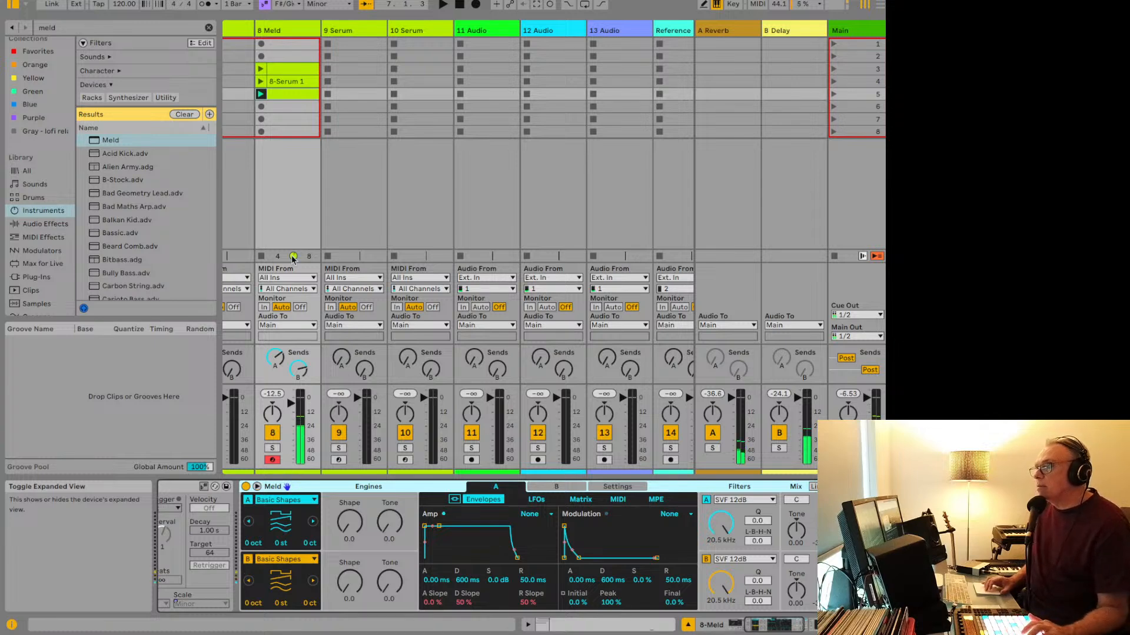
# Step: Audition the Meld presets Acid Kick, Balkan Kid, Beard Comb, Bully Bass, Bitbass, Carbon String and Fatal Bass on track 8
pyautogui.doubleClick(123, 154)
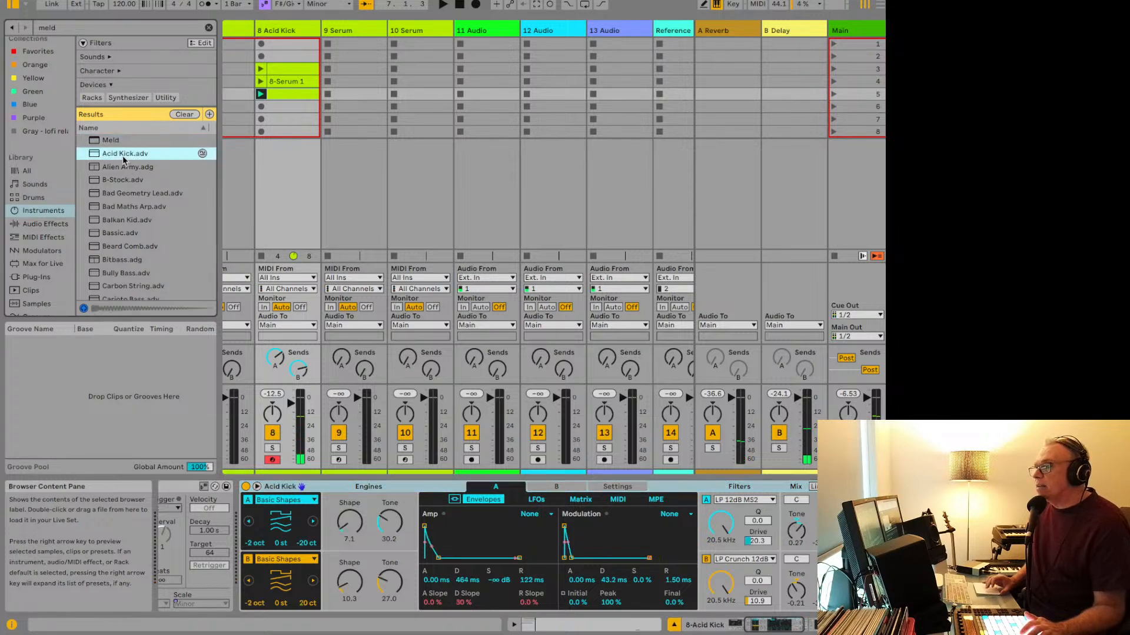
pyautogui.doubleClick(107, 220)
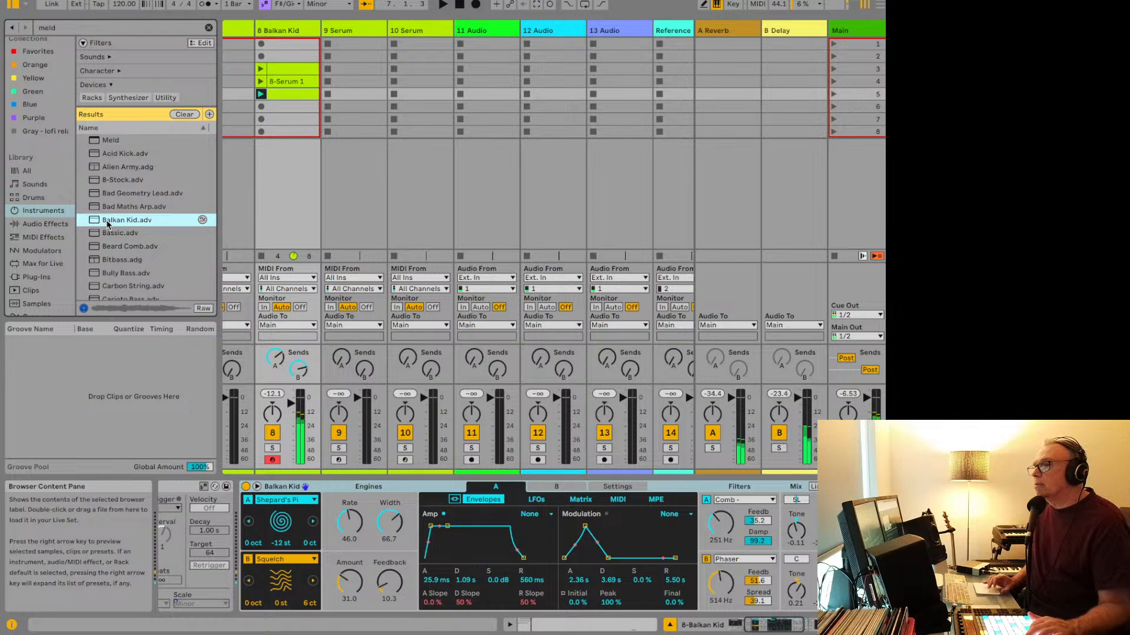
pyautogui.doubleClick(121, 245)
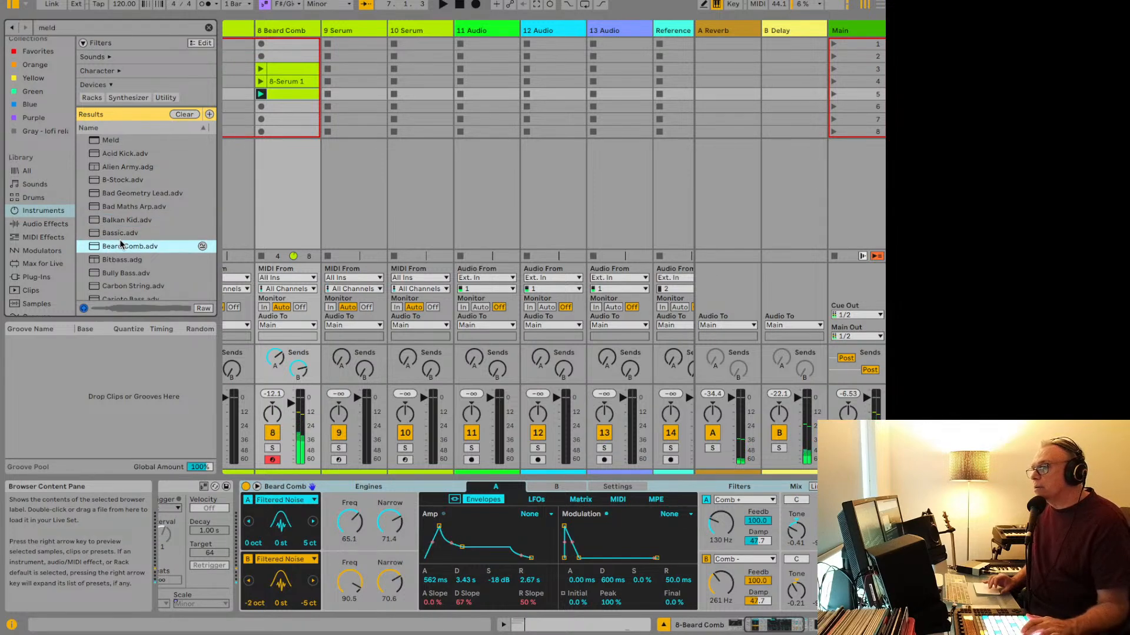
pyautogui.doubleClick(120, 273)
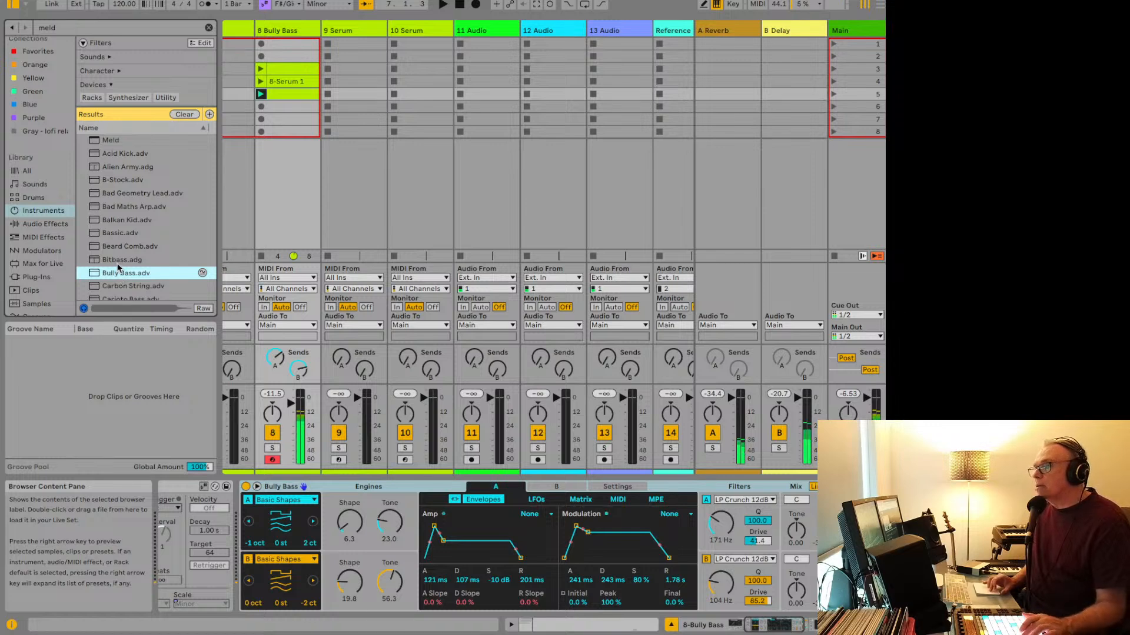
pyautogui.doubleClick(112, 260)
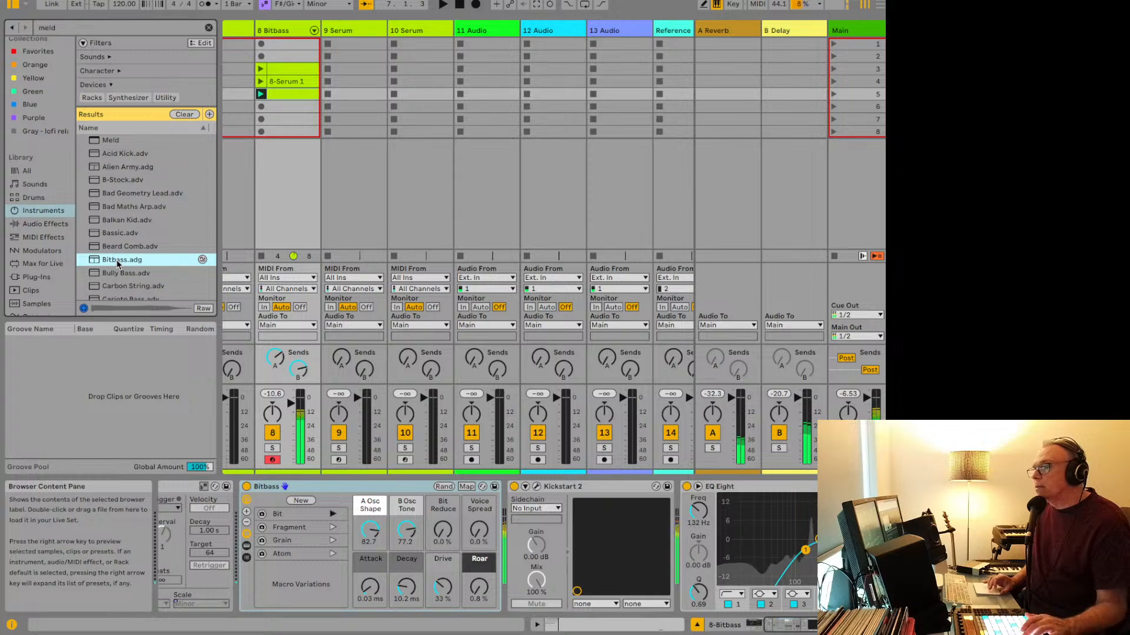
pyautogui.click(110, 289)
pyautogui.doubleClick(111, 288)
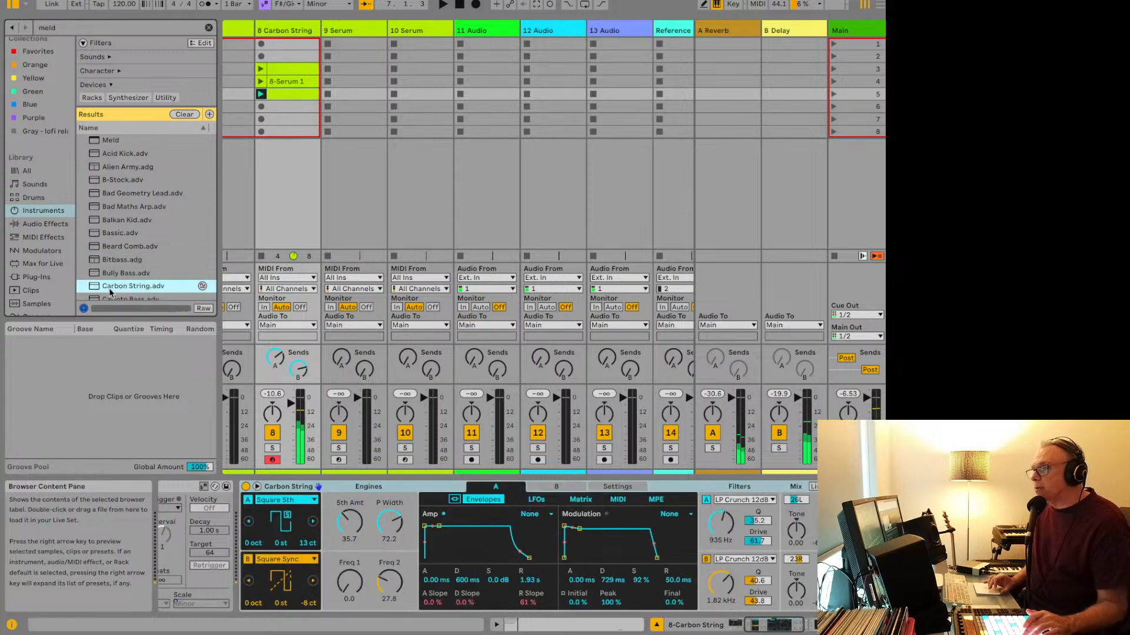
pyautogui.scroll(-5, 119, 242)
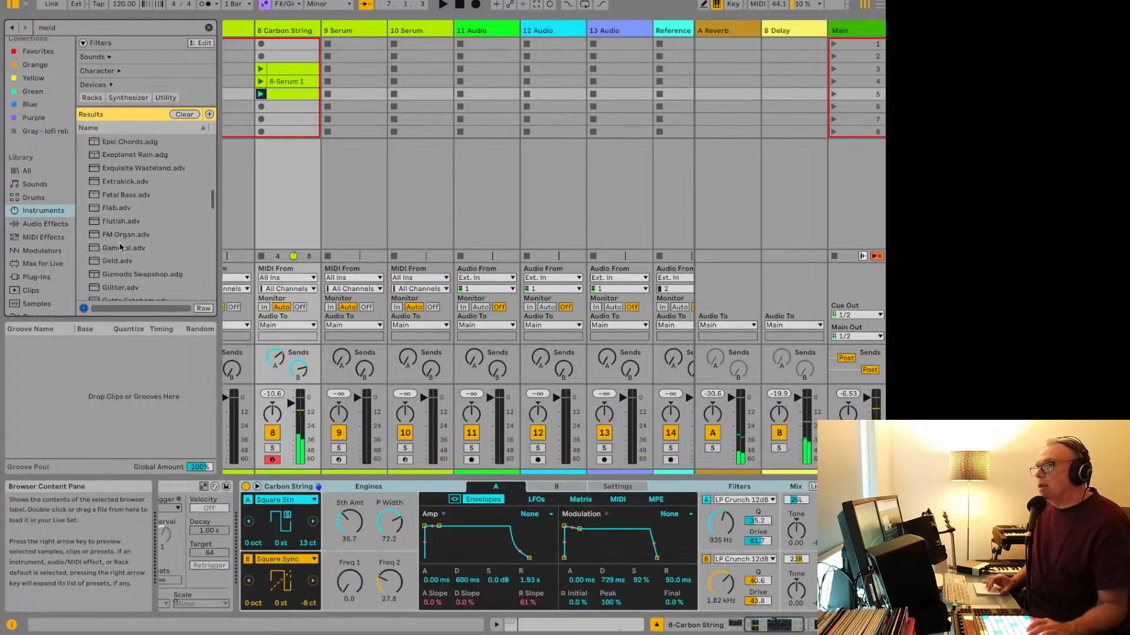
pyautogui.doubleClick(122, 196)
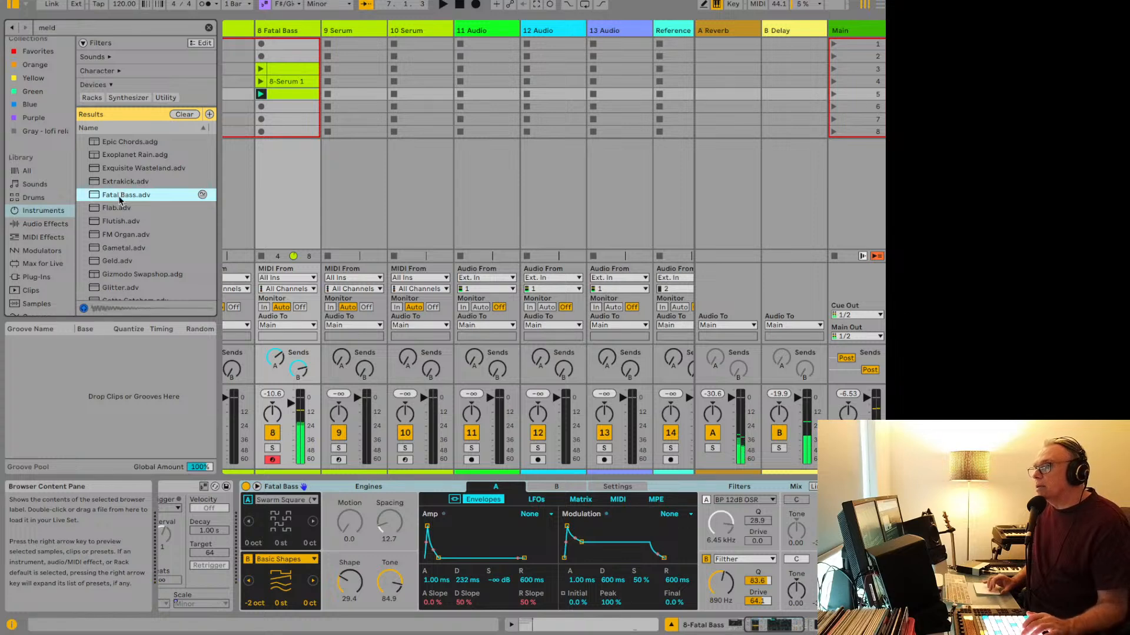
# Step: Load the Meld preset Flab onto track 8 and record a new clip in the track's sixth slot
pyautogui.doubleClick(117, 210)
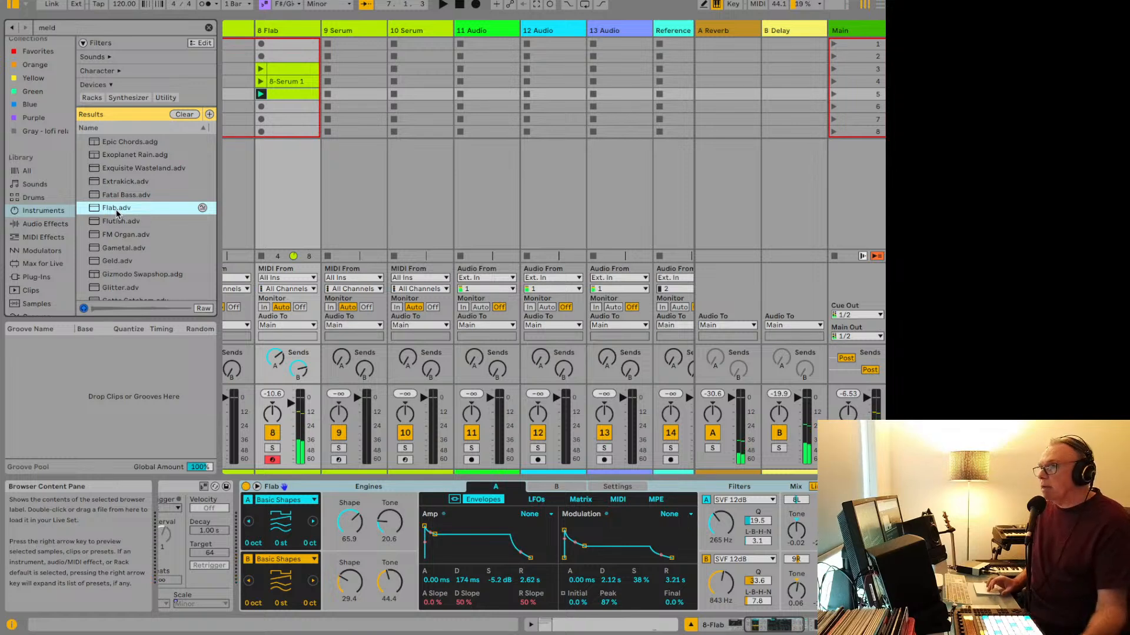
pyautogui.click(264, 107)
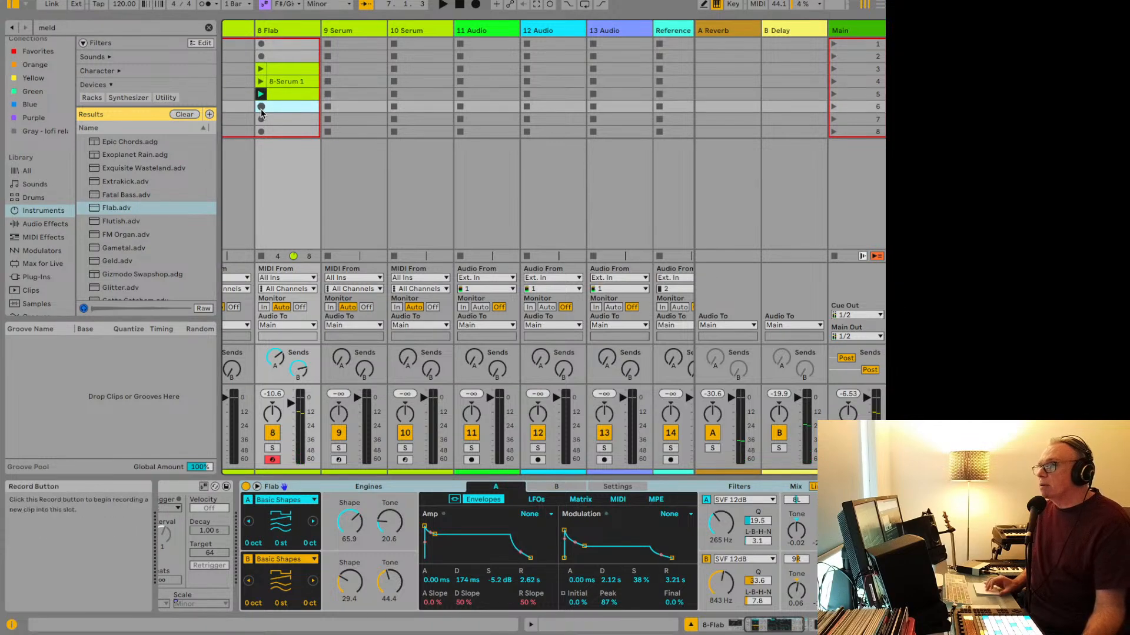
pyautogui.click(261, 109)
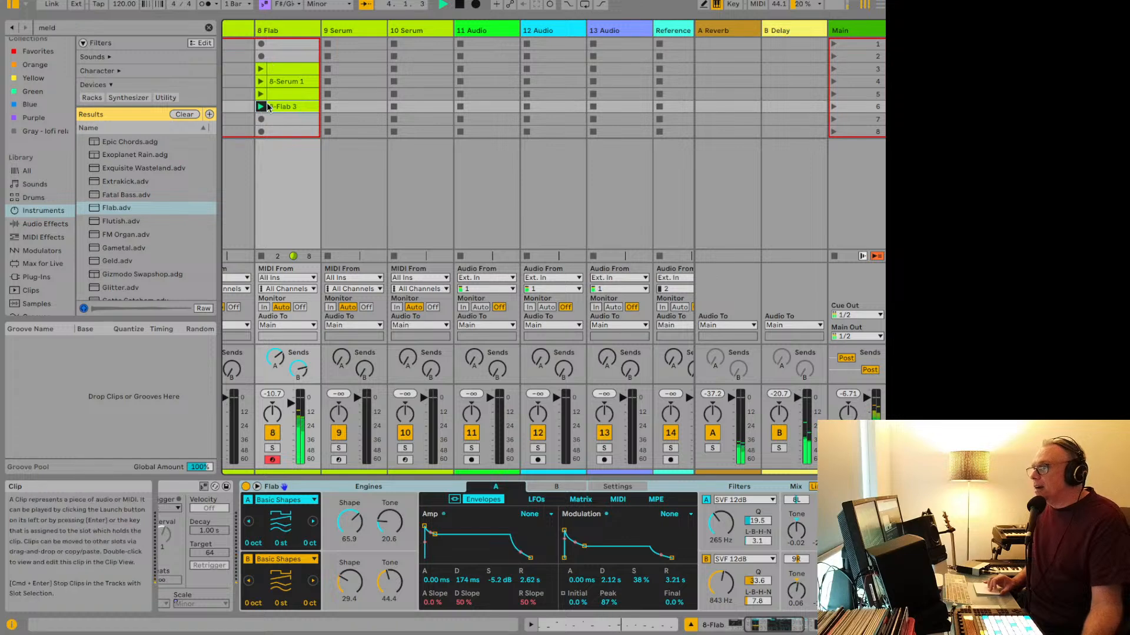
# Step: Try Harmonic Fm, Filtered Noise and Crackle as Engine A's oscillator type while playing the recorded clip
pyautogui.click(285, 501)
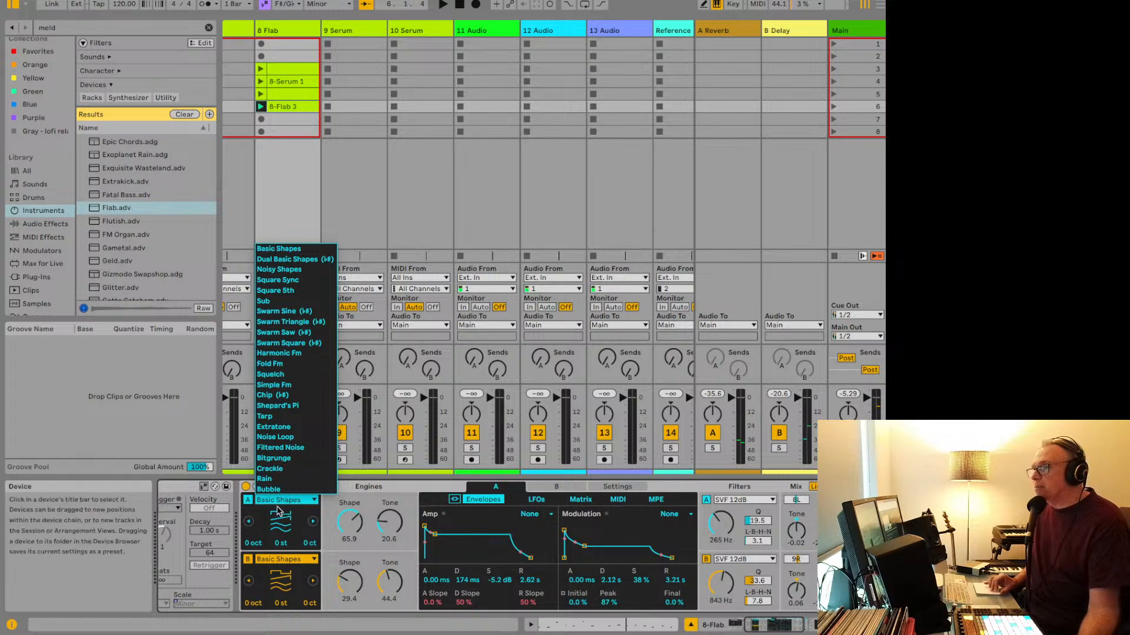
pyautogui.click(272, 354)
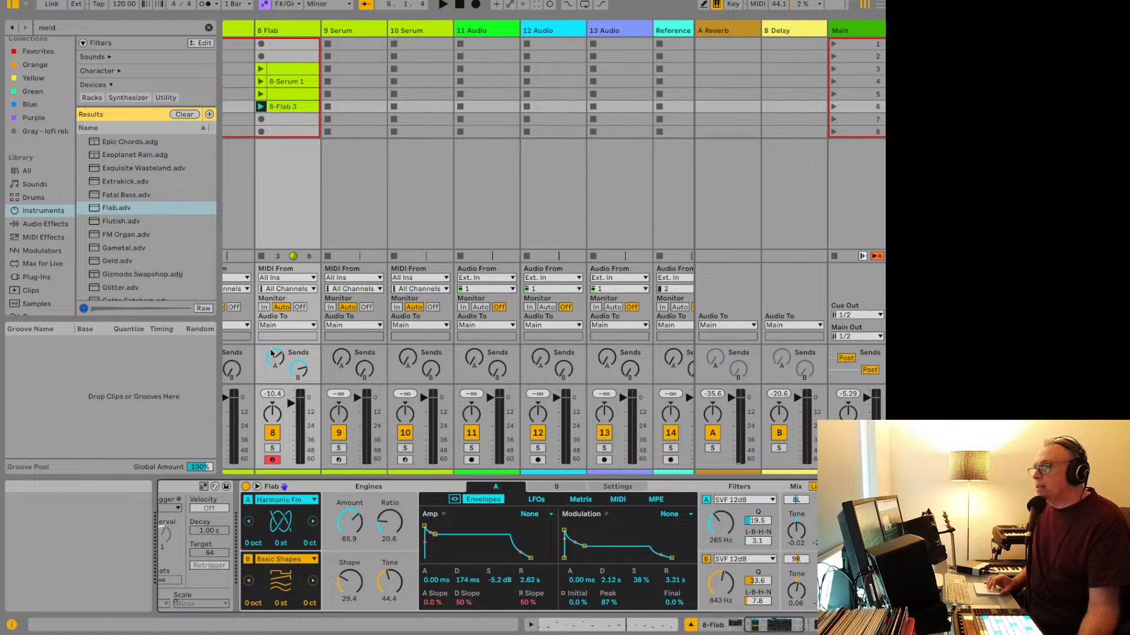
pyautogui.click(278, 500)
pyautogui.click(278, 448)
pyautogui.press('space')
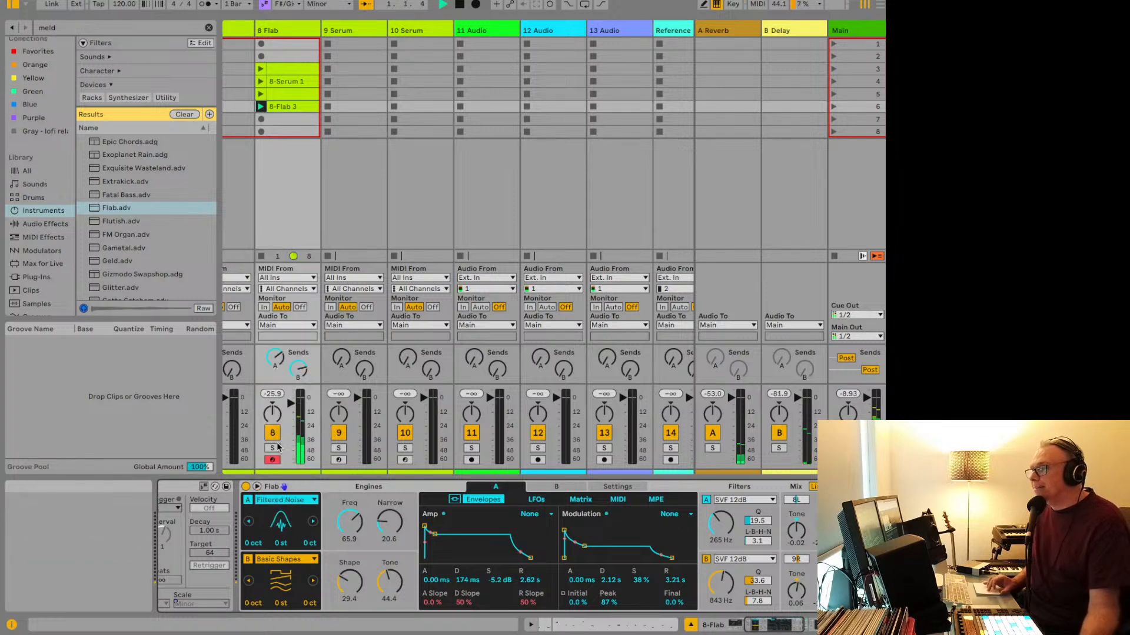
pyautogui.click(278, 500)
pyautogui.click(281, 467)
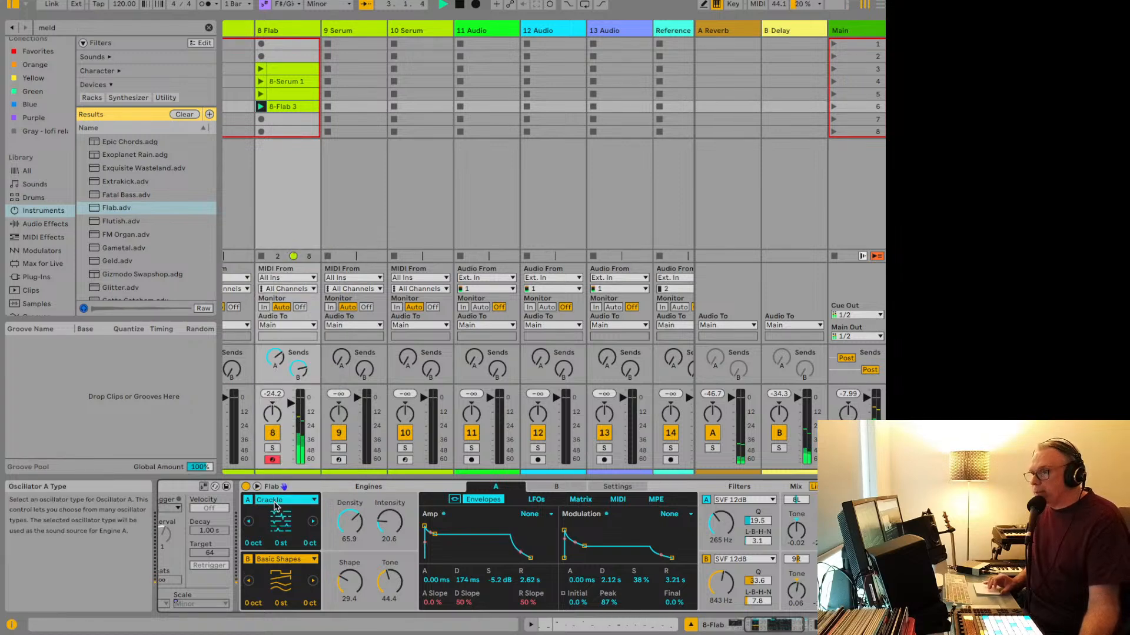
# Step: Listen to the clip with Engine A deactivated, briefly raising the track volume to 5.4 dB, and reactivate Engine A
pyautogui.click(249, 500)
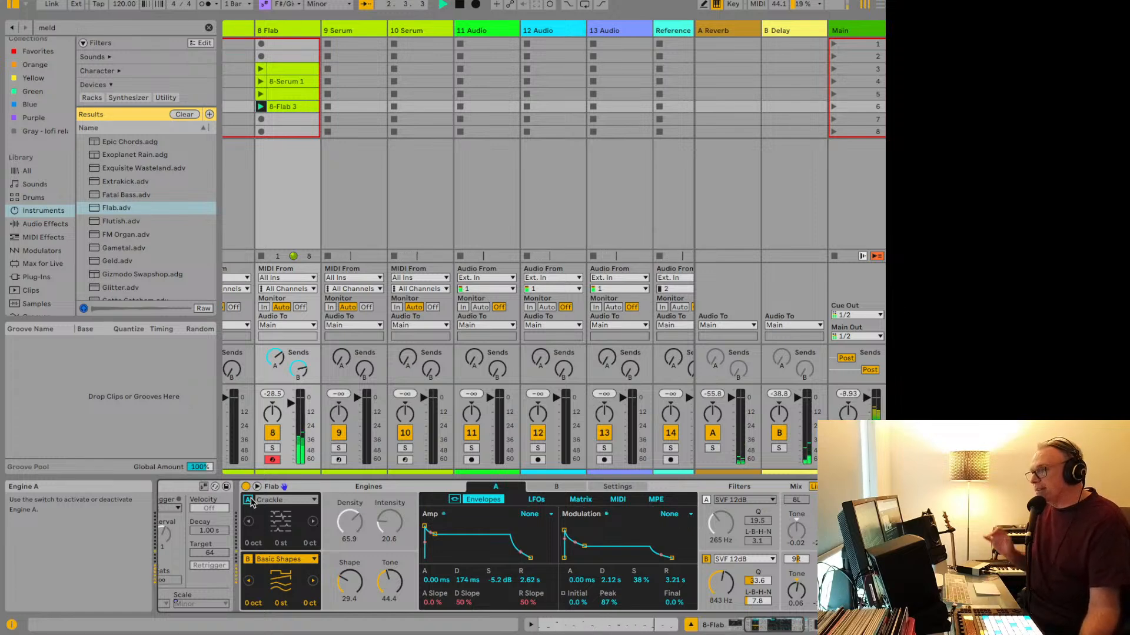
pyautogui.moveTo(288, 411); pyautogui.dragTo(288, 393)
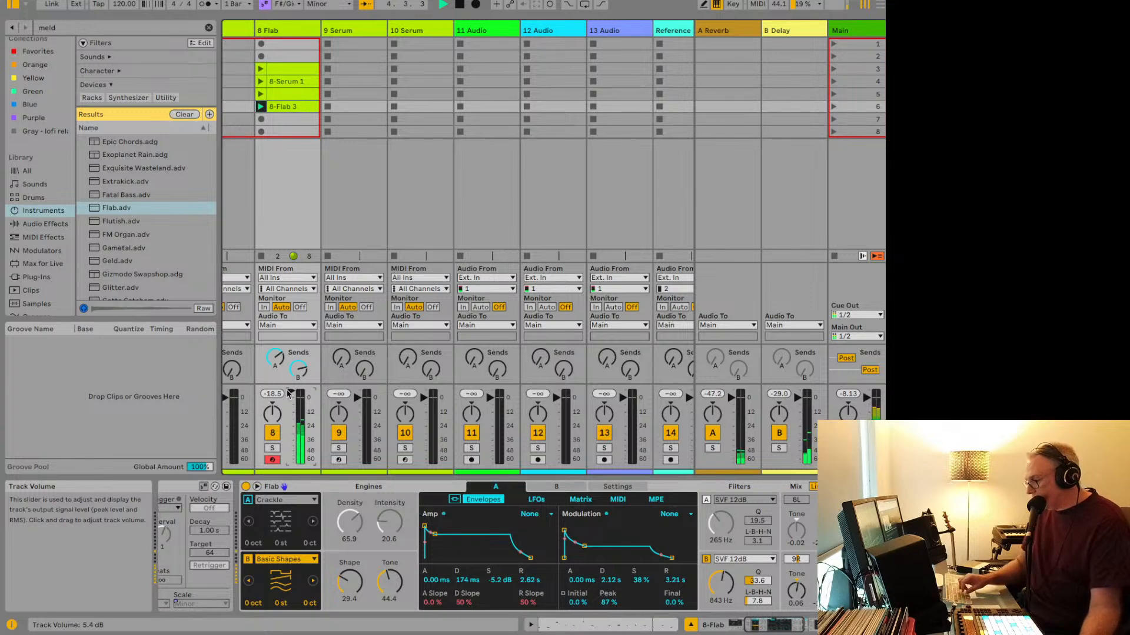
pyautogui.moveTo(288, 394); pyautogui.dragTo(288, 403)
pyautogui.press('space')
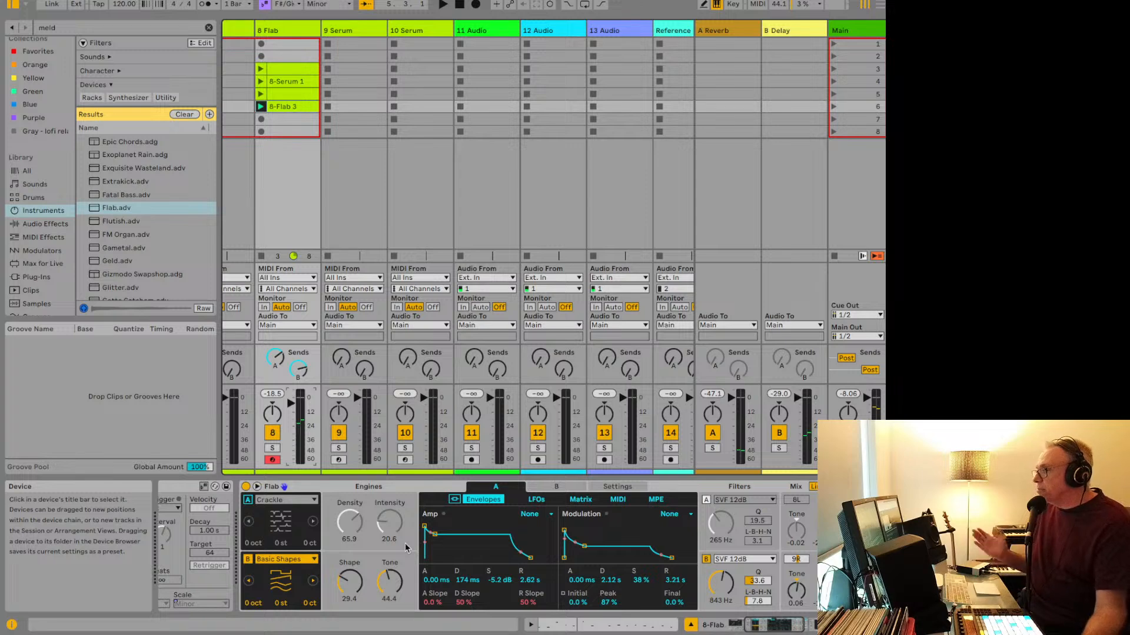
pyautogui.press('space')
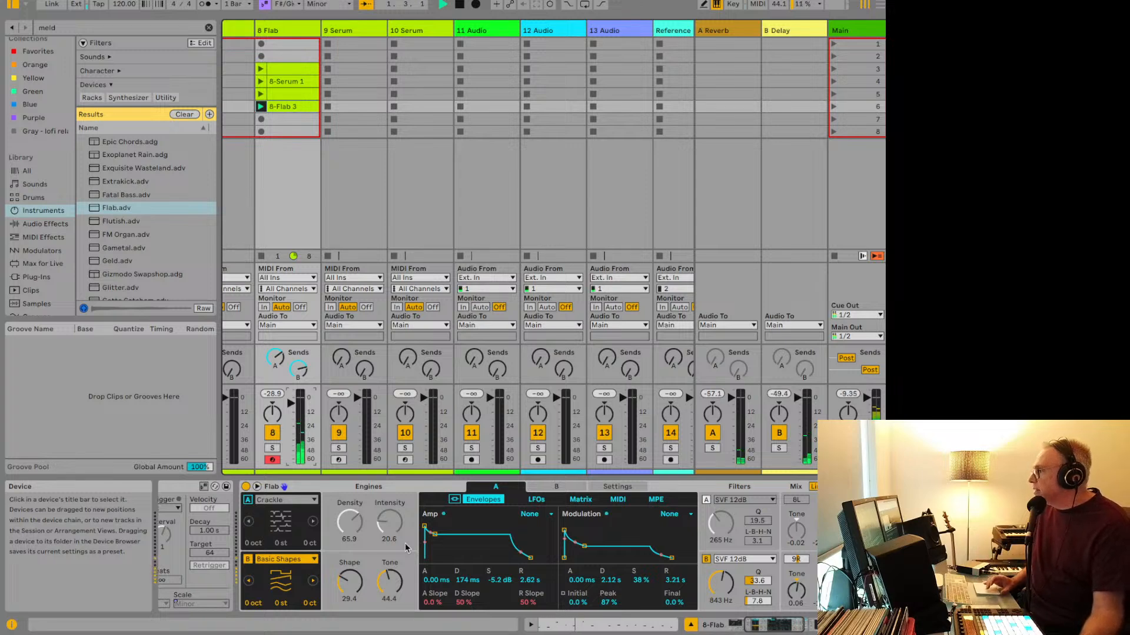
pyautogui.click(248, 500)
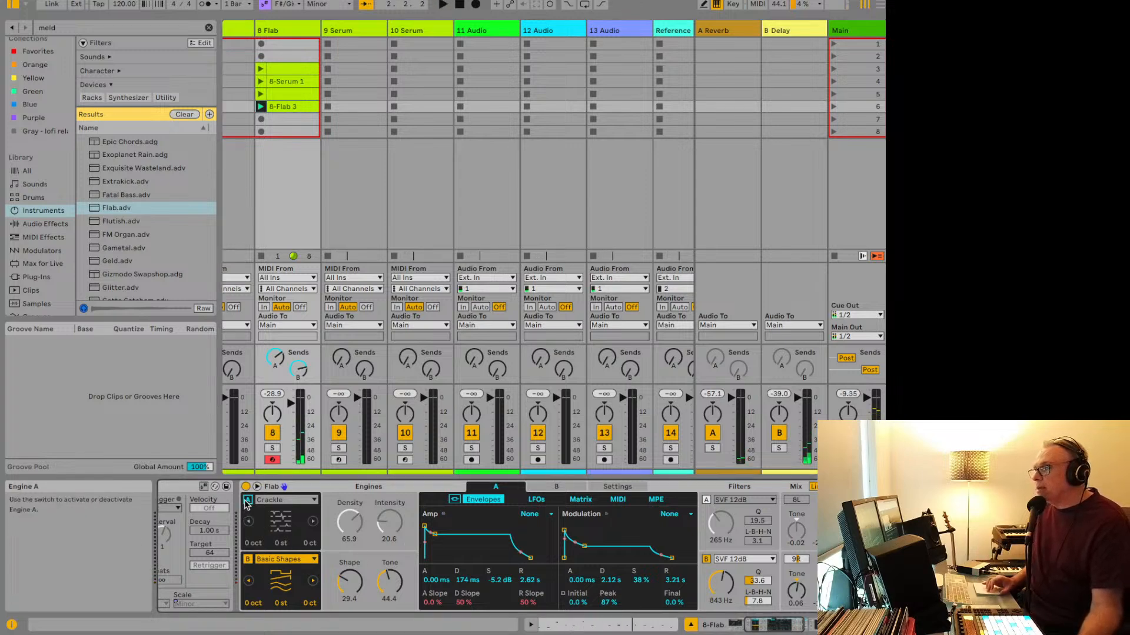
# Step: Try Rain, Extratone and Swarm Saw as Engine A's oscillator type and listen to each
pyautogui.click(262, 503)
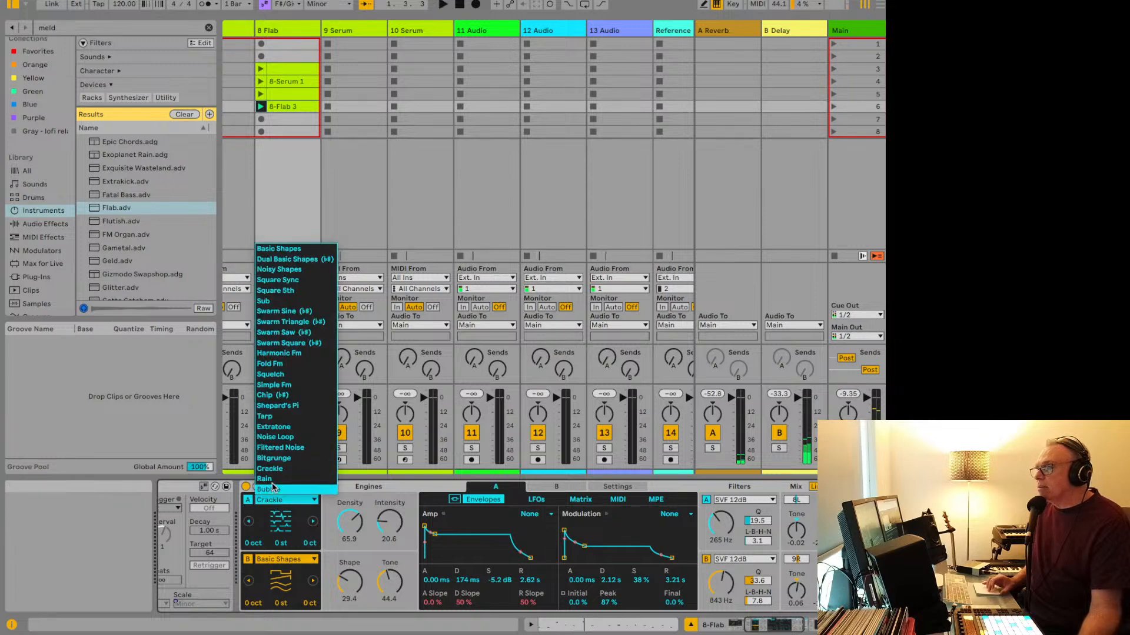
pyautogui.click(271, 479)
pyautogui.click(271, 501)
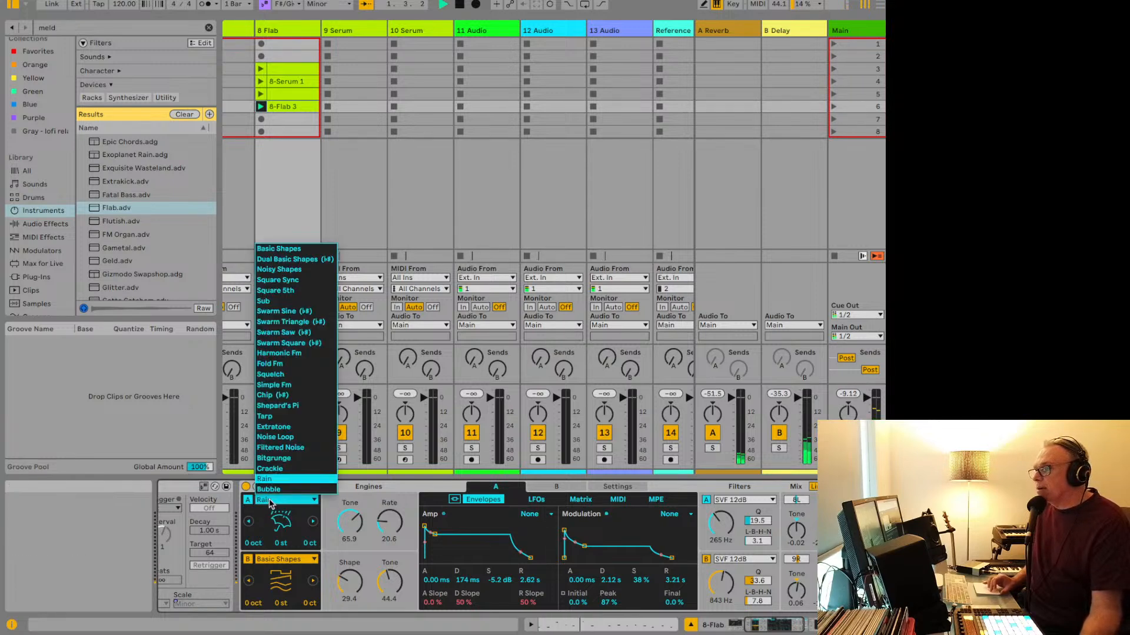
pyautogui.click(277, 426)
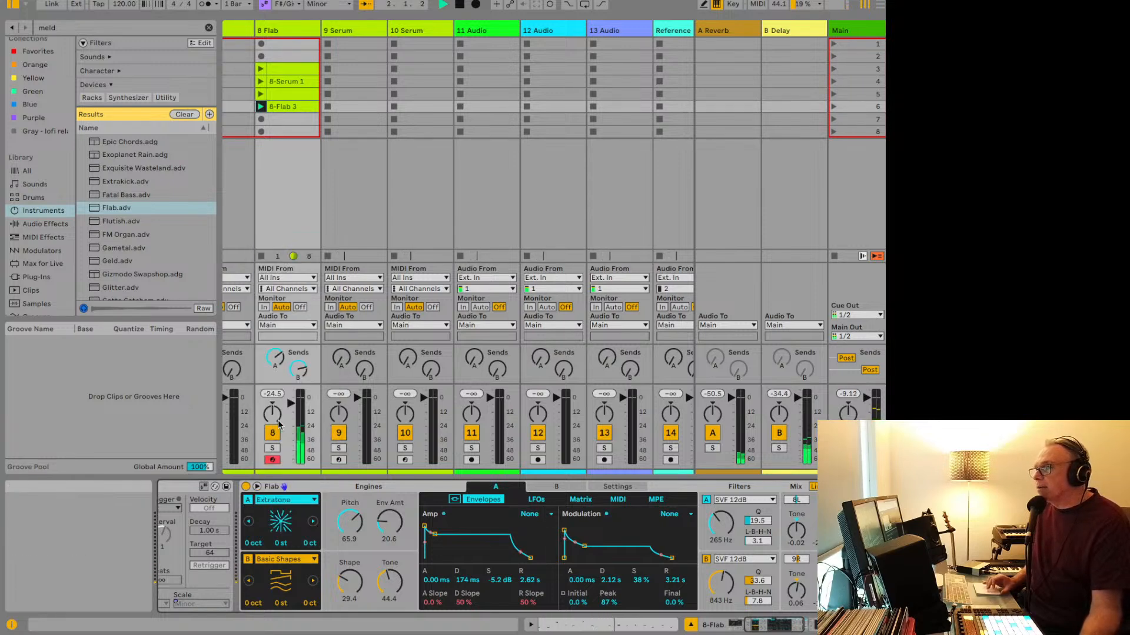
pyautogui.click(264, 501)
pyautogui.click(279, 333)
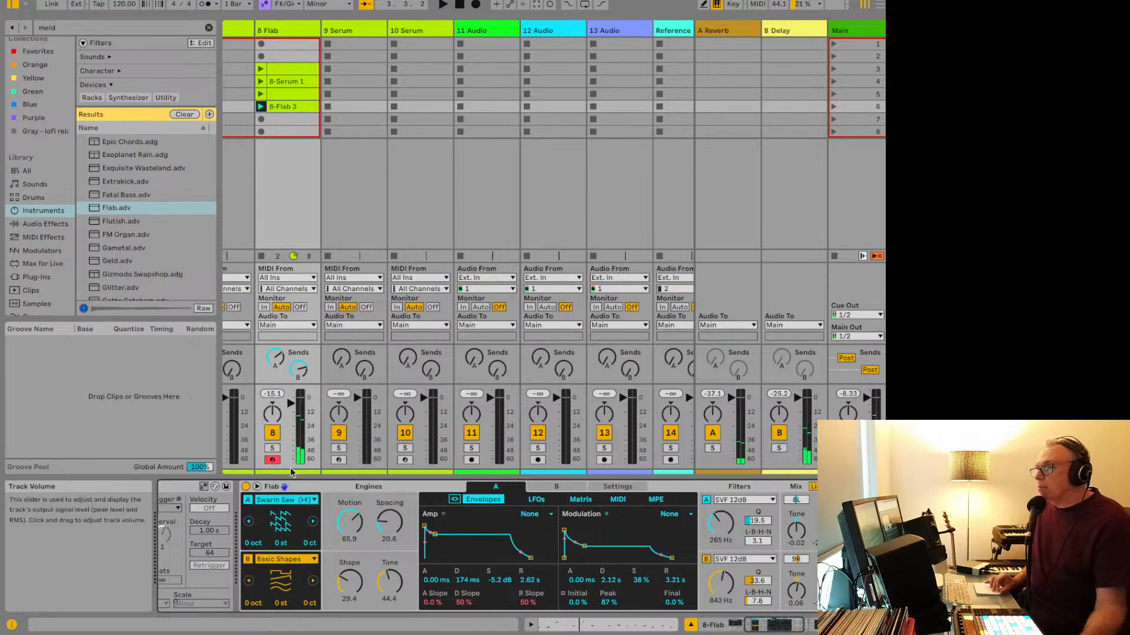
# Step: Set Engine A's oscillator to Basic Shapes and step through the following types, including Square Sync and Square 5th, up to Swarm Sine
pyautogui.click(276, 500)
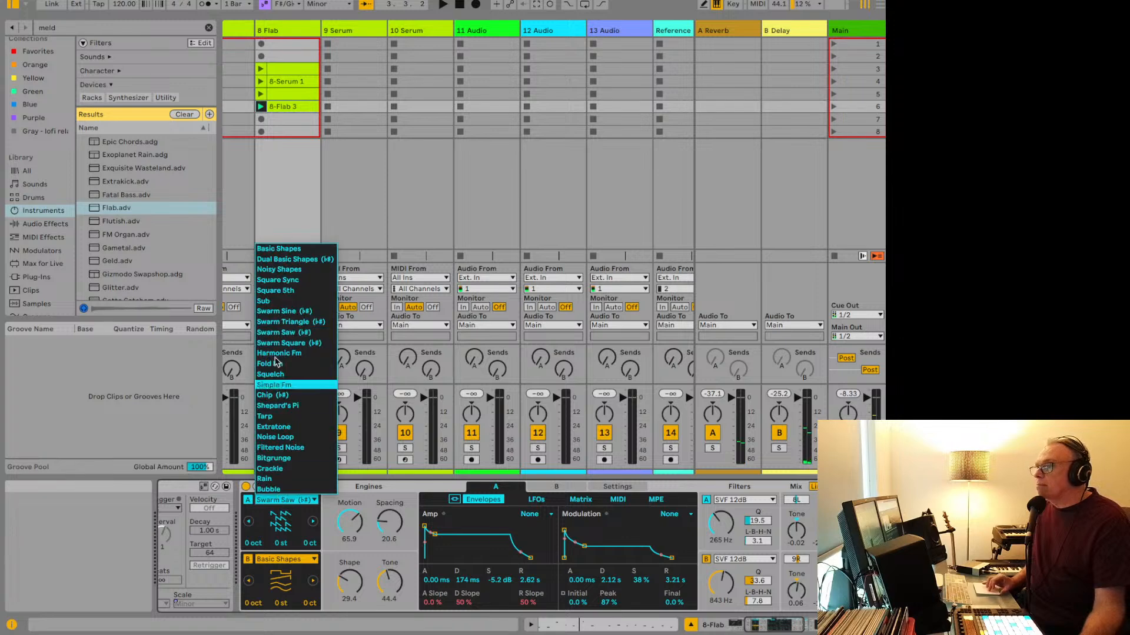
pyautogui.click(271, 249)
pyautogui.click(312, 523)
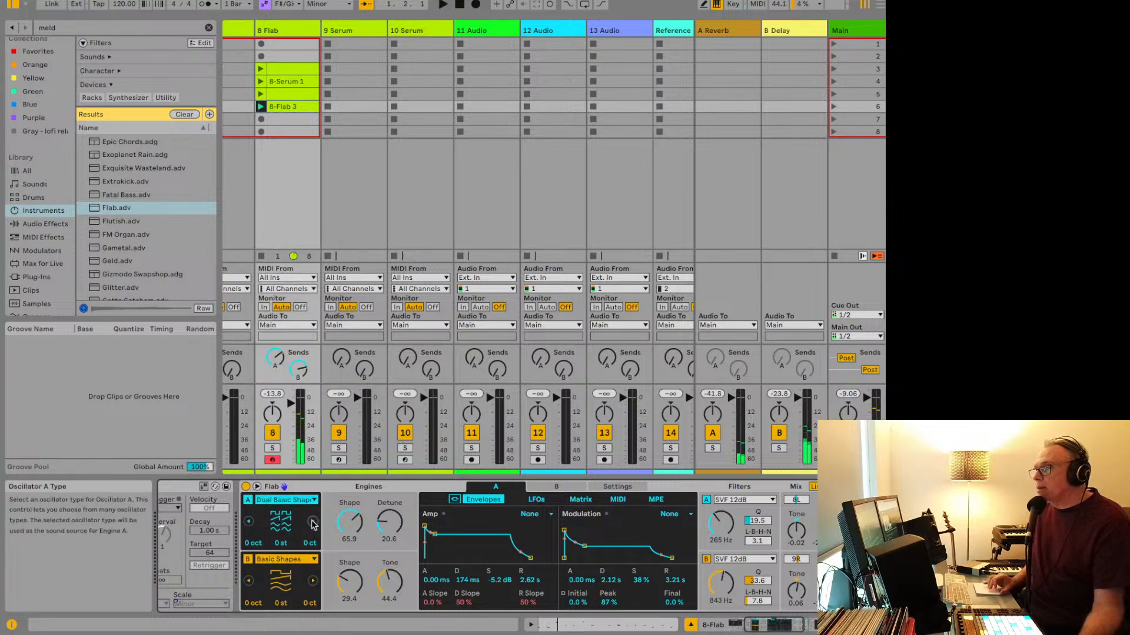
pyautogui.click(313, 522)
pyautogui.click(312, 522)
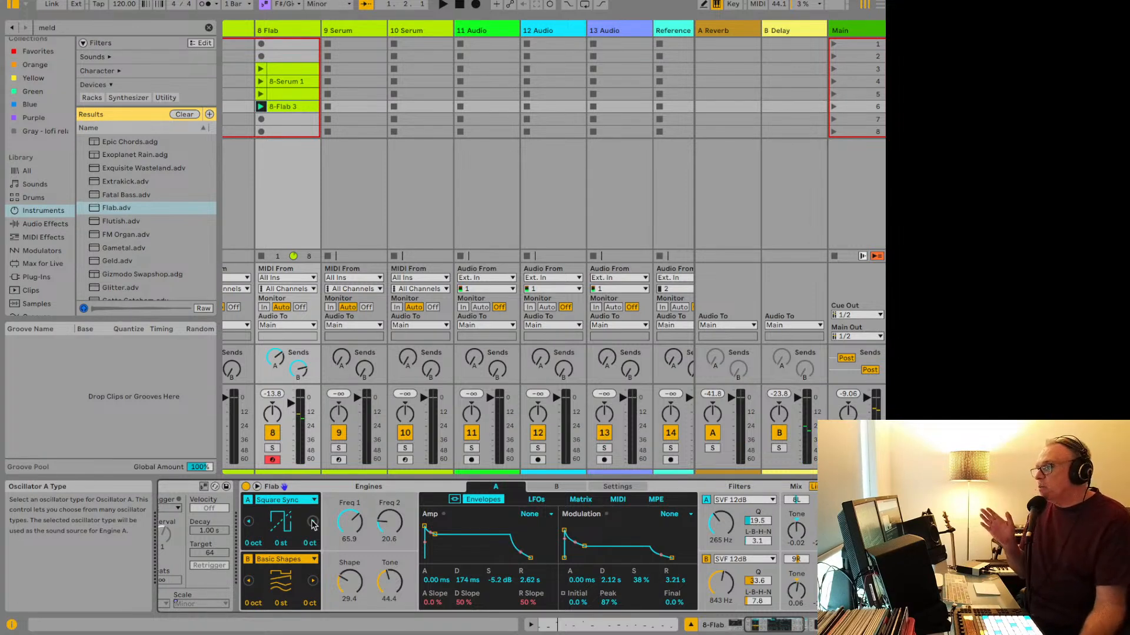
pyautogui.click(313, 523)
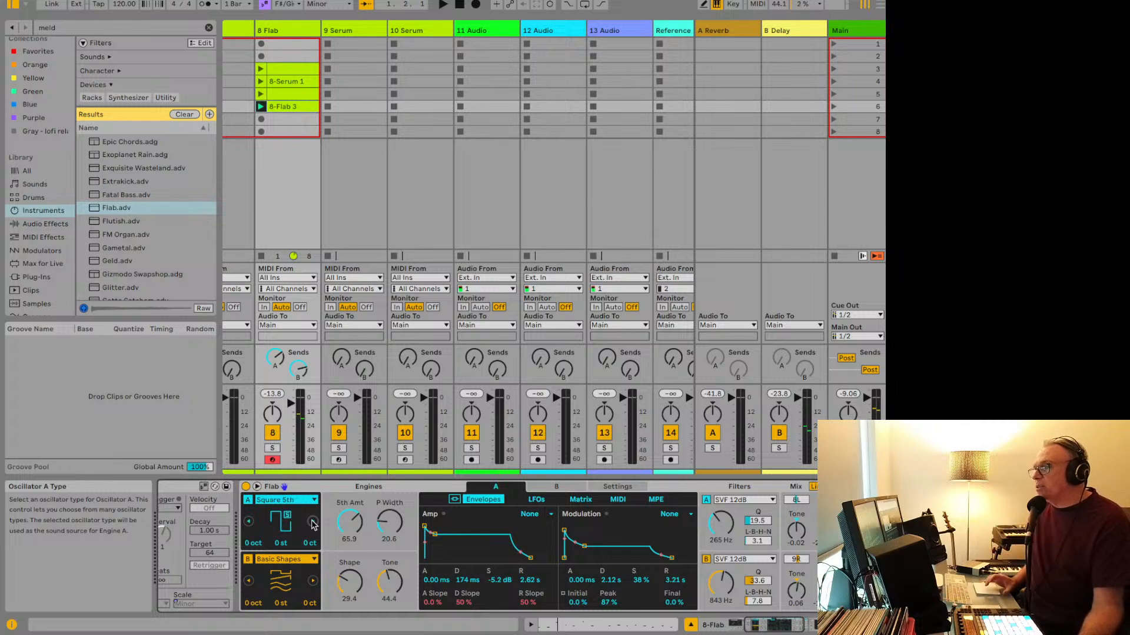
pyautogui.click(313, 522)
pyautogui.click(313, 522)
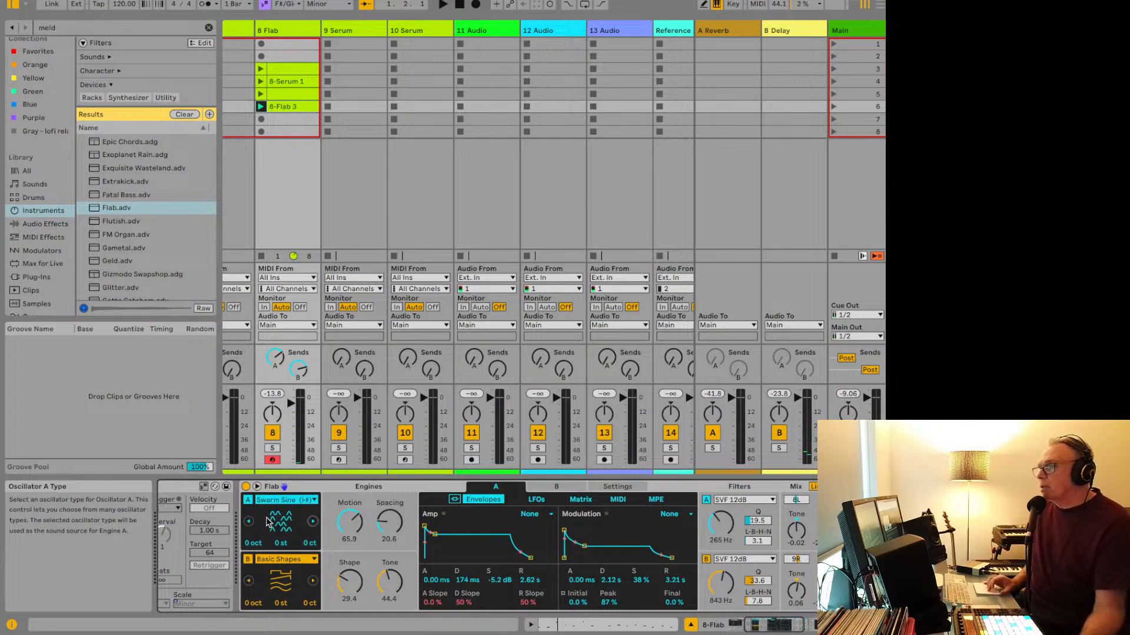
# Step: Step Engine A's oscillator back to Sub to hear it, and return it to Swarm Sine
pyautogui.click(248, 522)
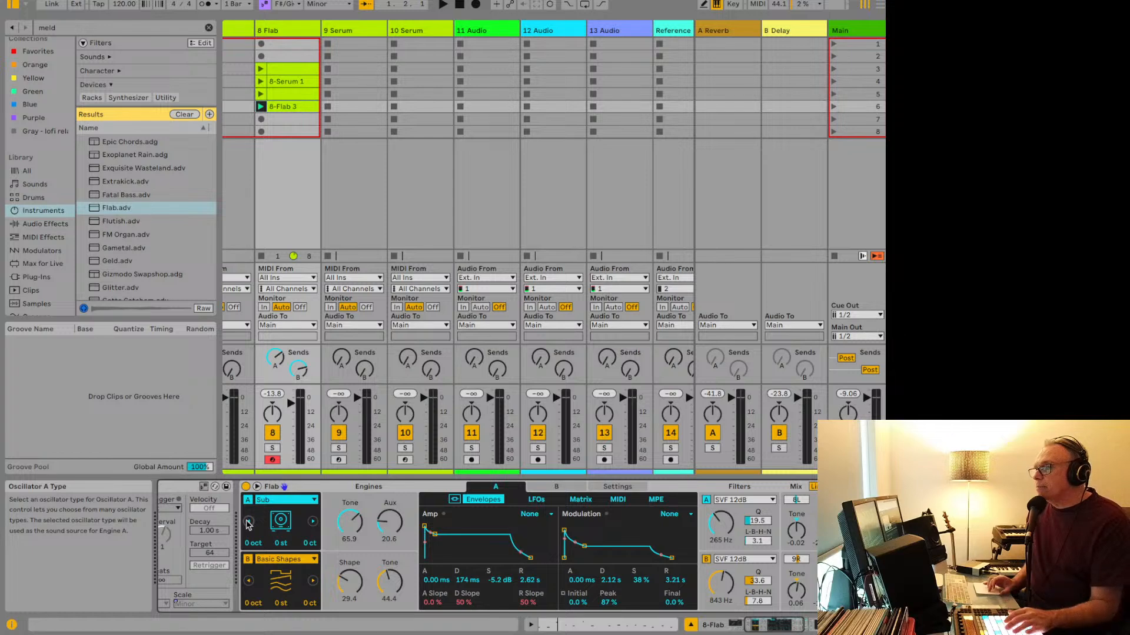
pyautogui.click(287, 500)
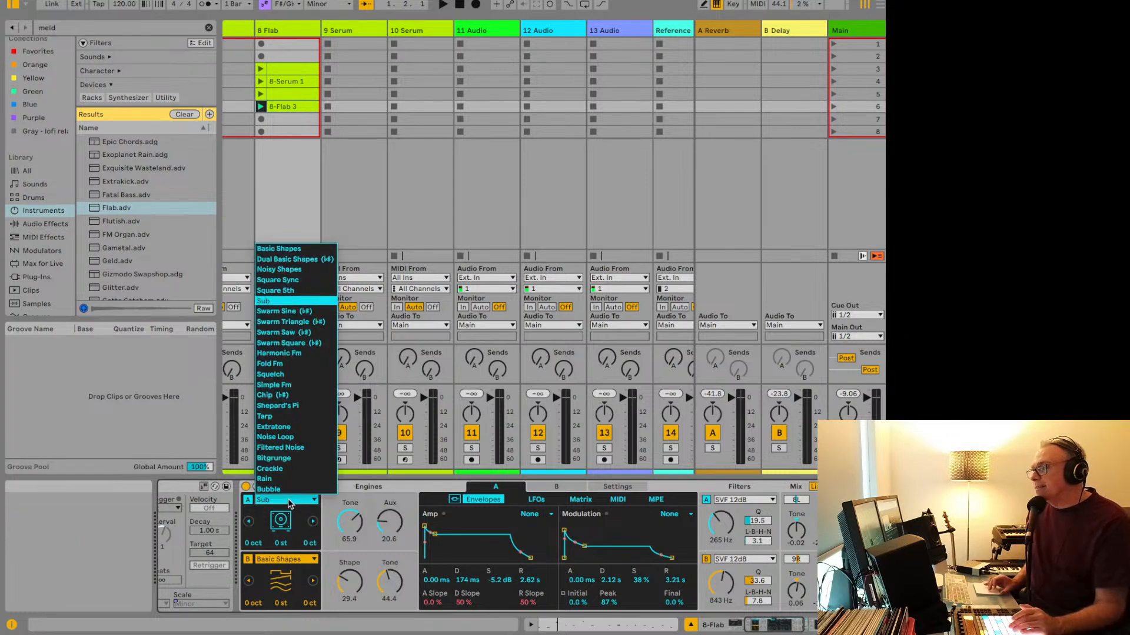
pyautogui.click(313, 523)
pyautogui.click(313, 523)
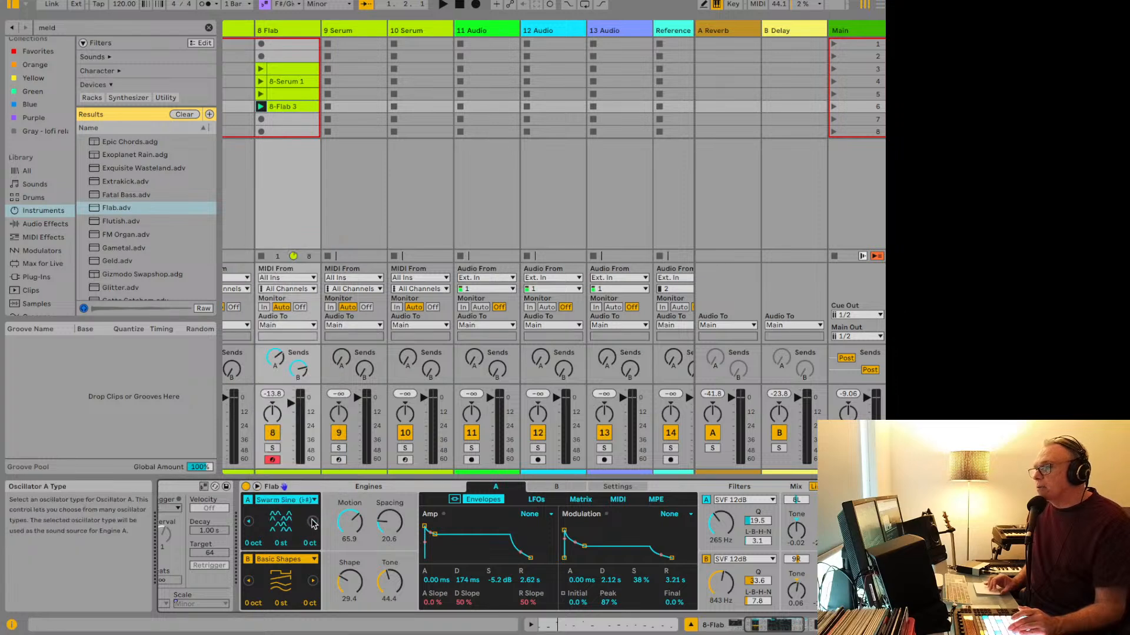
# Step: Set Engine A's oscillator back to Sub, briefly switch Engine A off and on, and deactivate Engine B to hear it alone
pyautogui.click(250, 522)
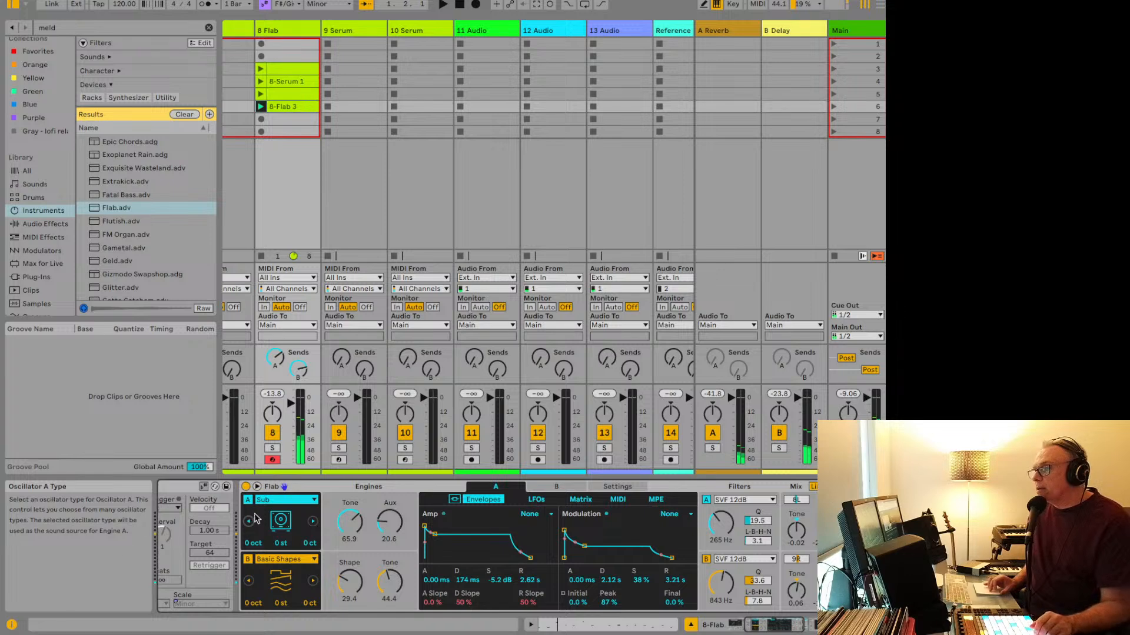
pyautogui.click(248, 500)
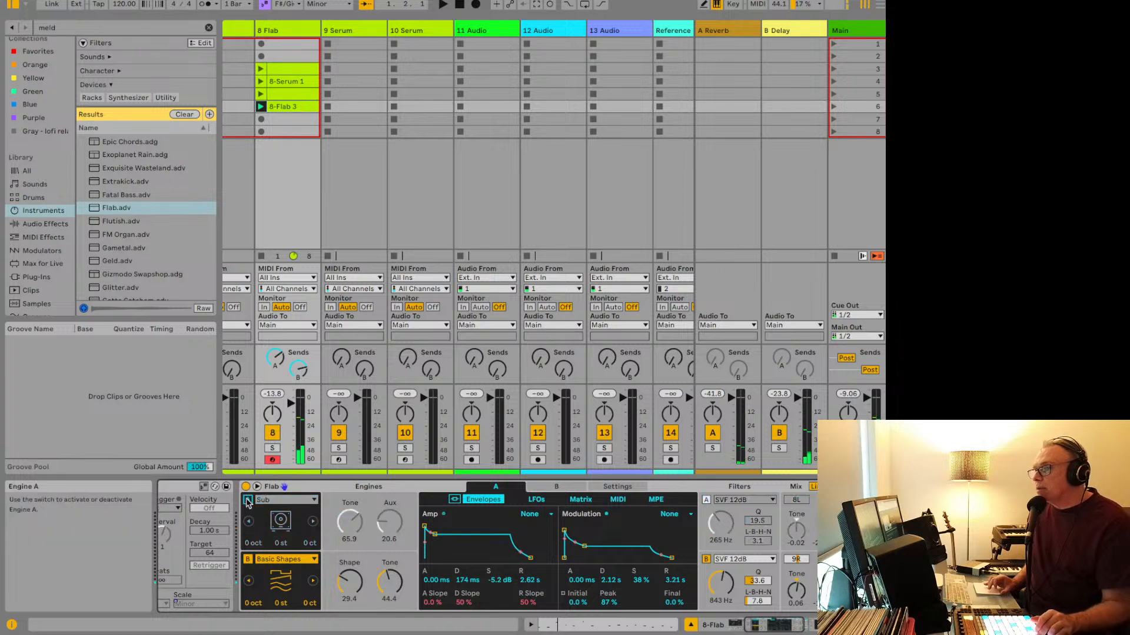
pyautogui.click(247, 500)
pyautogui.click(248, 560)
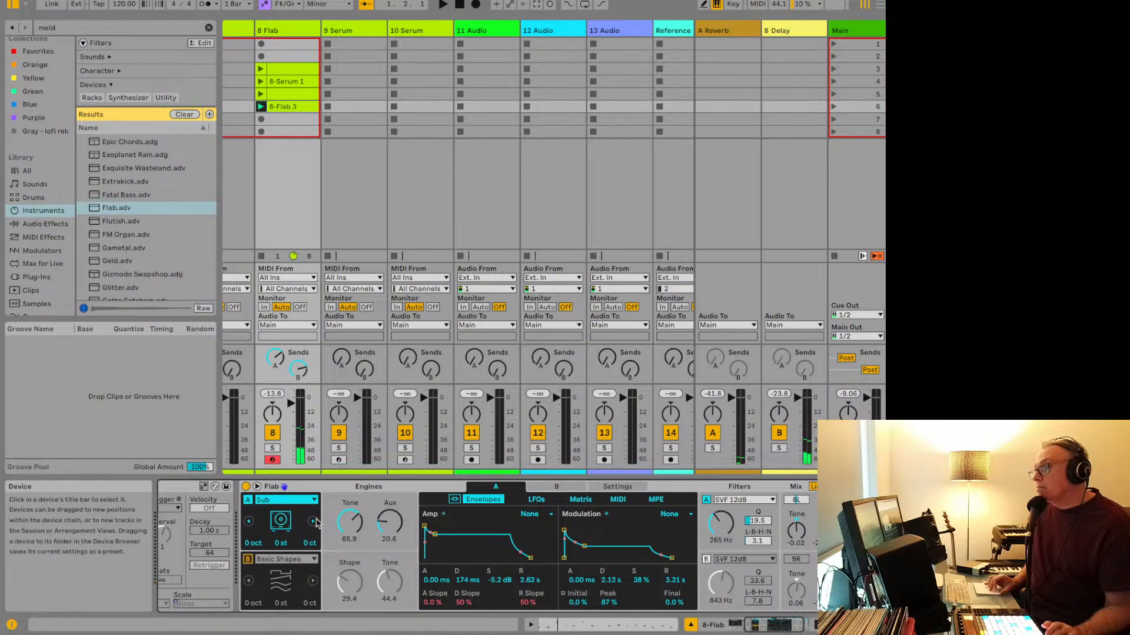
# Step: Set Engine A's Tone to 54.0 and Aux to 65.1, and lengthen its amp envelope attack to 677 ms
pyautogui.moveTo(349, 522); pyautogui.dragTo(349, 538)
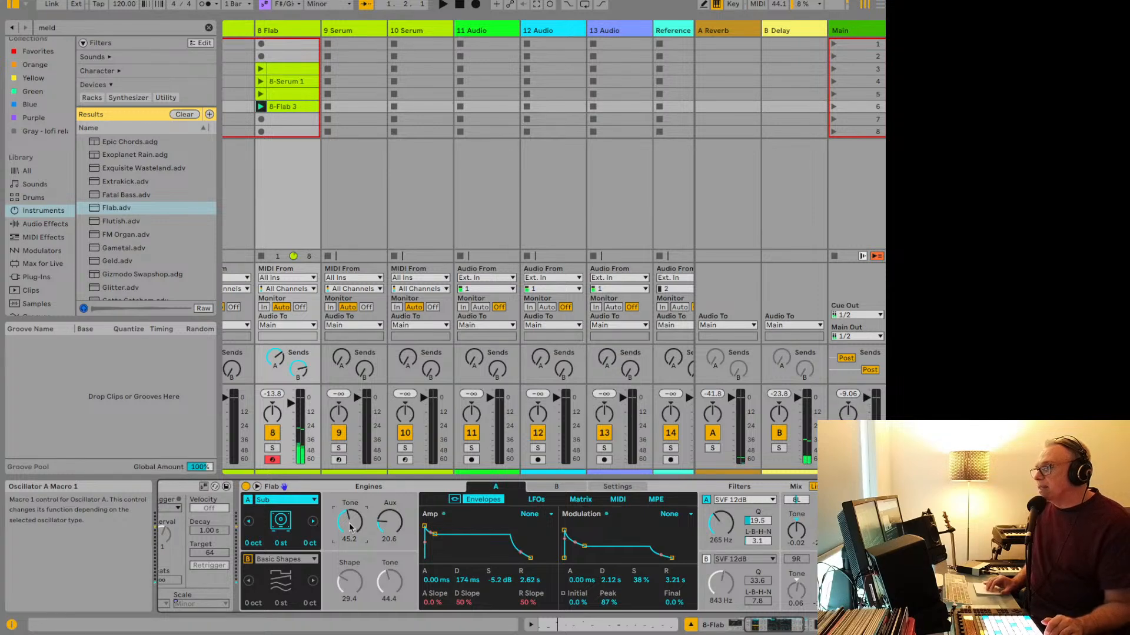
pyautogui.moveTo(349, 522); pyautogui.dragTo(349, 519)
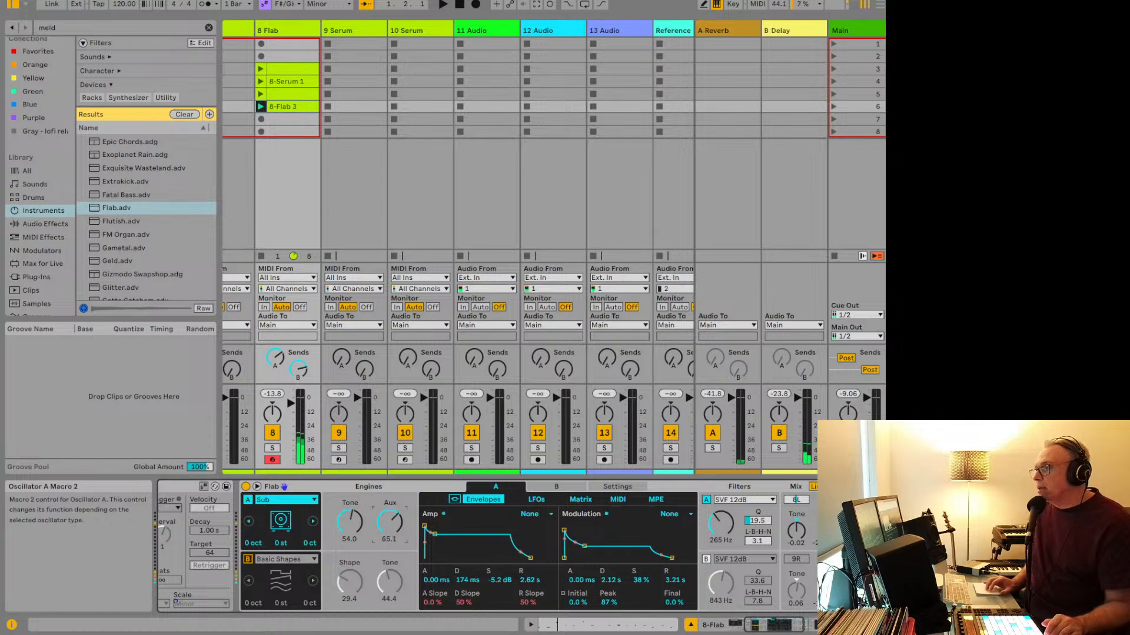
pyautogui.moveTo(425, 526); pyautogui.dragTo(439, 527)
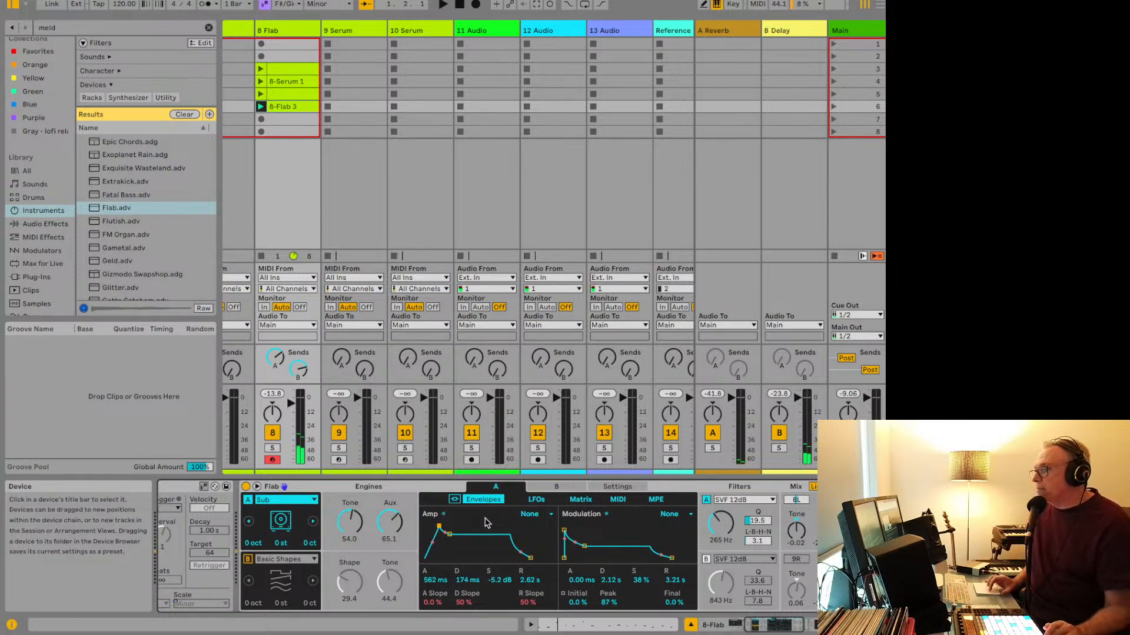
pyautogui.moveTo(439, 526)
pyautogui.mouseDown()
pyautogui.moveTo(450, 527)
pyautogui.moveTo(439, 526)
pyautogui.mouseUp()
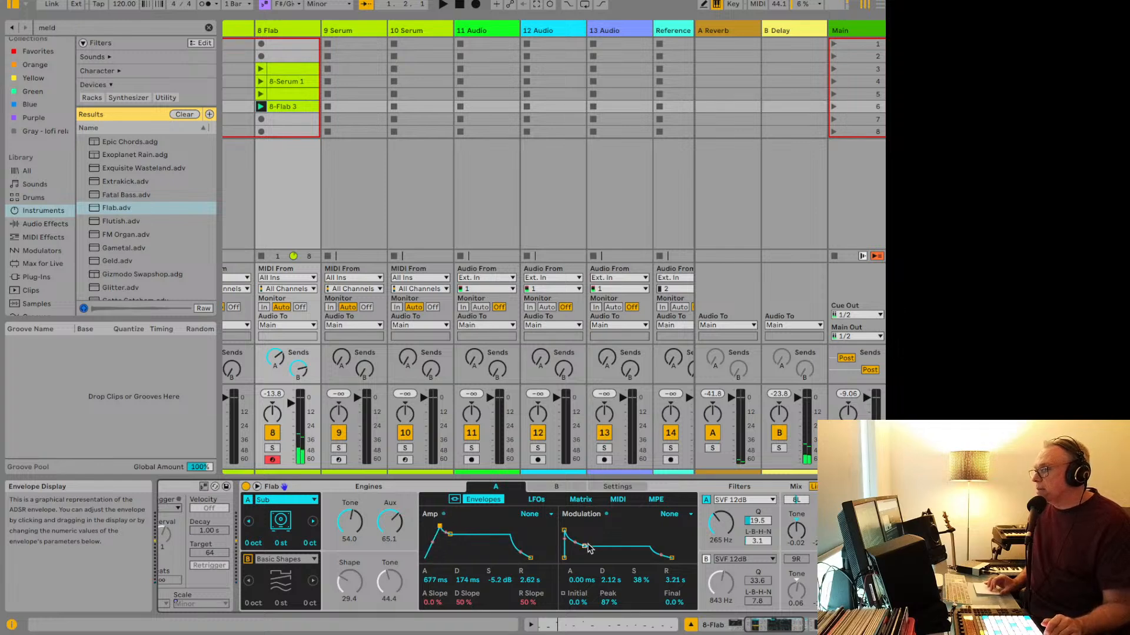
# Step: Reactivate Engine B and set its amp envelope attack to 1.13 s
pyautogui.click(558, 488)
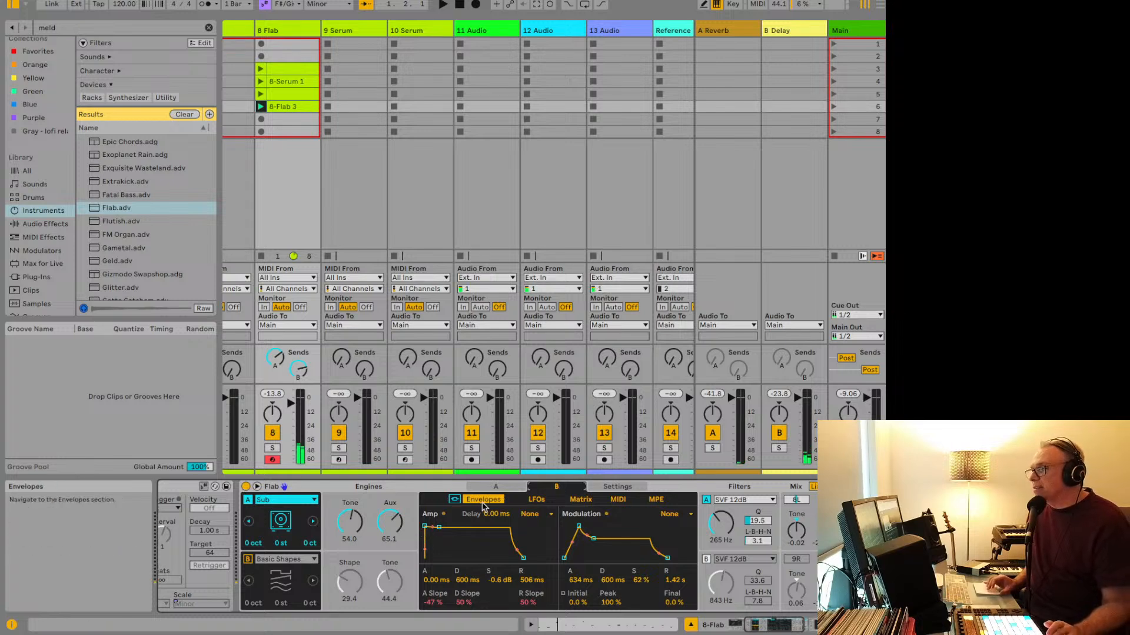
pyautogui.click(247, 560)
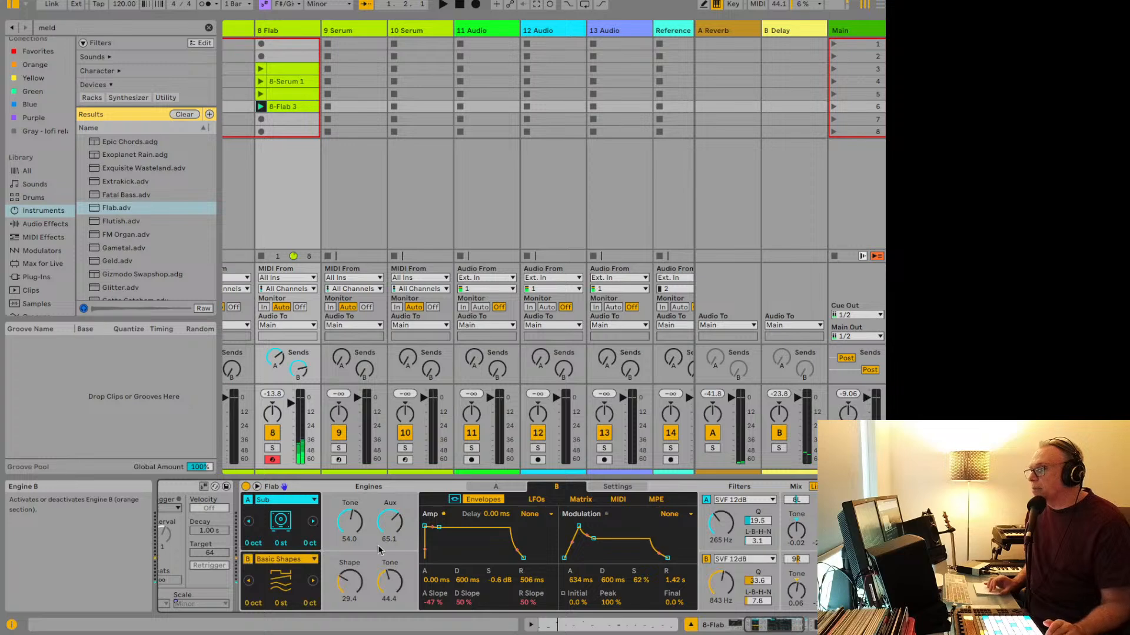
pyautogui.moveTo(425, 526); pyautogui.dragTo(447, 526)
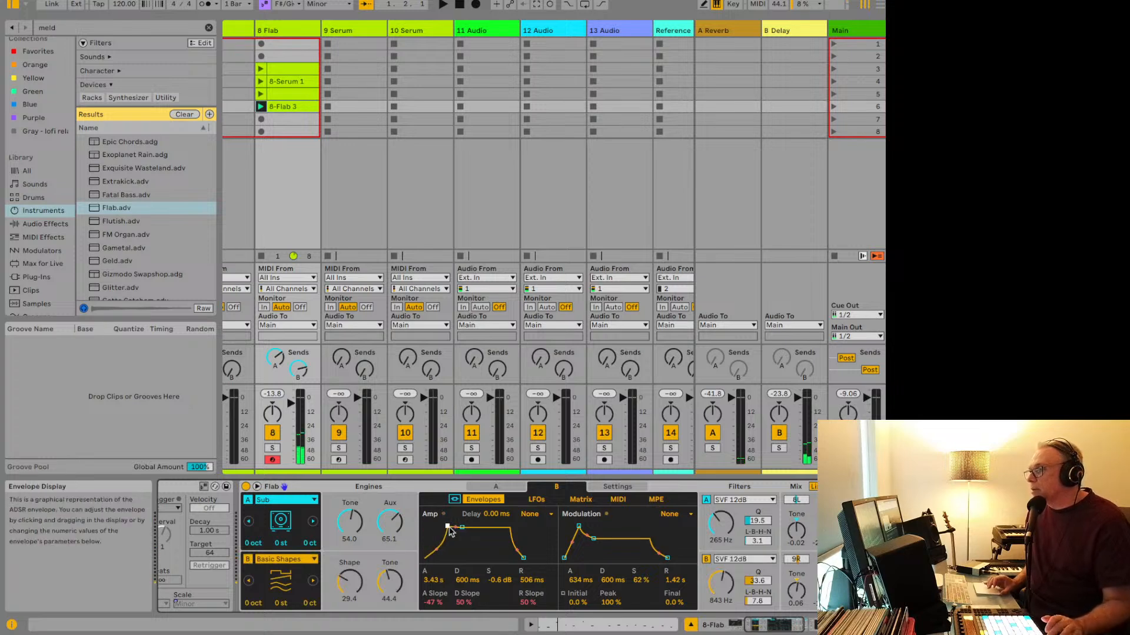
pyautogui.moveTo(449, 528); pyautogui.dragTo(443, 527)
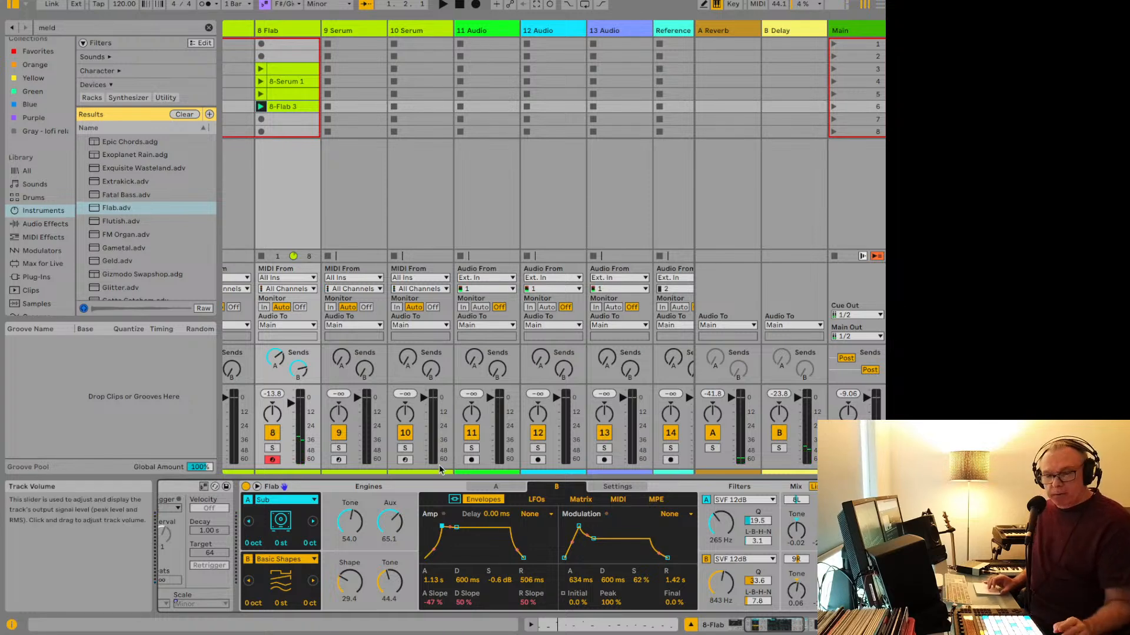
# Step: Record a new clip in the seventh slot of the Flab track and play it back
pyautogui.click(261, 120)
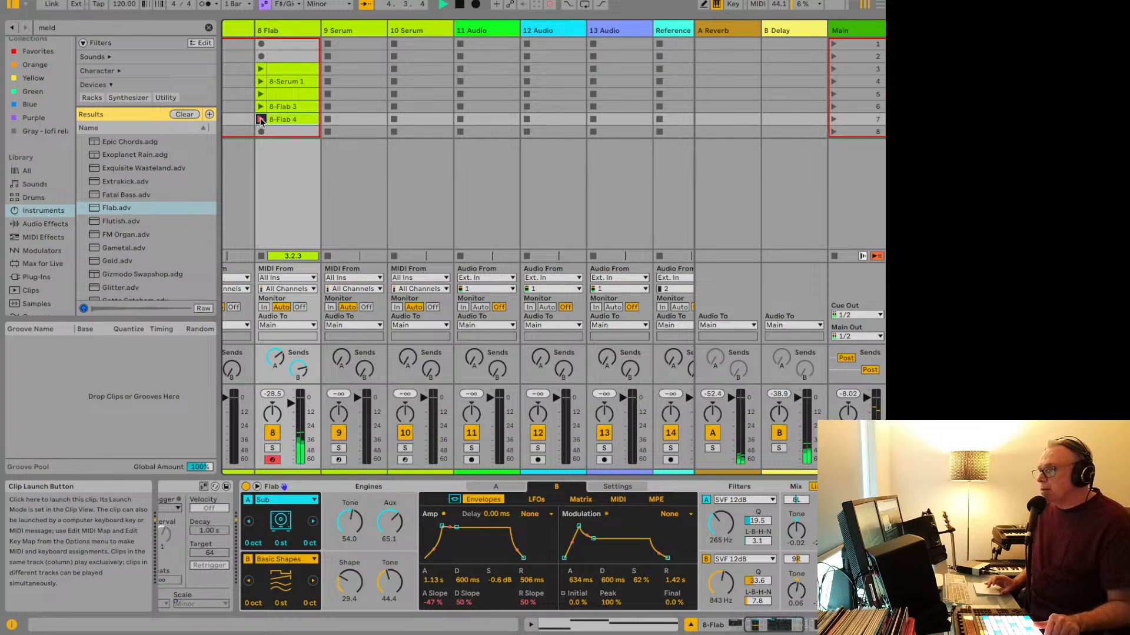
pyautogui.press('space')
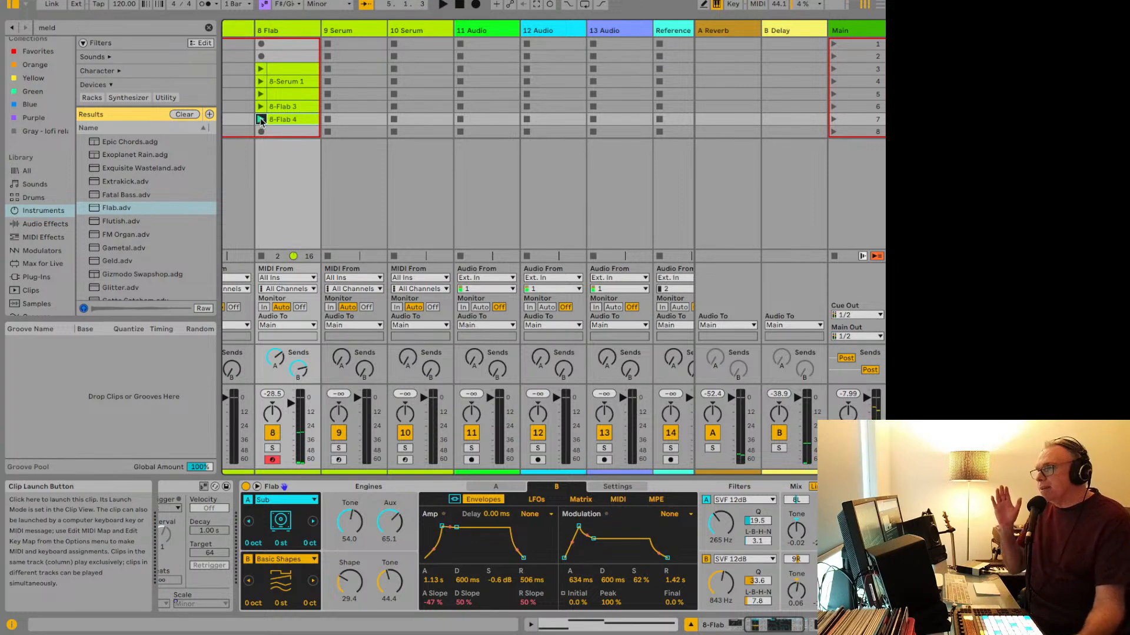
pyautogui.click(261, 119)
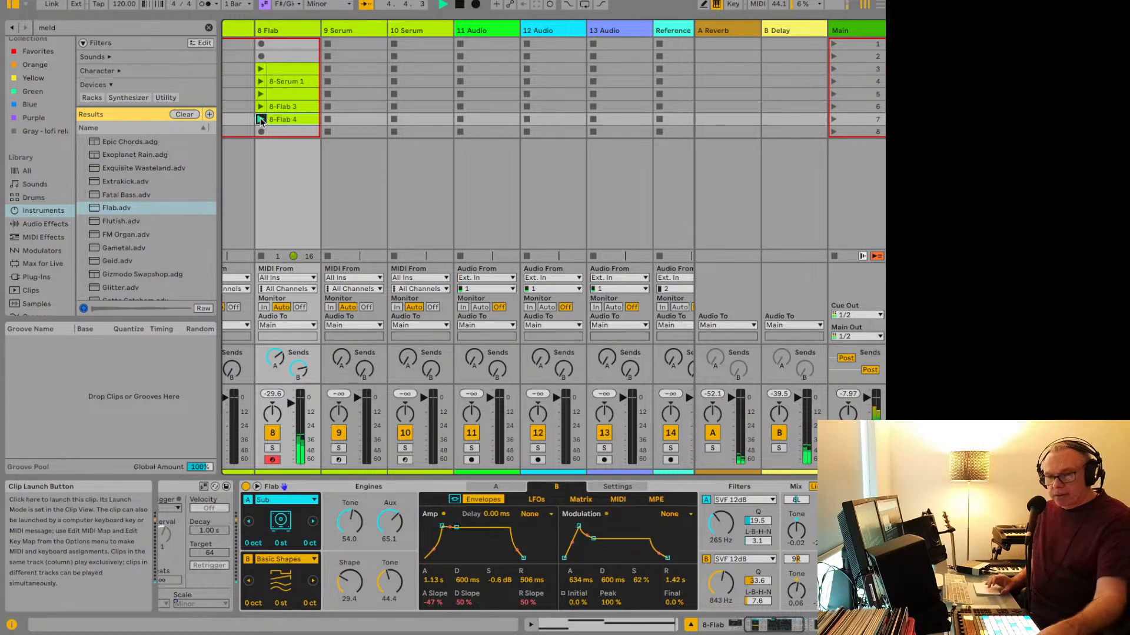
pyautogui.click(261, 120)
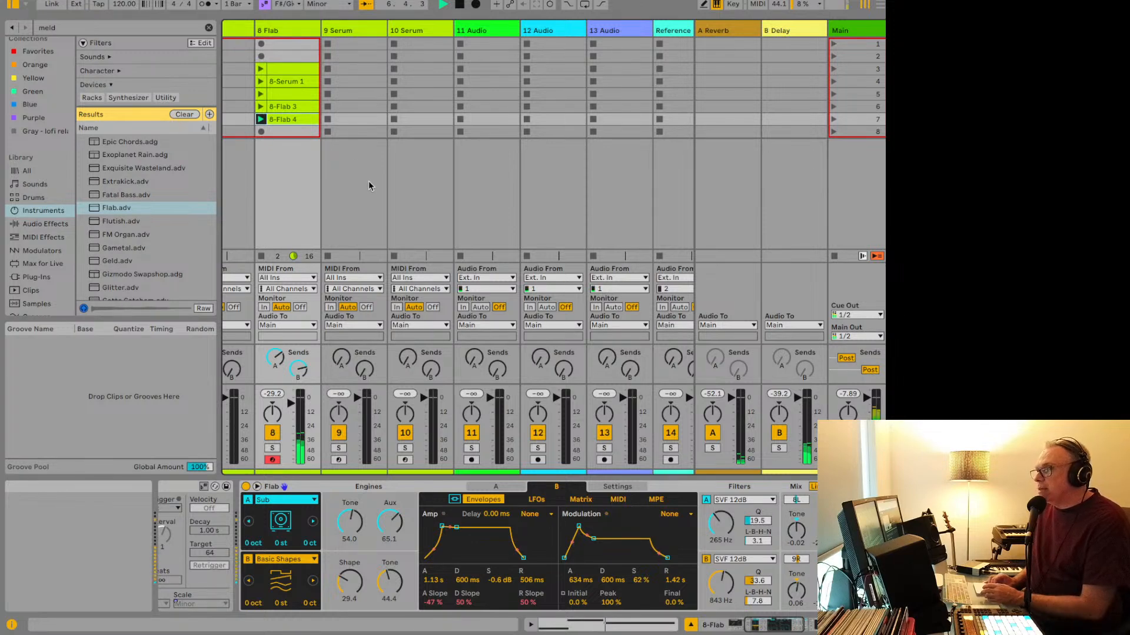
# Step: Lower track 17's volume to -10.0 dB and raise the Flab track's volume slightly, then stop playback
pyautogui.hscroll(5, 565, 445)
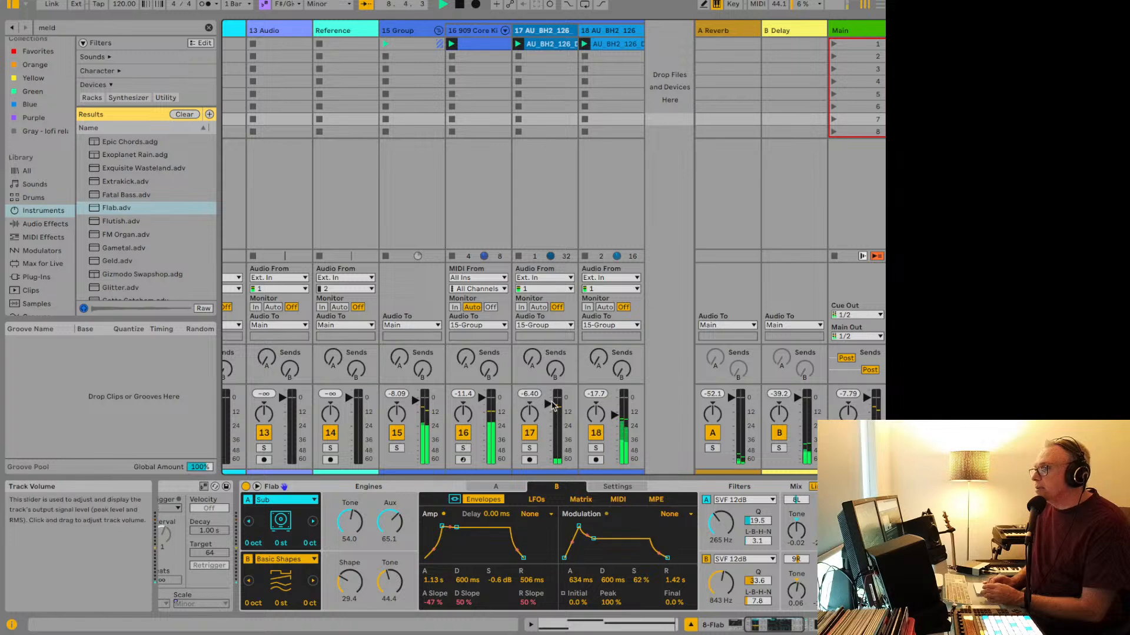
pyautogui.moveTo(552, 403); pyautogui.dragTo(547, 412)
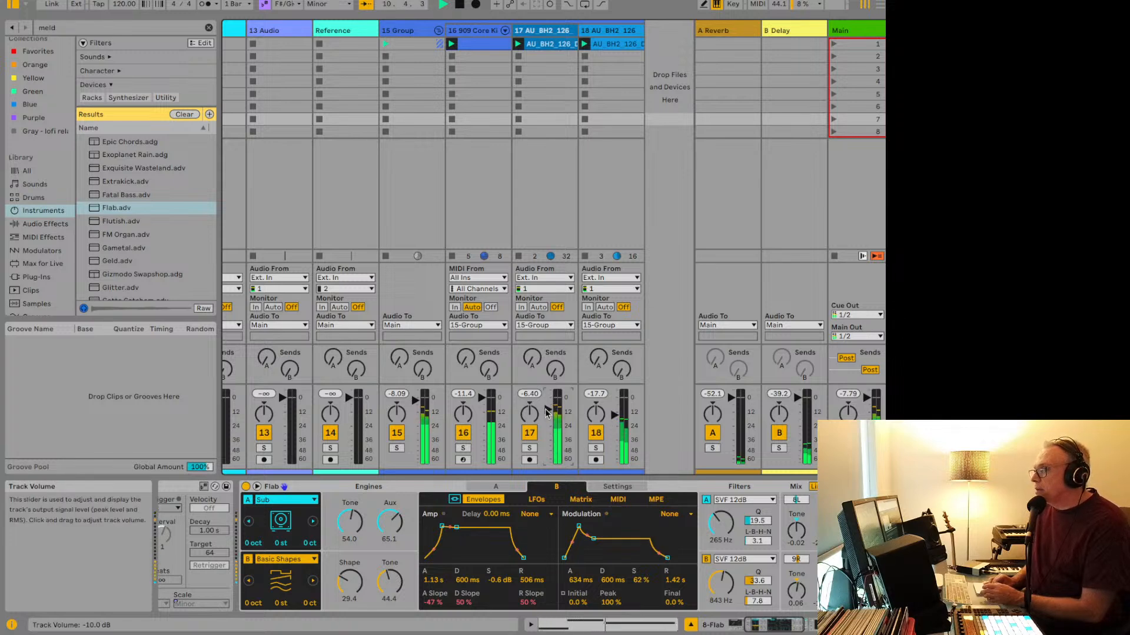
pyautogui.hscroll(-6, 545, 410)
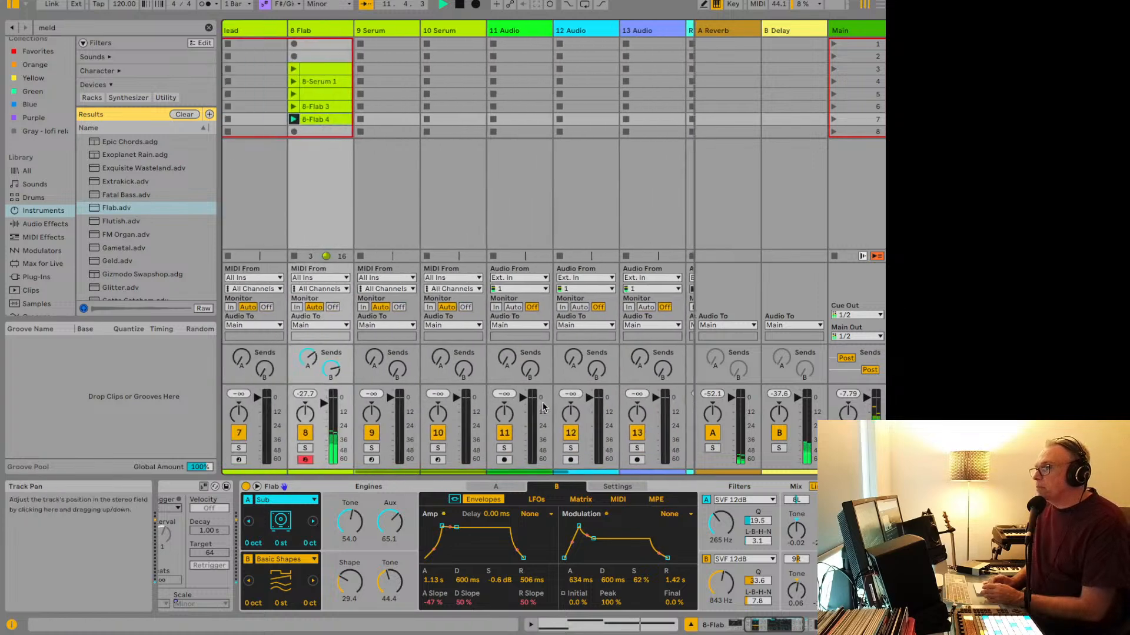
pyautogui.hscroll(-3, 543, 406)
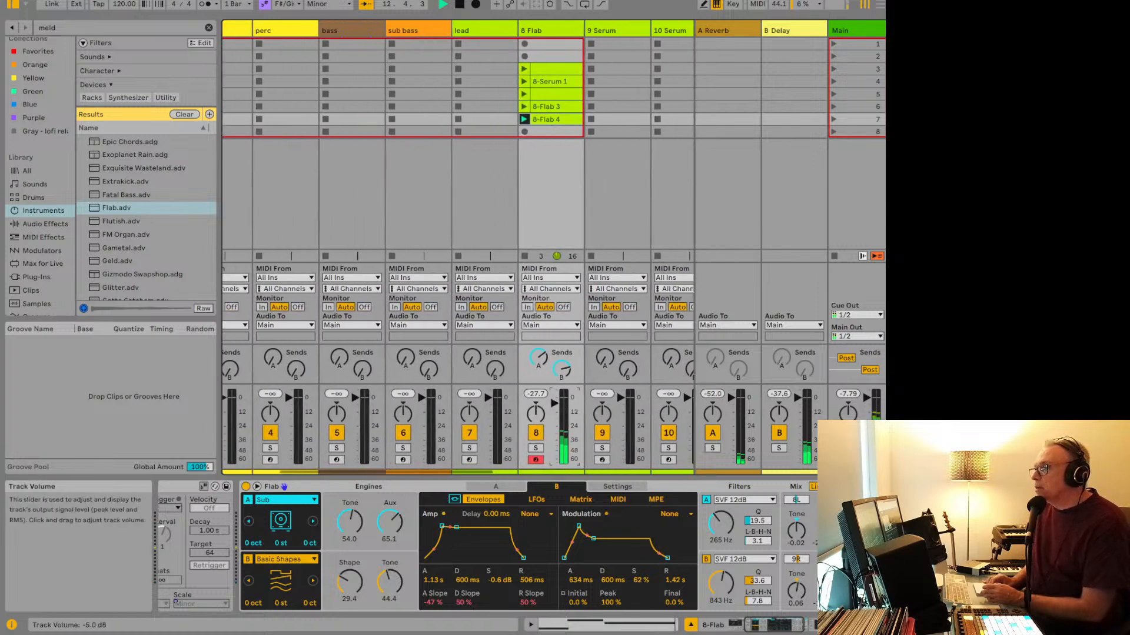
pyautogui.moveTo(554, 404); pyautogui.dragTo(554, 400)
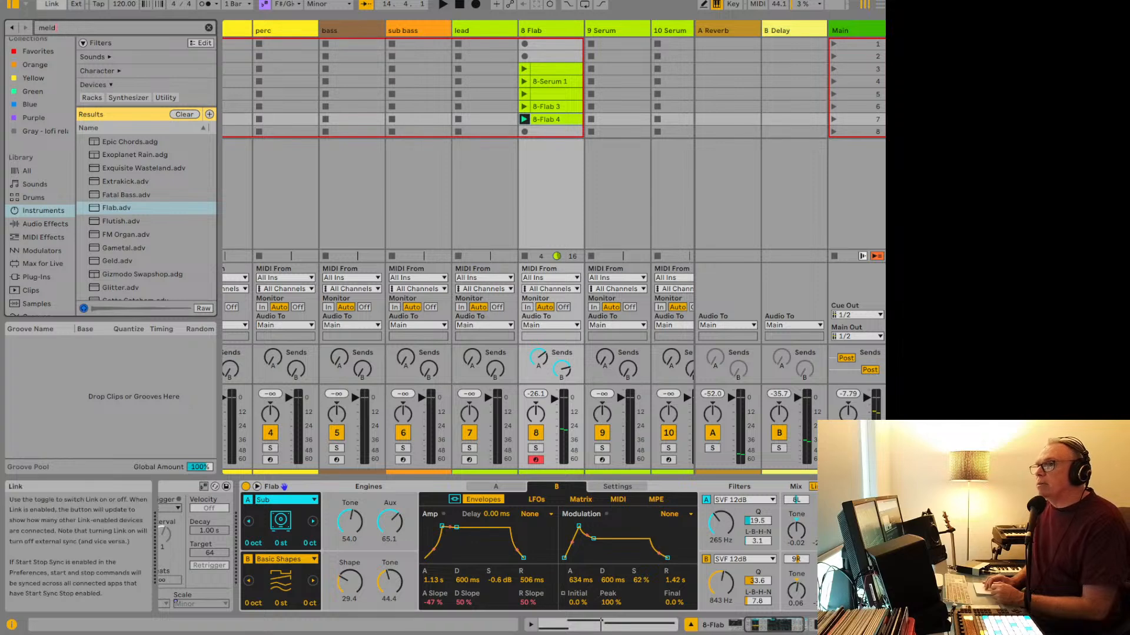
# Step: Save the Live Set as "ableton live 12 livestream" in the tracks folder
pyautogui.click(59, 1)
pyautogui.moveTo(69, 15)
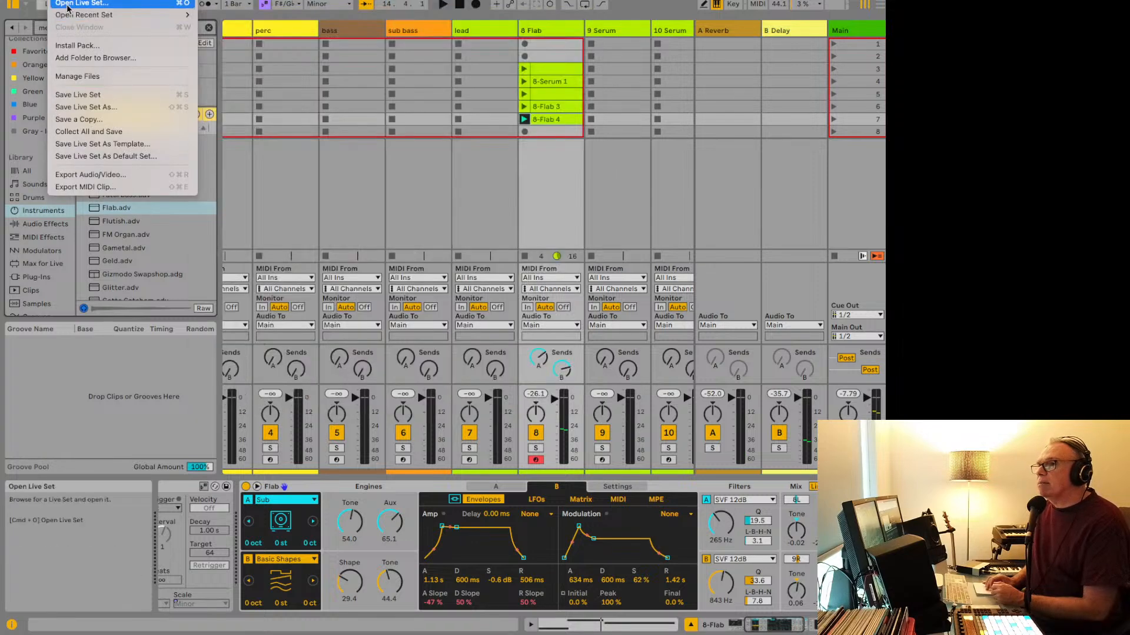
pyautogui.click(85, 108)
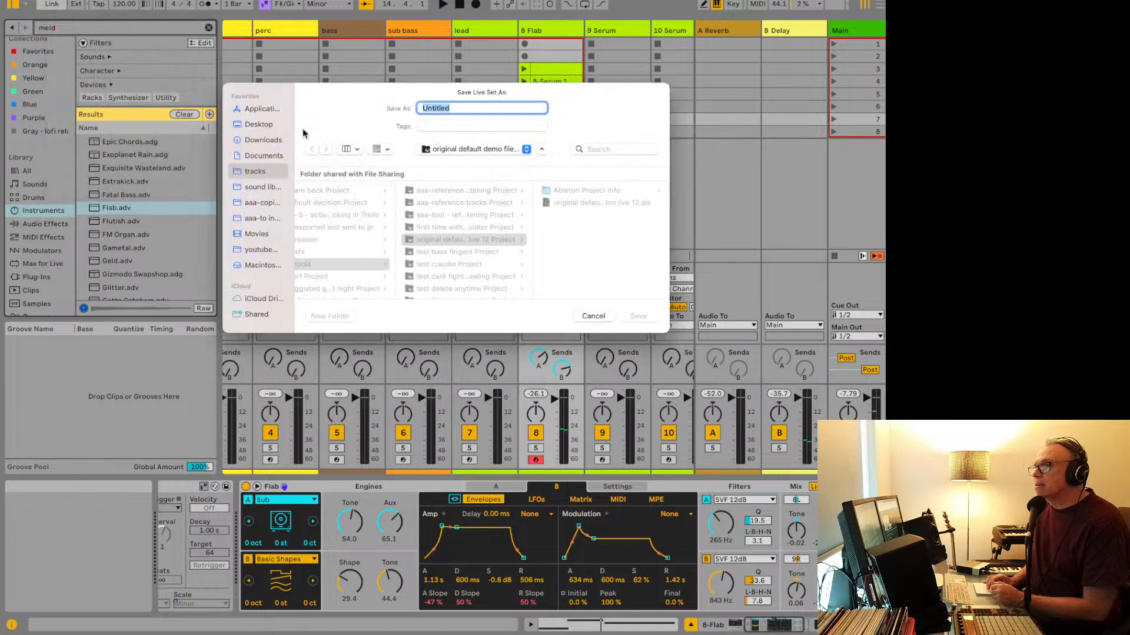
pyautogui.click(457, 151)
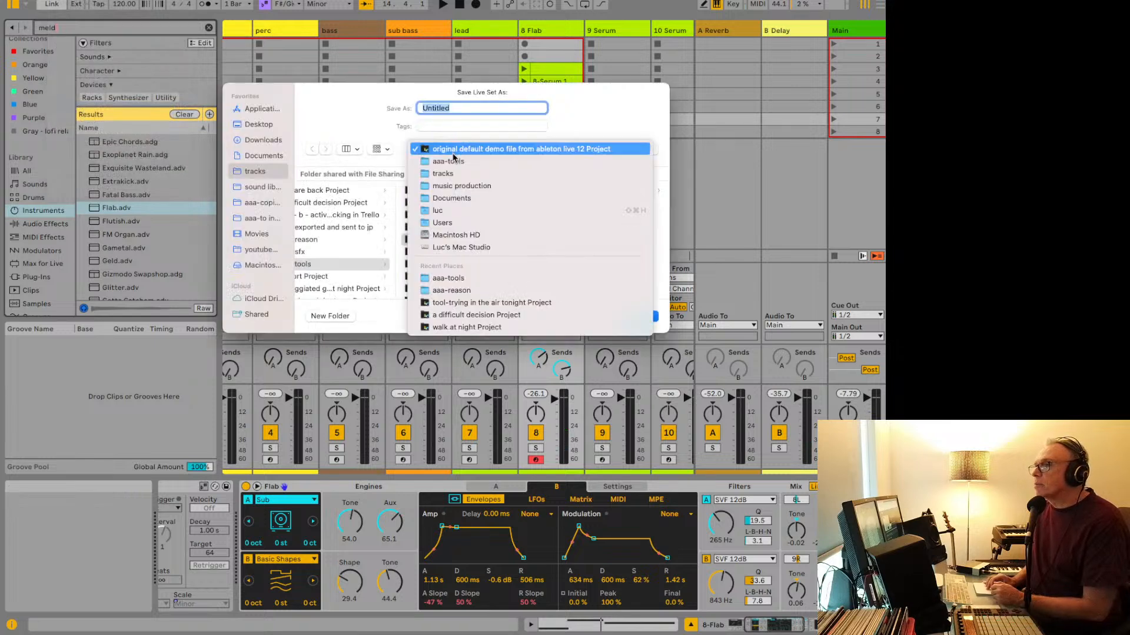
pyautogui.click(454, 172)
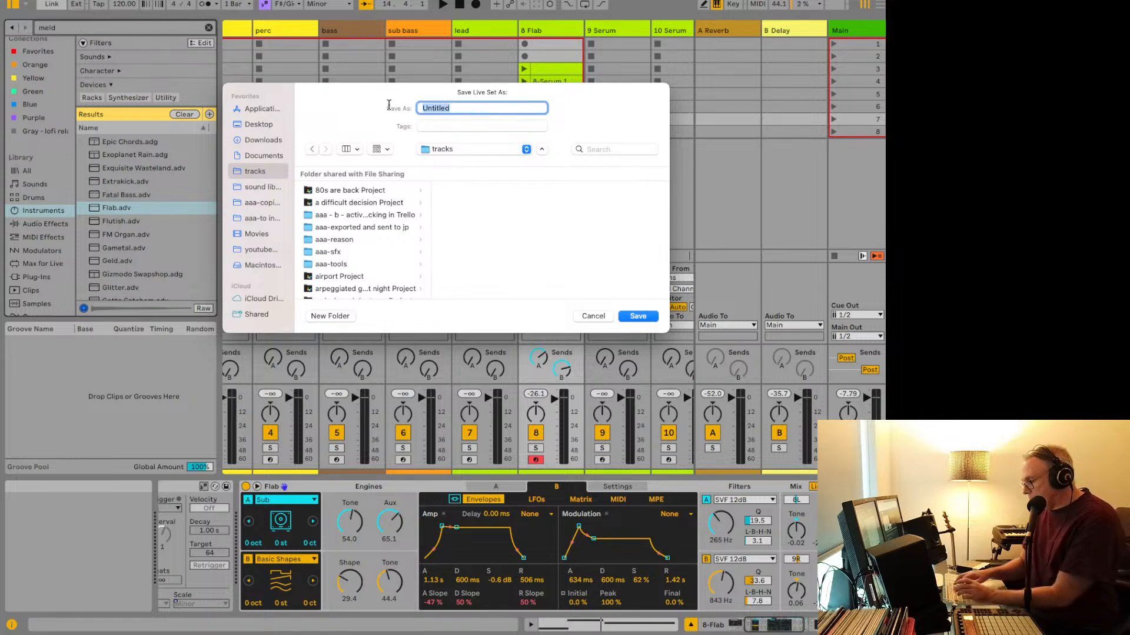
pyautogui.write('ble')
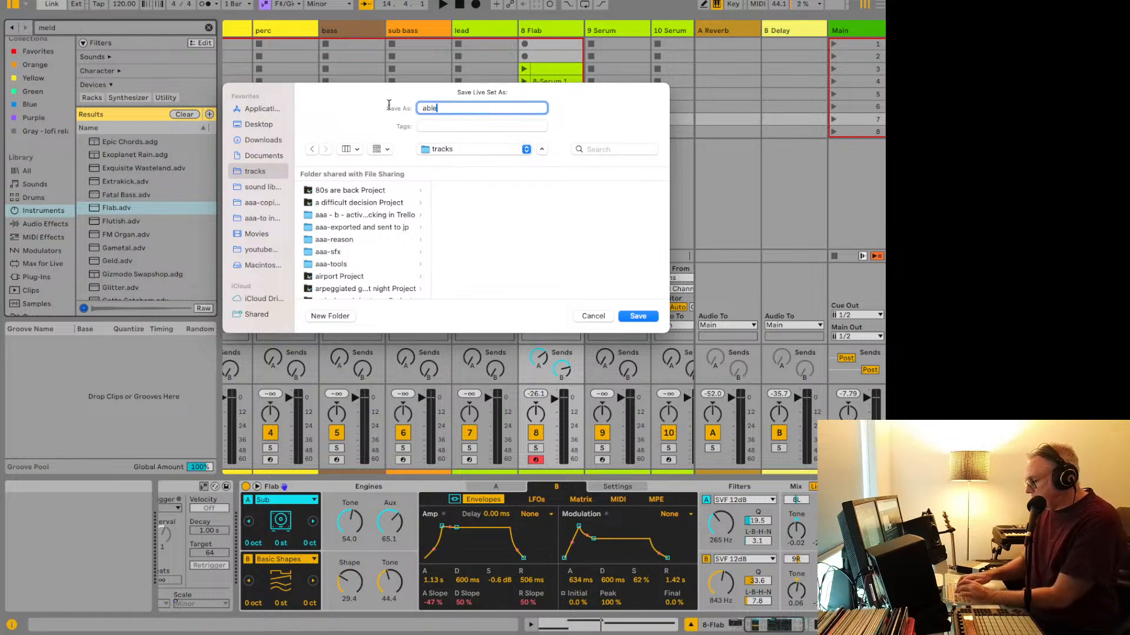
pyautogui.write('ton live 12')
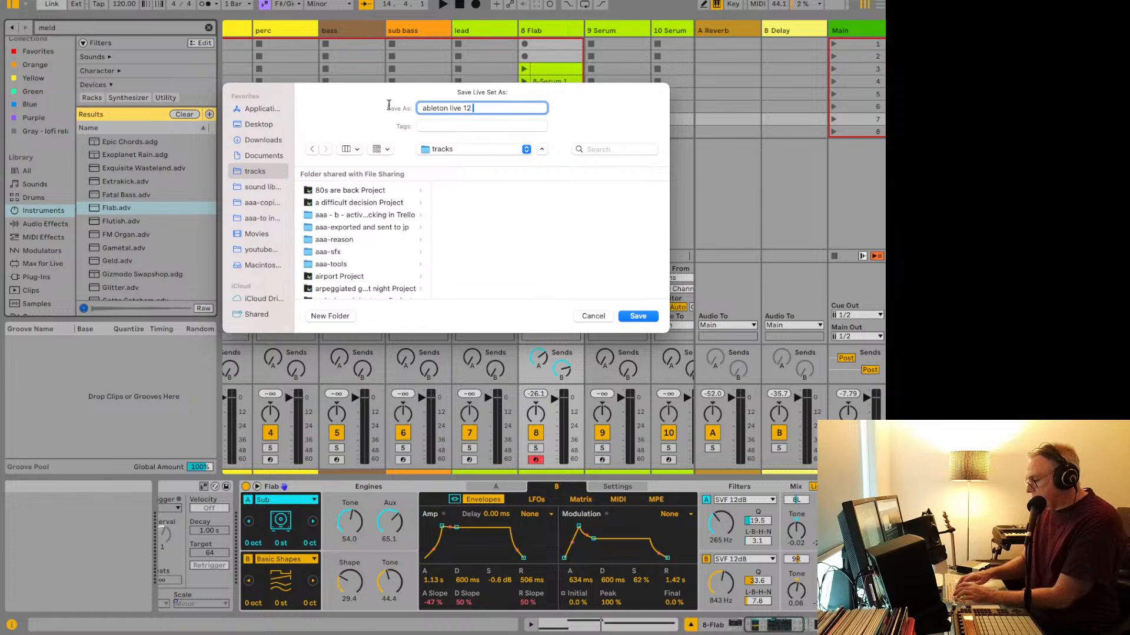
pyautogui.write(' livestream')
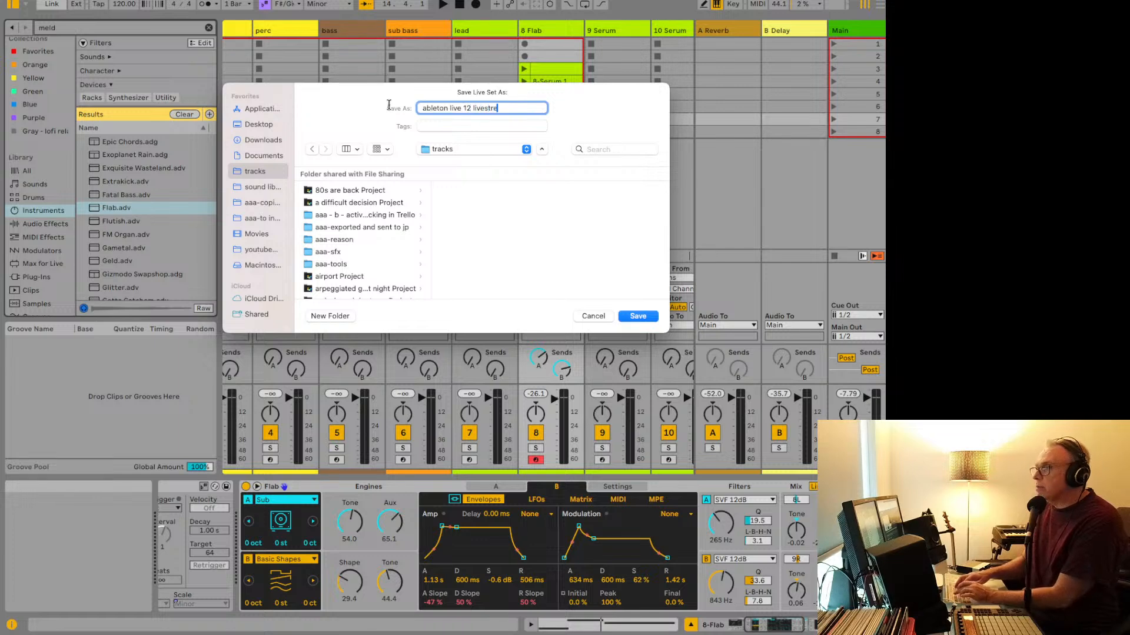
pyautogui.press('Return')
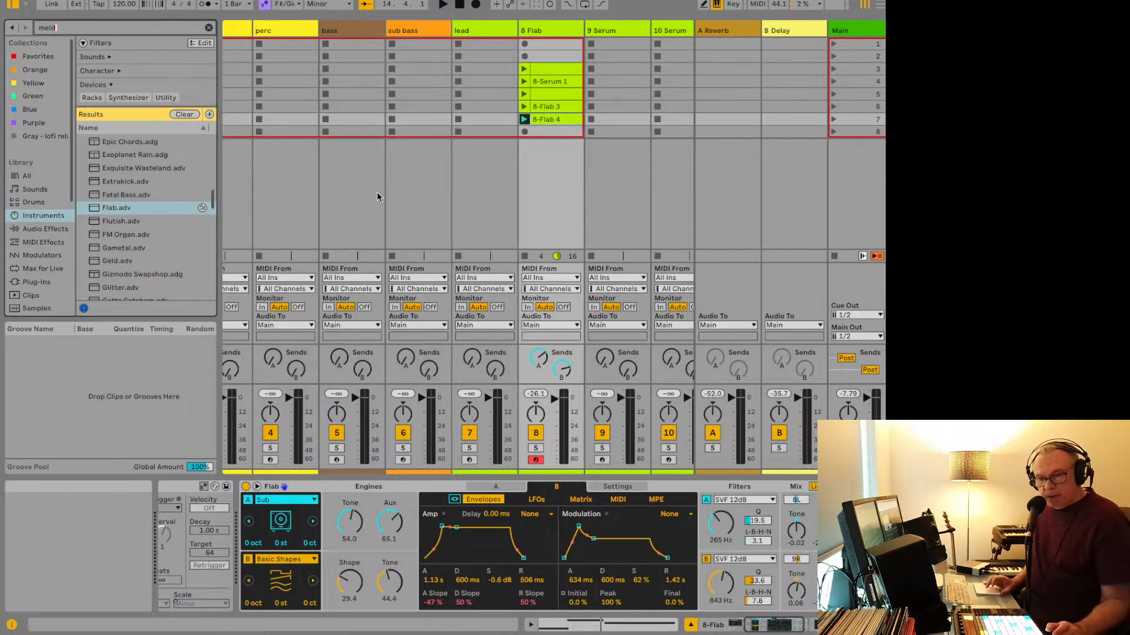
# Step: Play the clip briefly, then search the browser's audio effects for "roar"
pyautogui.press('space')
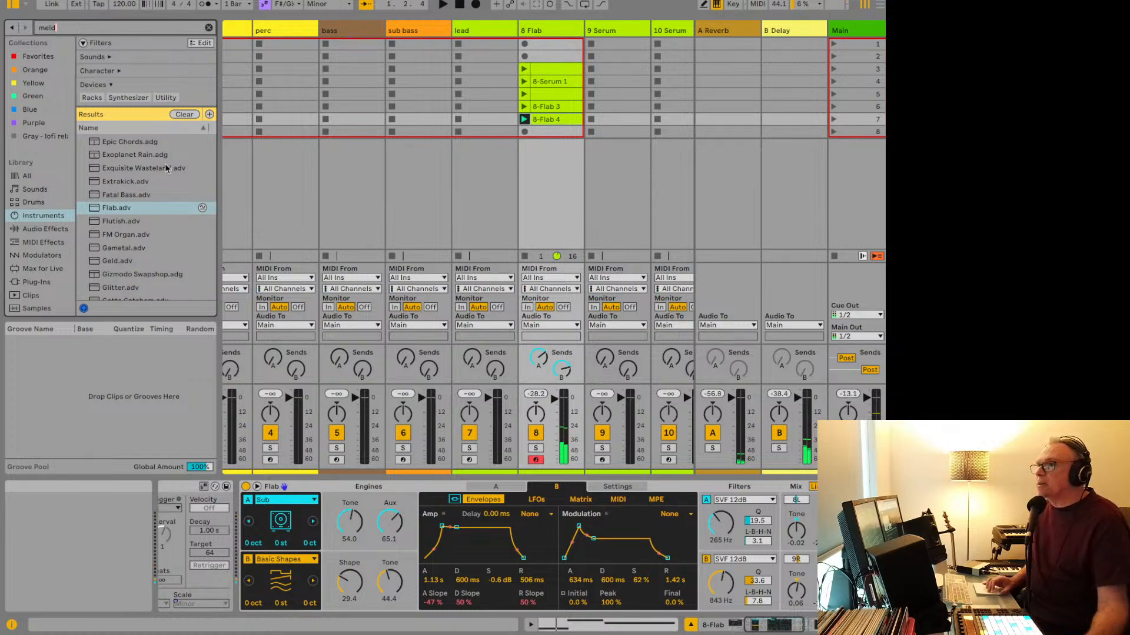
pyautogui.press('BackSpace')
pyautogui.press('BackSpace')
pyautogui.press('BackSpace')
pyautogui.press('BackSpace')
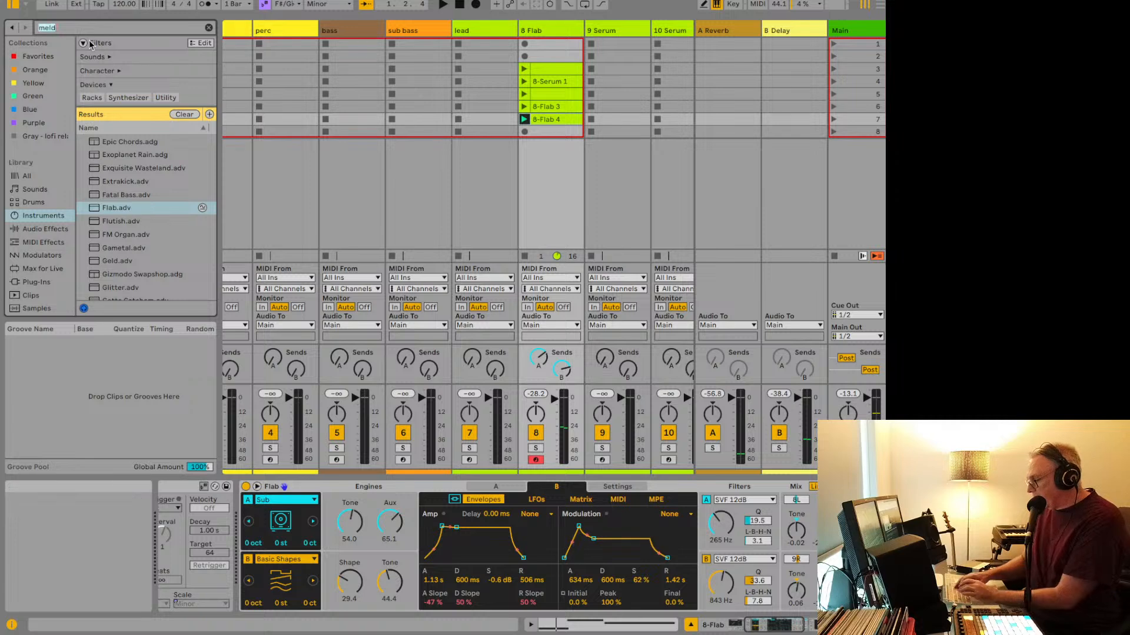
pyautogui.write('road')
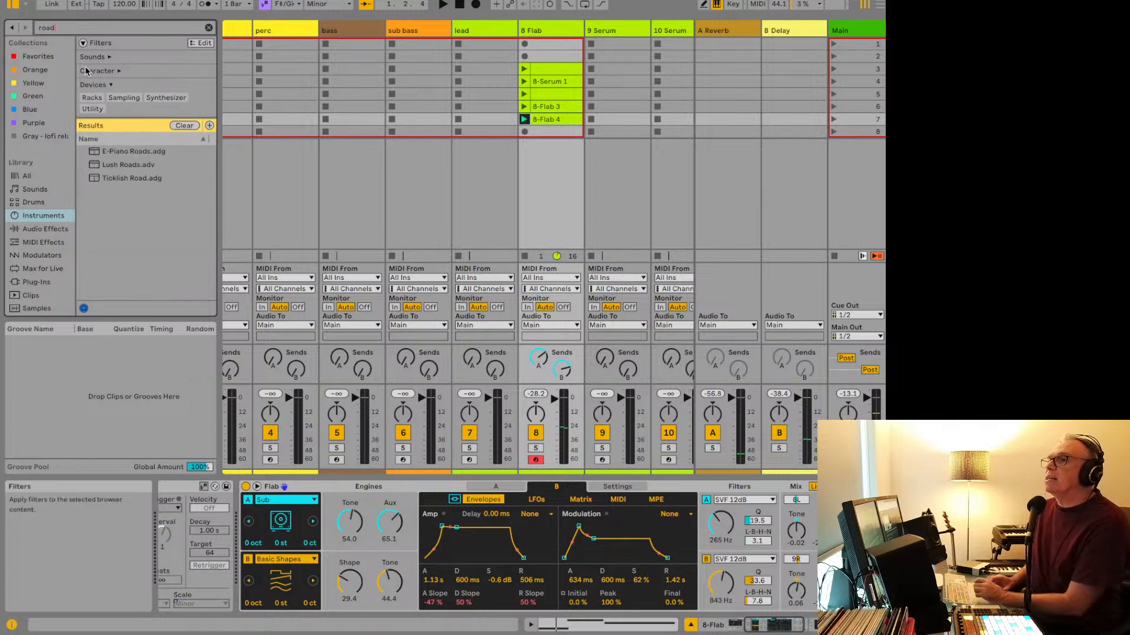
pyautogui.press('BackSpace')
pyautogui.write('r')
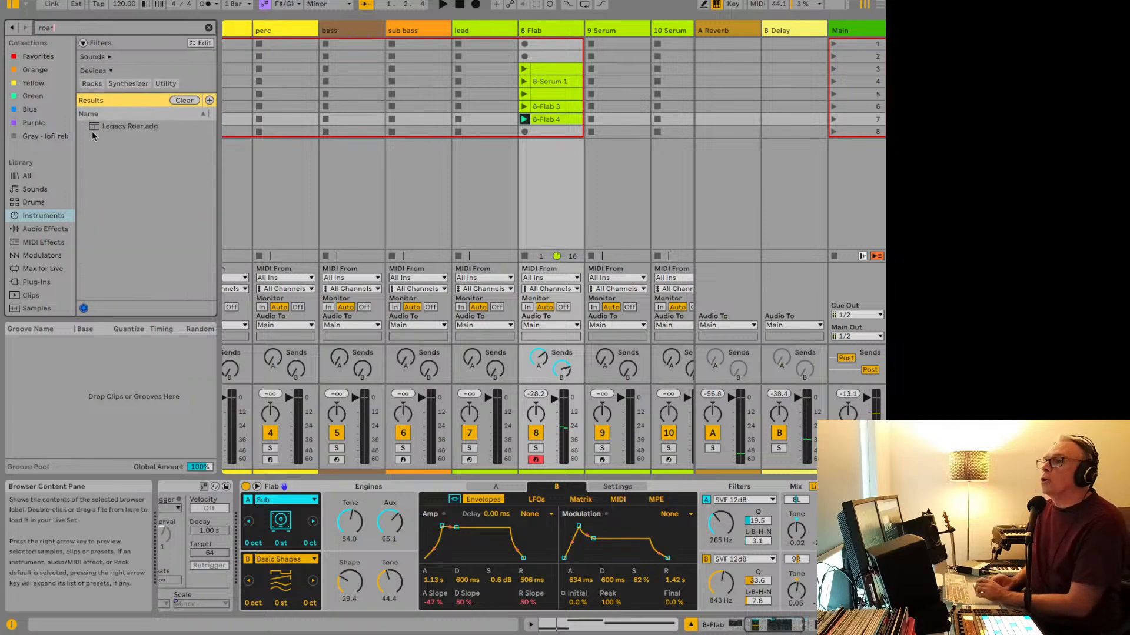
pyautogui.click(34, 229)
pyautogui.scroll(1, 101, 159)
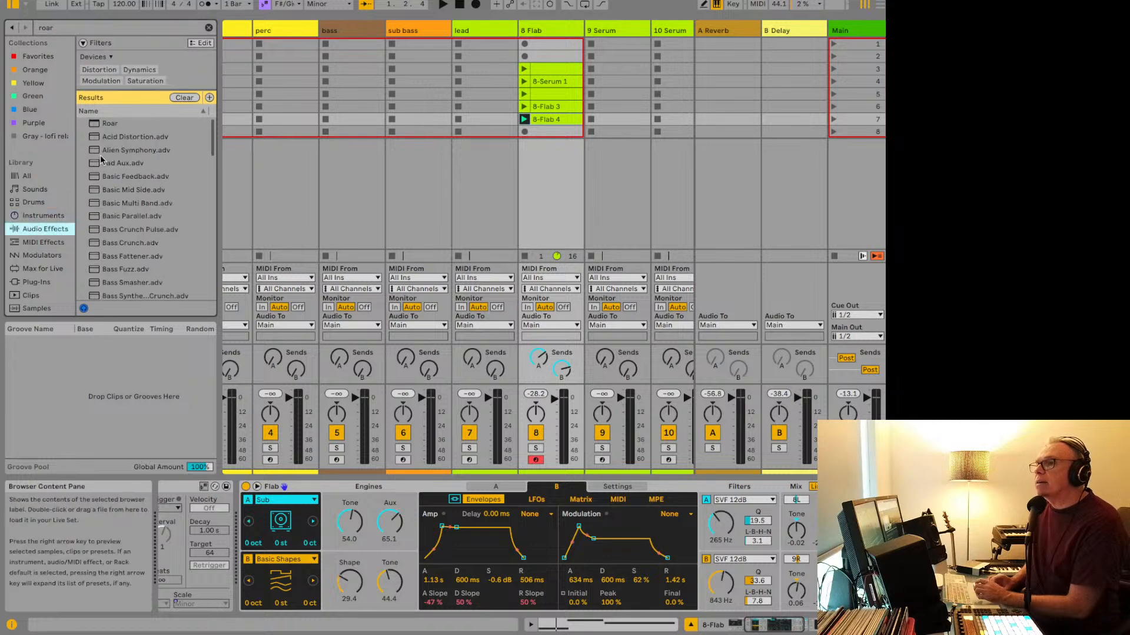
# Step: Load the Roar effect at the end of the Flab track's device chain and bring all its controls into view
pyautogui.doubleClick(106, 124)
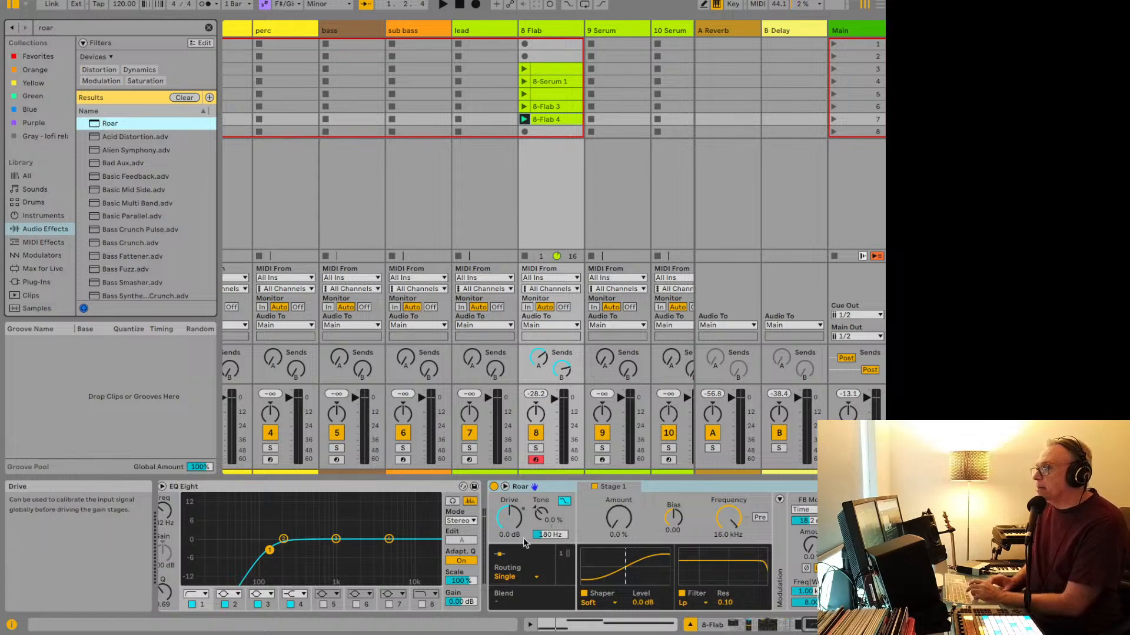
pyautogui.hscroll(-3, 523, 538)
pyautogui.hscroll(5, 524, 539)
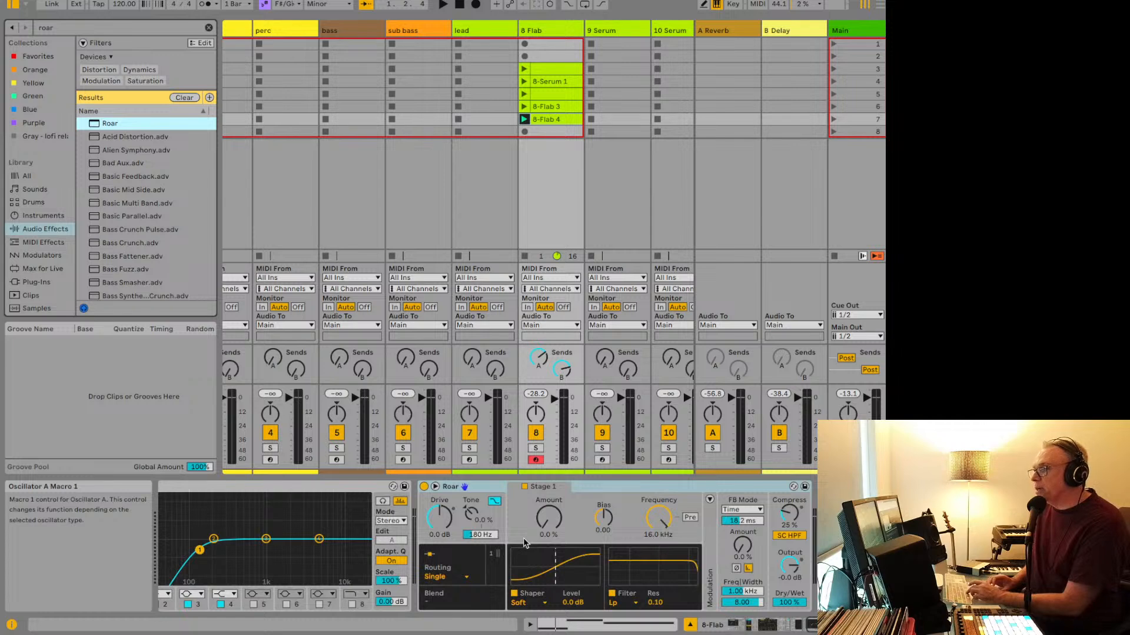
# Step: Add the Acid Distortion preset after Roar on the Flab track and play the clip through it
pyautogui.press('space')
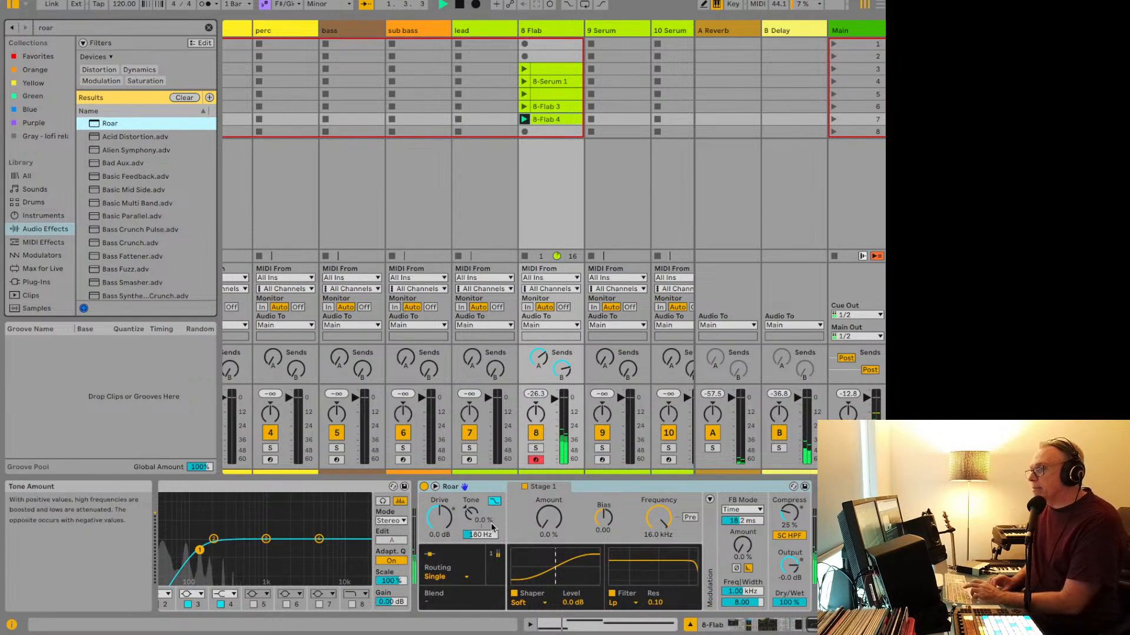
pyautogui.doubleClick(121, 139)
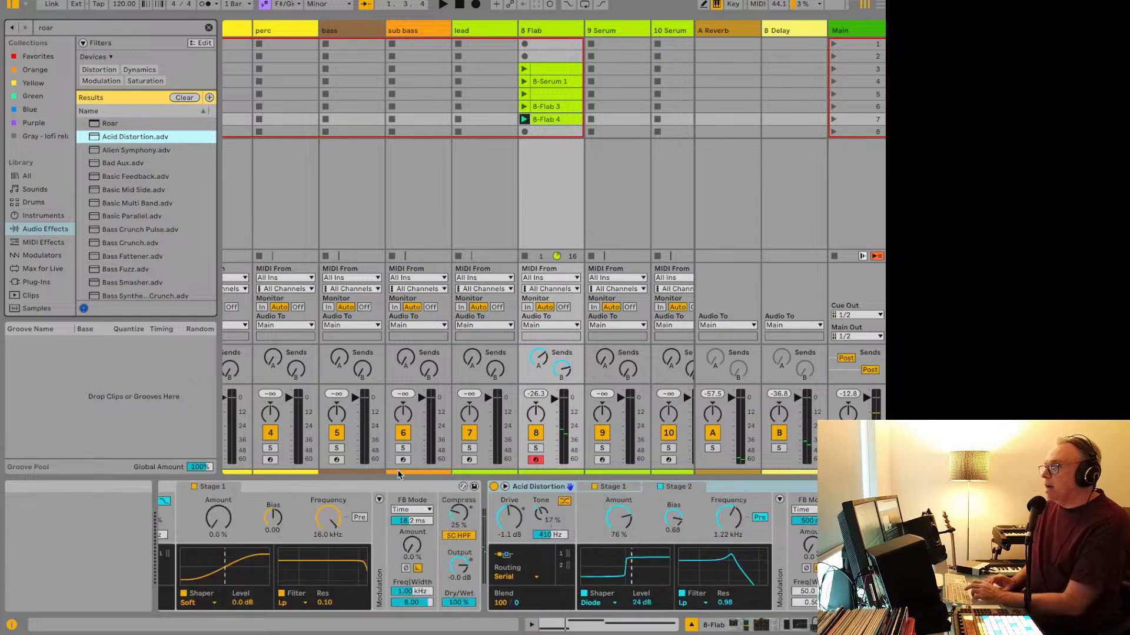
pyautogui.hscroll(3, 408, 496)
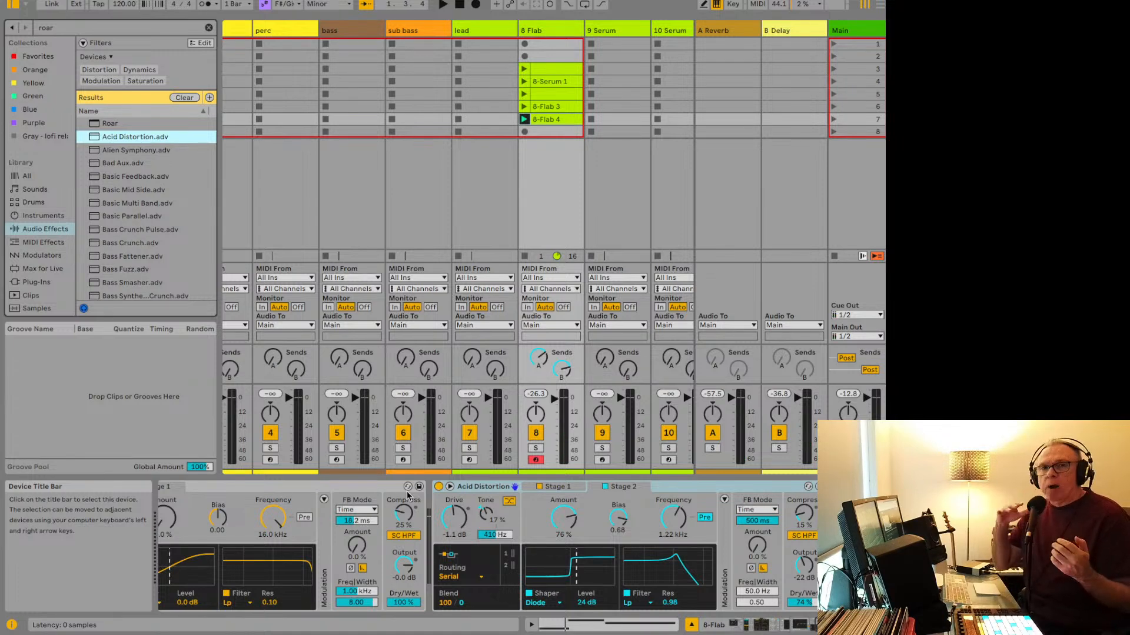
pyautogui.press('space')
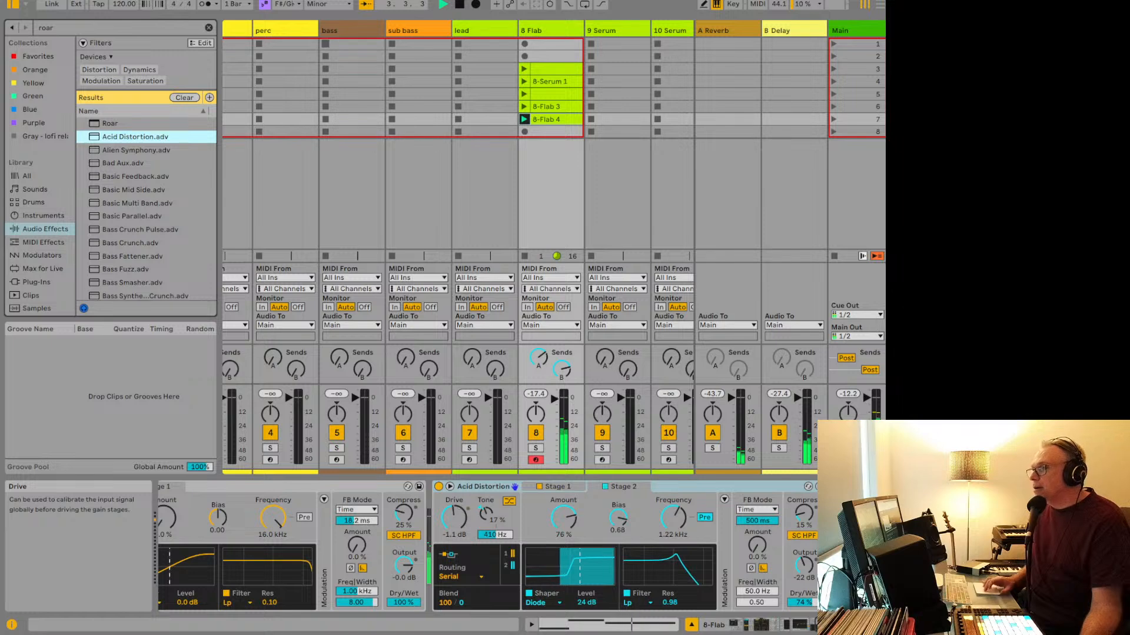
# Step: Save the current Live Set under its existing name
pyautogui.click(83, 0)
pyautogui.moveTo(61, 0)
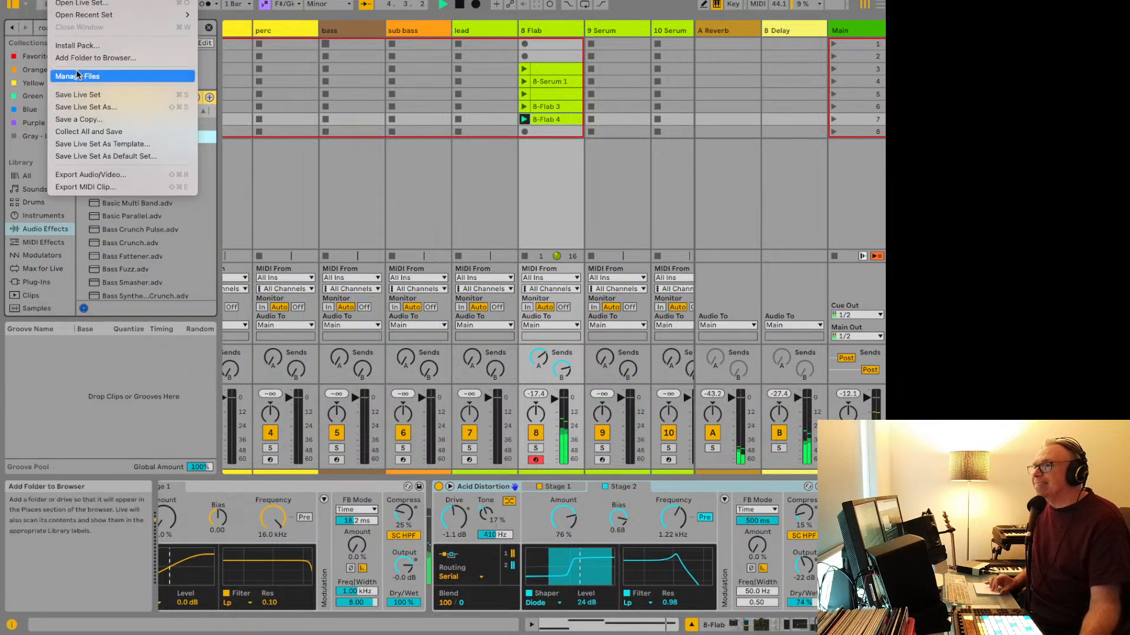
pyautogui.click(77, 95)
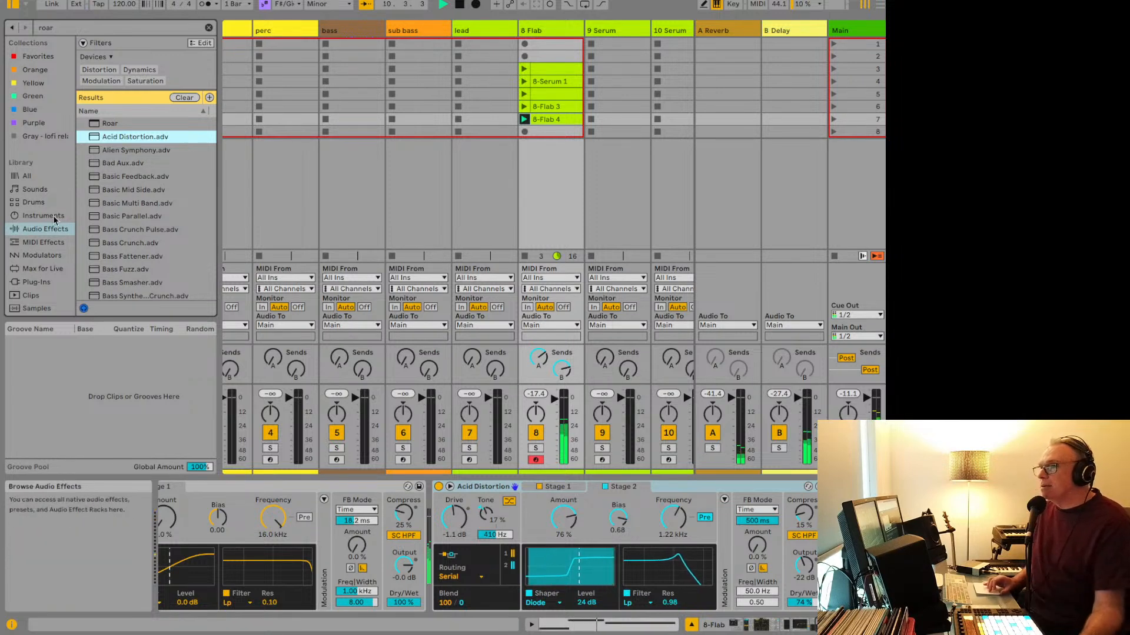
# Step: Add the Basic Feedback preset to the end of the Flab track's chain and delete the Acid Distortion device
pyautogui.doubleClick(117, 181)
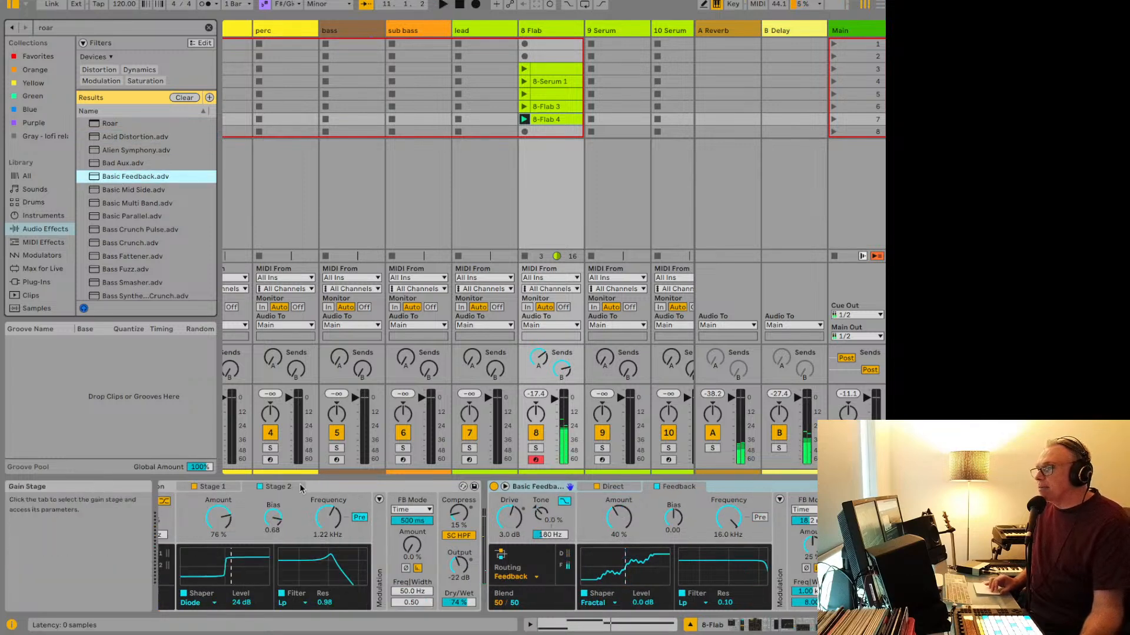
pyautogui.hscroll(-1, 347, 484)
pyautogui.hscroll(-5, 347, 487)
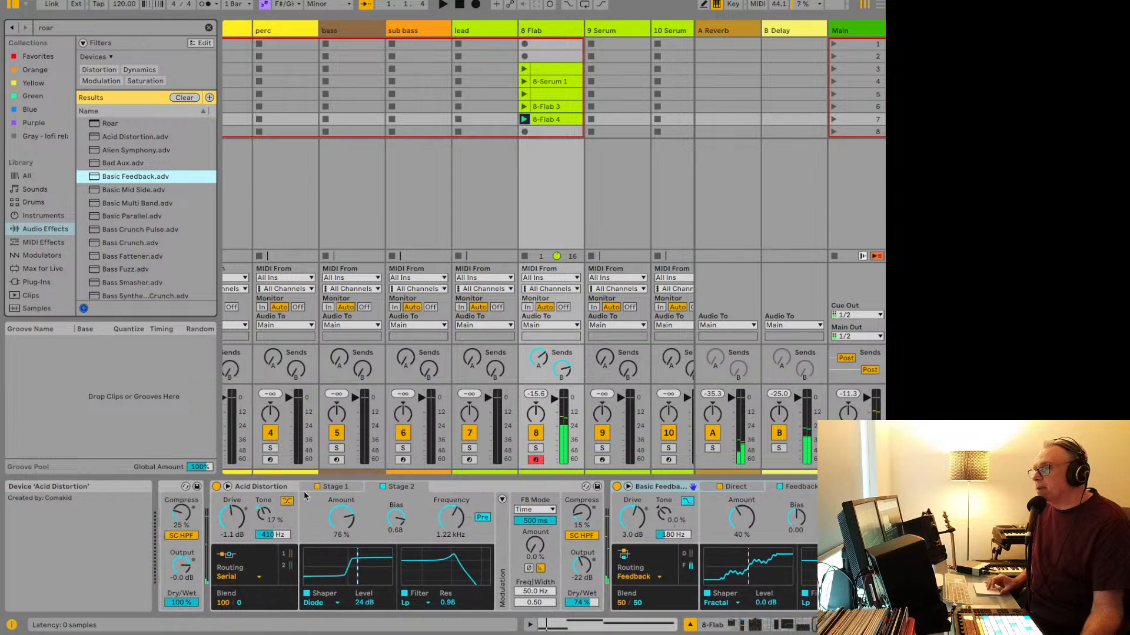
pyautogui.click(265, 488)
pyautogui.press('Delete')
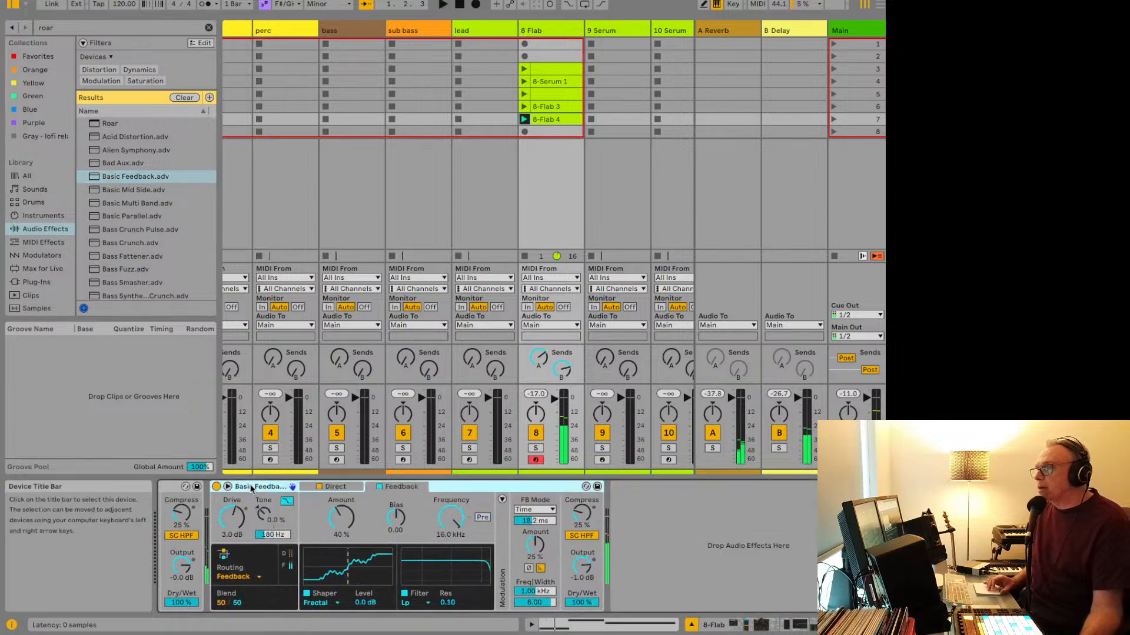
# Step: Audition the Basic Feedback device and set its Dry/Wet to 33 % before playing the clip again
pyautogui.press('space')
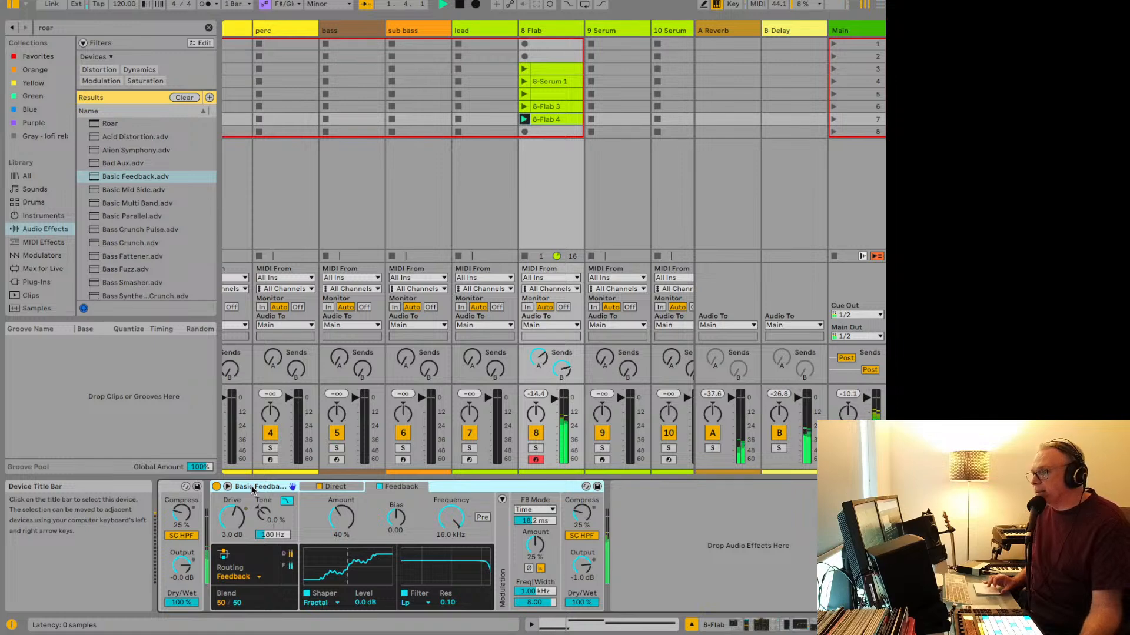
pyautogui.press('space')
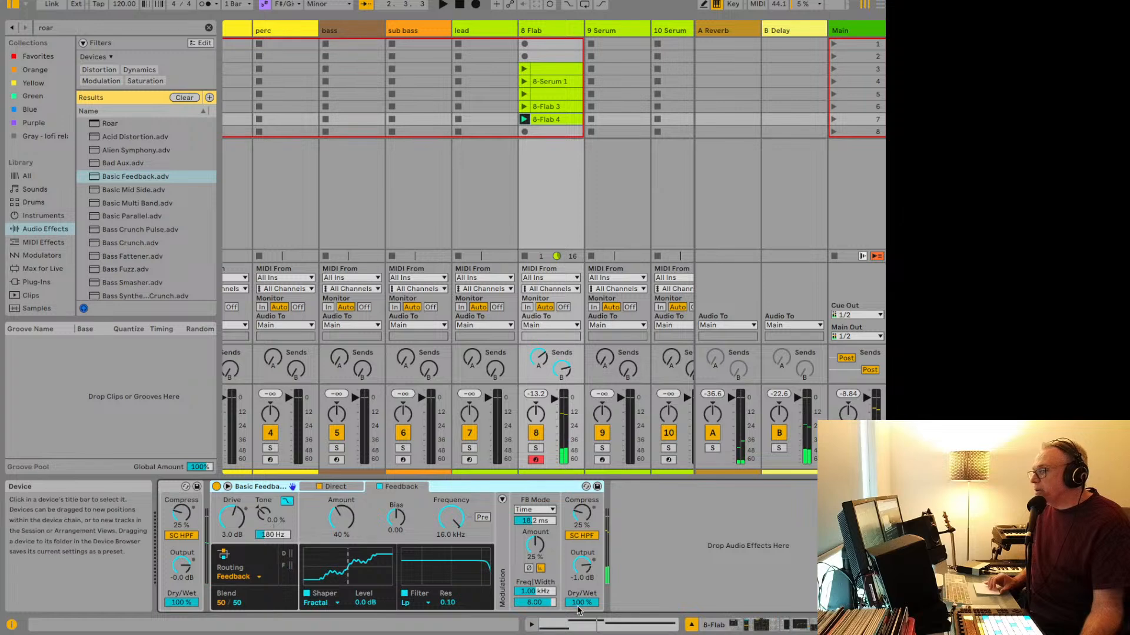
pyautogui.moveTo(579, 611); pyautogui.dragTo(578, 632)
pyautogui.press('space')
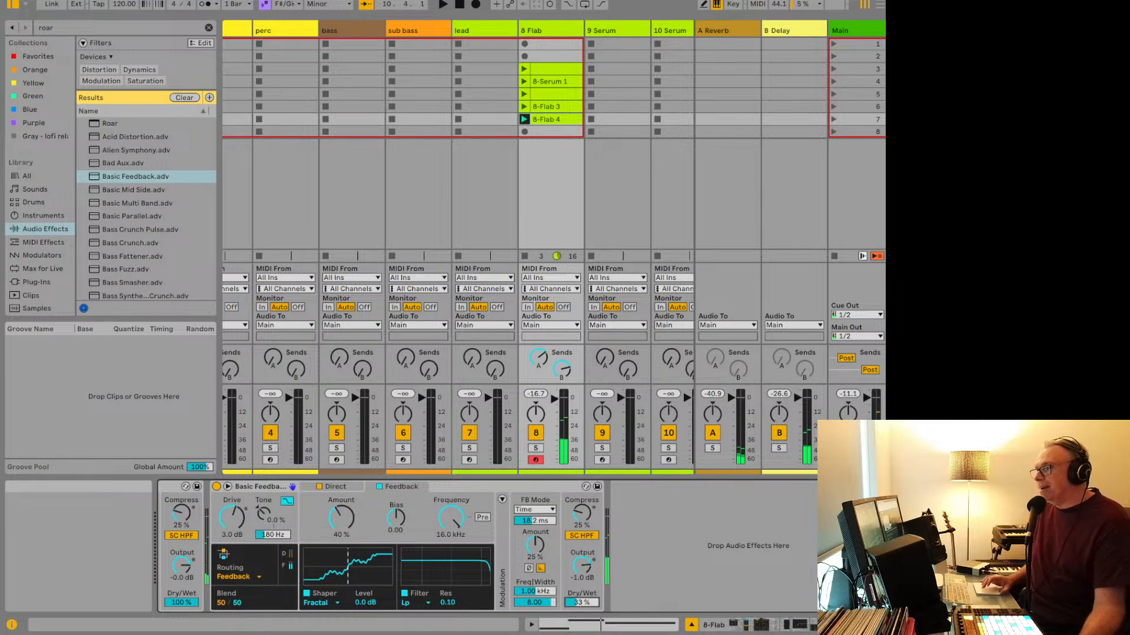
# Step: Save the Live Set as a separate file, appending "-" to the name "ableton live 12 livestream"
pyautogui.click(60, 0)
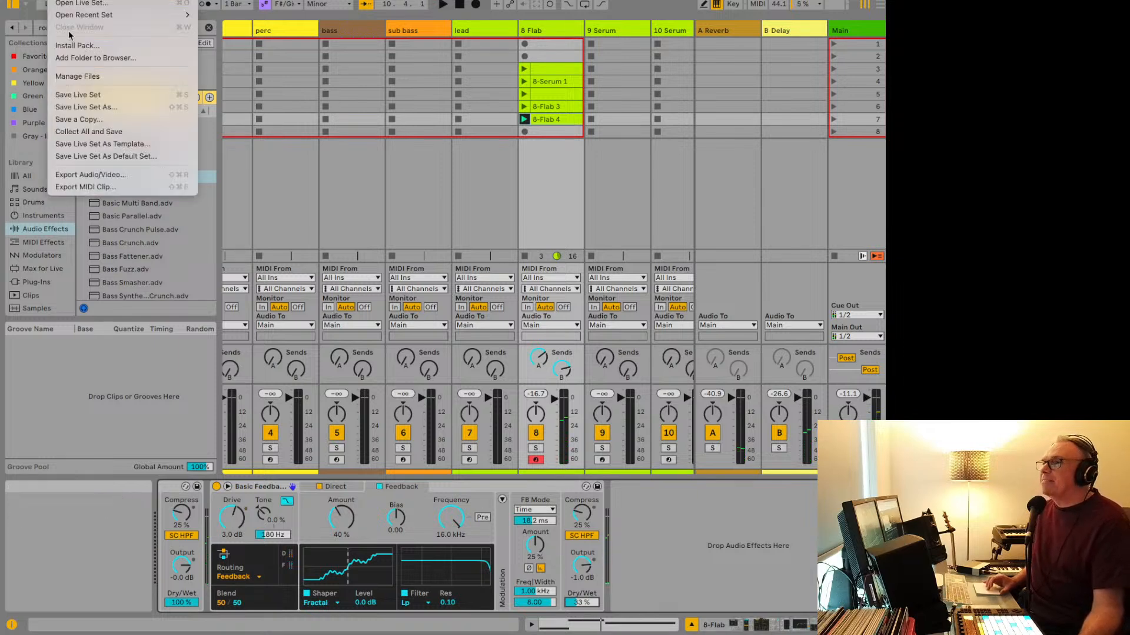
pyautogui.click(86, 108)
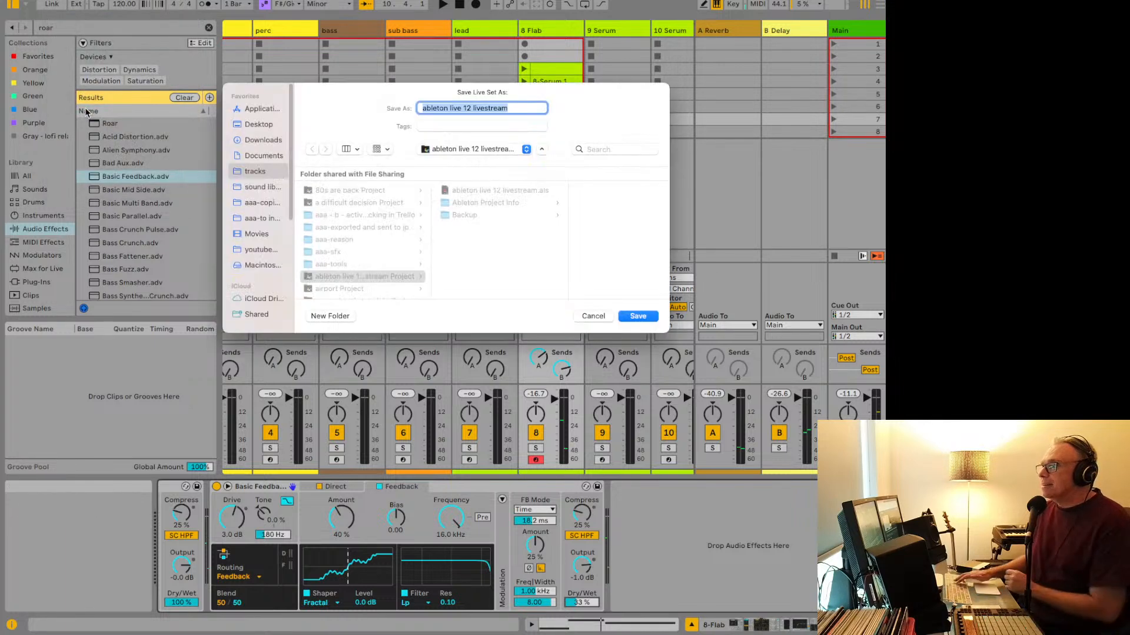
pyautogui.press('Right')
pyautogui.write('-')
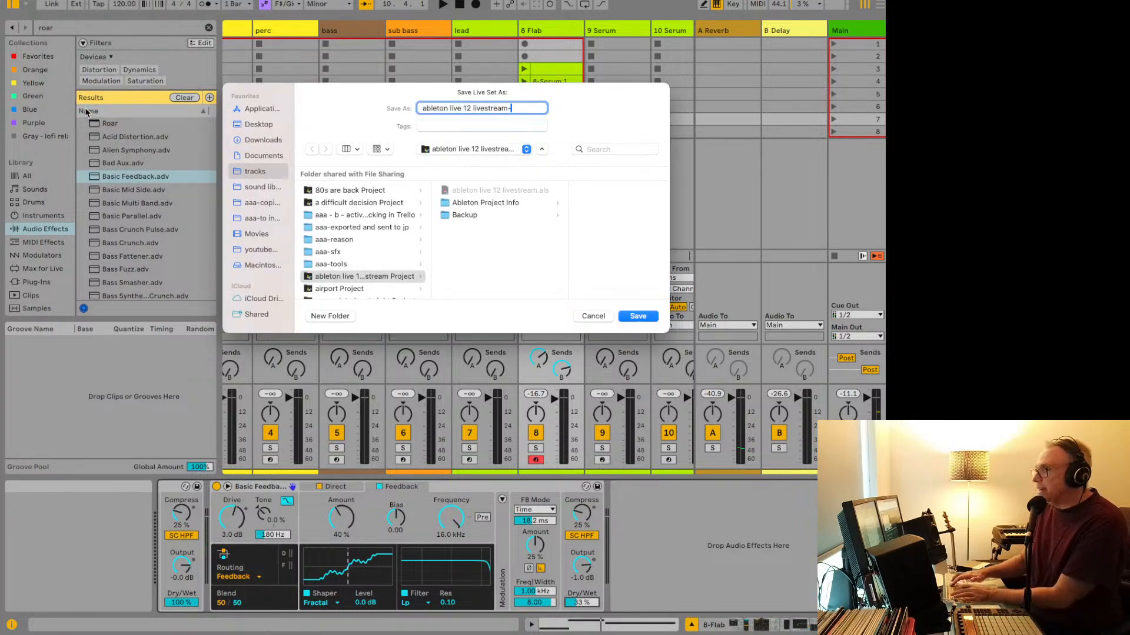
pyautogui.press('Return')
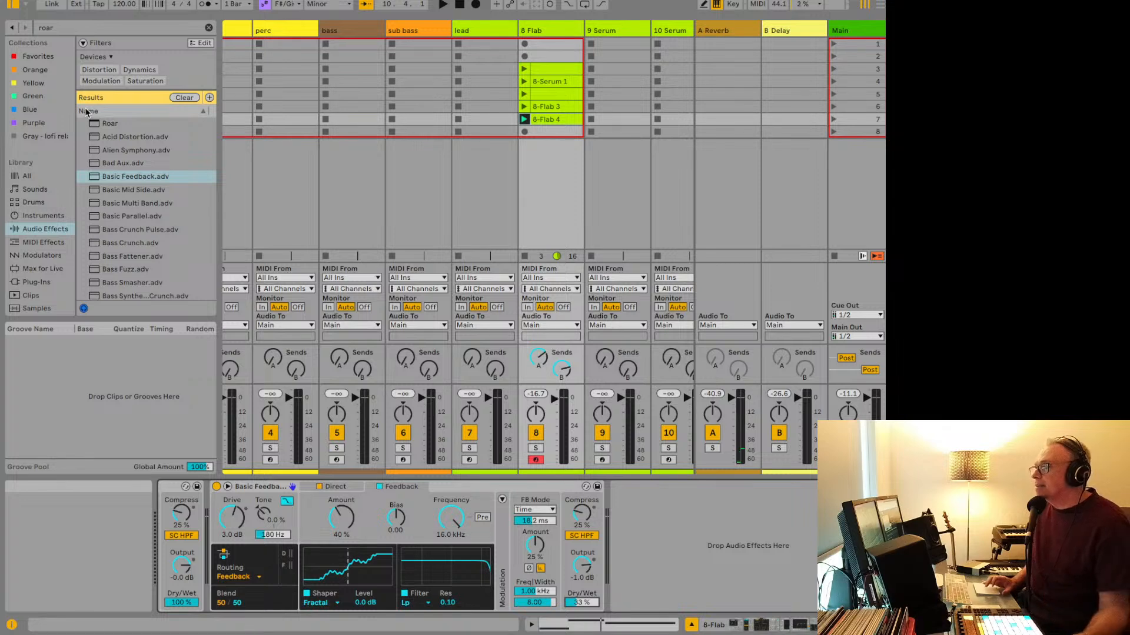
# Step: Play the clip and compare the sound with Roar and Basic Feedback bypassed and active, ending with both active
pyautogui.press('space')
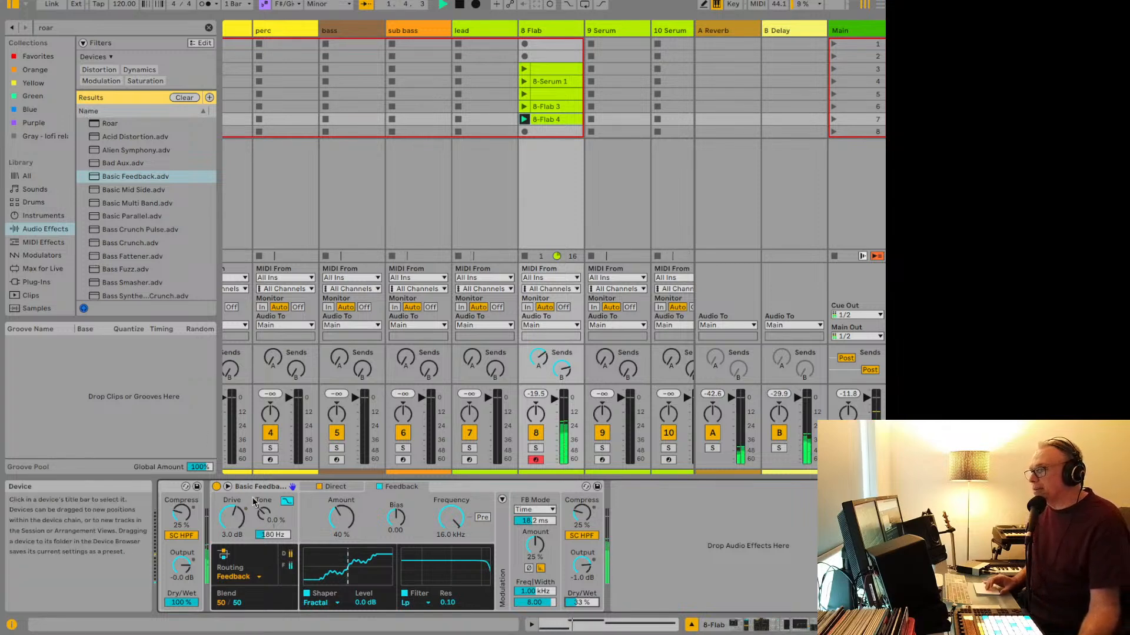
pyautogui.hscroll(-5, 254, 501)
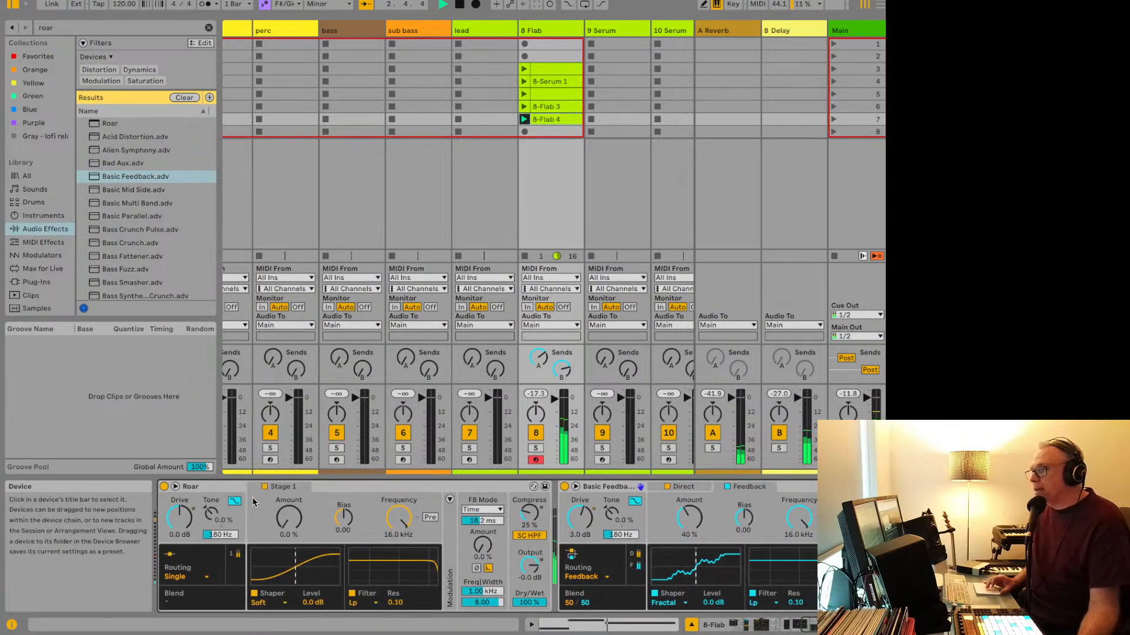
pyautogui.press('space')
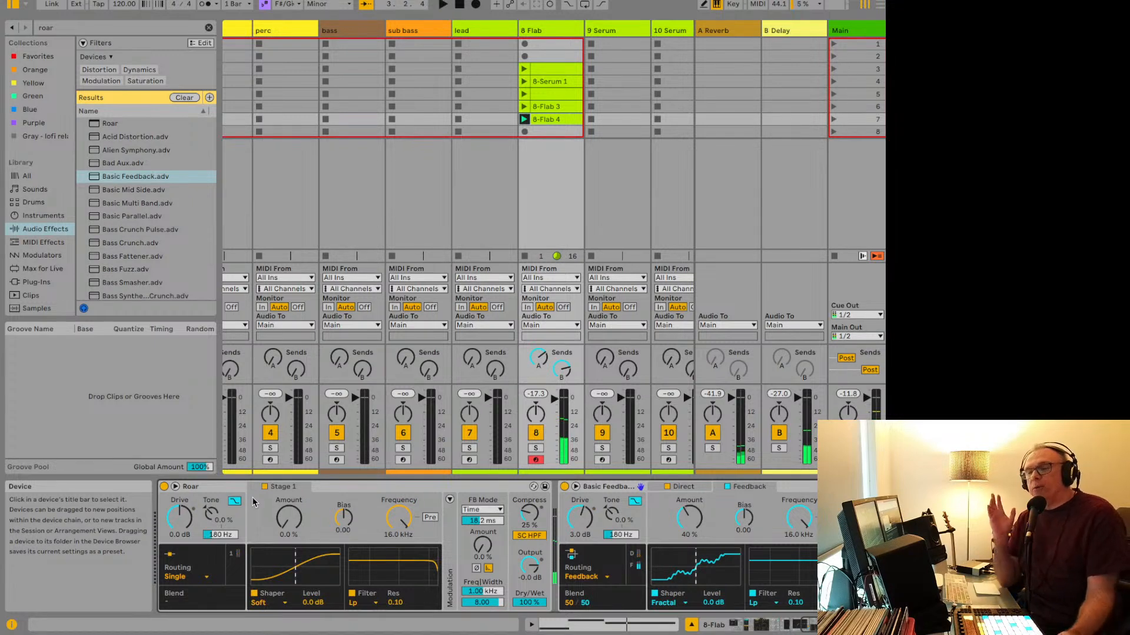
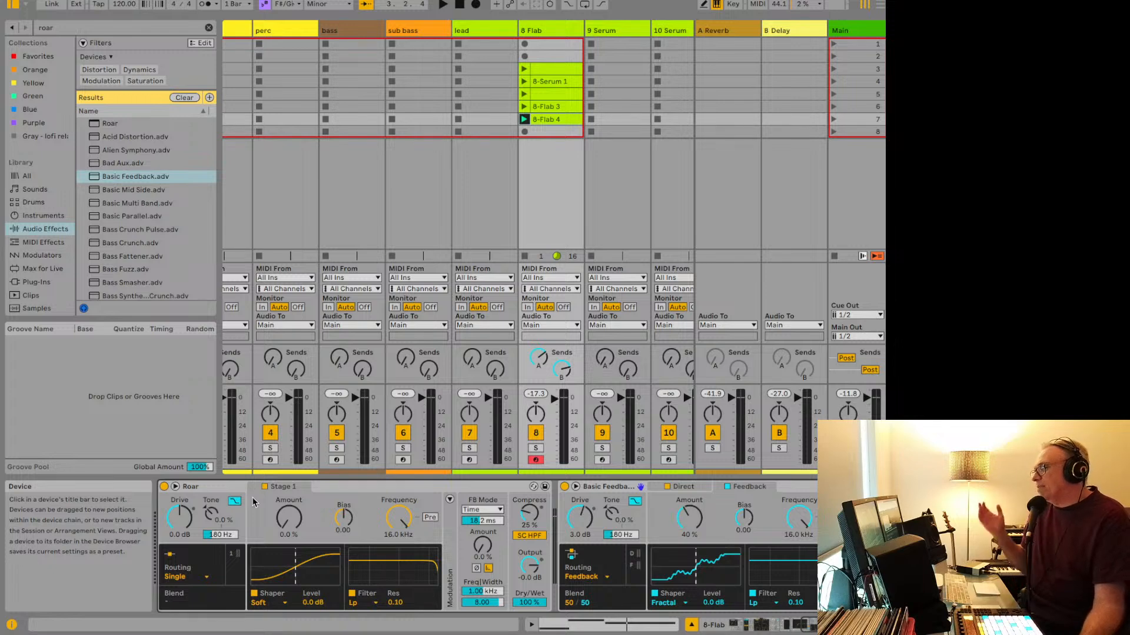
pyautogui.press('space')
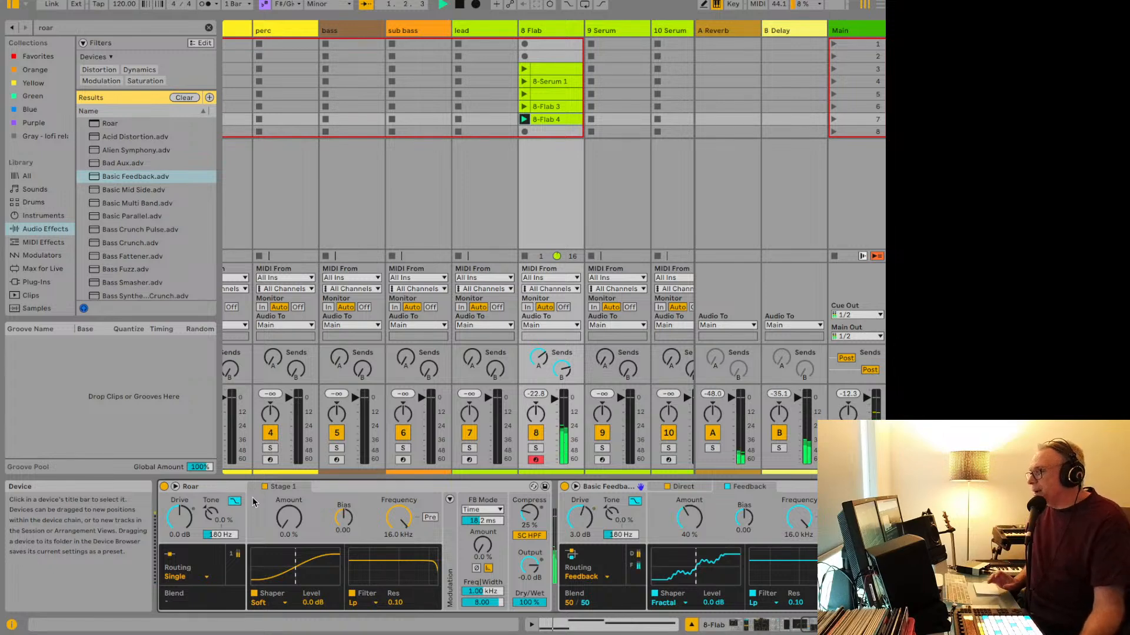
pyautogui.click(164, 487)
pyautogui.click(565, 488)
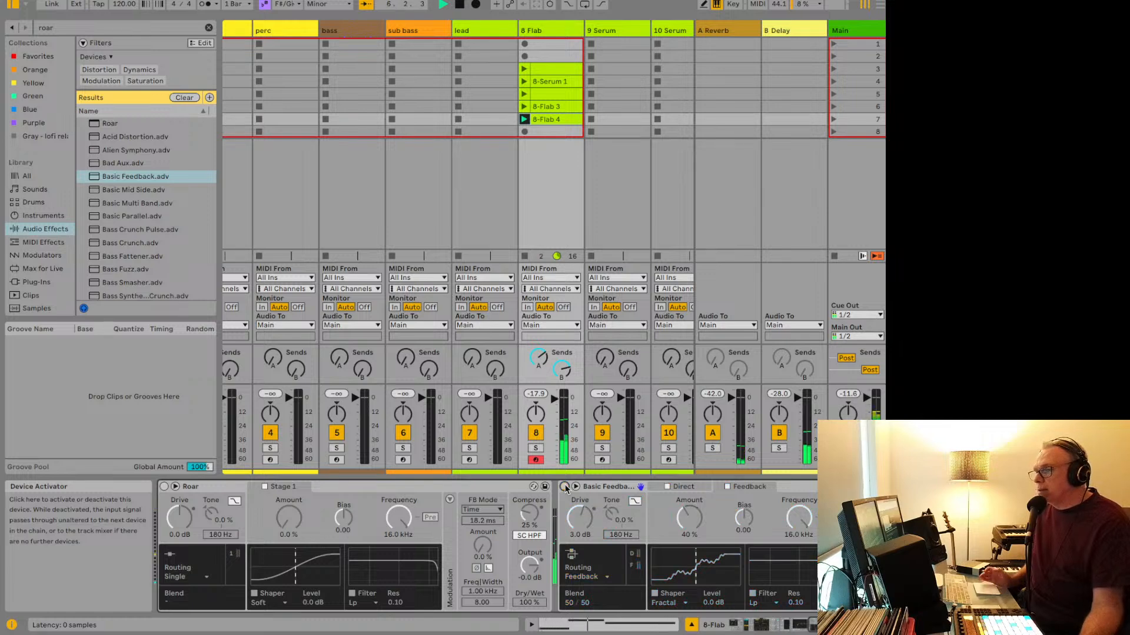
pyautogui.click(565, 488)
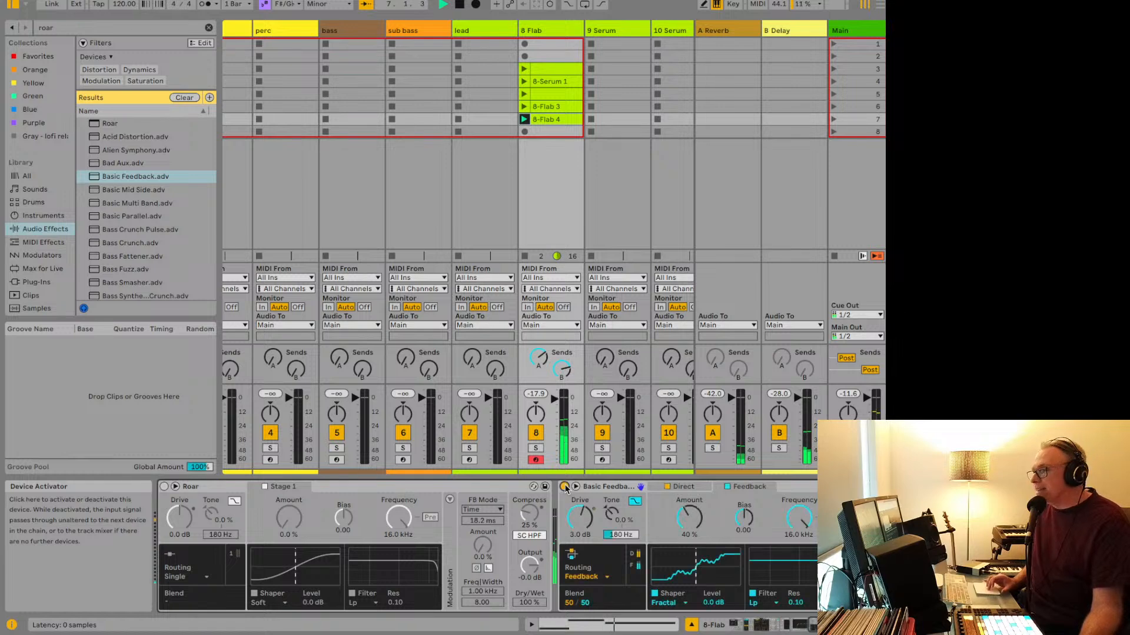
pyautogui.click(164, 487)
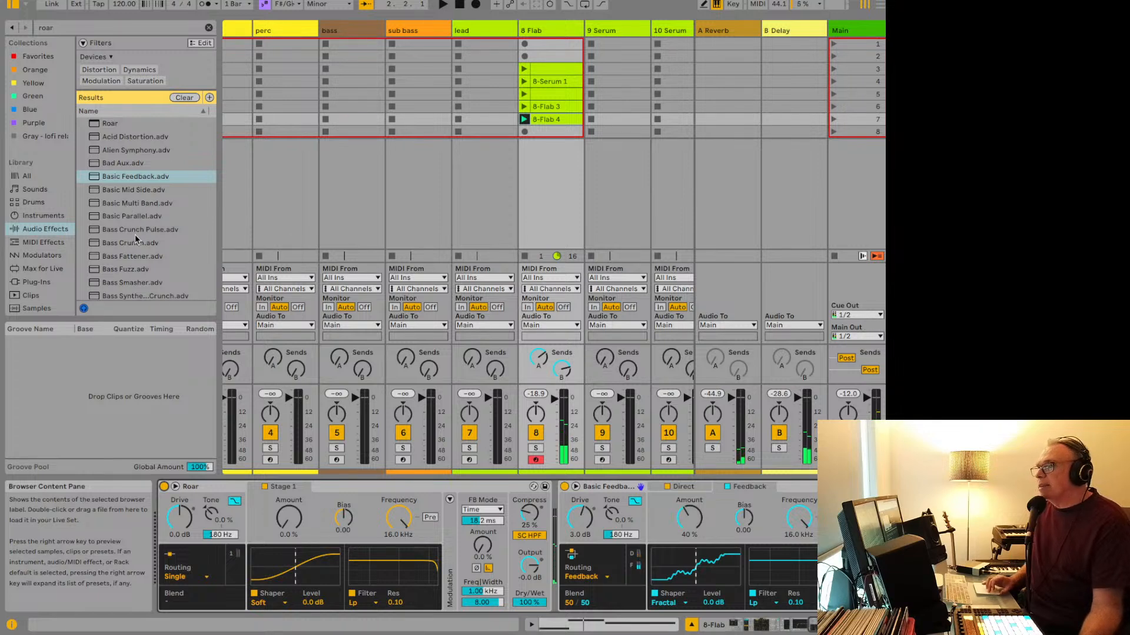
# Step: Replace the Basic Feedback device after Roar with the Bass Fattener preset
pyautogui.click(121, 204)
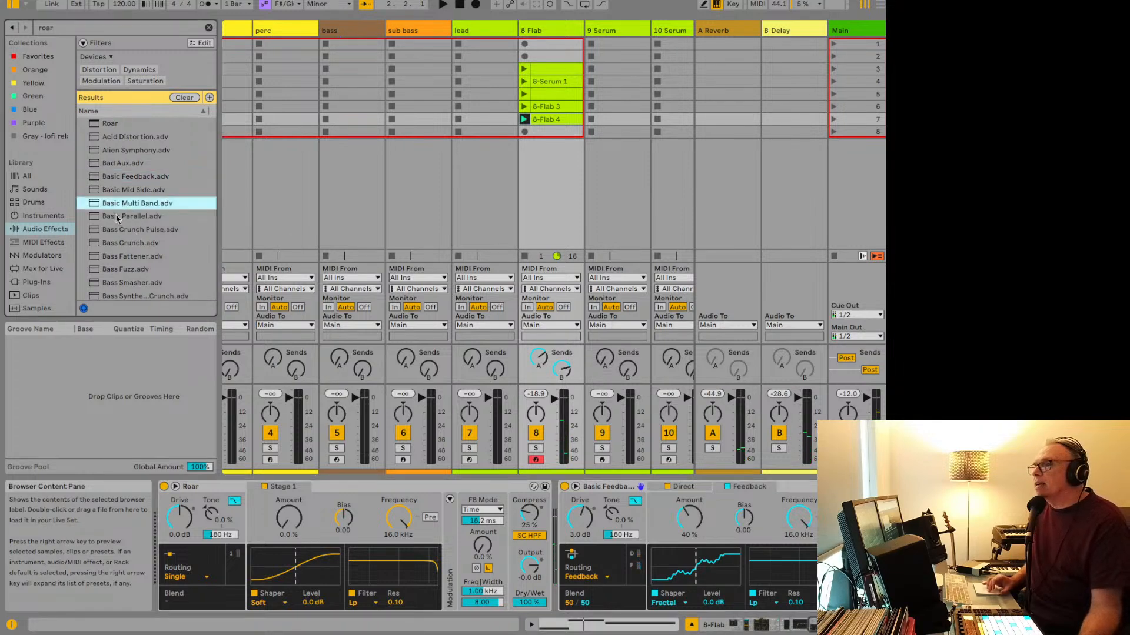
pyautogui.click(119, 217)
pyautogui.click(116, 257)
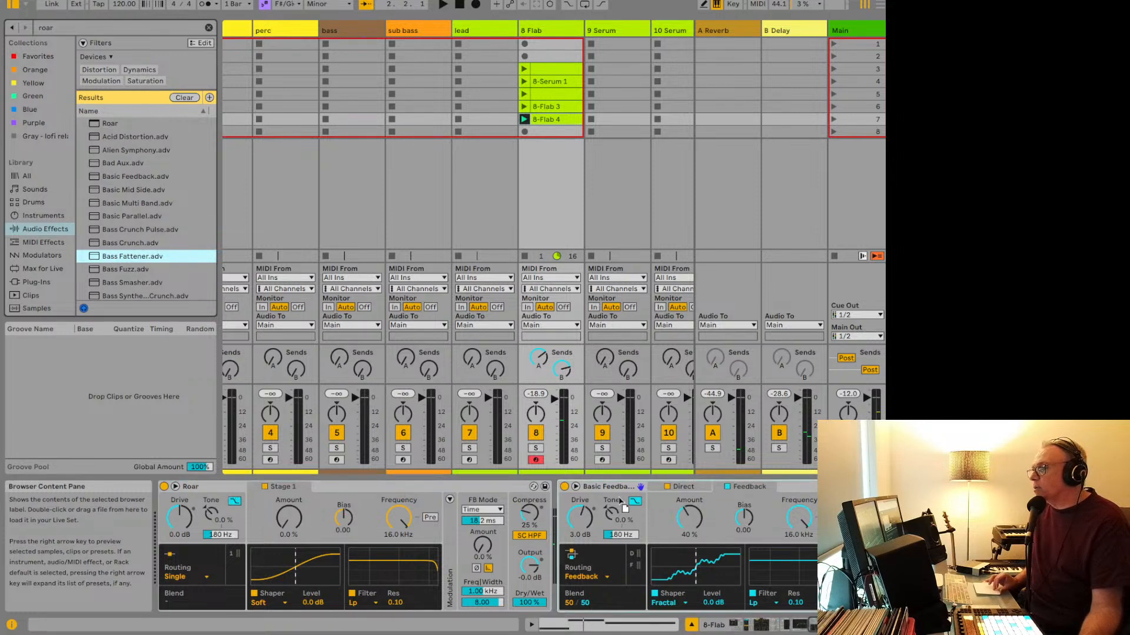
pyautogui.moveTo(637, 493); pyautogui.dragTo(631, 488)
pyautogui.hscroll(-3, 588, 493)
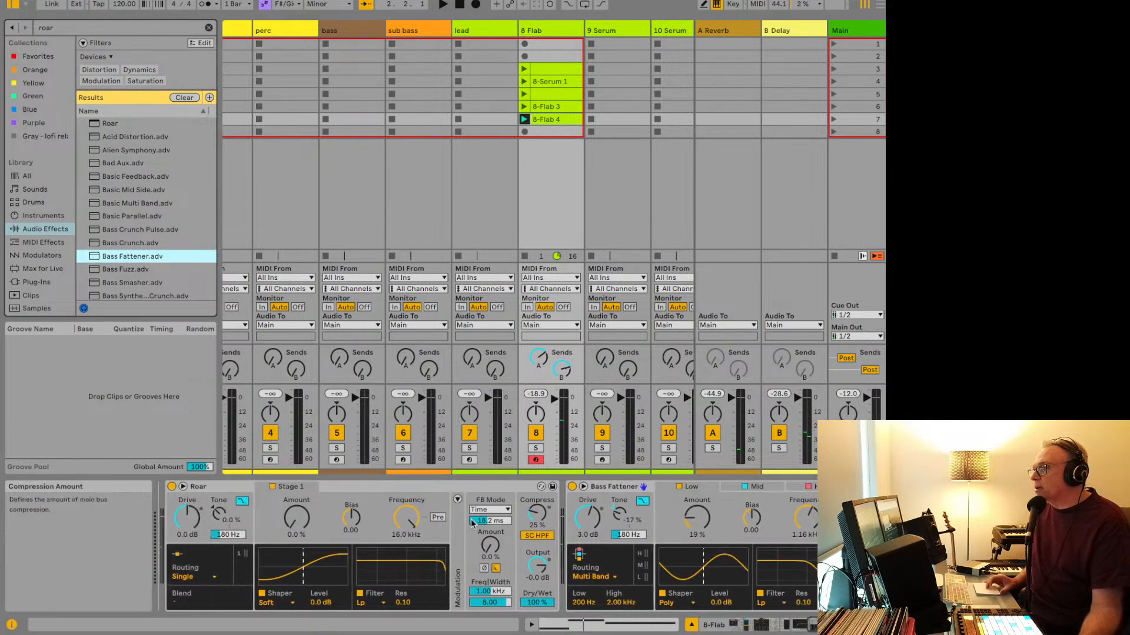
# Step: Bypass Roar and, with the clip playing, switch Bass Fattener off and back on to compare the sound
pyautogui.click(199, 486)
pyautogui.press('space')
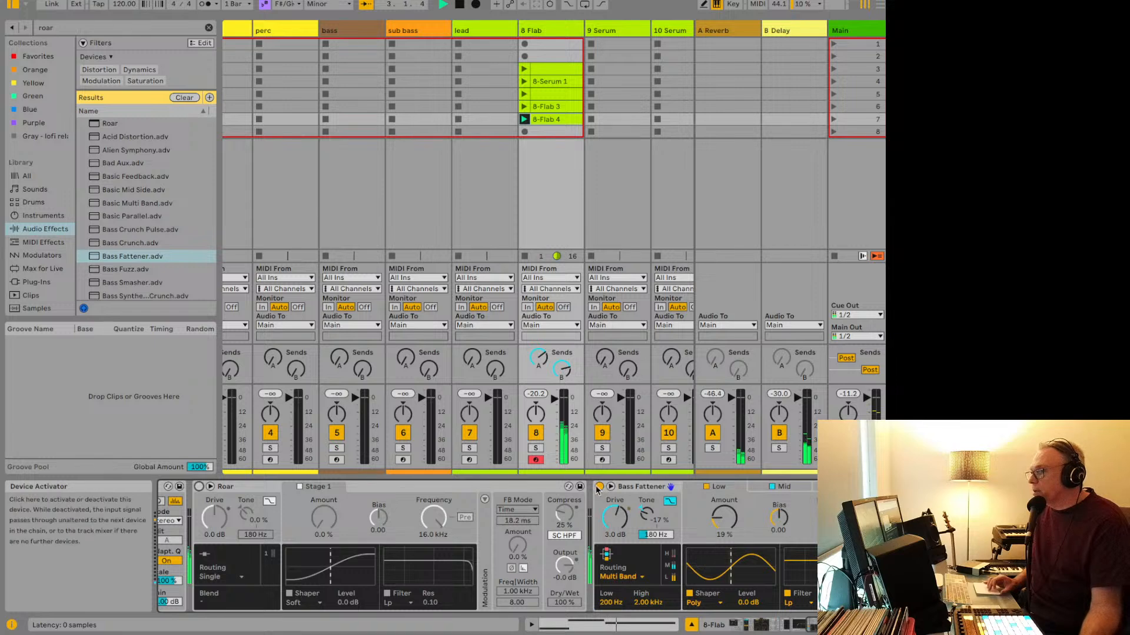
pyautogui.hscroll(5, 598, 492)
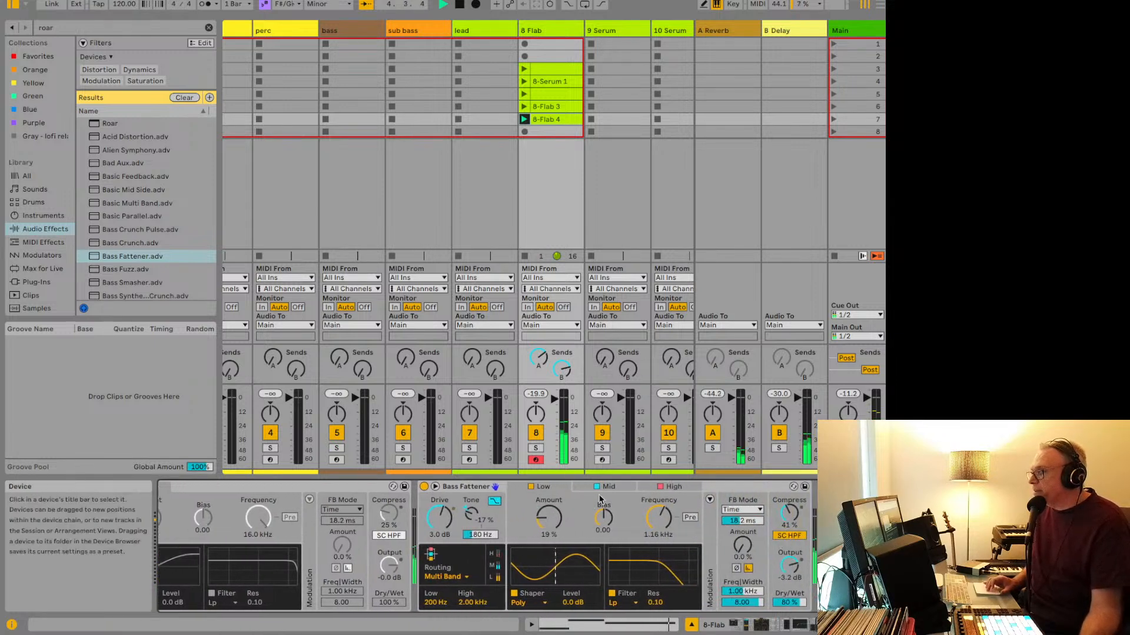
pyautogui.click(424, 487)
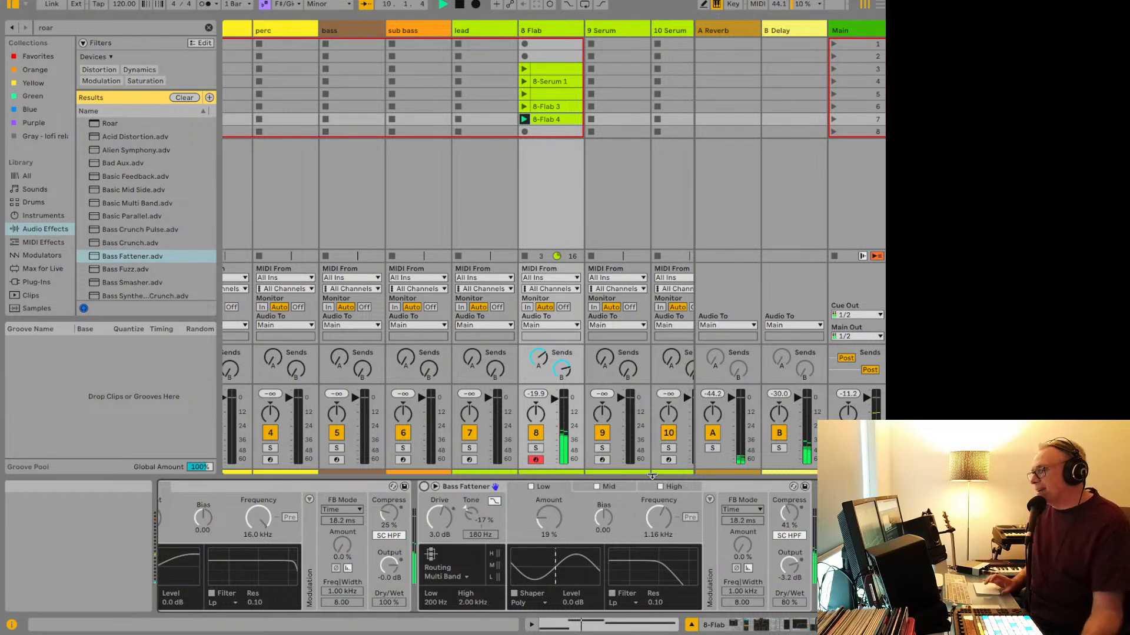
pyautogui.click(424, 487)
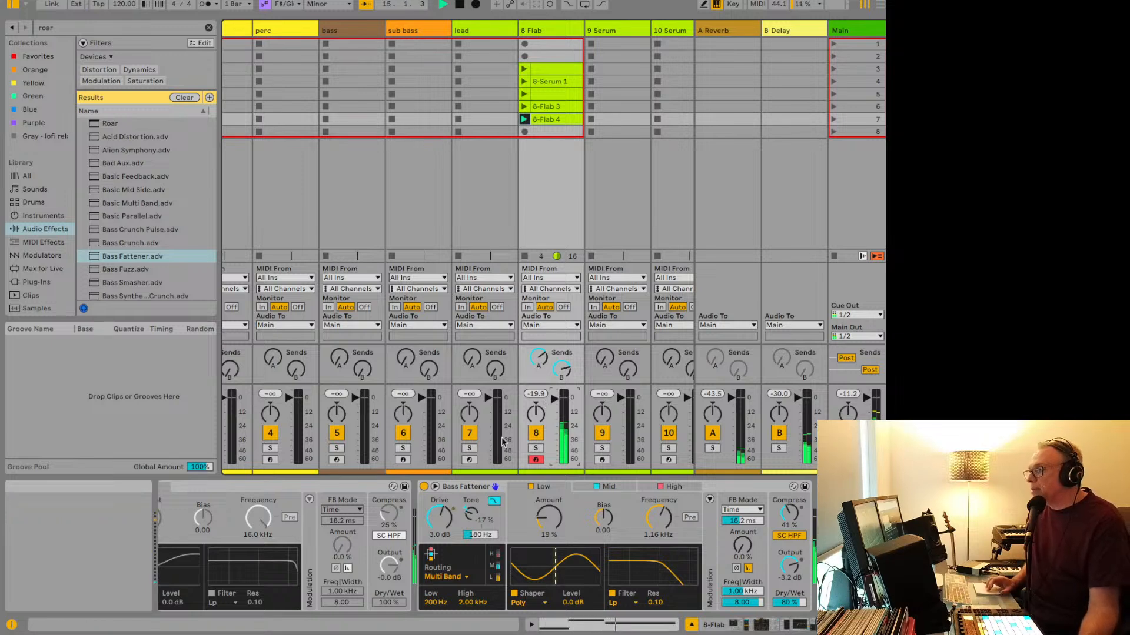
# Step: Reactivate the Roar device before Bass Fattener and play the clip through both effects
pyautogui.hscroll(-4, 369, 499)
pyautogui.hscroll(-5, 194, 492)
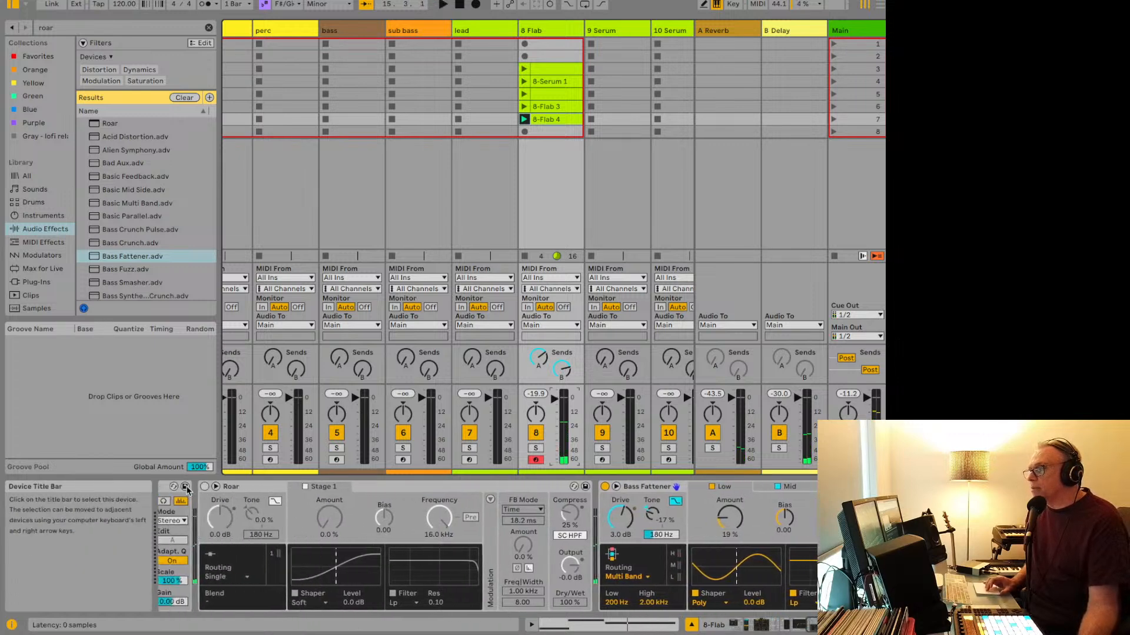
pyautogui.press('space')
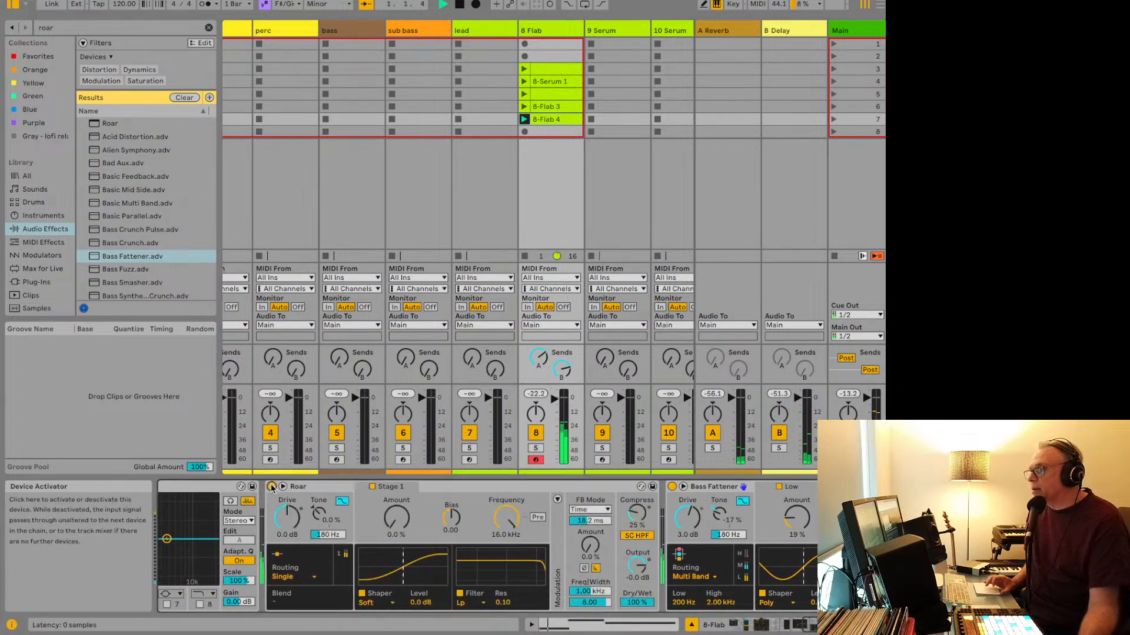
pyautogui.hscroll(4, 272, 488)
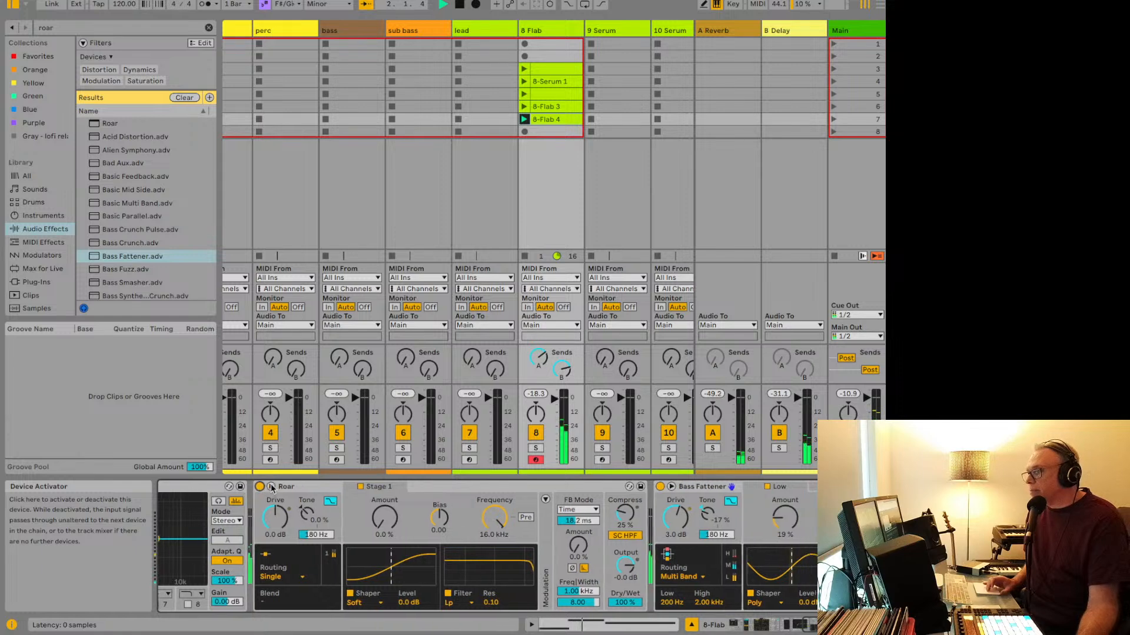
pyautogui.hscroll(3, 272, 488)
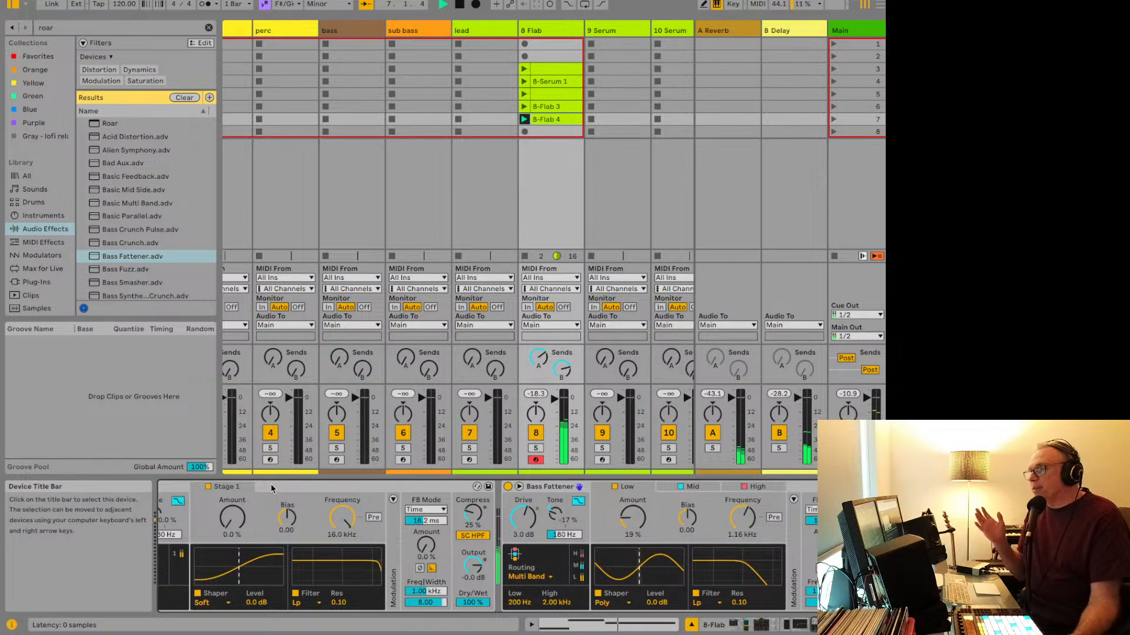
# Step: Add an EQ Eight after Bass Fattener and change its first band to a low-cut filter
pyautogui.scroll(-2, 271, 484)
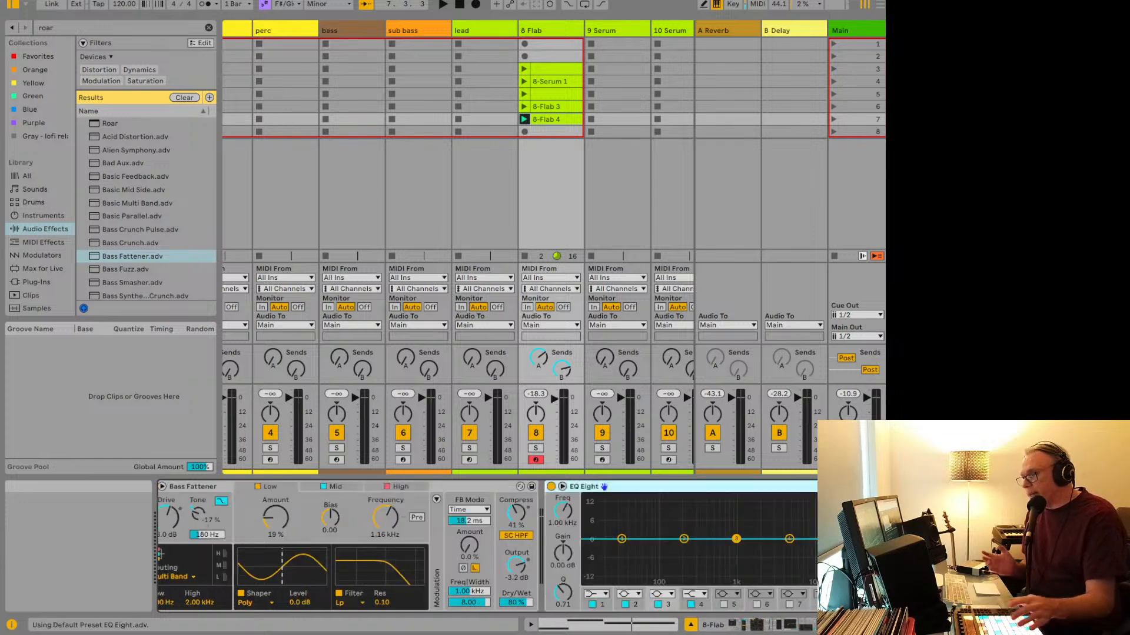
pyautogui.press('space')
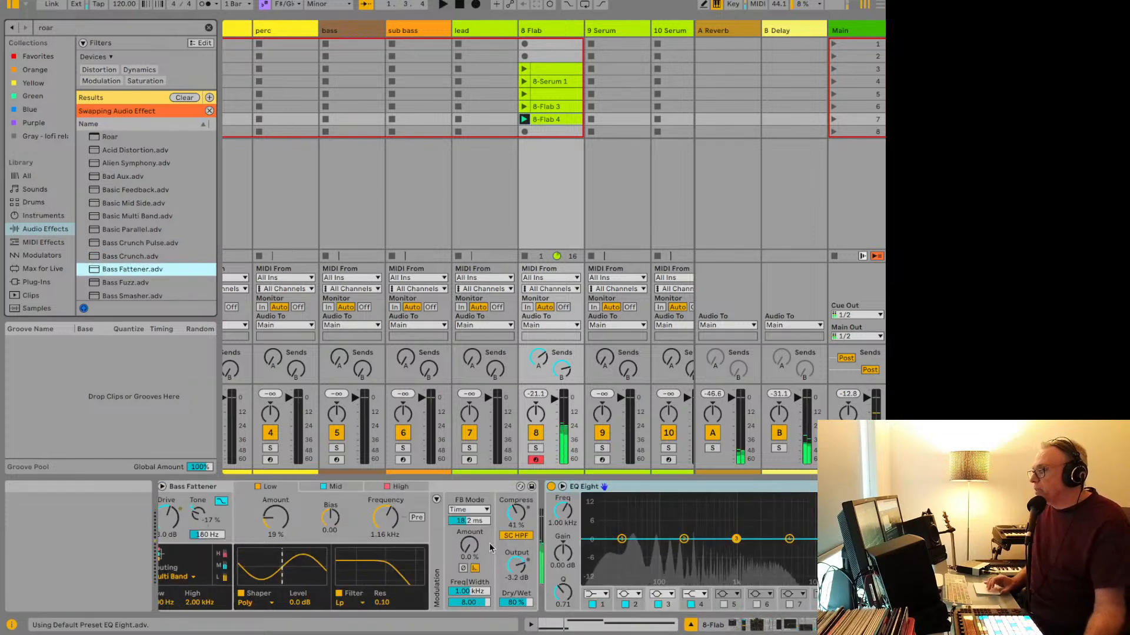
pyautogui.press('space')
pyautogui.click(597, 594)
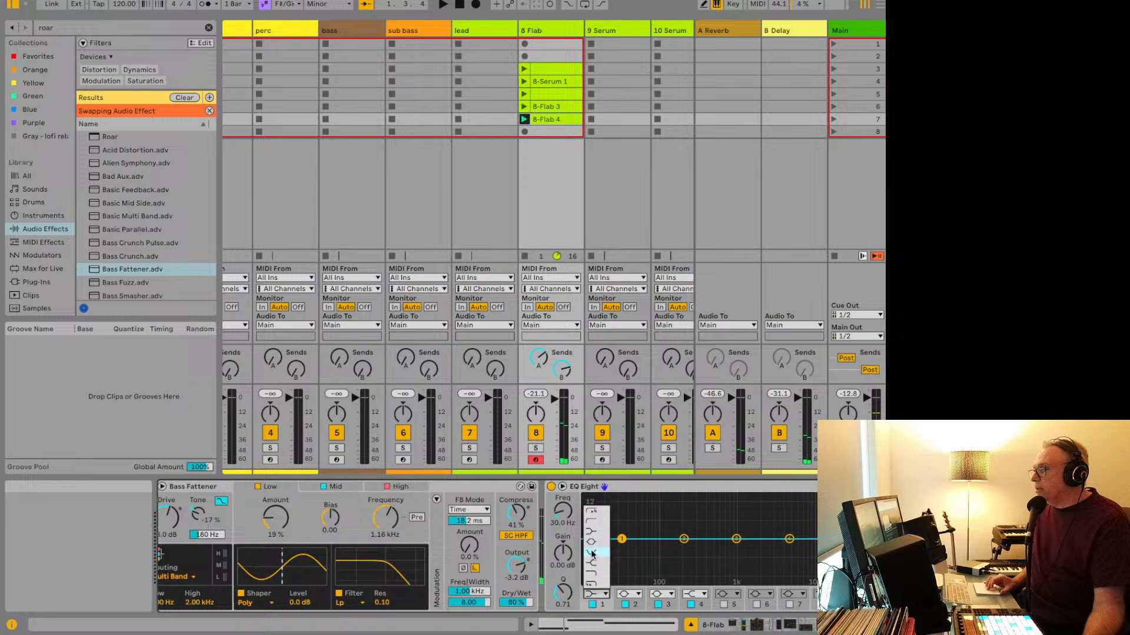
pyautogui.click(592, 513)
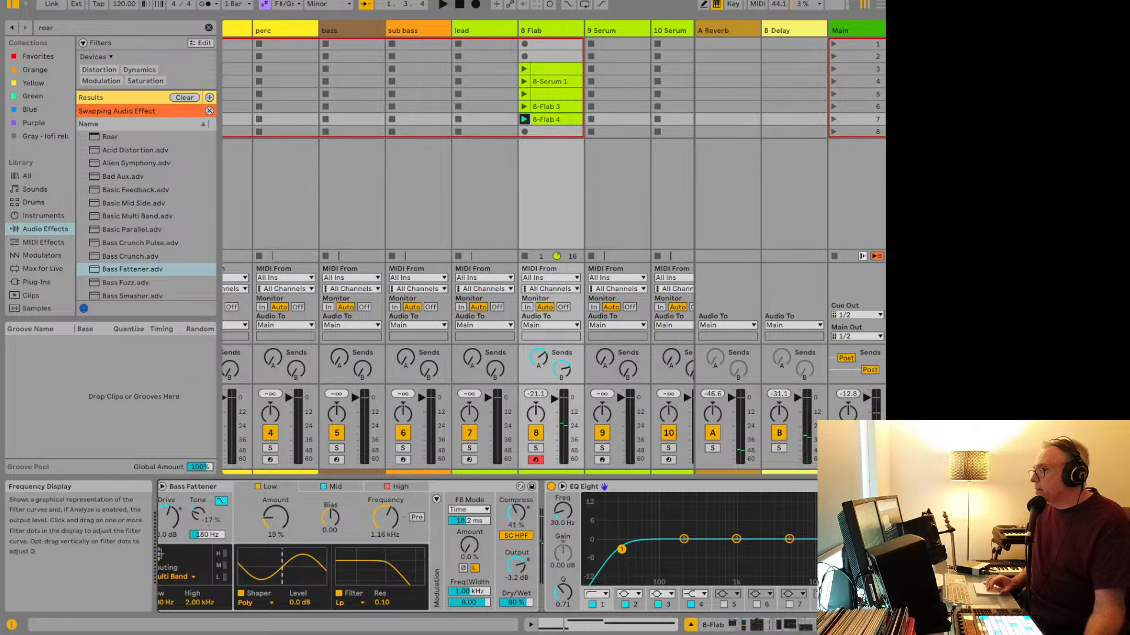
# Step: With the clip playing, set the new EQ Eight's low-cut frequency to about 297 Hz with a Q of 0.75
pyautogui.press('space')
pyautogui.moveTo(621, 549); pyautogui.dragTo(705, 552)
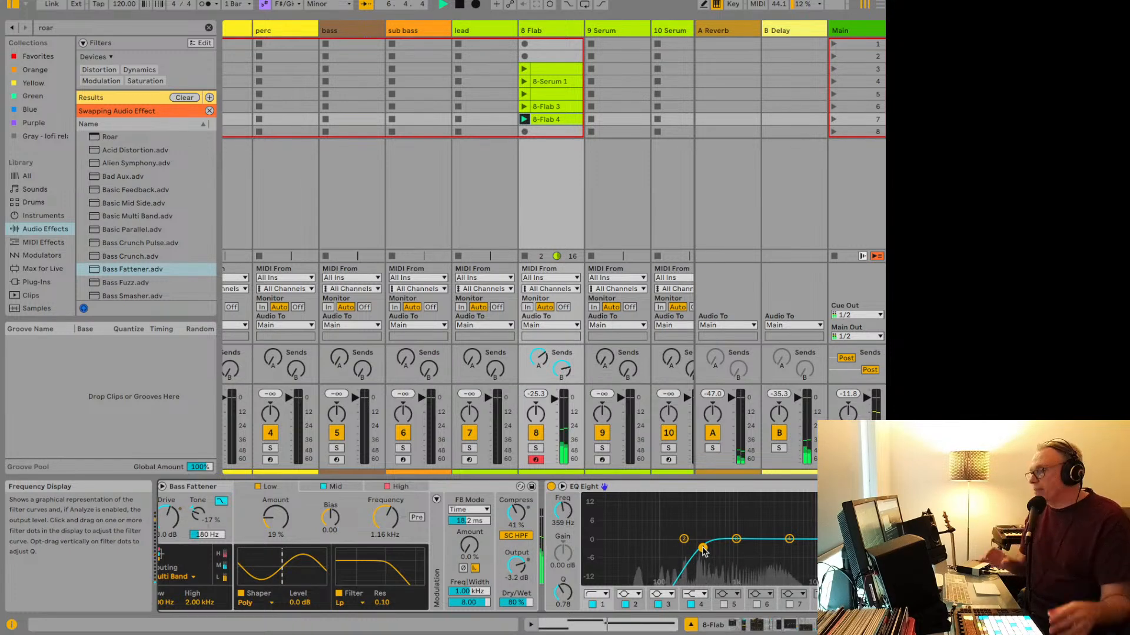
pyautogui.moveTo(703, 548)
pyautogui.mouseDown()
pyautogui.moveTo(634, 549)
pyautogui.moveTo(696, 549)
pyautogui.mouseUp()
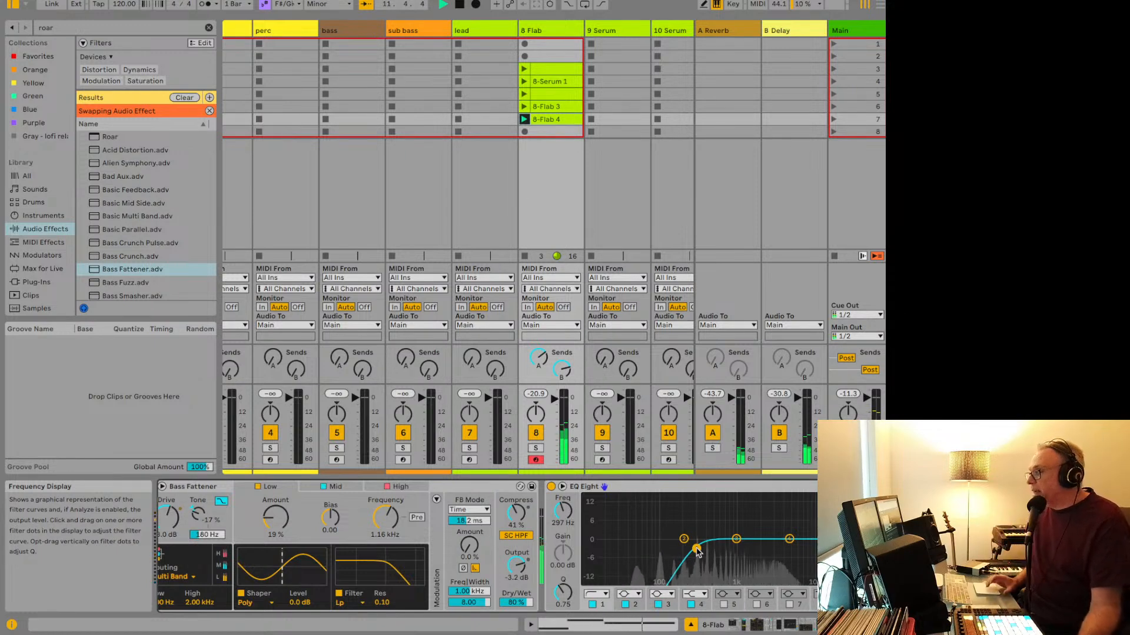
# Step: During playback, bypass Bass Fattener and Roar and switch both back on to compare the sound
pyautogui.hscroll(-2, 697, 552)
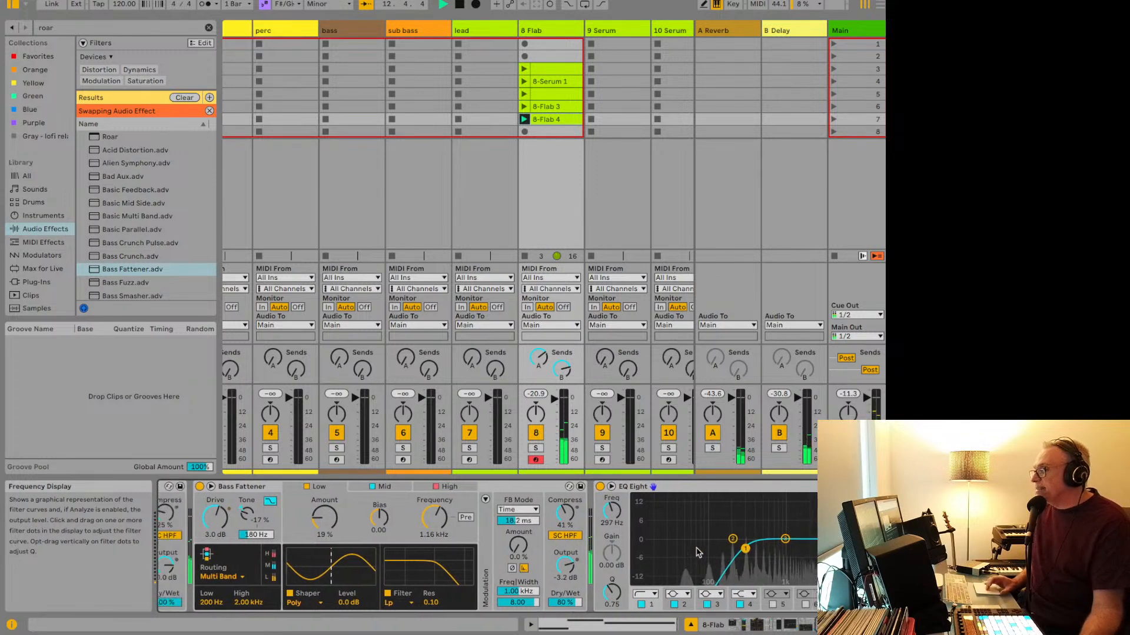
pyautogui.hscroll(-6, 697, 552)
pyautogui.click(395, 487)
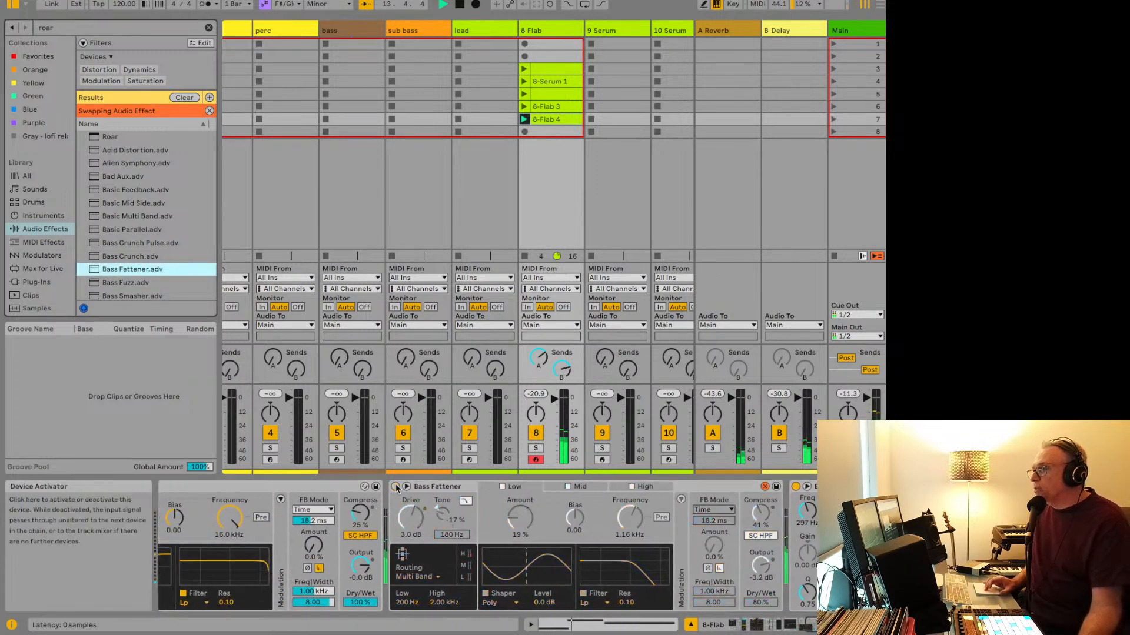
pyautogui.hscroll(-8, 396, 487)
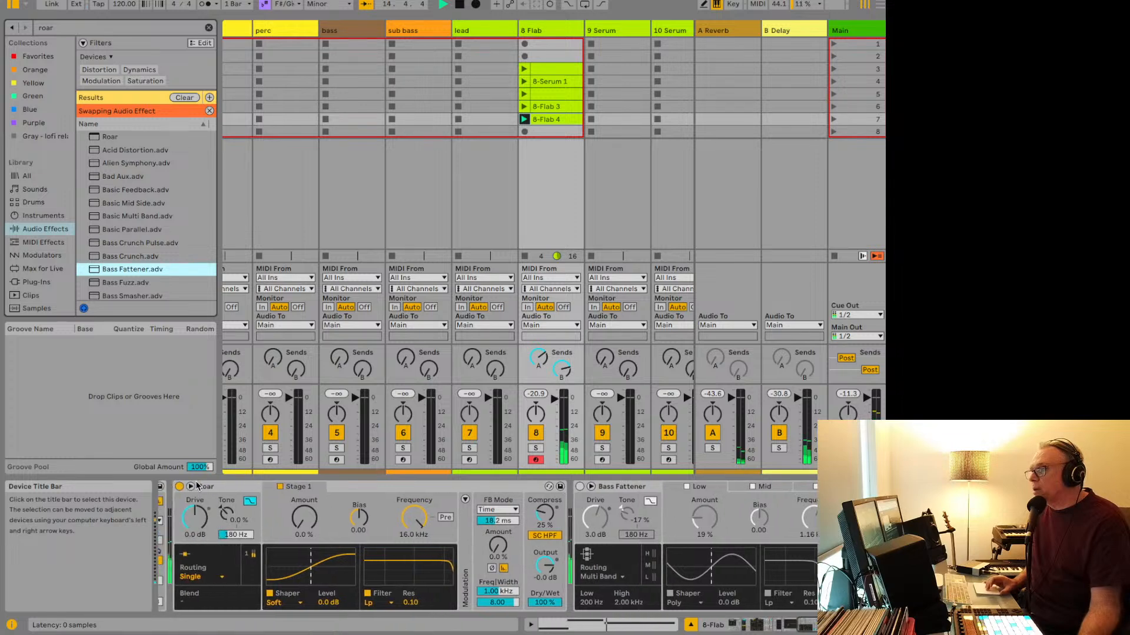
pyautogui.click(178, 486)
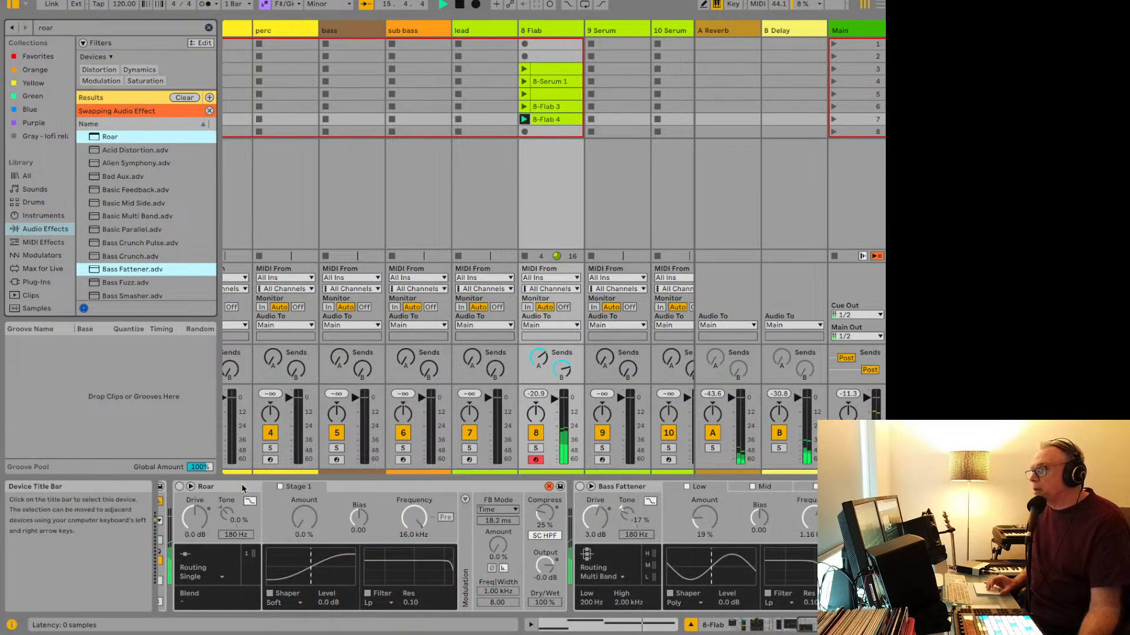
pyautogui.hscroll(1, 246, 487)
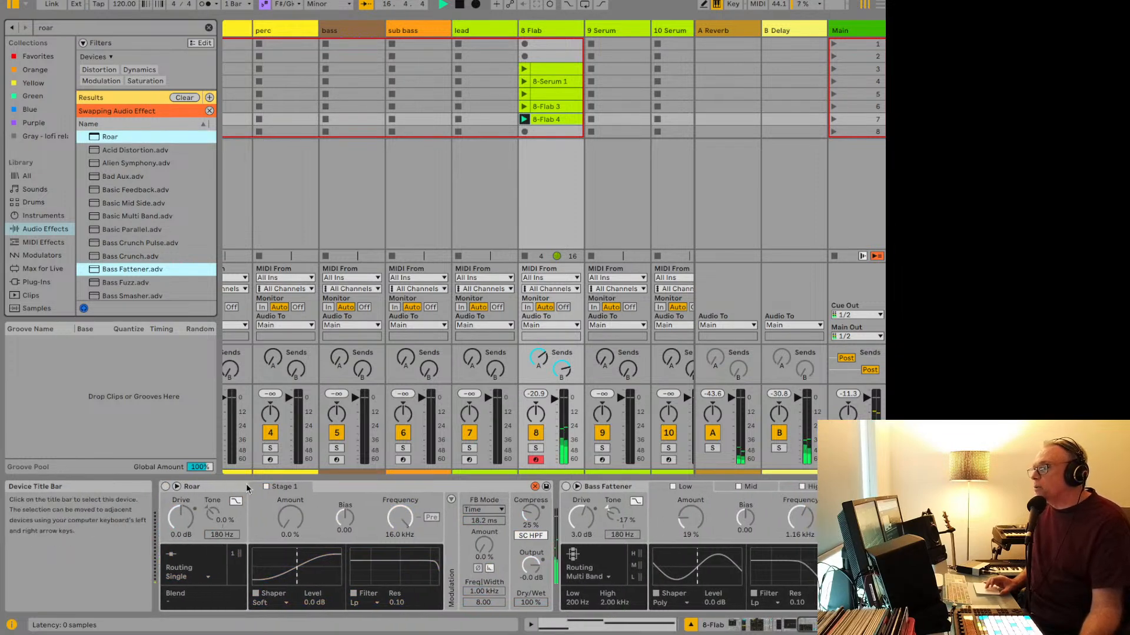
pyautogui.click(165, 488)
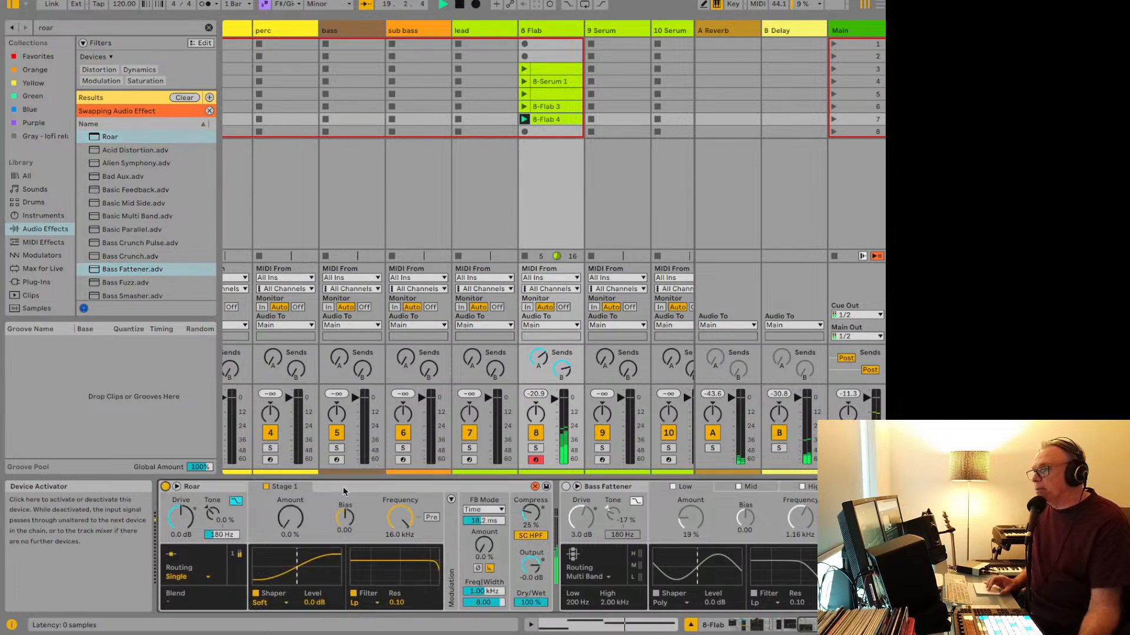
pyautogui.click(566, 487)
pyautogui.hscroll(6, 564, 489)
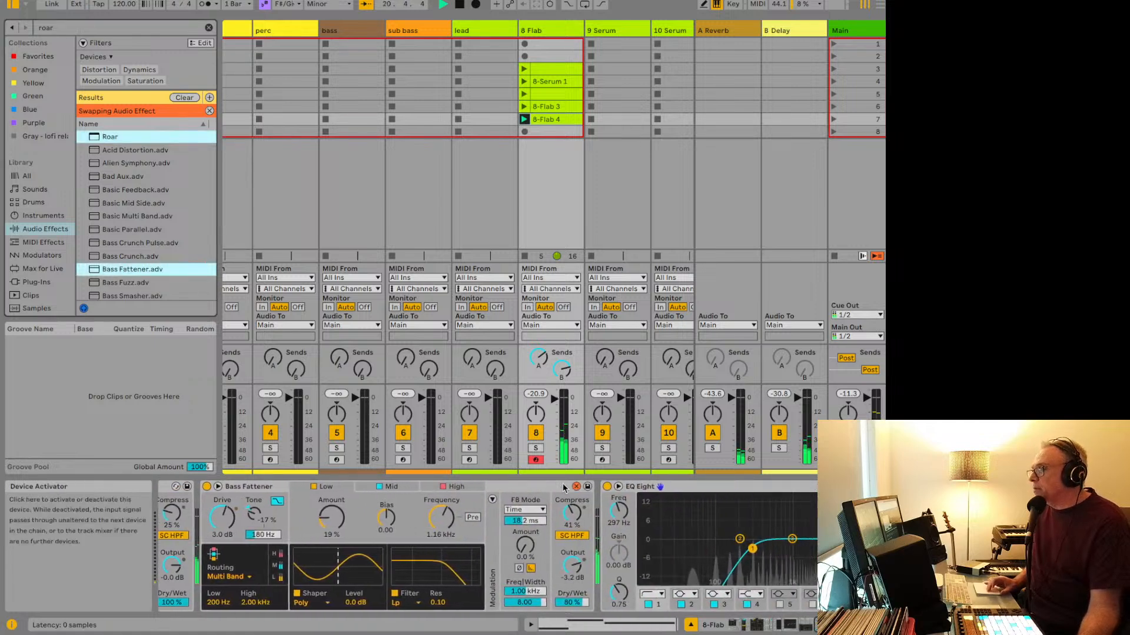
# Step: Bypass the EQ Eight after Bass Fattener and stop playback
pyautogui.click(607, 487)
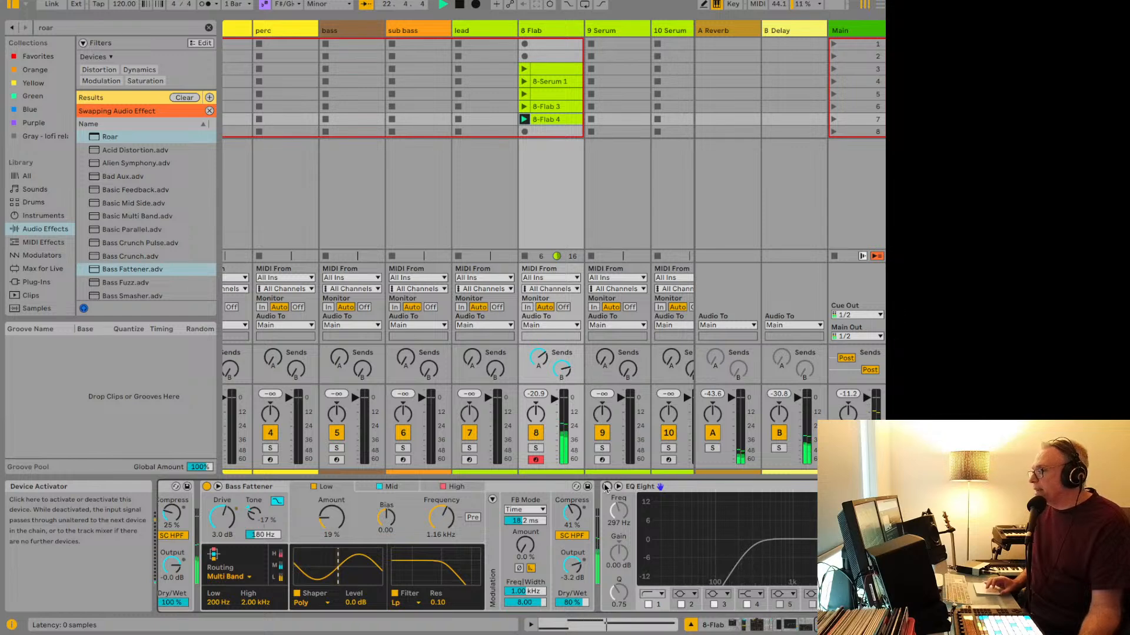
pyautogui.hscroll(-4, 605, 485)
pyautogui.press('space')
pyautogui.hscroll(-10, 408, 488)
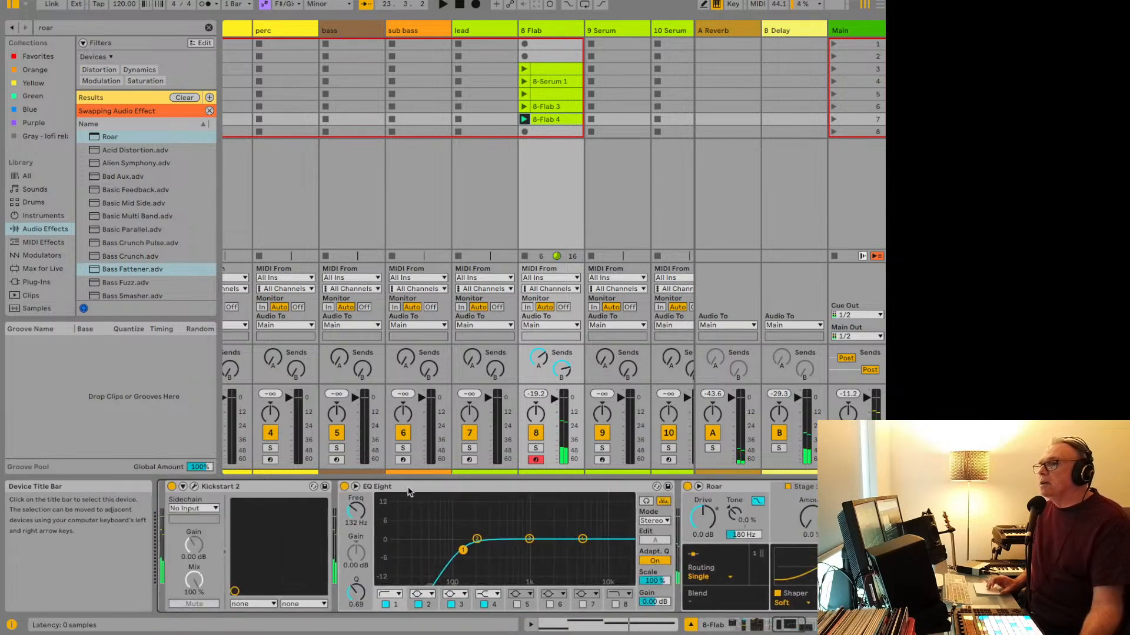
pyautogui.hscroll(-1, 411, 491)
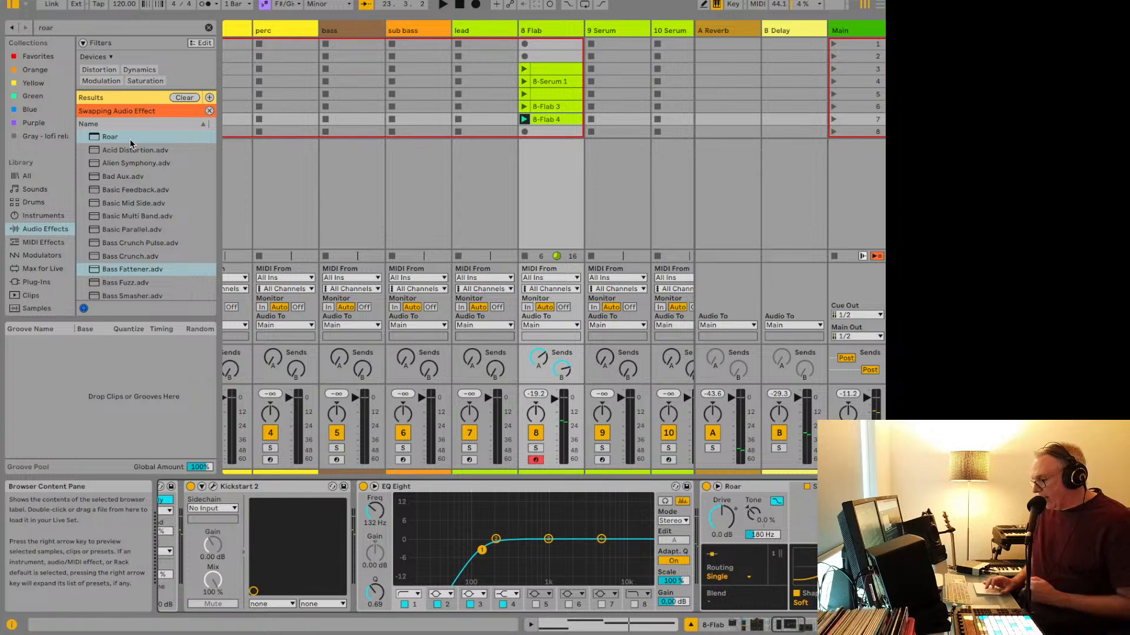
# Step: Switch to the web browser to check the Granulator III entry on the Ableton page and return to Live
pyautogui.press('super+Tab')
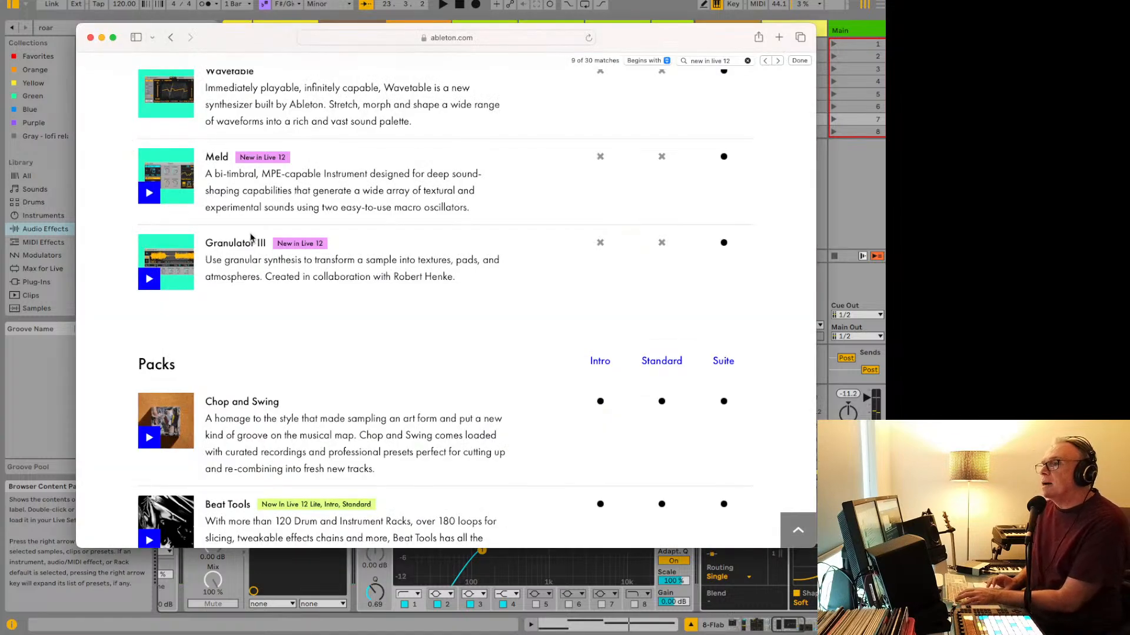
pyautogui.scroll(-1, 251, 237)
pyautogui.press('super+Tab')
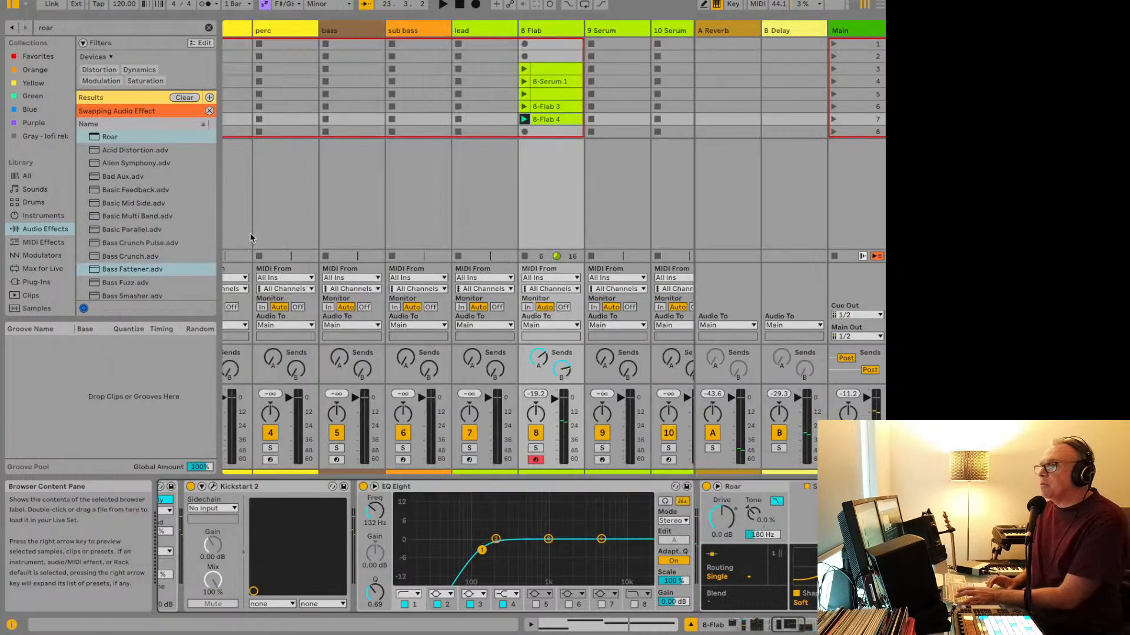
# Step: Search Live's browser for "gran" and check the Max for Live, Instruments and All categories
pyautogui.hscroll(3, 420, 147)
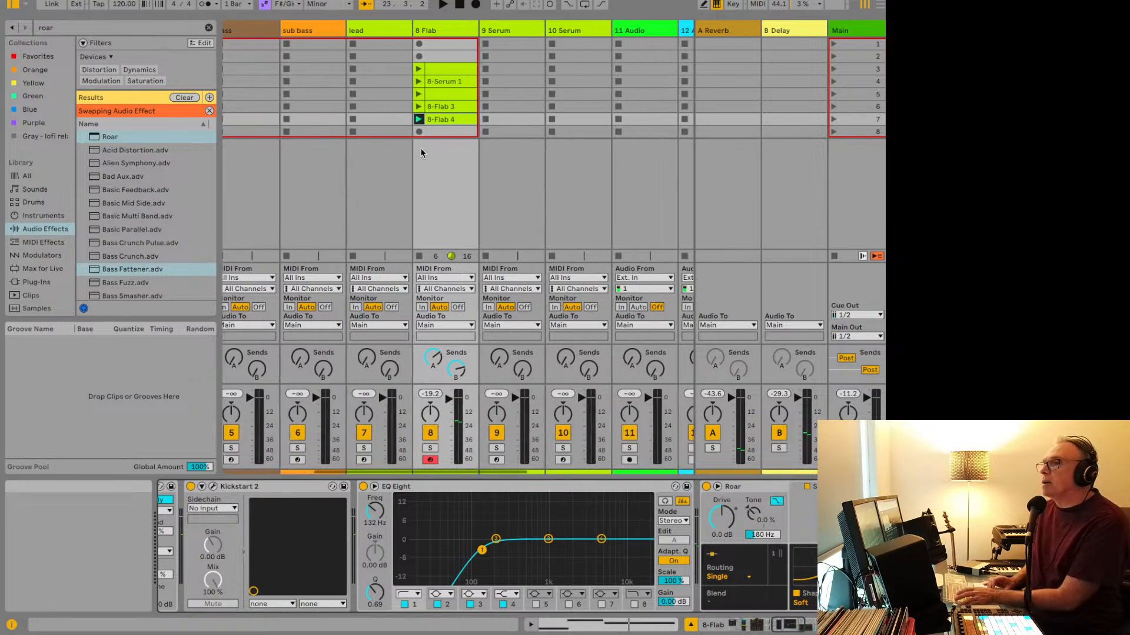
pyautogui.click(74, 29)
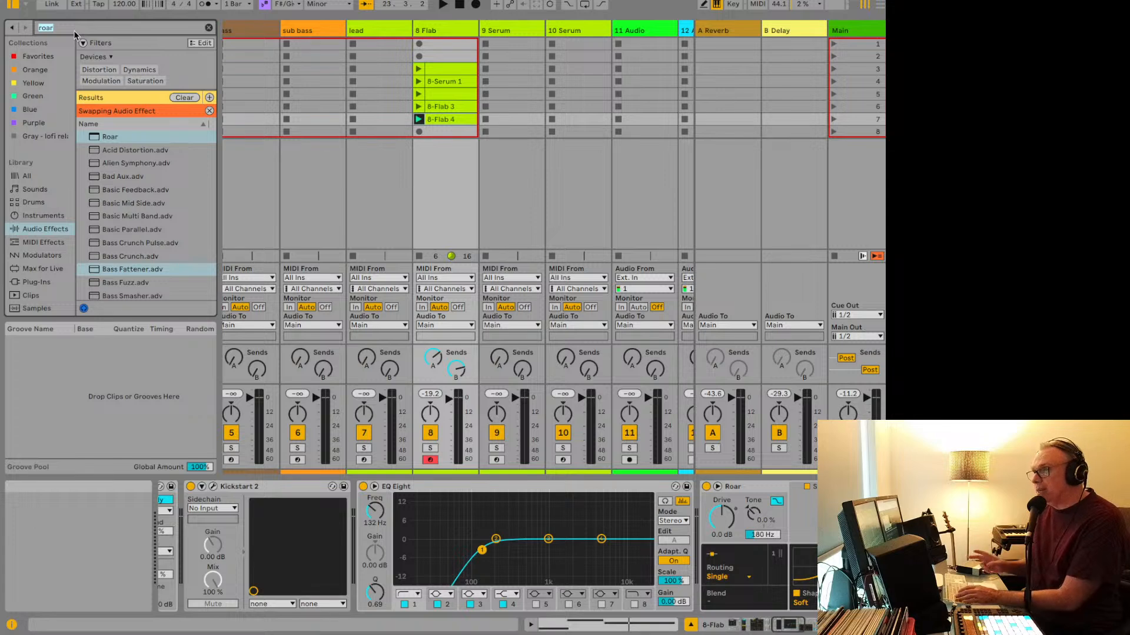
pyautogui.write('gran')
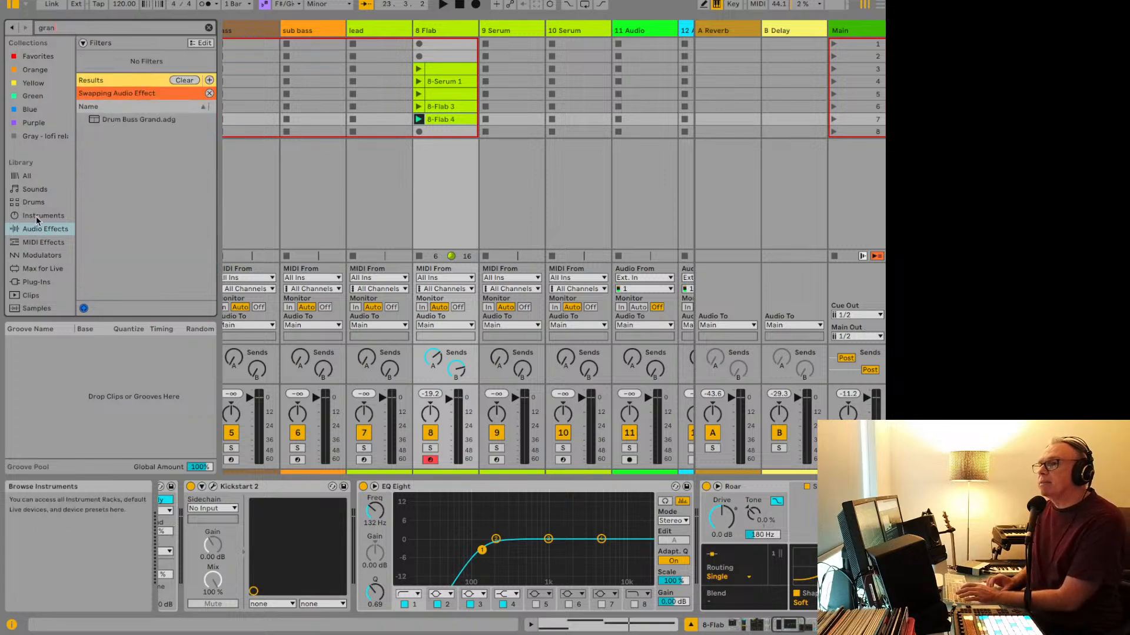
pyautogui.click(31, 263)
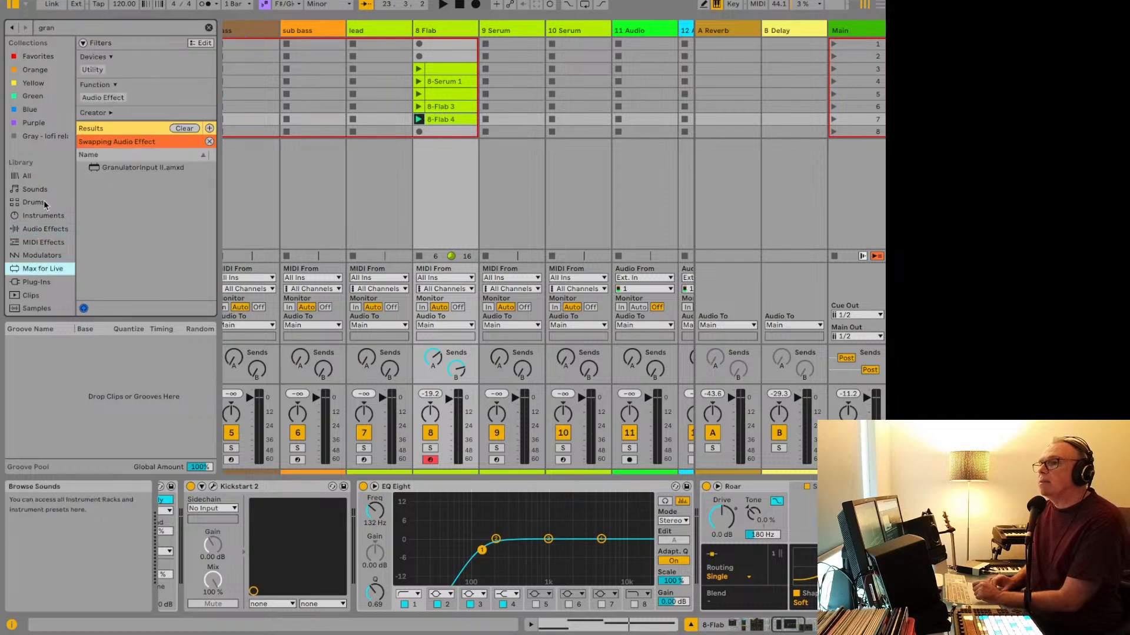
pyautogui.click(37, 216)
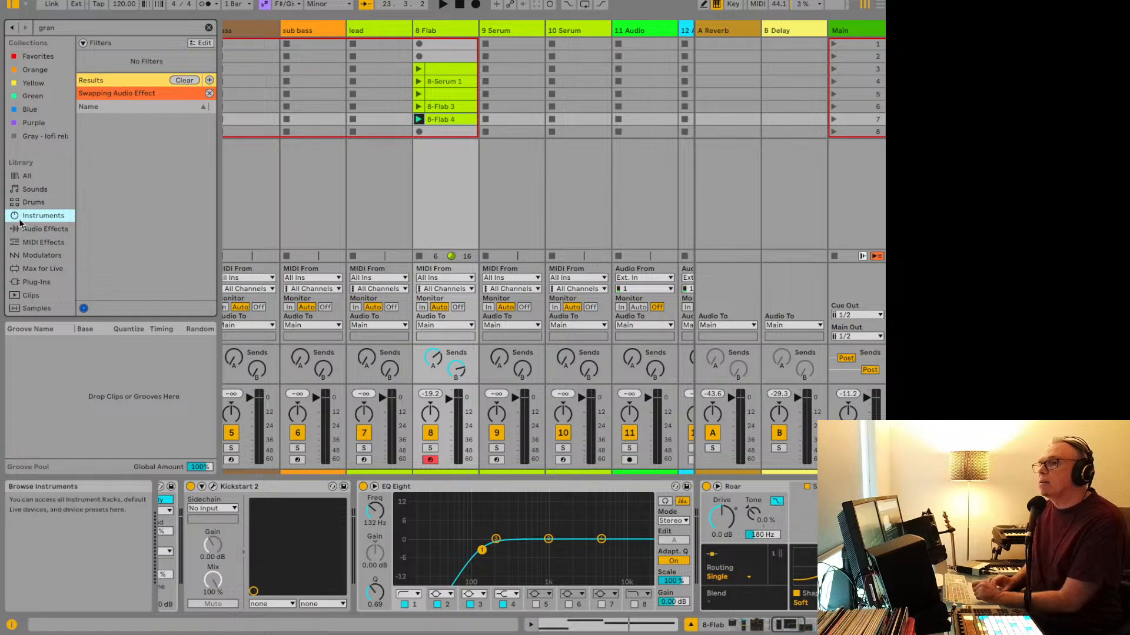
pyautogui.click(31, 175)
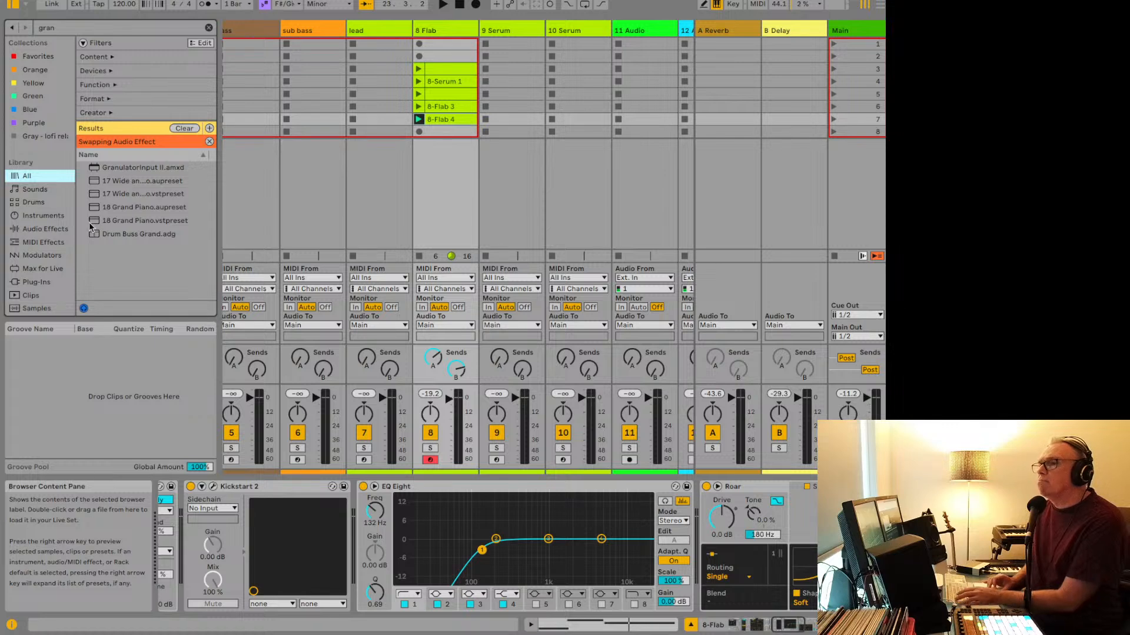
pyautogui.scroll(-2, 55, 231)
pyautogui.click(47, 245)
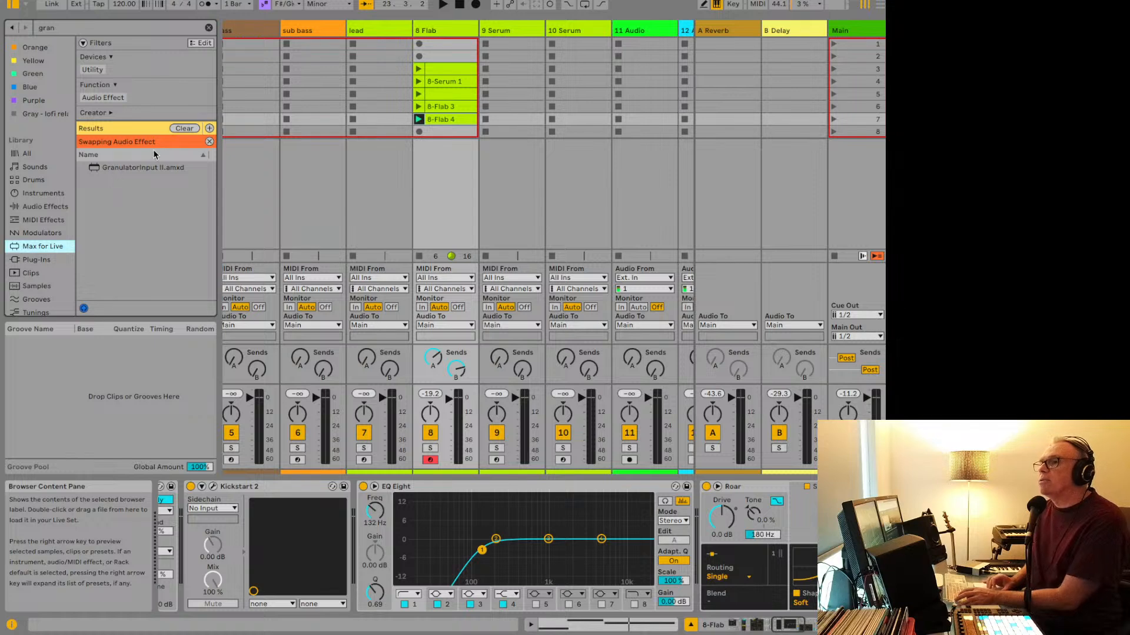
# Step: Exit audio effect swapping and, after checking the Sounds and Drums categories, refine the search to "granula"
pyautogui.click(209, 141)
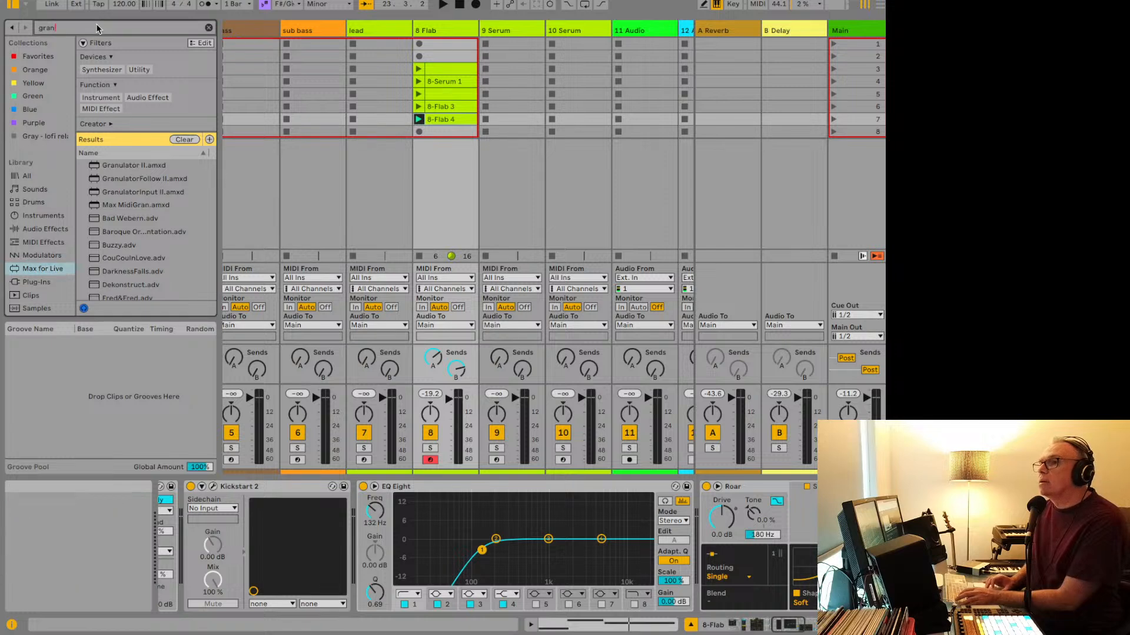
pyautogui.click(36, 189)
pyautogui.click(35, 201)
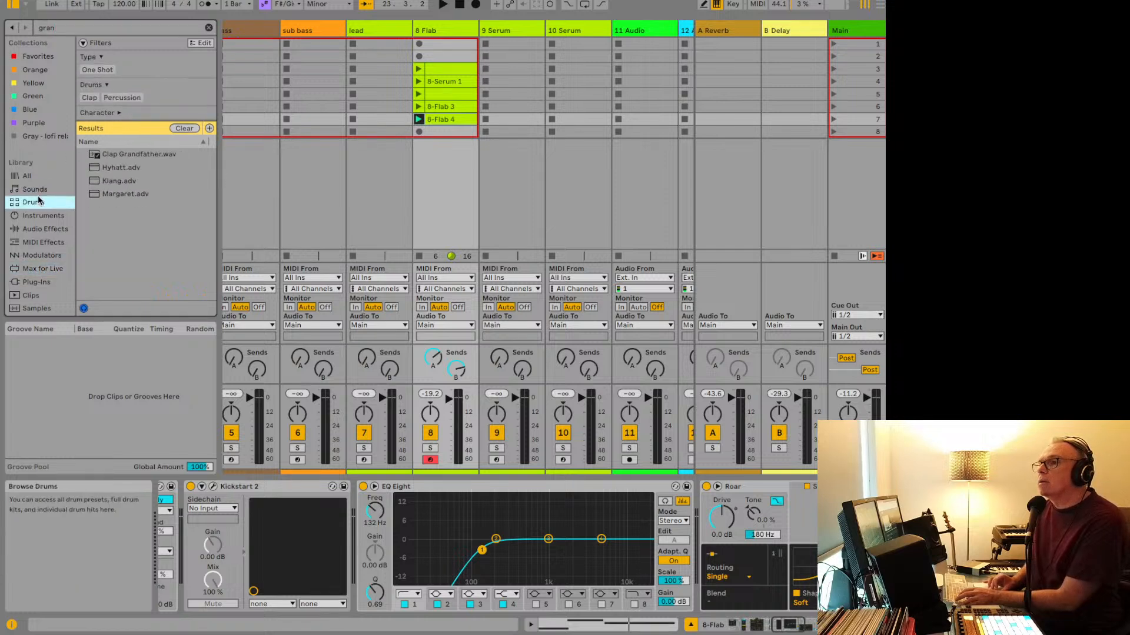
pyautogui.click(65, 27)
pyautogui.write('ula')
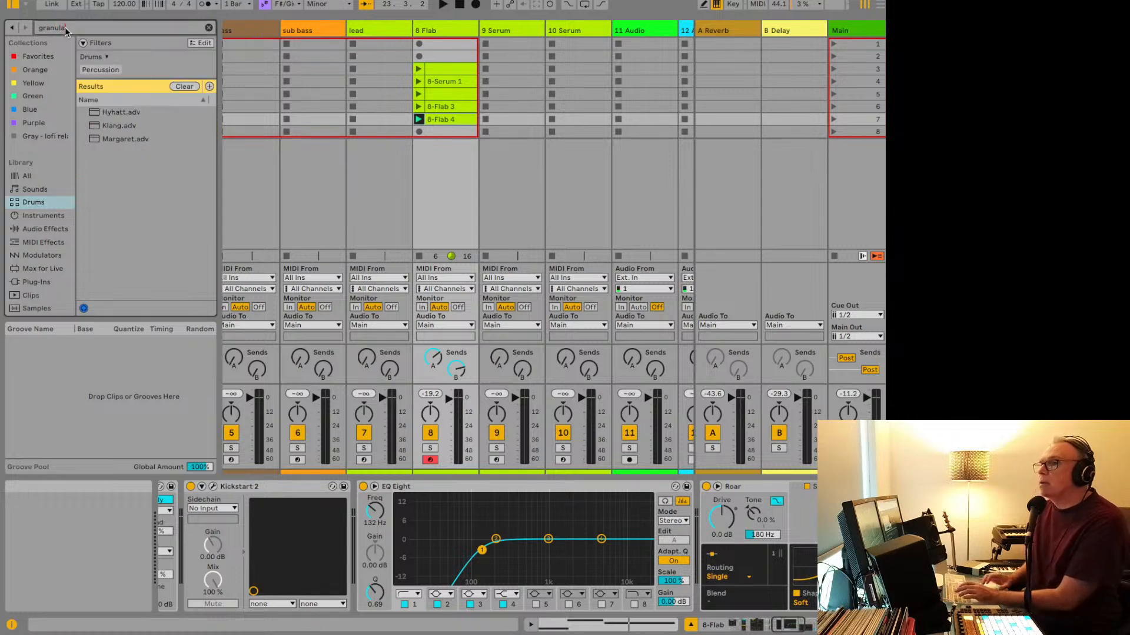
# Step: Look through the Modulators and Max for Live results for the Granulator instrument and its presets
pyautogui.scroll(-4, 48, 248)
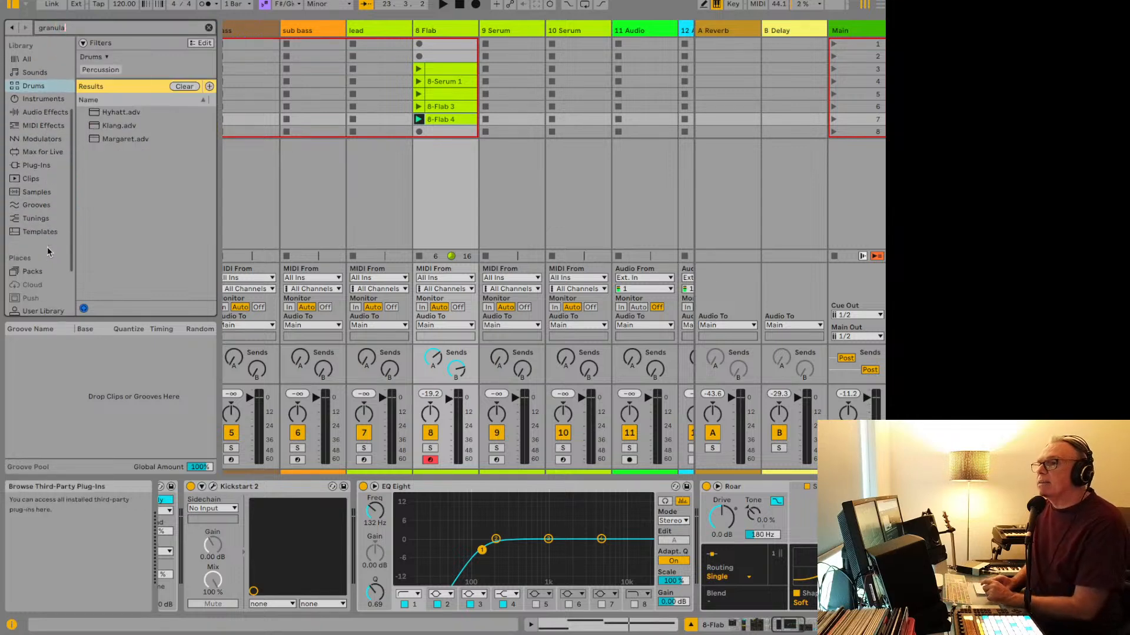
pyautogui.click(35, 139)
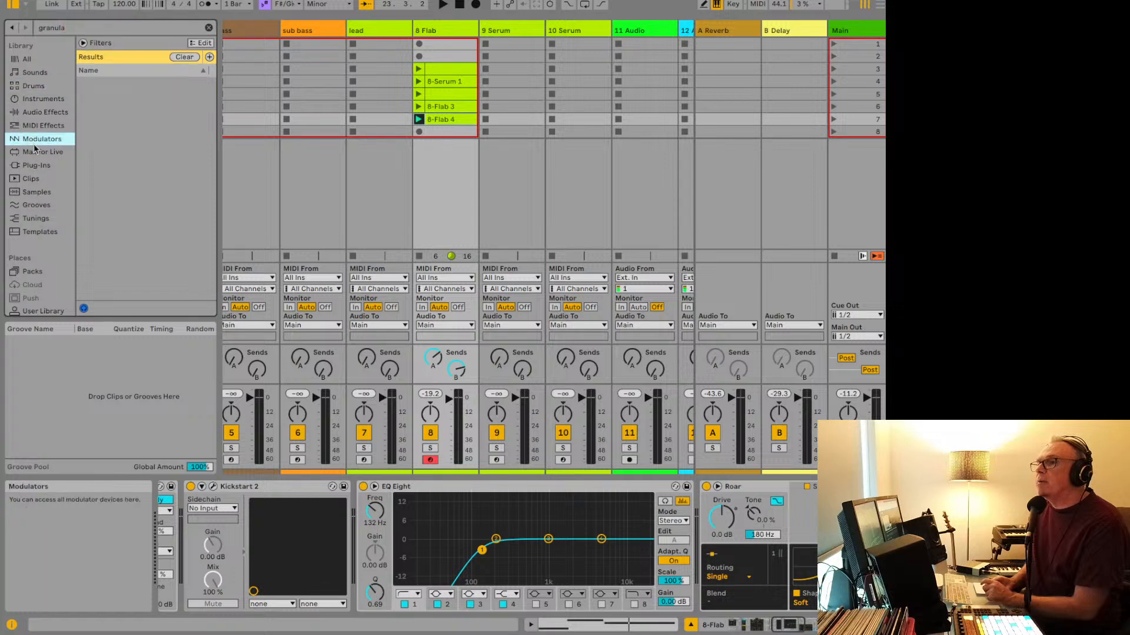
pyautogui.click(34, 151)
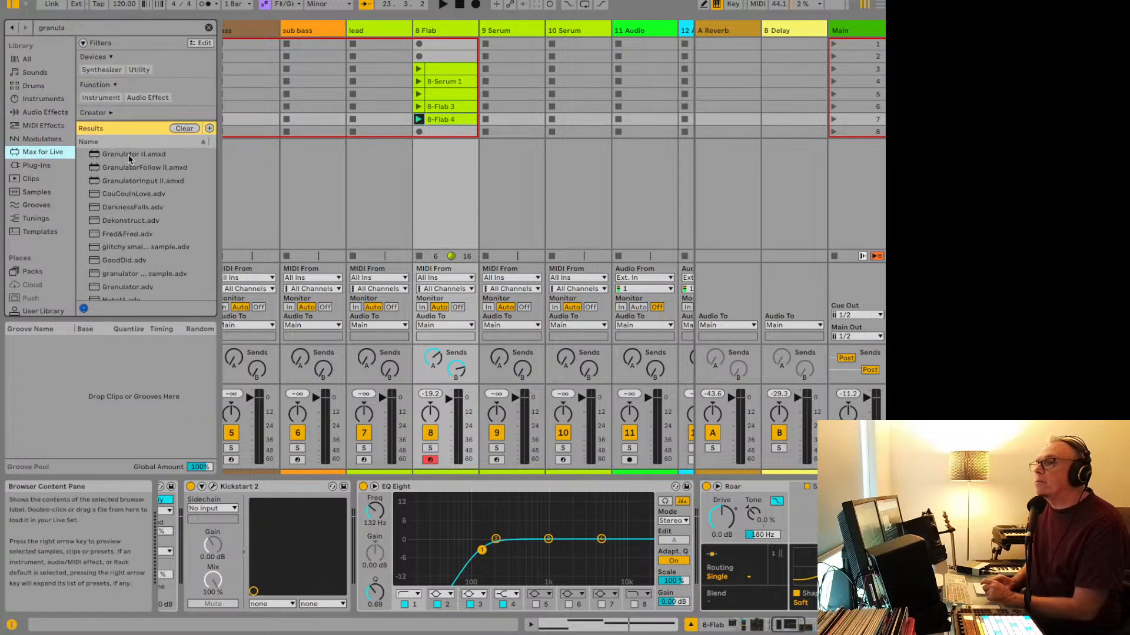
pyautogui.scroll(-5, 133, 158)
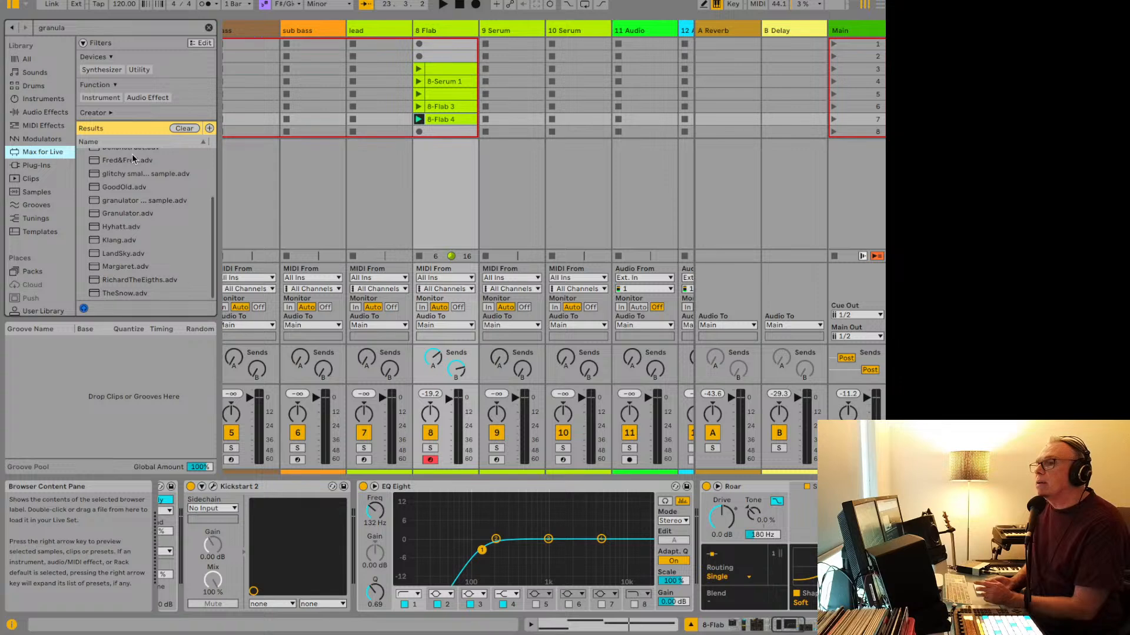
pyautogui.scroll(5, 133, 158)
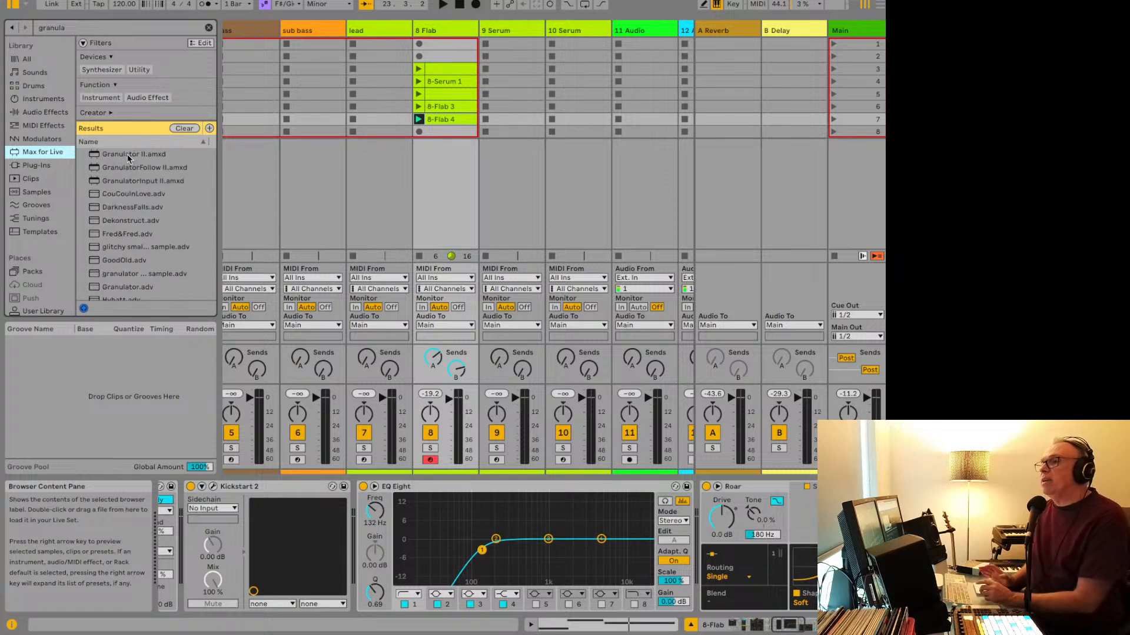
# Step: Switch to the web browser and open Ableton's Packs page in a new tab
pyautogui.press('super+Tab')
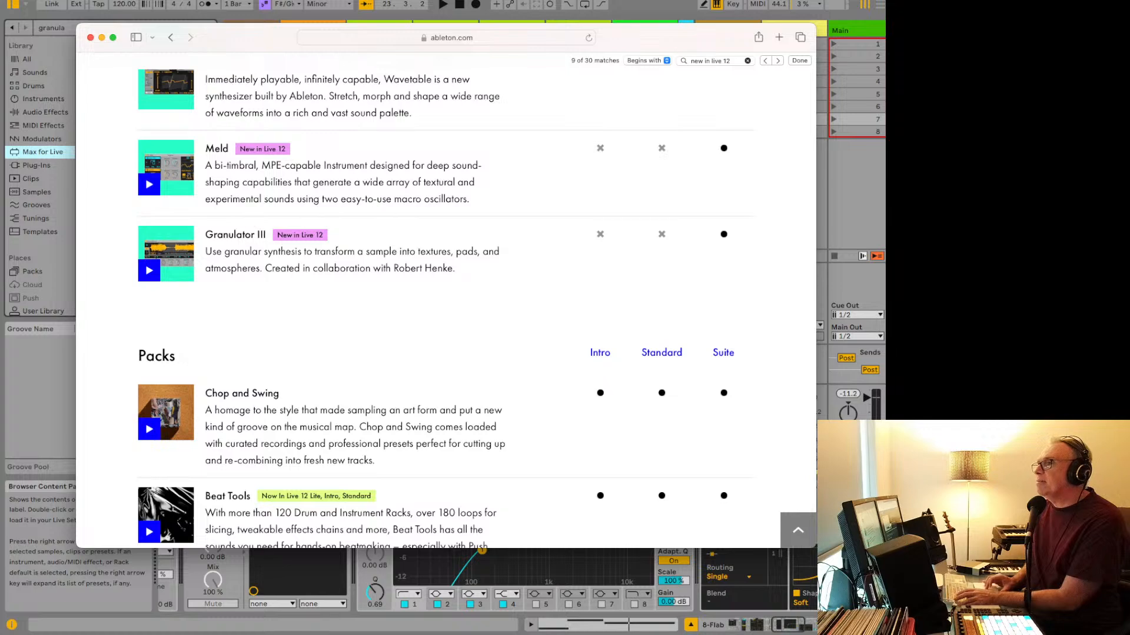
pyautogui.scroll(20, 496, 251)
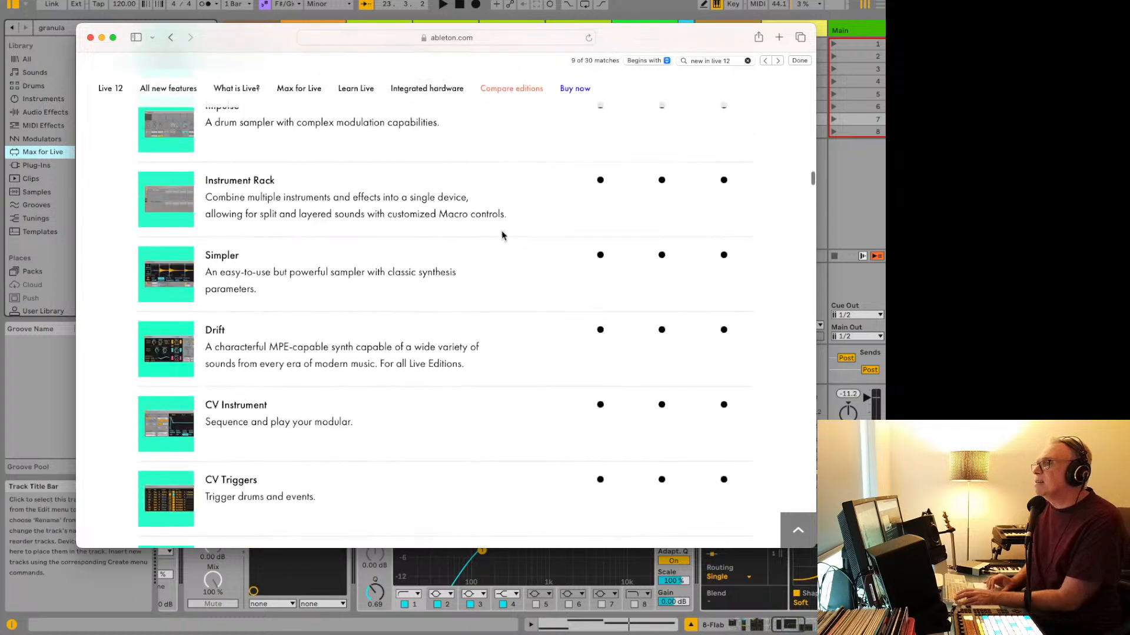
pyautogui.scroll(10, 528, 156)
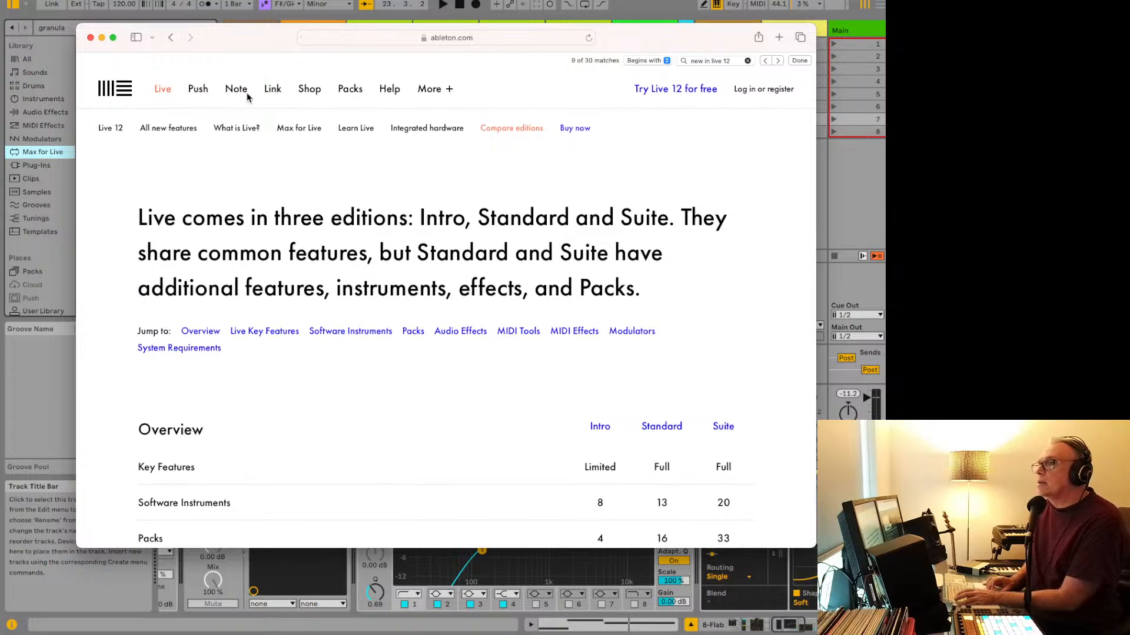
pyautogui.rightClick(355, 93)
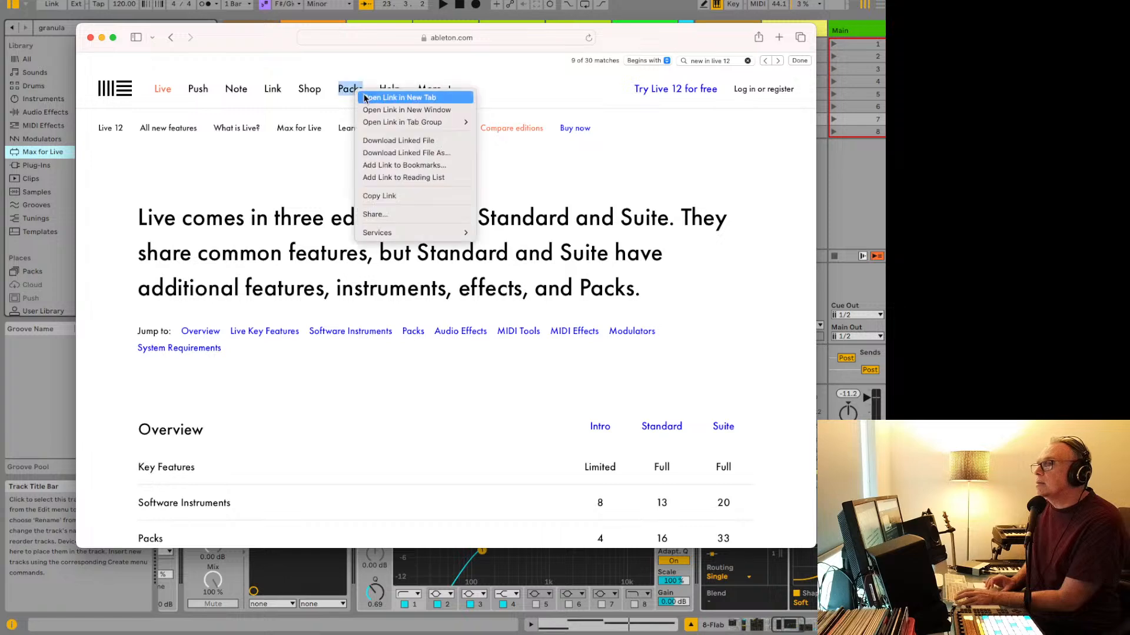
pyautogui.click(382, 97)
pyautogui.click(517, 58)
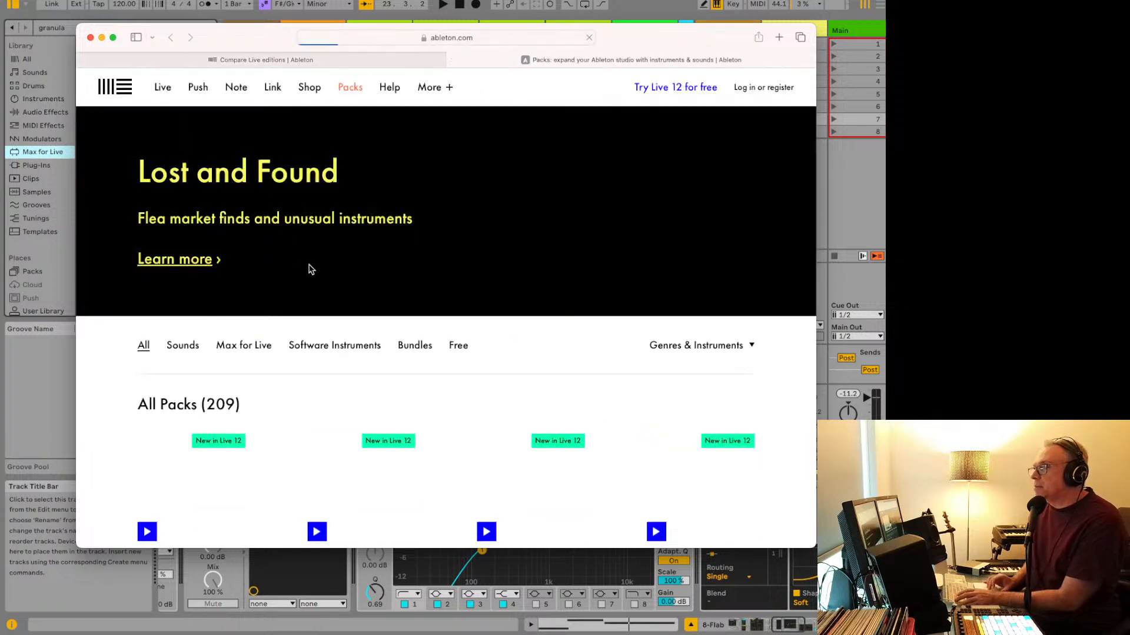
# Step: Open the Granulator III pack page, review its description and download details, and return to Live
pyautogui.scroll(-5, 309, 268)
pyautogui.scroll(-3, 309, 267)
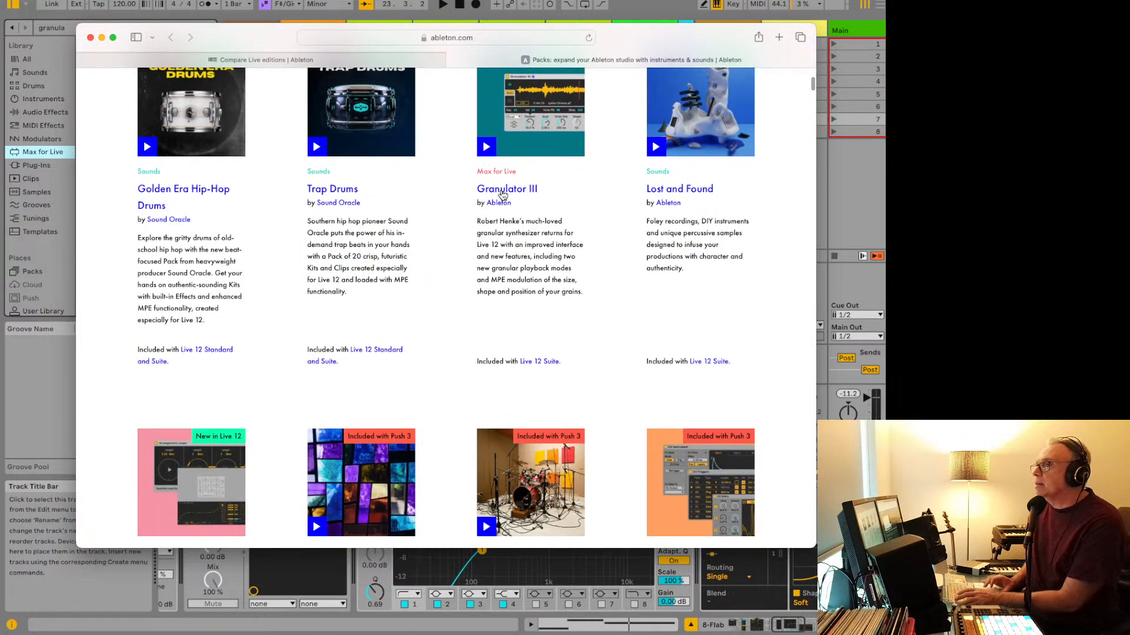
pyautogui.scroll(-3, 511, 318)
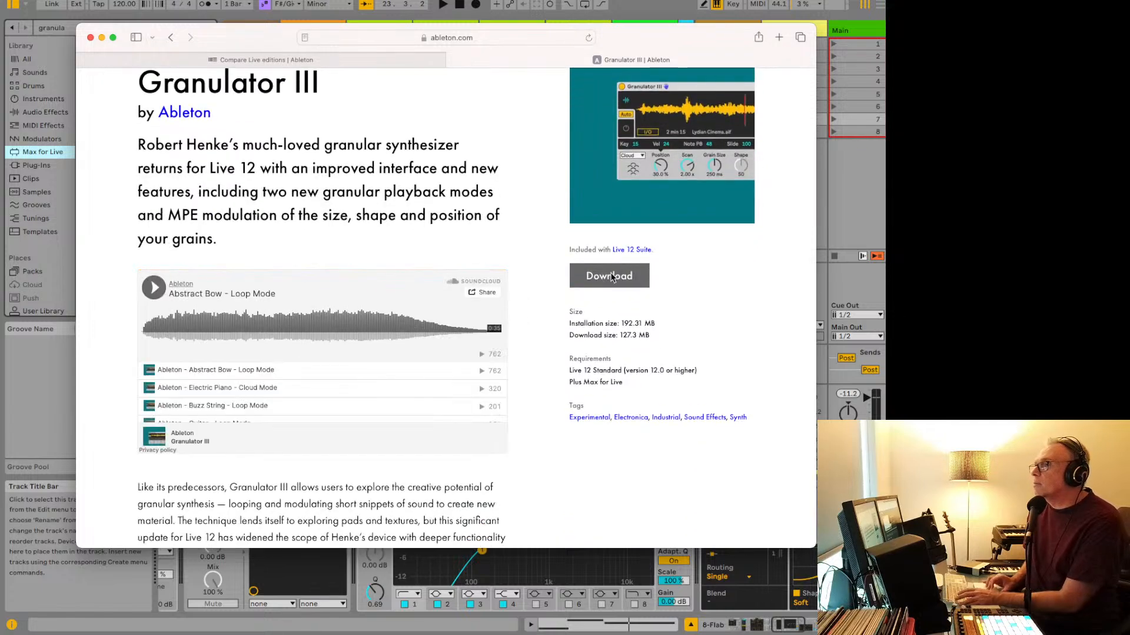
pyautogui.scroll(3, 516, 267)
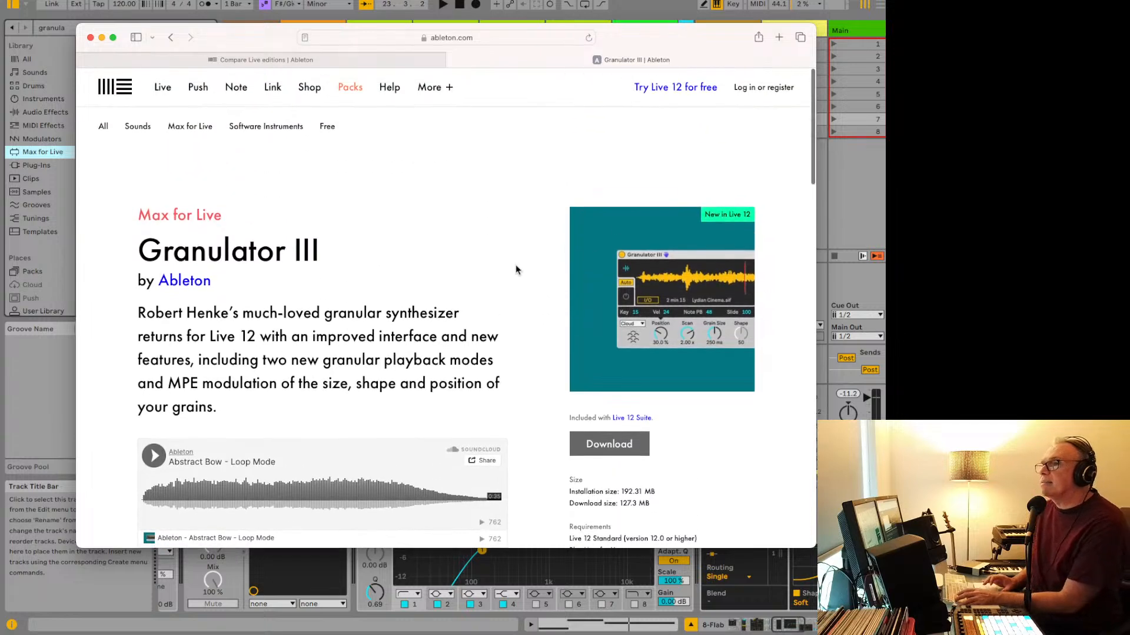
pyautogui.press('super+Tab')
pyautogui.press('super+Tab')
pyautogui.press('super+Tab')
pyautogui.press('super+Tab')
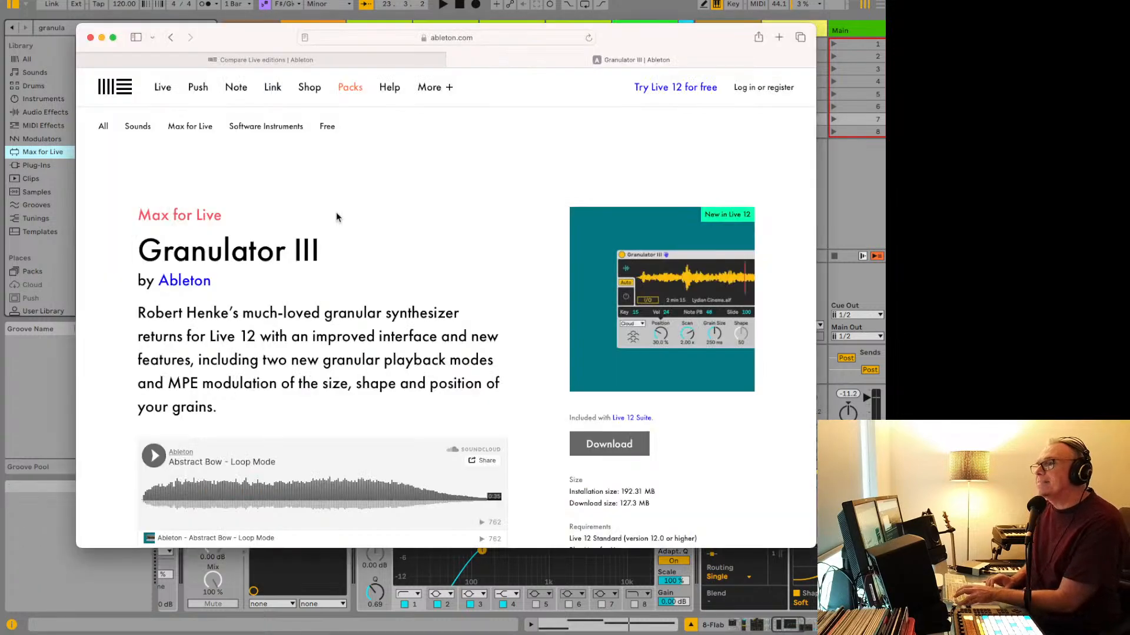
pyautogui.press('super+Tab')
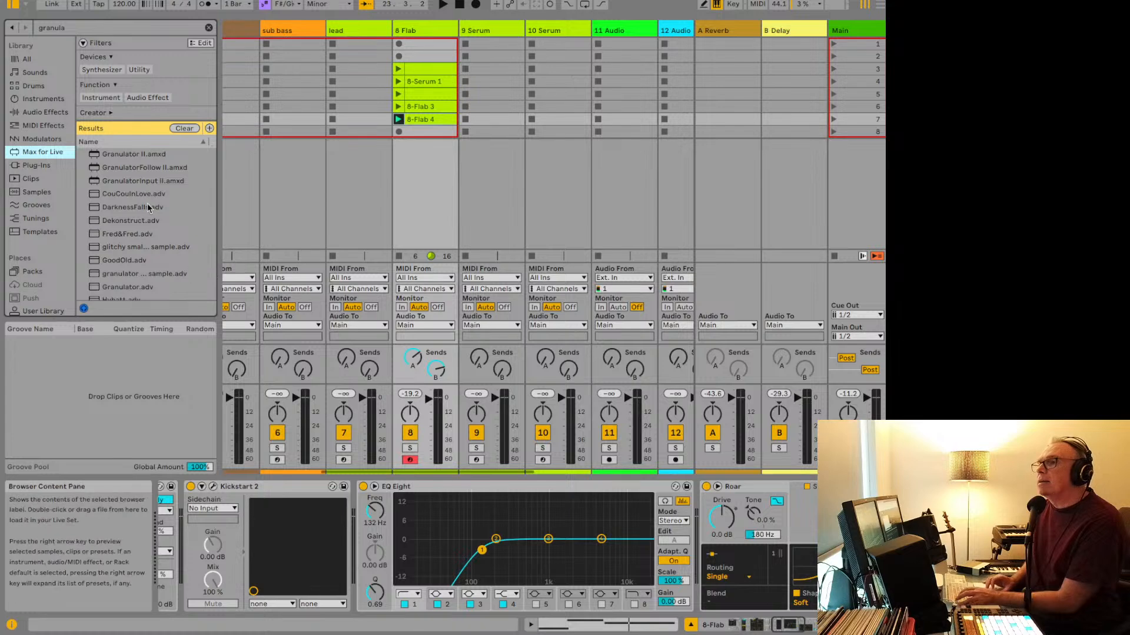
# Step: Try loading the Dekonstruct Granulator preset on the Flab track and undo it
pyautogui.click(133, 155)
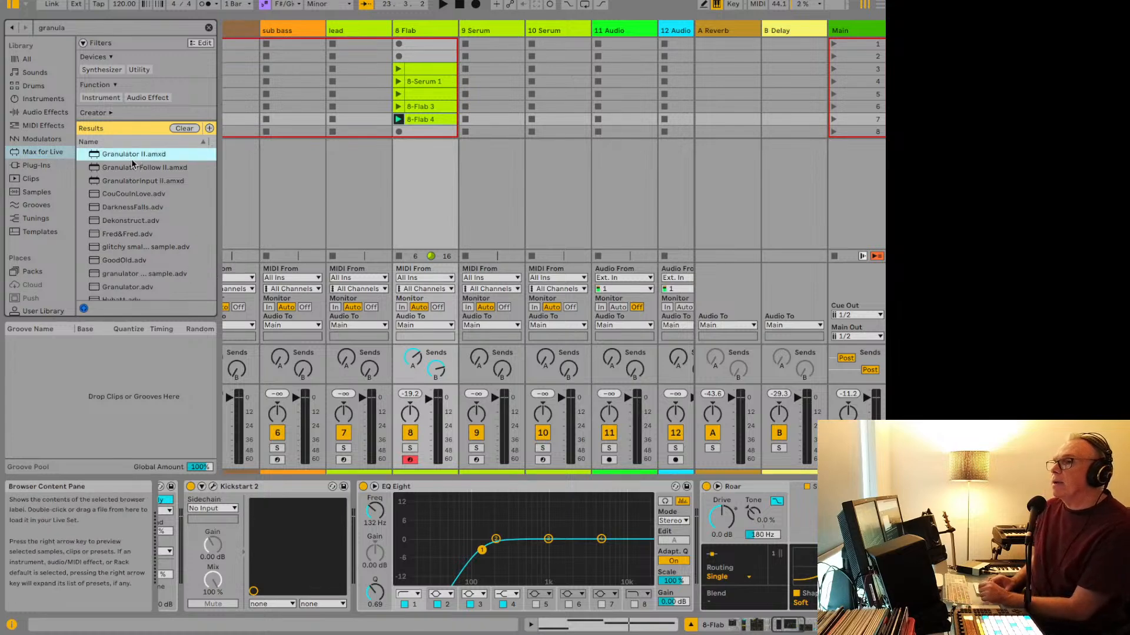
pyautogui.scroll(-2, 120, 188)
pyautogui.click(121, 192)
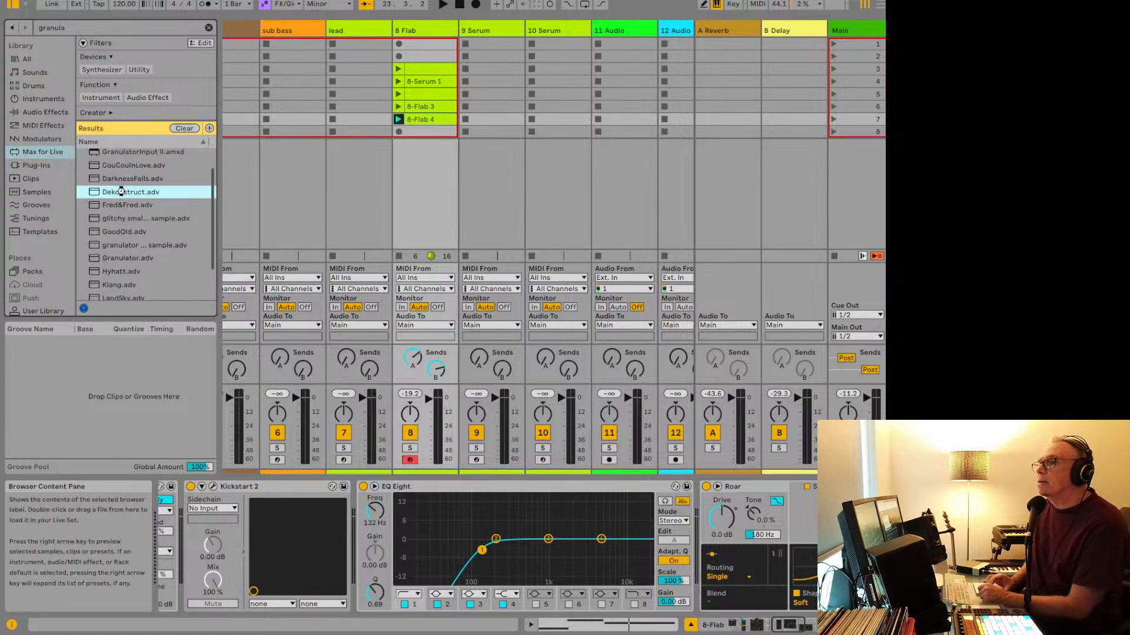
pyautogui.doubleClick(121, 191)
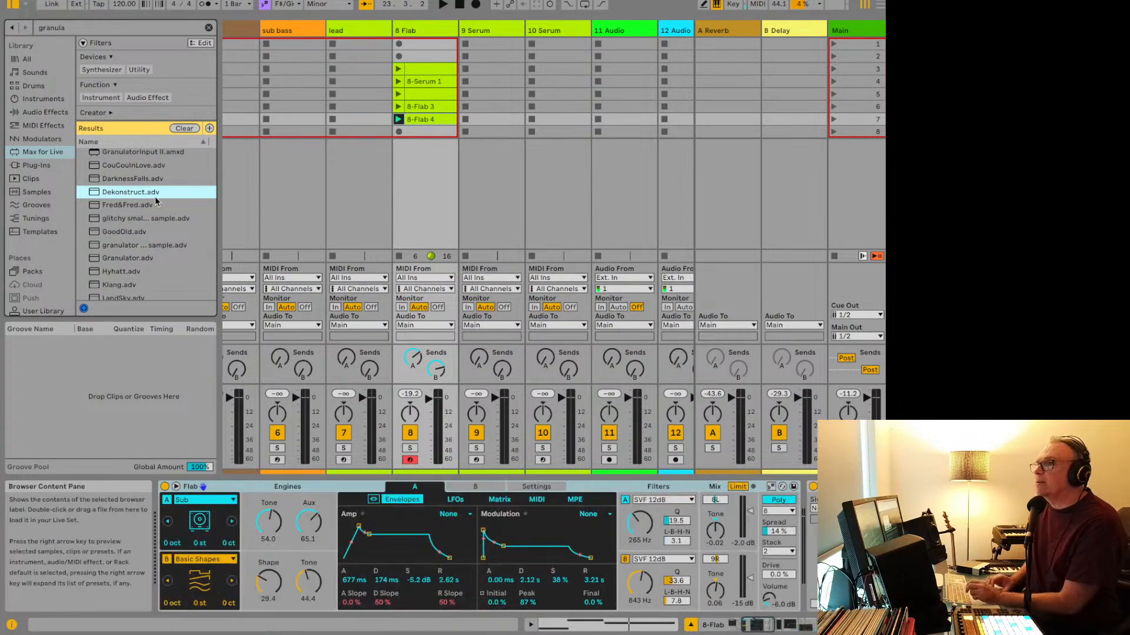
pyautogui.hotkey('ctrl', 'z')
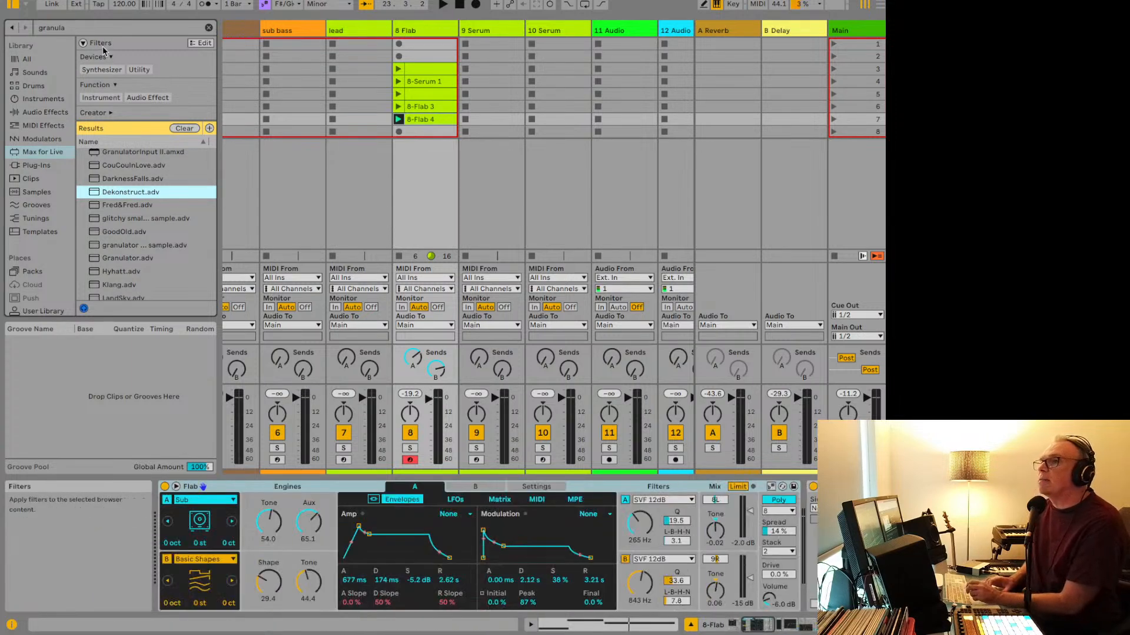
# Step: Check the Instruments and Modulators categories, and load Granulator II from the Max for Live results onto the Flab track
pyautogui.scroll(-1, 43, 86)
pyautogui.click(43, 88)
pyautogui.click(40, 129)
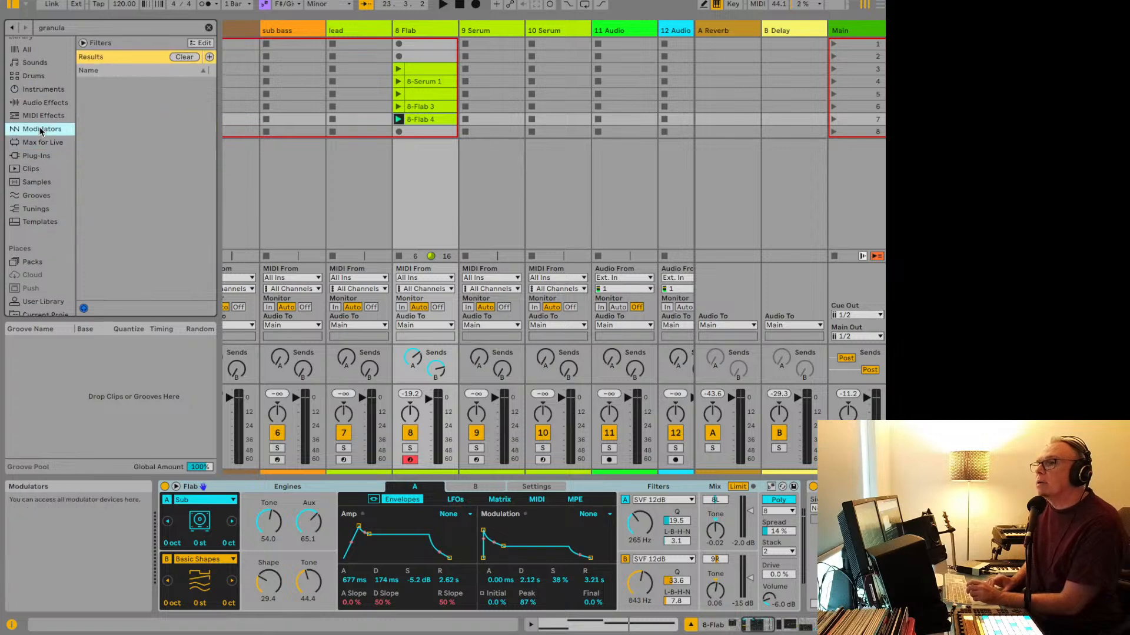
pyautogui.click(39, 142)
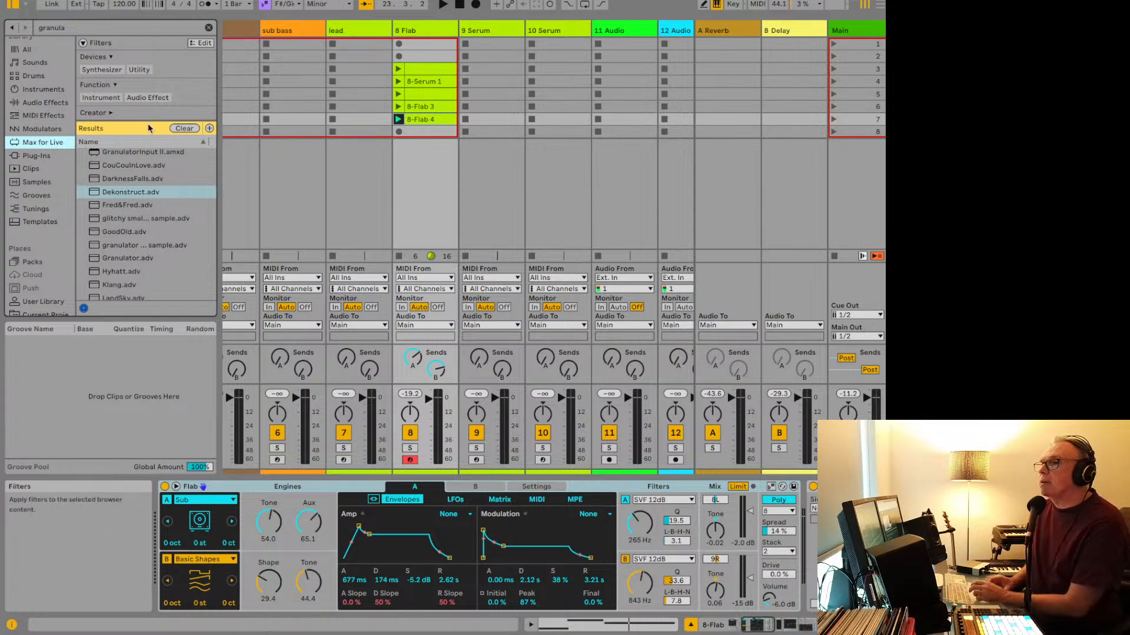
pyautogui.scroll(2, 126, 190)
pyautogui.doubleClick(132, 155)
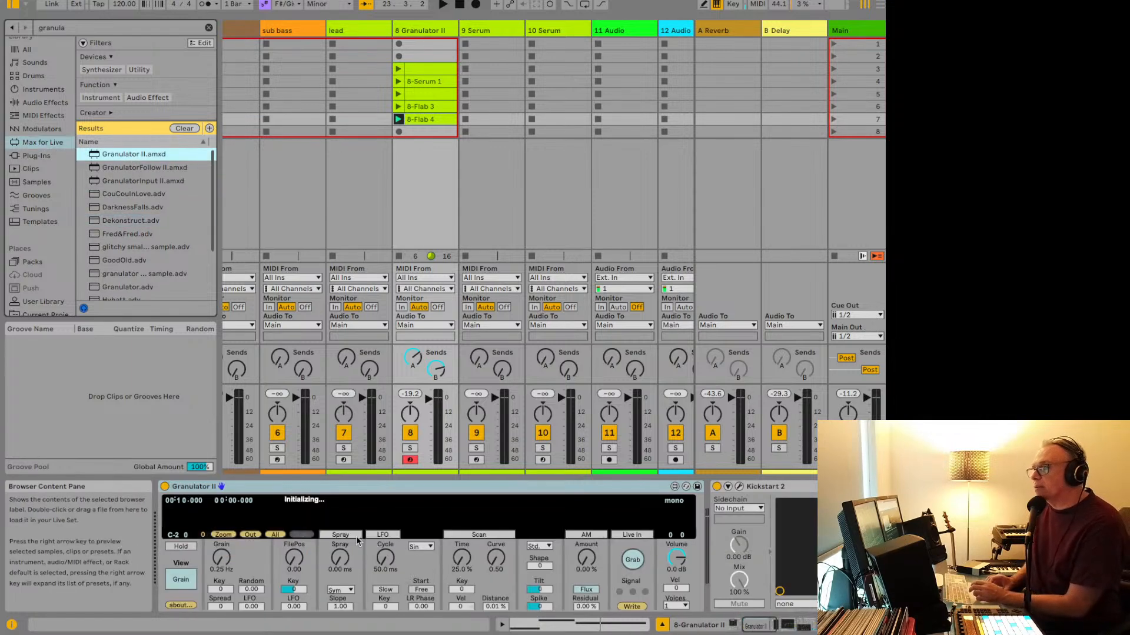
# Step: Move Granulator II's grain position in the live-input display to a file position of about 50.19
pyautogui.hscroll(3, 336, 562)
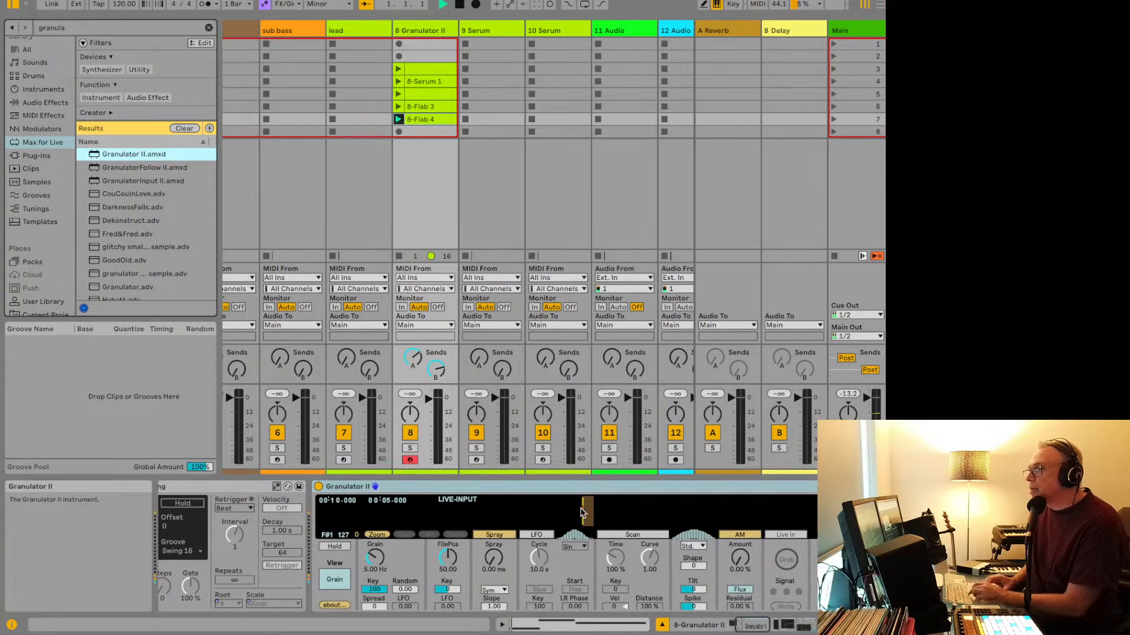
pyautogui.click(599, 506)
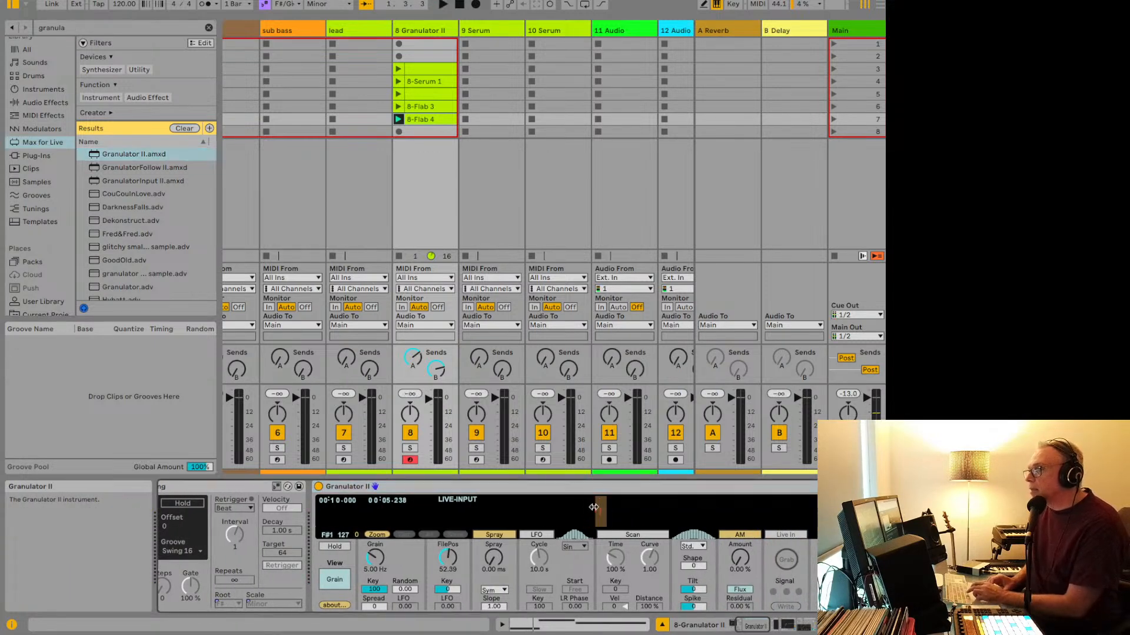
pyautogui.moveTo(593, 507); pyautogui.dragTo(587, 507)
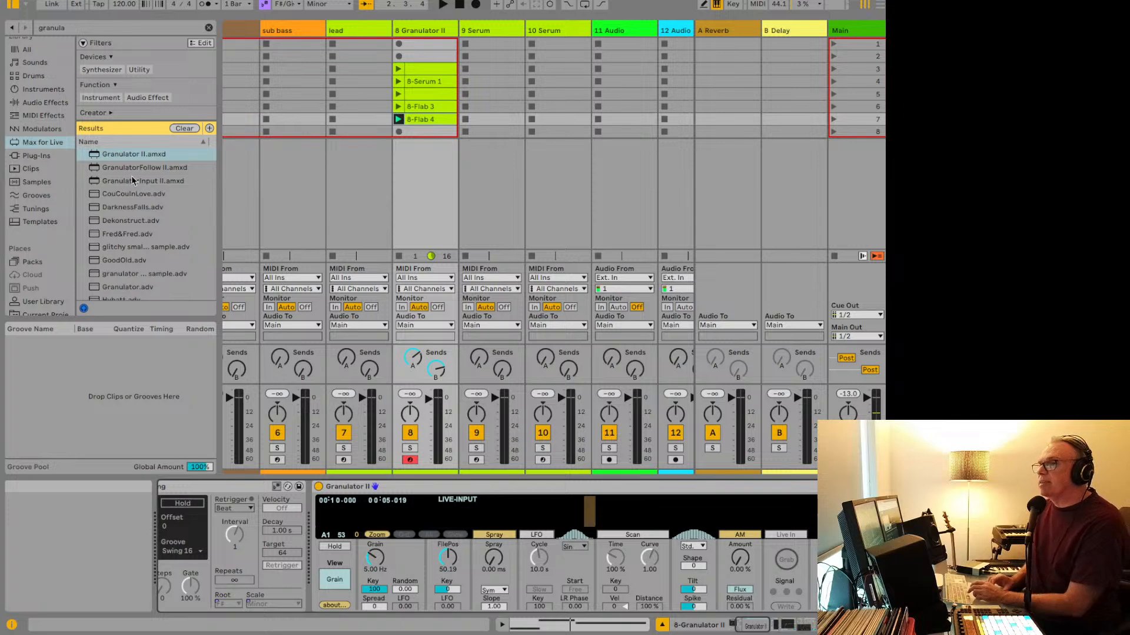
# Step: Find Granulator III among the available Packs in Live's browser and install it
pyautogui.scroll(-5, 132, 176)
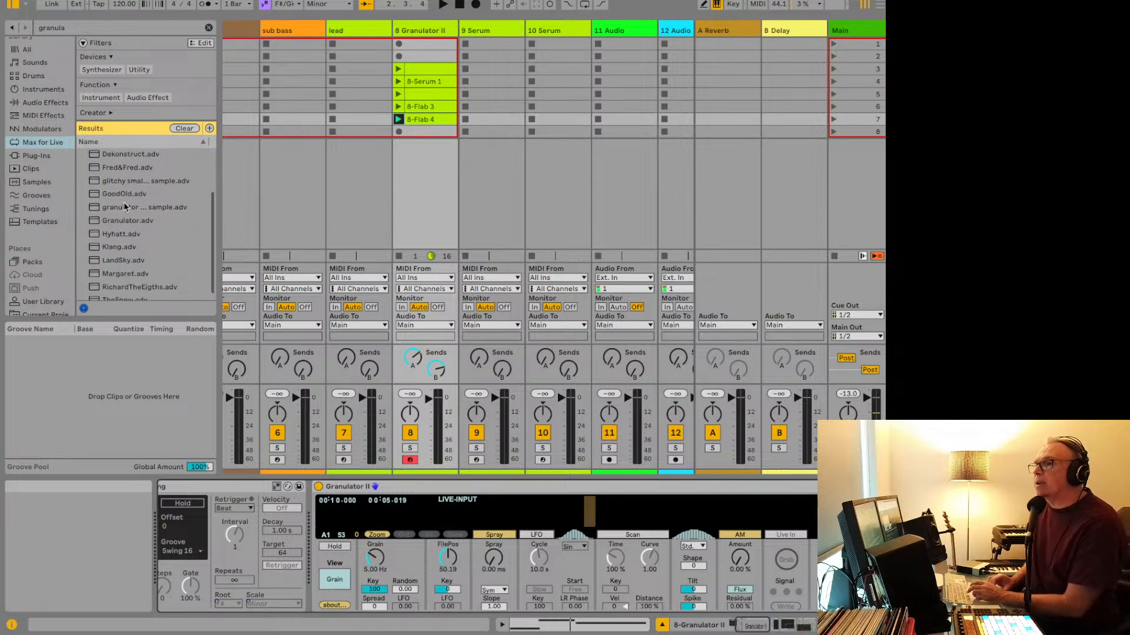
pyautogui.scroll(-1, 125, 212)
pyautogui.scroll(5, 112, 219)
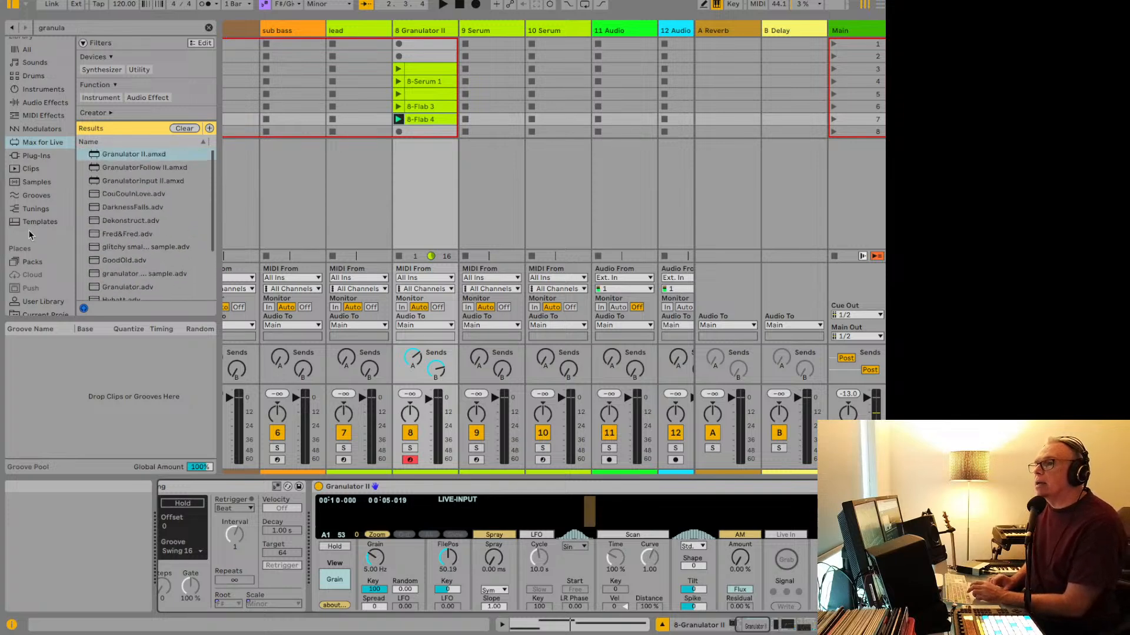
pyautogui.click(35, 262)
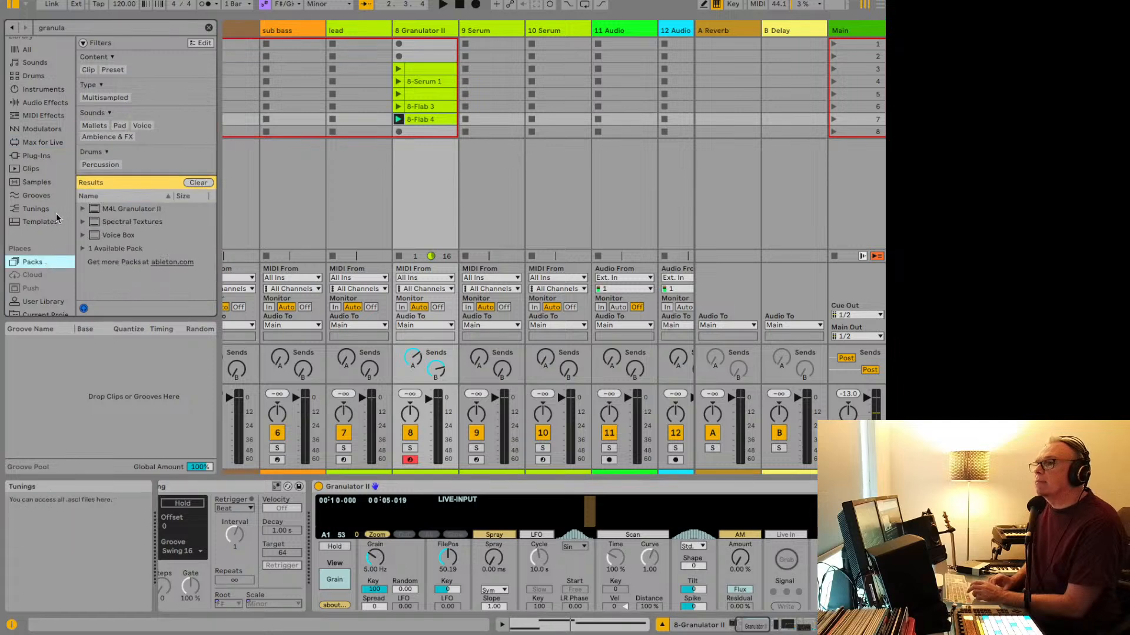
pyautogui.click(83, 248)
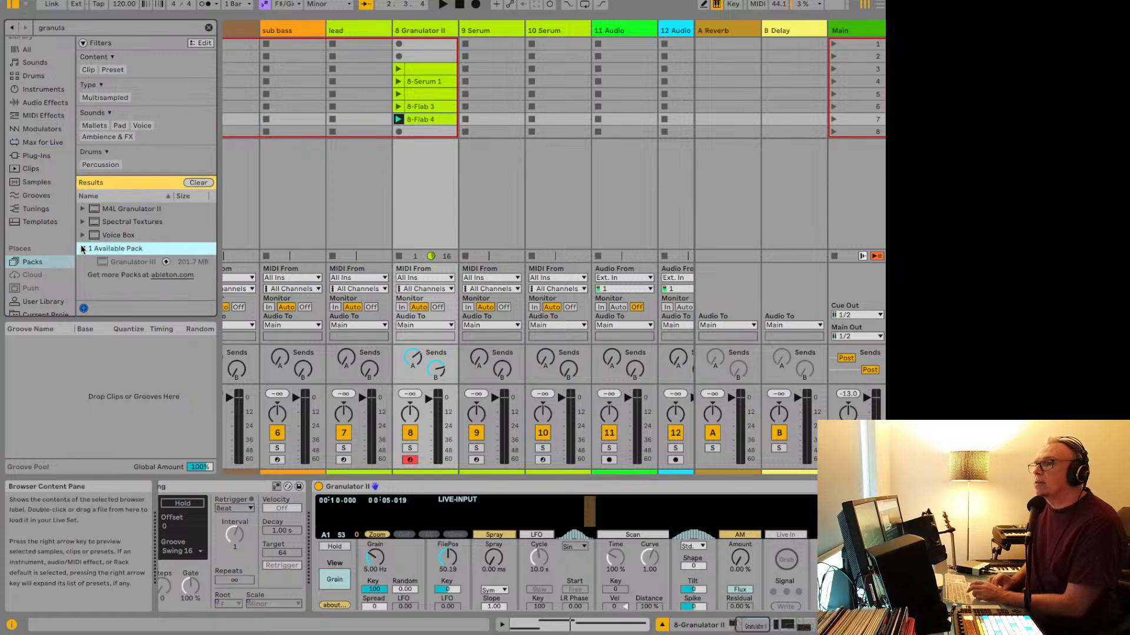
pyautogui.click(166, 263)
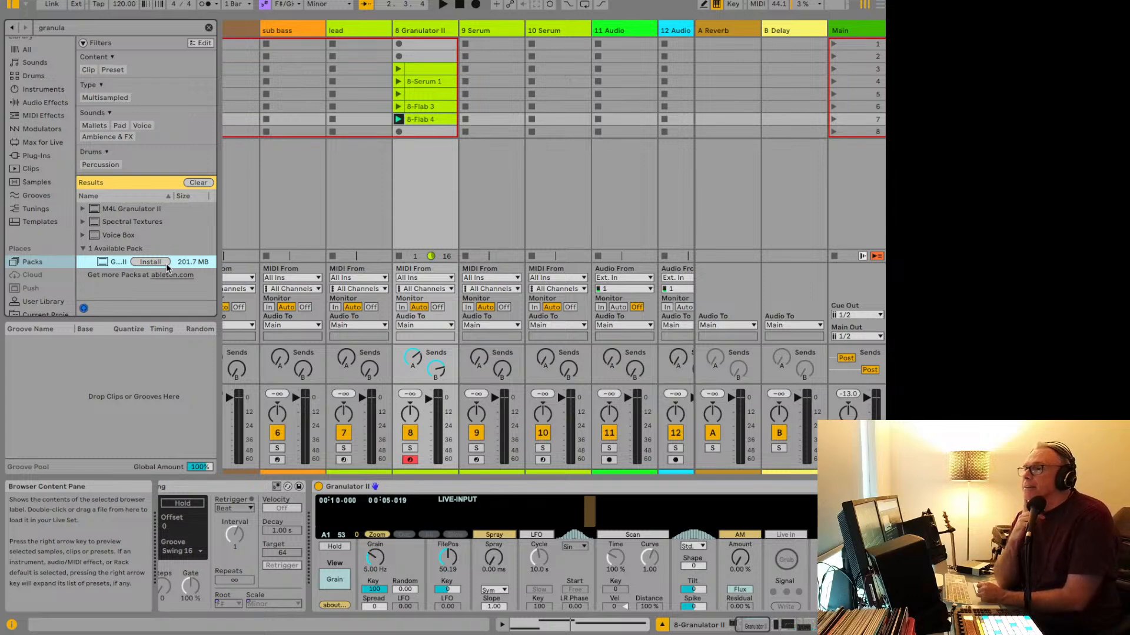
pyautogui.click(165, 264)
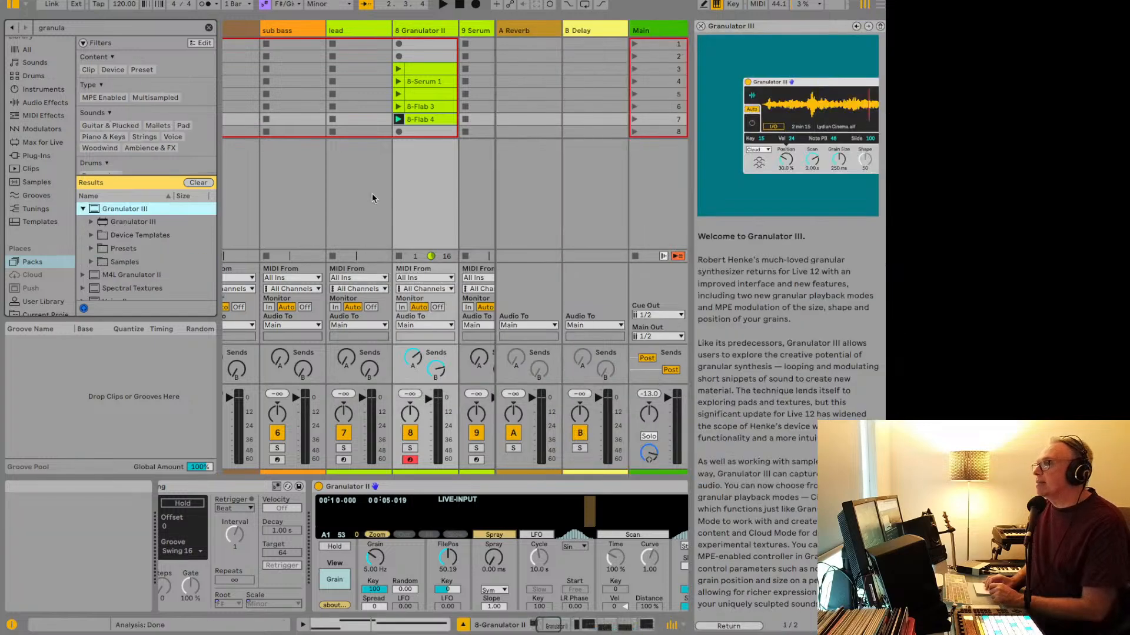
# Step: Load the Granulator III instrument from the installed pack onto track 9 in place of Serum
pyautogui.hscroll(5, 434, 197)
pyautogui.hscroll(3, 434, 192)
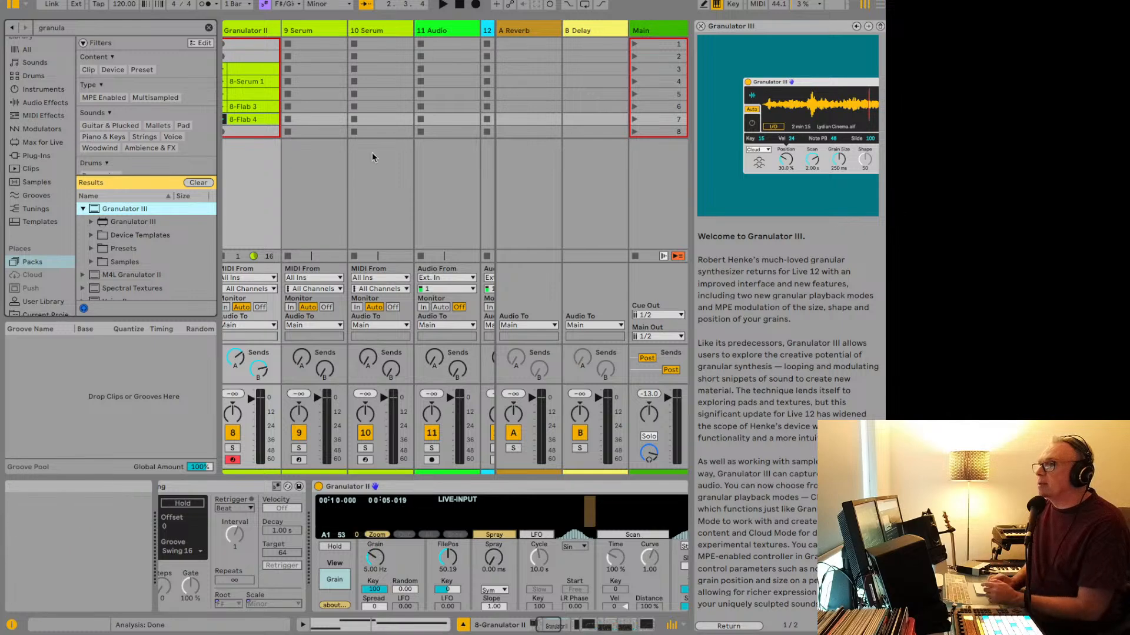
pyautogui.click(312, 28)
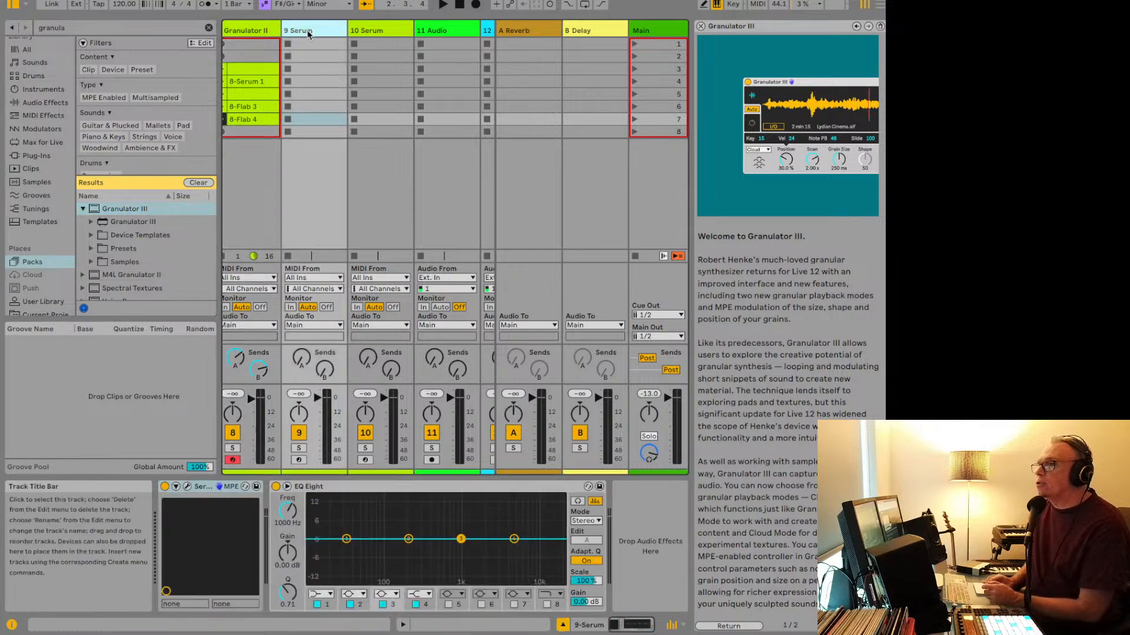
pyautogui.moveTo(140, 222); pyautogui.dragTo(147, 224)
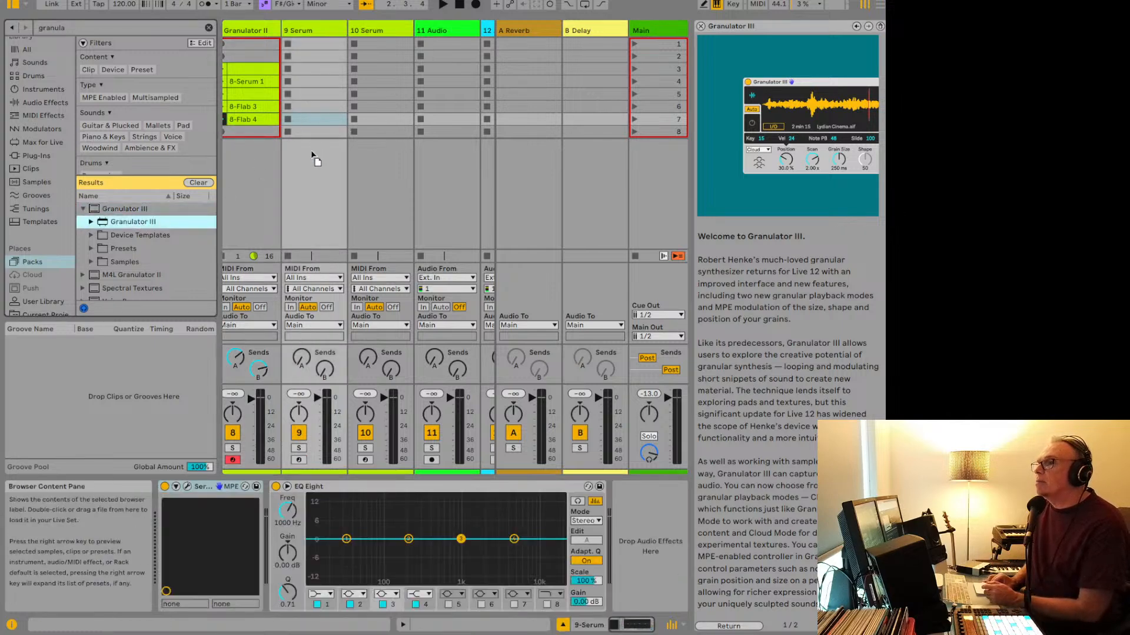
pyautogui.moveTo(311, 157); pyautogui.dragTo(311, 155)
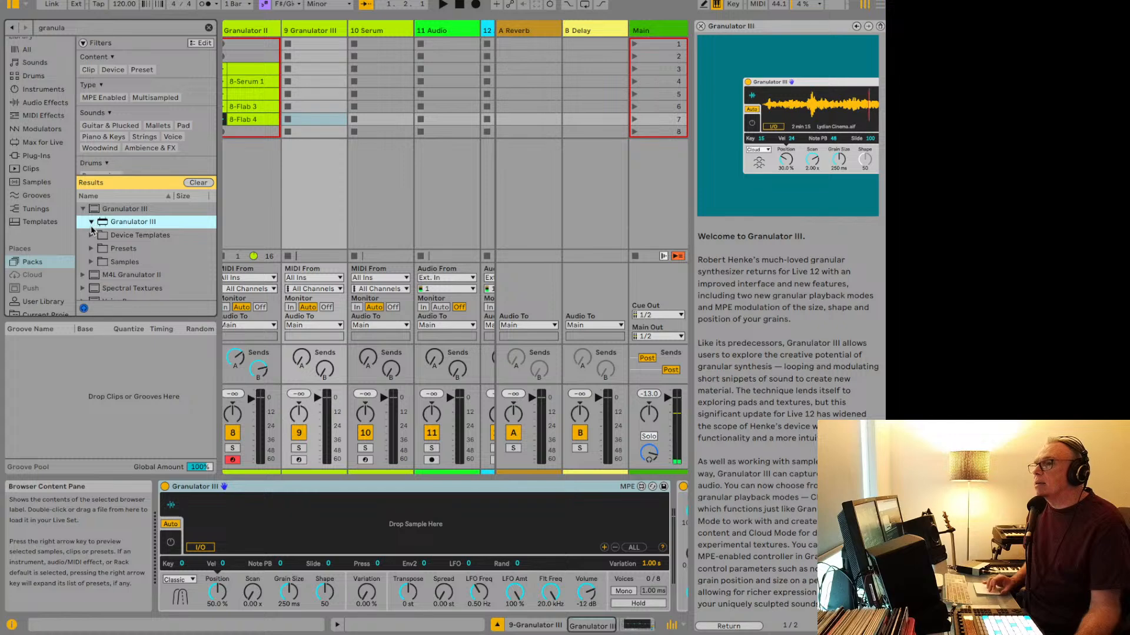
# Step: Clear the browser search and expand the Granulator III pack's Presets folder to examine its categories
pyautogui.click(201, 27)
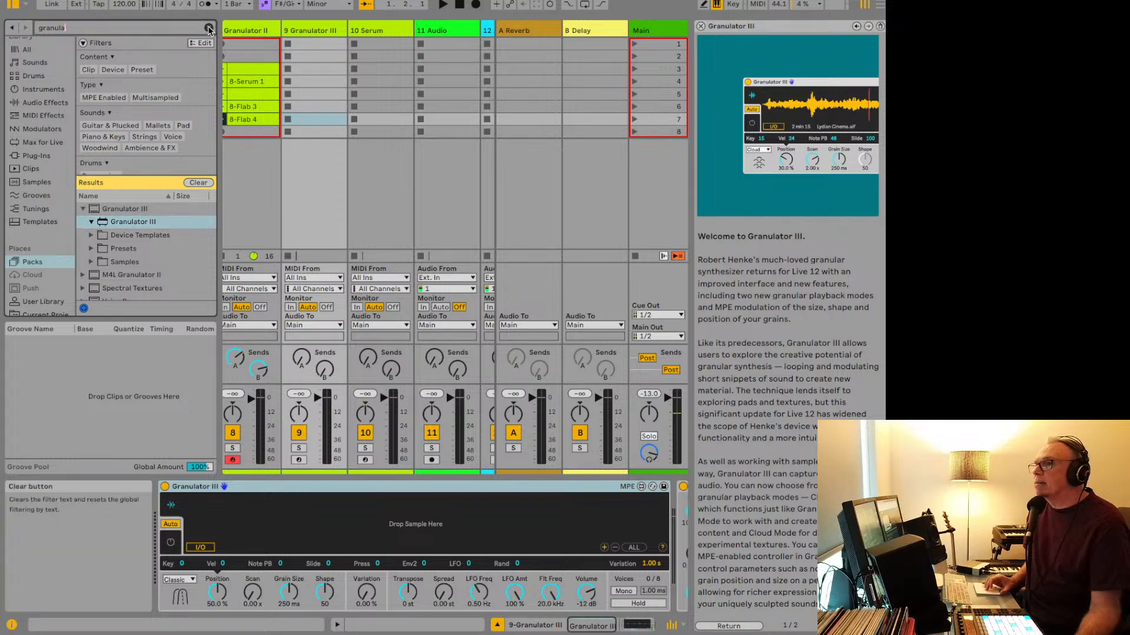
pyautogui.click(209, 29)
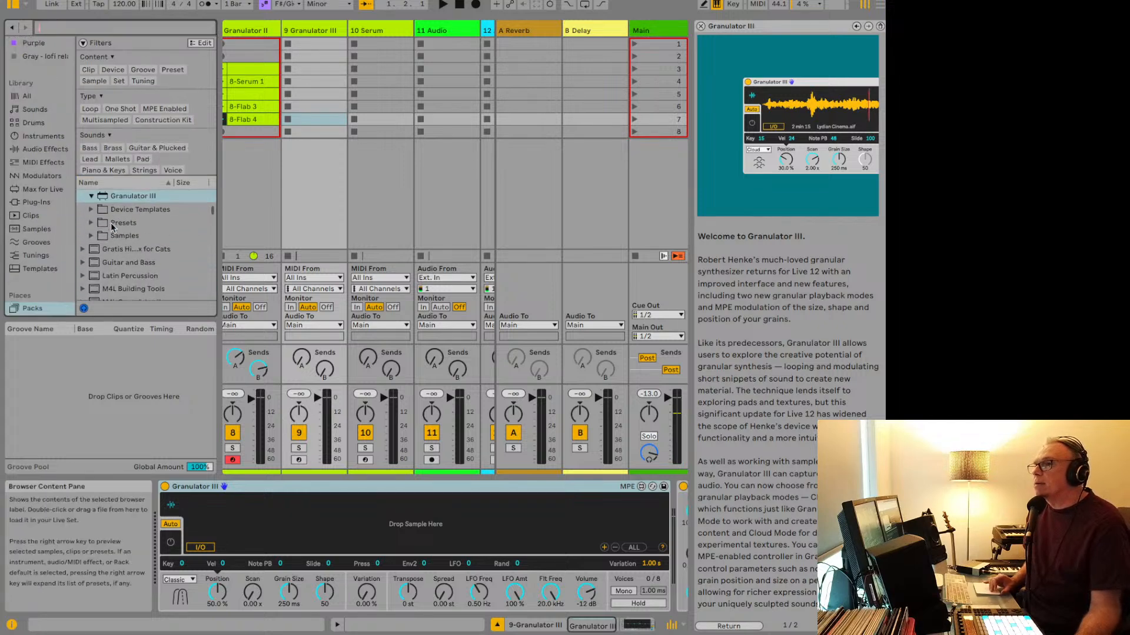
pyautogui.click(92, 231)
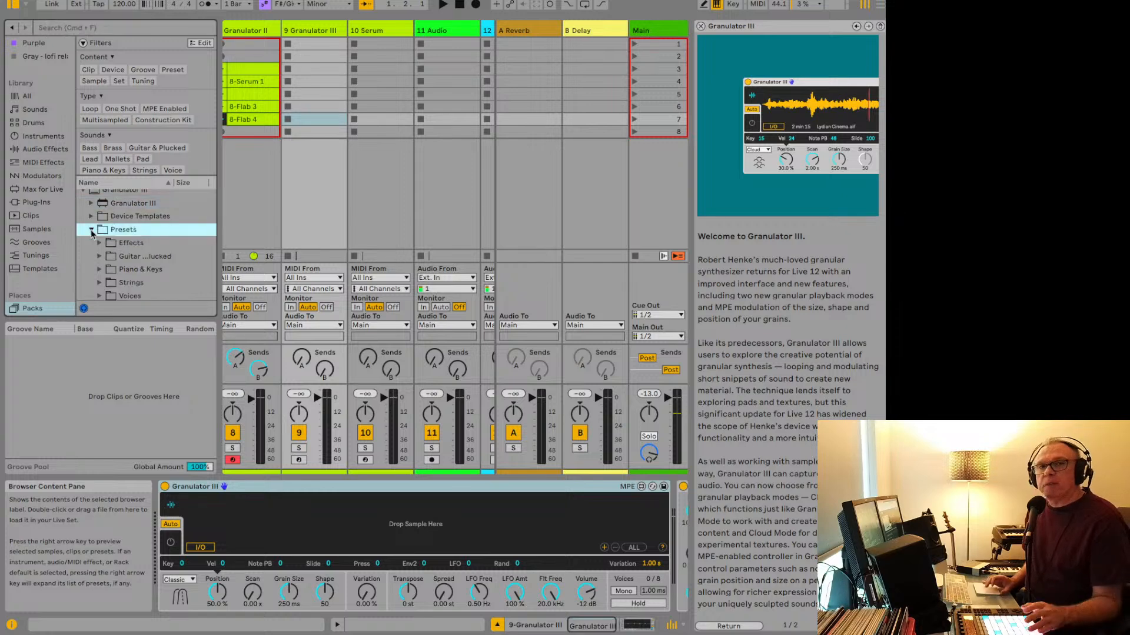
pyautogui.scroll(-4, 125, 264)
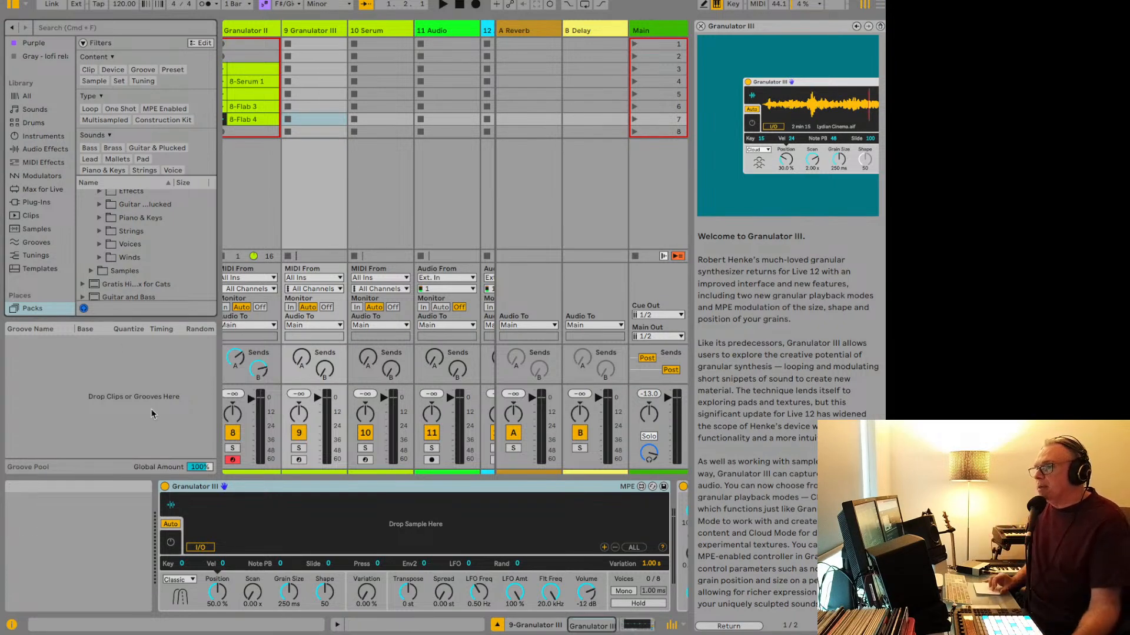
# Step: Load the Cello Press preset from Granulator III's Strings folder onto track 9 and arm the track for recording
pyautogui.click(171, 542)
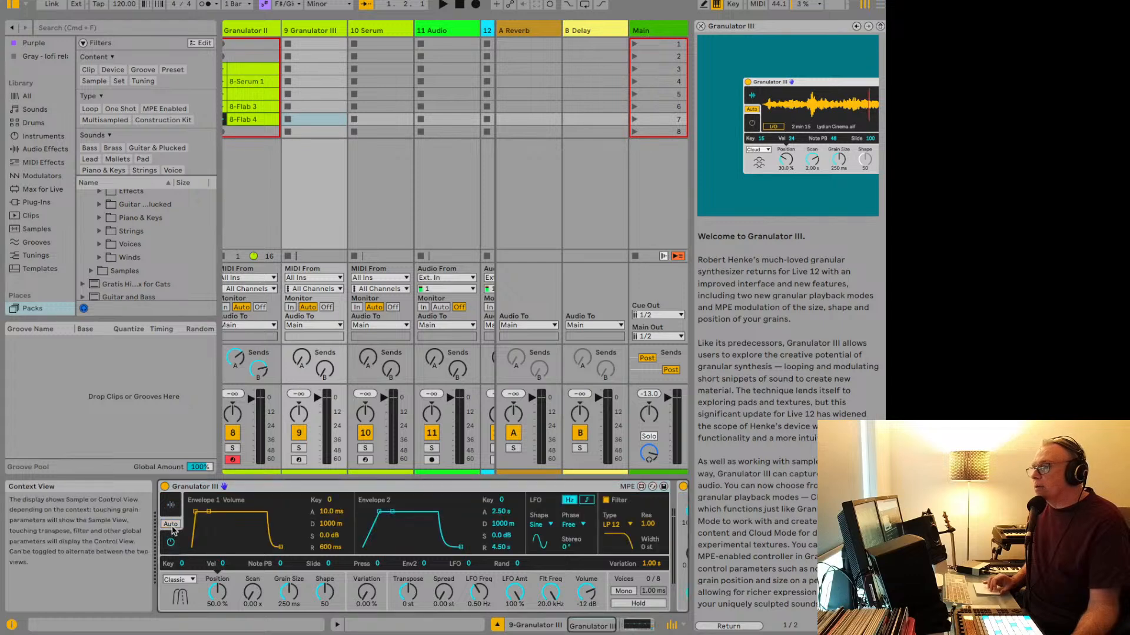
pyautogui.click(171, 507)
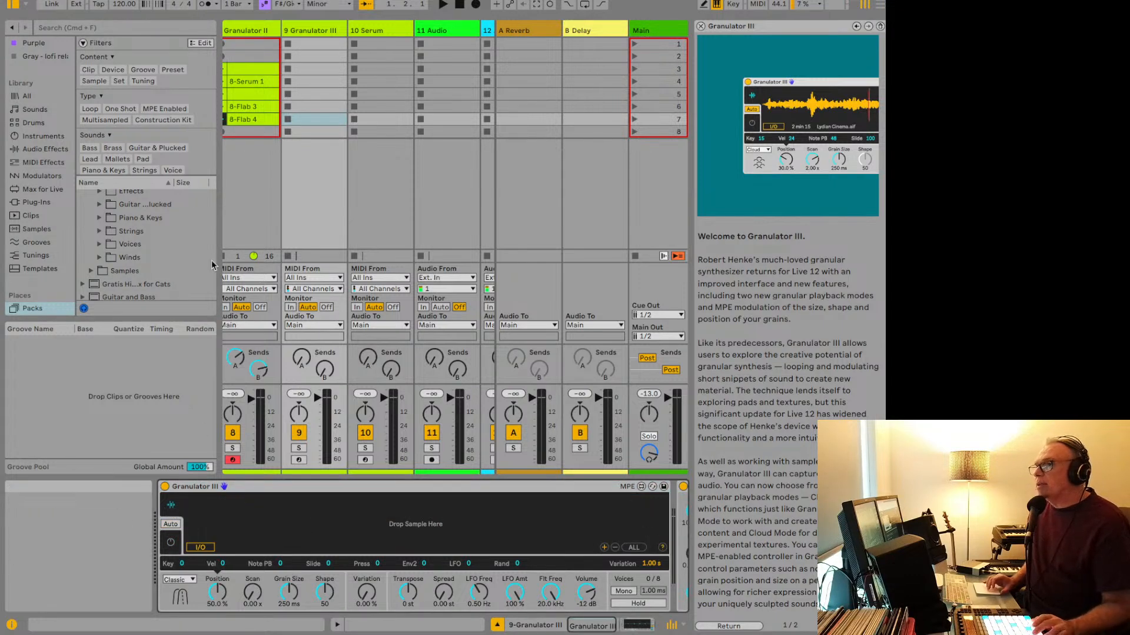
pyautogui.scroll(1, 166, 233)
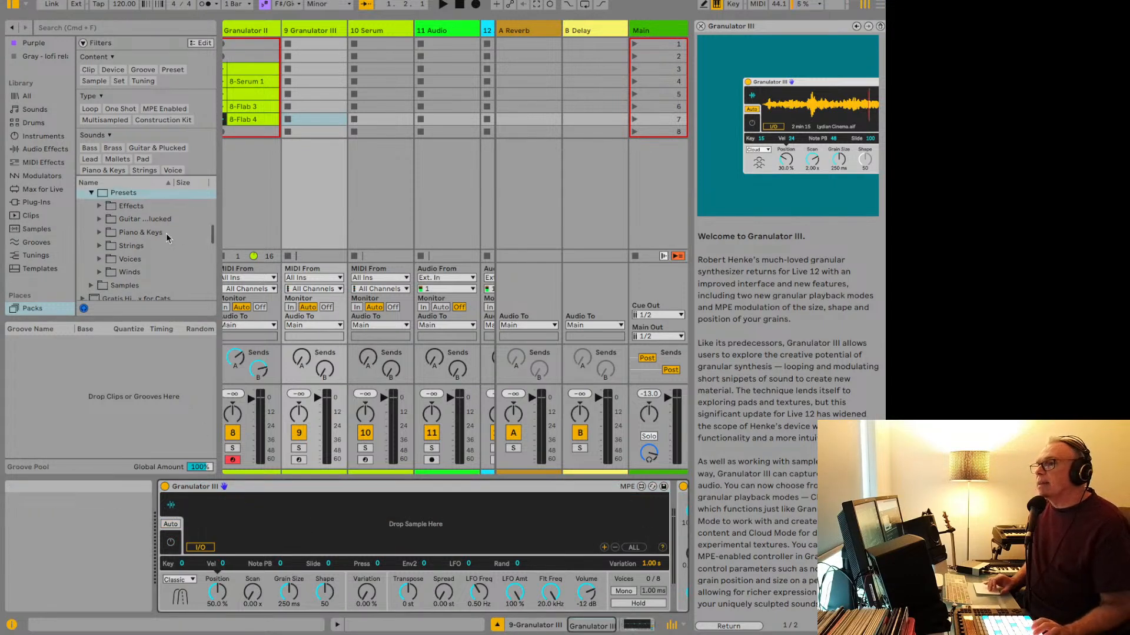
pyautogui.click(99, 246)
pyautogui.doubleClick(141, 272)
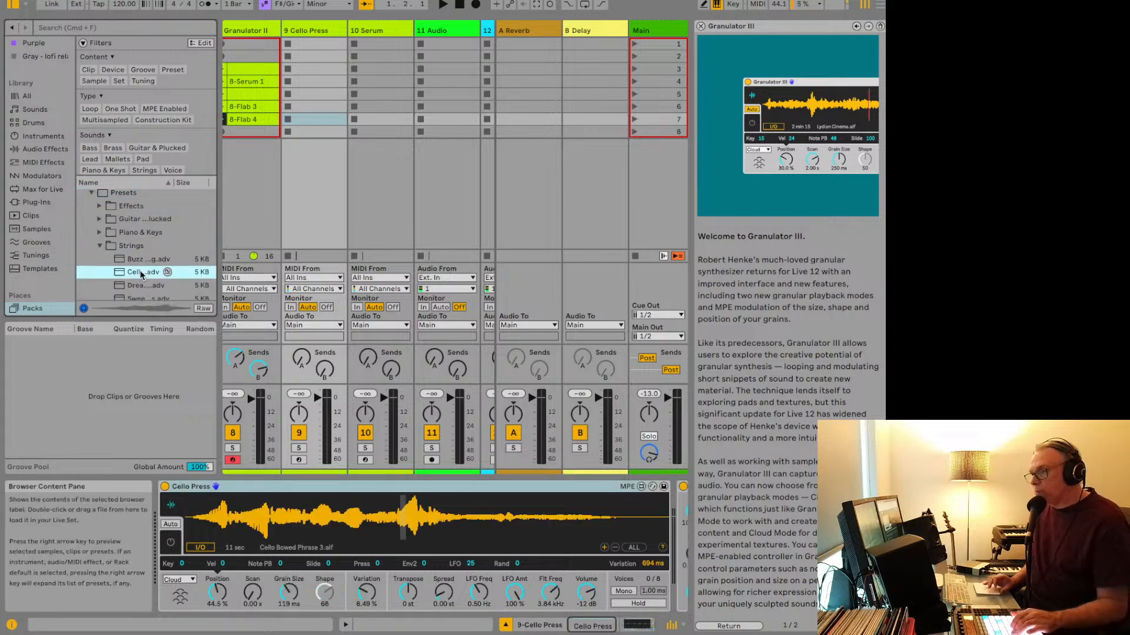
pyautogui.click(296, 462)
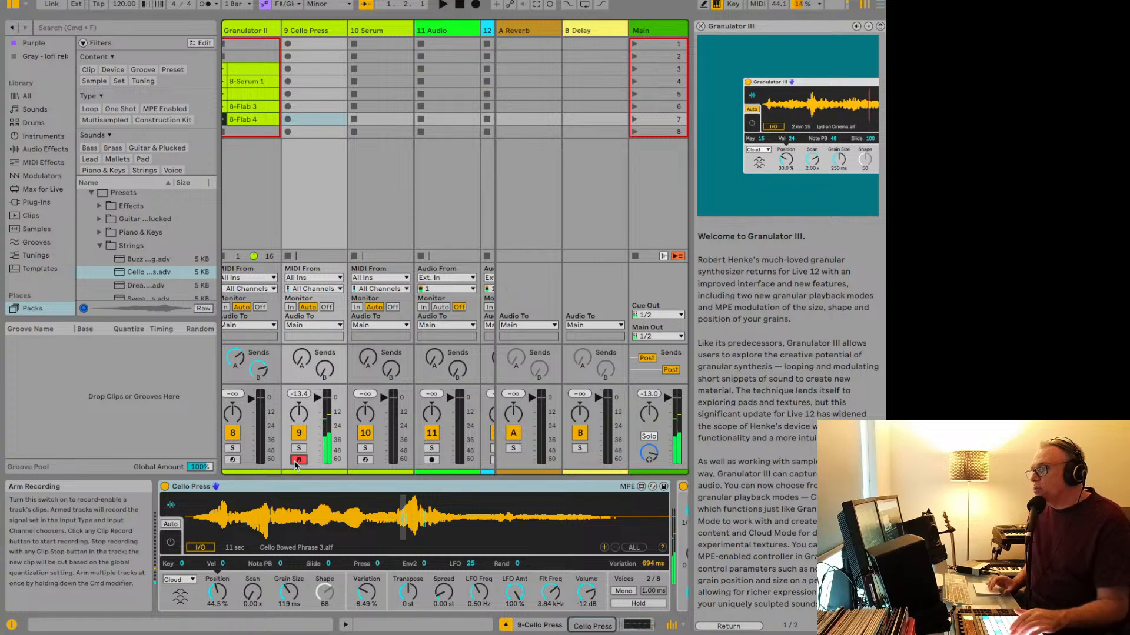
pyautogui.click(172, 544)
pyautogui.click(171, 505)
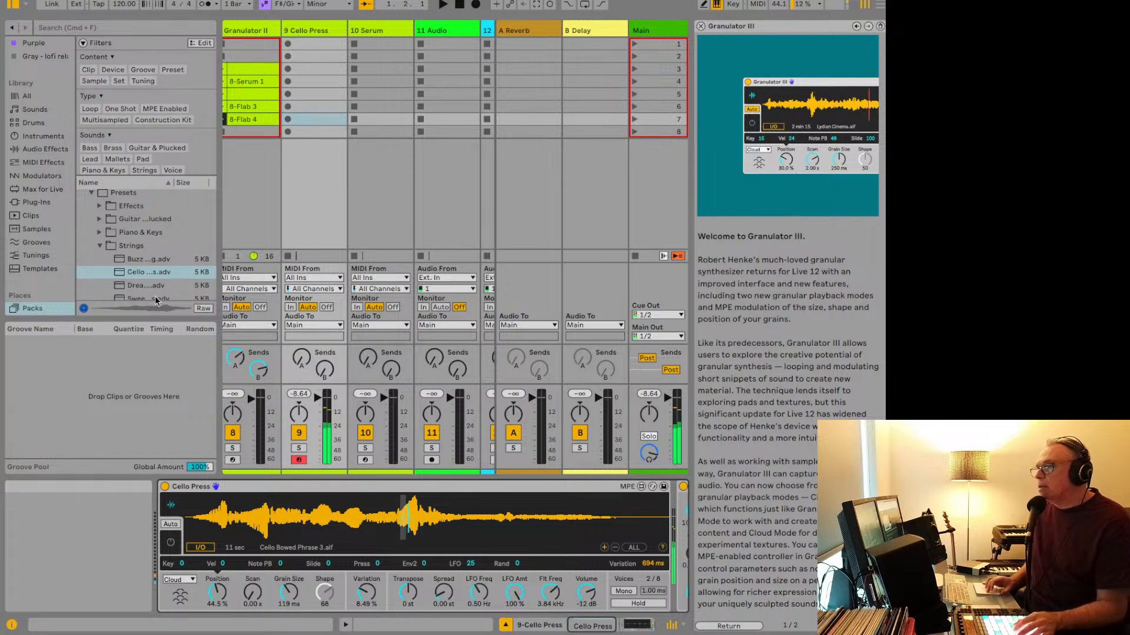
# Step: Load the Sweepy Strings preset onto track 9 and move its grain position to 37.2 %
pyautogui.scroll(-2, 142, 289)
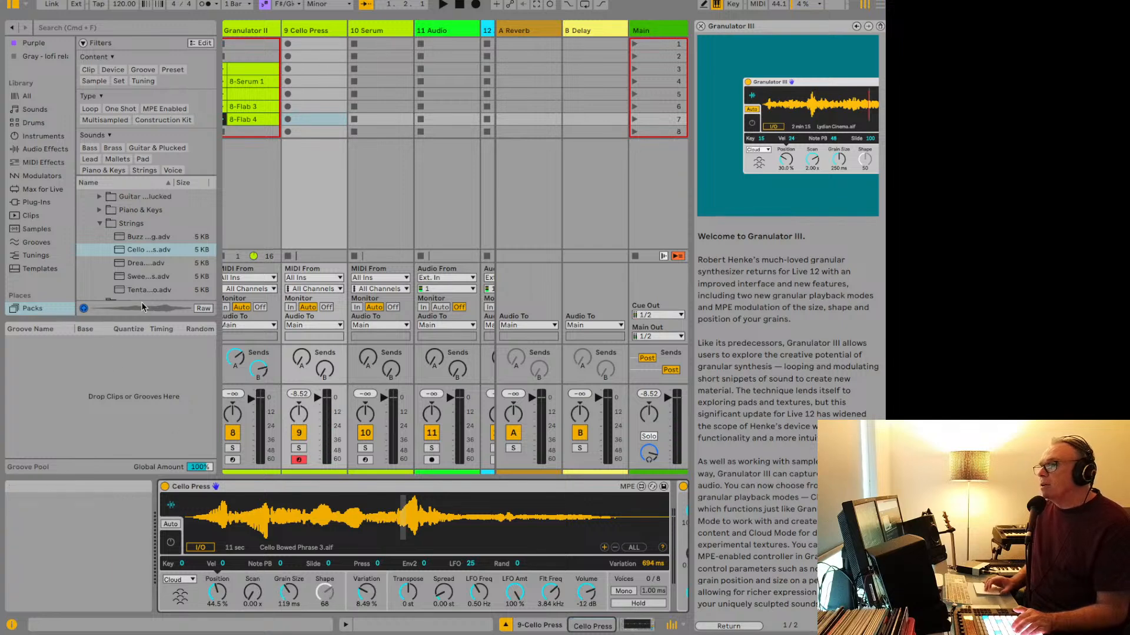
pyautogui.doubleClick(148, 277)
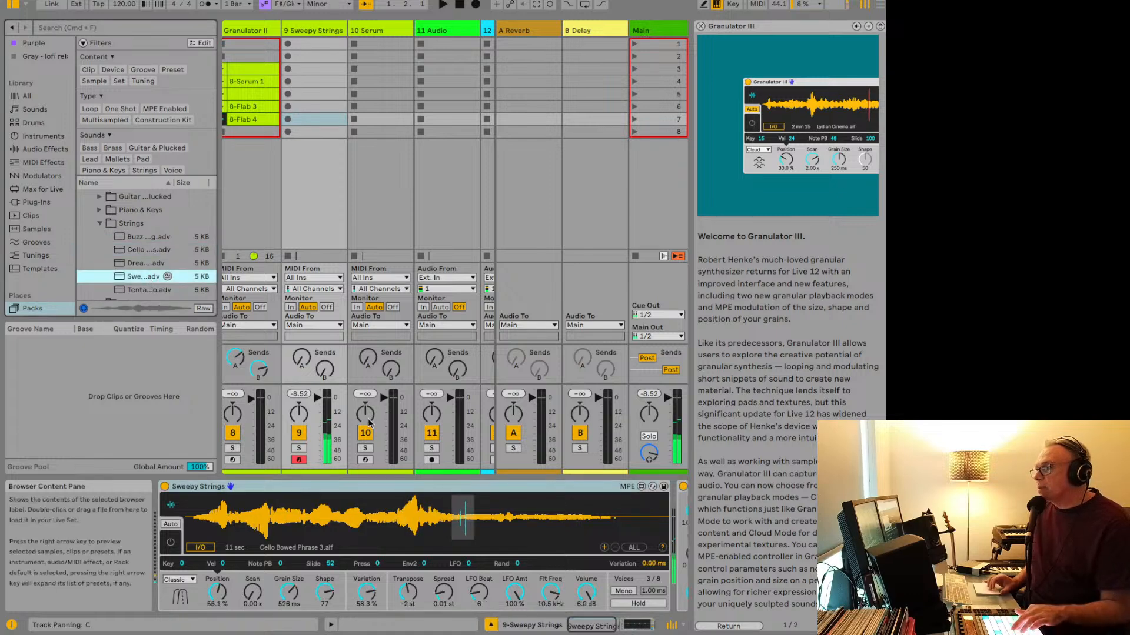
pyautogui.moveTo(460, 507); pyautogui.dragTo(380, 506)
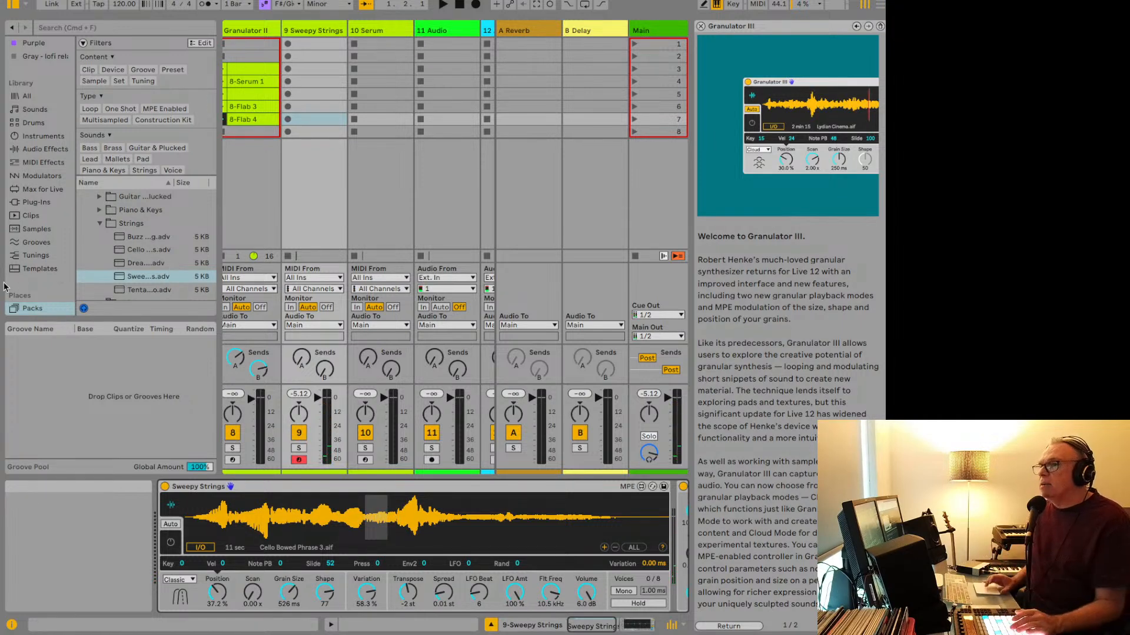
# Step: Open the sound libraries place in the browser and expand the WAV folder inside 808 From Mars
pyautogui.scroll(-4, 51, 264)
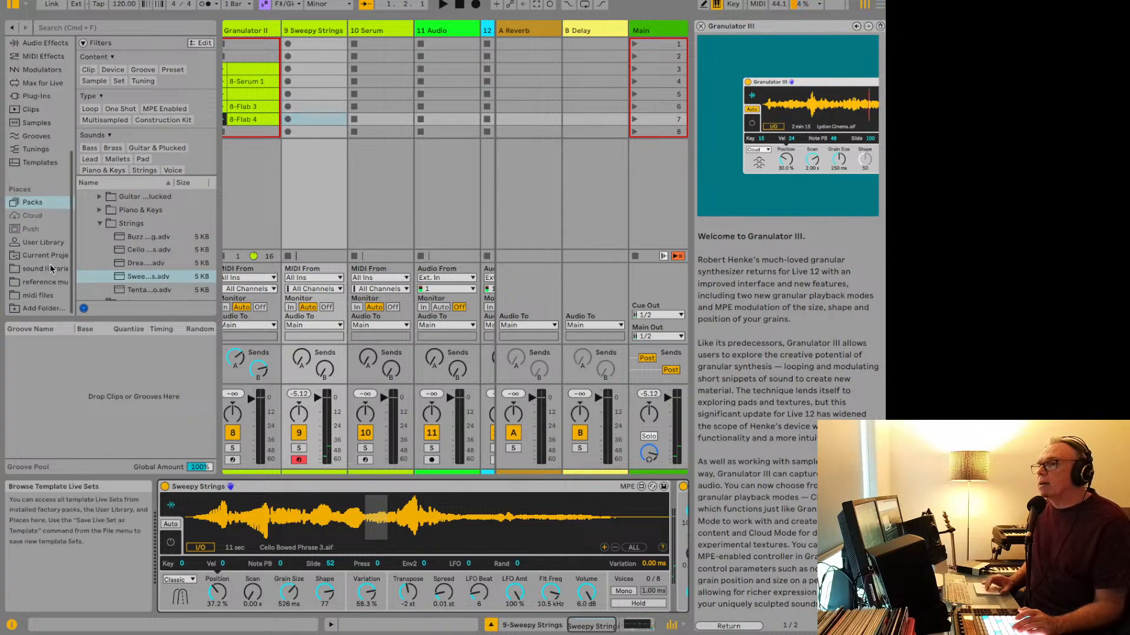
pyautogui.click(50, 268)
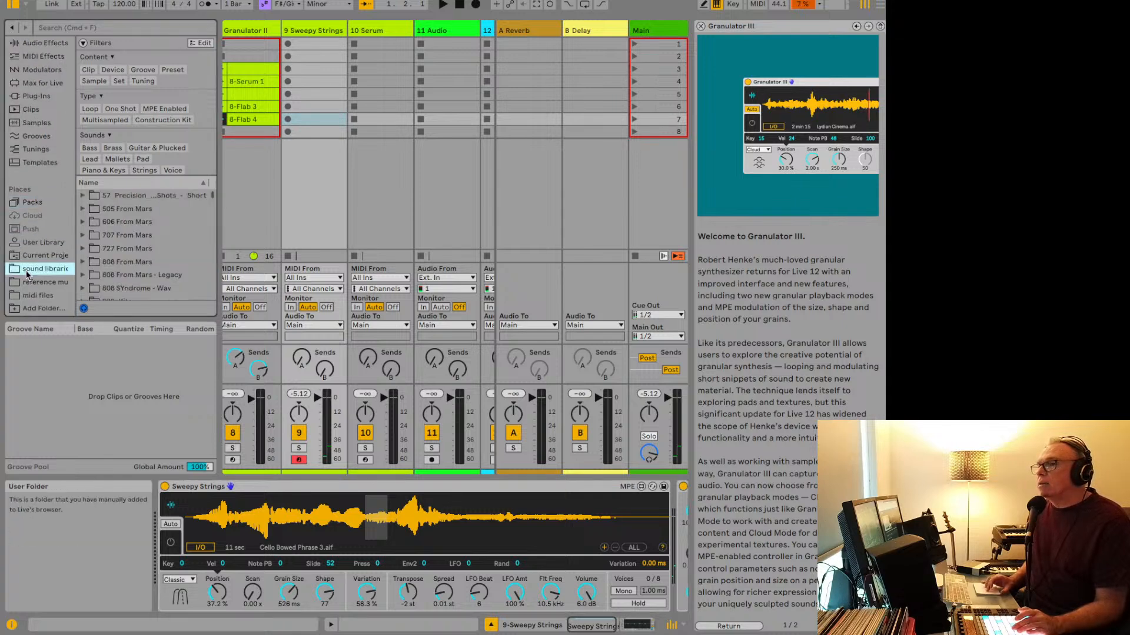
pyautogui.click(83, 262)
pyautogui.scroll(-3, 90, 278)
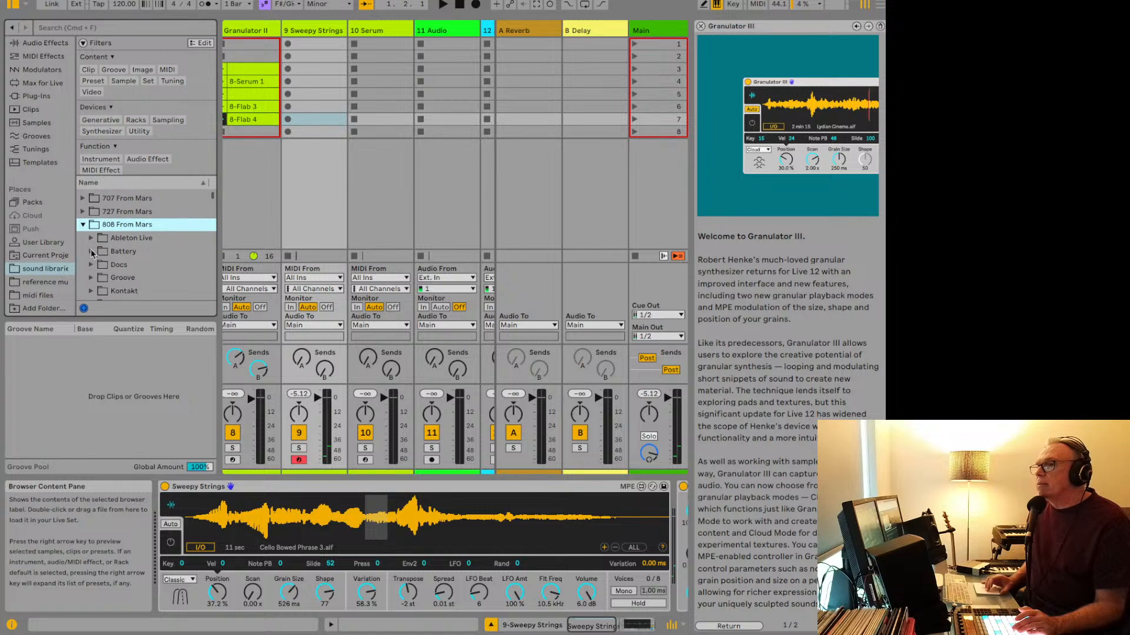
pyautogui.scroll(-7, 91, 273)
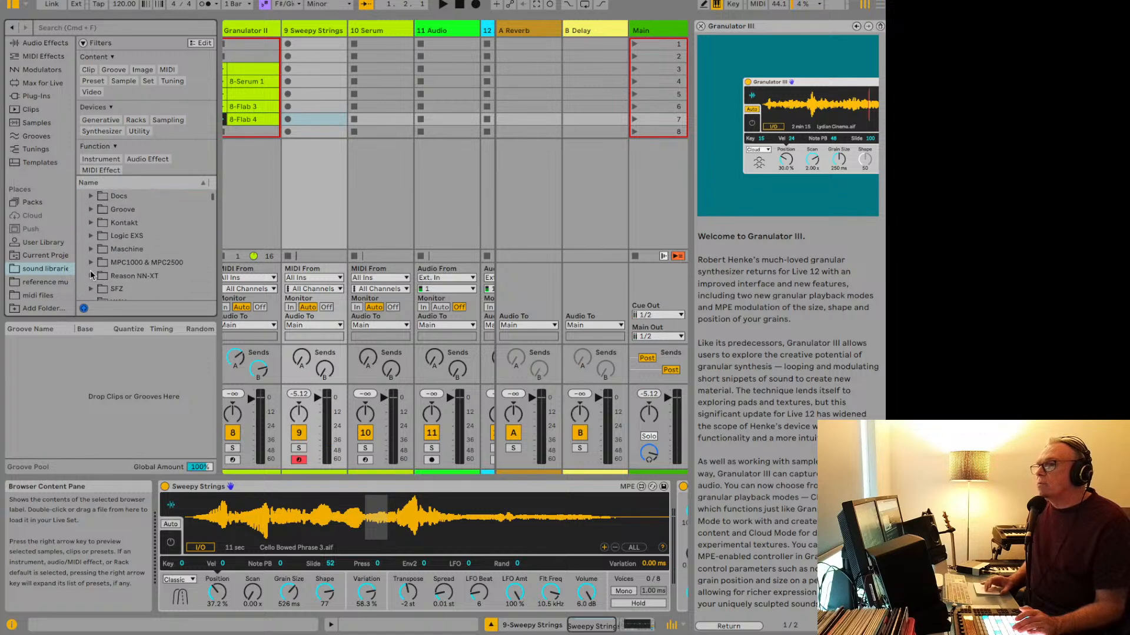
pyautogui.scroll(-1, 91, 274)
pyautogui.click(91, 269)
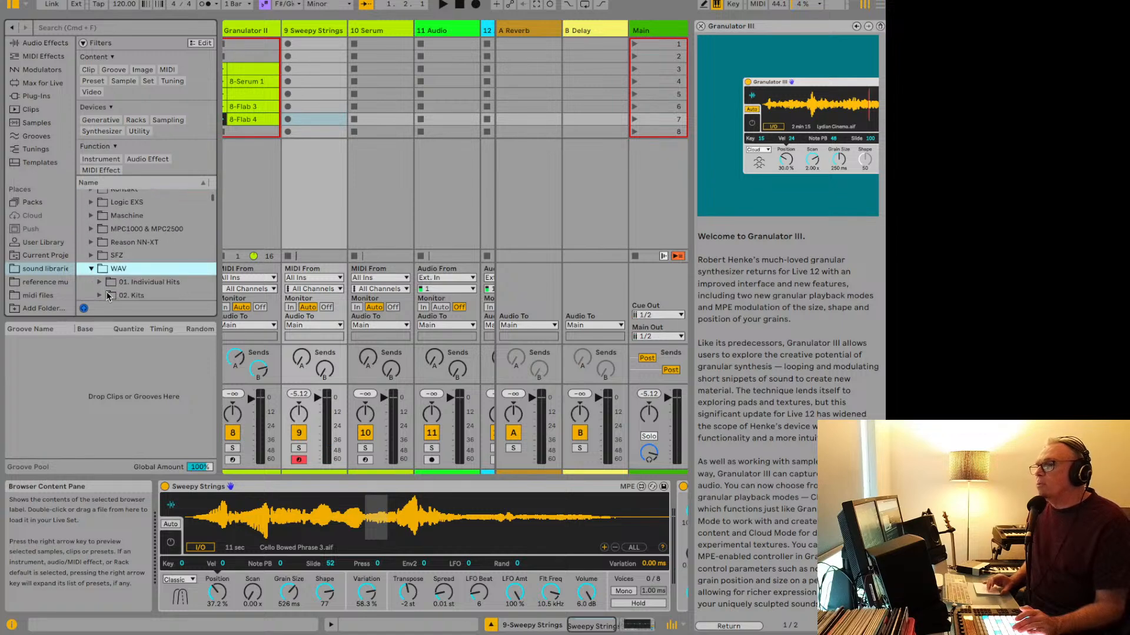
# Step: Expand 01. Individual Hits, 01. Bass Drum, Clean, Tape and A to reach the bass drum samples
pyautogui.scroll(-1, 104, 288)
pyautogui.click(100, 266)
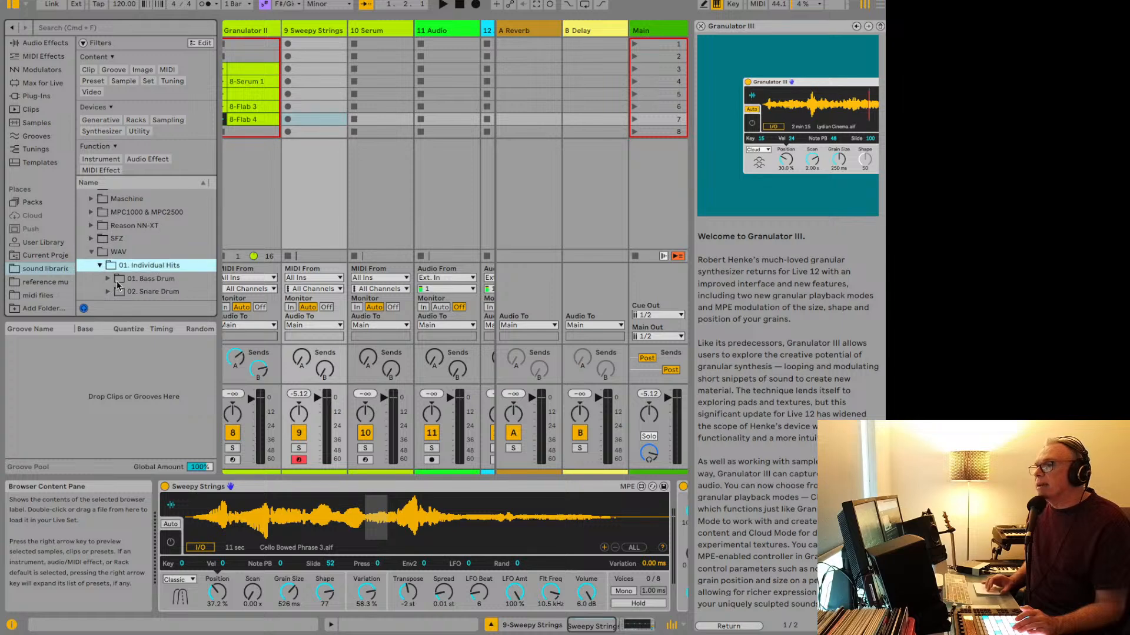
pyautogui.click(109, 280)
pyautogui.scroll(-2, 122, 287)
pyautogui.click(117, 269)
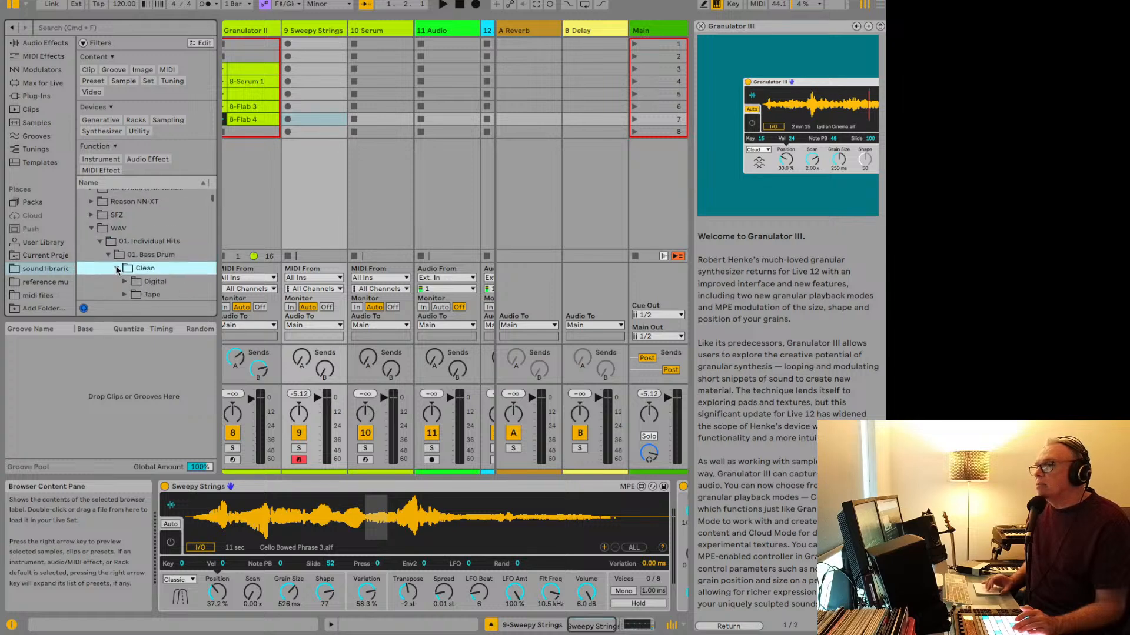
pyautogui.click(124, 295)
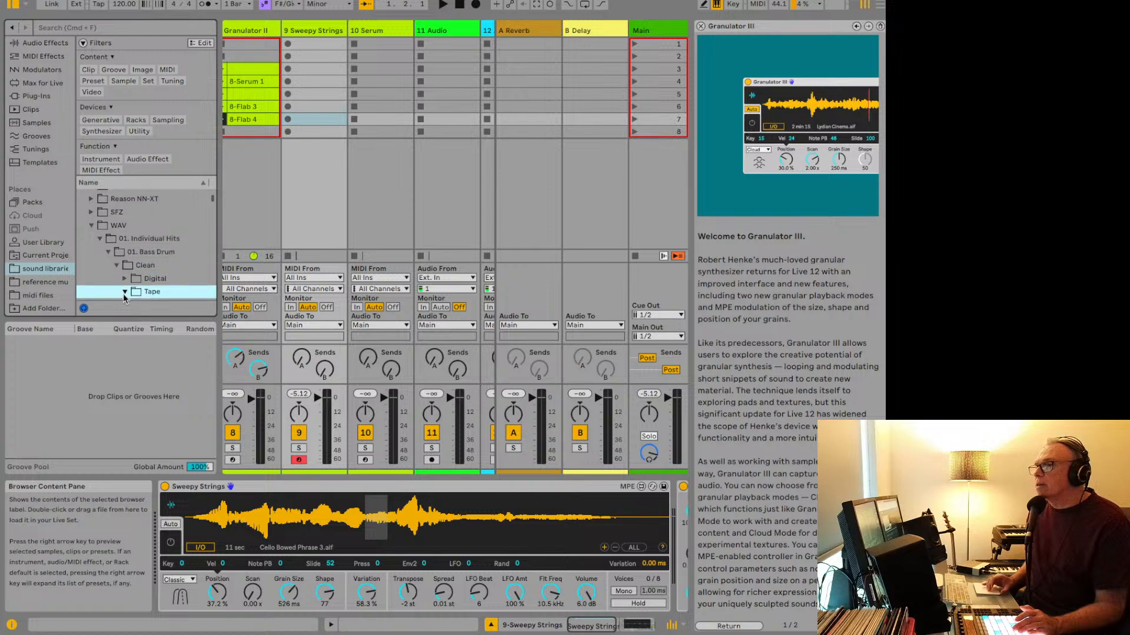
pyautogui.scroll(-4, 139, 268)
pyautogui.click(133, 255)
# Step: Audition several of the 808 bass drum samples in the Tape folder's A subfolder
pyautogui.click(171, 269)
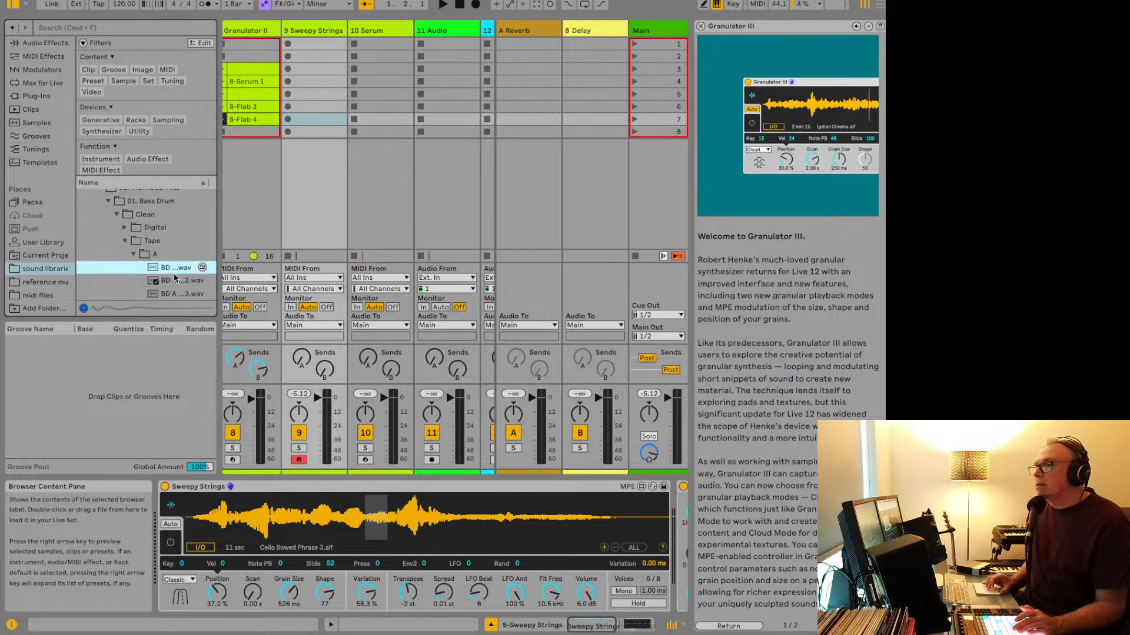
pyautogui.click(175, 281)
pyautogui.click(169, 292)
pyautogui.scroll(-4, 170, 293)
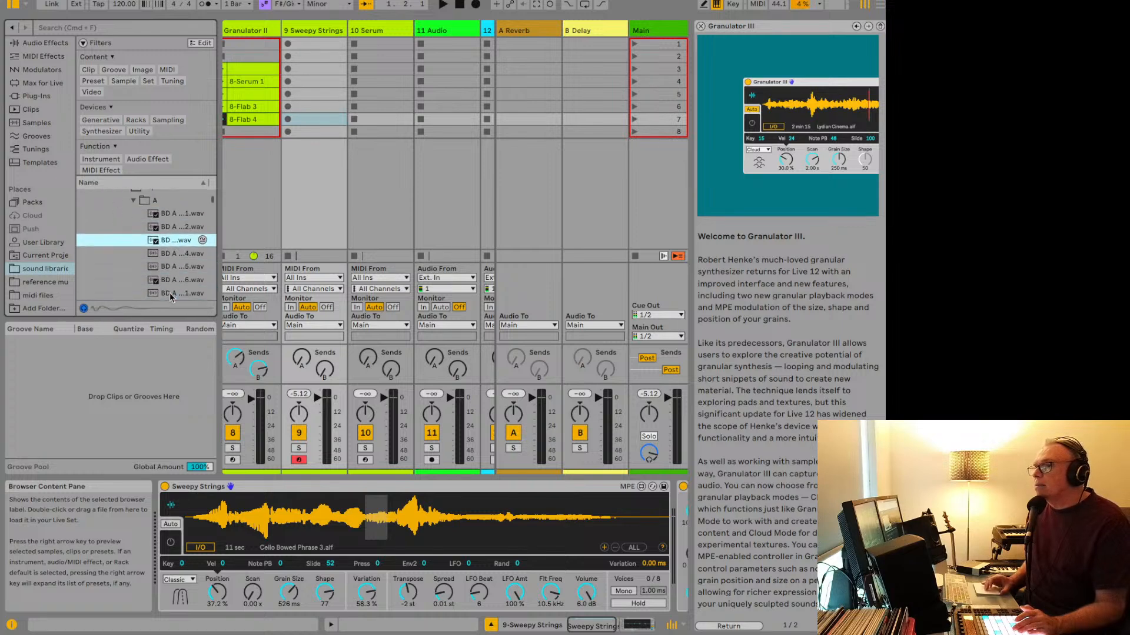
pyautogui.click(171, 268)
pyautogui.click(172, 281)
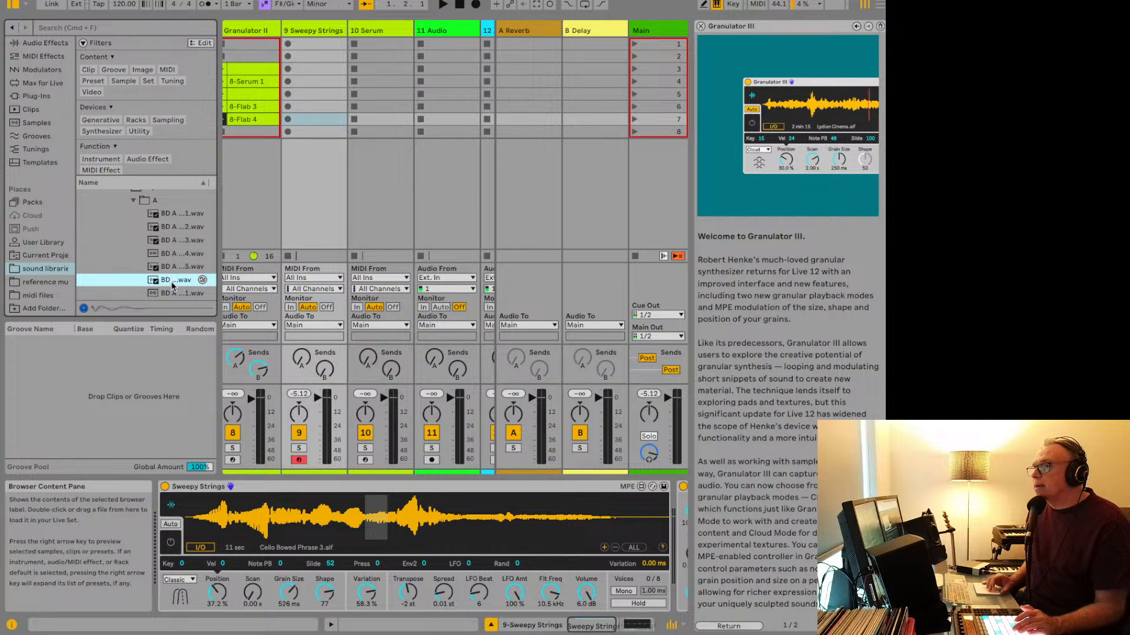
# Step: Try BD A 808 Tape Decay A 06.wav in Granulator III with the grain position at 0 %, and undo both changes
pyautogui.moveTo(173, 287); pyautogui.dragTo(350, 512)
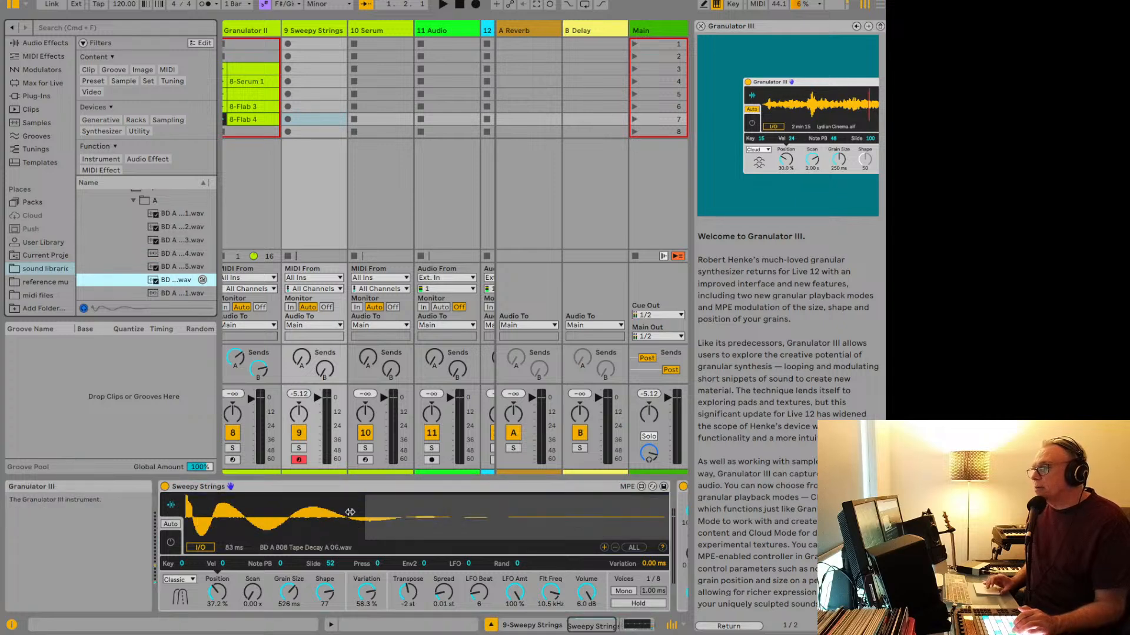
pyautogui.moveTo(278, 513); pyautogui.dragTo(185, 514)
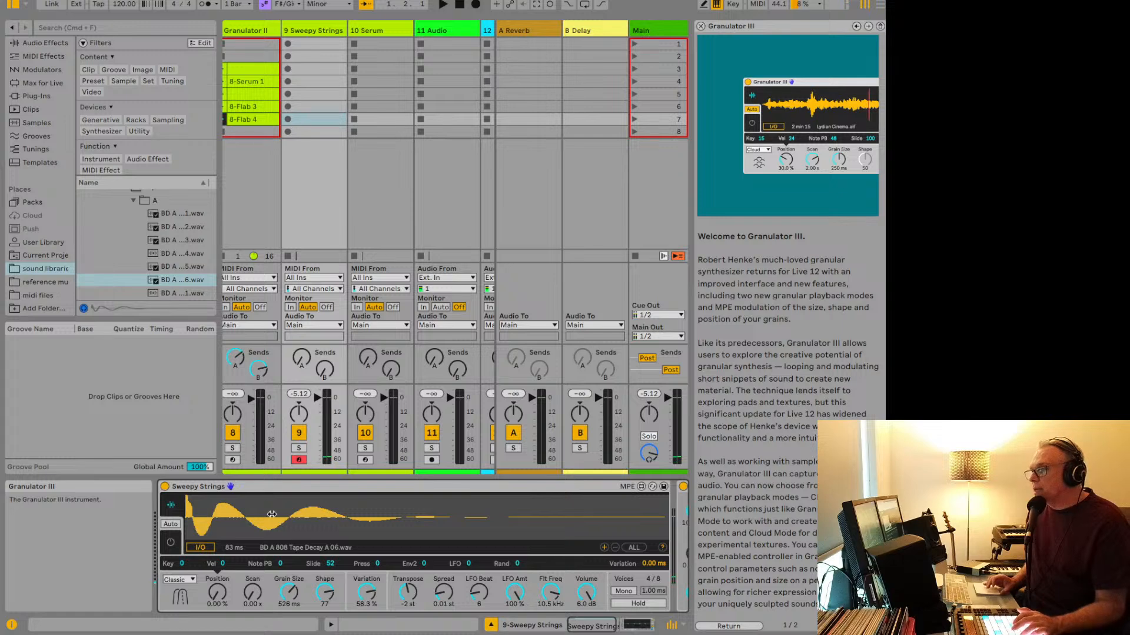
pyautogui.press('super+z')
pyautogui.press('super+z')
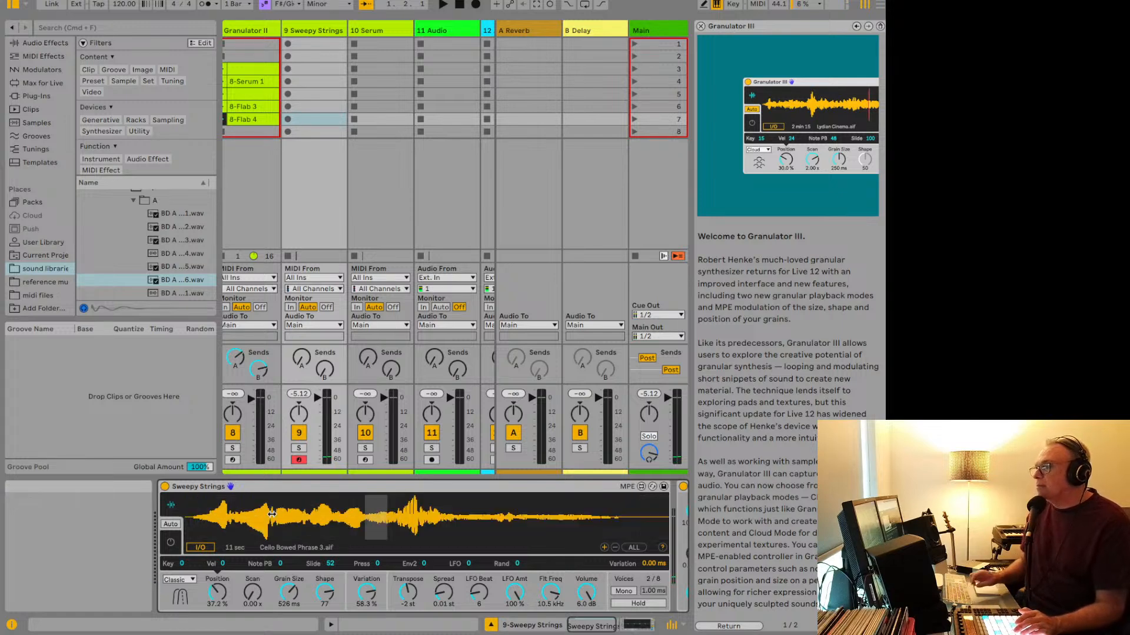
# Step: Find the Function Loops Vocal Kit folder and load FL_CTEH_KIT05_101_F#_Vox.wav into Granulator III as its sample
pyautogui.scroll(10, 158, 218)
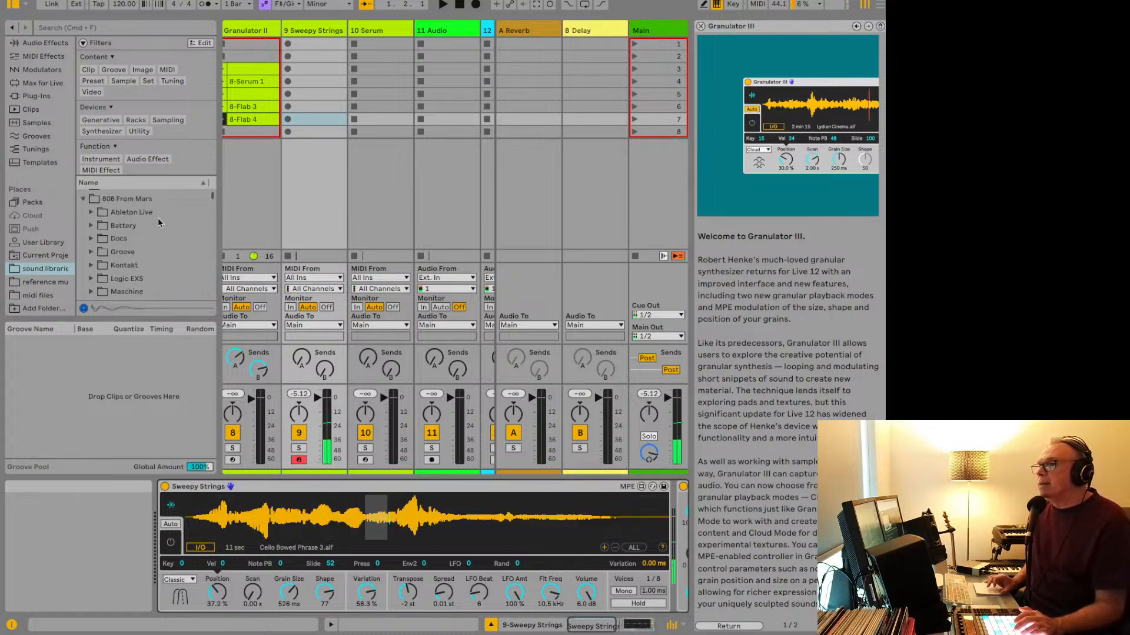
pyautogui.scroll(3, 157, 219)
pyautogui.scroll(-15, 84, 262)
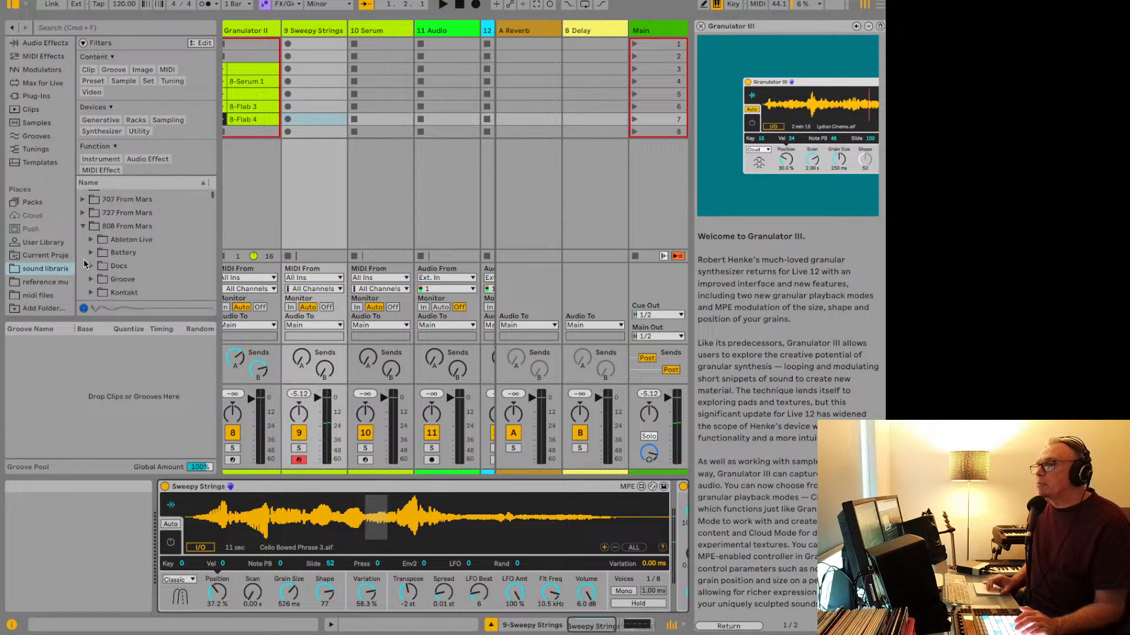
pyautogui.click(83, 252)
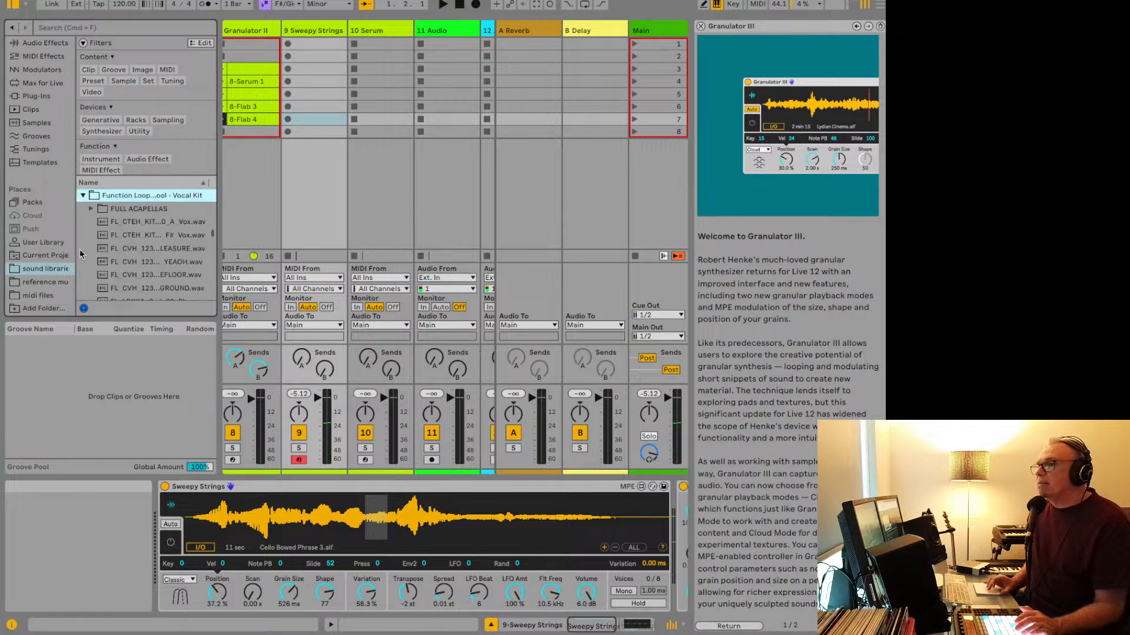
pyautogui.click(122, 235)
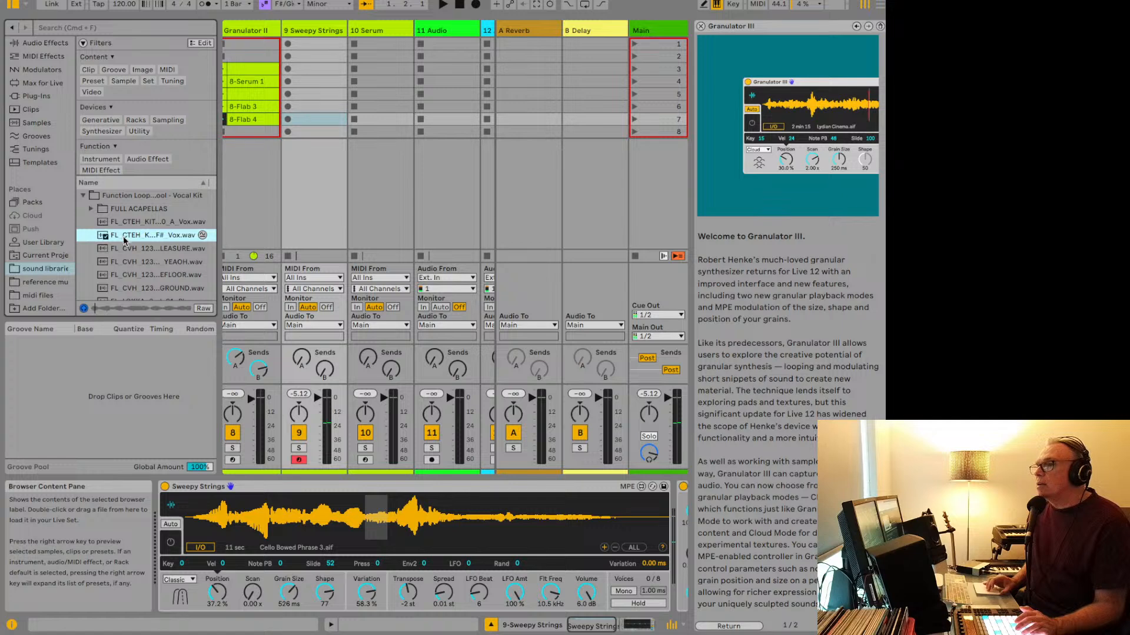
pyautogui.moveTo(123, 236); pyautogui.dragTo(306, 509)
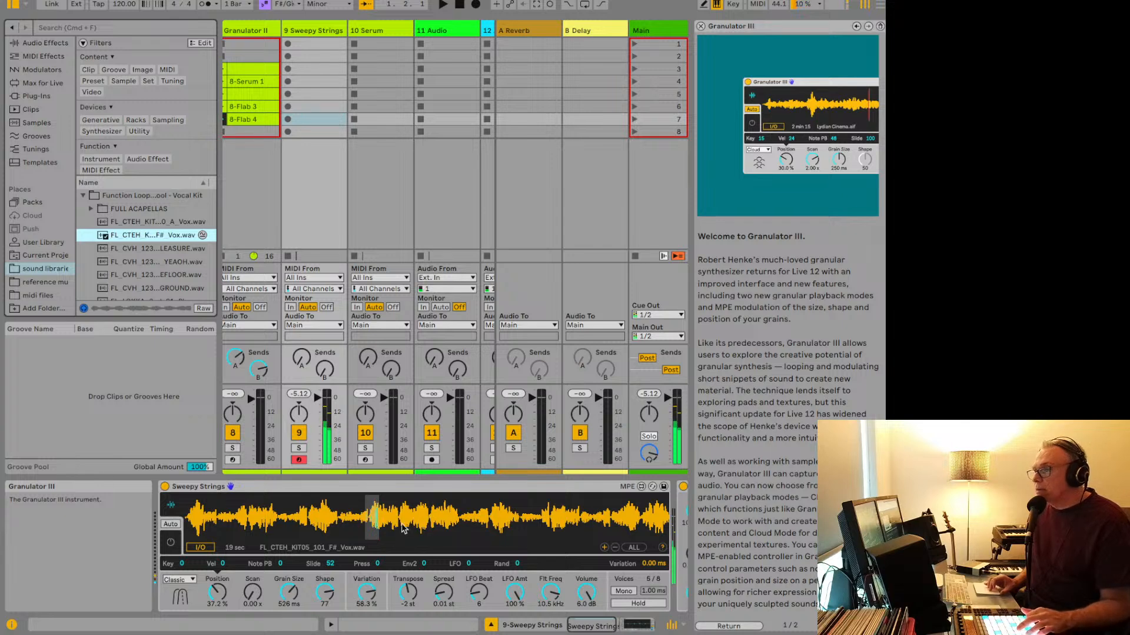
# Step: Set the Slide modulation of grain position to 83, LFO Amt to 93.8 % and Variation to 46.9 %
pyautogui.moveTo(332, 564); pyautogui.dragTo(332, 591)
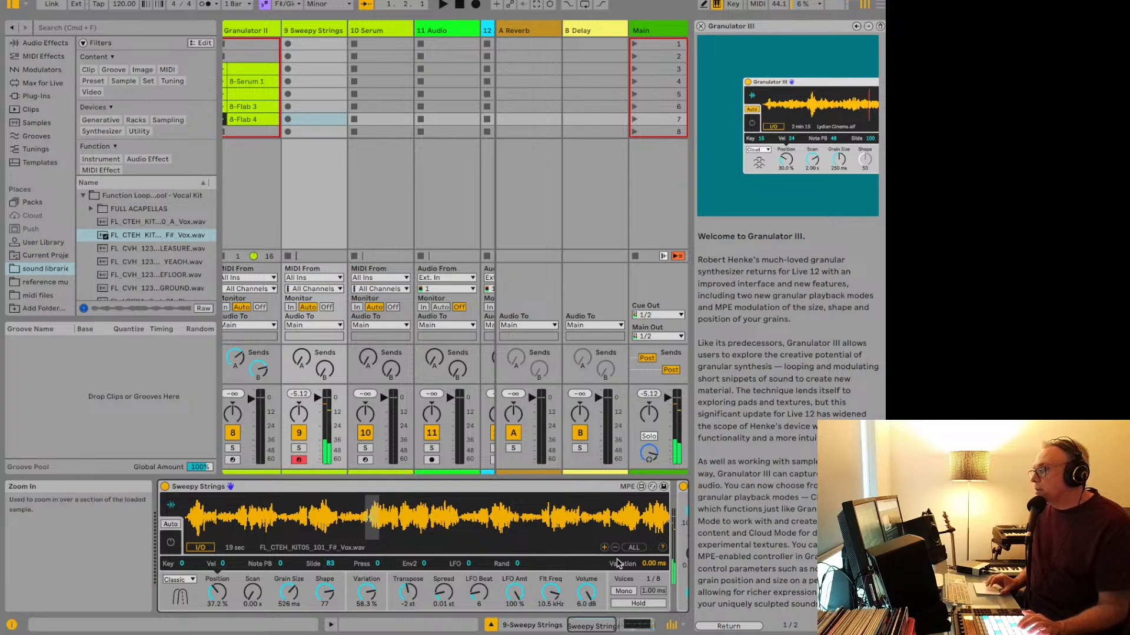
pyautogui.moveTo(514, 593)
pyautogui.mouseDown()
pyautogui.moveTo(515, 618)
pyautogui.moveTo(515, 580)
pyautogui.mouseUp()
pyautogui.moveTo(367, 593); pyautogui.dragTo(367, 602)
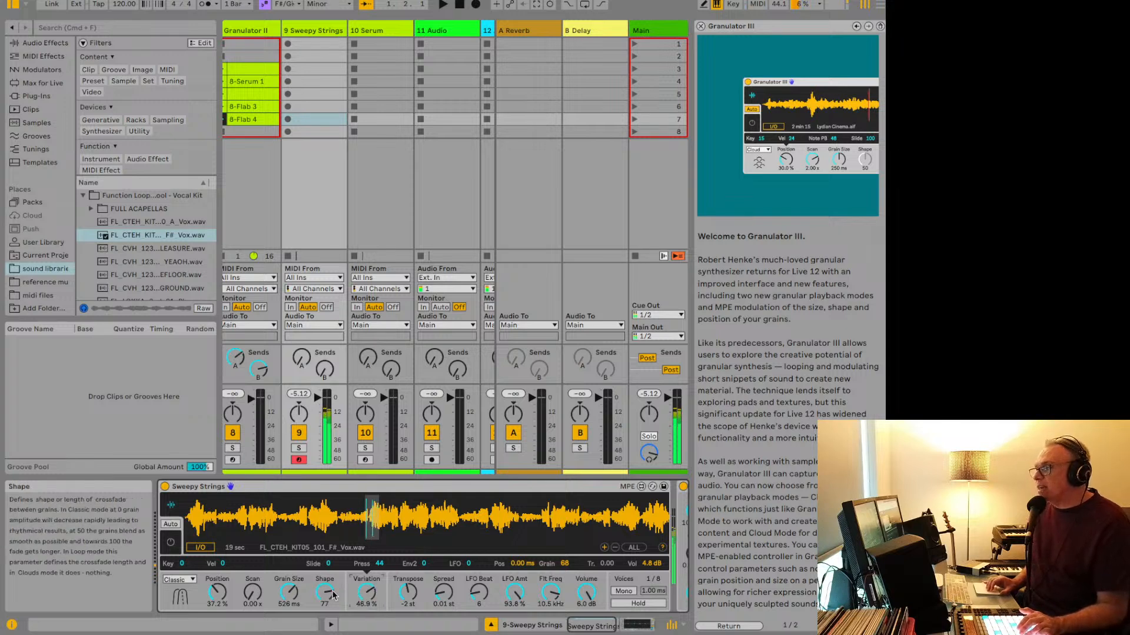
# Step: Set Granulator III's Grain Size to 1.28 s, Shape to 61 and Position to 45.1 %
pyautogui.moveTo(288, 592); pyautogui.dragTo(287, 611)
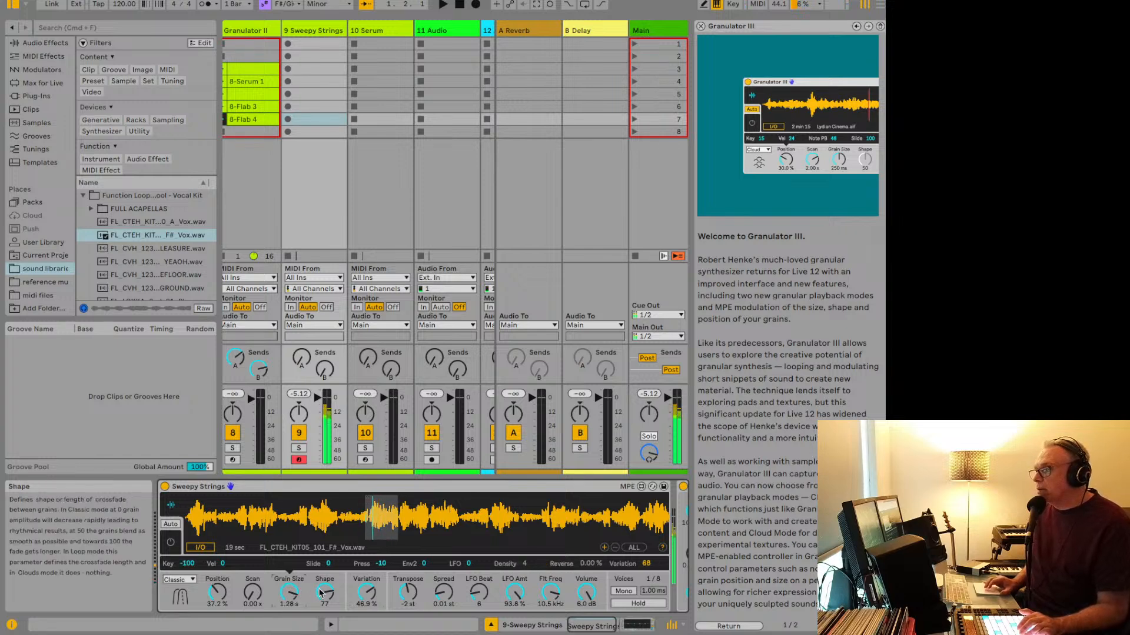
pyautogui.moveTo(325, 593); pyautogui.dragTo(321, 594)
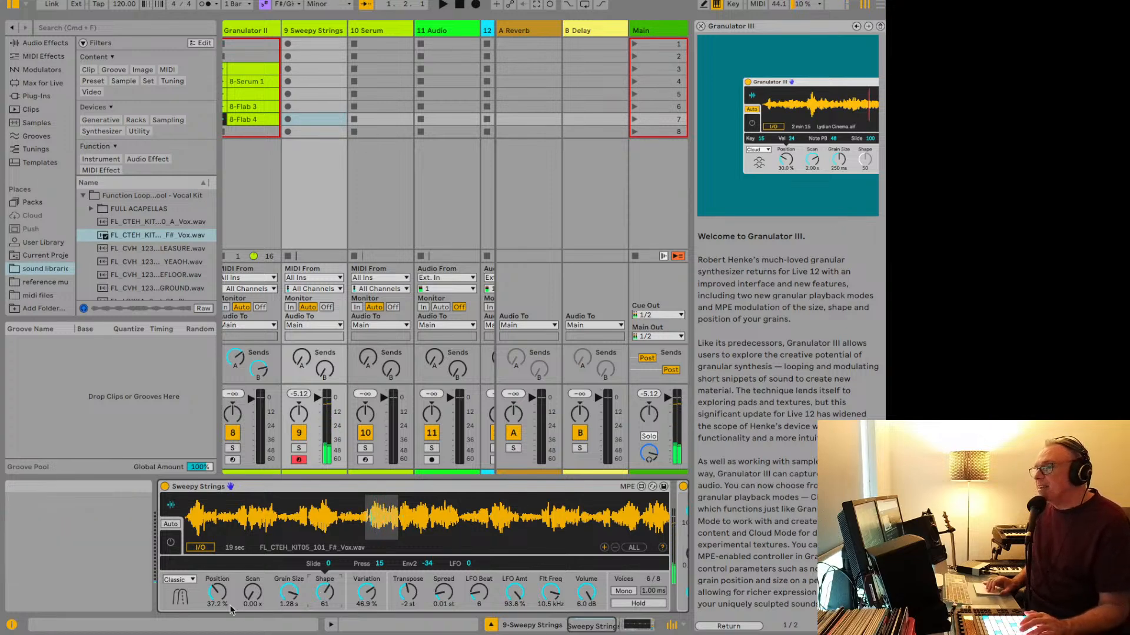
pyautogui.moveTo(215, 595)
pyautogui.mouseDown()
pyautogui.moveTo(215, 583)
pyautogui.moveTo(213, 607)
pyautogui.moveTo(213, 593)
pyautogui.mouseUp()
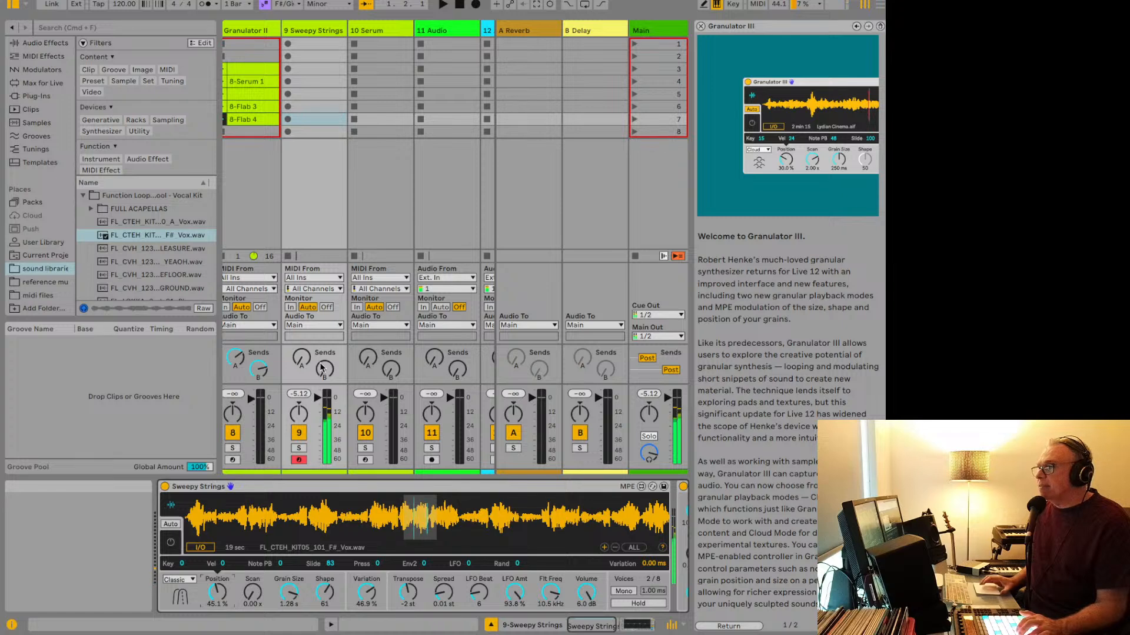
# Step: Raise track 9's sends to the A Reverb and B Delay return tracks
pyautogui.moveTo(301, 357); pyautogui.dragTo(302, 335)
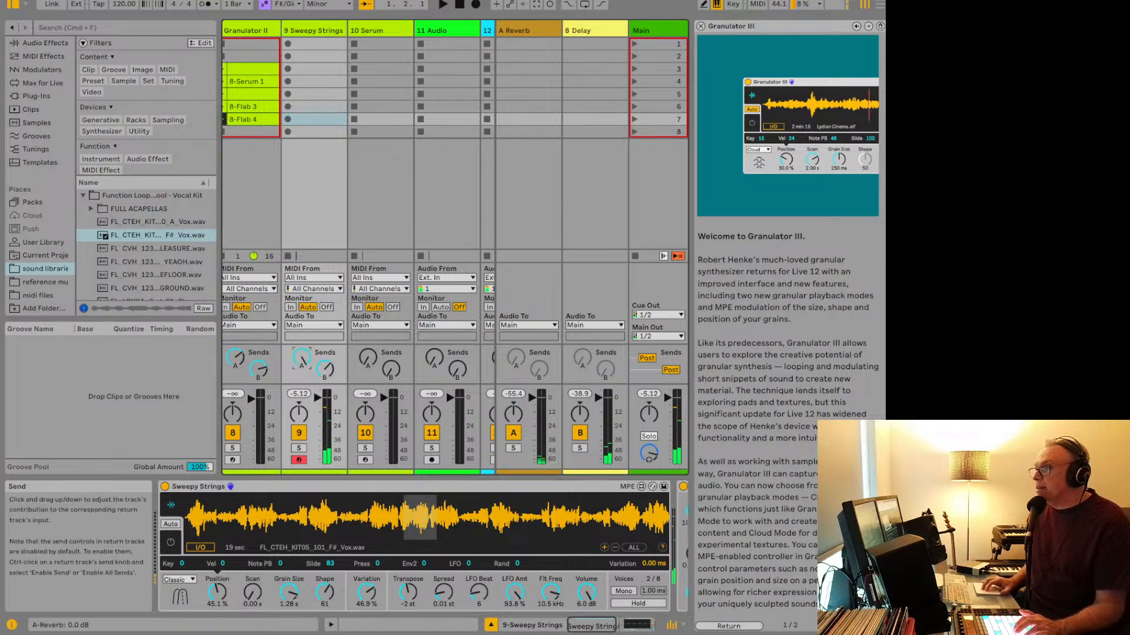
pyautogui.moveTo(325, 373); pyautogui.dragTo(302, 368)
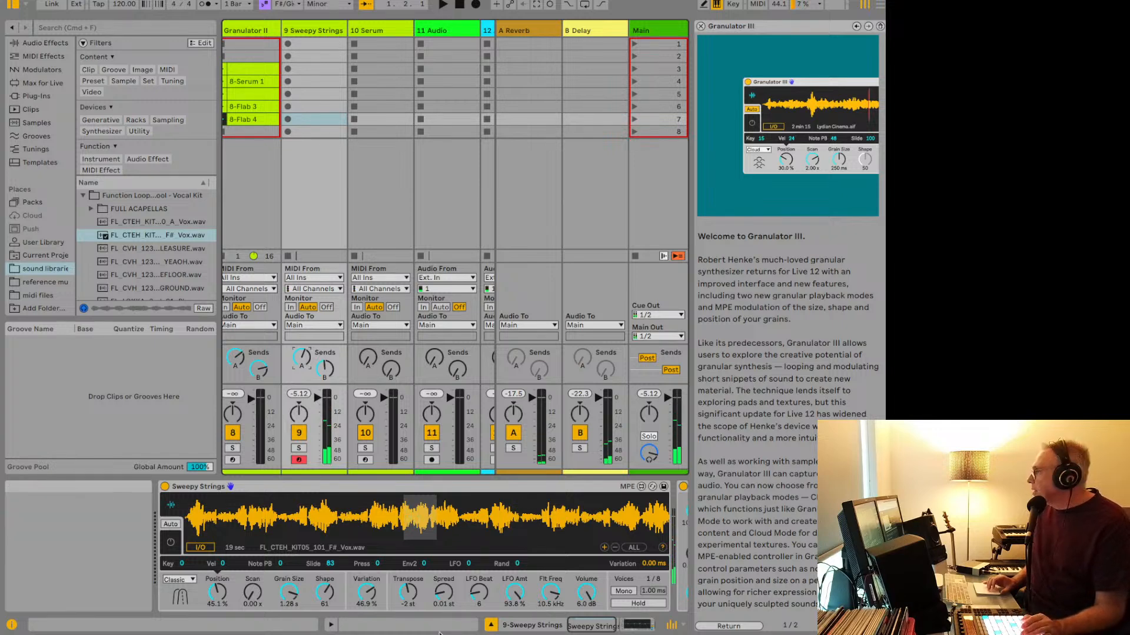
# Step: Switch Granulator III's playback mode from Classic to Loop
pyautogui.click(175, 580)
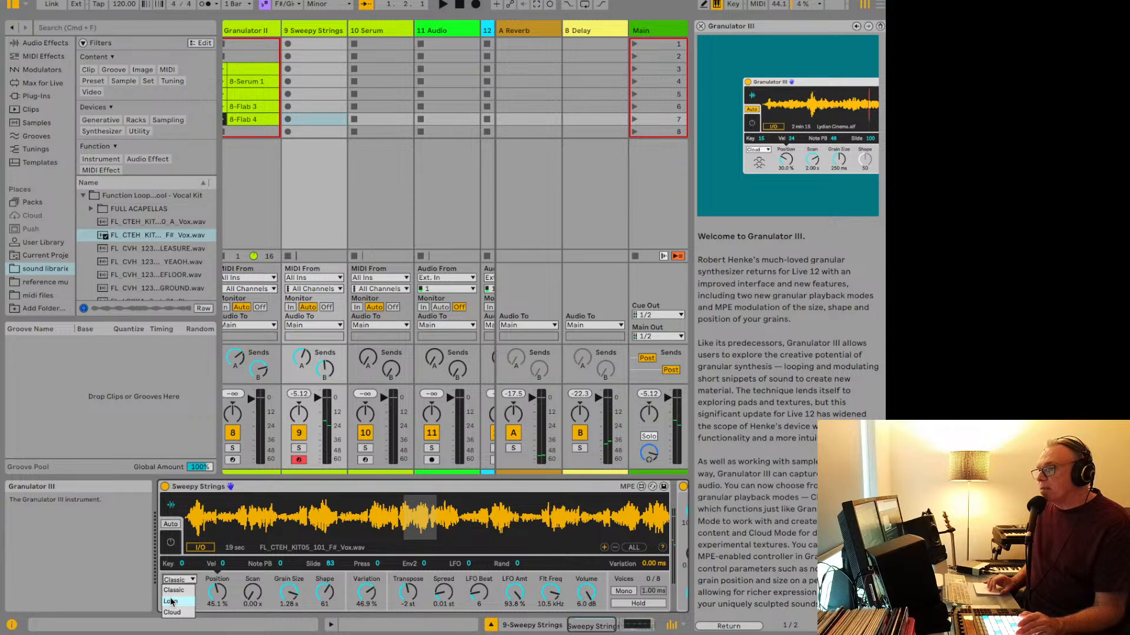
pyautogui.click(171, 601)
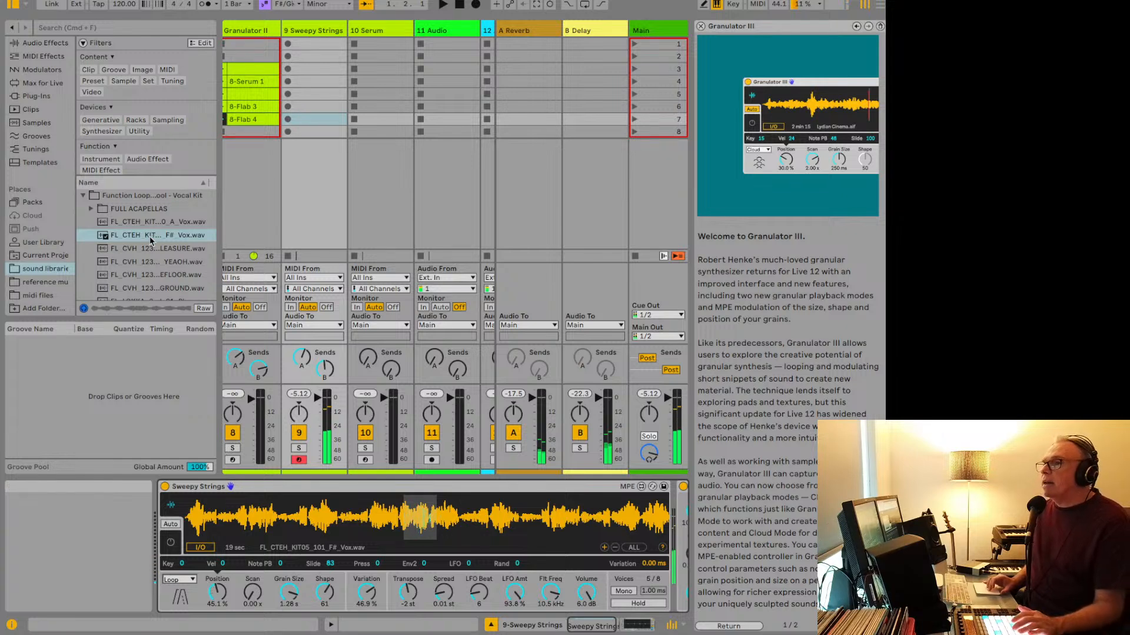
pyautogui.scroll(10, 150, 240)
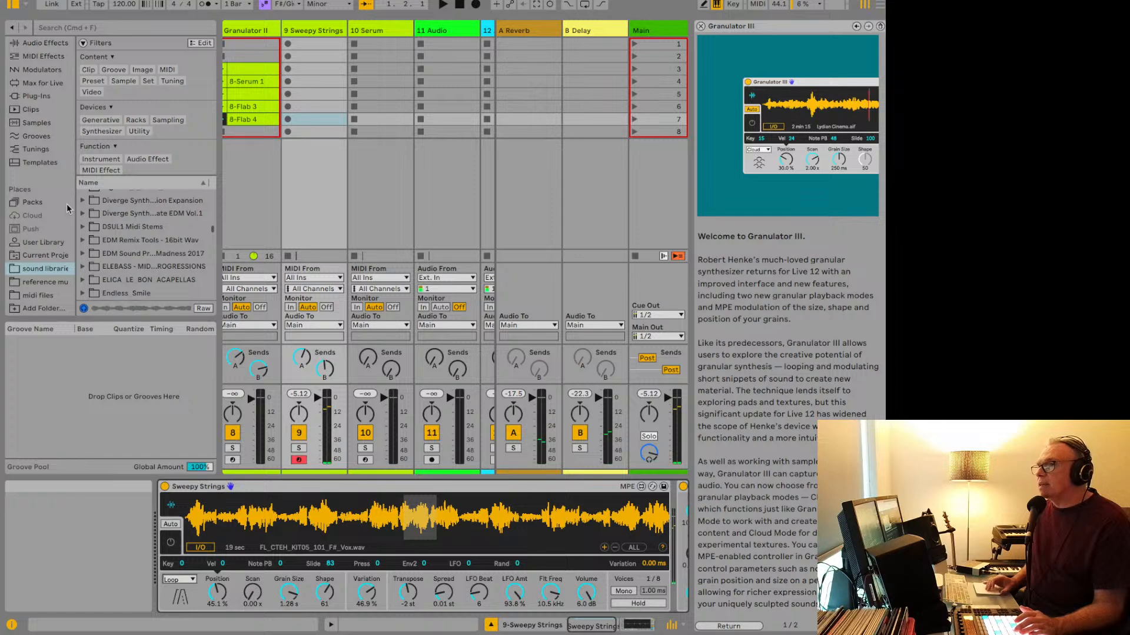
pyautogui.scroll(5, 66, 203)
pyautogui.click(272, 494)
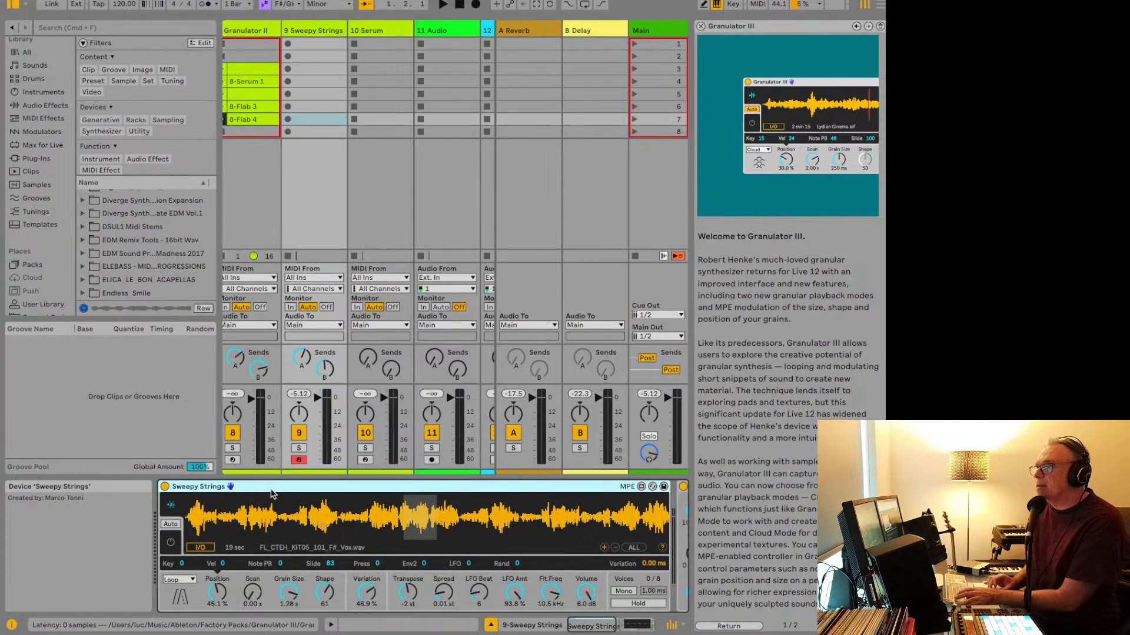
# Step: Switch to Safari and bring up the Compare Live editions page on ableton.com
pyautogui.press('super+Tab')
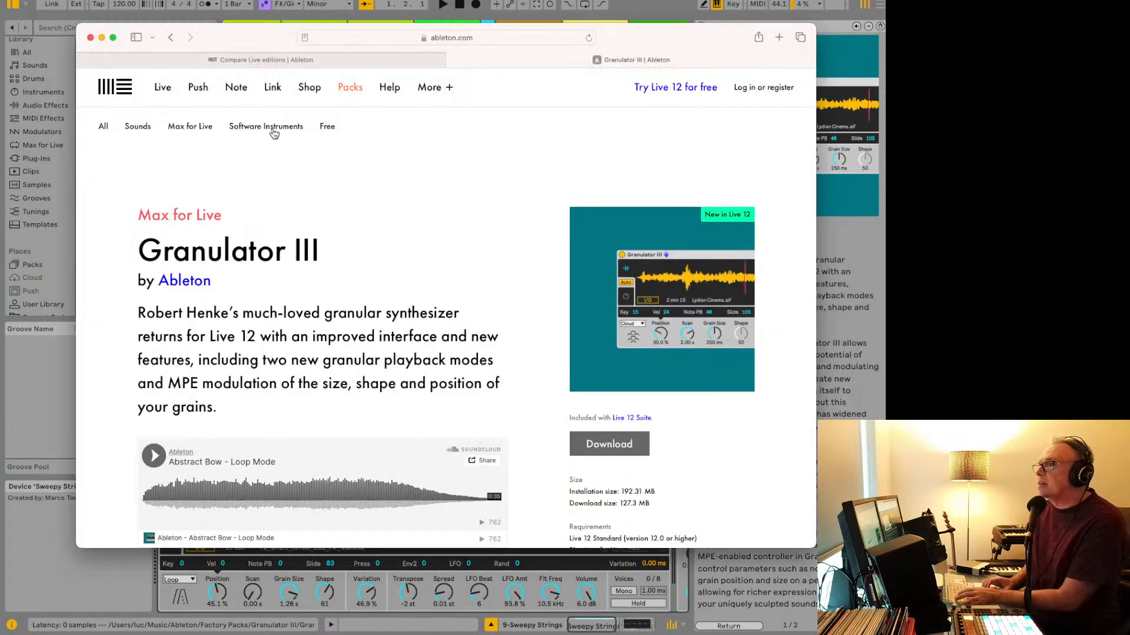
pyautogui.click(216, 61)
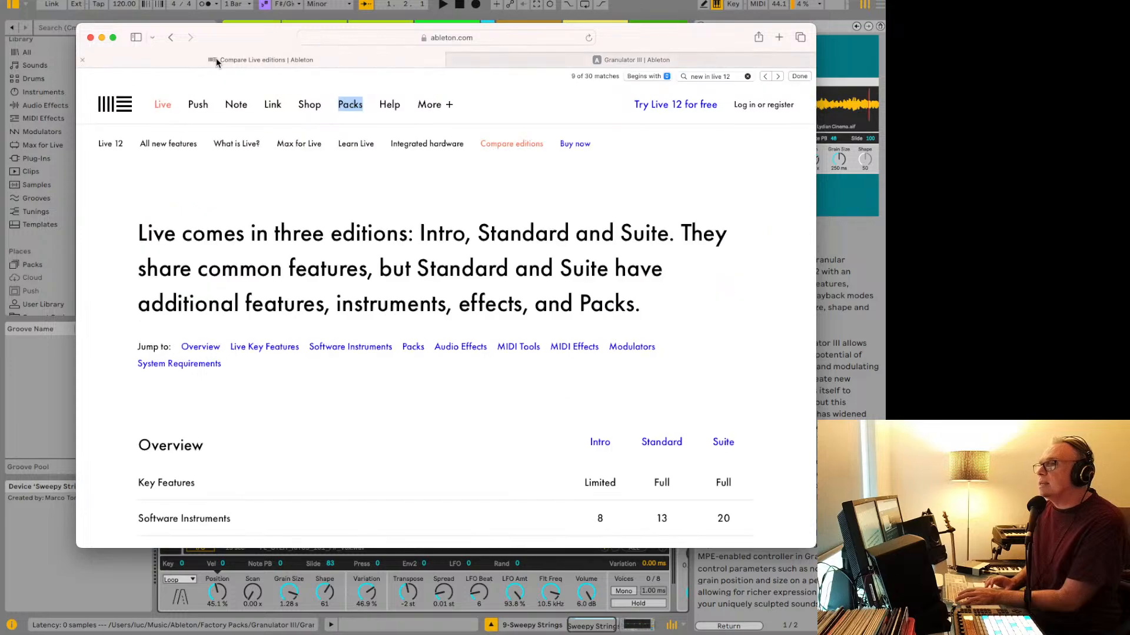
# Step: Read through the Live edition comparison page, examining the features marked as new in Live 12
pyautogui.scroll(-20, 302, 308)
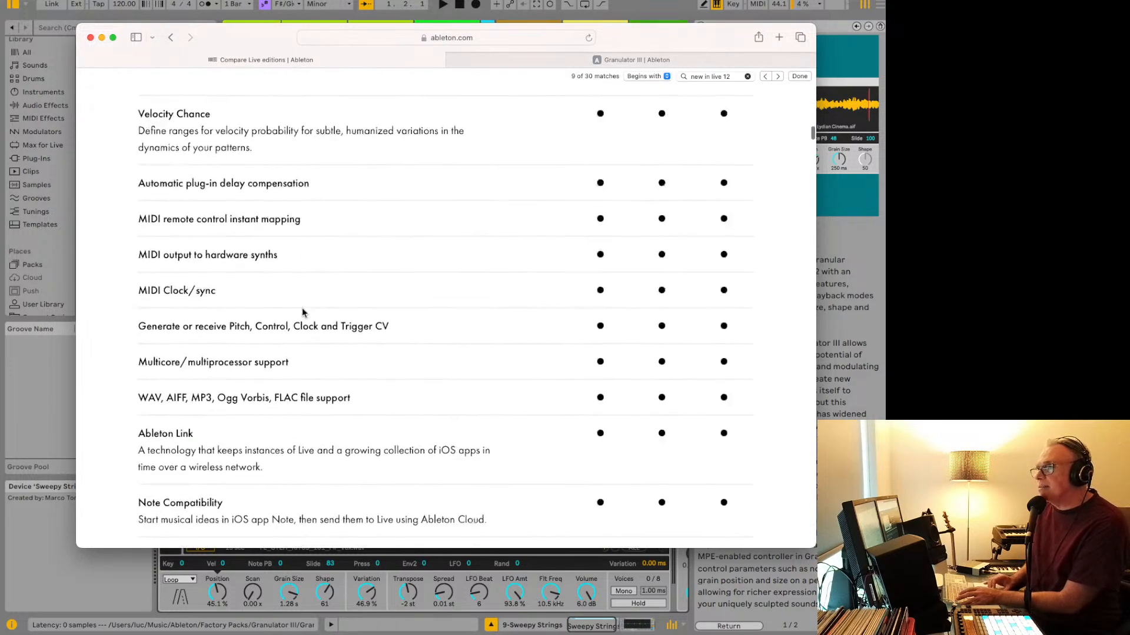
pyautogui.scroll(-10, 301, 309)
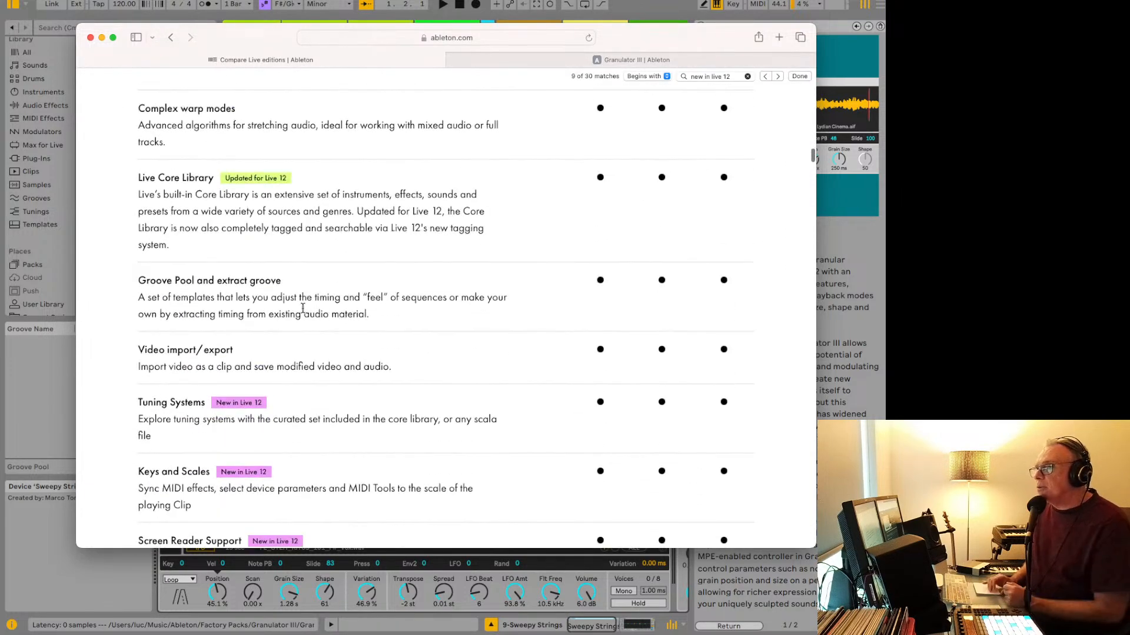
pyautogui.scroll(-8, 302, 309)
pyautogui.scroll(-3, 301, 309)
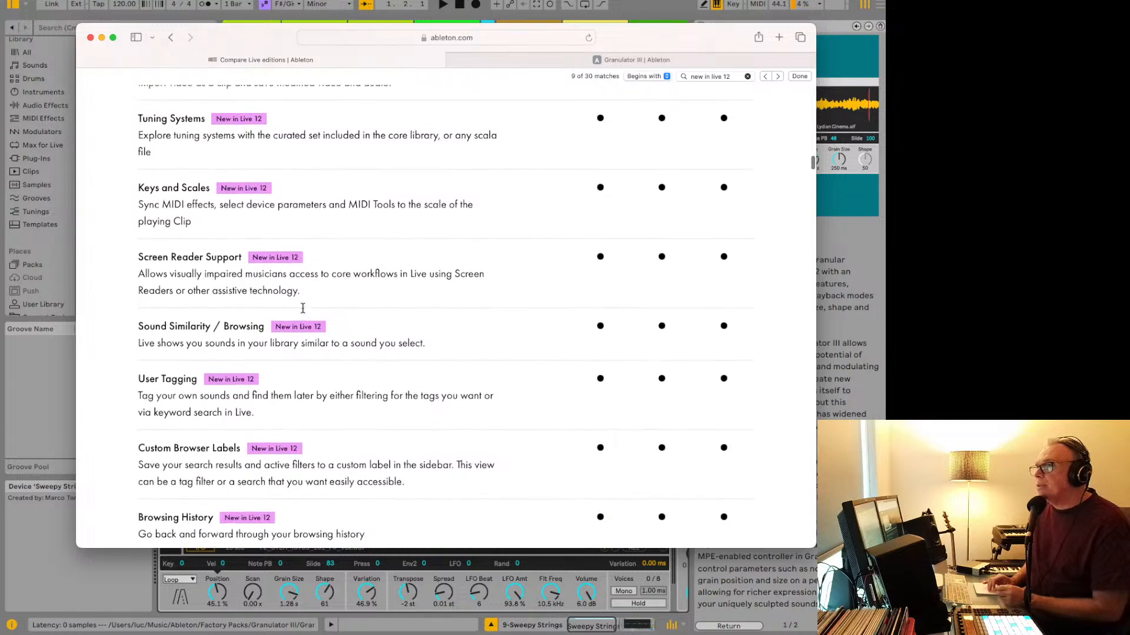
# Step: Switch to Ableton Live and show the Tunings category in the browser
pyautogui.press('super+Tab')
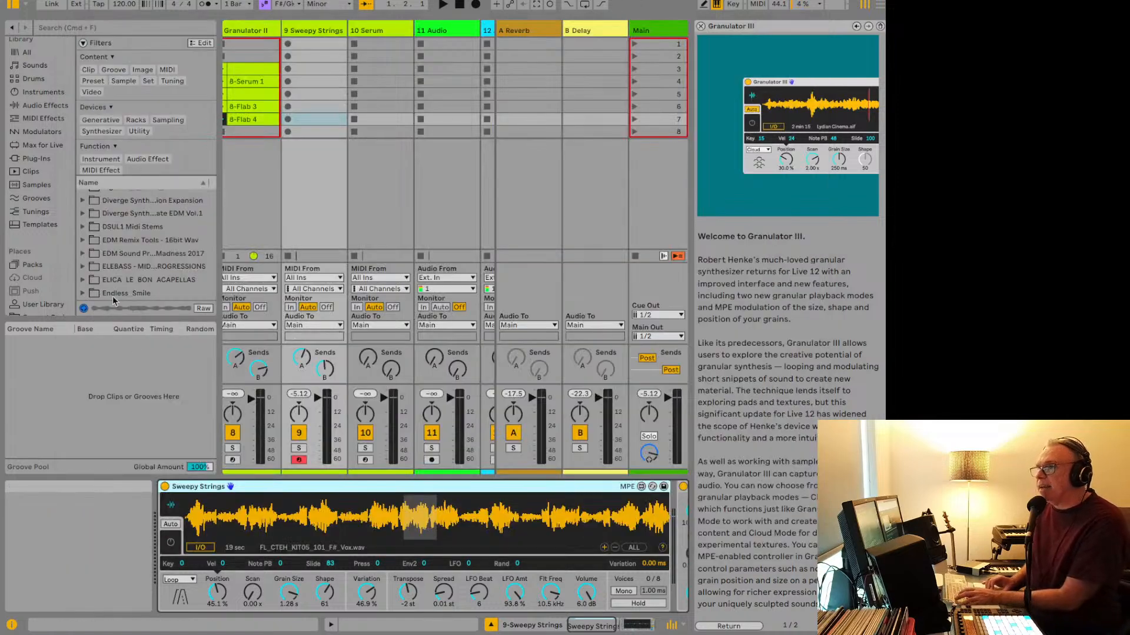
pyautogui.click(75, 28)
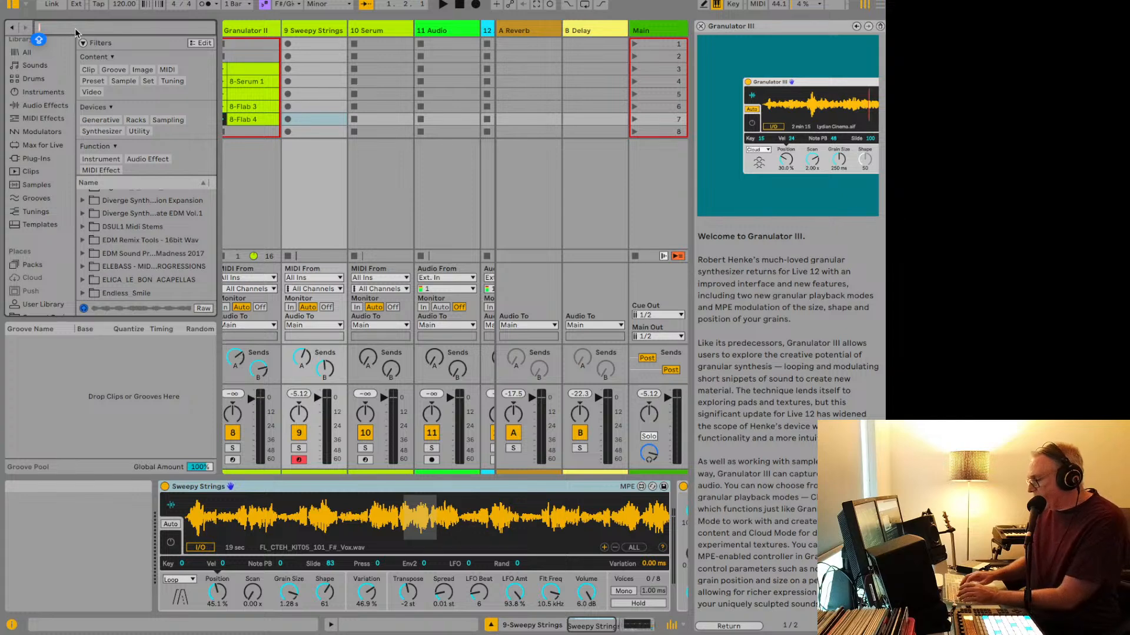
pyautogui.press('super+Tab')
pyautogui.click(51, 186)
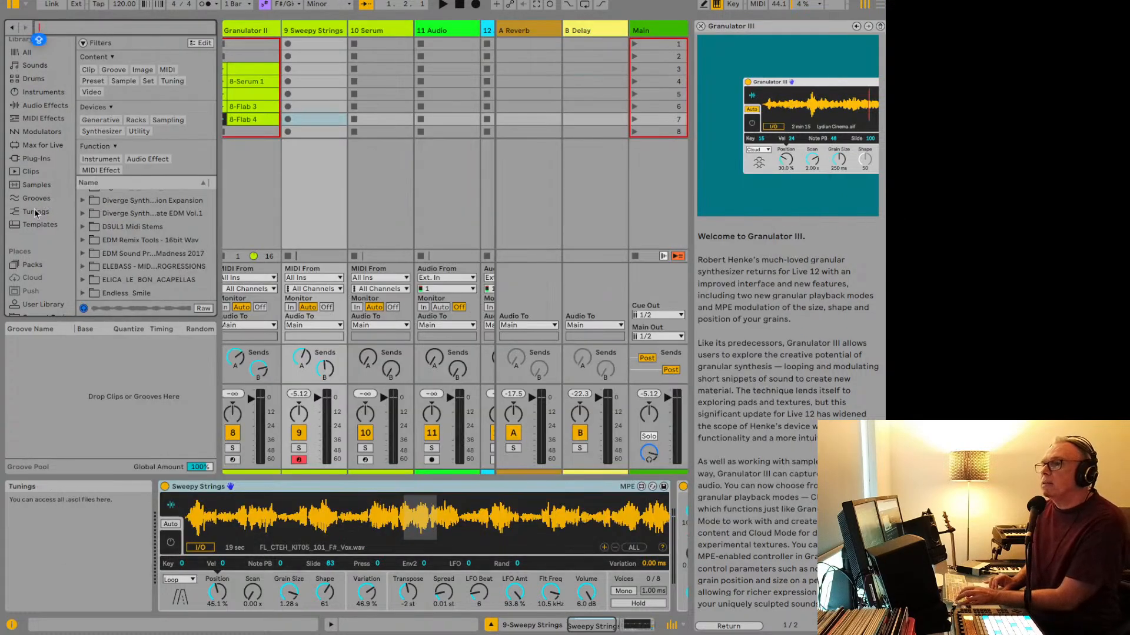
pyautogui.click(34, 212)
# Step: Audition the 8-Flab 4 clip and the unnamed scene 5 clip on the Granulator II track
pyautogui.hscroll(-3, 294, 134)
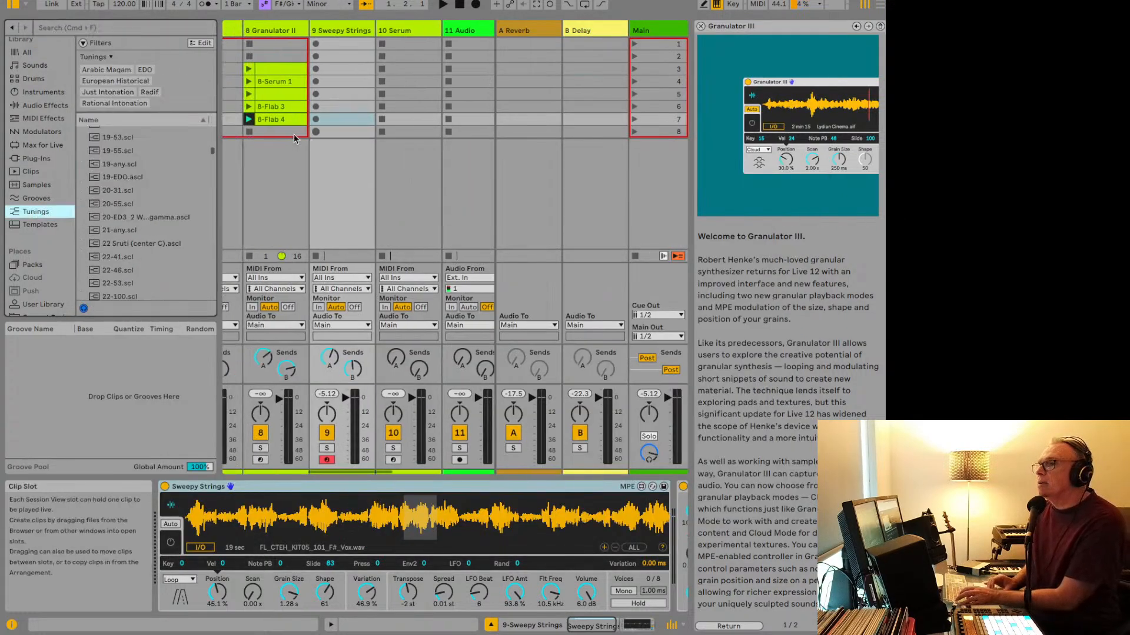
pyautogui.click(298, 122)
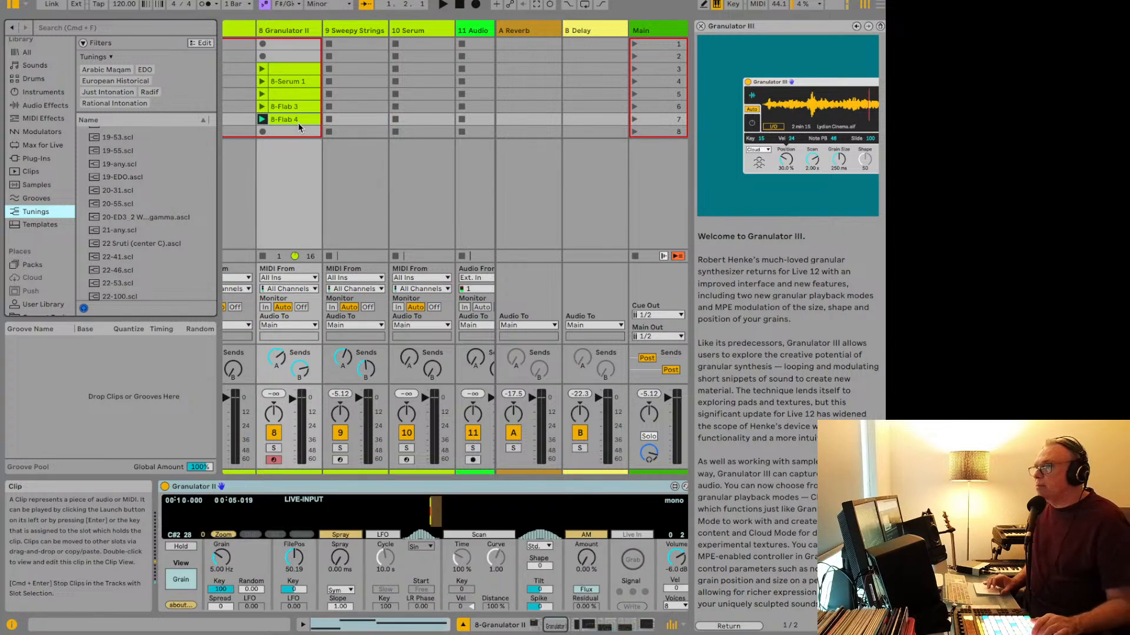
pyautogui.press('space')
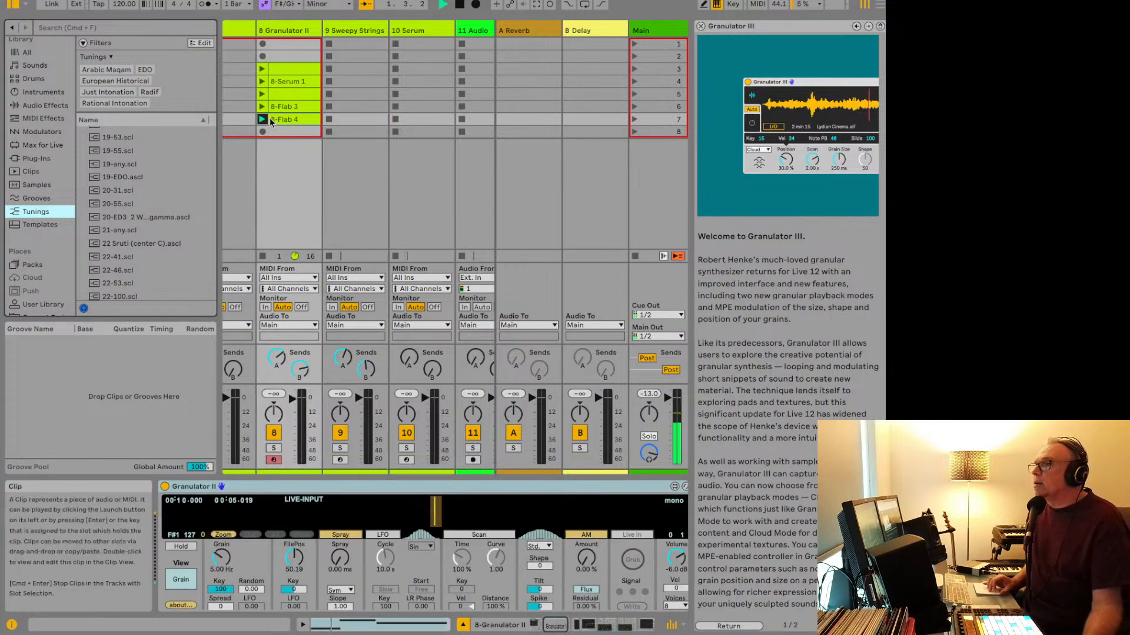
pyautogui.click(263, 94)
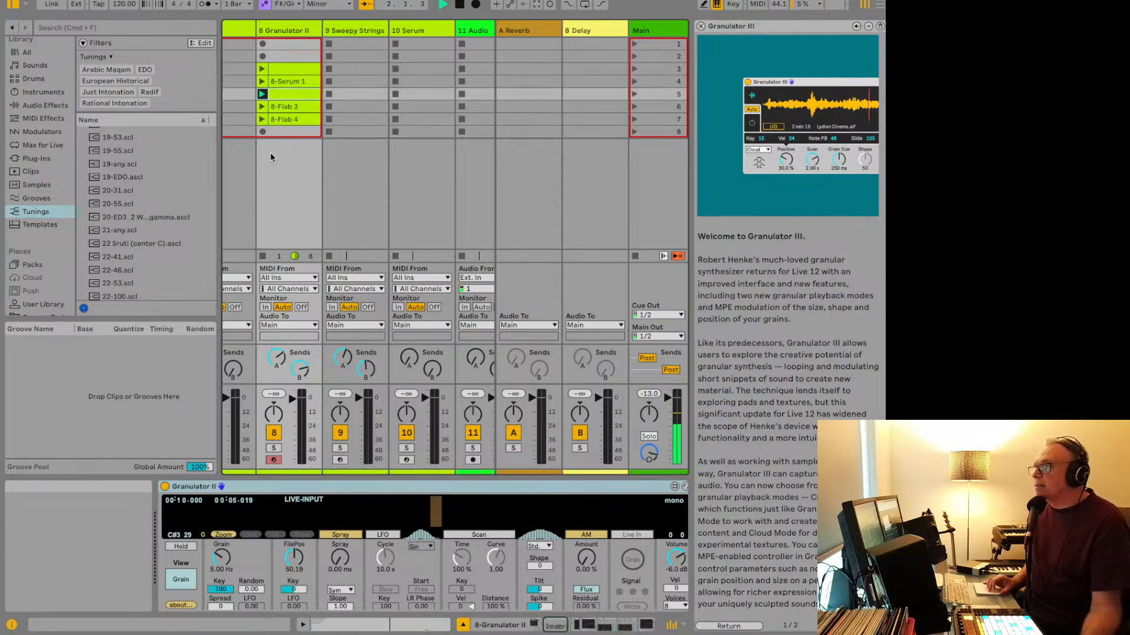
pyautogui.press('space')
# Step: Open the Granulator II track's scene 3 clip and audition it in alternation with the scene 5 clip
pyautogui.click(279, 69)
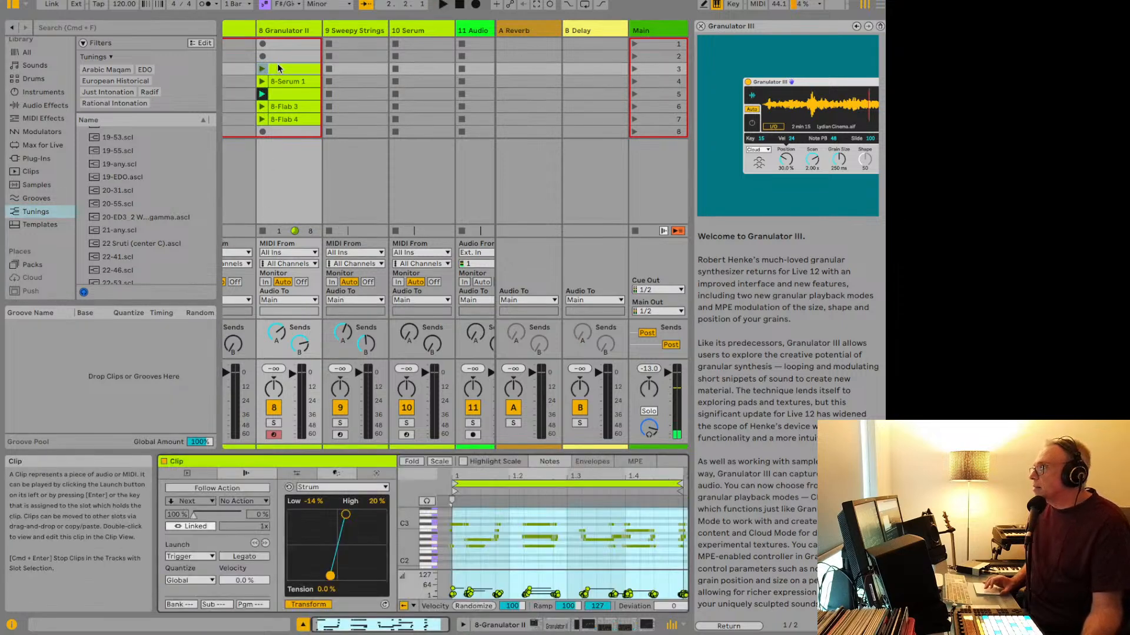
pyautogui.press('space')
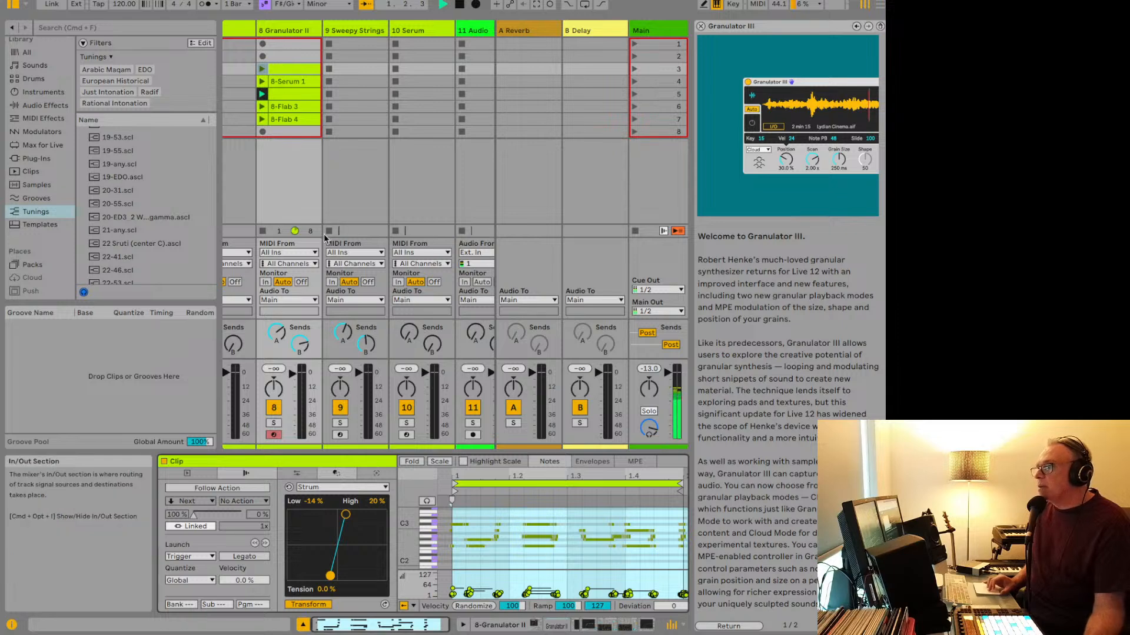
pyautogui.click(260, 71)
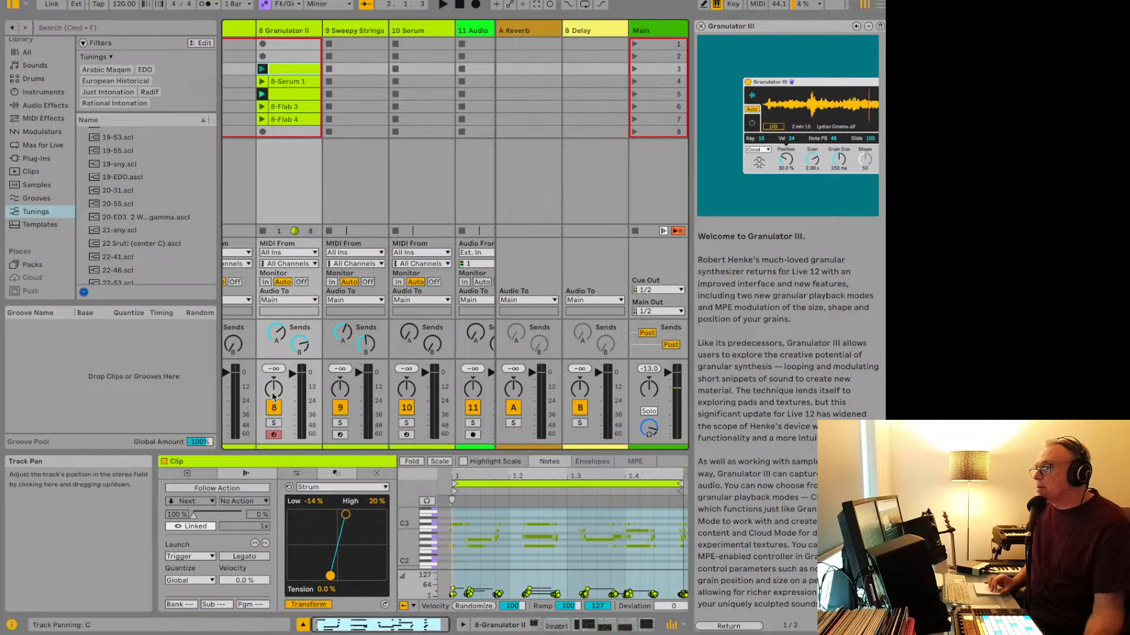
pyautogui.hscroll(1, 288, 407)
pyautogui.hscroll(-1, 287, 407)
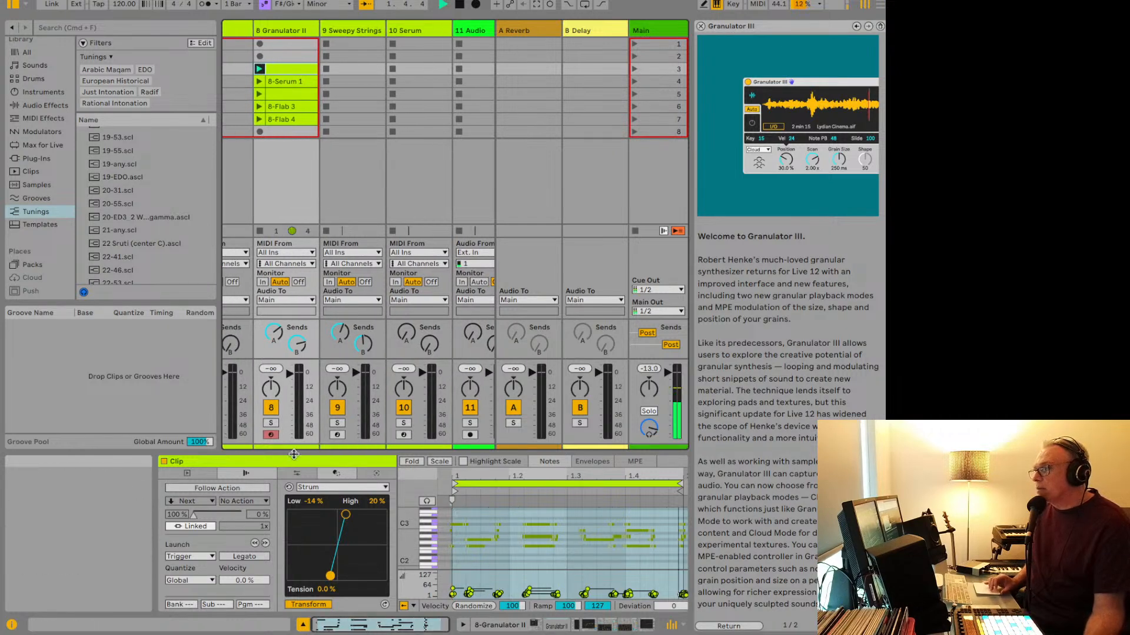
pyautogui.click(260, 94)
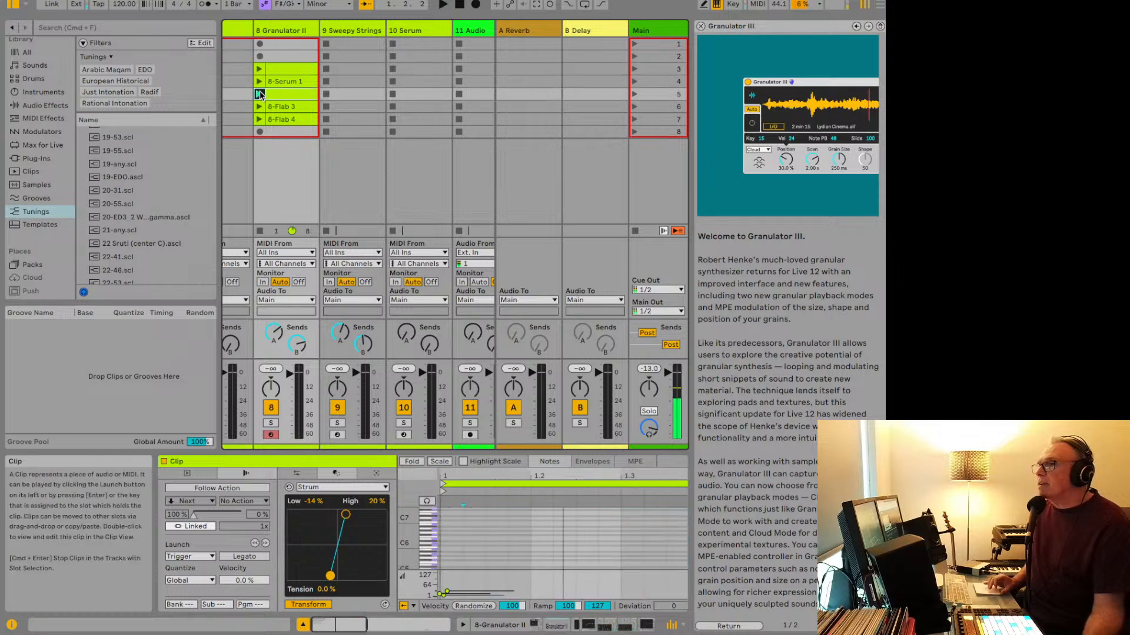
pyautogui.click(260, 69)
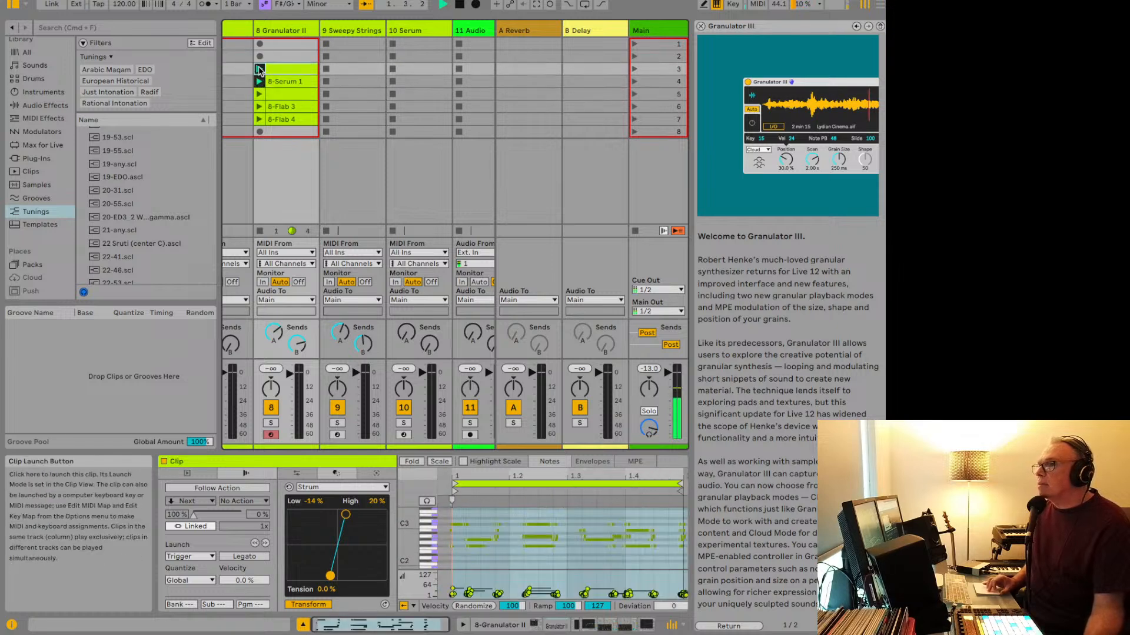
# Step: Audition the 8-Flab 3, scene 5 and 8-Serum 1 clips on the Granulator II track
pyautogui.click(259, 107)
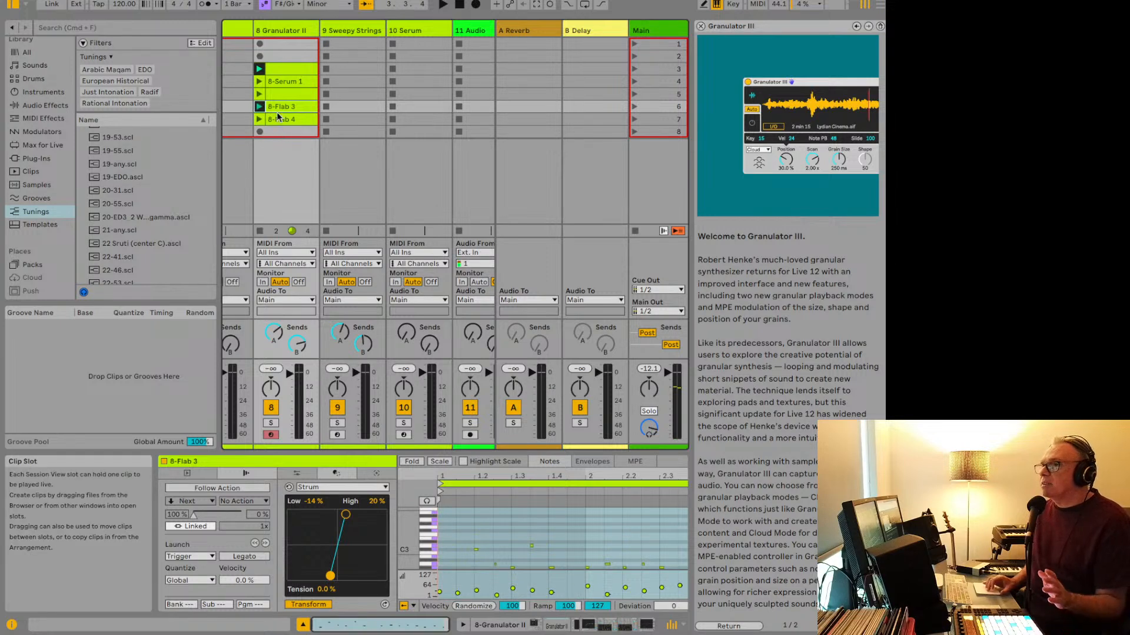
pyautogui.press('space')
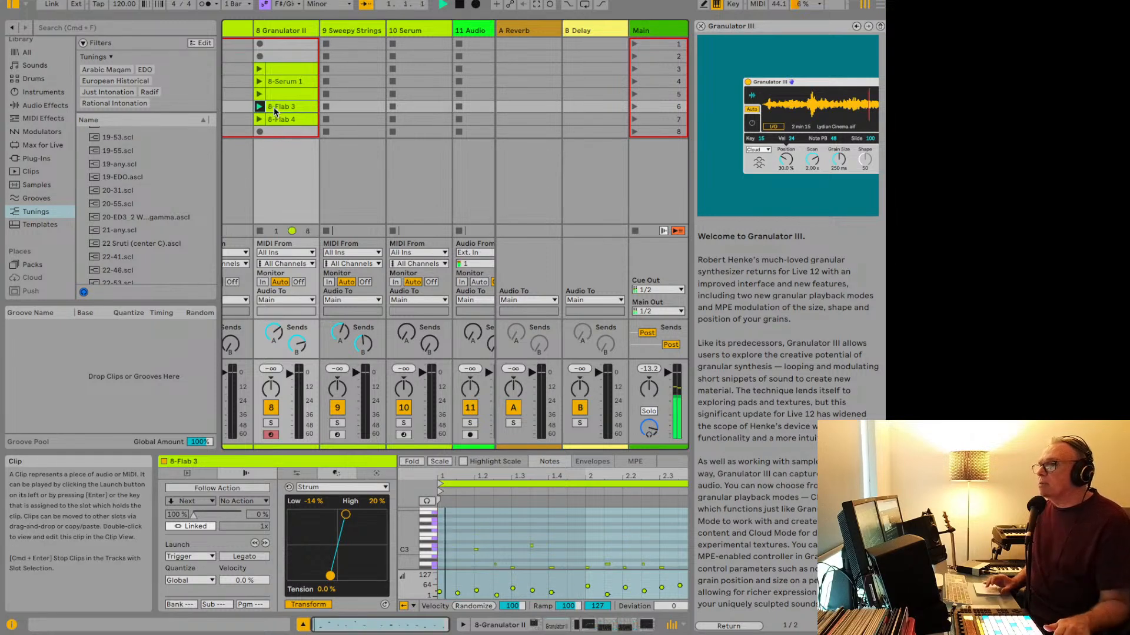
pyautogui.click(260, 93)
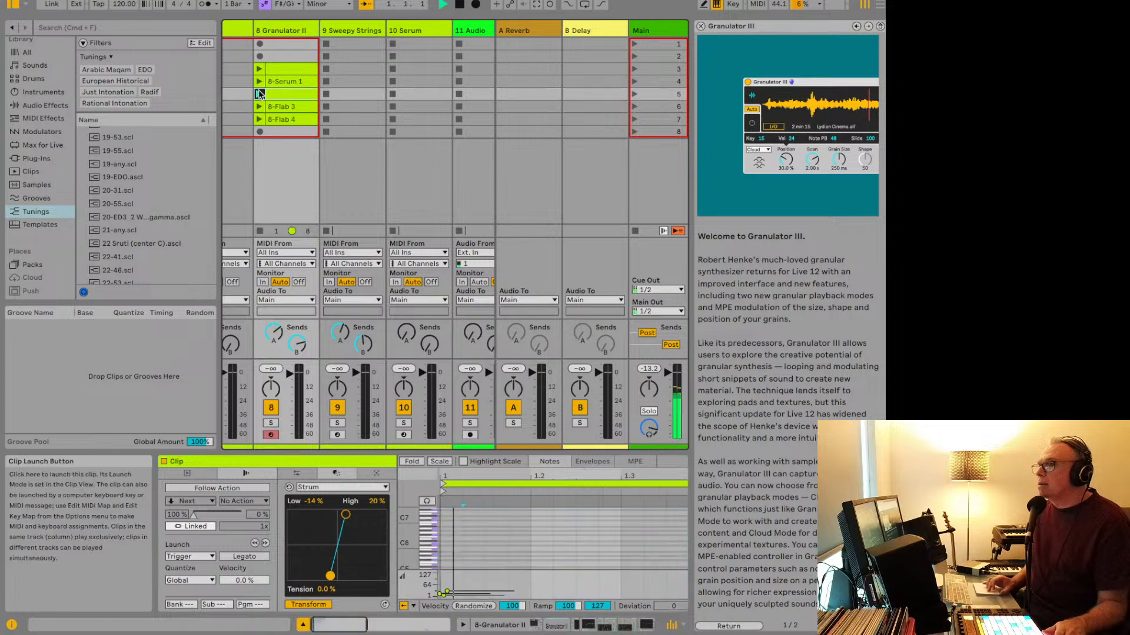
pyautogui.click(260, 81)
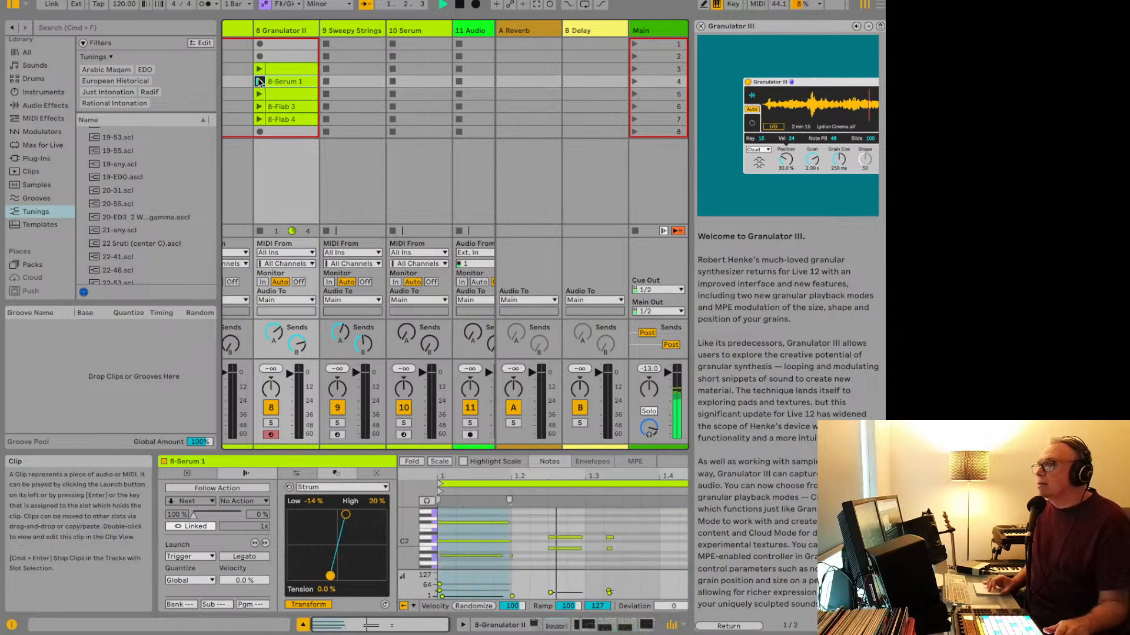
pyautogui.click(260, 106)
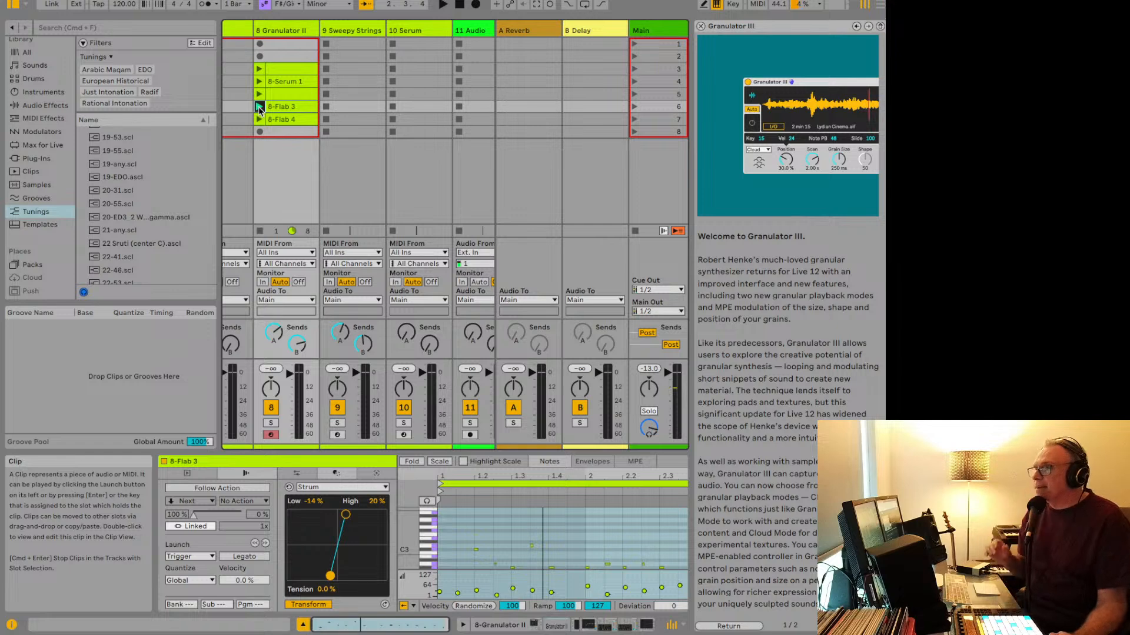
pyautogui.click(259, 106)
pyautogui.click(259, 82)
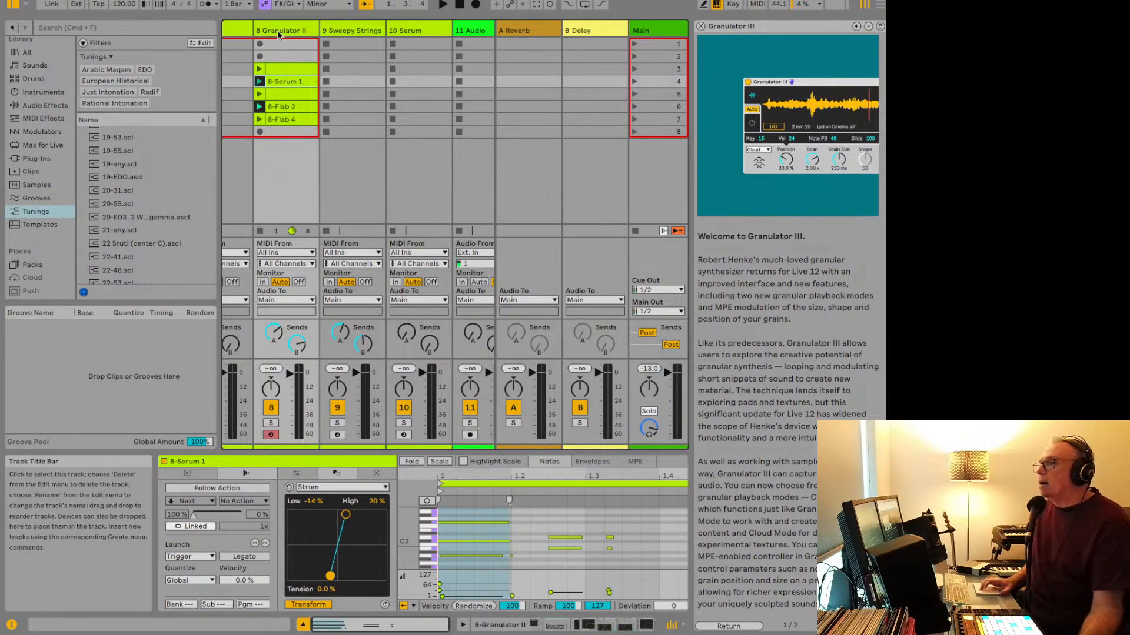
# Step: Search the browser for "OPERA" and show the Sounds category
pyautogui.click(91, 20)
pyautogui.press('capslock')
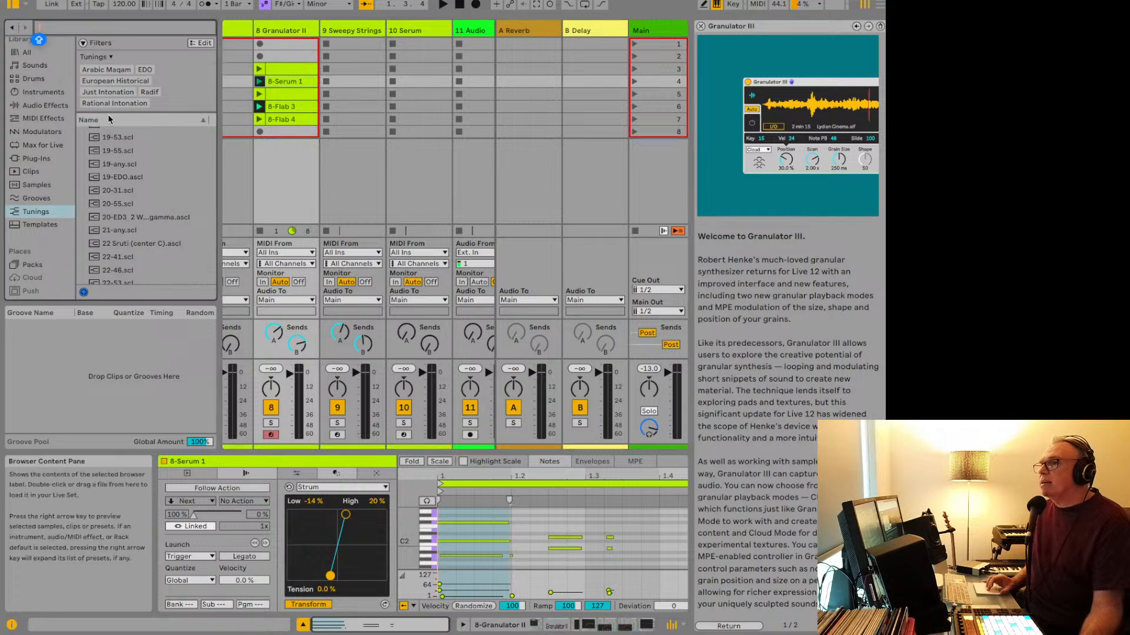
pyautogui.press('capslock')
pyautogui.write('gran')
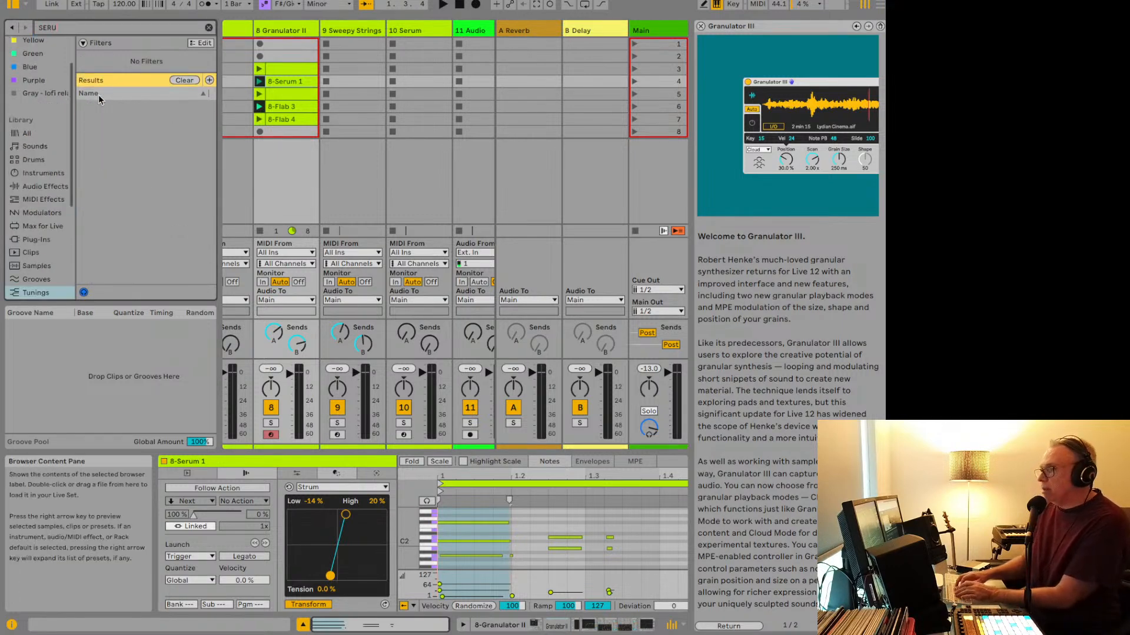
pyautogui.press('BackSpace')
pyautogui.press('BackSpace')
pyautogui.press('BackSpace')
pyautogui.press('BackSpace')
pyautogui.write('OPERA')
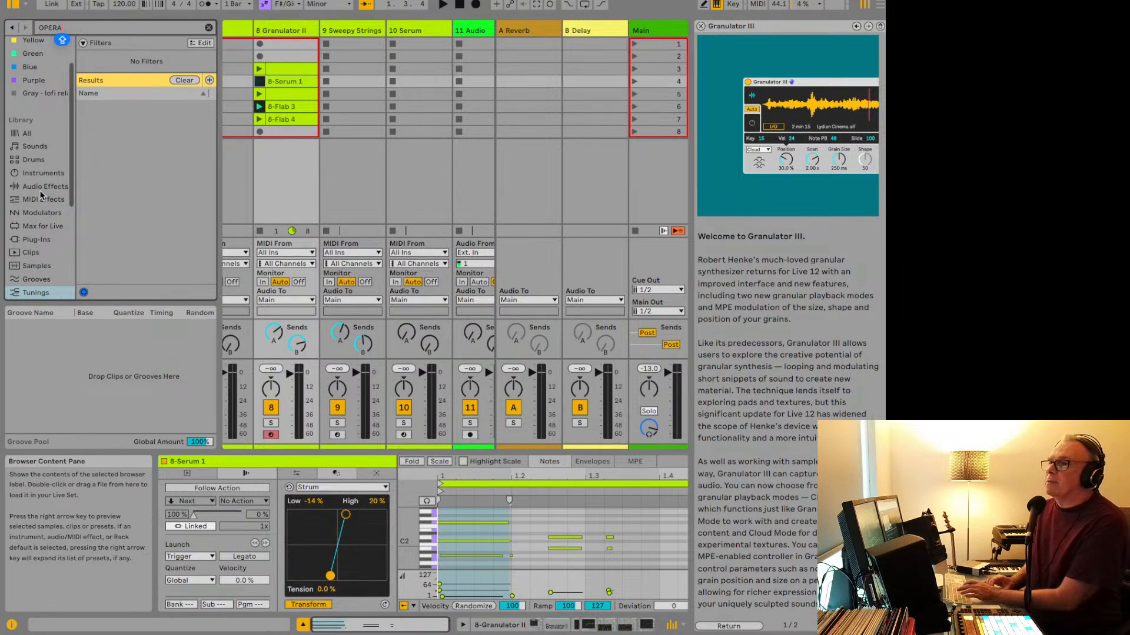
pyautogui.click(36, 147)
# Step: Preview presets in the Sounds list, including 12 String Guitar, Acid Bass, Air Raid Alarm and the Bell String pad
pyautogui.click(110, 199)
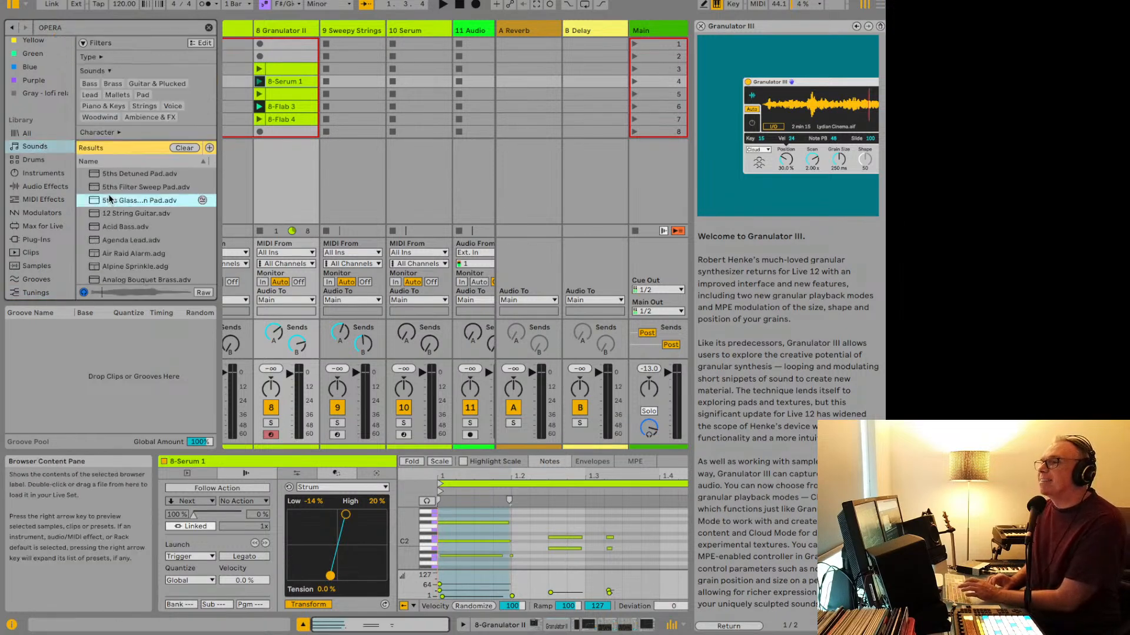
pyautogui.press('Down')
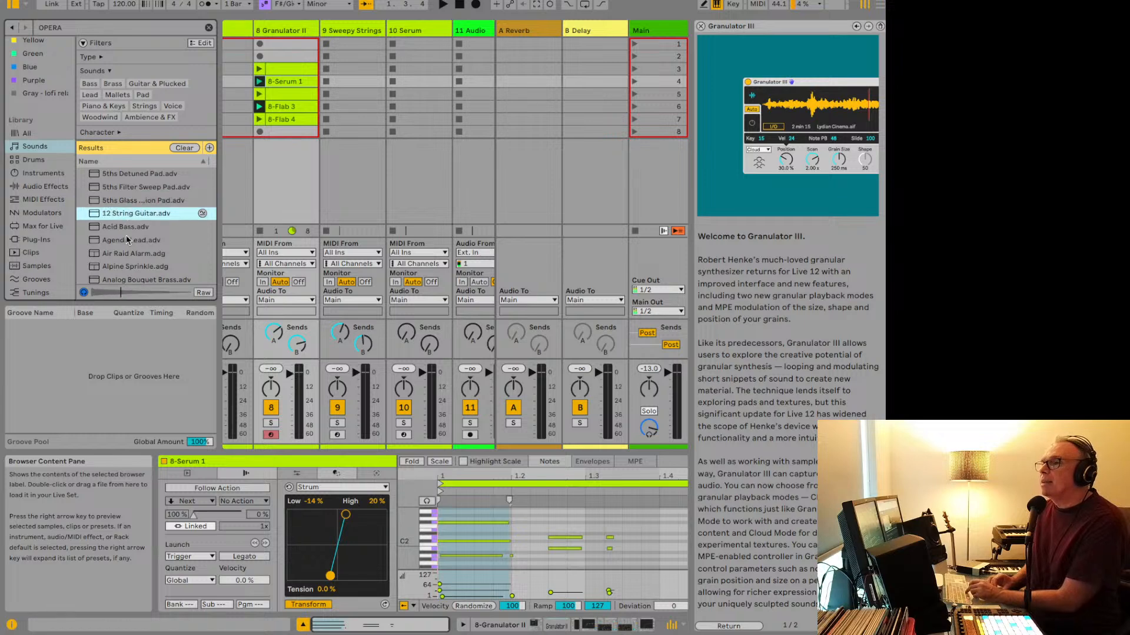
pyautogui.click(127, 240)
pyautogui.click(124, 229)
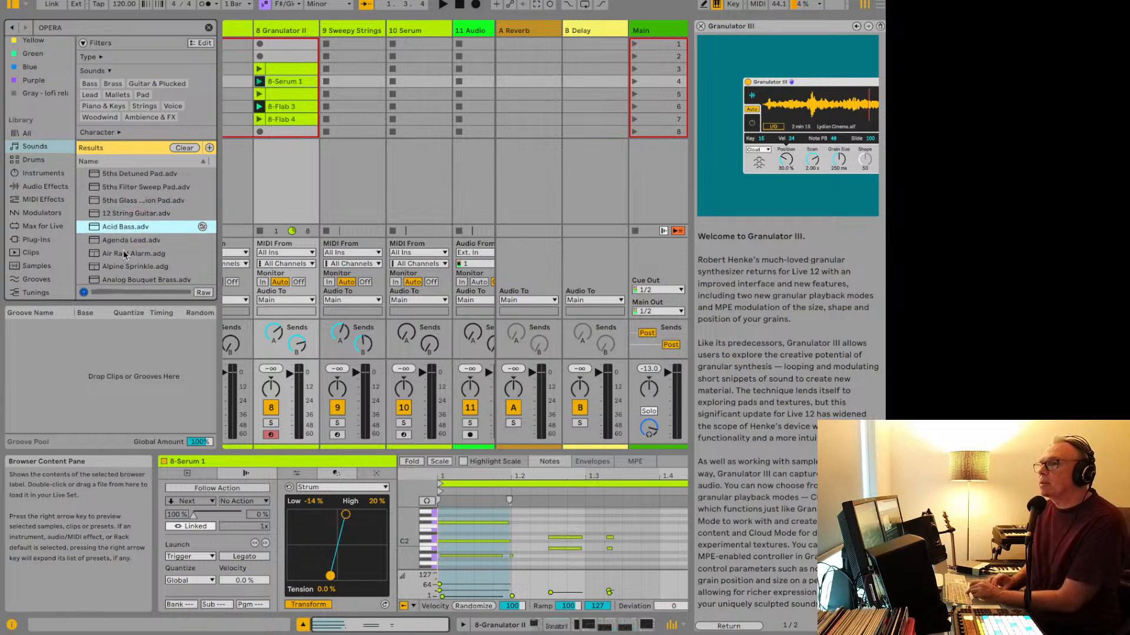
pyautogui.click(124, 253)
pyautogui.scroll(-3, 126, 270)
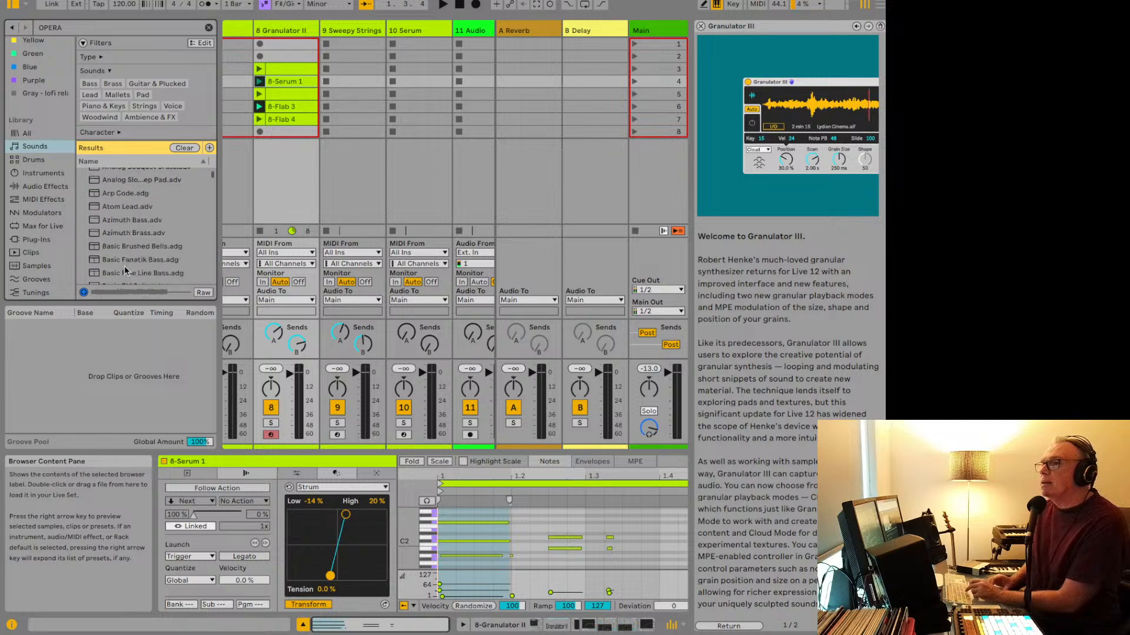
pyautogui.scroll(-3, 125, 271)
pyautogui.click(126, 259)
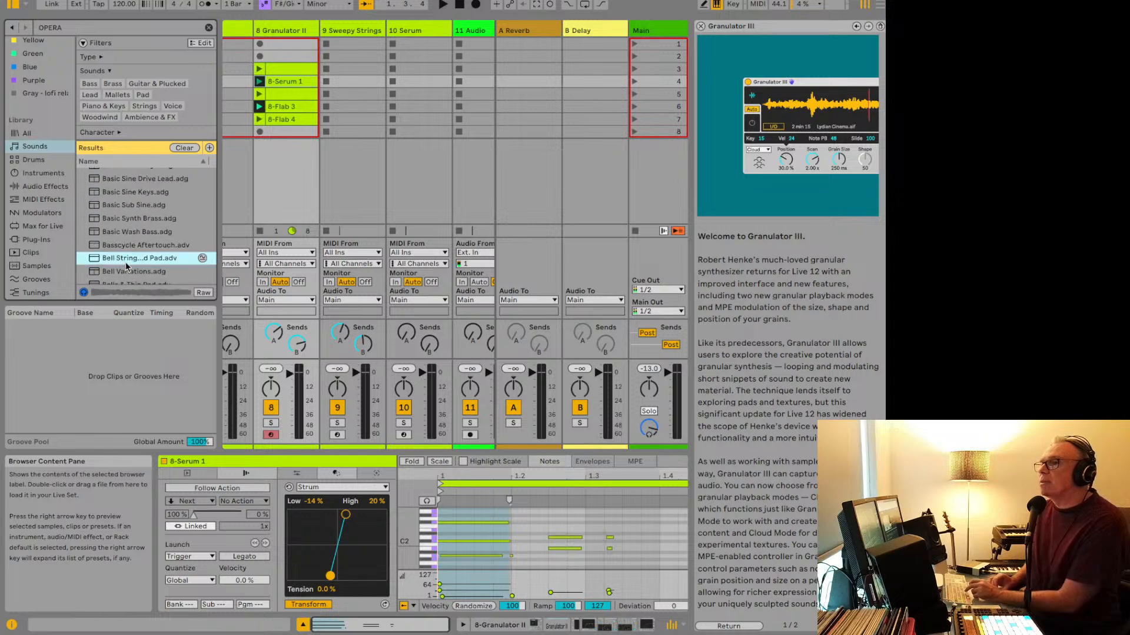
pyautogui.scroll(-3, 126, 266)
pyautogui.click(123, 253)
pyautogui.scroll(-6, 120, 259)
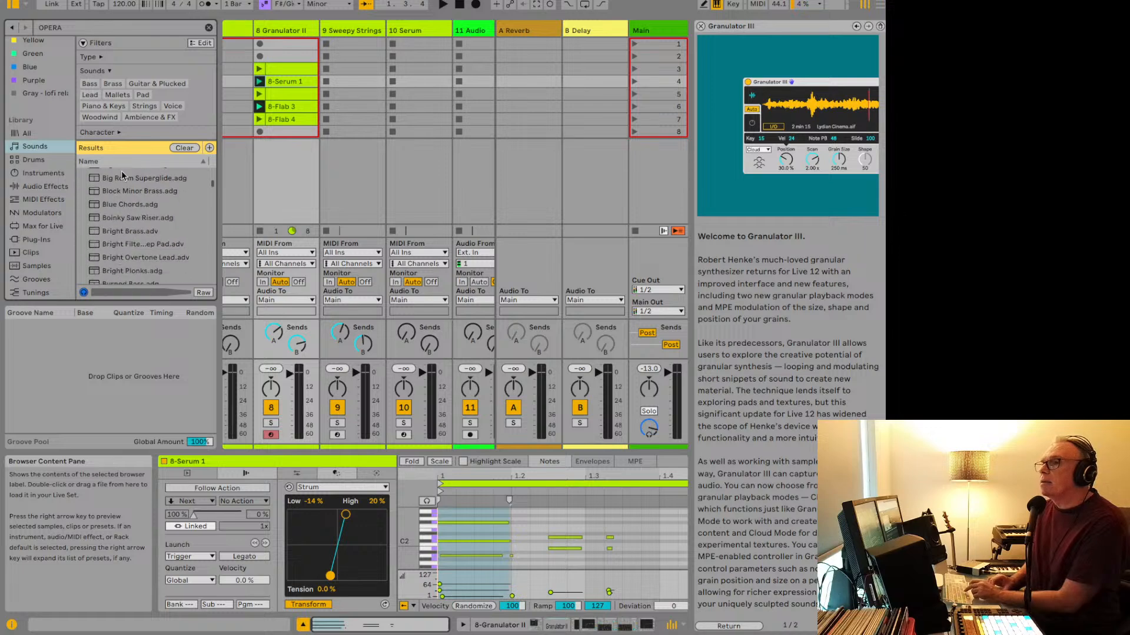
# Step: Preview the Big Room Superglide and Blue Chords presets and load Blue Chords onto the Granulator II track
pyautogui.click(123, 177)
pyautogui.click(118, 203)
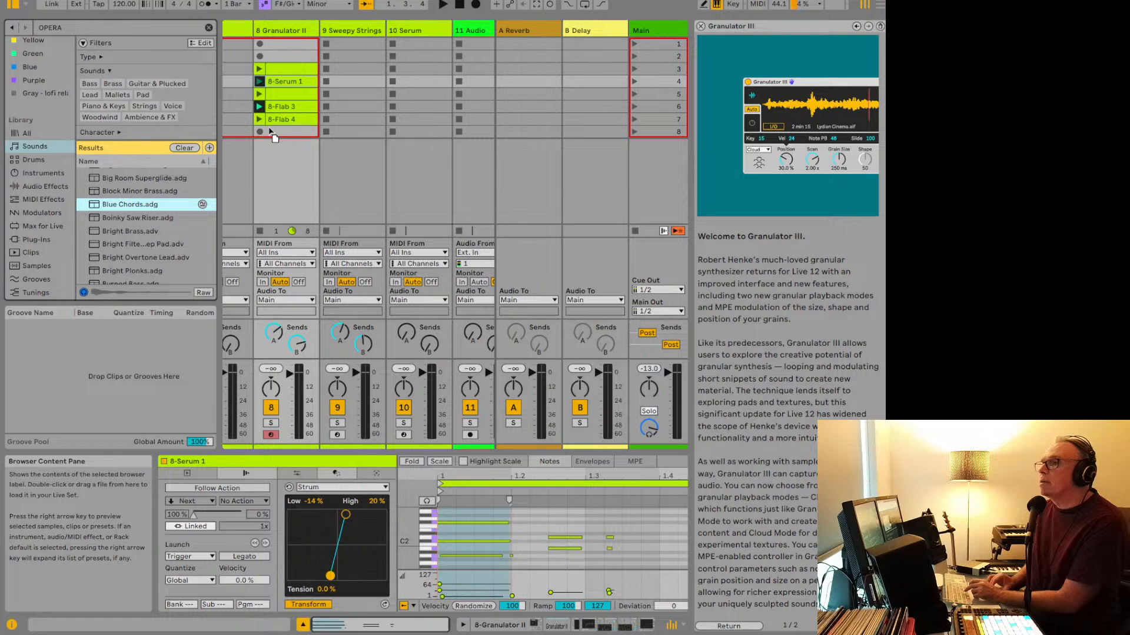
pyautogui.moveTo(267, 130); pyautogui.dragTo(269, 131)
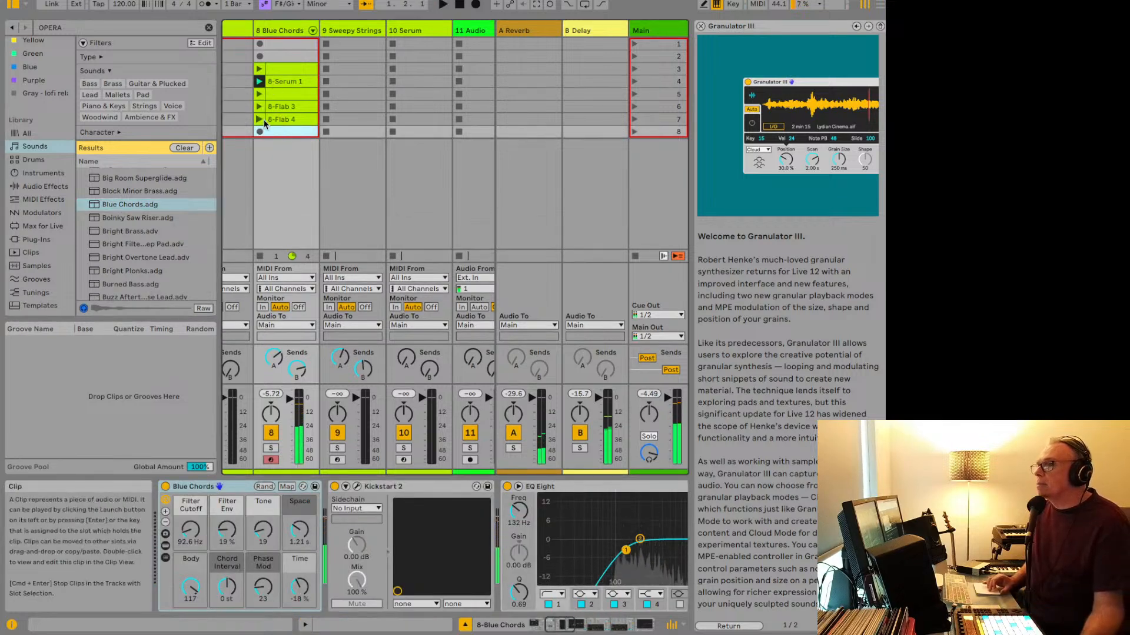
# Step: Record a new MIDI clip in scene 8 of the Blue Chords track and lower the track's volume to -9.1 dB
pyautogui.click(259, 118)
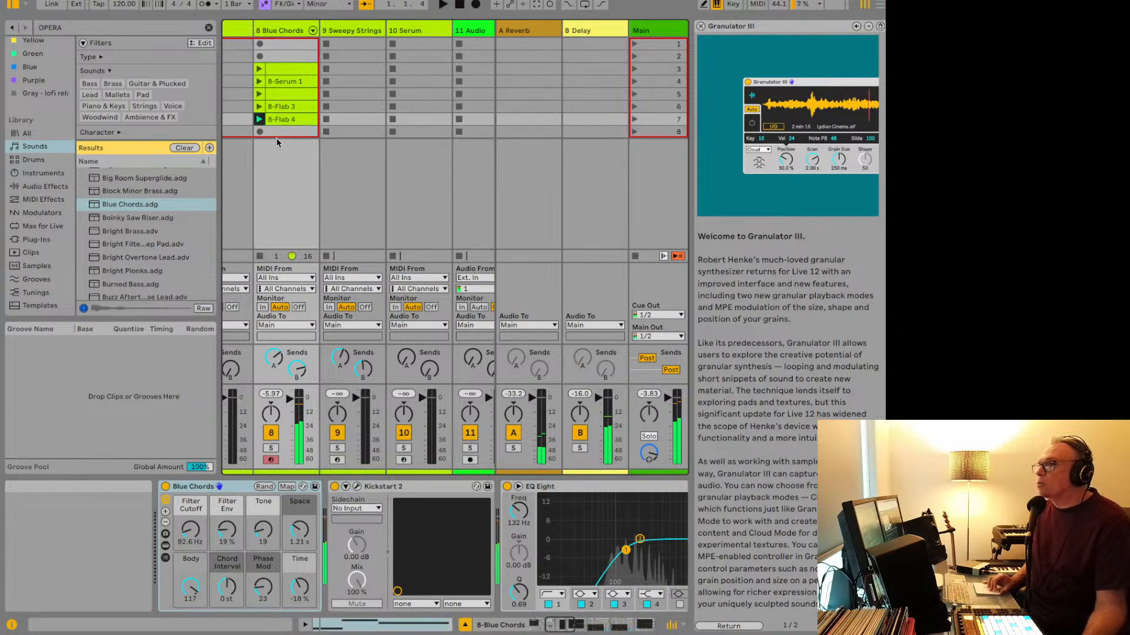
pyautogui.doubleClick(276, 131)
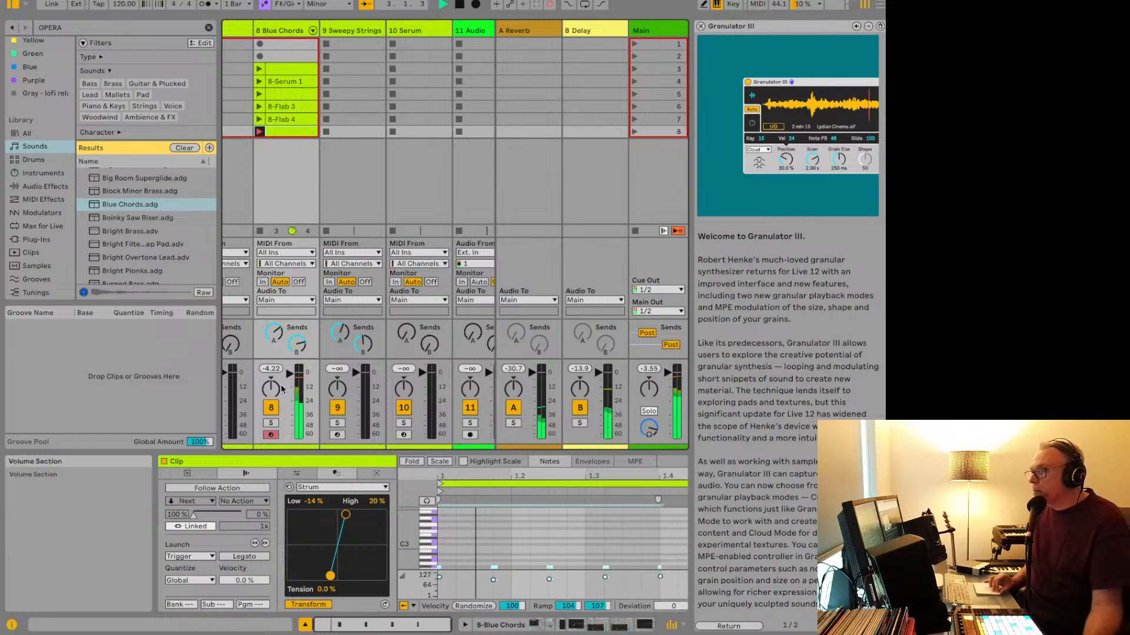
pyautogui.moveTo(296, 383); pyautogui.dragTo(289, 393)
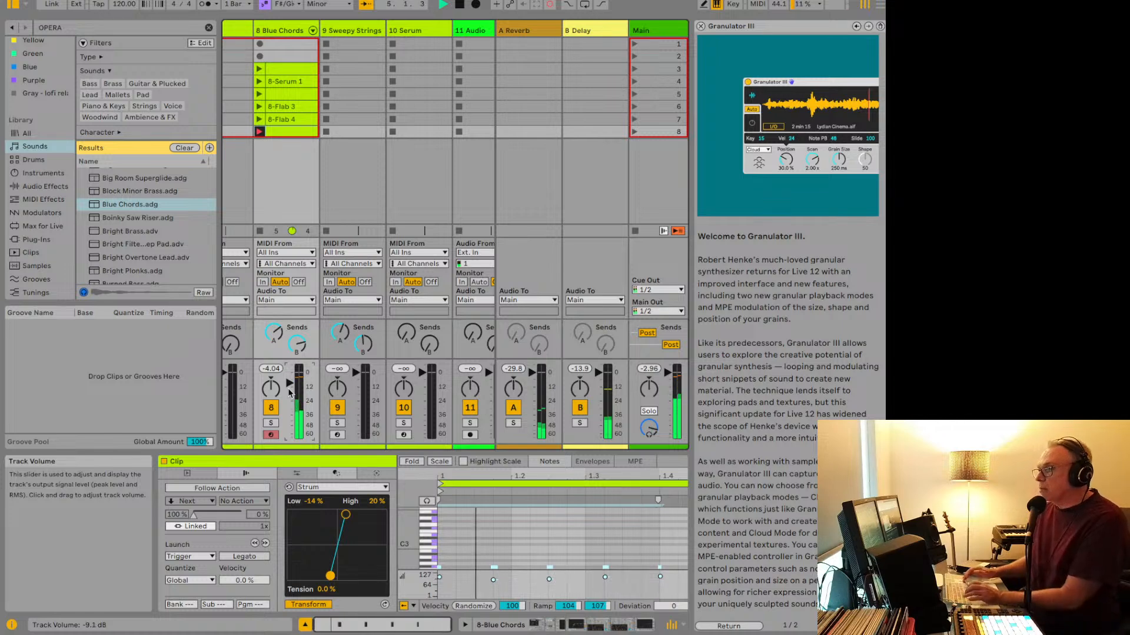
# Step: Select all notes in the new scene 8 clip and stop playback
pyautogui.click(469, 511)
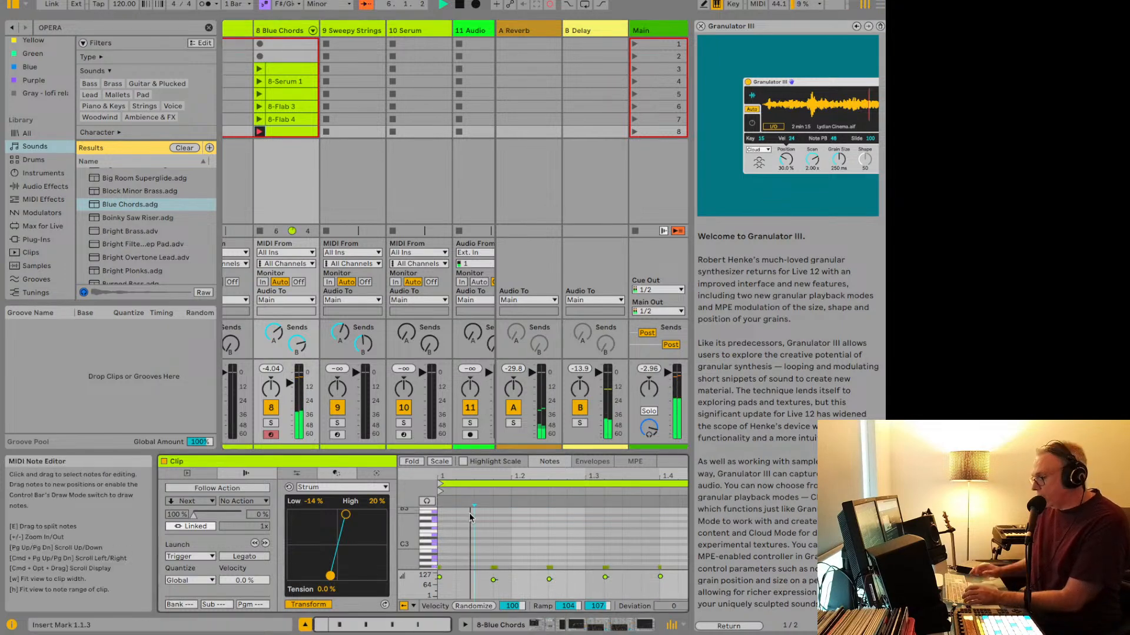
pyautogui.press('super+a')
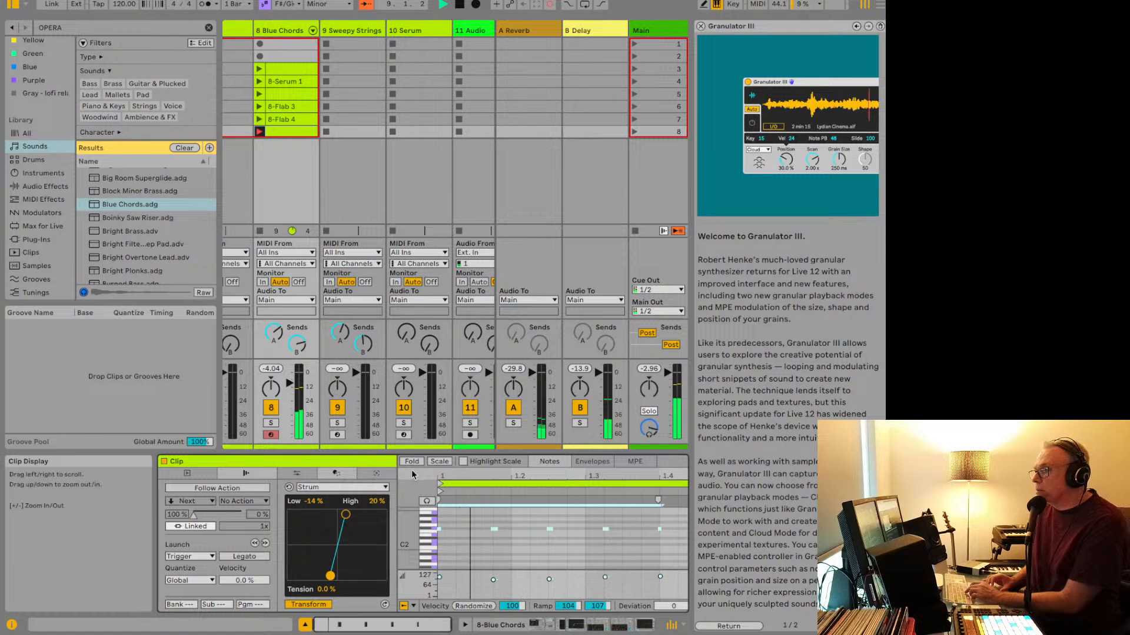
pyautogui.press('space')
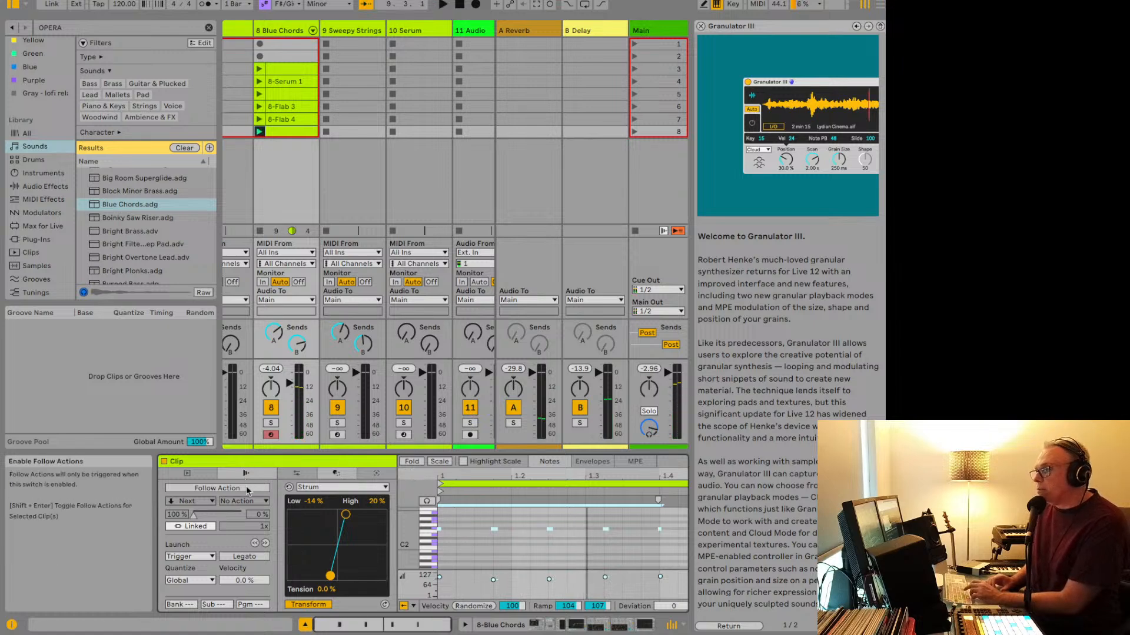
pyautogui.hotkey('shift', 'Tab')
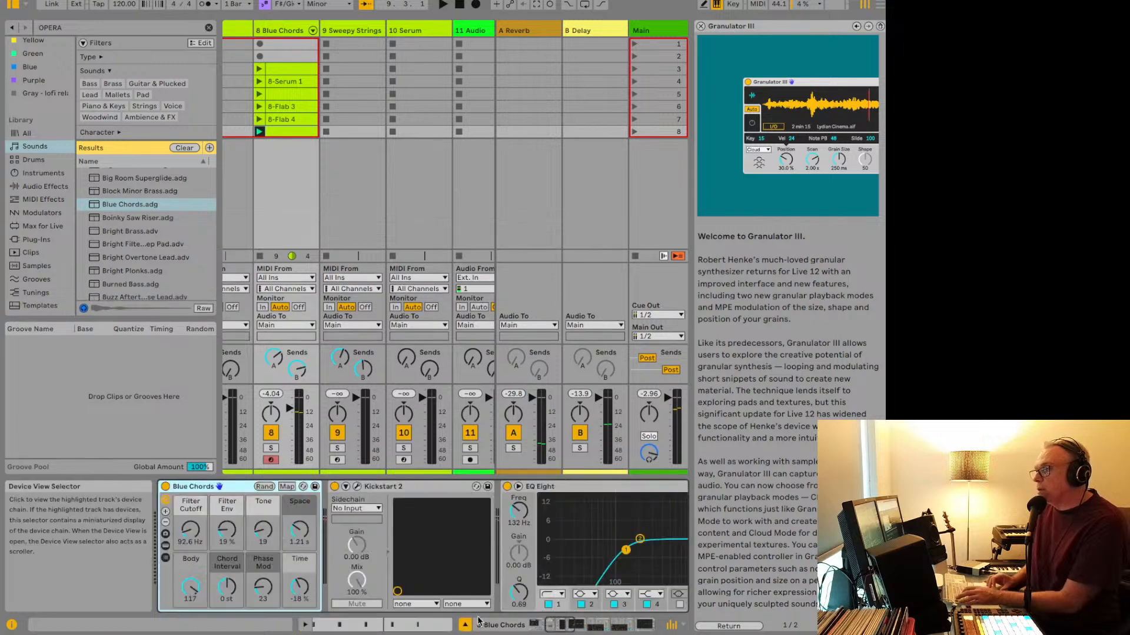
pyautogui.click(343, 625)
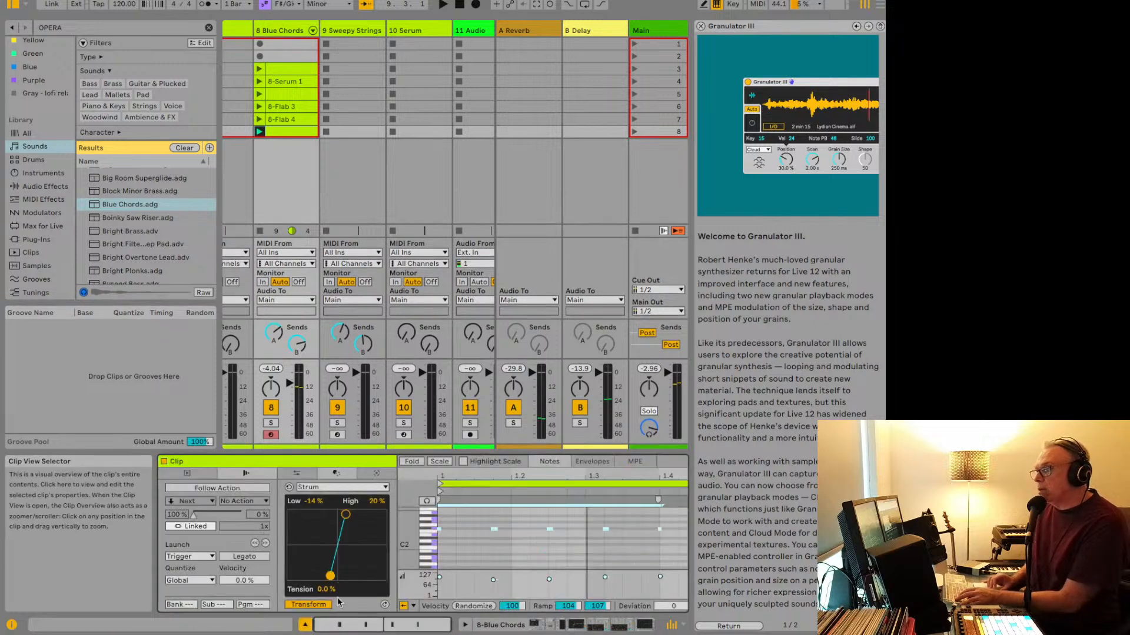
pyautogui.press('super+Tab')
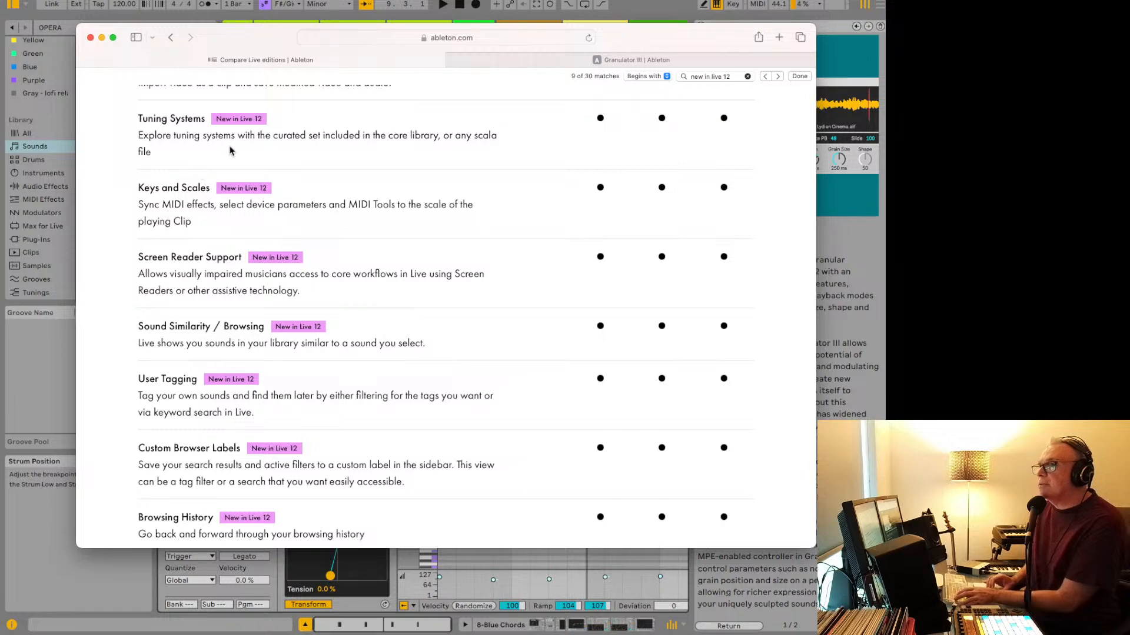
pyautogui.press('super+Tab')
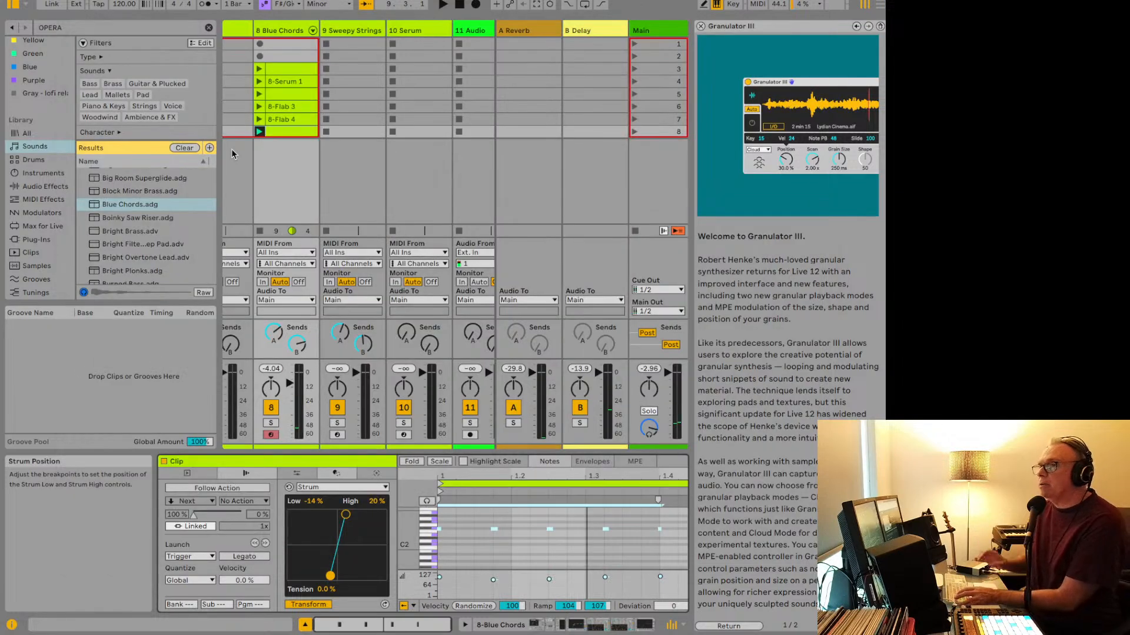
pyautogui.click(286, 131)
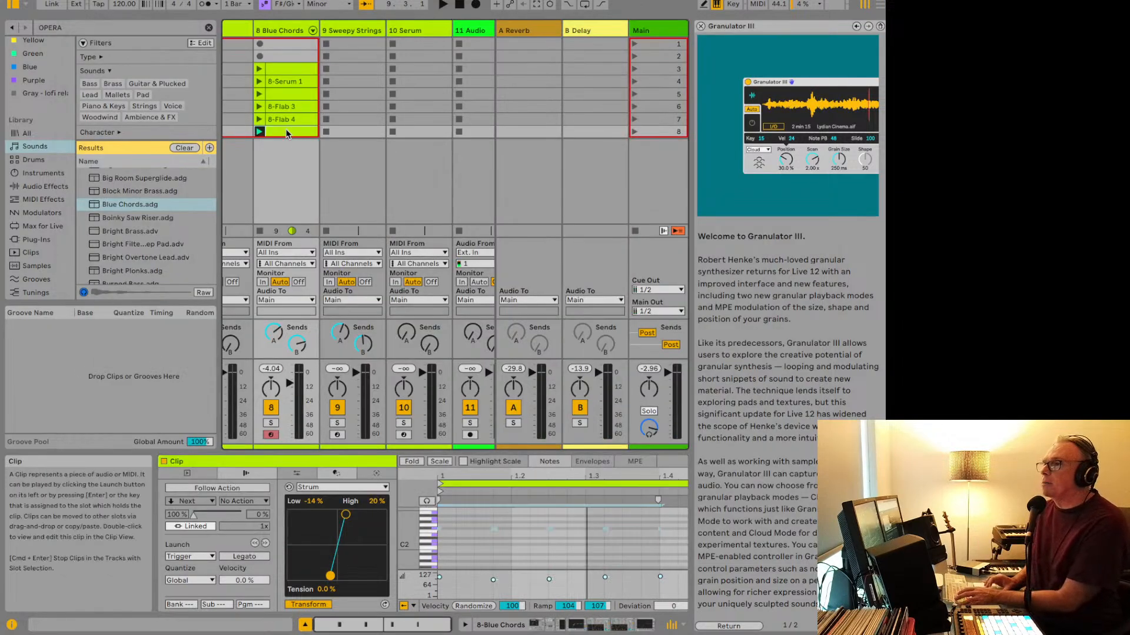
# Step: Preview presets in the Sounds list from the Bright to the Cascadian sounds, including Bright Plonks, Buzz Wrecker and Cascadian Forte
pyautogui.click(150, 245)
pyautogui.click(131, 270)
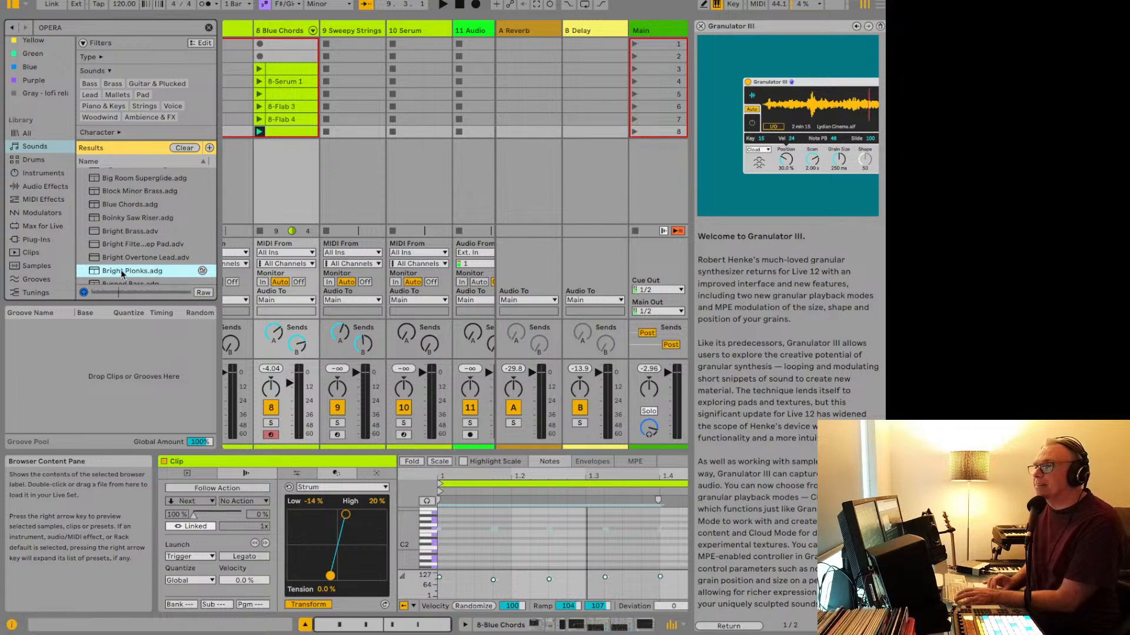
pyautogui.scroll(-3, 119, 273)
pyautogui.scroll(-4, 118, 259)
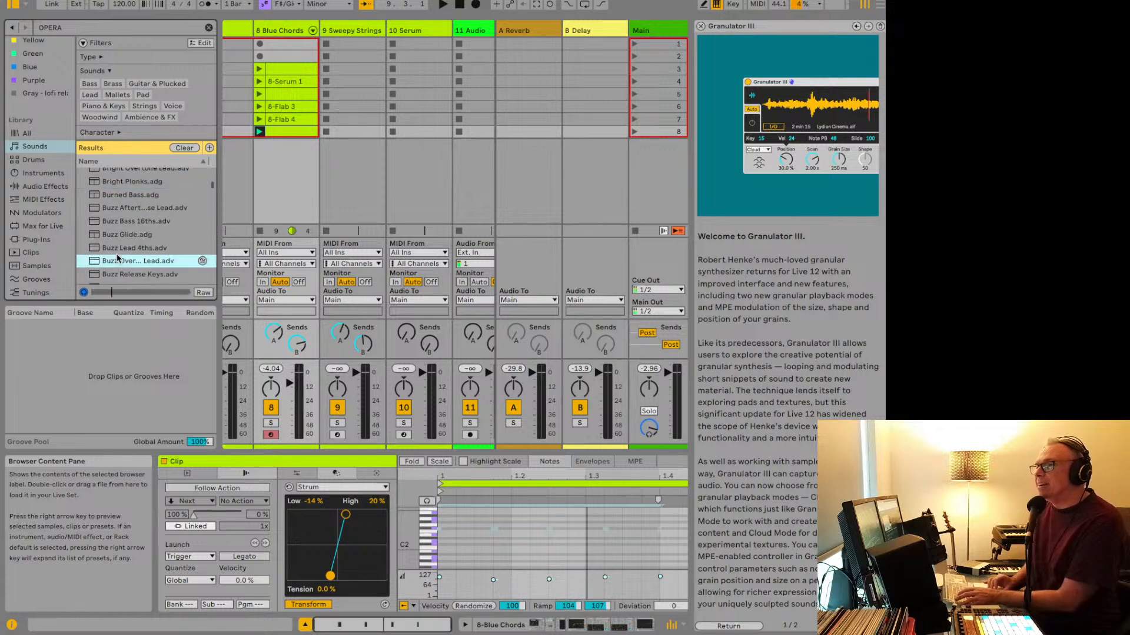
pyautogui.click(121, 243)
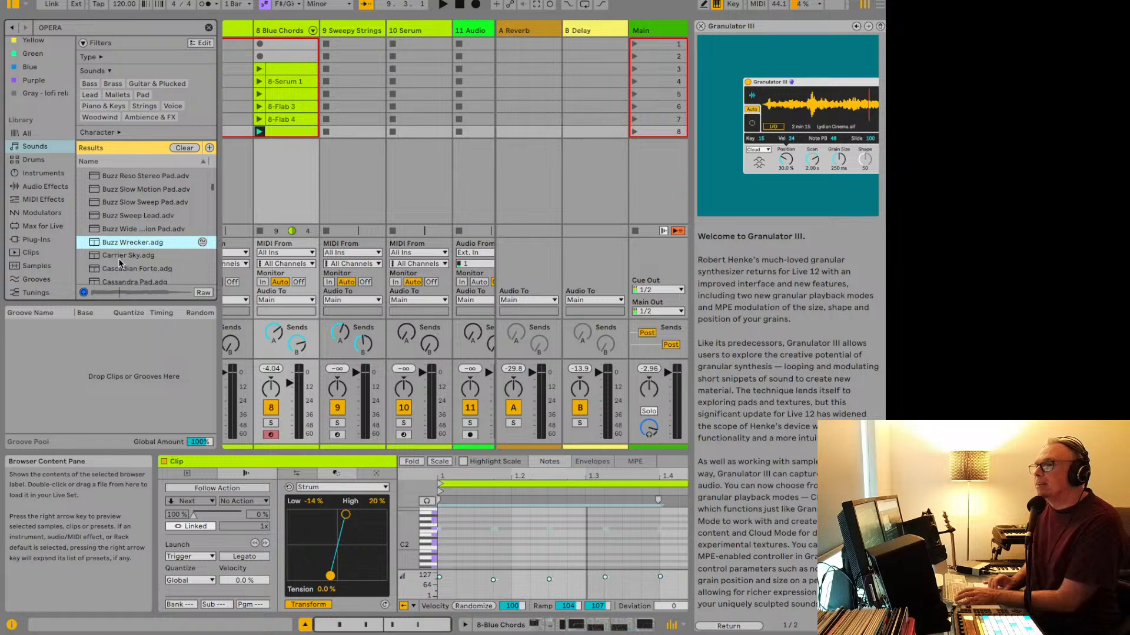
pyautogui.click(120, 260)
pyautogui.click(122, 269)
# Step: Preview presets further down the Sounds list, including FM Short Lead and FM Piano Filtered
pyautogui.scroll(-4, 122, 270)
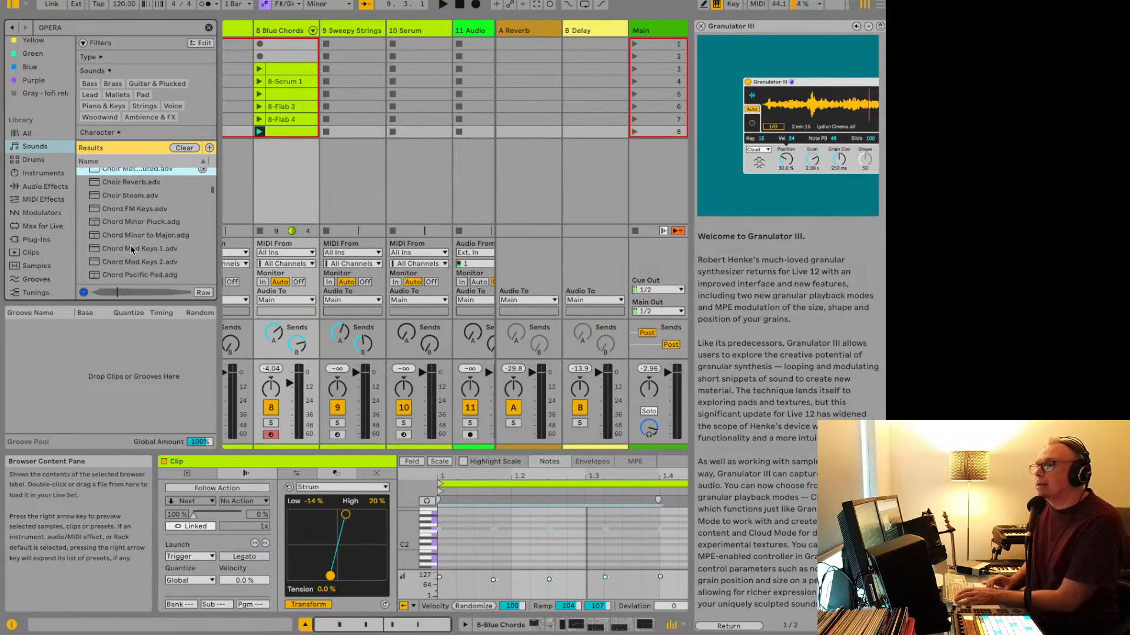
pyautogui.scroll(-5, 129, 245)
pyautogui.click(132, 239)
pyautogui.scroll(-6, 132, 244)
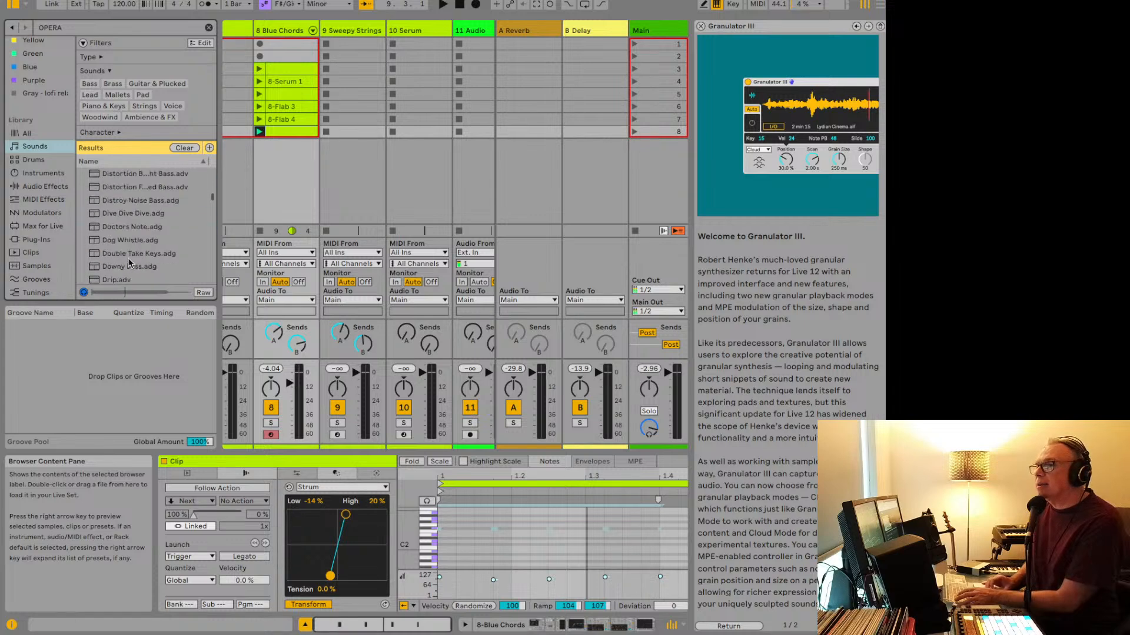
pyautogui.click(130, 261)
pyautogui.scroll(-4, 127, 270)
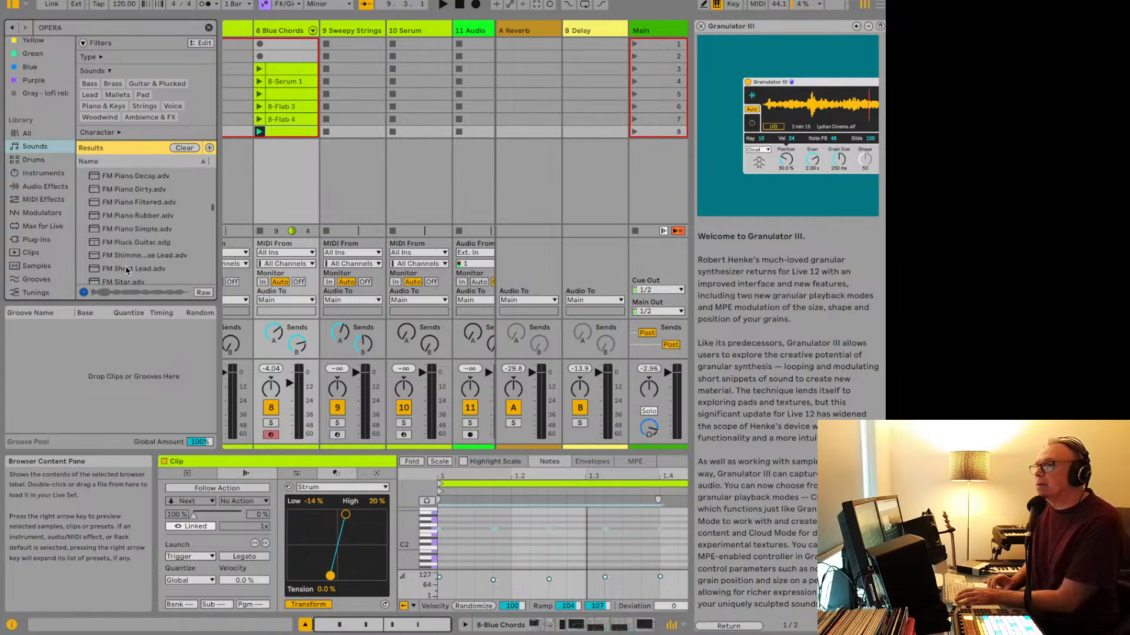
pyautogui.click(126, 268)
pyautogui.click(128, 201)
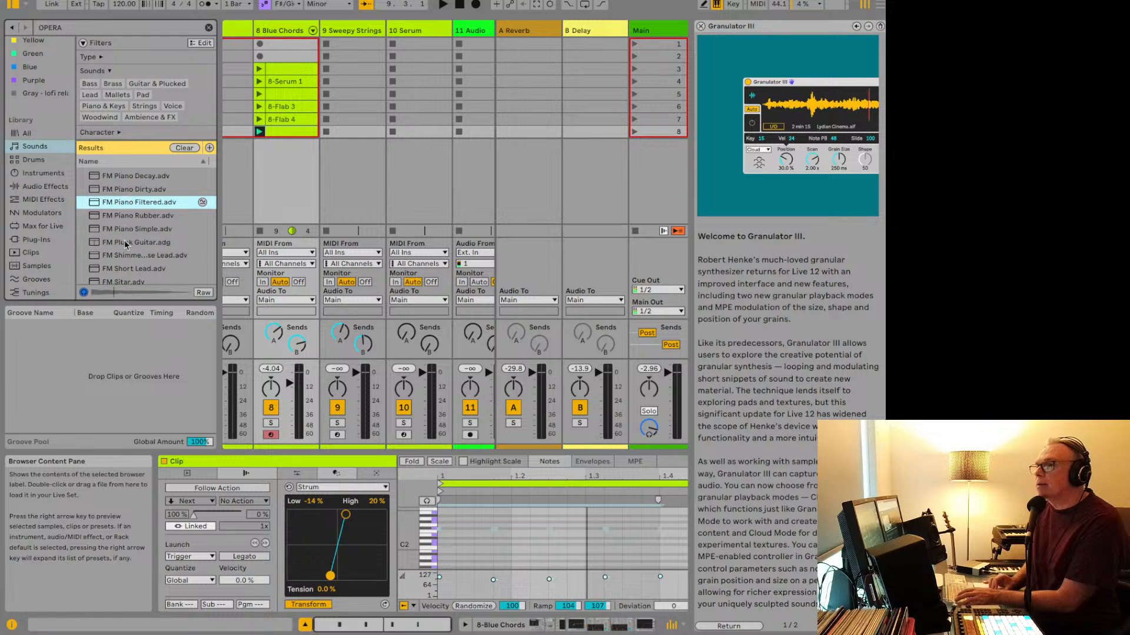
# Step: Preview presets among the G to M sounds, including a Glass pad and the High & Low preset
pyautogui.scroll(-4, 128, 246)
pyautogui.click(117, 255)
pyautogui.click(115, 277)
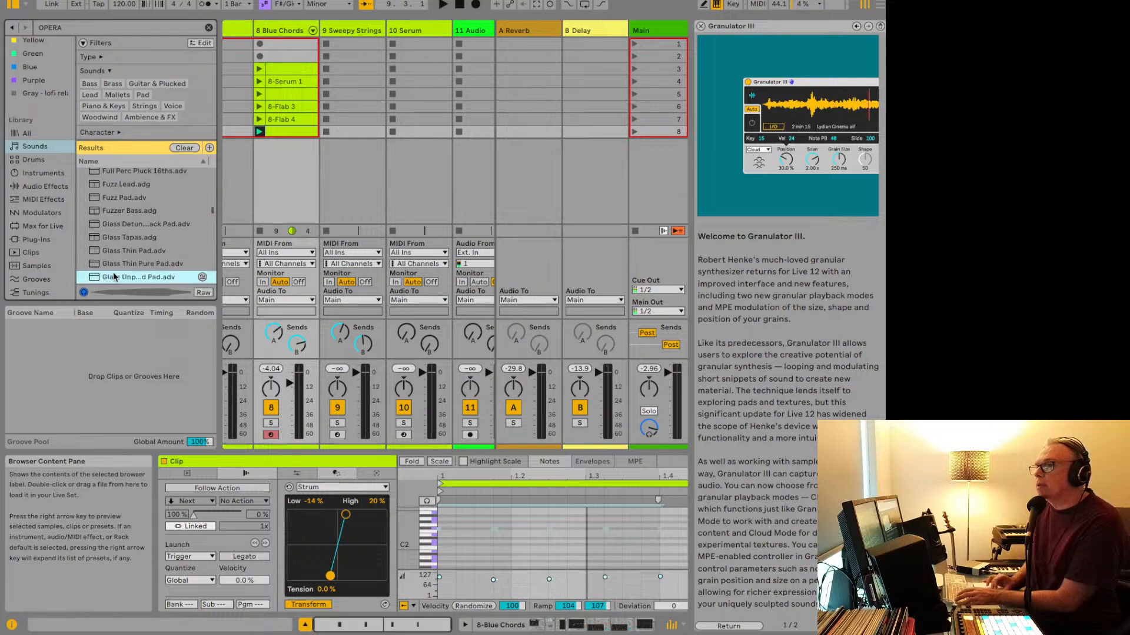
pyautogui.scroll(-5, 114, 277)
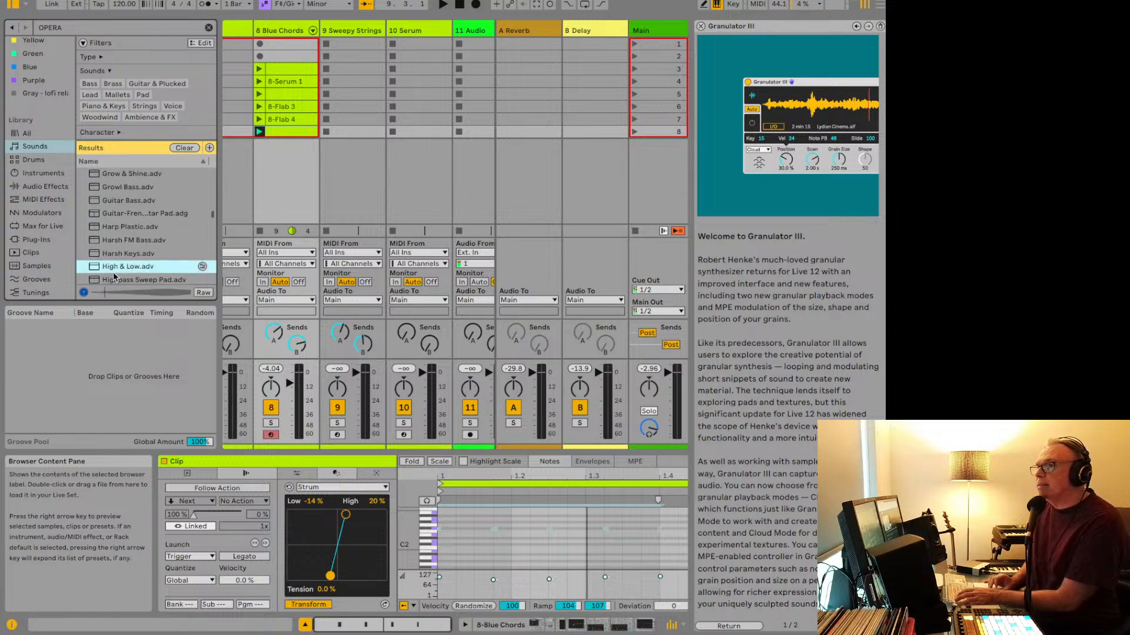
pyautogui.scroll(-5, 115, 277)
pyautogui.click(115, 257)
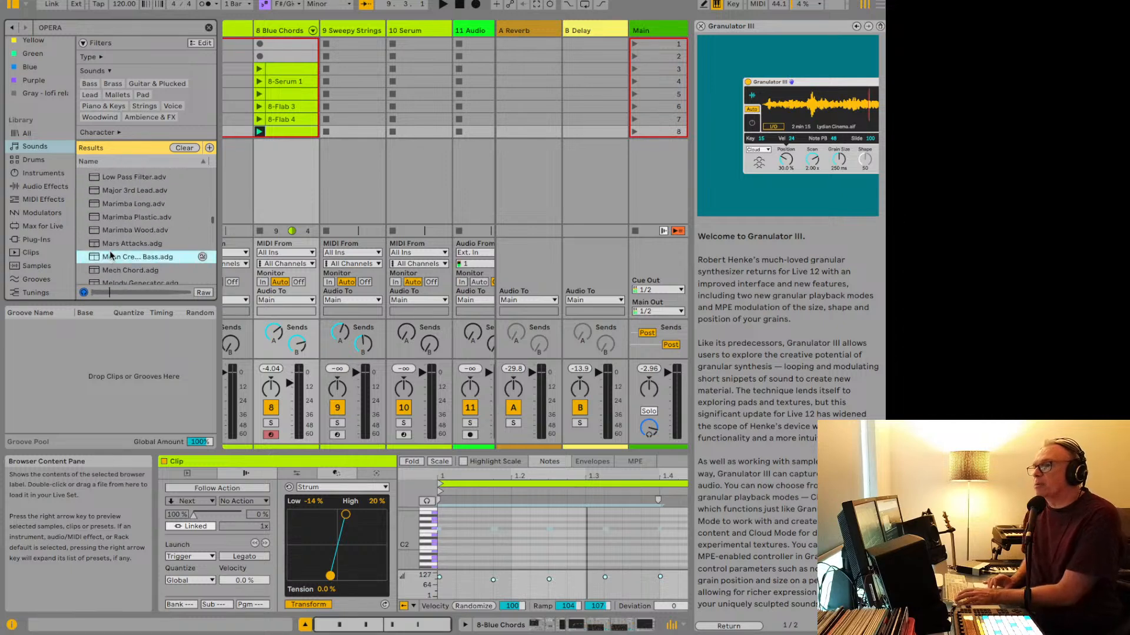
# Step: Preview the Metallic Noise Pluck, Miami Bite, Mindfulness, Midnight Dip and Miami Pluck presets
pyautogui.scroll(-3, 122, 264)
pyautogui.click(123, 248)
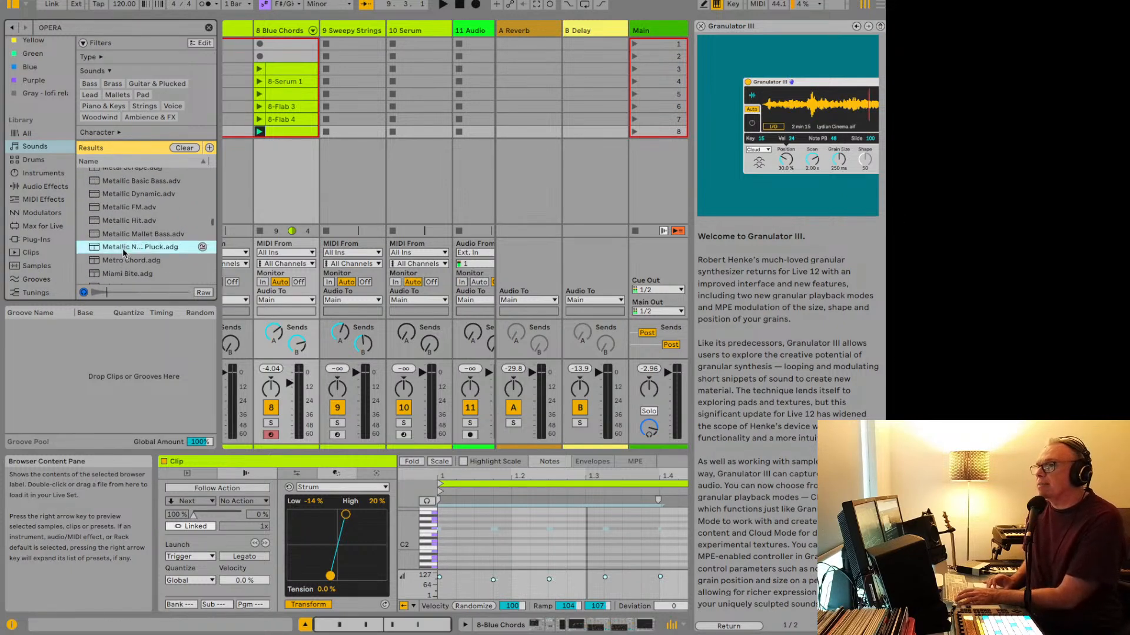
pyautogui.click(119, 272)
pyautogui.scroll(-3, 120, 259)
pyautogui.click(120, 246)
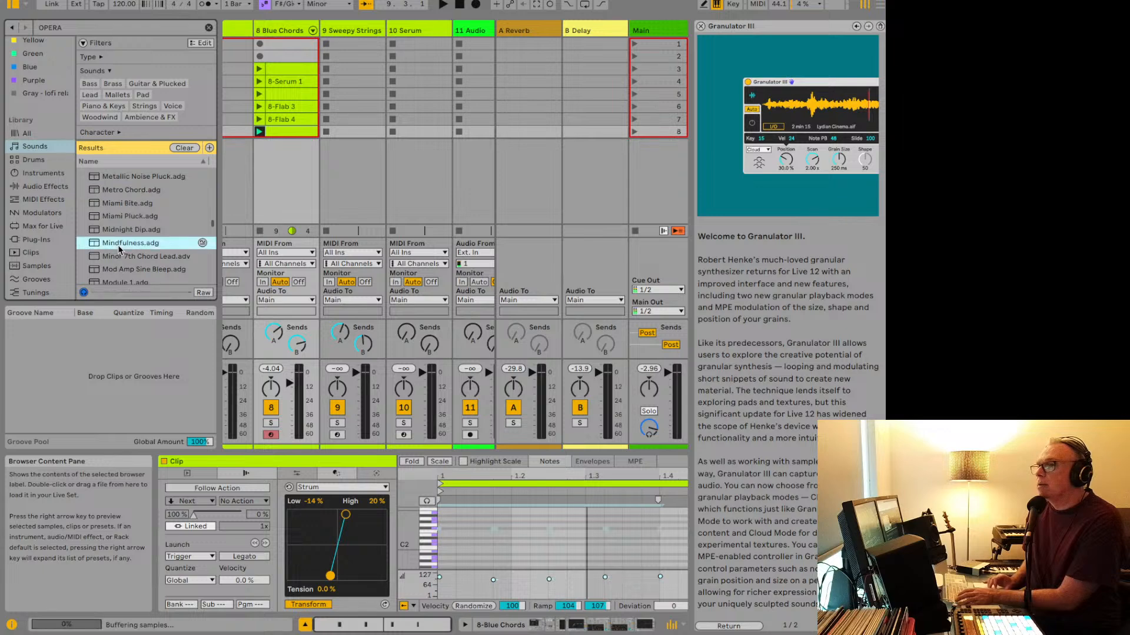
pyautogui.click(124, 231)
pyautogui.press('Up')
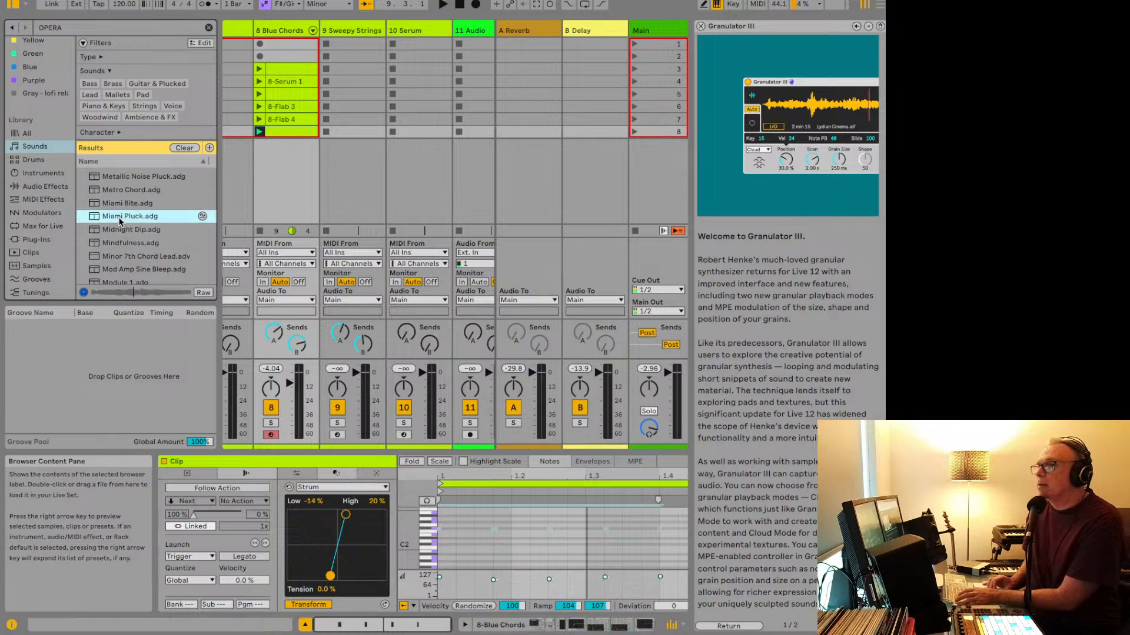
# Step: Preview the Mod Amp Sine Bleep, Module 1 and Mono Collide presets and one of the Muted pads
pyautogui.click(122, 269)
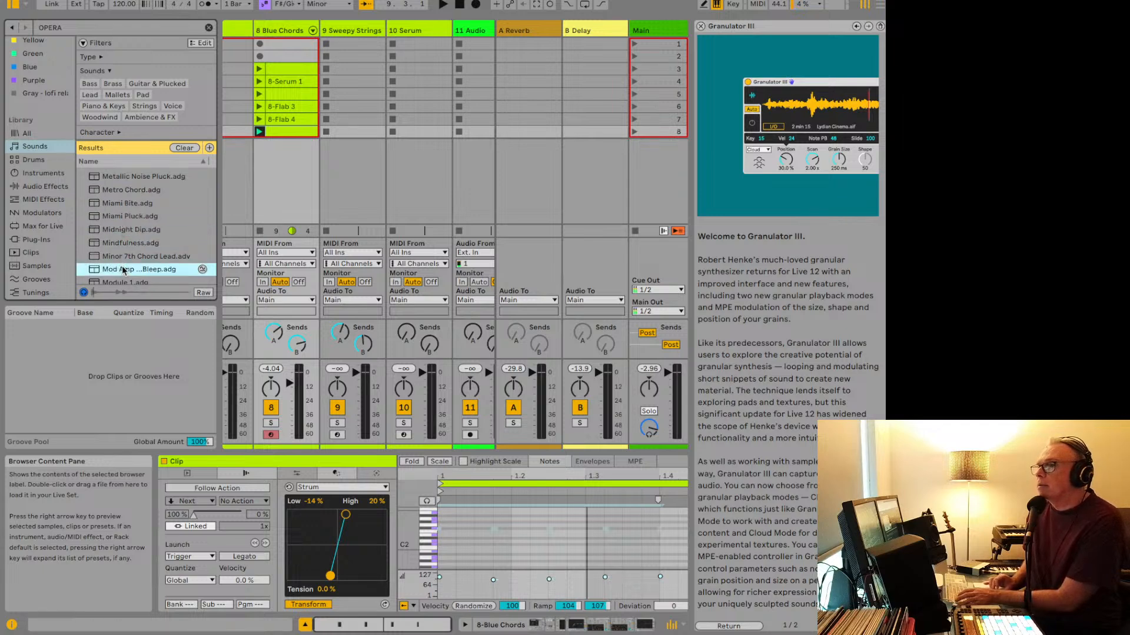
pyautogui.scroll(-1, 122, 269)
pyautogui.scroll(-1, 123, 270)
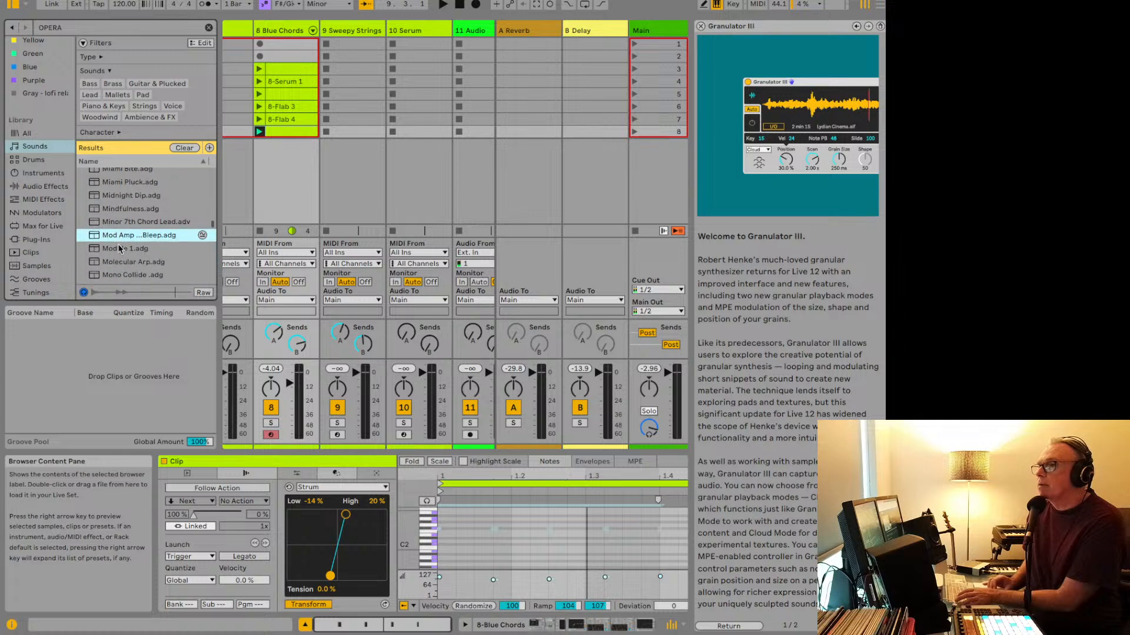
pyautogui.click(118, 253)
pyautogui.click(123, 275)
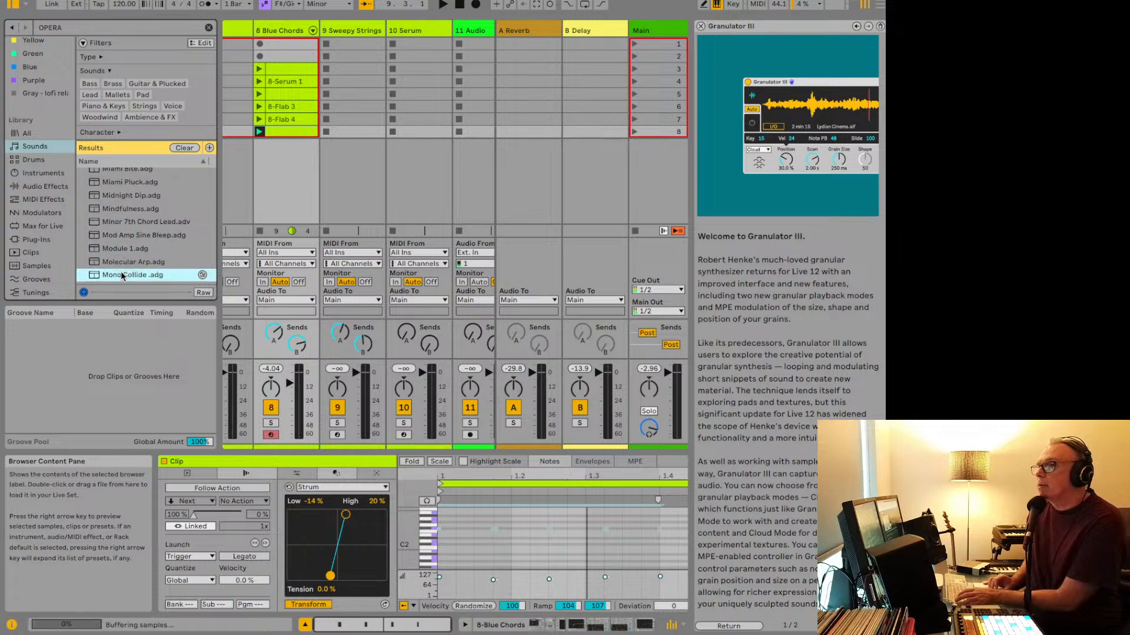
pyautogui.scroll(-4, 123, 275)
pyautogui.click(118, 267)
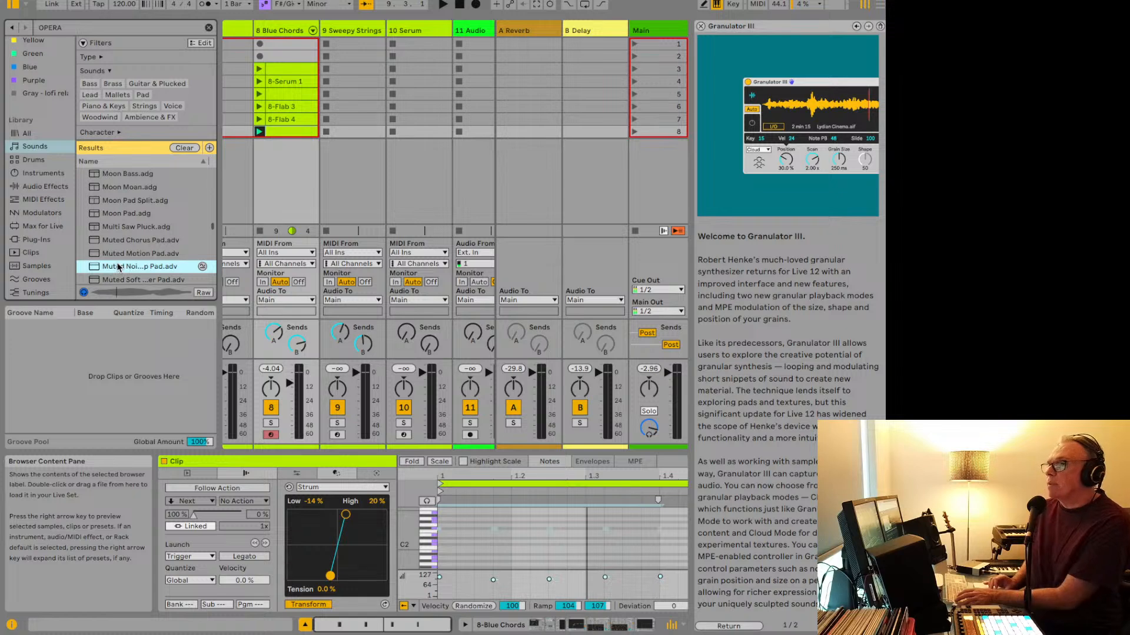
# Step: Search the plug-ins for "SERU" and select the first Serum entry
pyautogui.click(91, 27)
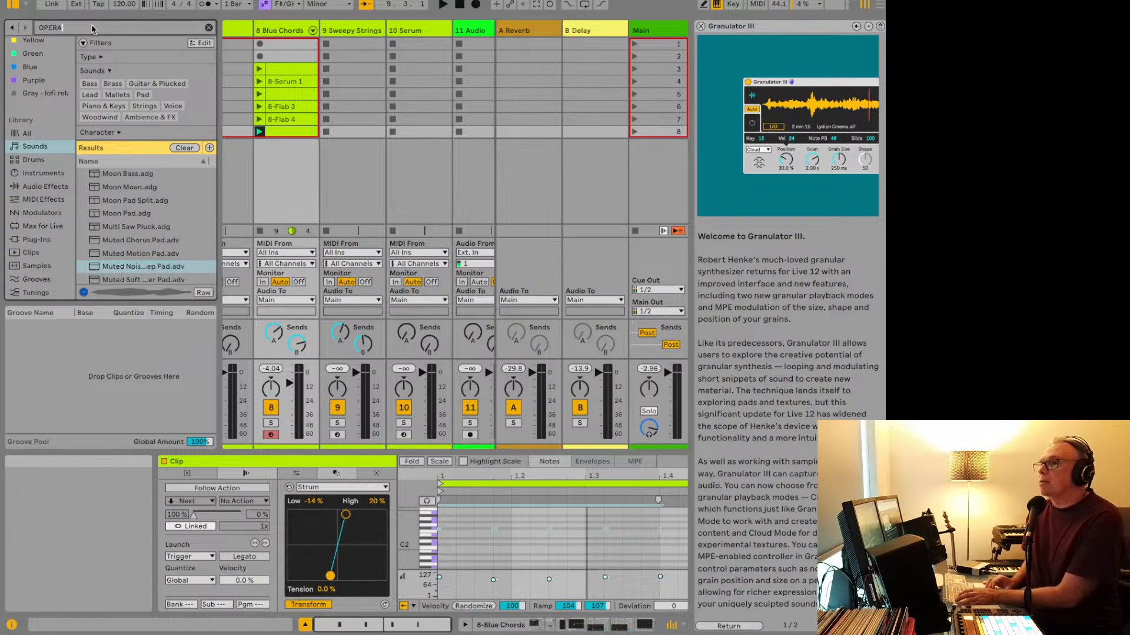
pyautogui.press('BackSpace')
pyautogui.press('BackSpace')
pyautogui.press('BackSpace')
pyautogui.press('BackSpace')
pyautogui.press('BackSpace')
pyautogui.write('SERU')
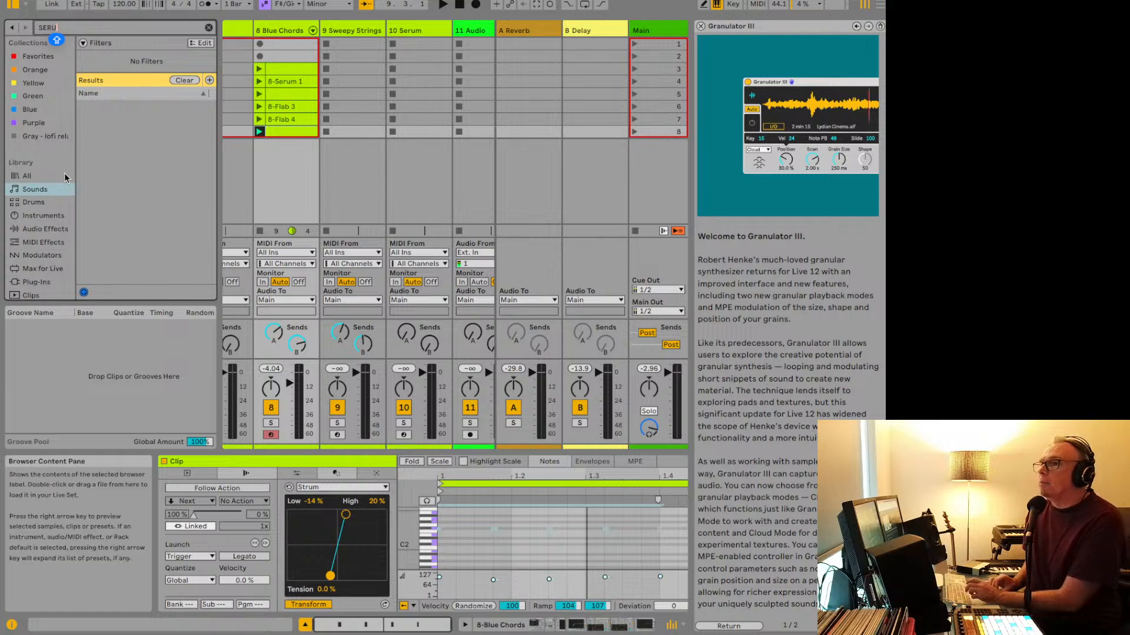
pyautogui.click(39, 282)
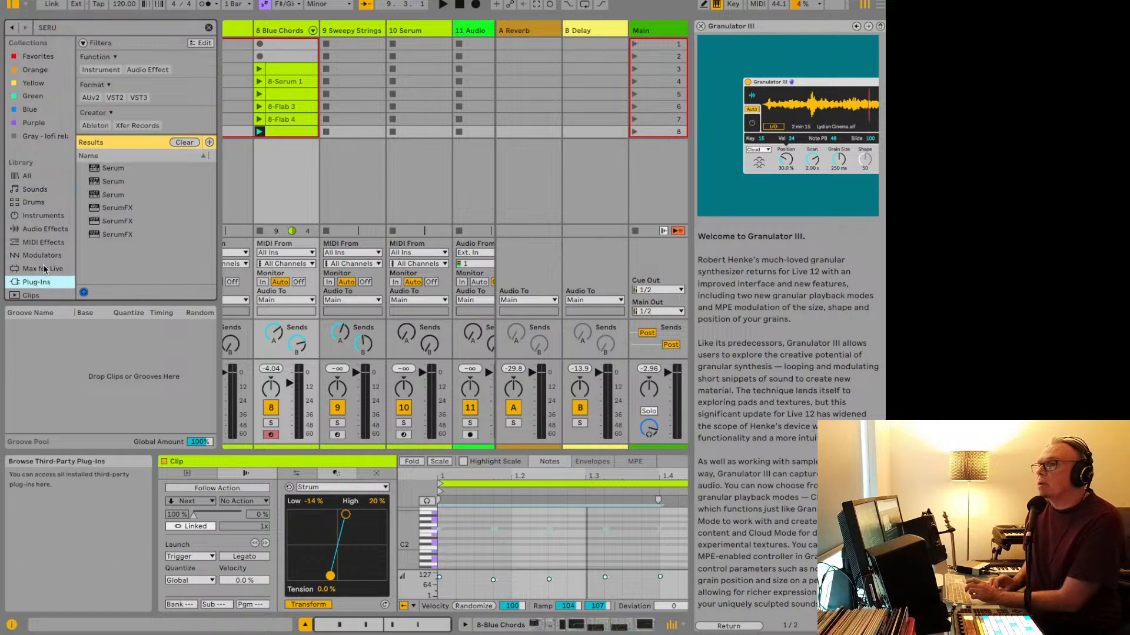
pyautogui.click(117, 172)
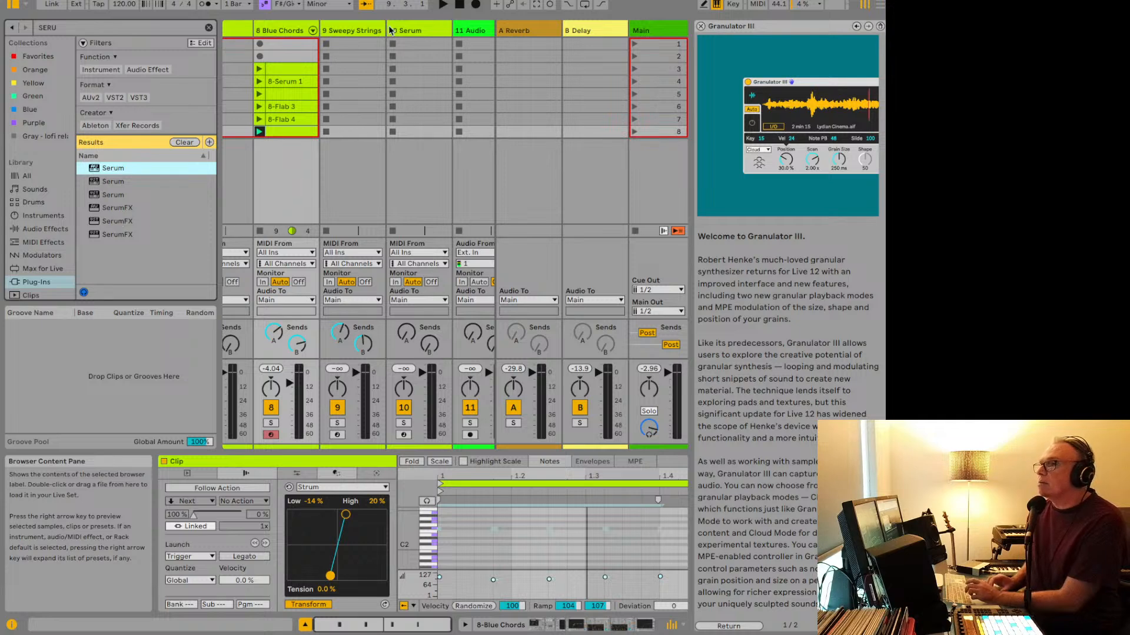
# Step: Select the 10 Serum track and show its device chain
pyautogui.click(410, 28)
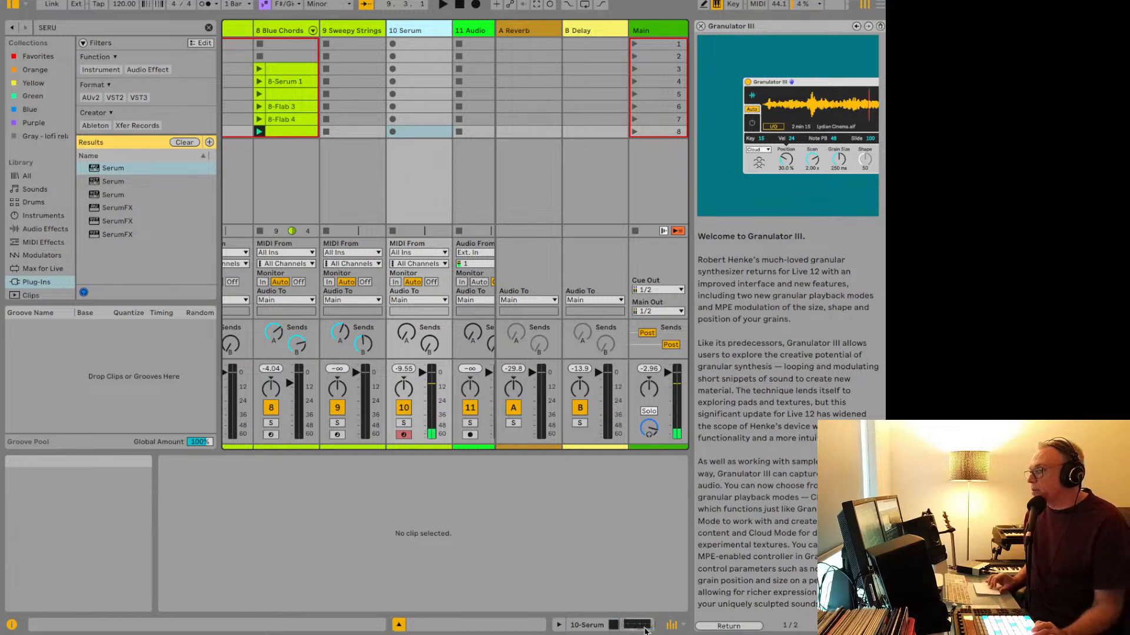
pyautogui.hotkey('shift', 'Tab')
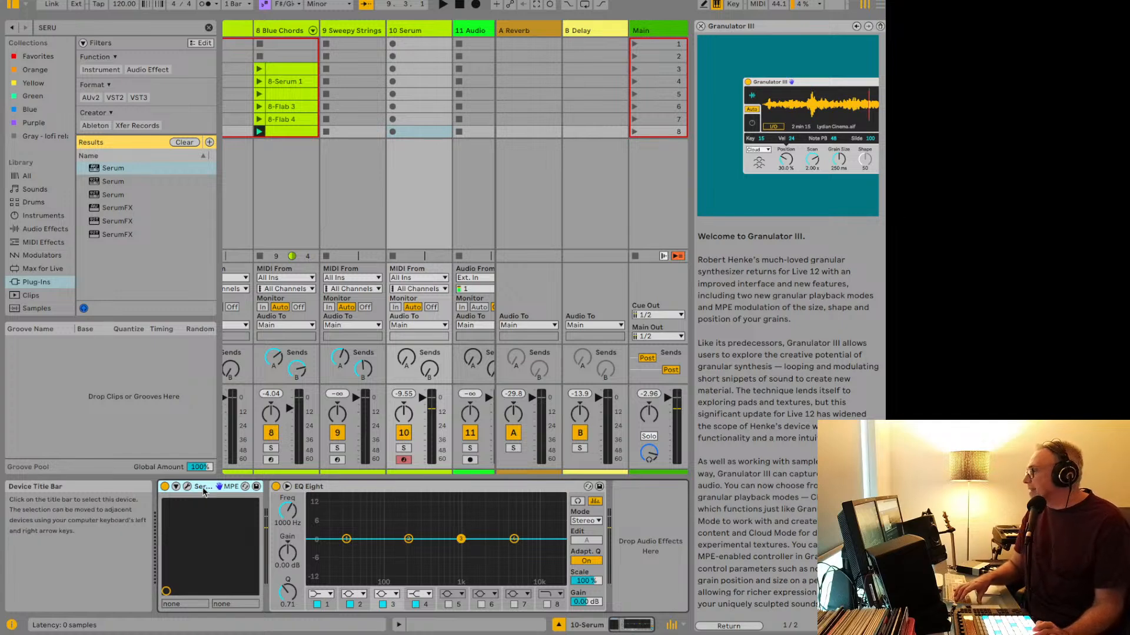
pyautogui.press('Tab')
pyautogui.press('Tab')
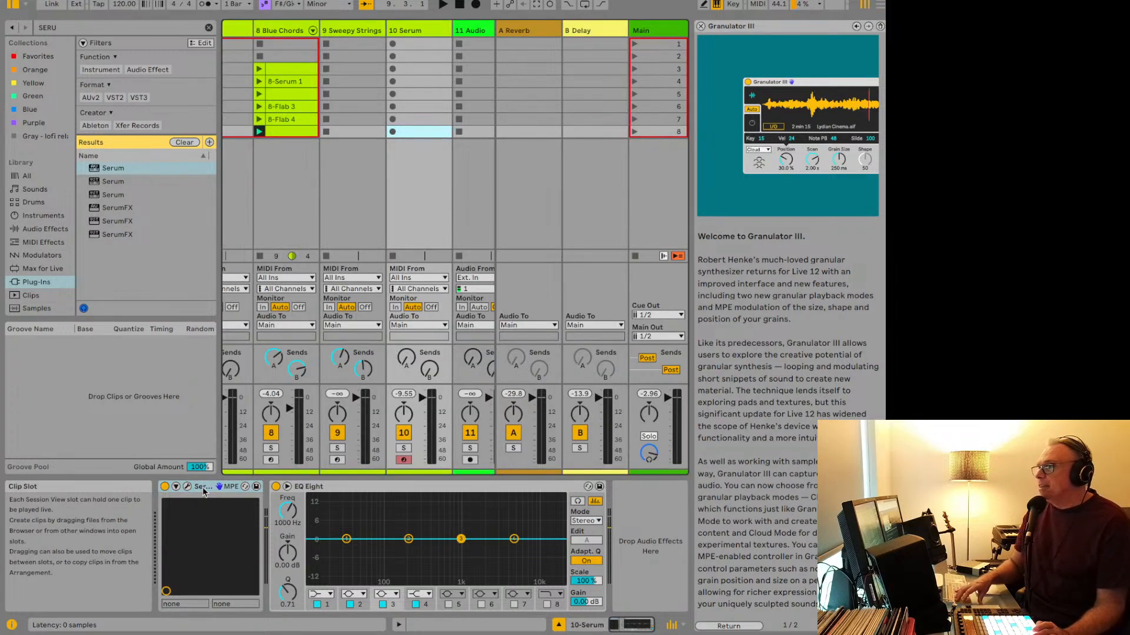
# Step: Compare the set's Session View and Arrangement View by switching between them several times
pyautogui.press('Tab')
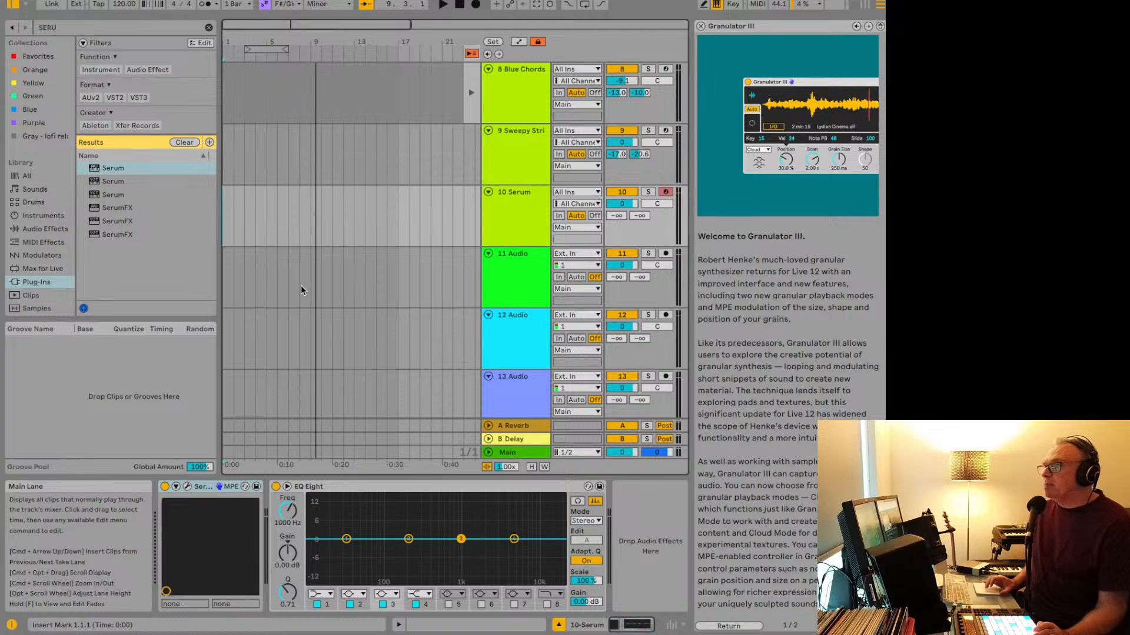
pyautogui.press('Tab')
pyautogui.press('Tab')
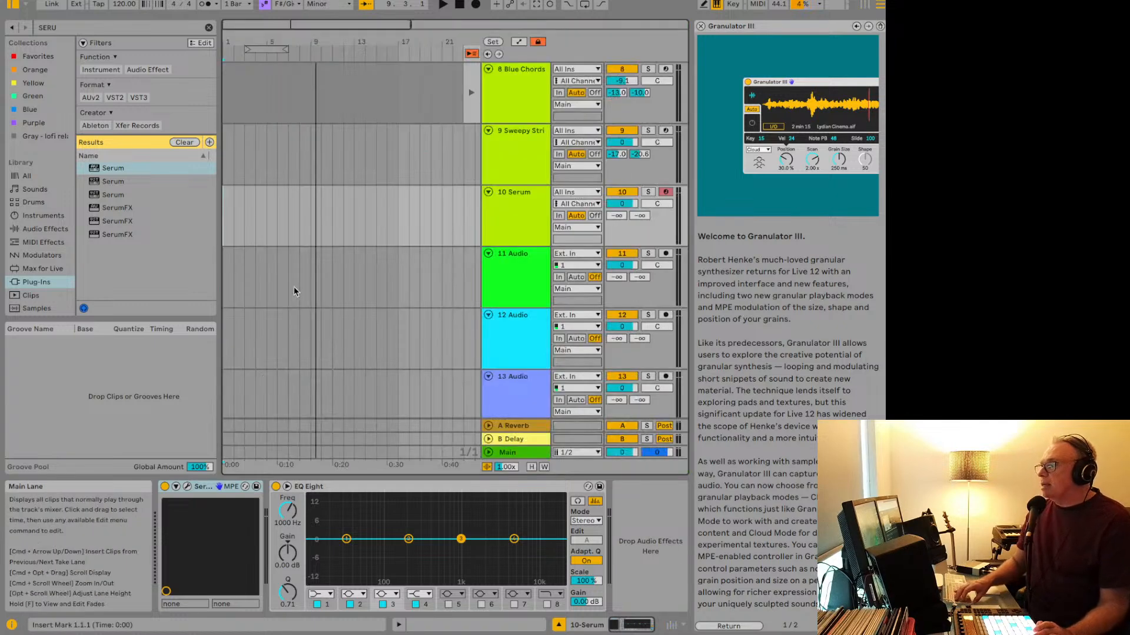
pyautogui.press('Tab')
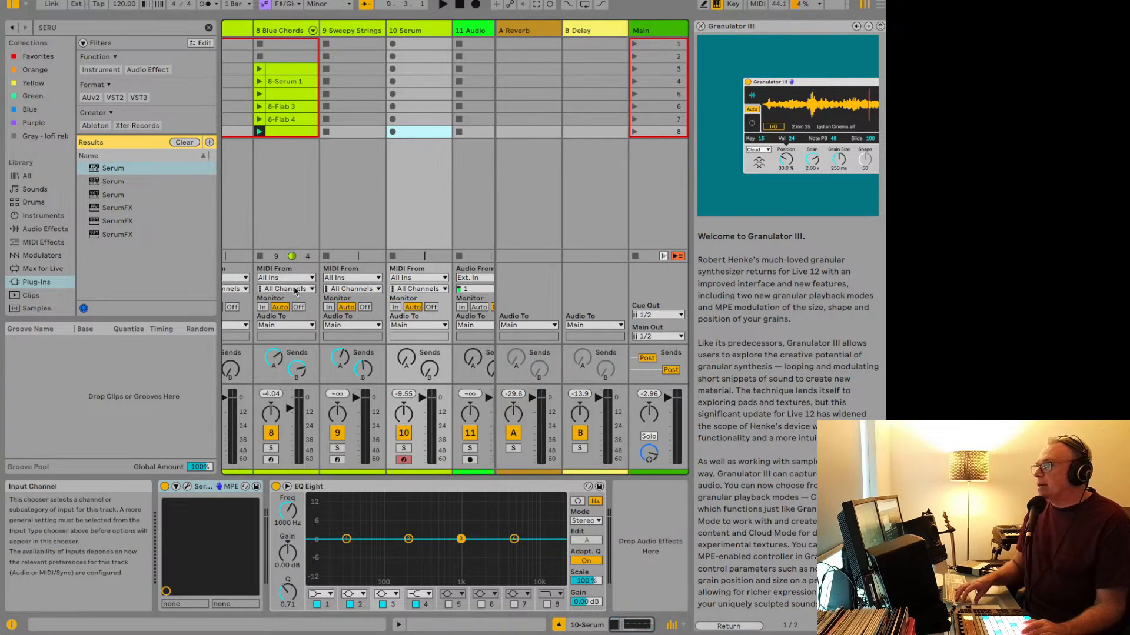
pyautogui.press('Tab')
pyautogui.press('Tab')
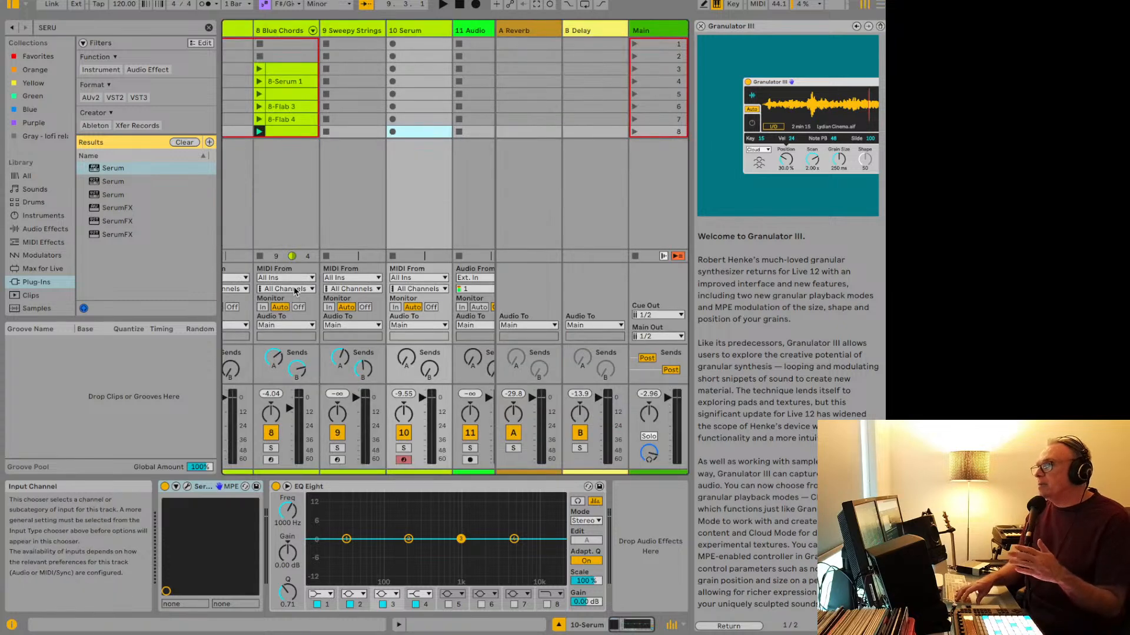
pyautogui.press('Tab')
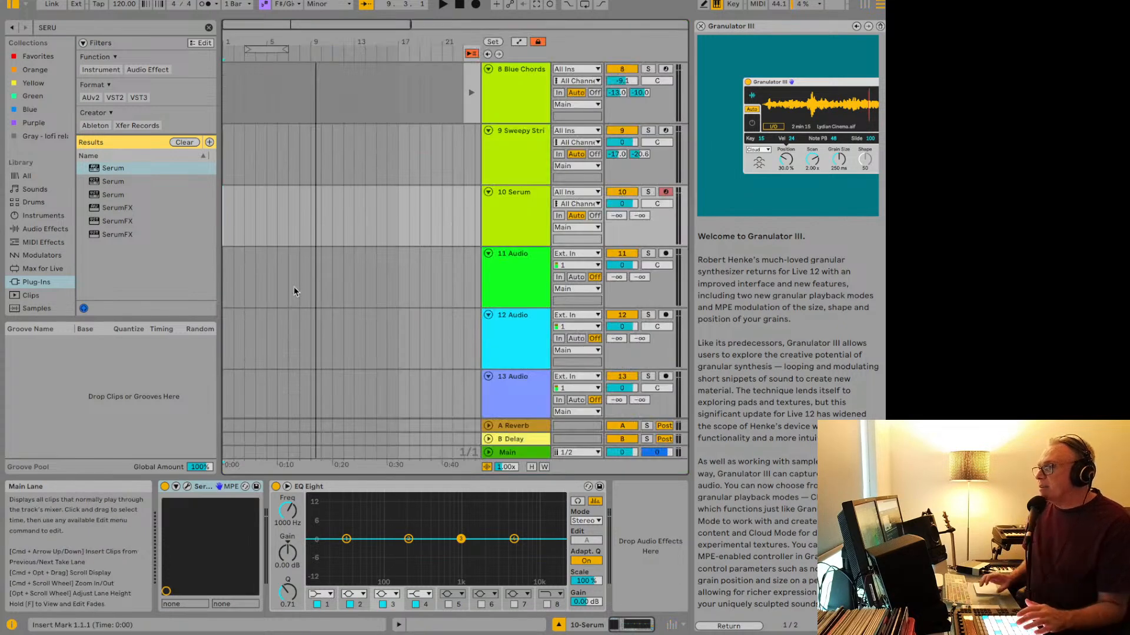
pyautogui.scroll(-1, 410, 256)
pyautogui.press('Tab')
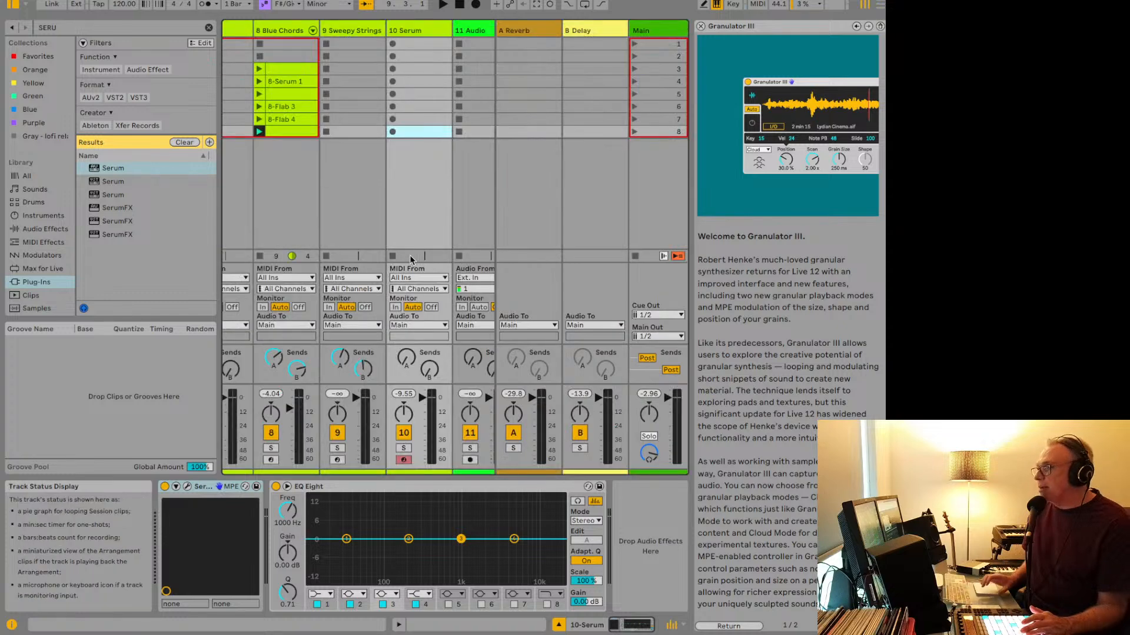
pyautogui.press('Tab')
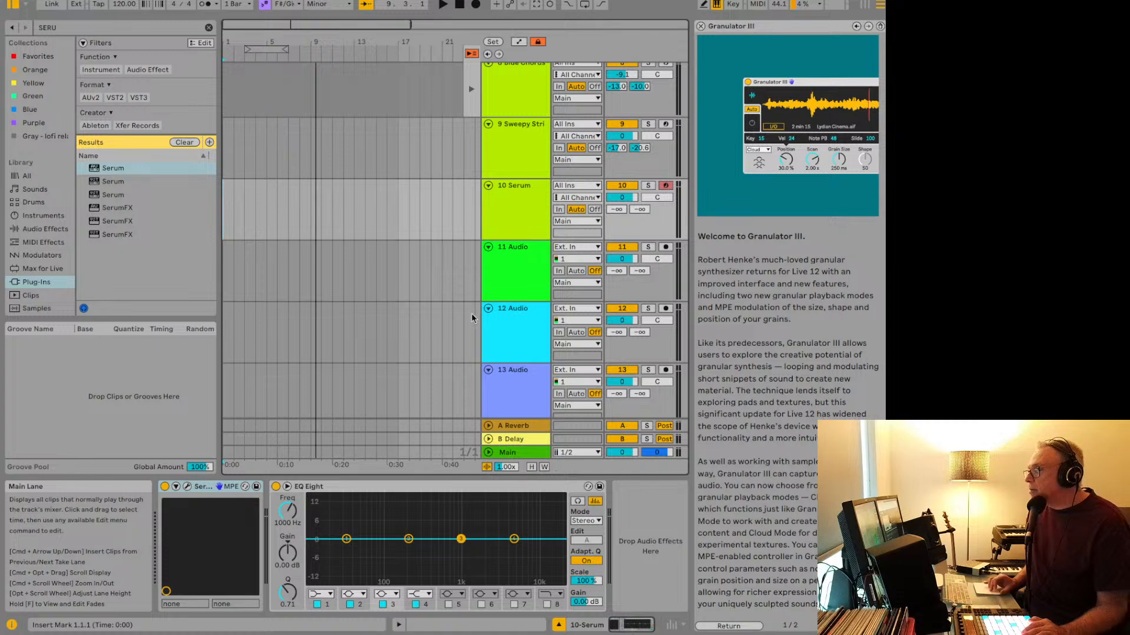
# Step: Close the Granulator III help lesson and return to Session View
pyautogui.click(701, 26)
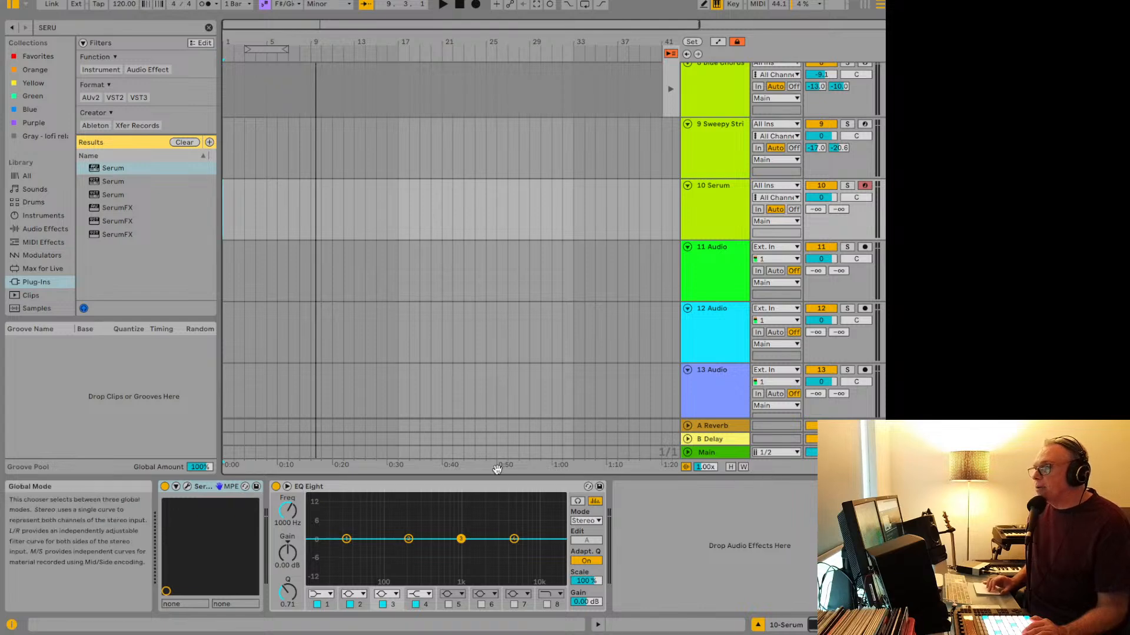
pyautogui.press('Tab')
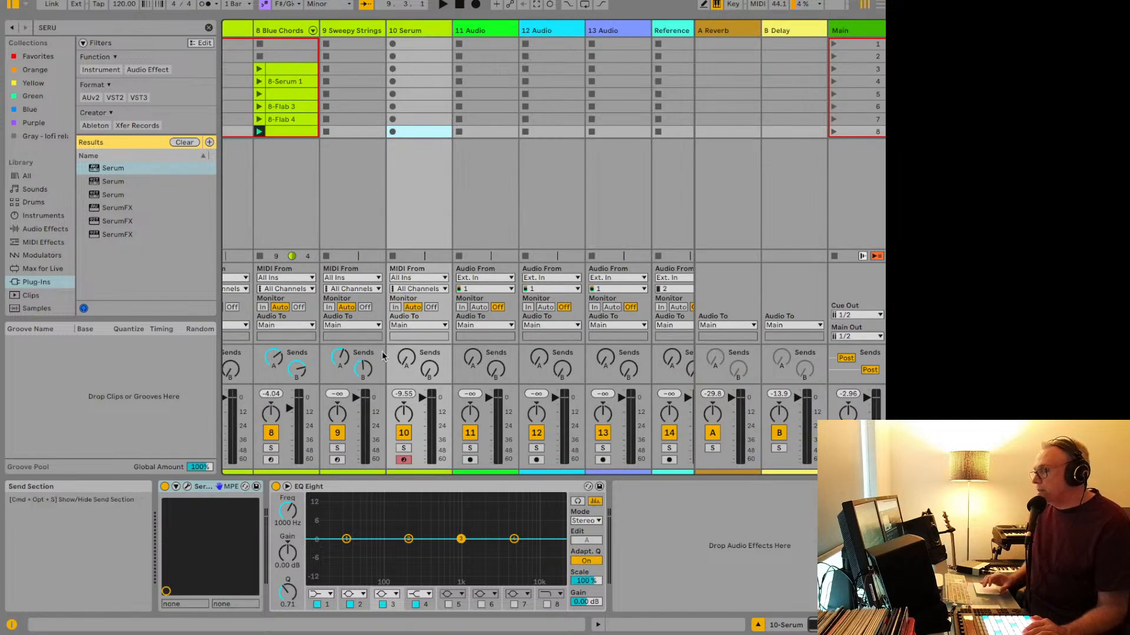
pyautogui.press('Tab')
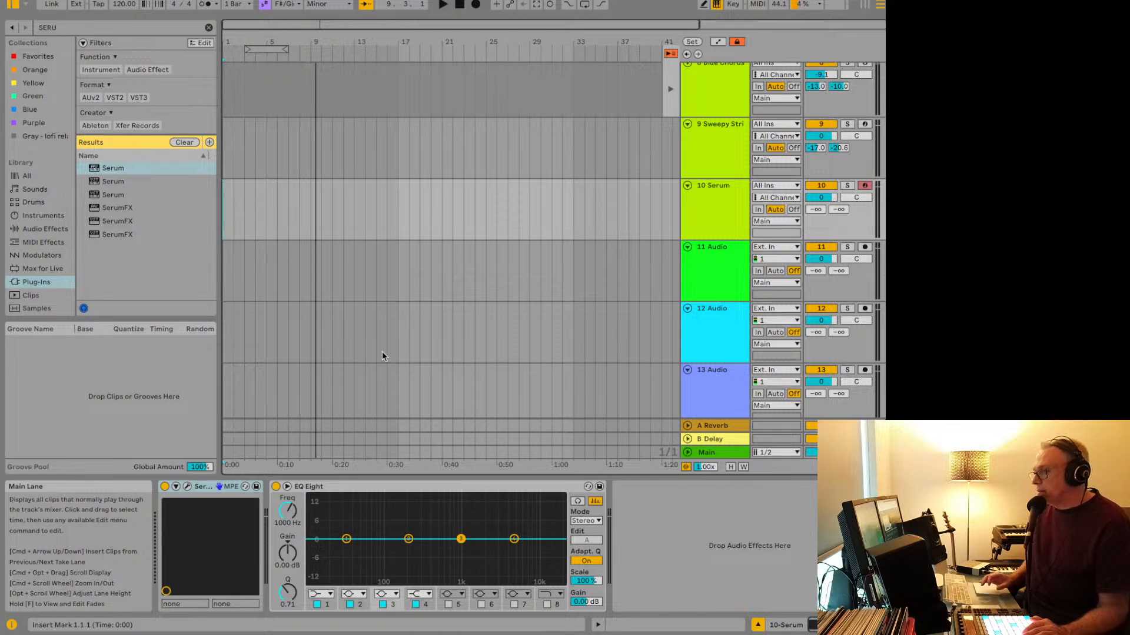
pyautogui.press('Tab')
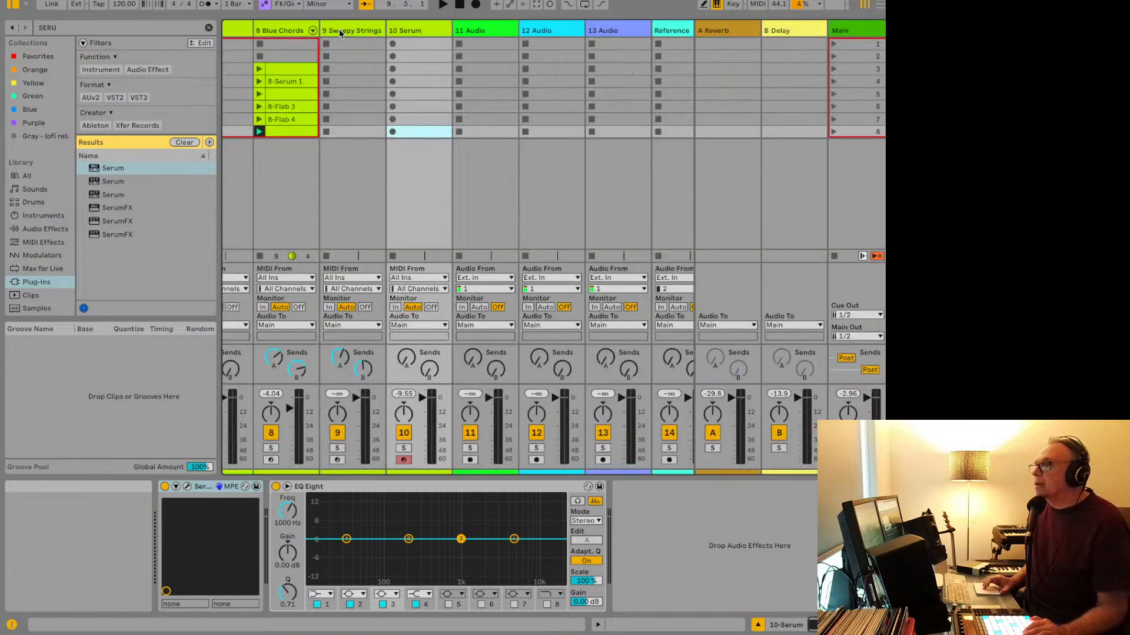
# Step: Open Serum's editor on track 10, audition PL_Summer Hapiness from Vandalism's Pop For Serum 2 presets and load the following PL_Take A Seat
pyautogui.doubleClick(397, 33)
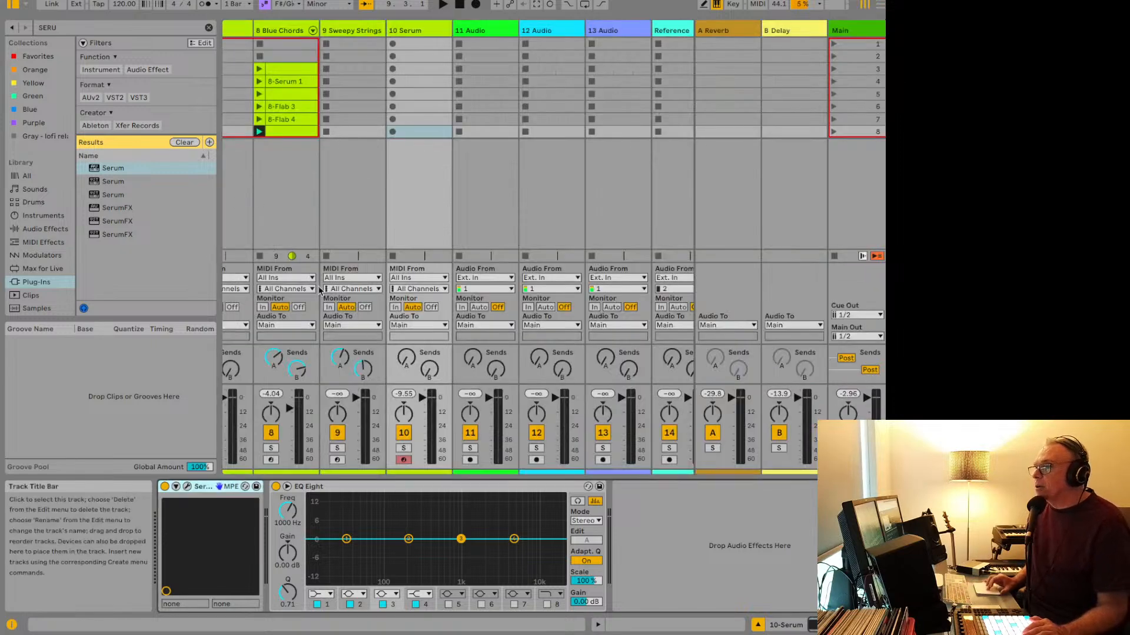
pyautogui.click(189, 486)
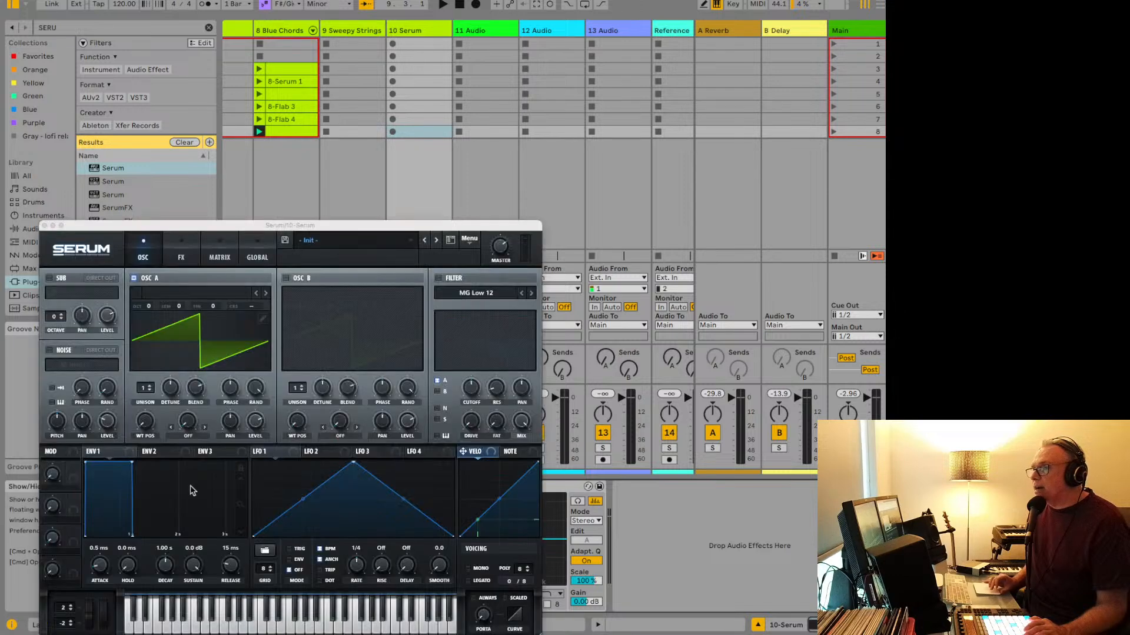
pyautogui.click(330, 248)
pyautogui.moveTo(351, 367)
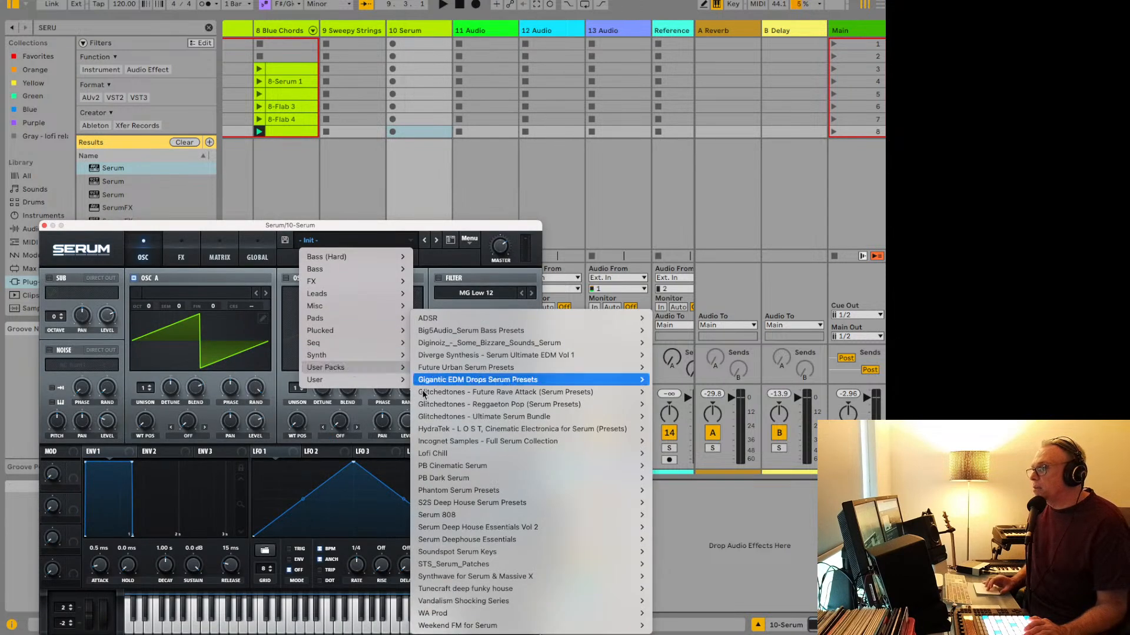
pyautogui.moveTo(633, 600)
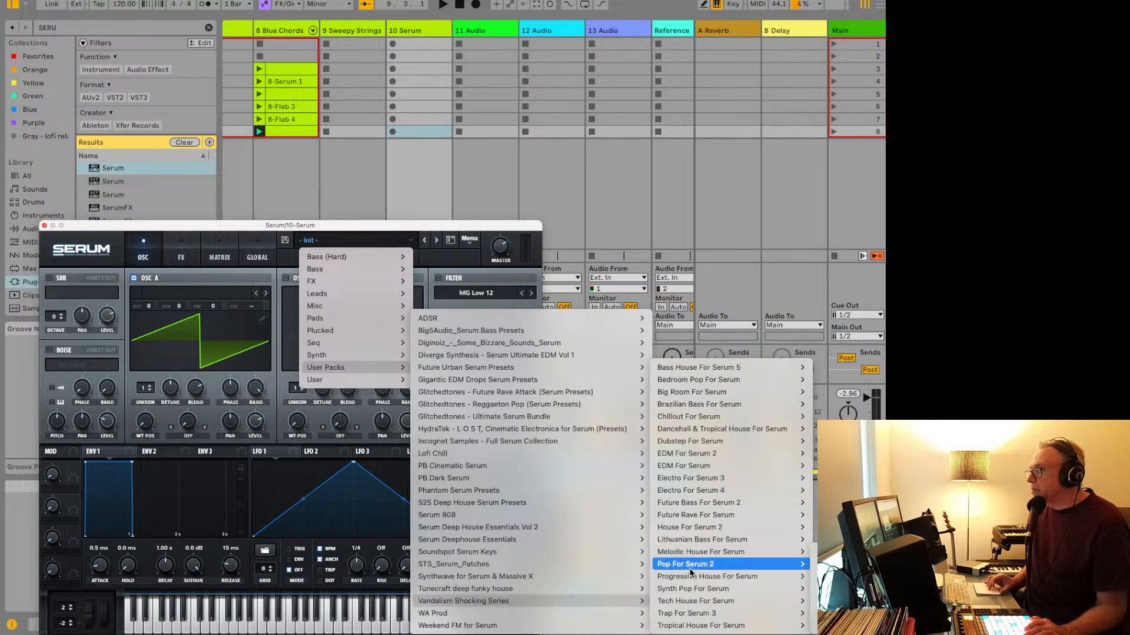
pyautogui.moveTo(690, 566)
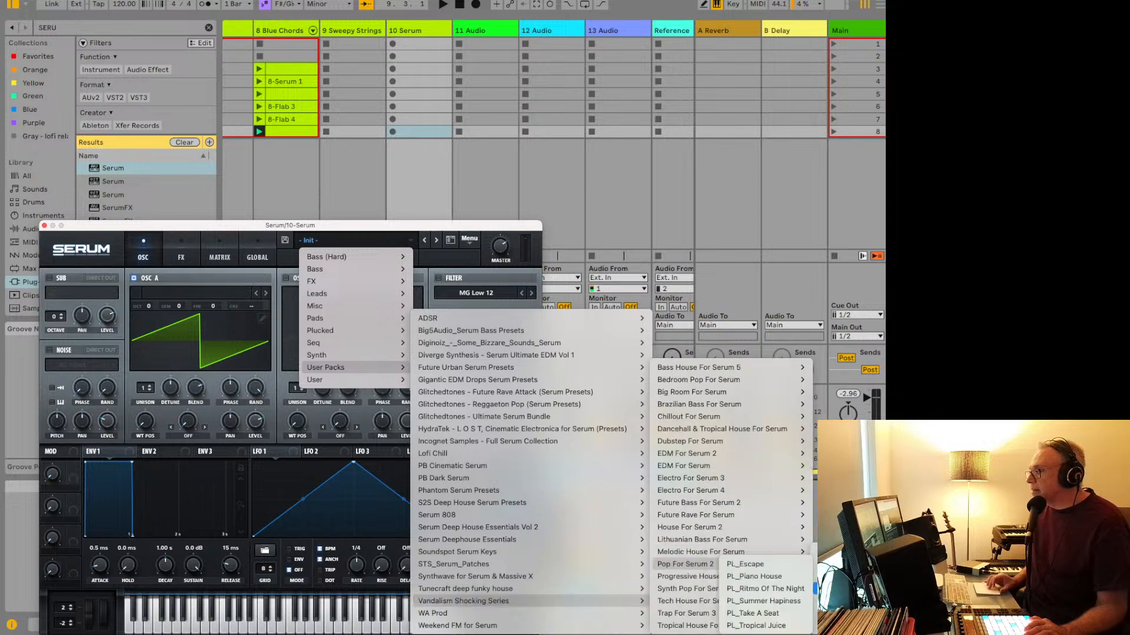
pyautogui.click(745, 601)
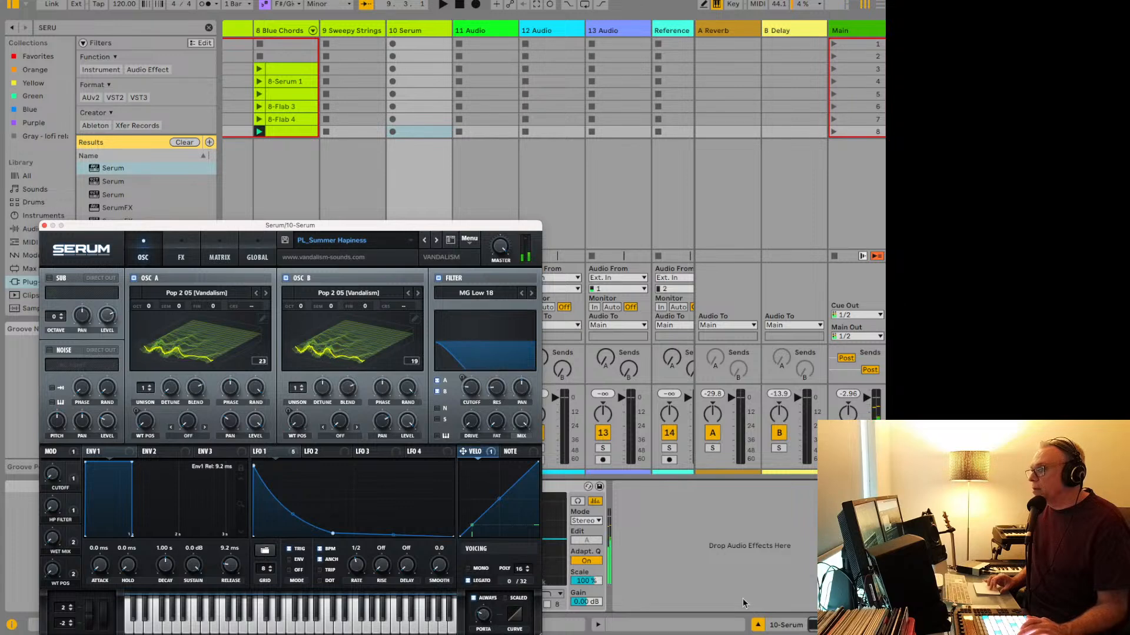
pyautogui.click(437, 240)
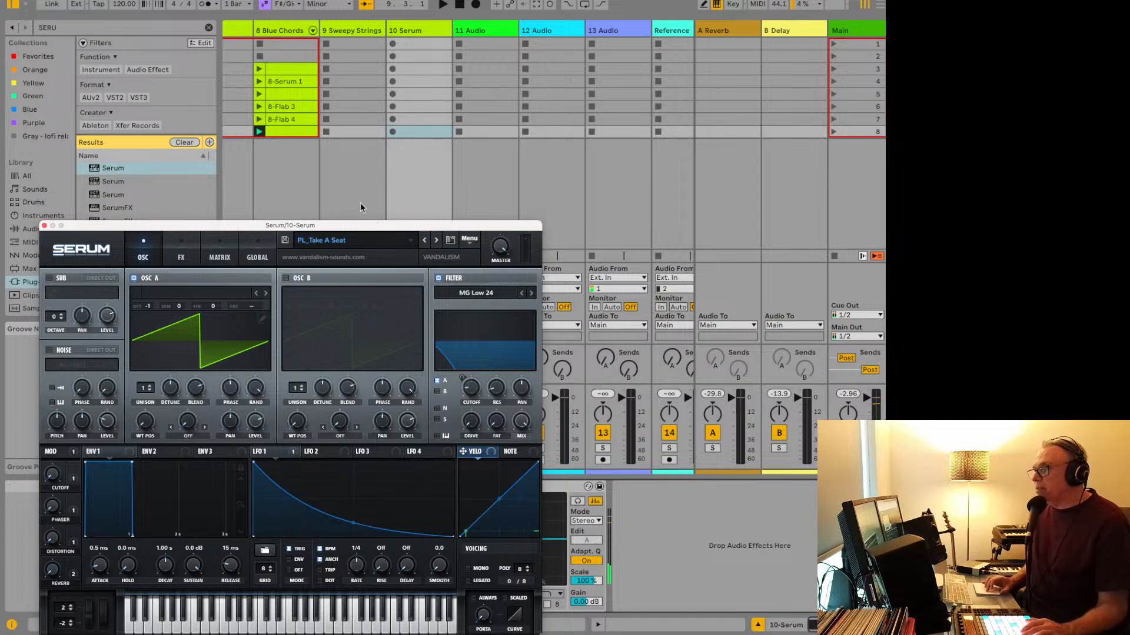
# Step: Record a short played part as a new clip in slot 8 of the 10 Serum track and stop playback
pyautogui.press('super+shift+F9')
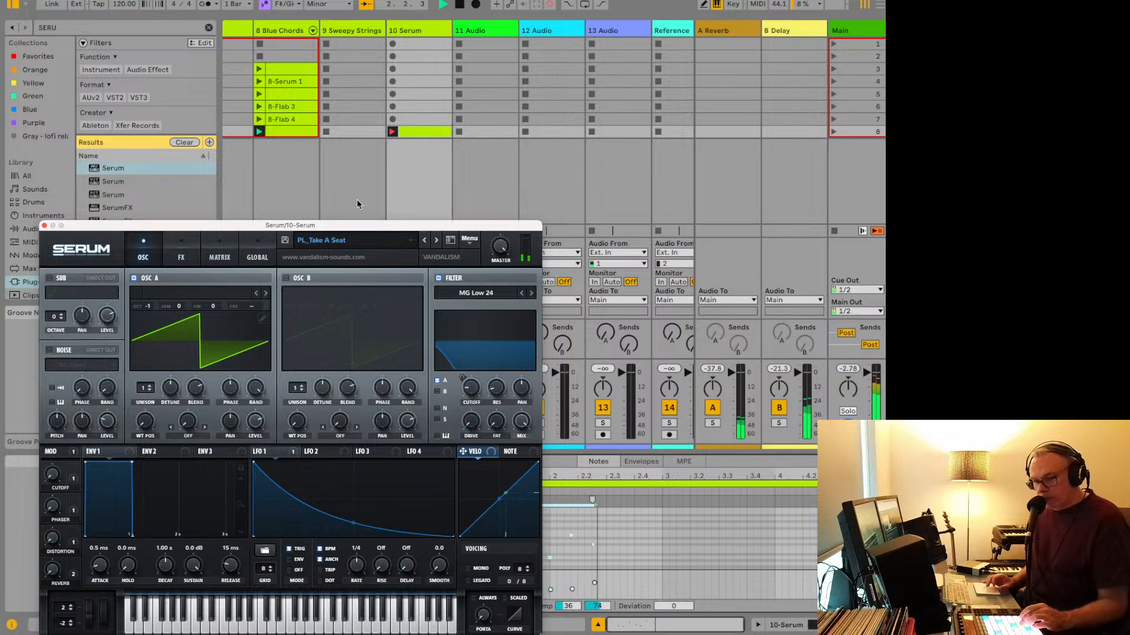
pyautogui.press('space')
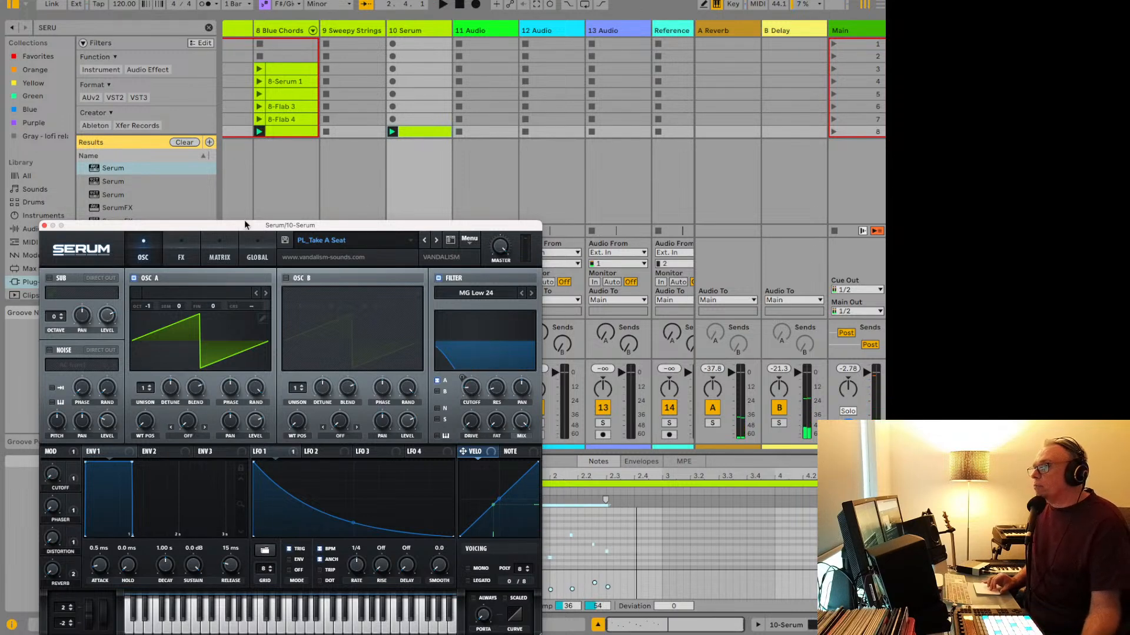
# Step: Mute the 8 Blue Chords track and play back the new Serum clip, moving the plug-in window clear of the mixer and clip notes
pyautogui.moveTo(245, 223); pyautogui.dragTo(641, 62)
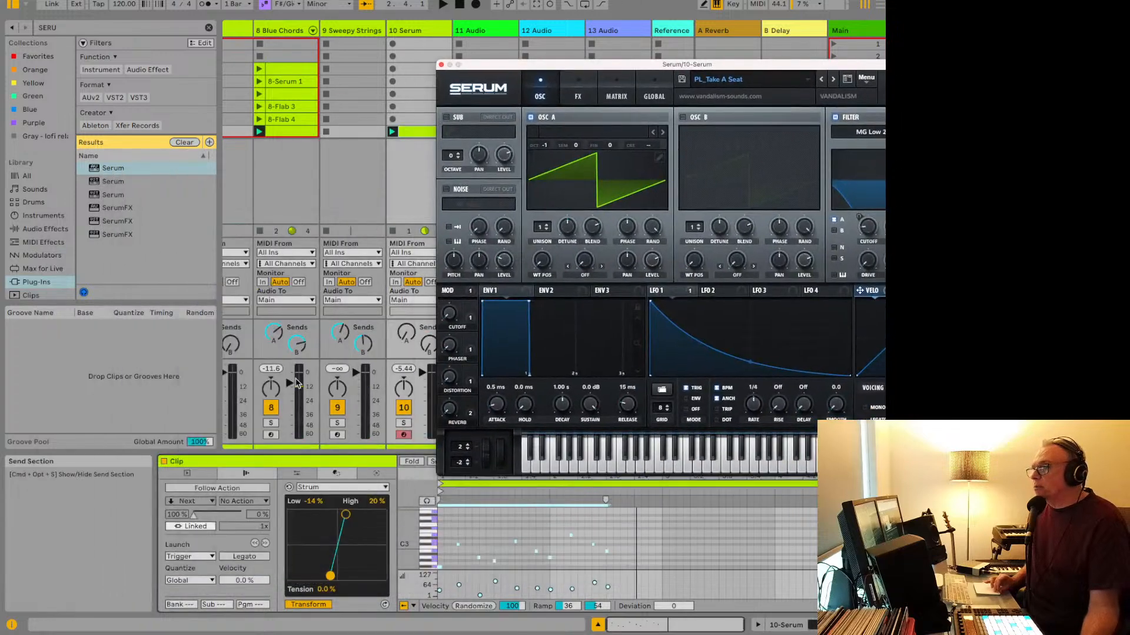
pyautogui.click(274, 409)
pyautogui.click(413, 132)
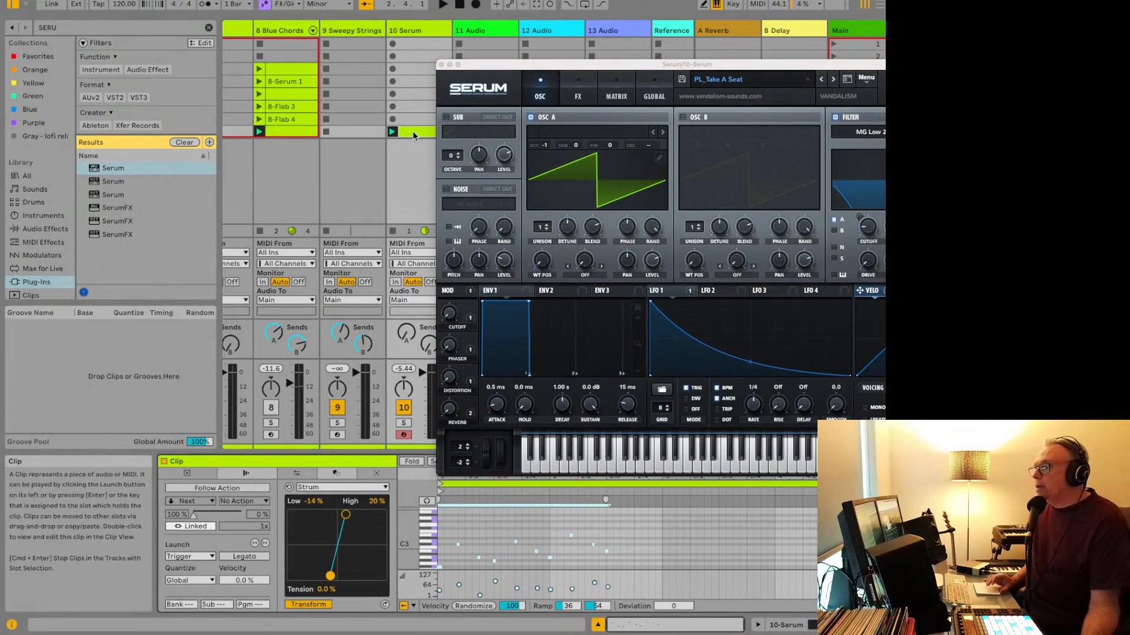
pyautogui.press('space')
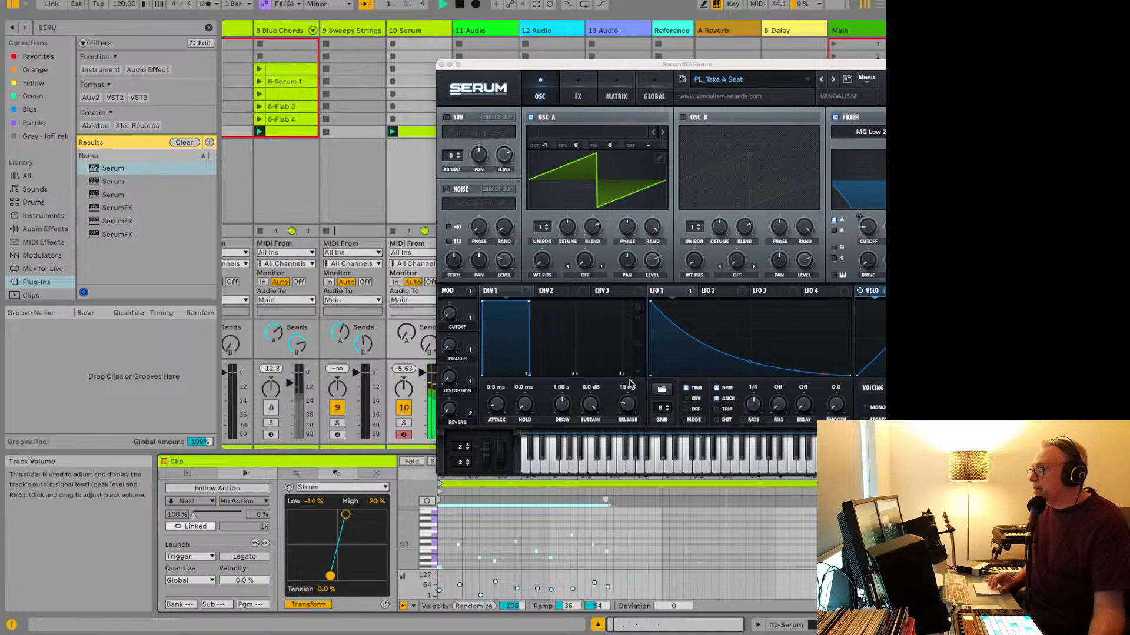
pyautogui.moveTo(539, 70); pyautogui.dragTo(243, 50)
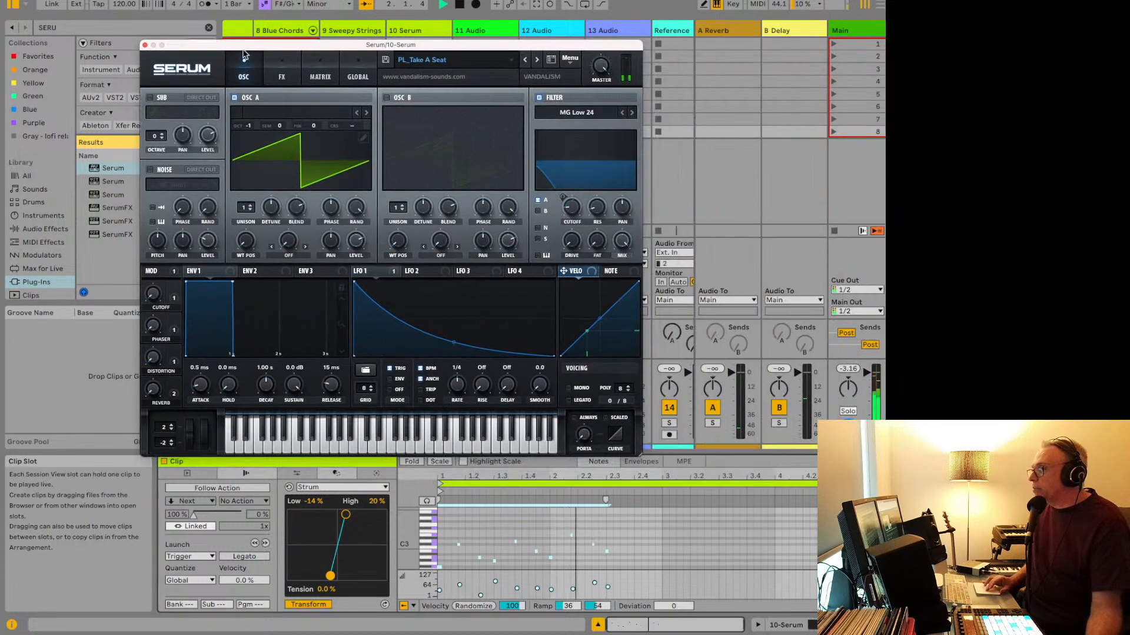
pyautogui.press('space')
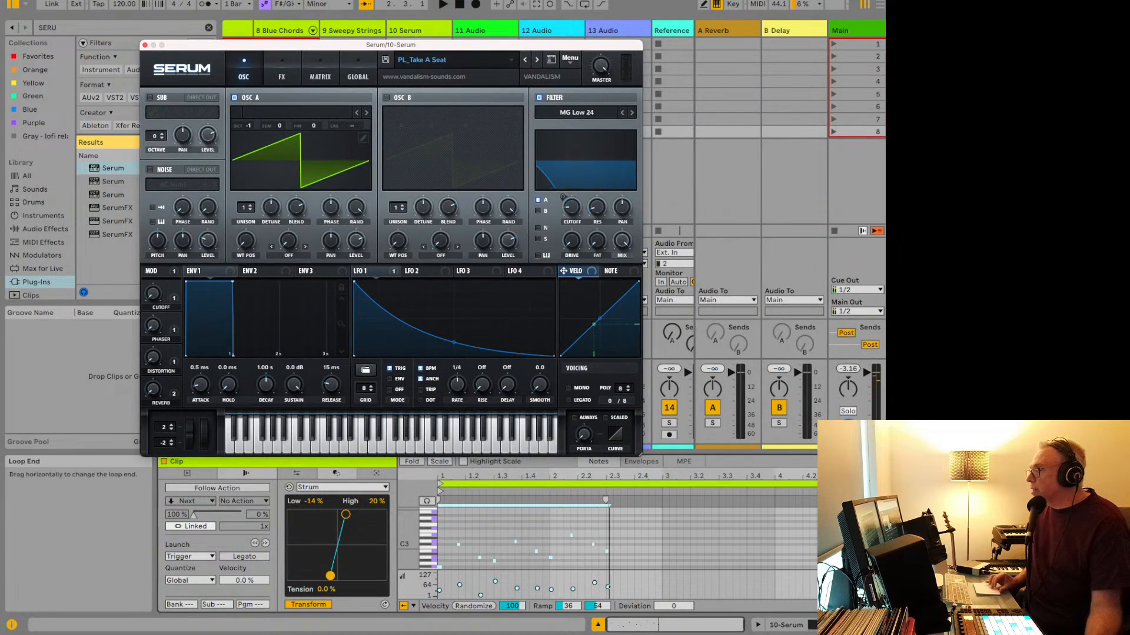
# Step: Set the Serum clip's loop end to bar 3 and select all its notes during playback, closing the plug-in window
pyautogui.moveTo(605, 500)
pyautogui.mouseDown()
pyautogui.moveTo(612, 481)
pyautogui.moveTo(672, 484)
pyautogui.moveTo(659, 484)
pyautogui.mouseUp()
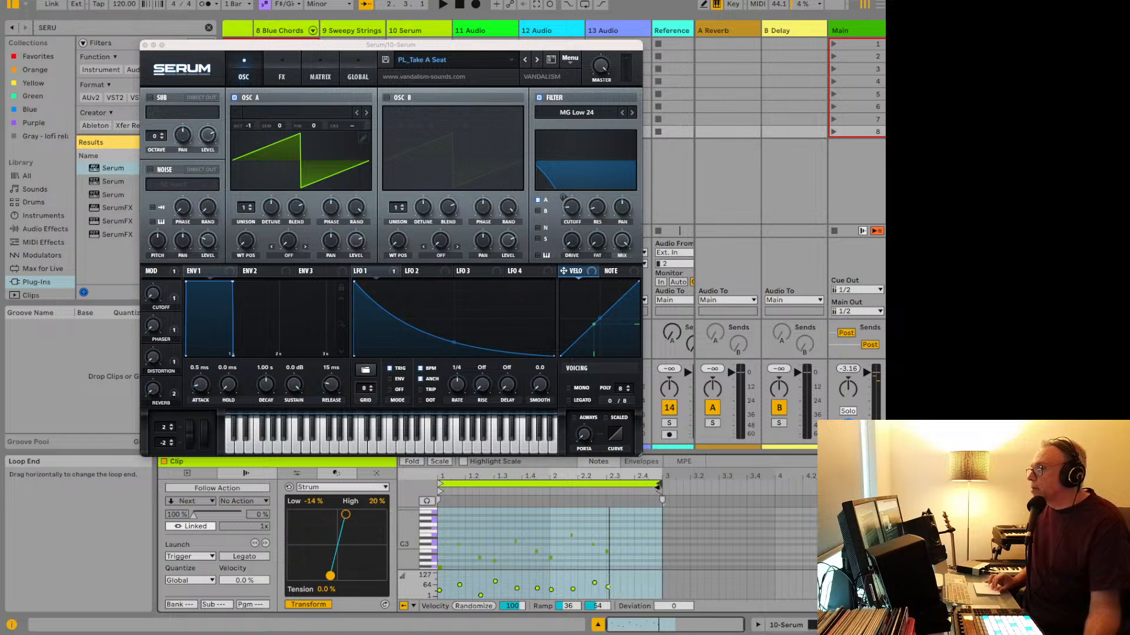
pyautogui.press('space')
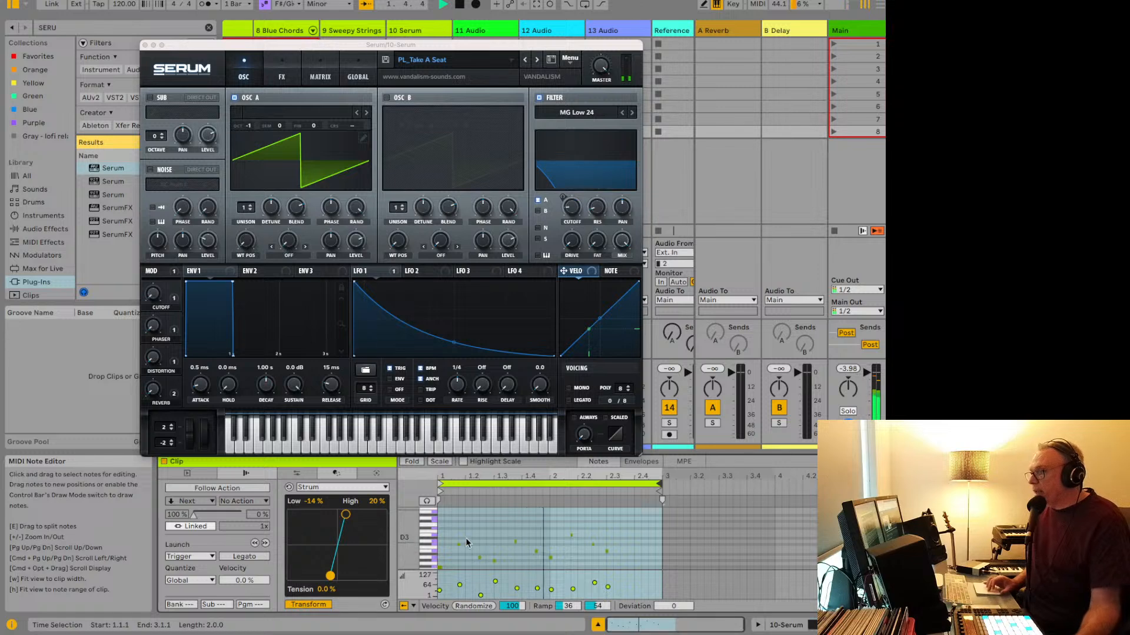
pyautogui.press('super+a')
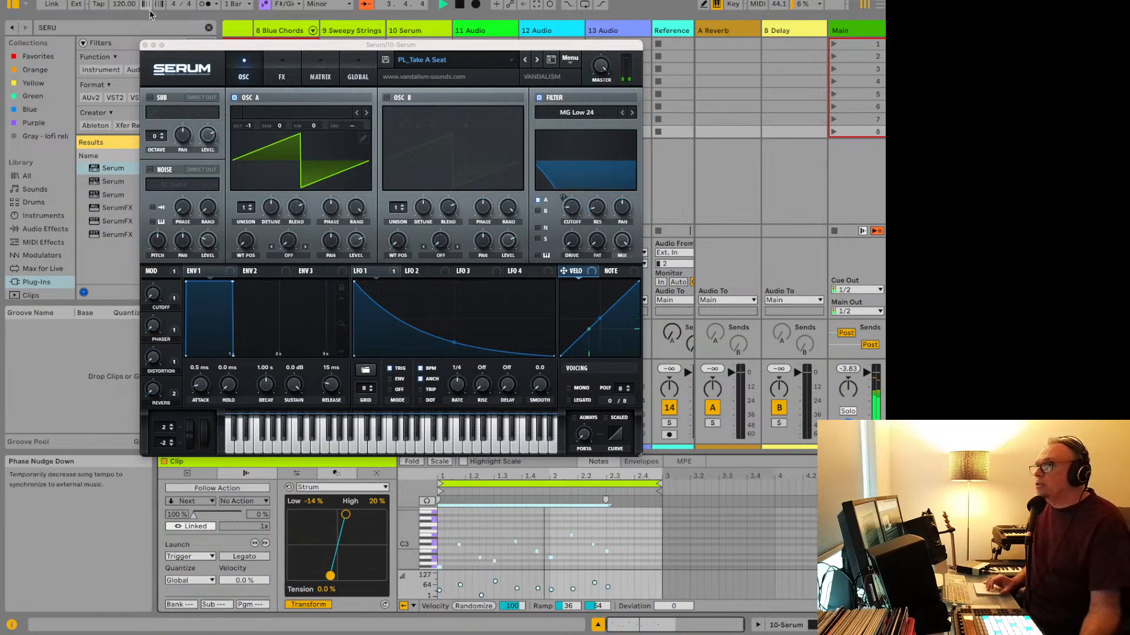
pyautogui.click(145, 44)
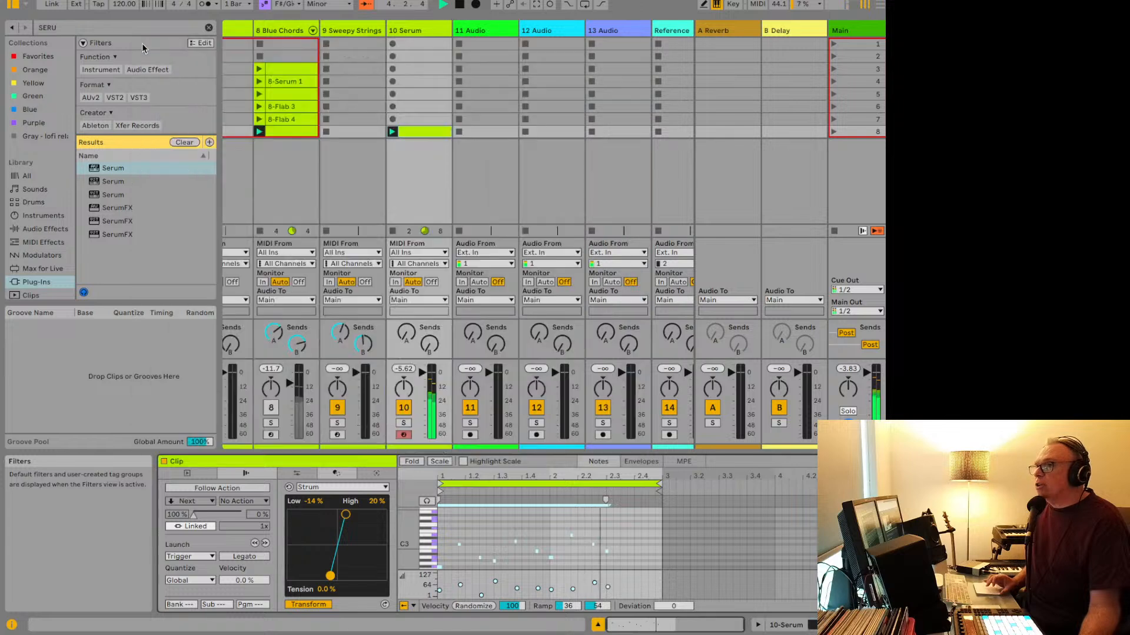
# Step: Show the Tunings library in the browser and clear the SERU search
pyautogui.scroll(-4, 37, 262)
pyautogui.click(35, 223)
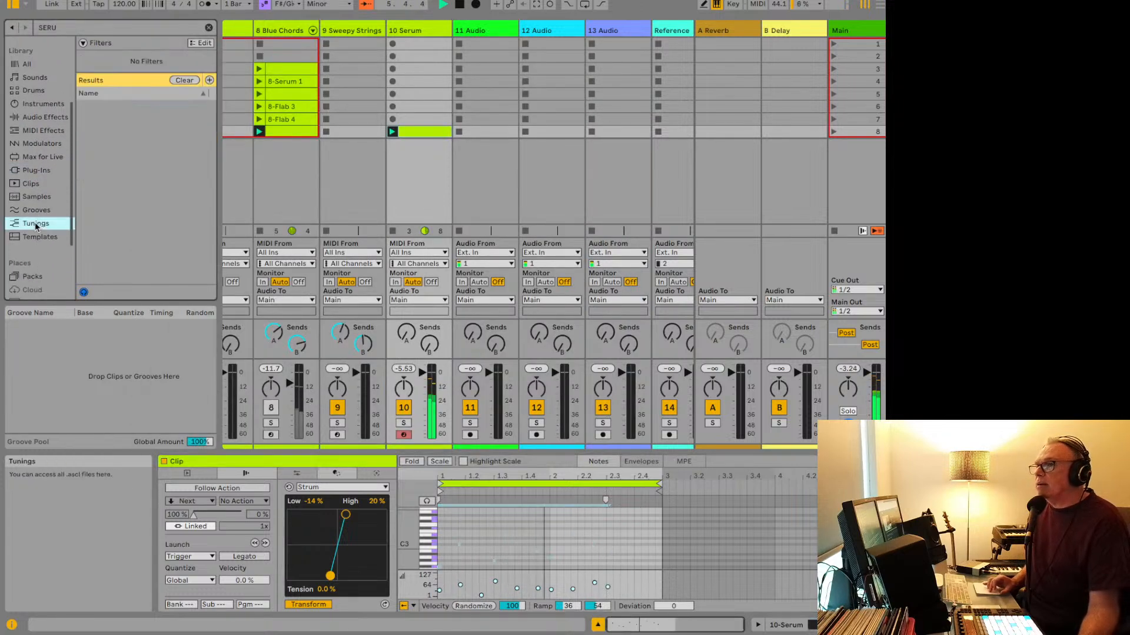
pyautogui.click(195, 80)
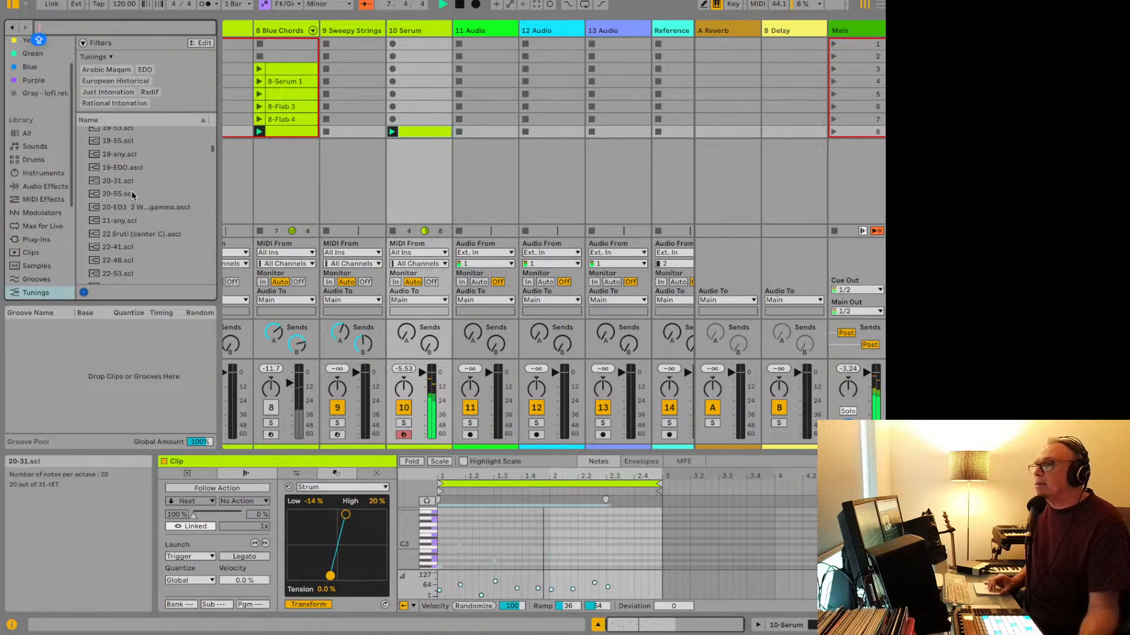
# Step: Browse the tuning files and select ammerbach.scl to read its description
pyautogui.scroll(-10, 132, 196)
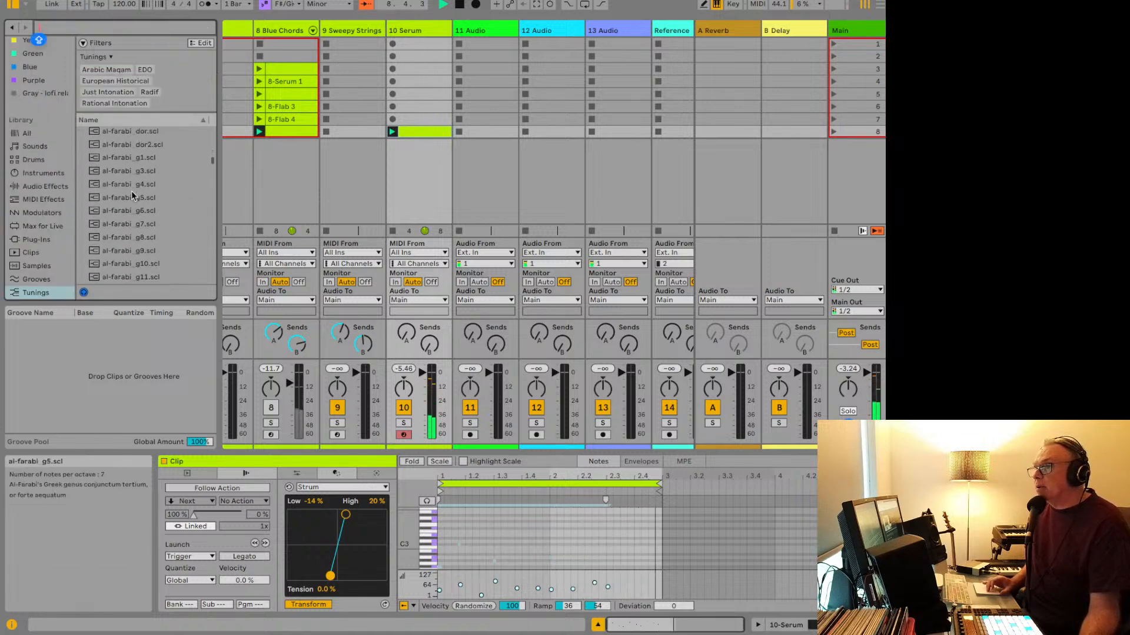
pyautogui.scroll(-5, 132, 196)
pyautogui.click(132, 196)
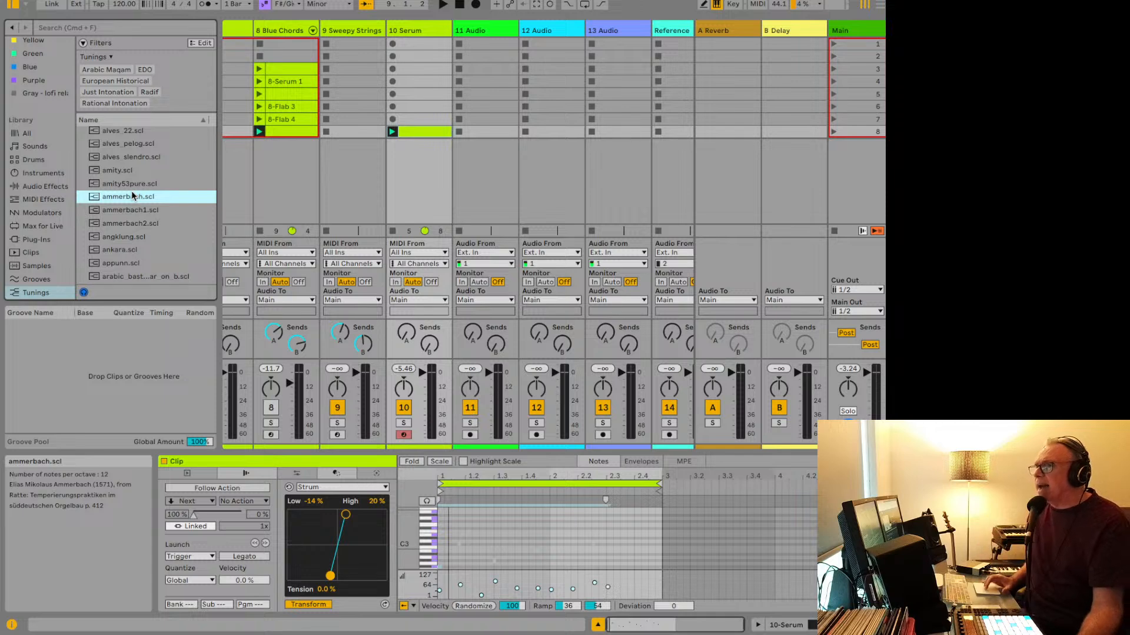
pyautogui.scroll(-10, 131, 191)
pyautogui.scroll(-12, 132, 212)
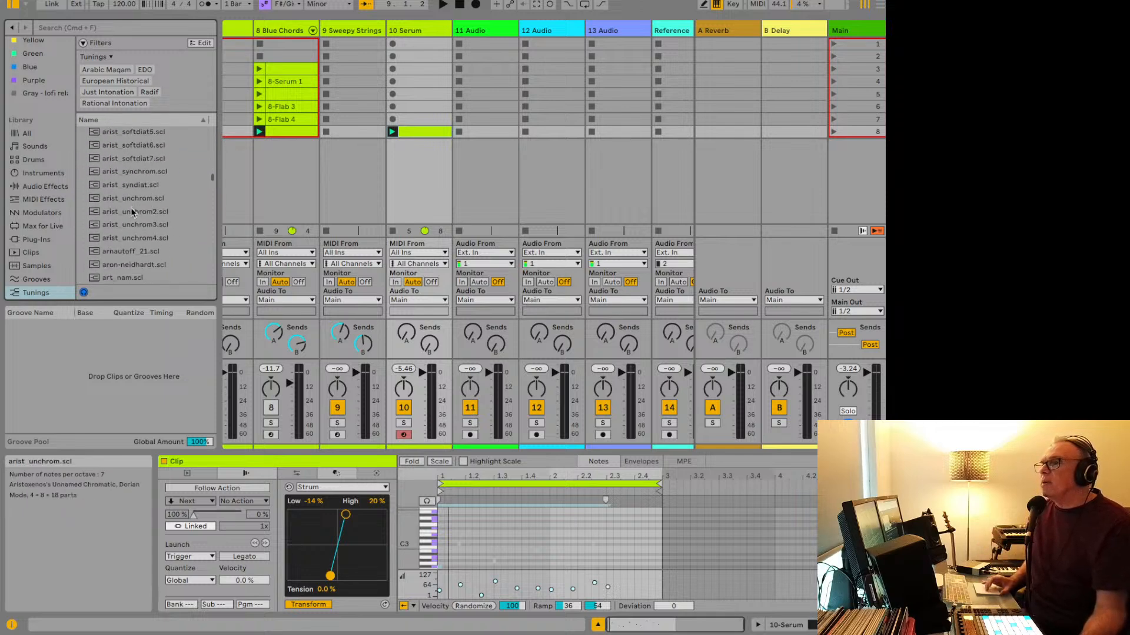
pyautogui.scroll(-5, 130, 207)
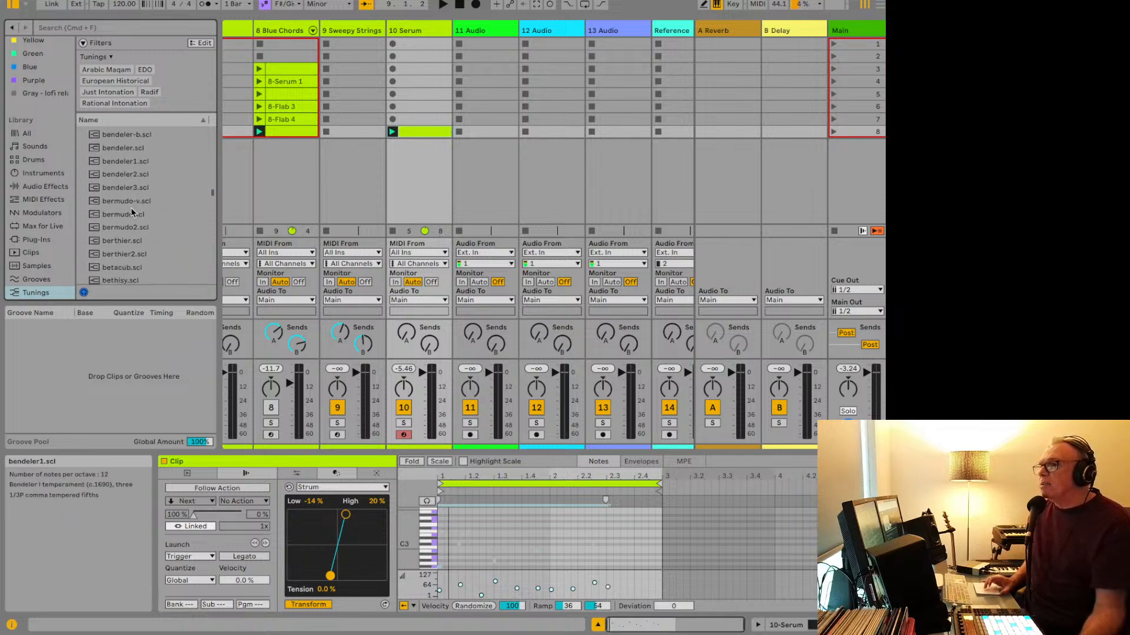
# Step: Load the bethisy.scl tuning, play the Serum clip with it and show the clip's Pitch and Time utilities
pyautogui.doubleClick(131, 207)
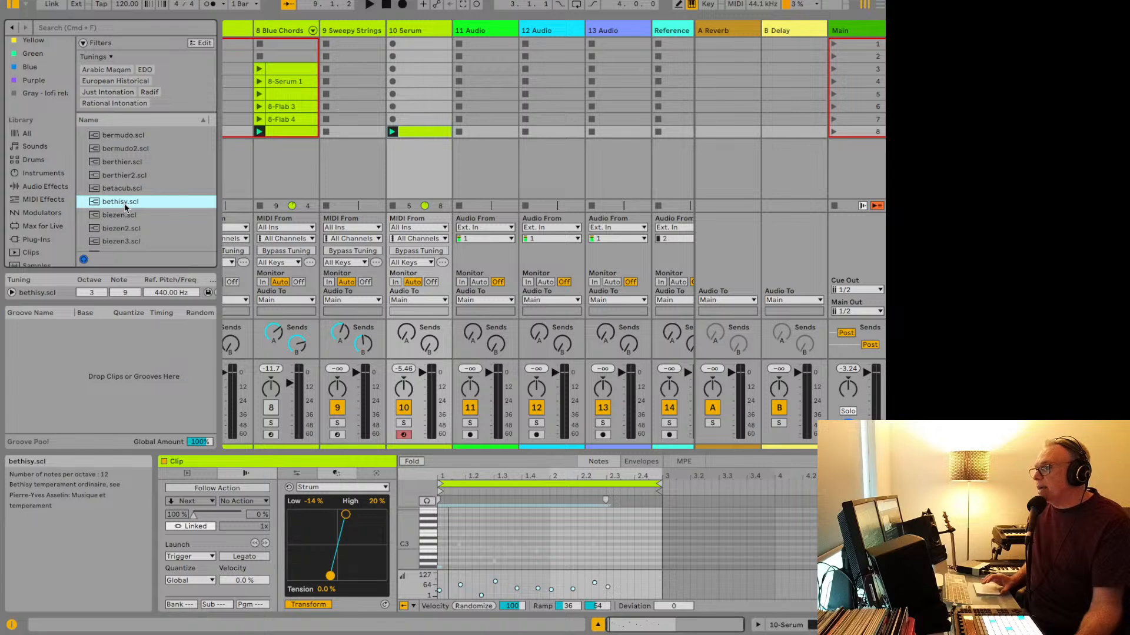
pyautogui.press('space')
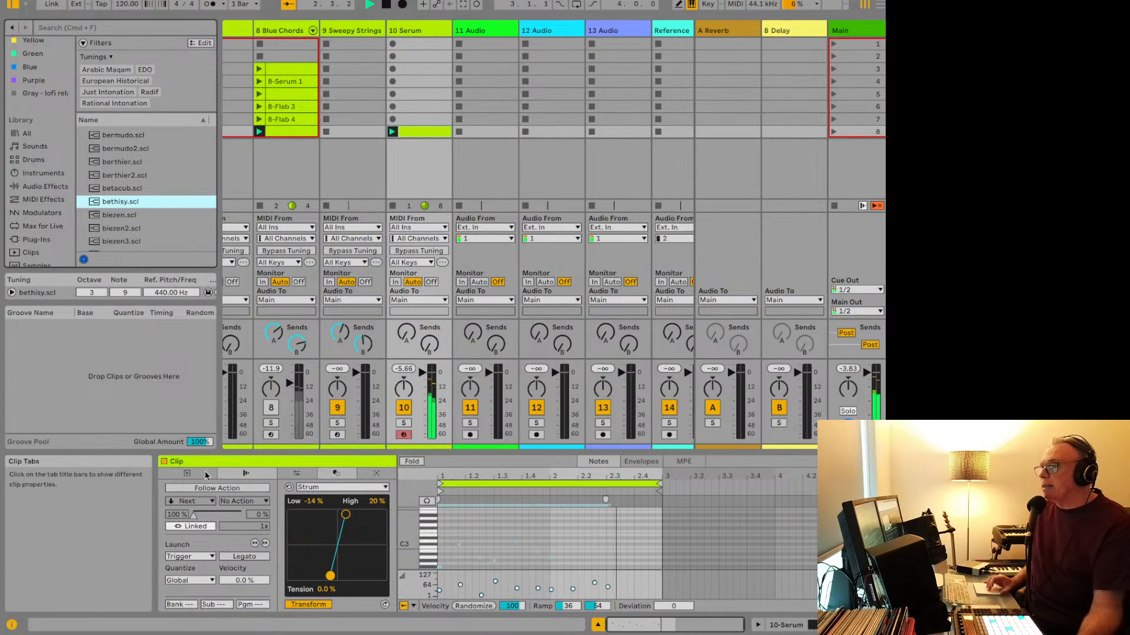
pyautogui.click(296, 475)
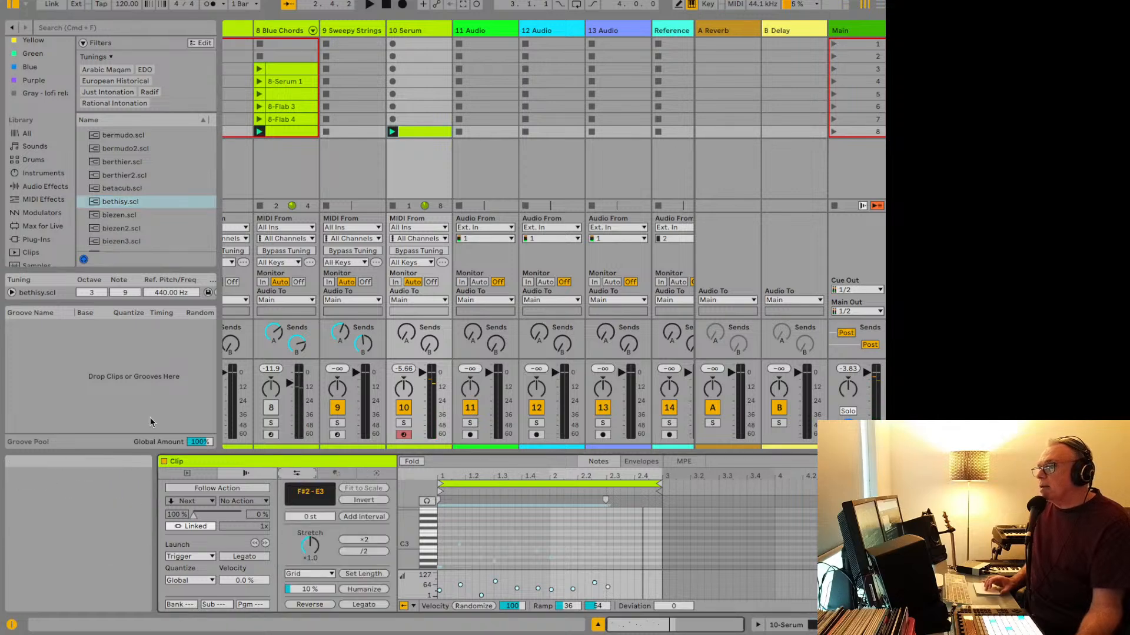
pyautogui.press('space')
# Step: Load the biezen2.scl and Bayati 2.ascl tunings in turn, playing the Serum clip with each
pyautogui.doubleClick(135, 230)
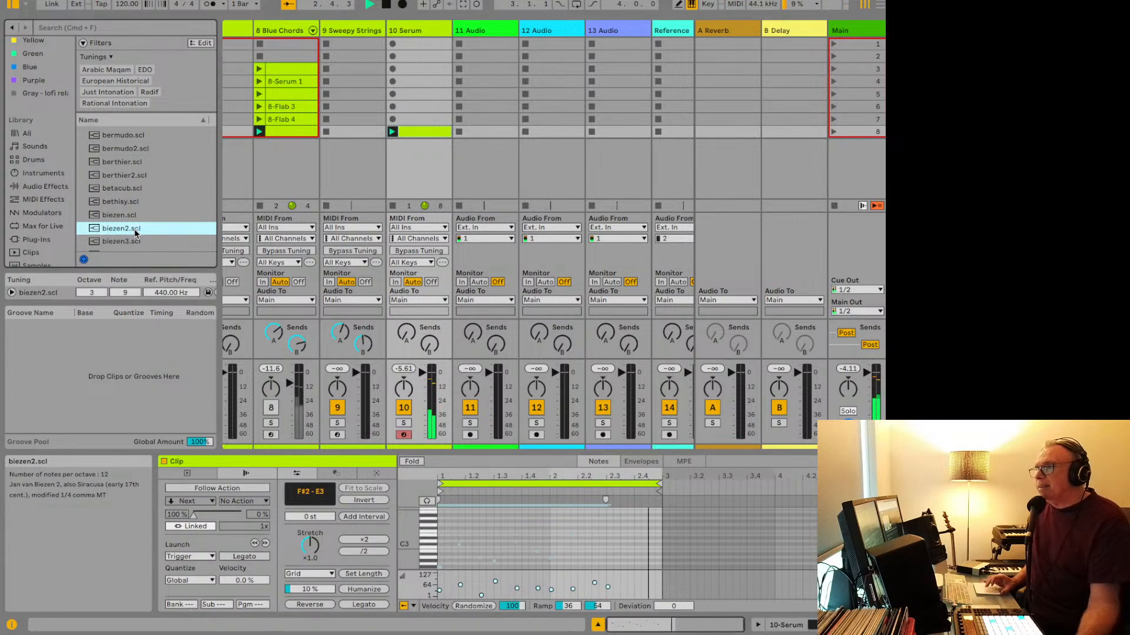
pyautogui.press('space')
pyautogui.scroll(4, 129, 185)
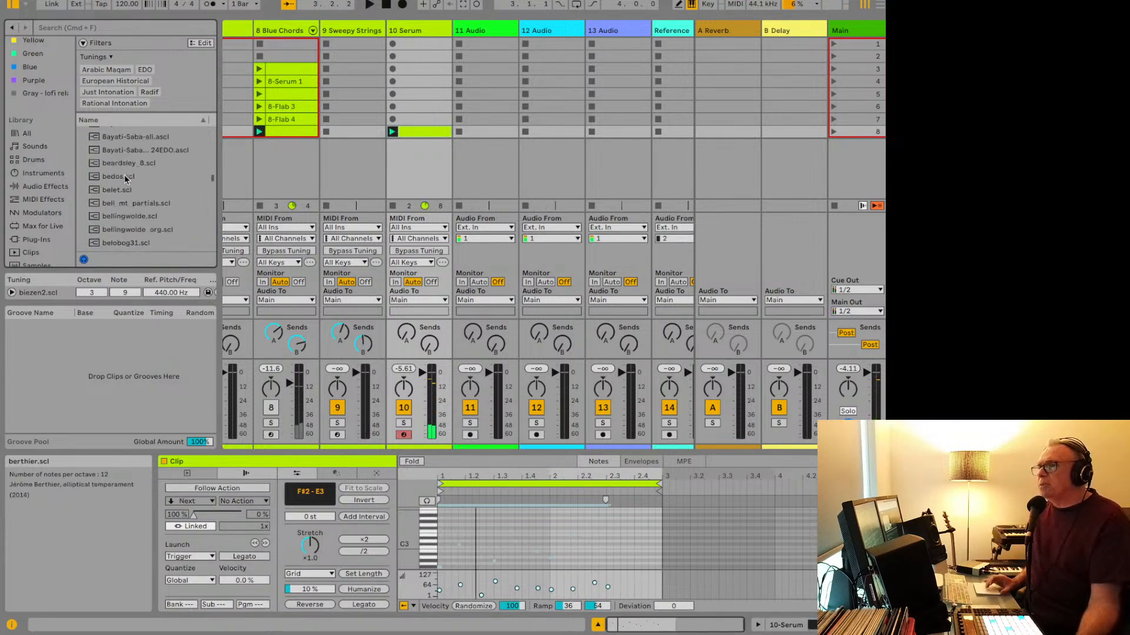
pyautogui.click(126, 174)
pyautogui.doubleClick(125, 176)
pyautogui.press('space')
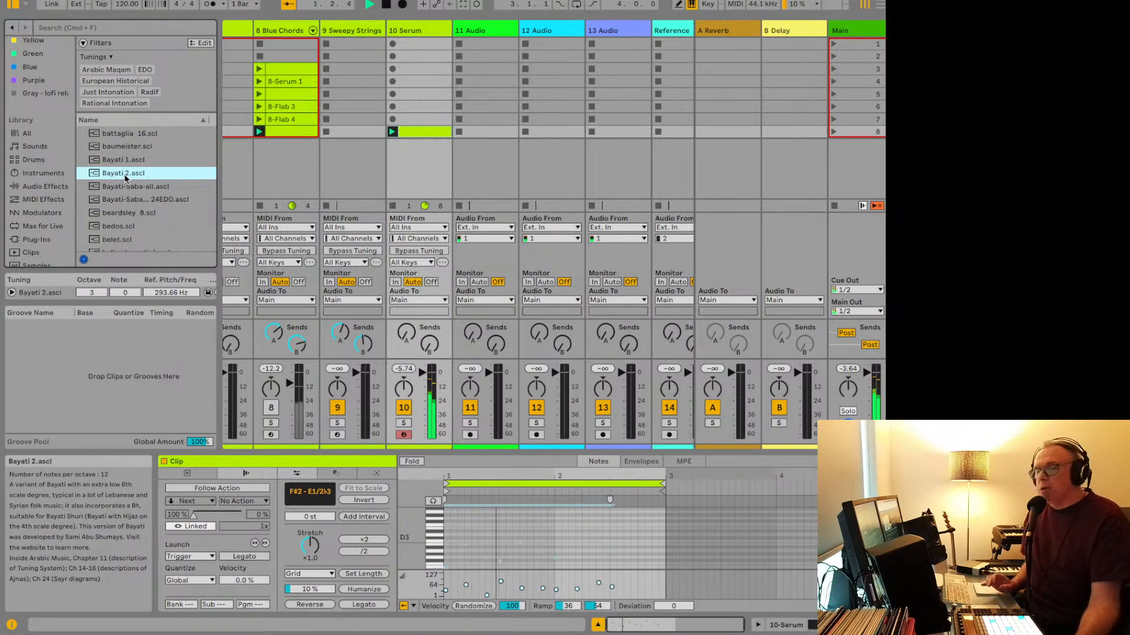
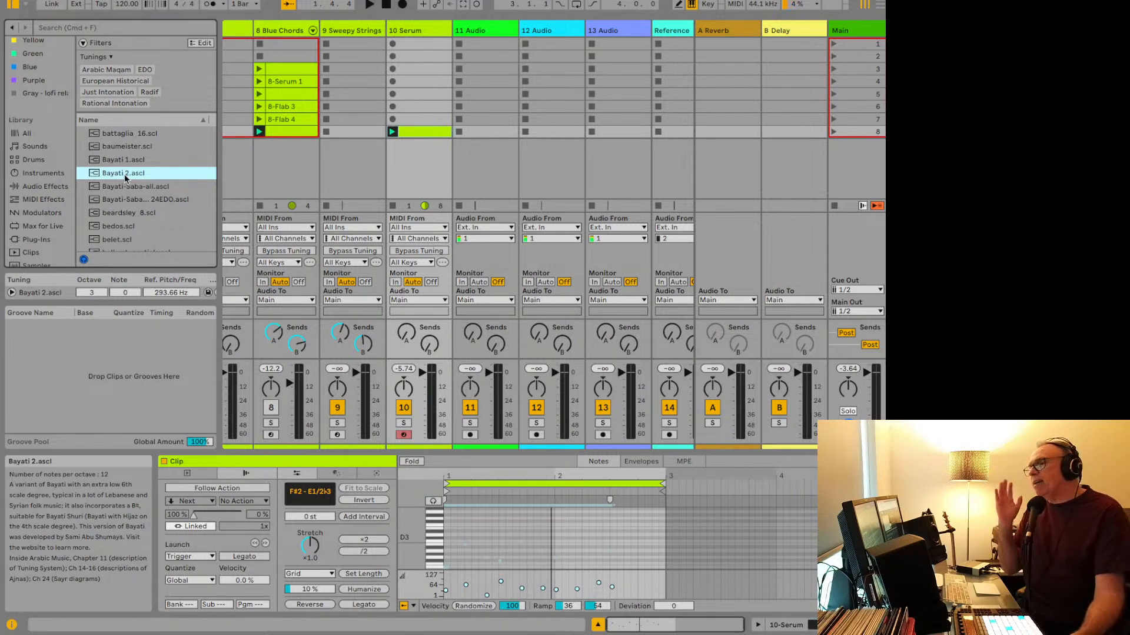
pyautogui.press('space')
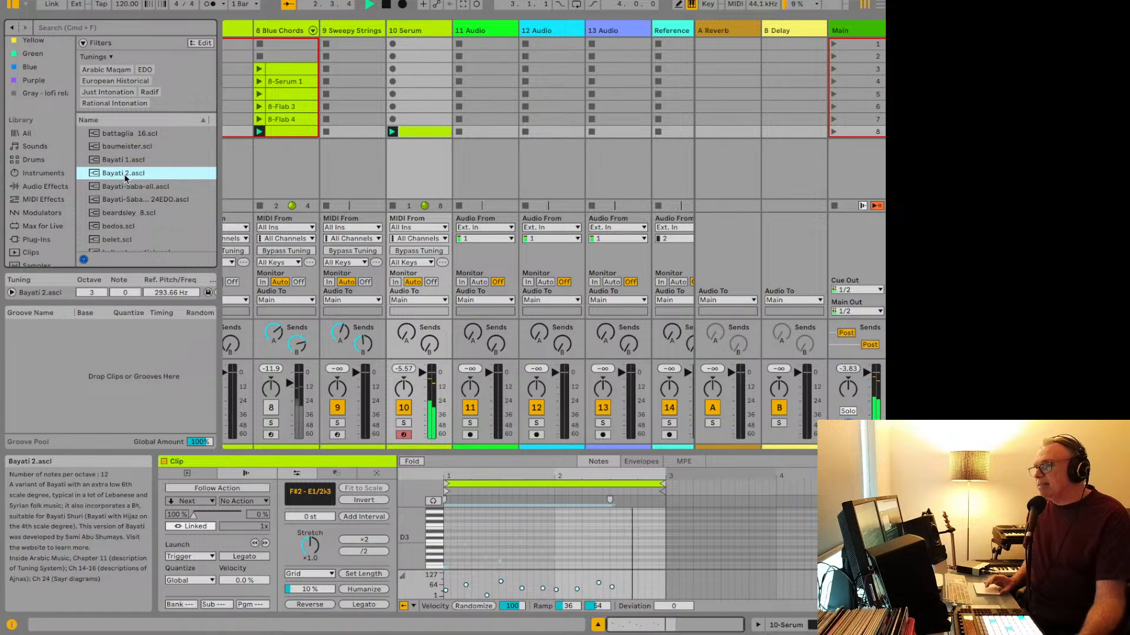
pyautogui.press('space')
# Step: Load the barlow_17.scl tuning and play the Serum clip with it
pyautogui.scroll(3, 116, 203)
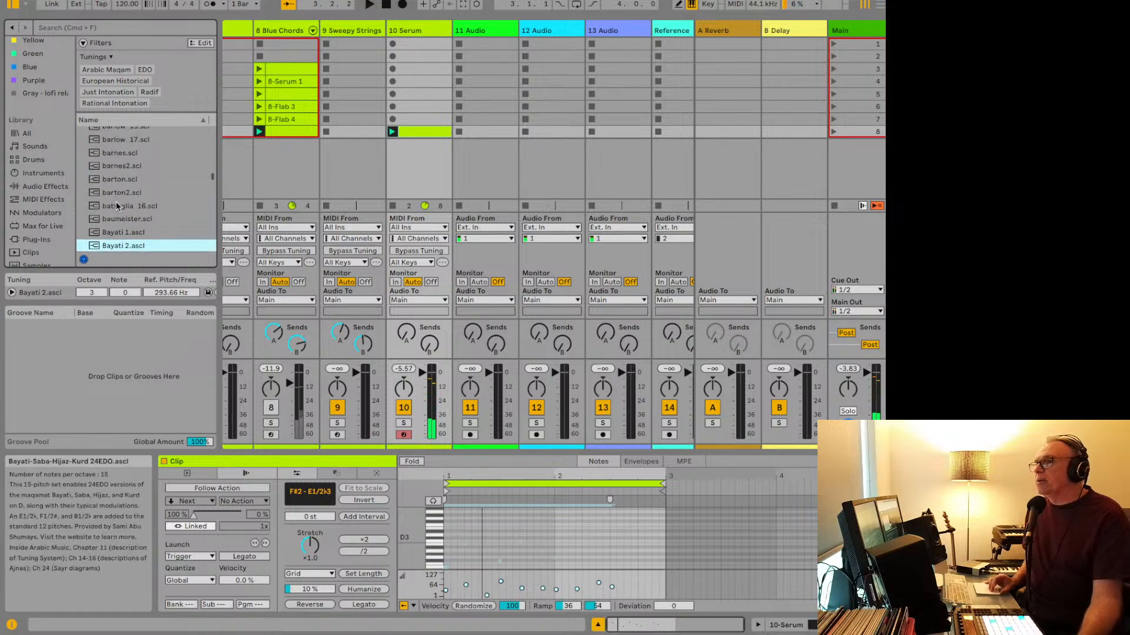
pyautogui.doubleClick(126, 148)
pyautogui.press('space')
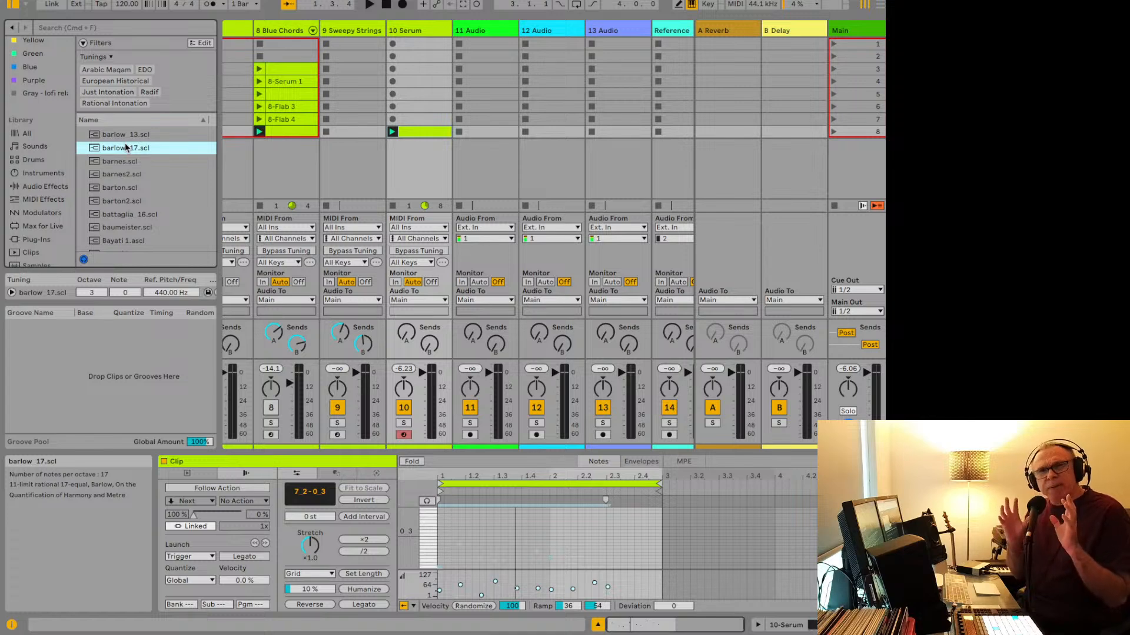
pyautogui.press('space')
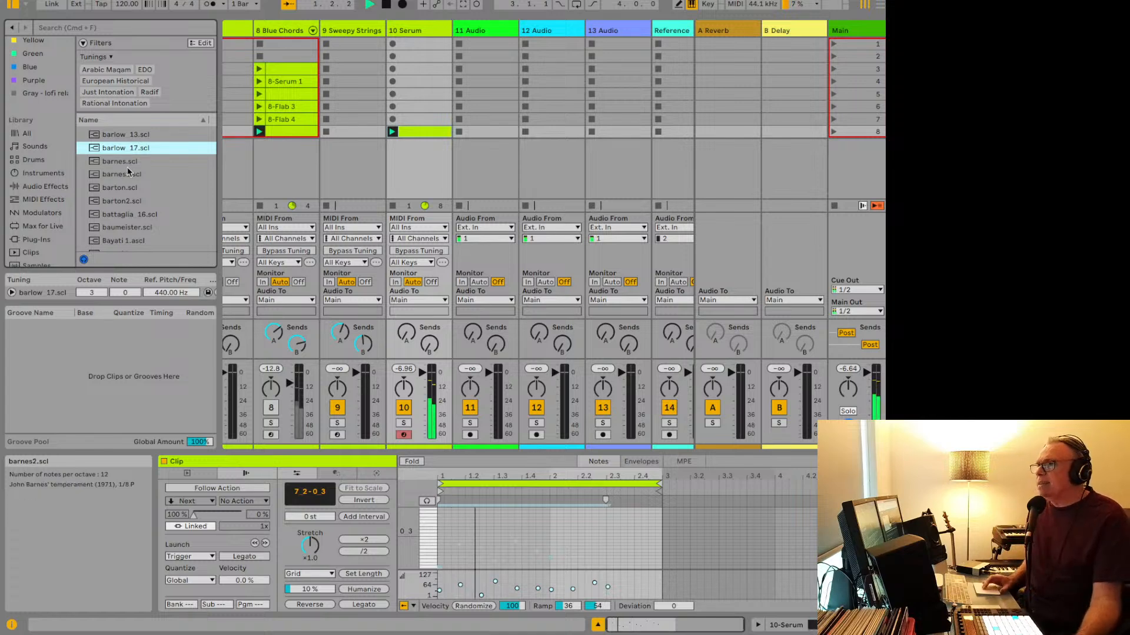
# Step: Load the barca.scl tuning during playback and widen the browser to show more tuning and groove settings
pyautogui.scroll(3, 127, 167)
pyautogui.doubleClick(126, 161)
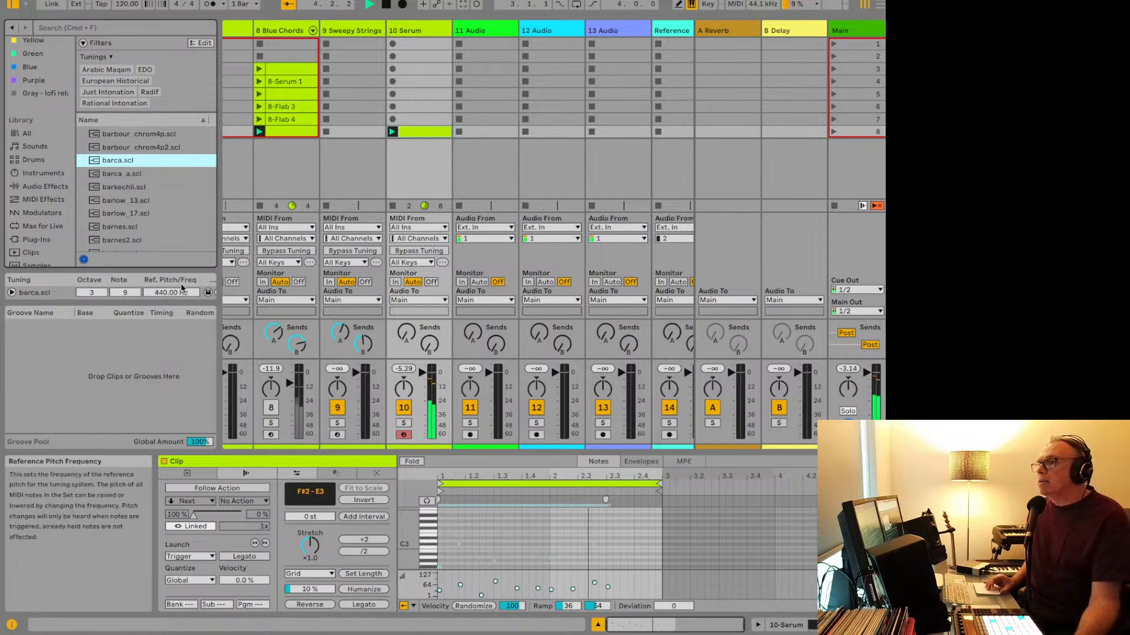
pyautogui.moveTo(221, 332); pyautogui.dragTo(280, 318)
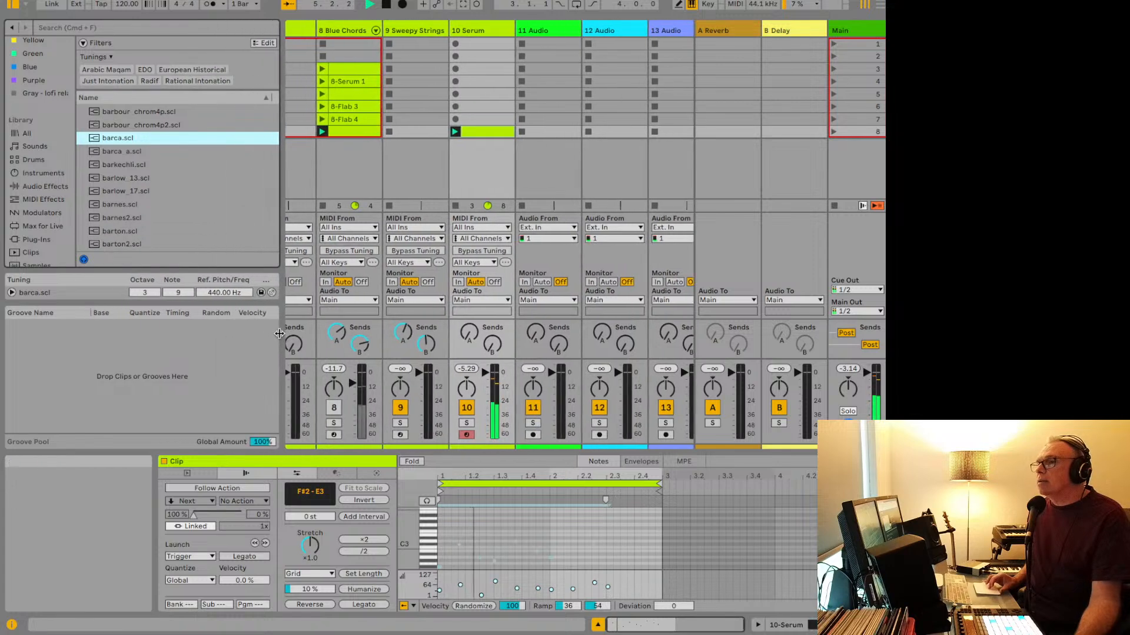
pyautogui.press('space')
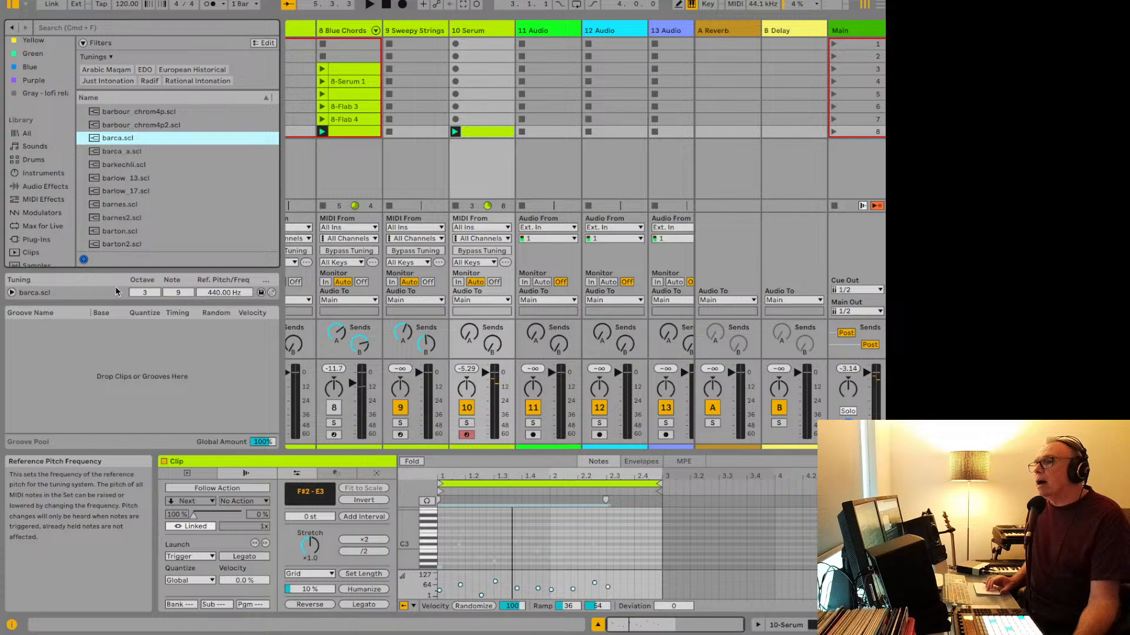
# Step: Delete the barca.scl tuning from the set, play the Serum clip without a tuning system and load barnes.scl
pyautogui.click(86, 296)
pyautogui.rightClick(86, 296)
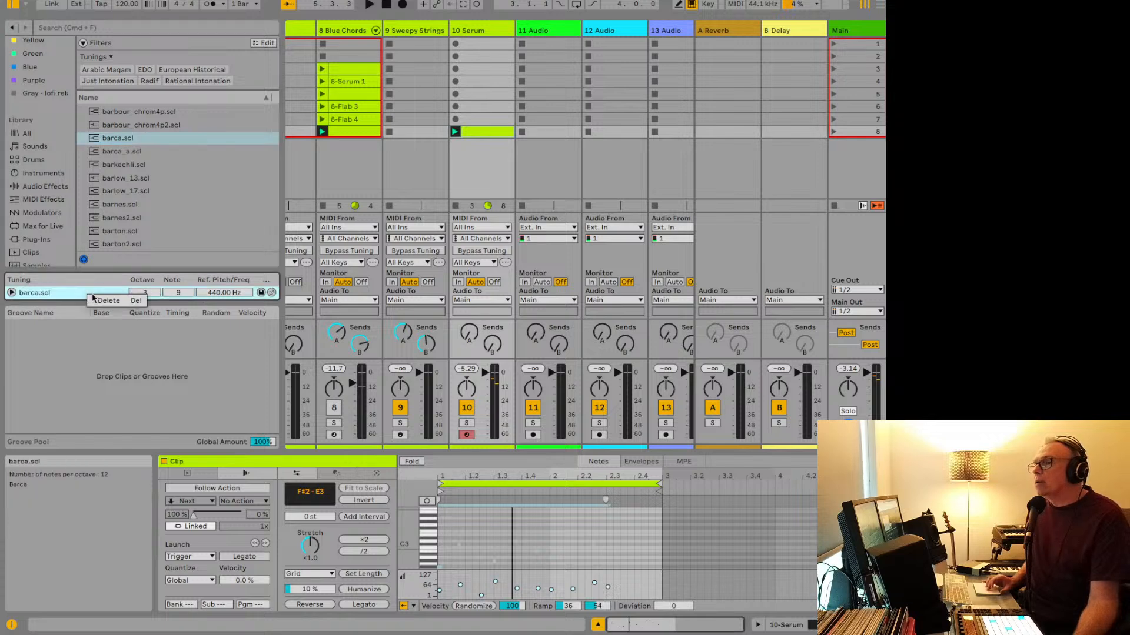
pyautogui.click(98, 298)
pyautogui.press('space')
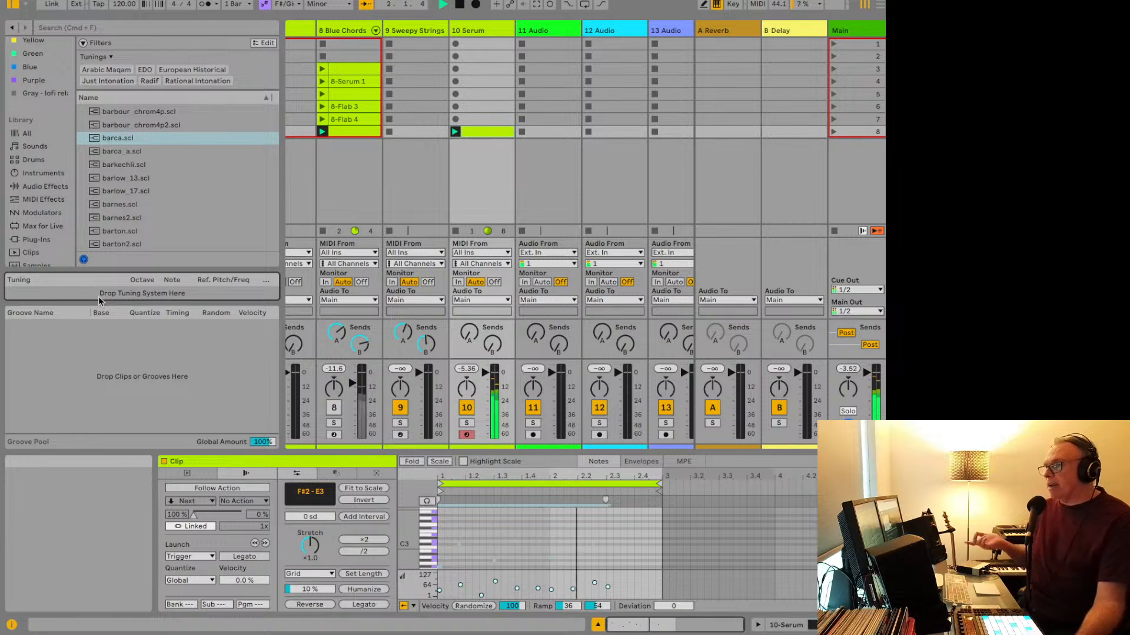
pyautogui.doubleClick(107, 204)
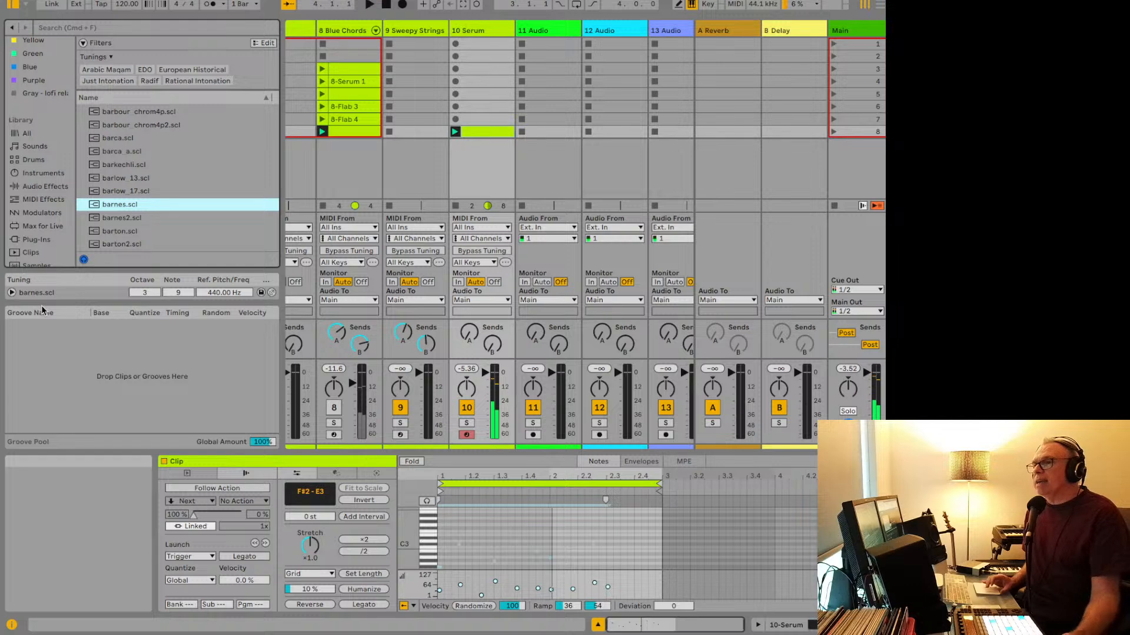
# Step: Show the Grooves library and add LinnDrum Swing 8 8 + 16T.agr to the Groove Pool
pyautogui.scroll(-3, 33, 254)
pyautogui.scroll(-1, 34, 254)
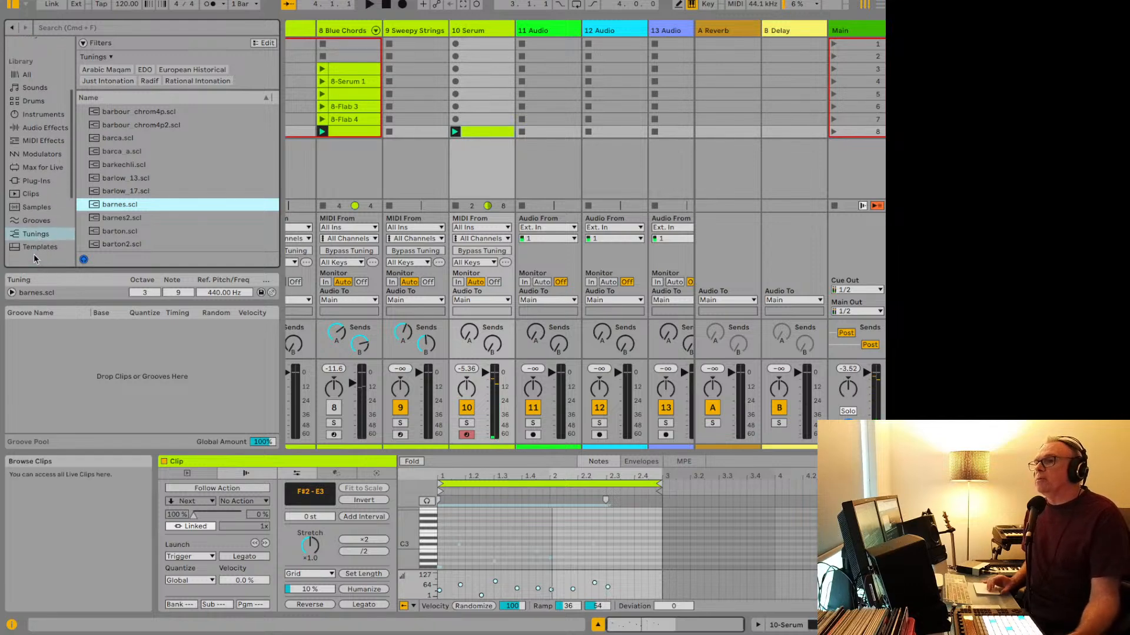
pyautogui.click(33, 222)
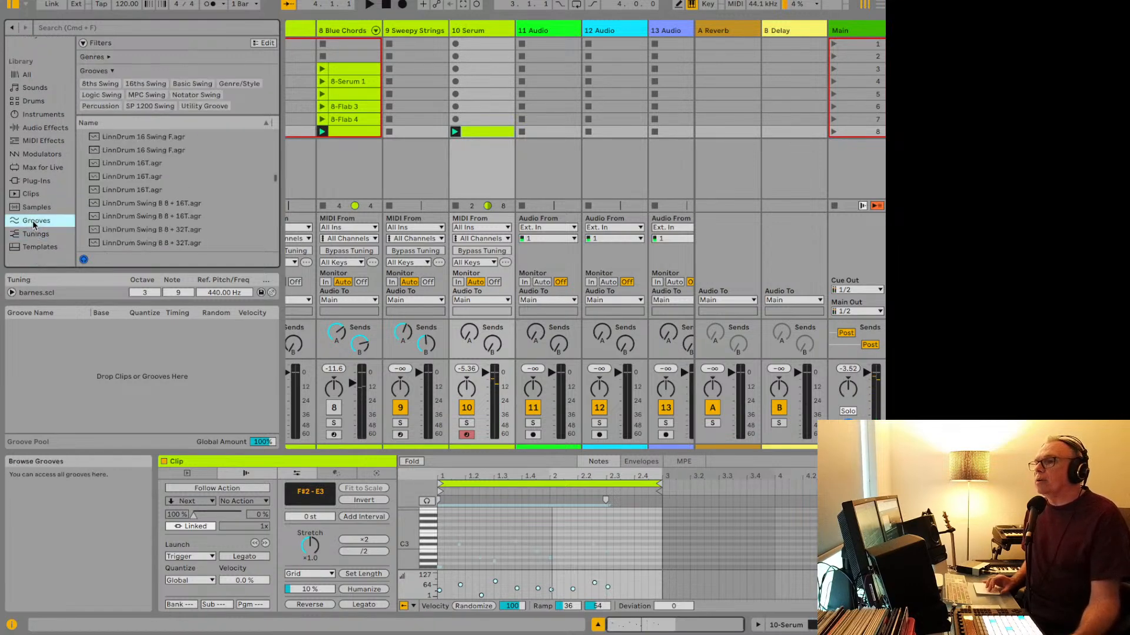
pyautogui.doubleClick(123, 204)
pyautogui.press('space')
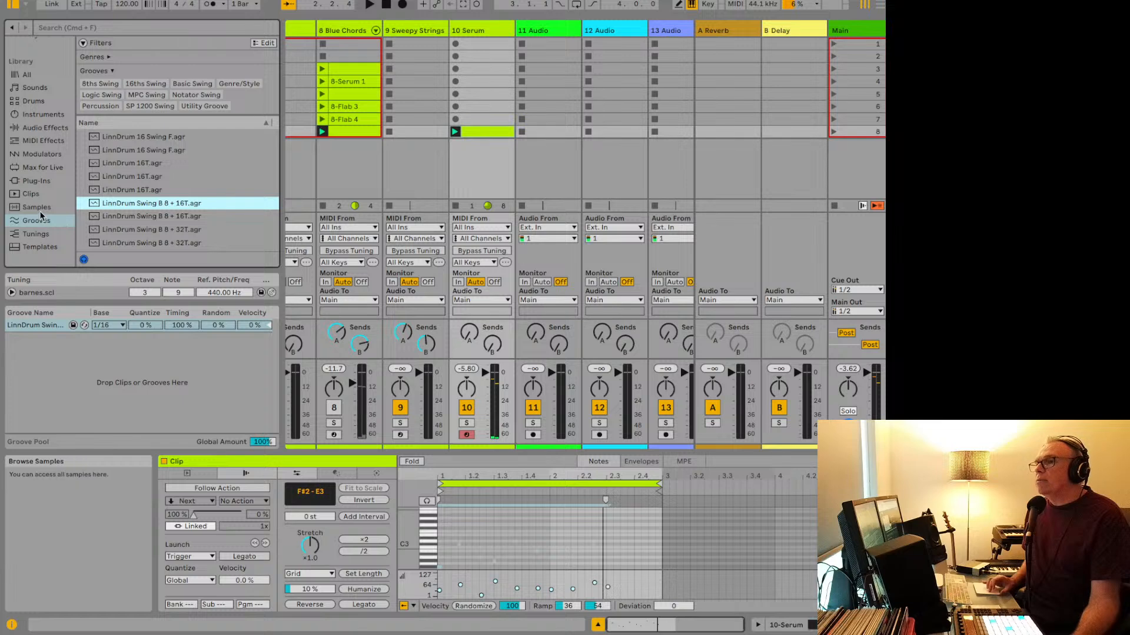
# Step: Return to the Tunings library and load bermudo.scl, biezen.scl, bihexany-octoid.scl and bihexanymyna.scl one after another
pyautogui.click(36, 234)
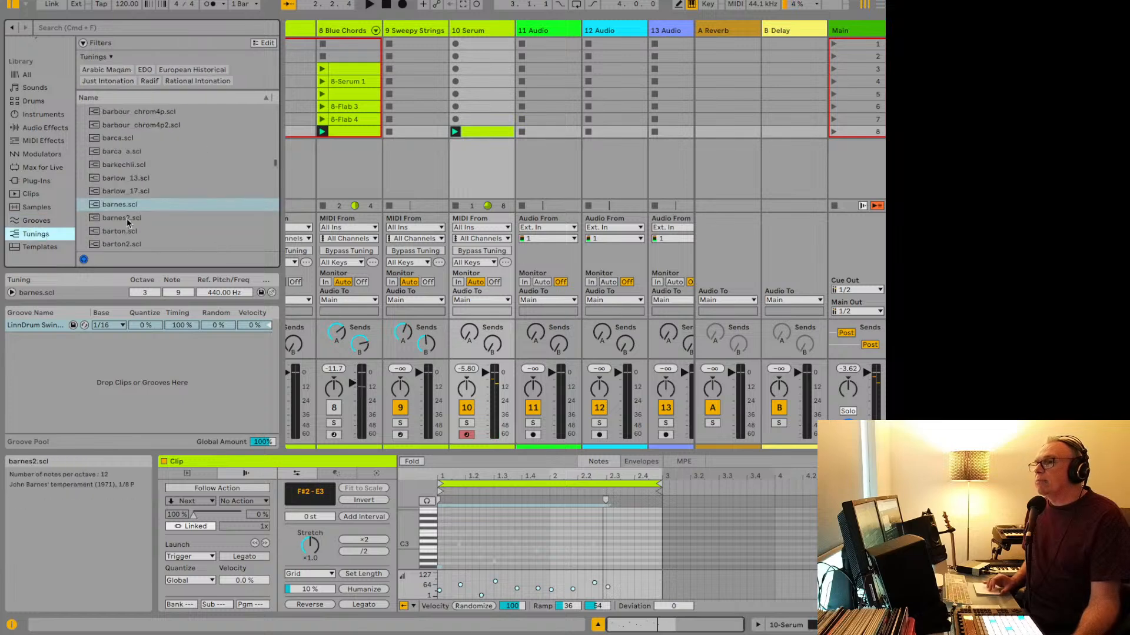
pyautogui.scroll(-5, 125, 159)
pyautogui.click(126, 154)
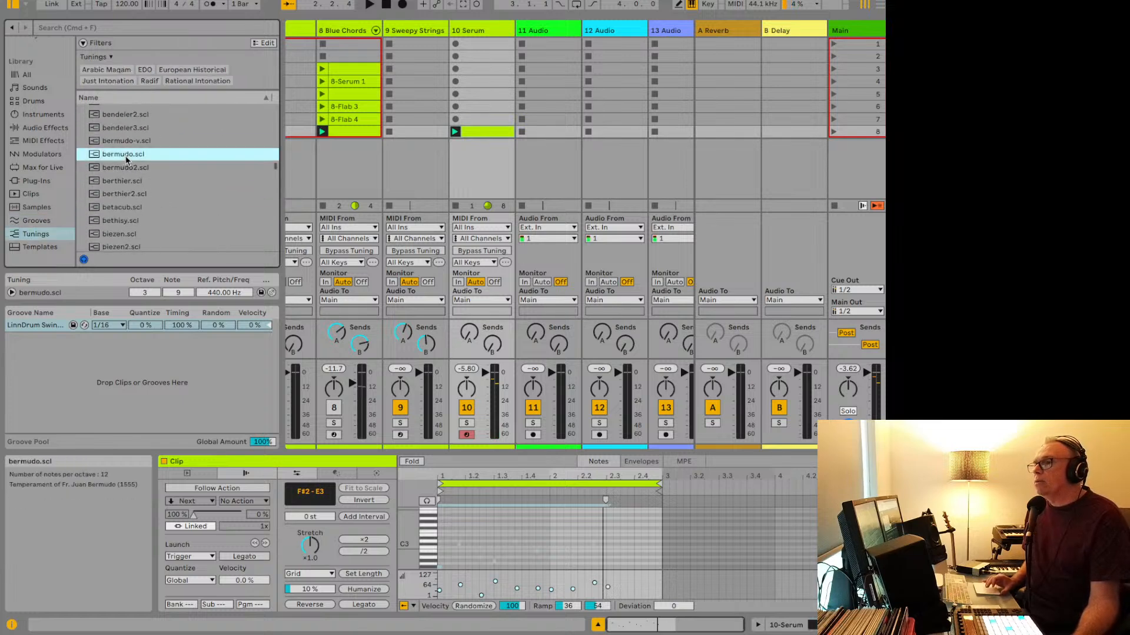
pyautogui.click(135, 234)
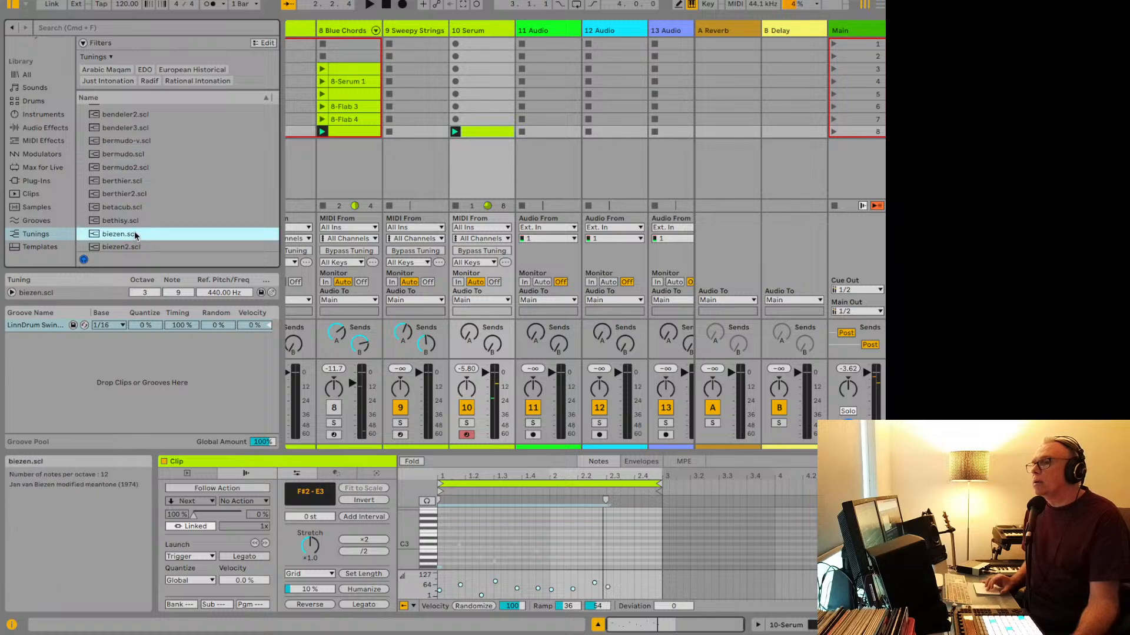
pyautogui.scroll(-5, 131, 209)
pyautogui.click(130, 210)
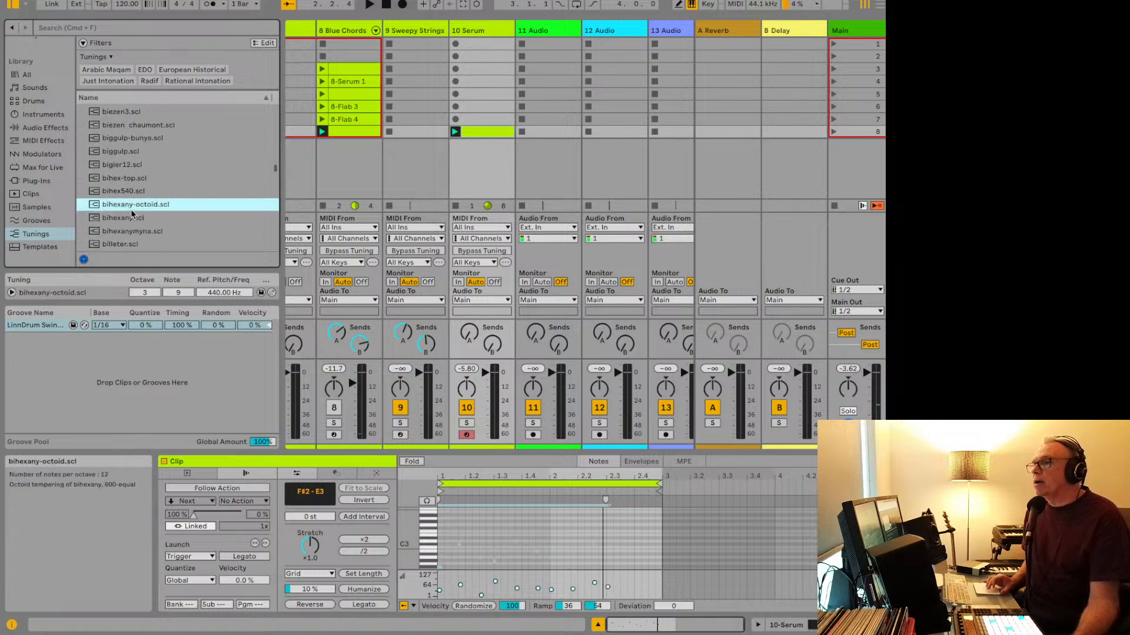
pyautogui.click(135, 231)
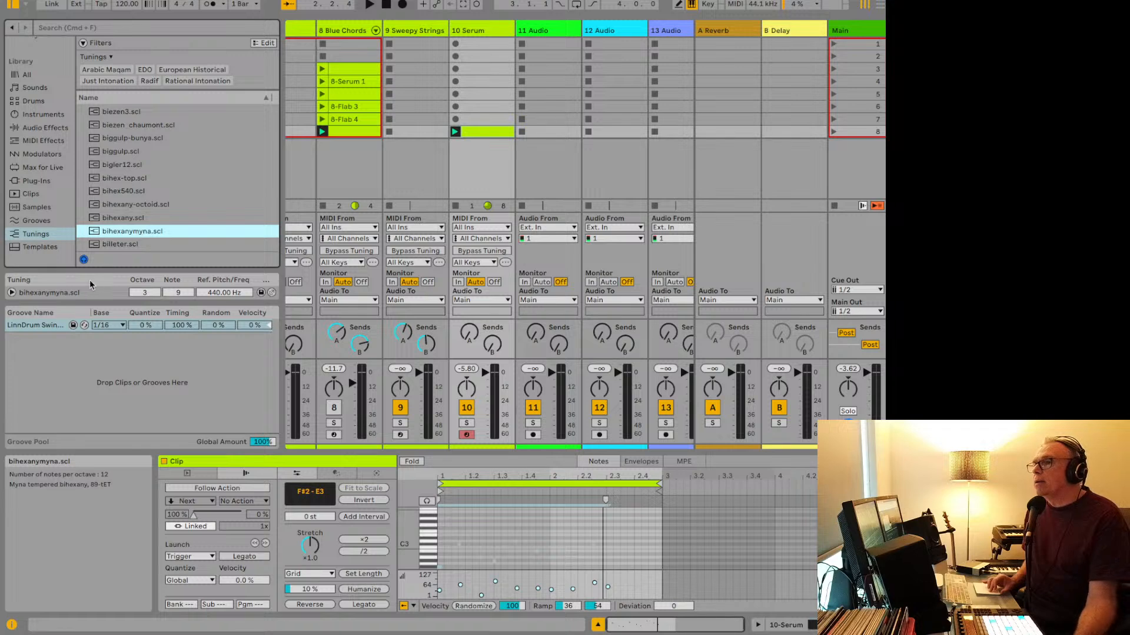
# Step: Play the Serum clip while loading the bohlen_pyth.scl, bozuji.scl and breed7-3.scl tunings in turn
pyautogui.scroll(-10, 125, 222)
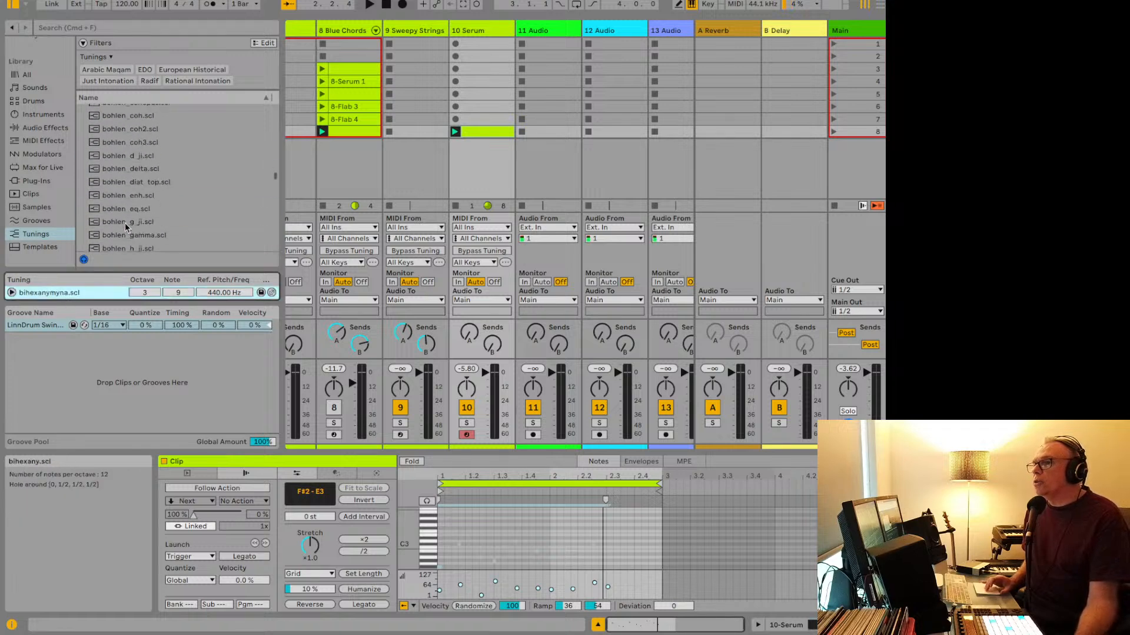
pyautogui.click(125, 226)
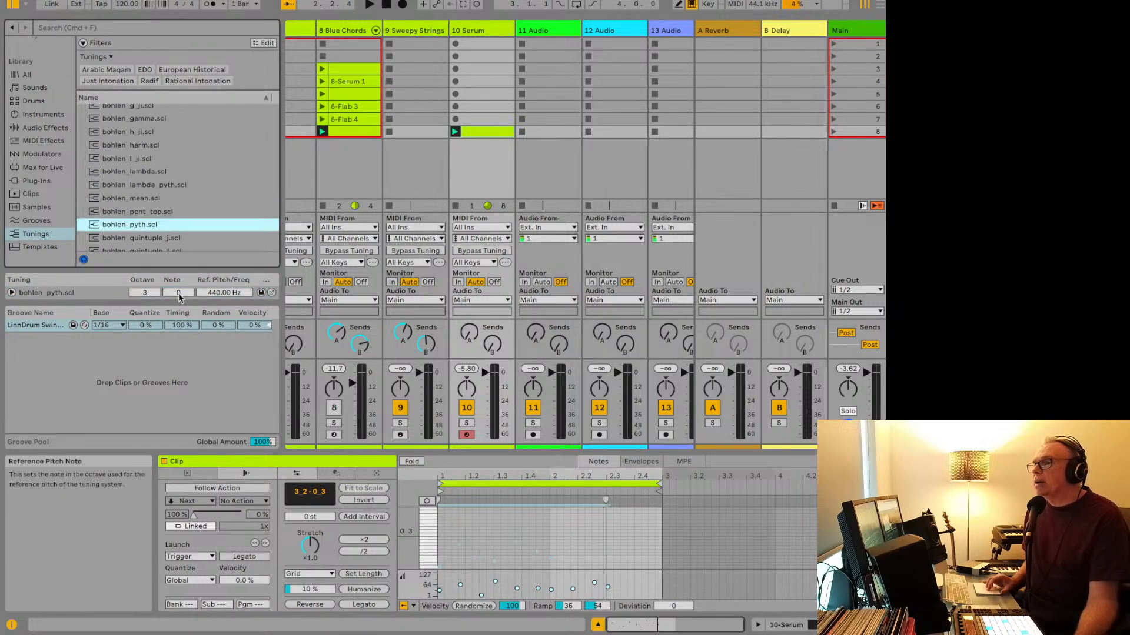
pyautogui.press('space')
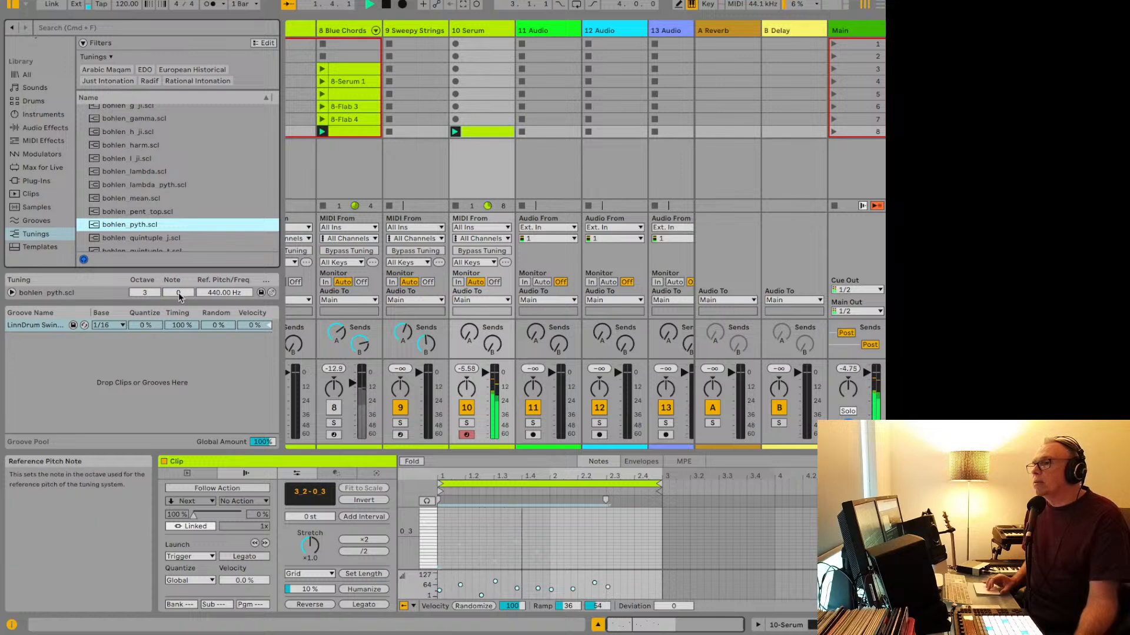
pyautogui.scroll(-5, 141, 206)
pyautogui.click(130, 203)
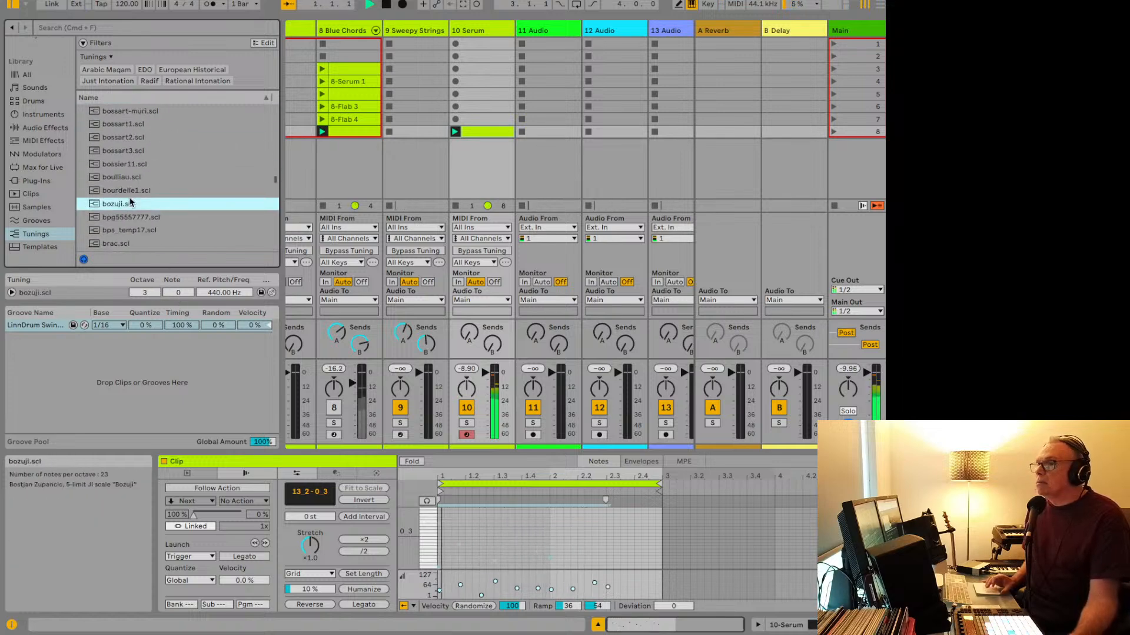
pyautogui.scroll(-5, 121, 215)
pyautogui.click(118, 215)
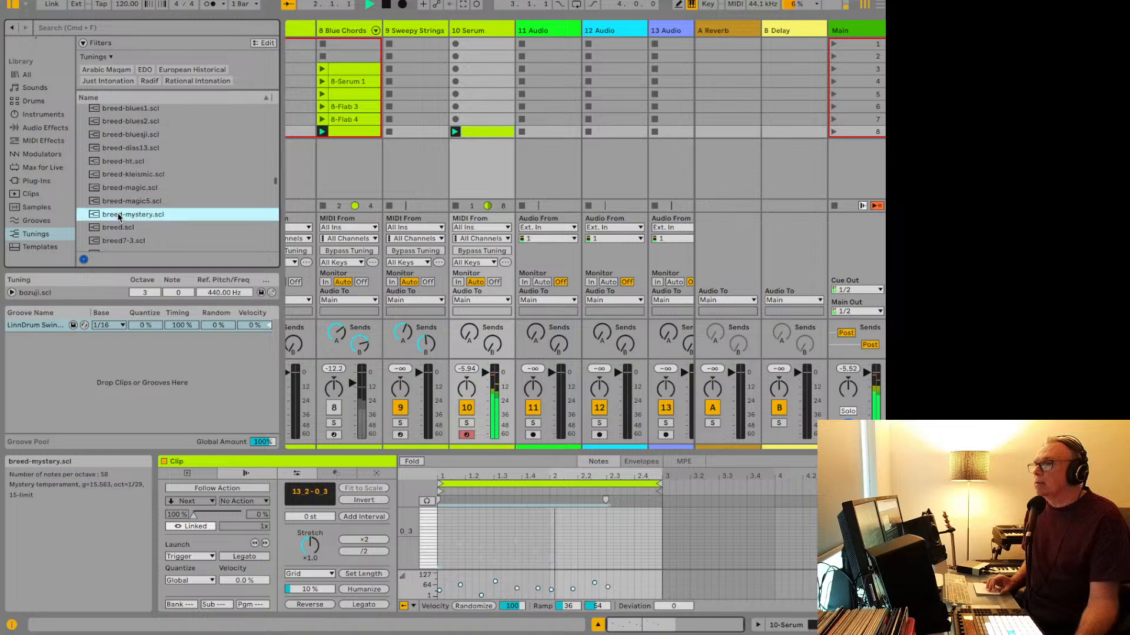
pyautogui.click(120, 241)
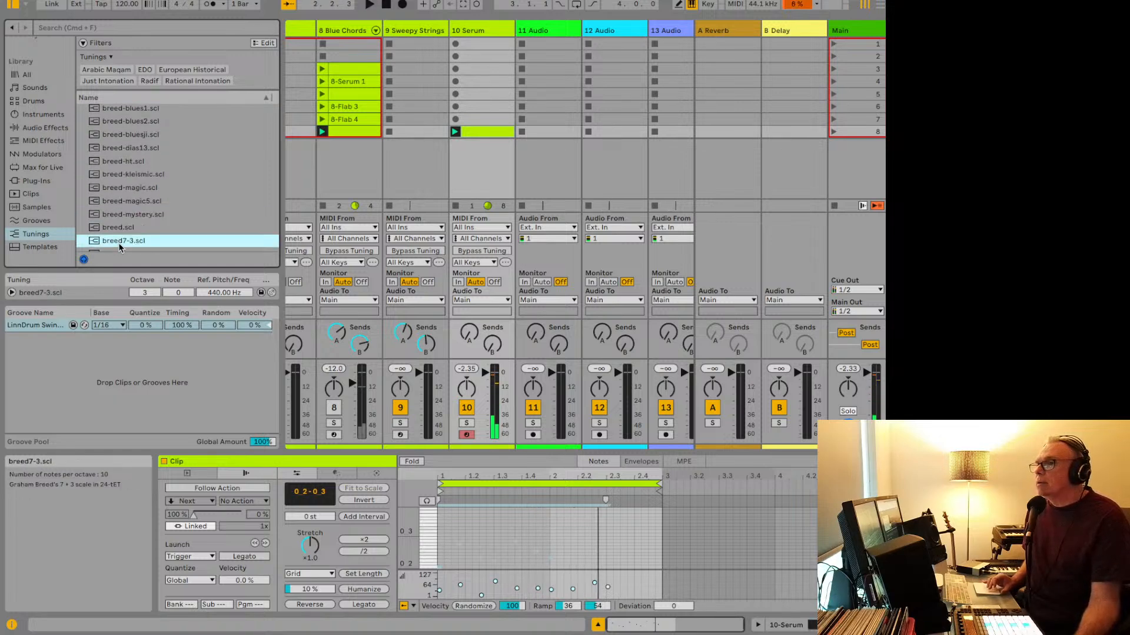
# Step: Step through the tuning files from breetet3.scl past bremmer.scl, load bremmer_ebvt1.scl and browse further down the list
pyautogui.scroll(-5, 147, 198)
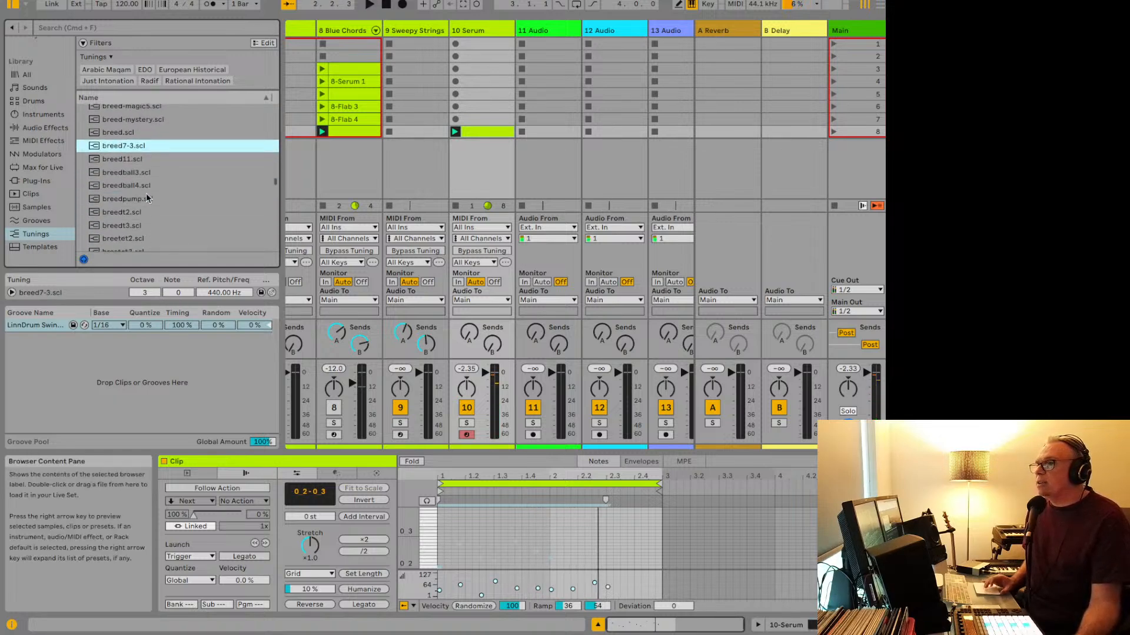
pyautogui.click(147, 198)
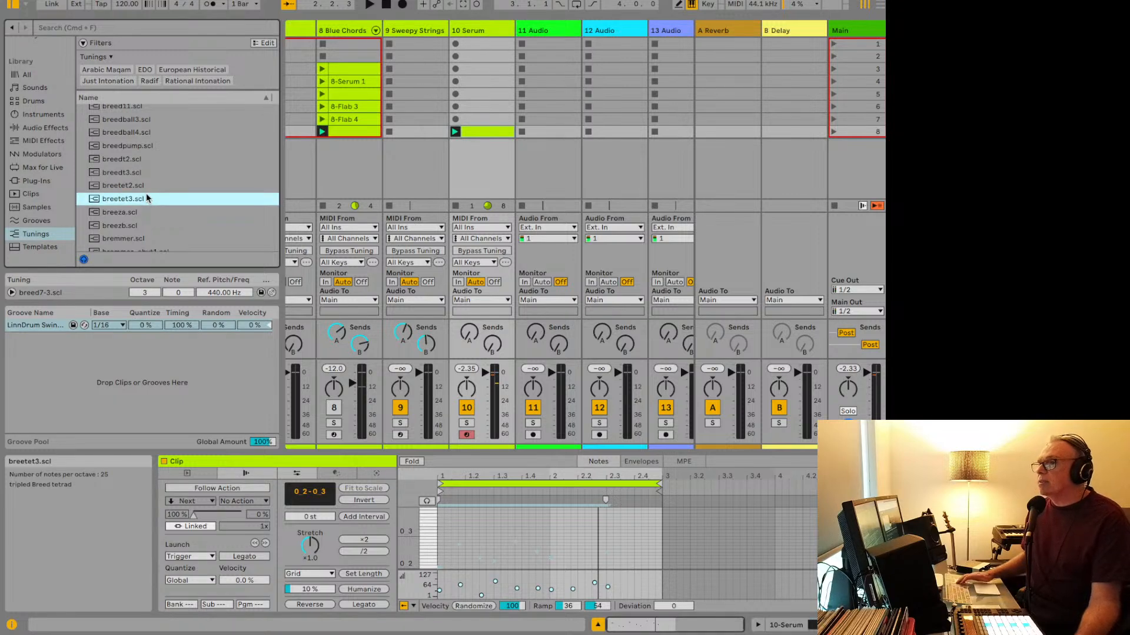
pyautogui.press('Down')
pyautogui.press('Down')
pyautogui.press('Down')
pyautogui.press('Down')
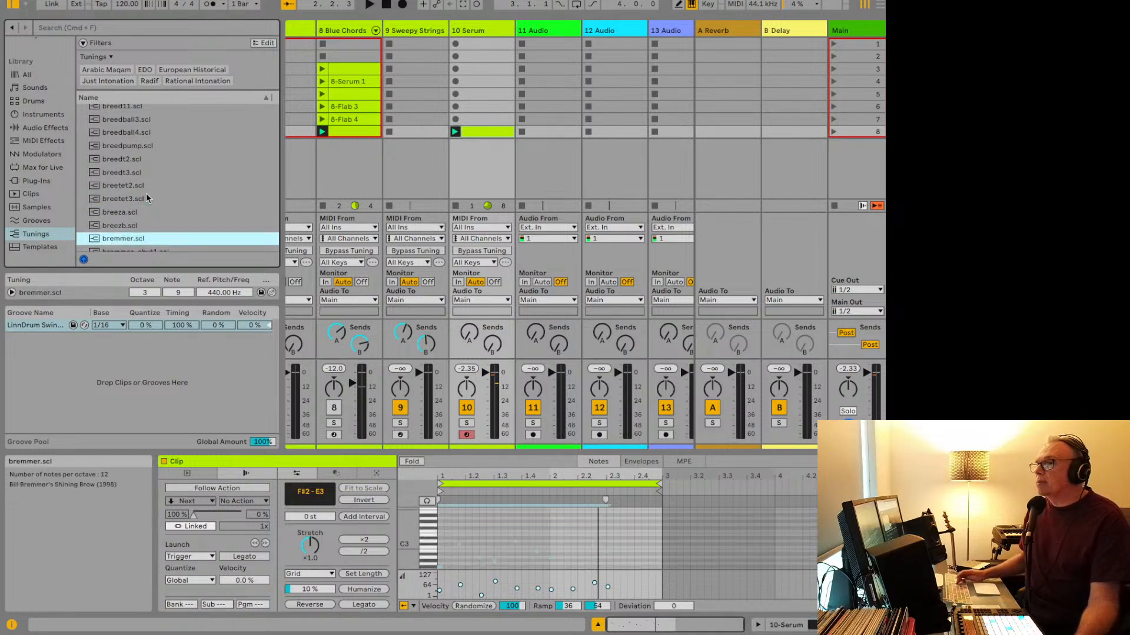
pyautogui.scroll(-10, 146, 193)
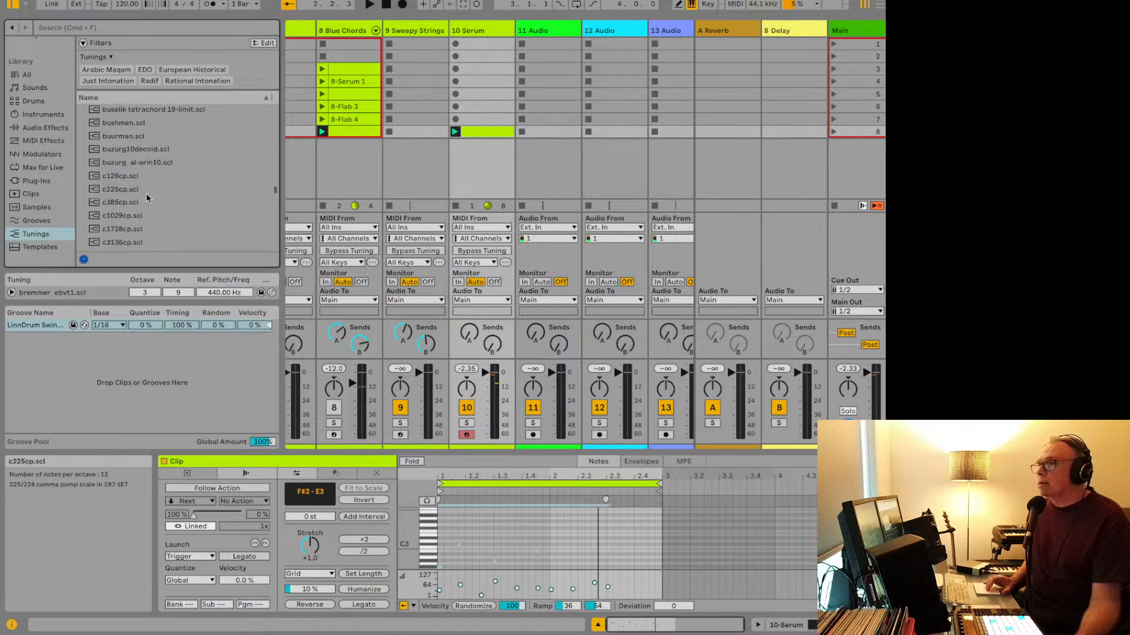
# Step: Load the c225cp.scl tuning, play the Serum clip, and set the tuning's reference note to 11, 0 and finally 3
pyautogui.click(146, 189)
pyautogui.press('space')
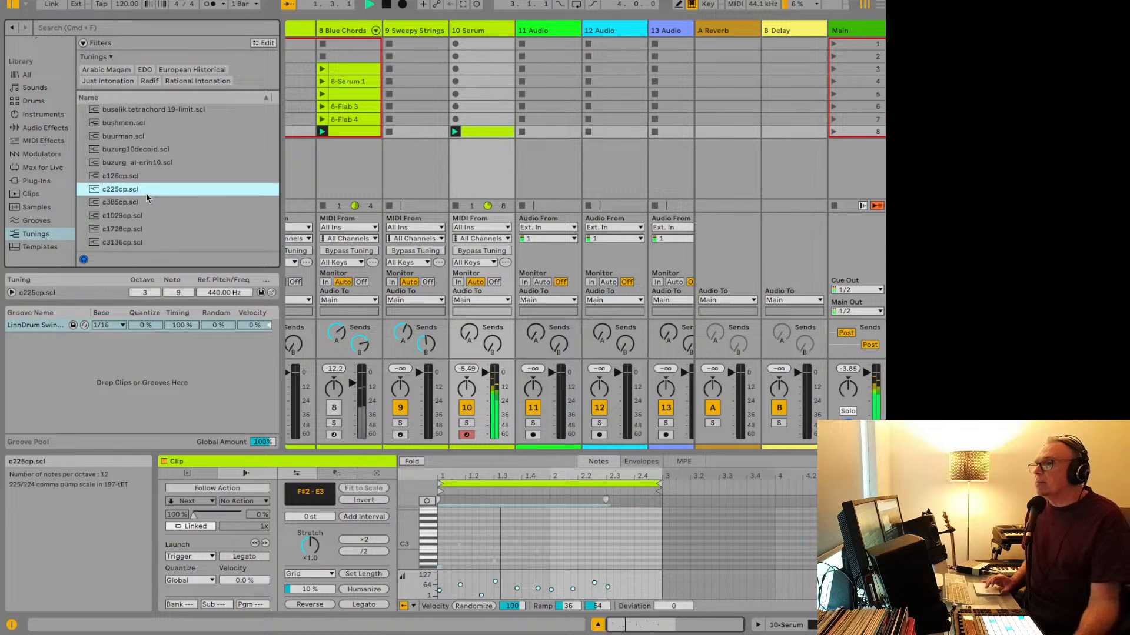
pyautogui.moveTo(183, 293); pyautogui.dragTo(183, 277)
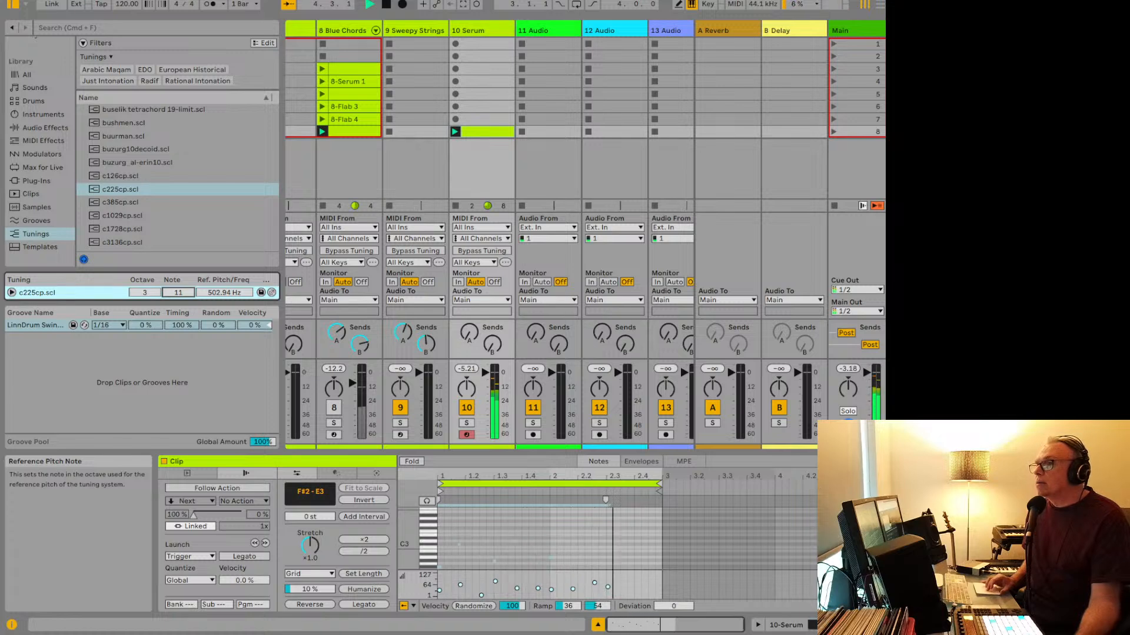
pyautogui.moveTo(183, 293); pyautogui.dragTo(183, 336)
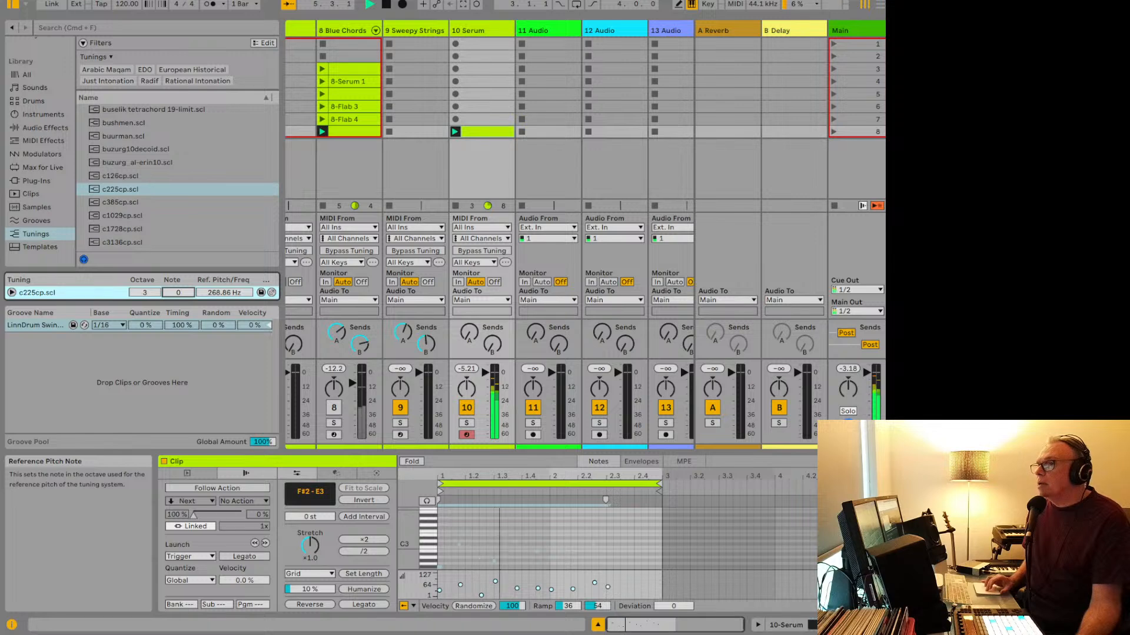
pyautogui.moveTo(183, 293); pyautogui.dragTo(183, 275)
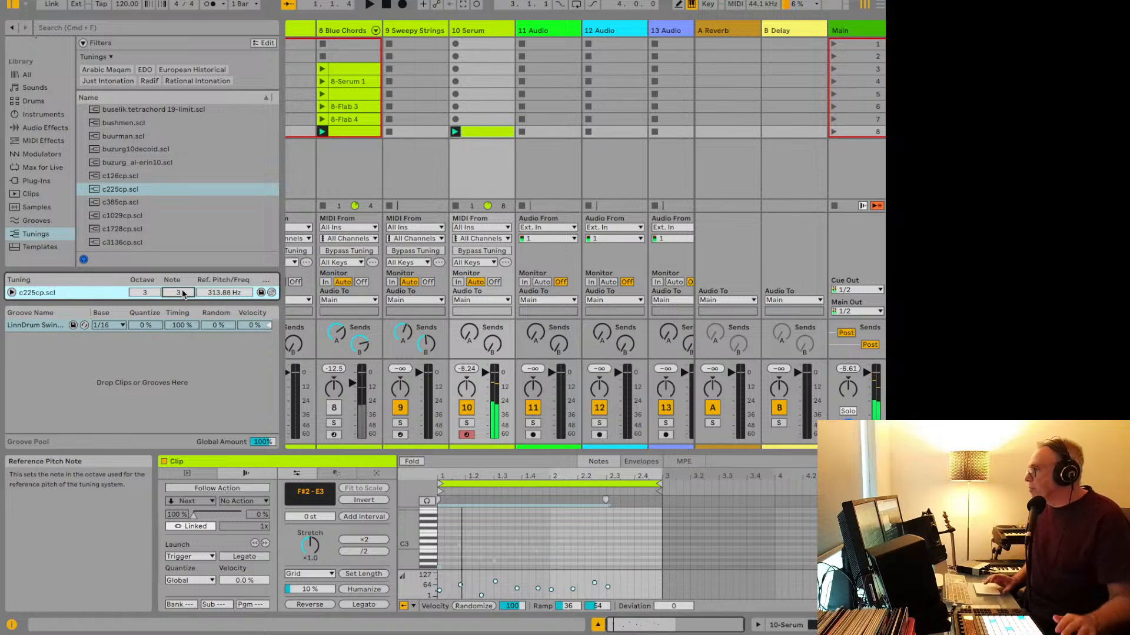
# Step: Switch to the Compare Live editions page in Safari, read the Tuning Systems and Keys and Scales entries, and return to Live
pyautogui.press('super+Tab')
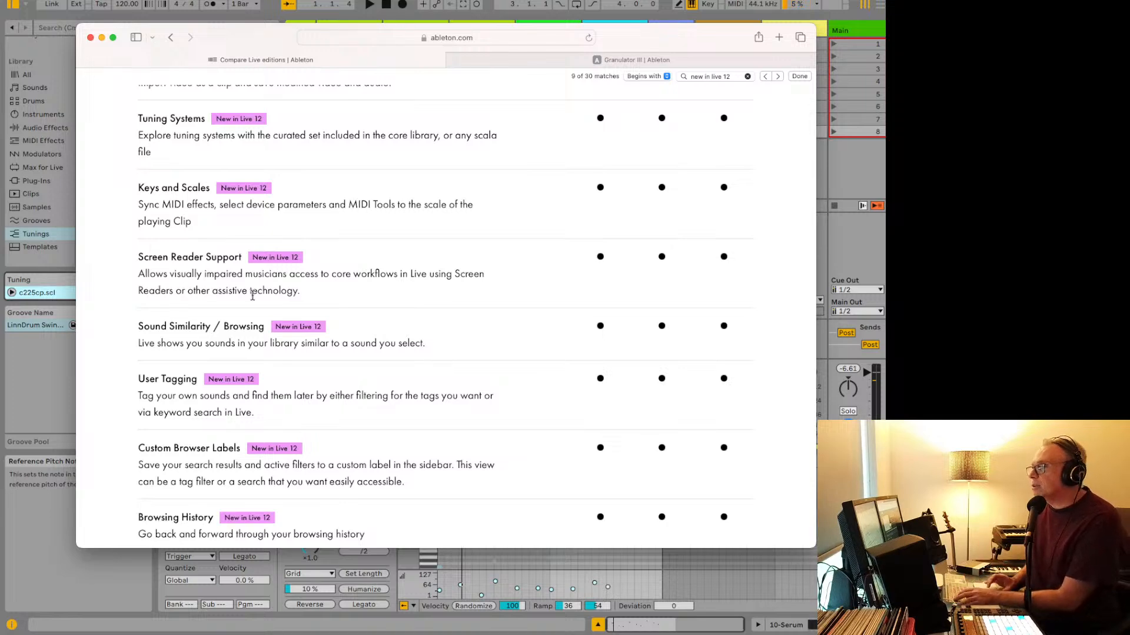
pyautogui.scroll(-1, 253, 295)
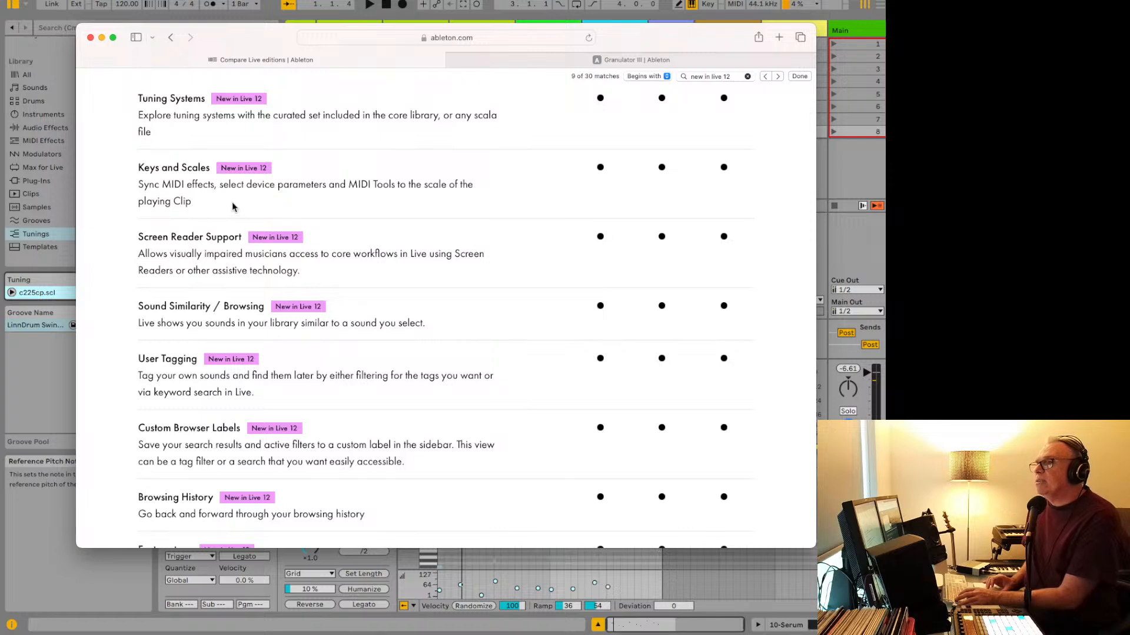
pyautogui.press('super+Tab')
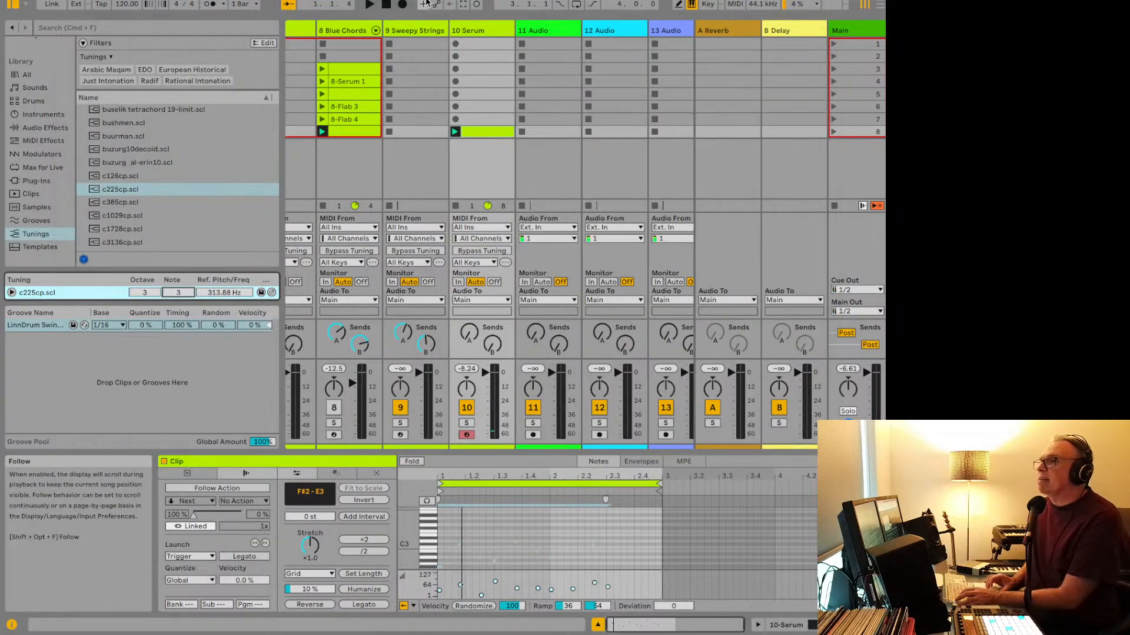
# Step: Remove the c225cp.scl tuning from the set, restore it with undo, and delete it again
pyautogui.click(336, 177)
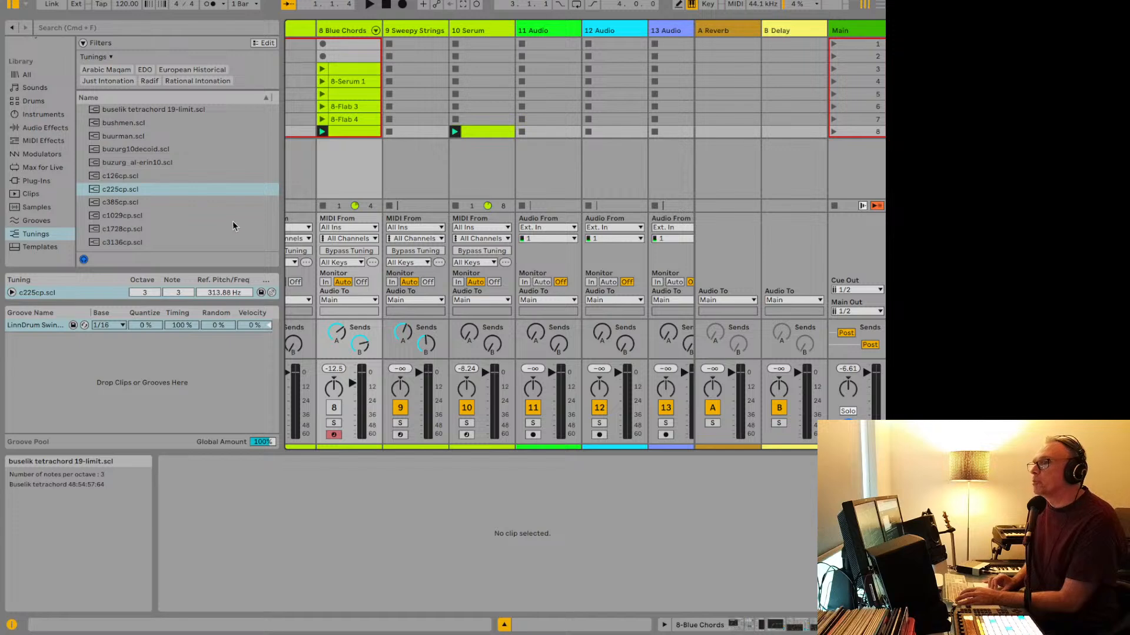
pyautogui.click(66, 289)
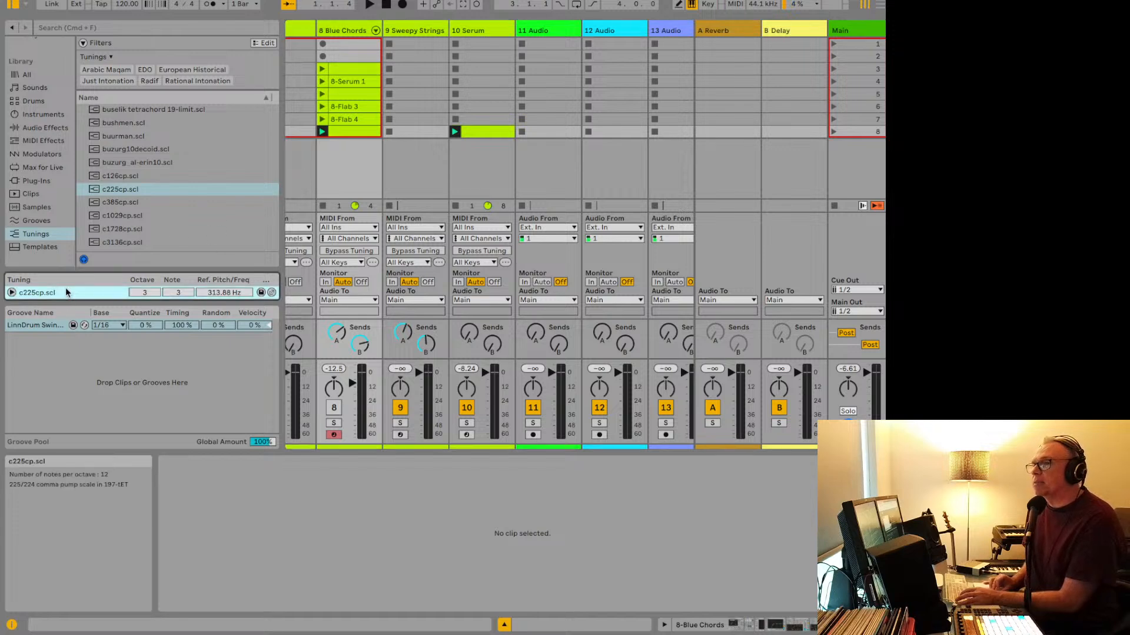
pyautogui.press('BackSpace')
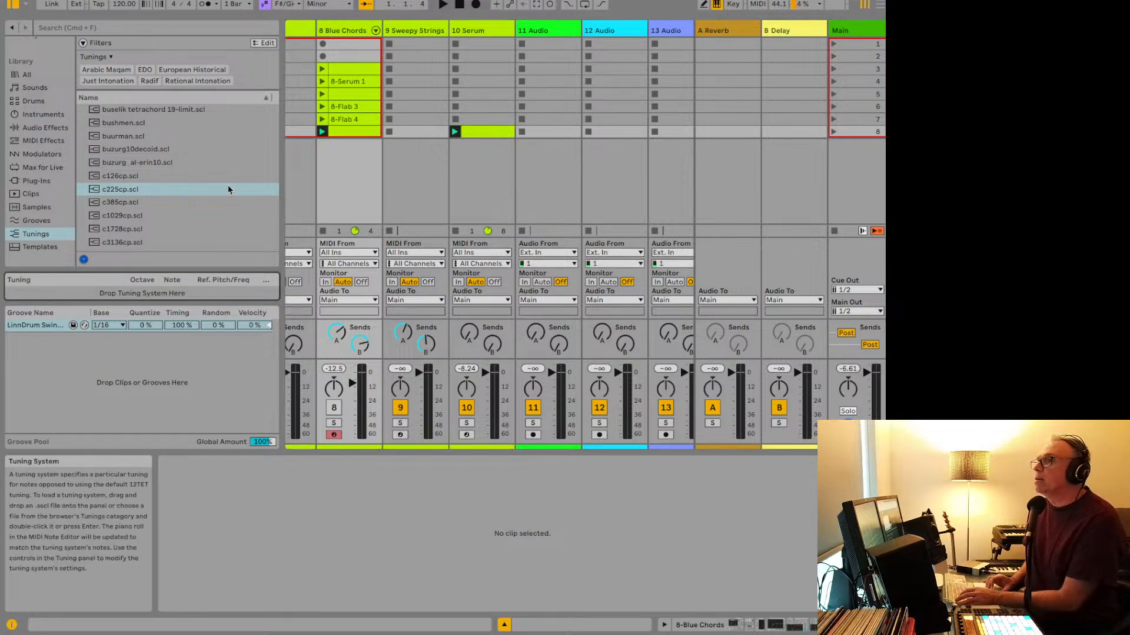
pyautogui.press('Return')
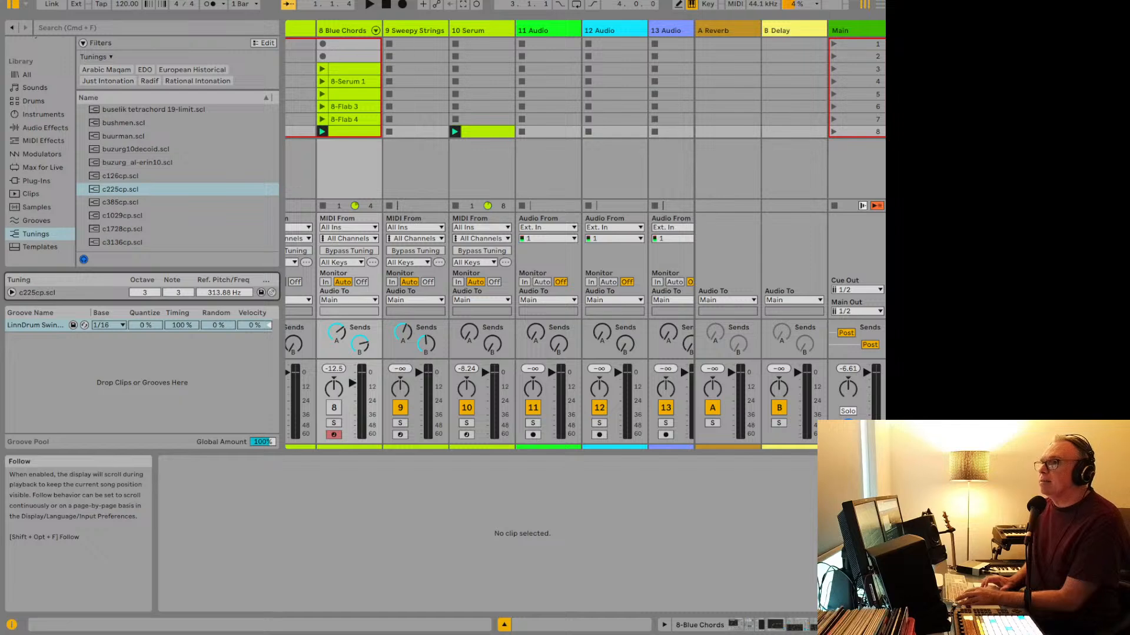
pyautogui.press('super+z')
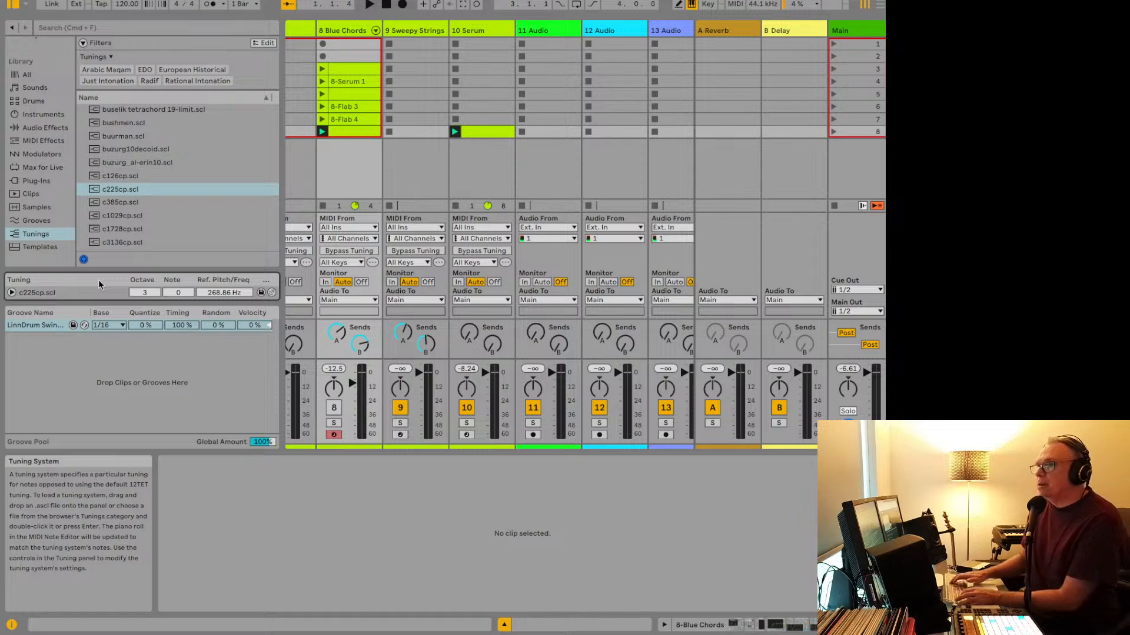
pyautogui.click(114, 295)
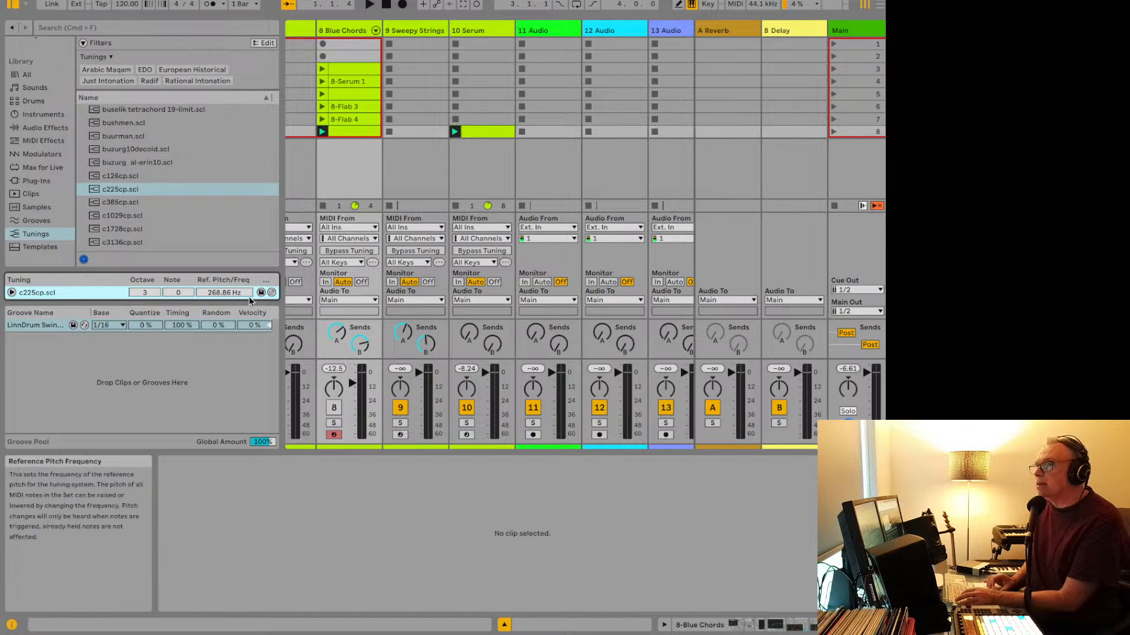
pyautogui.press('Delete')
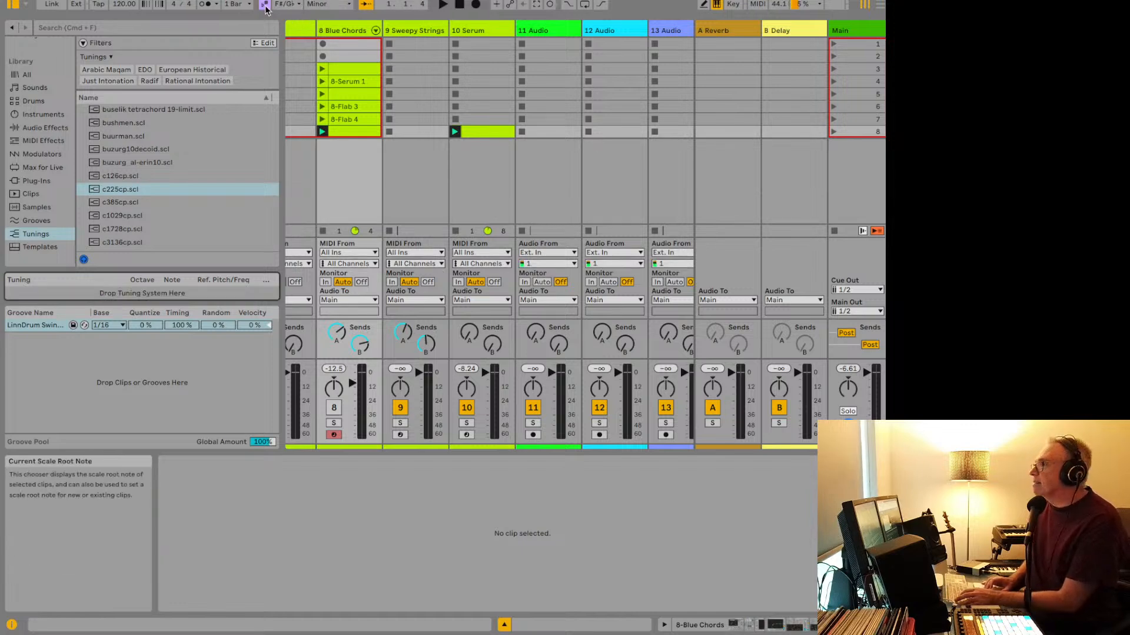
# Step: Switch back to the Compare Live editions page and read the new features from Keys and Scales through Factory tags
pyautogui.press('super+Tab')
pyautogui.press('super+Tab')
pyautogui.press('super+Tab')
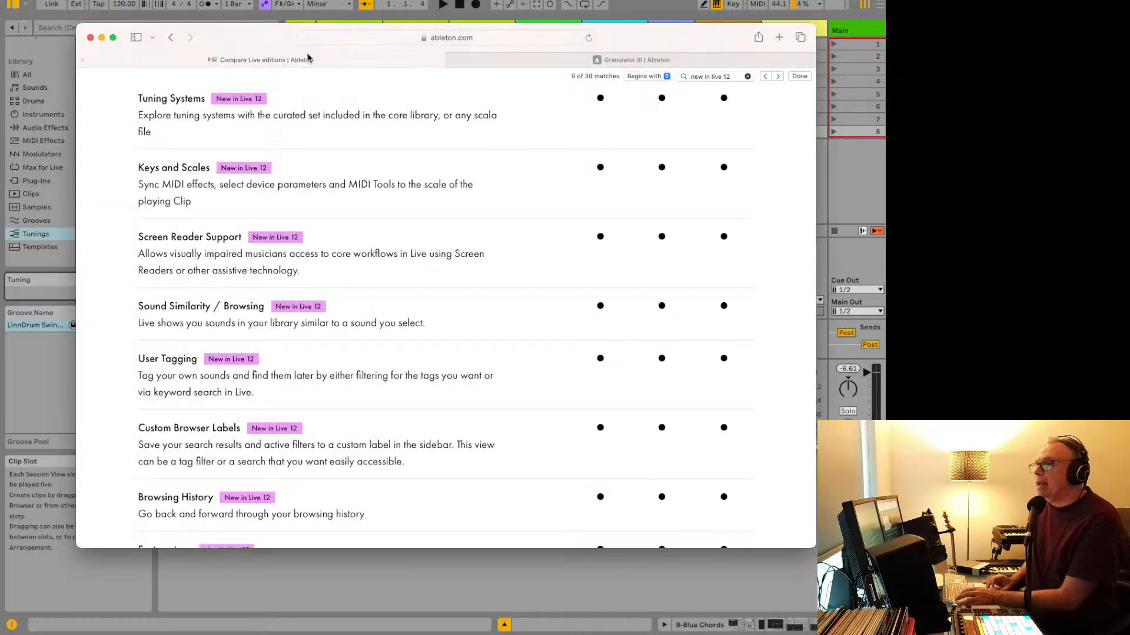
pyautogui.scroll(-2, 230, 268)
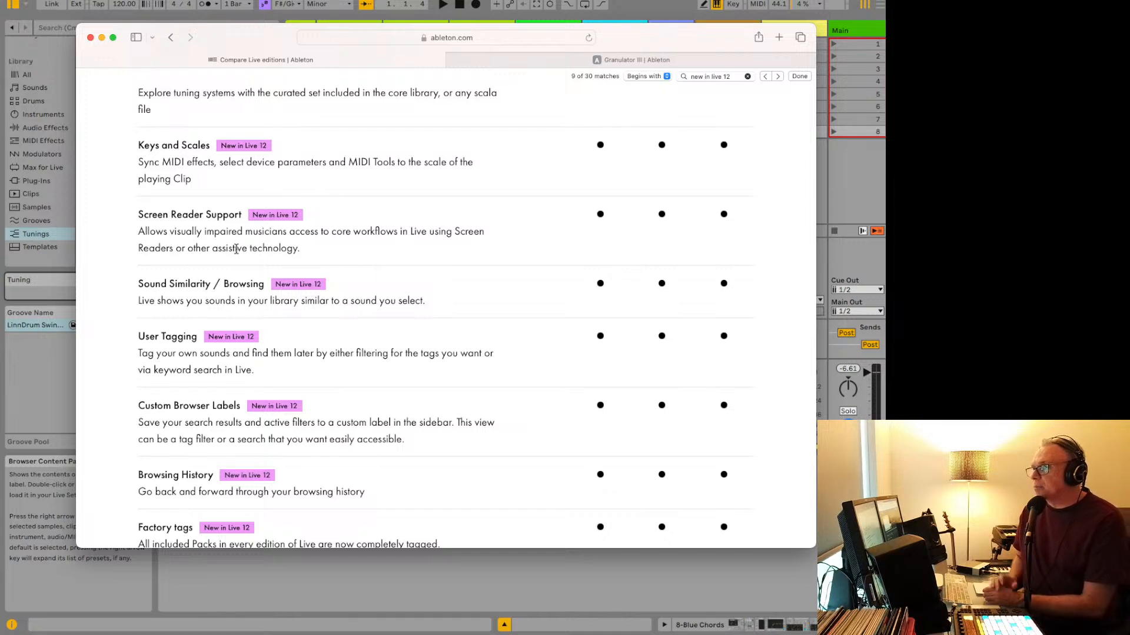
pyautogui.scroll(-2, 236, 249)
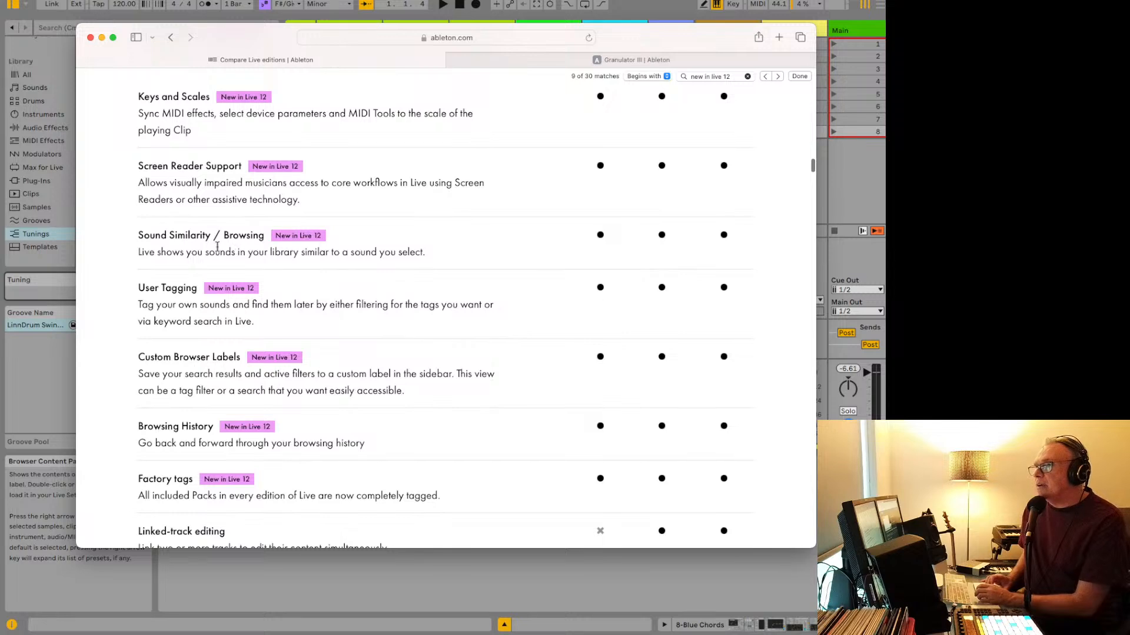
pyautogui.scroll(-1, 175, 265)
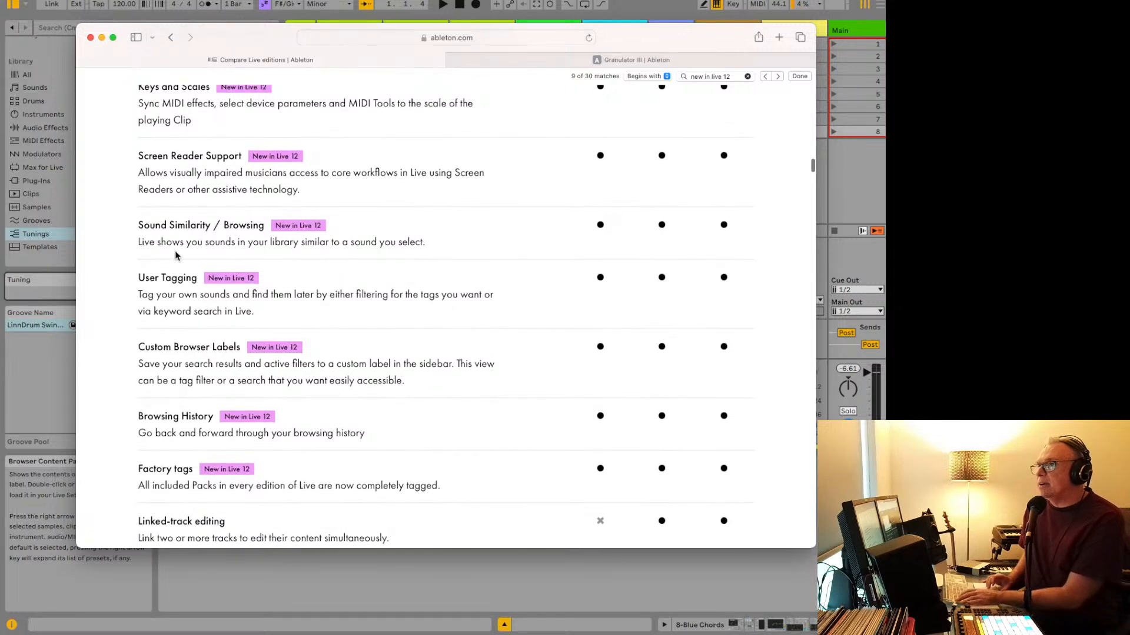
# Step: Return to Live, search Drums for DRUM, load an empty Drum Rack on track 8, and toggle its similar sample swap buttons on and off
pyautogui.press('super+Tab')
pyautogui.click(108, 29)
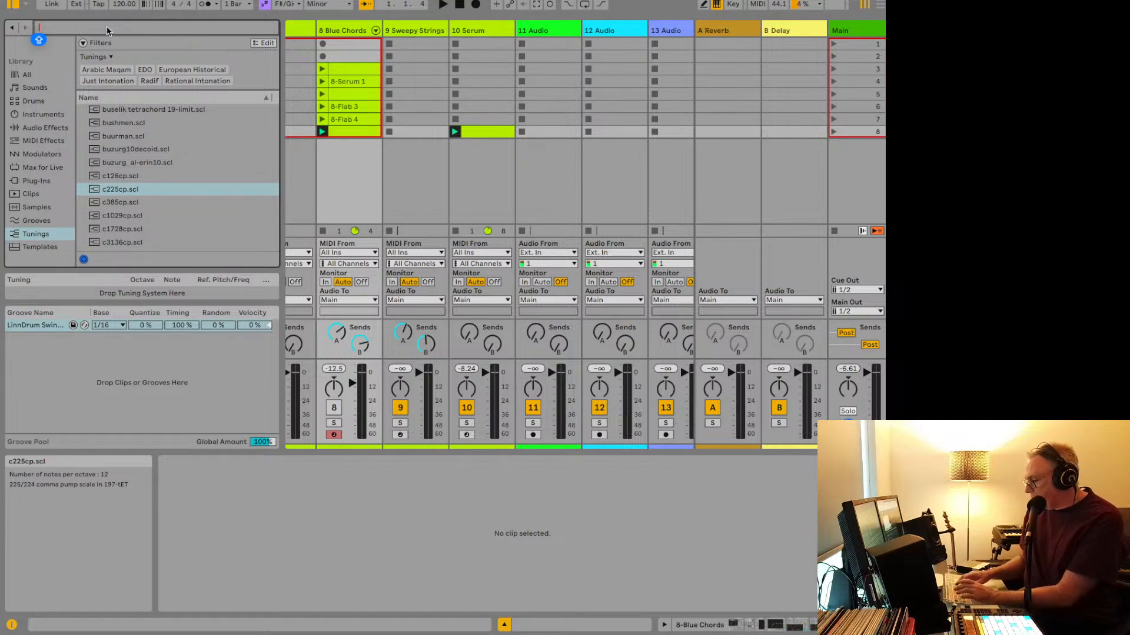
pyautogui.write('DRUM')
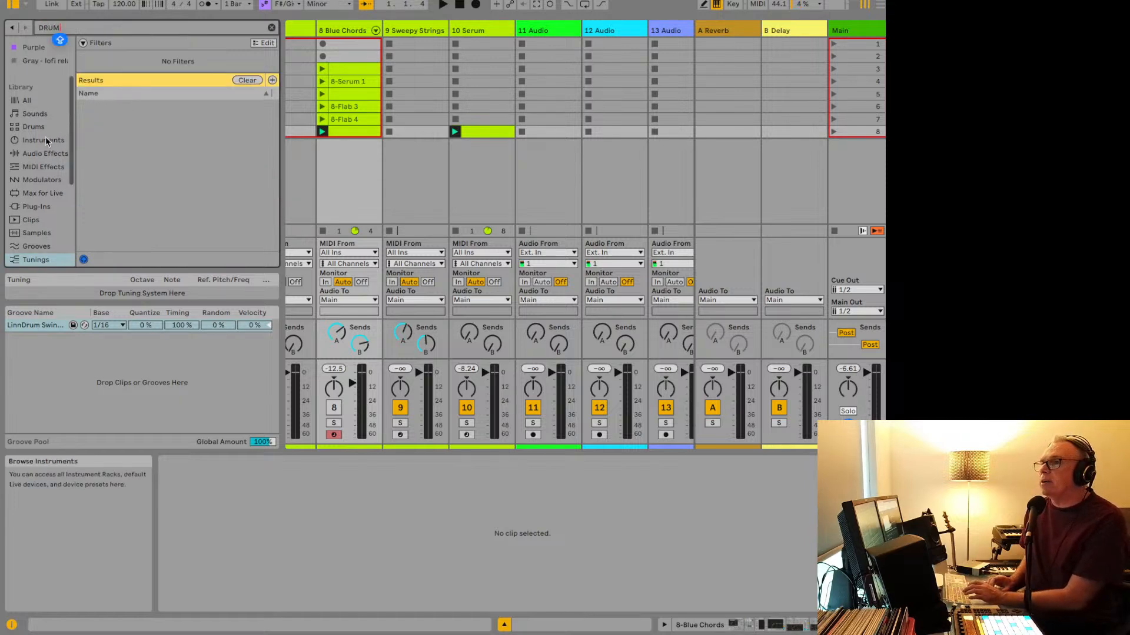
pyautogui.click(34, 130)
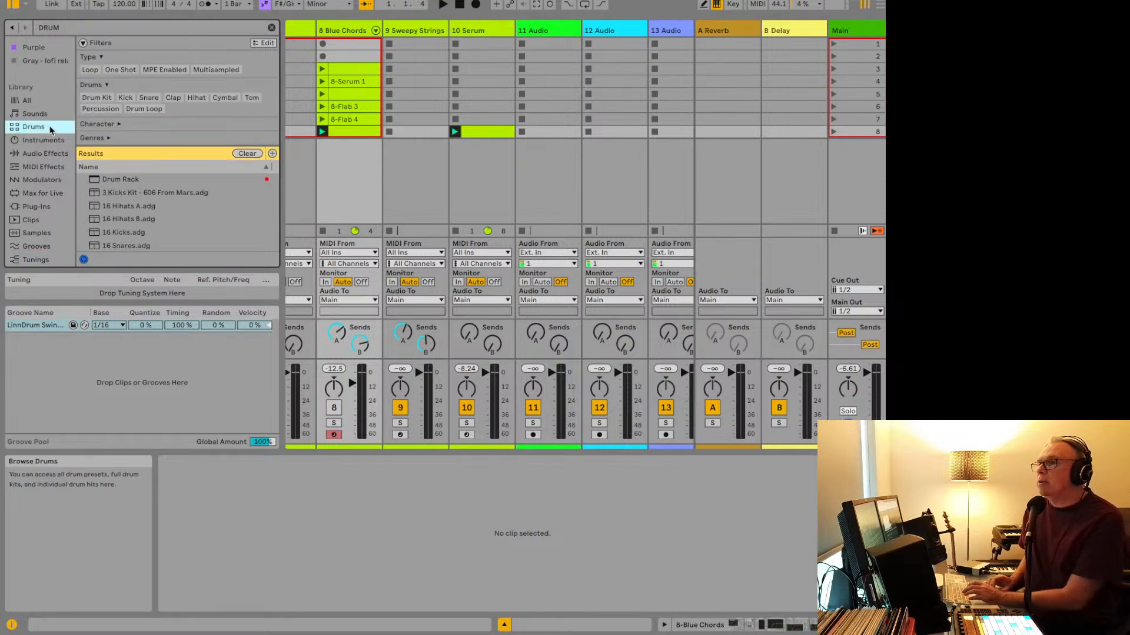
pyautogui.doubleClick(110, 179)
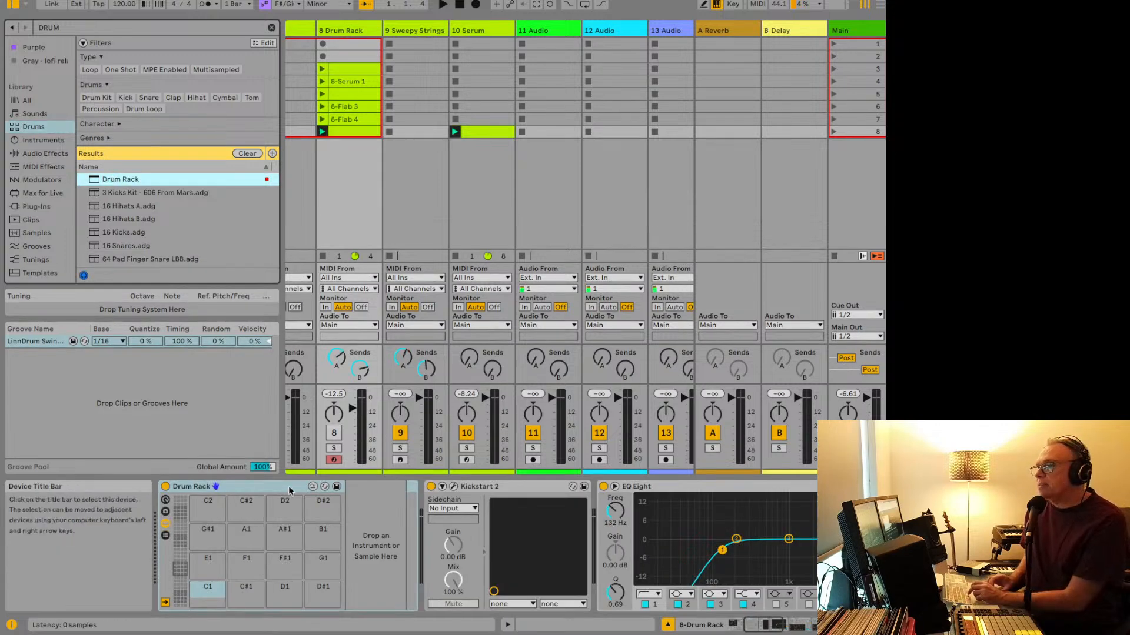
pyautogui.click(312, 487)
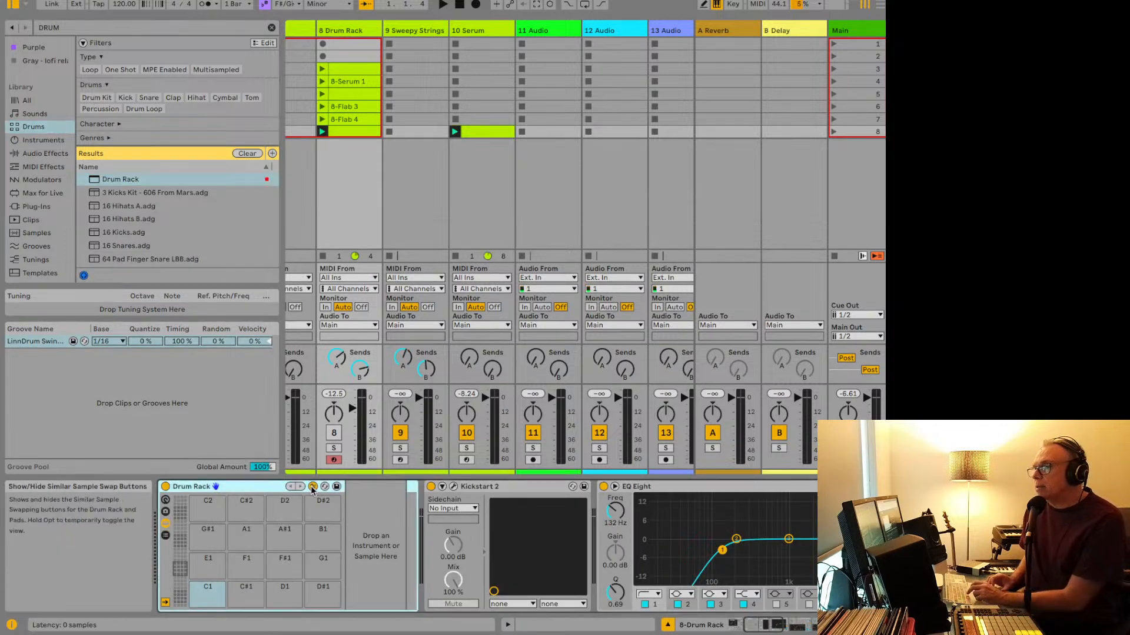
pyautogui.click(312, 487)
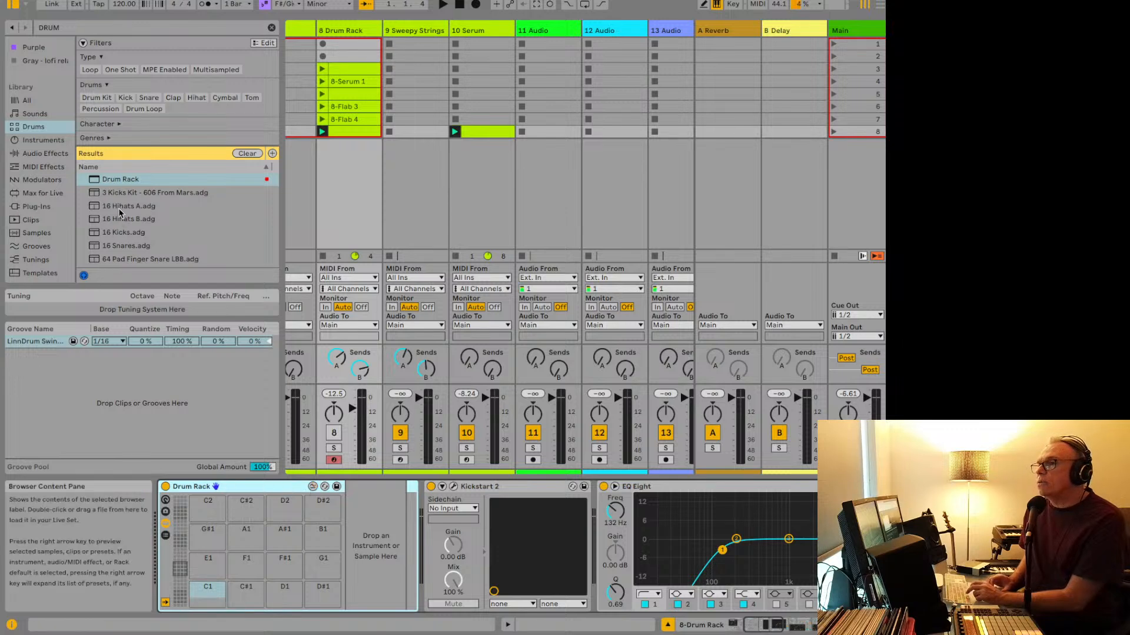
# Step: Replace the empty Drum Rack on track 8 with 90s Kit - SP 909 From Mars.adg from the Drums results
pyautogui.scroll(-3, 119, 213)
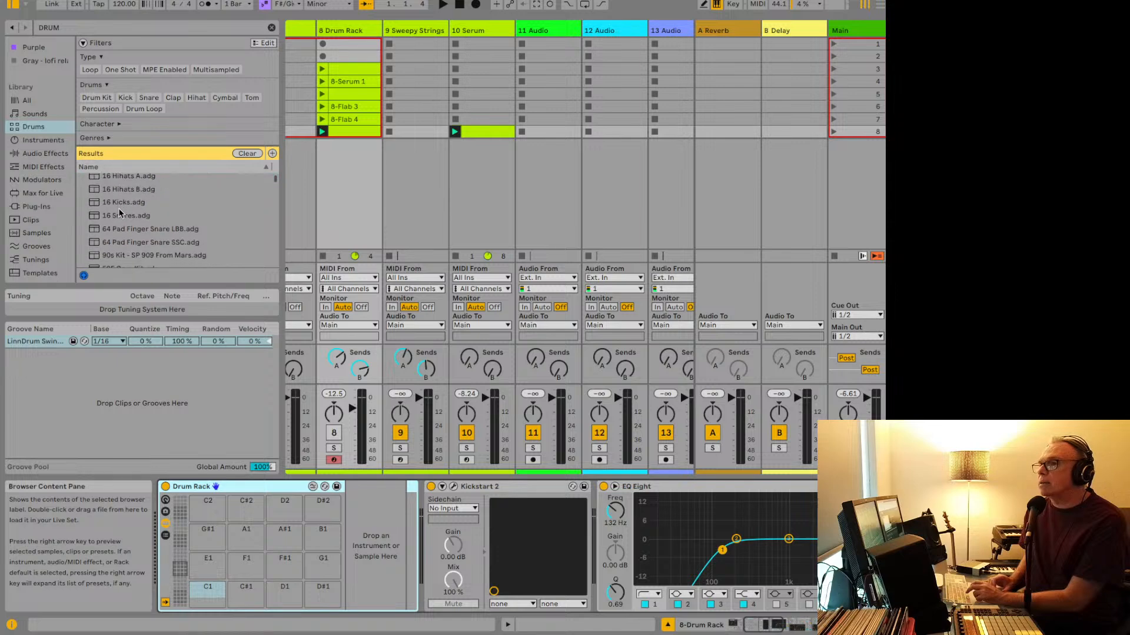
pyautogui.scroll(-2, 120, 213)
pyautogui.moveTo(118, 232); pyautogui.dragTo(233, 490)
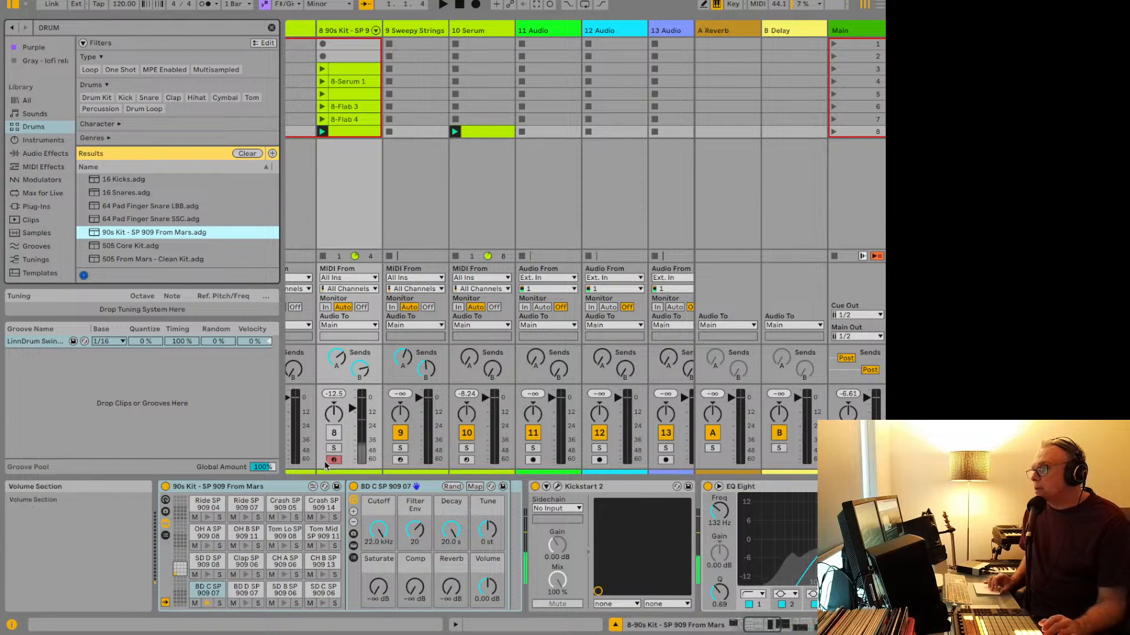
# Step: Delete the effects from Kickstart 2 through the last EQ Eight that follow the drum kit on track 8
pyautogui.click(569, 489)
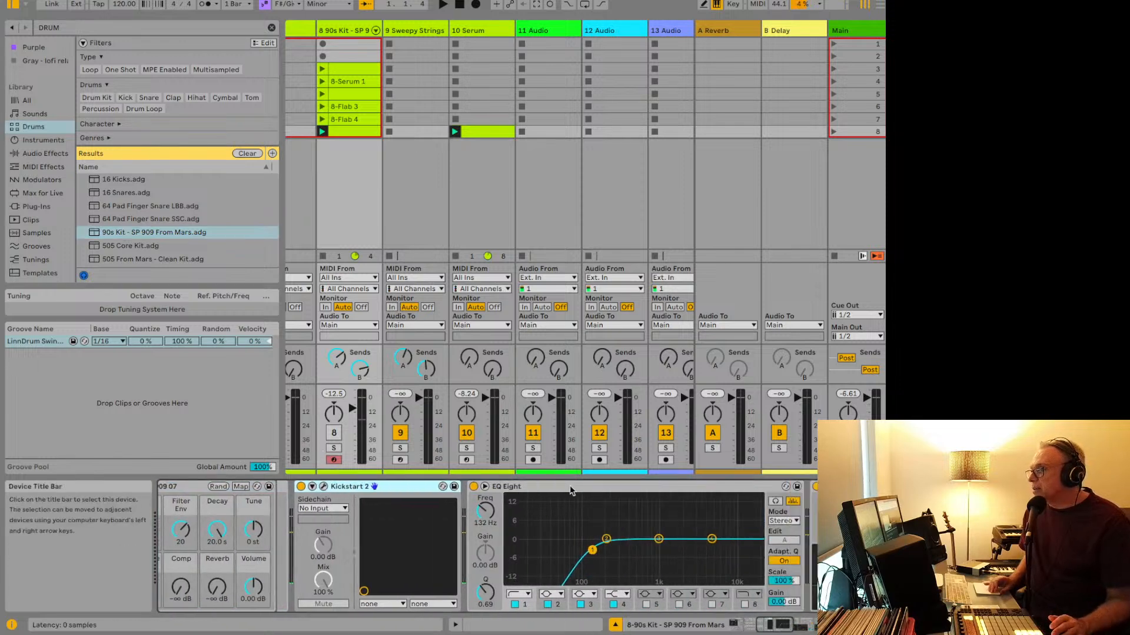
pyautogui.click(587, 491)
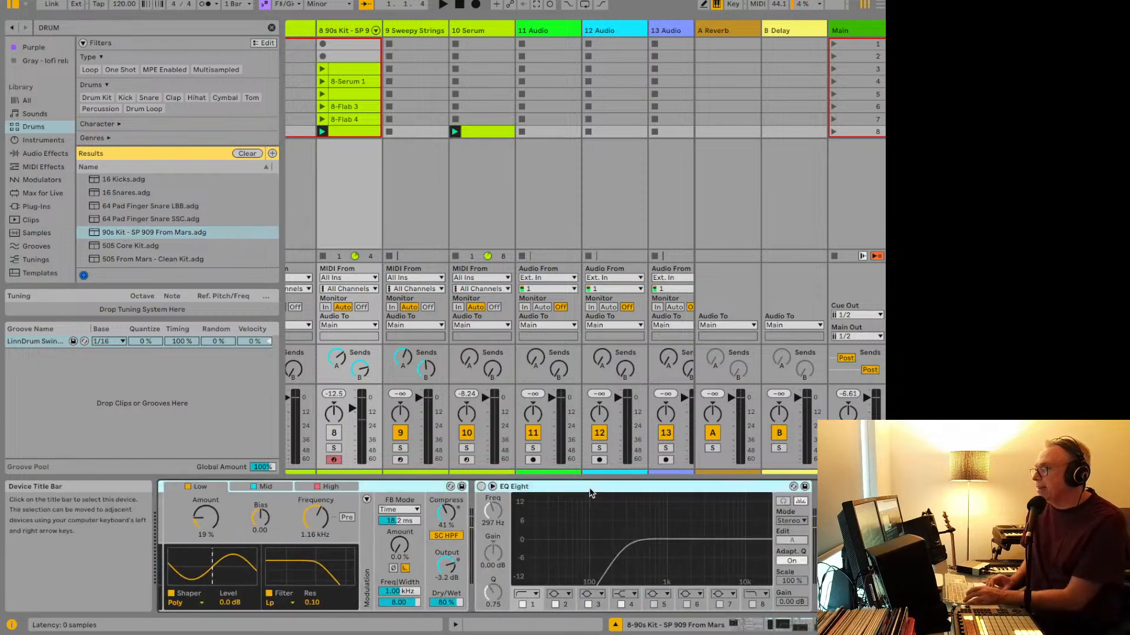
pyautogui.press('Delete')
pyautogui.hscroll(-5, 589, 491)
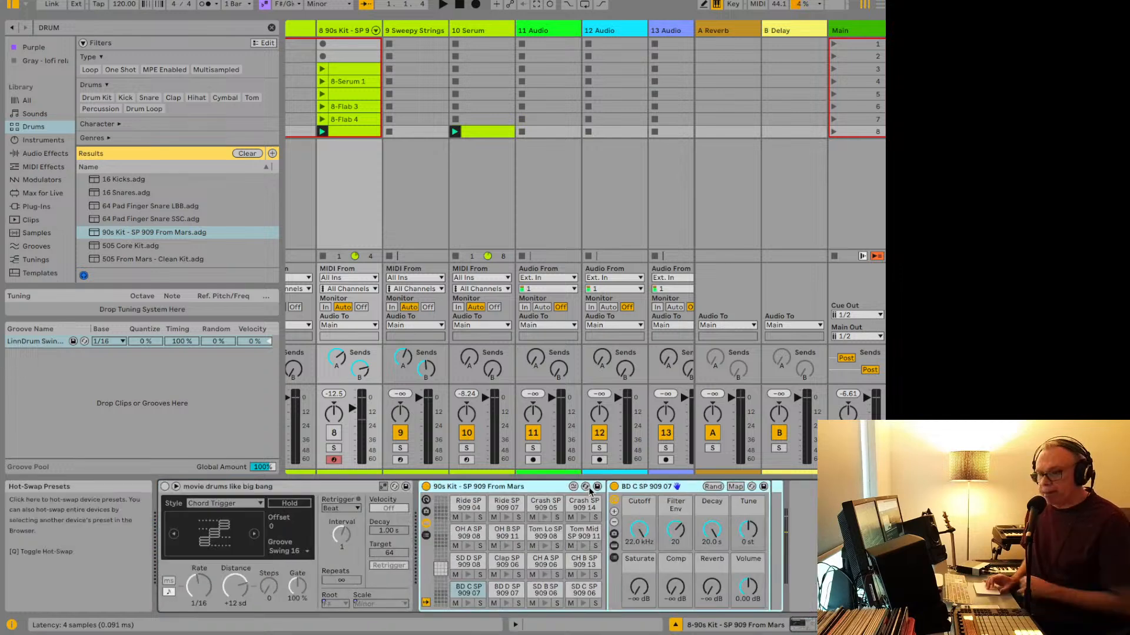
# Step: Start hot-swapping the kit on track 8, select its CH A pad, and load 90s Kit - SP 909 From Mars.adg on the lead track
pyautogui.click(585, 488)
pyautogui.click(545, 562)
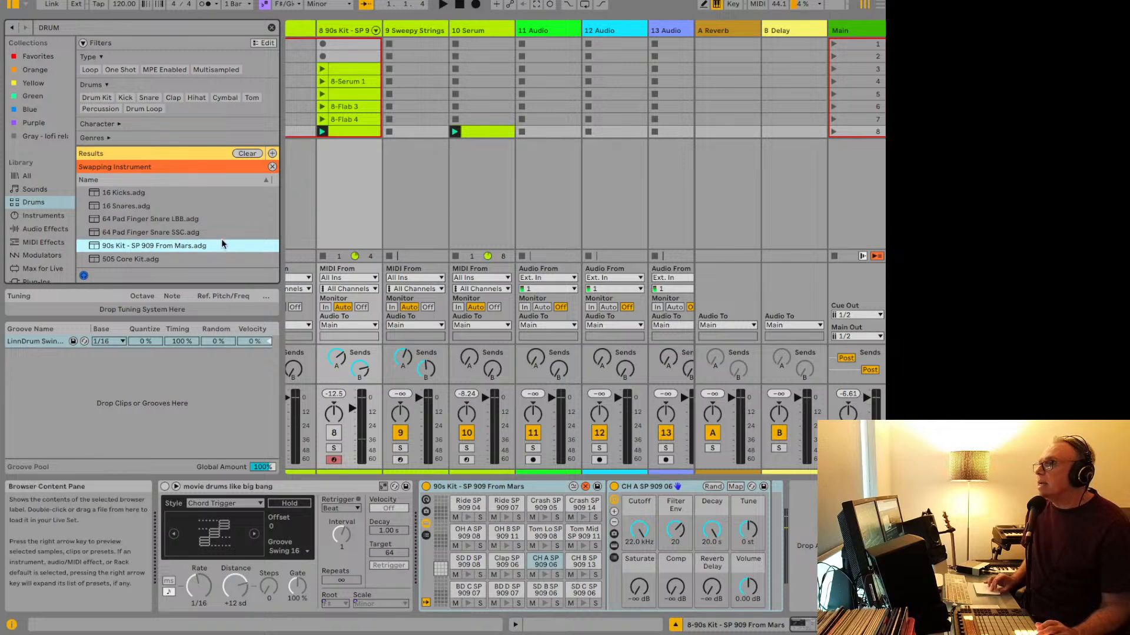
pyautogui.moveTo(505, 147); pyautogui.dragTo(534, 106)
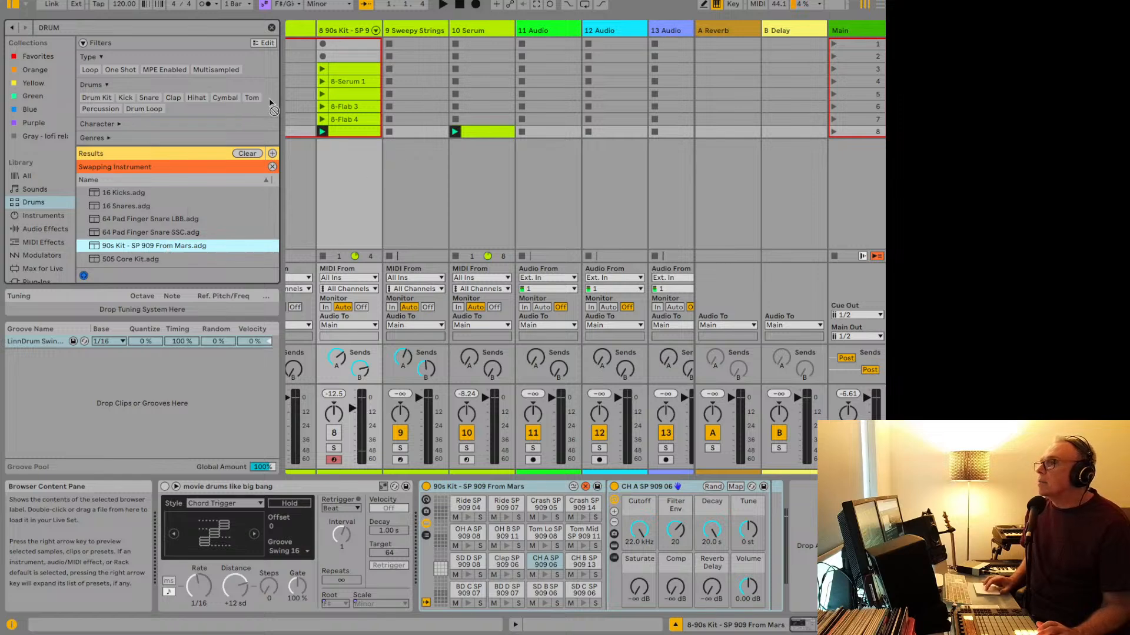
pyautogui.moveTo(288, 100); pyautogui.dragTo(358, 87)
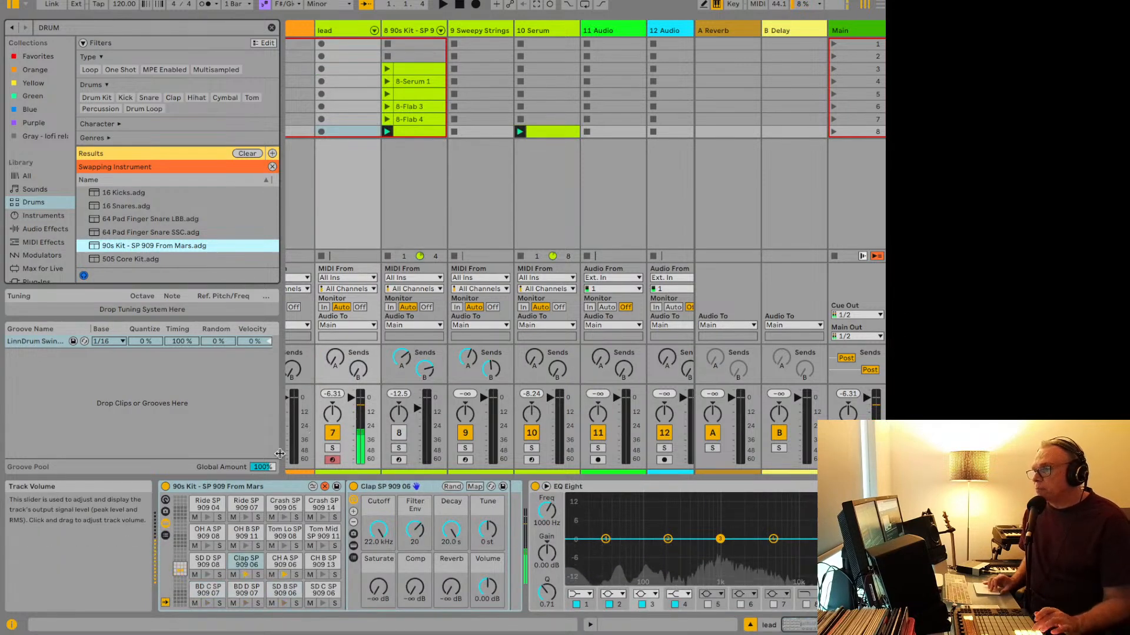
# Step: Audition the 90s kit's pads on the lead track while showing and hiding its similar sample swap buttons
pyautogui.click(283, 541)
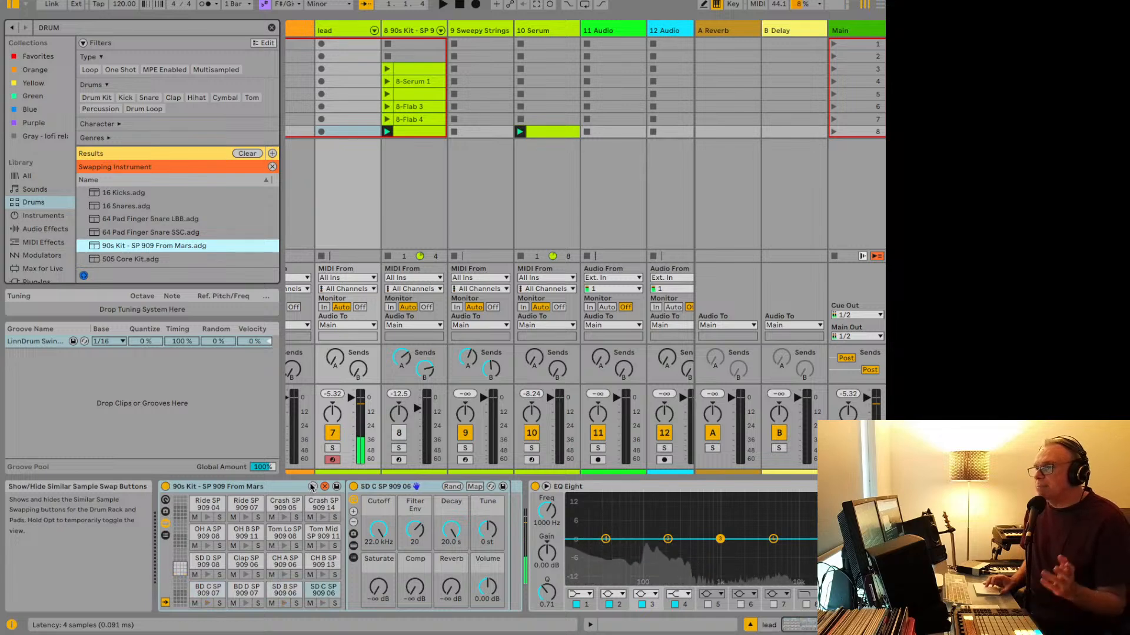
pyautogui.click(312, 488)
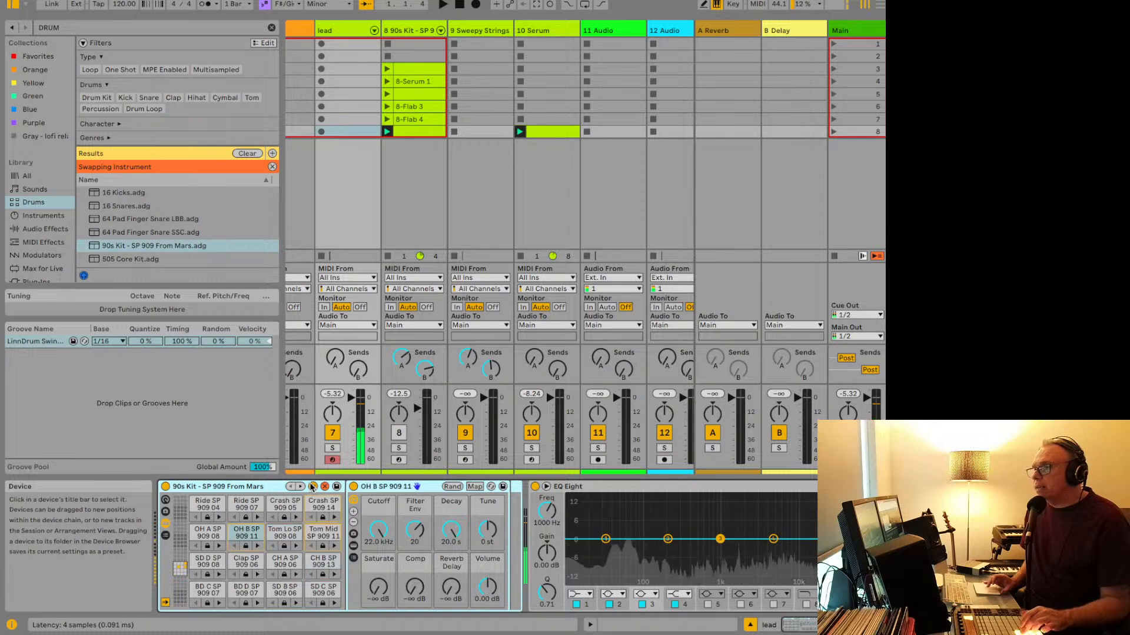
pyautogui.click(312, 487)
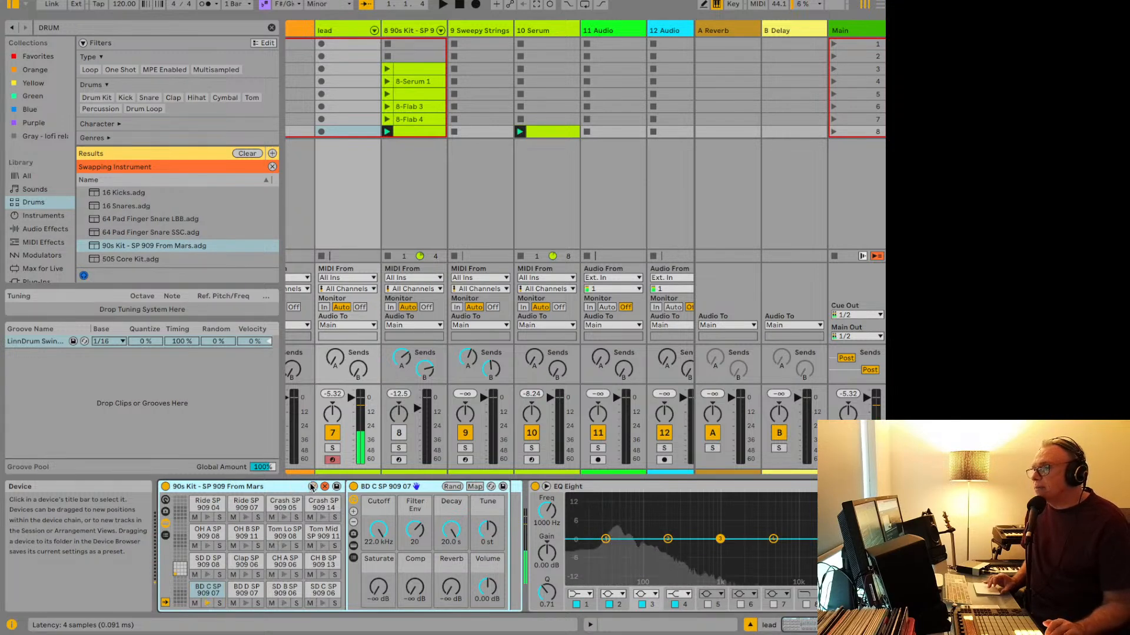
# Step: Show the lead kit's similar sample swap buttons, audition the BD C pad, and swap all pads to the next similar samples
pyautogui.click(312, 487)
pyautogui.click(312, 488)
pyautogui.click(311, 487)
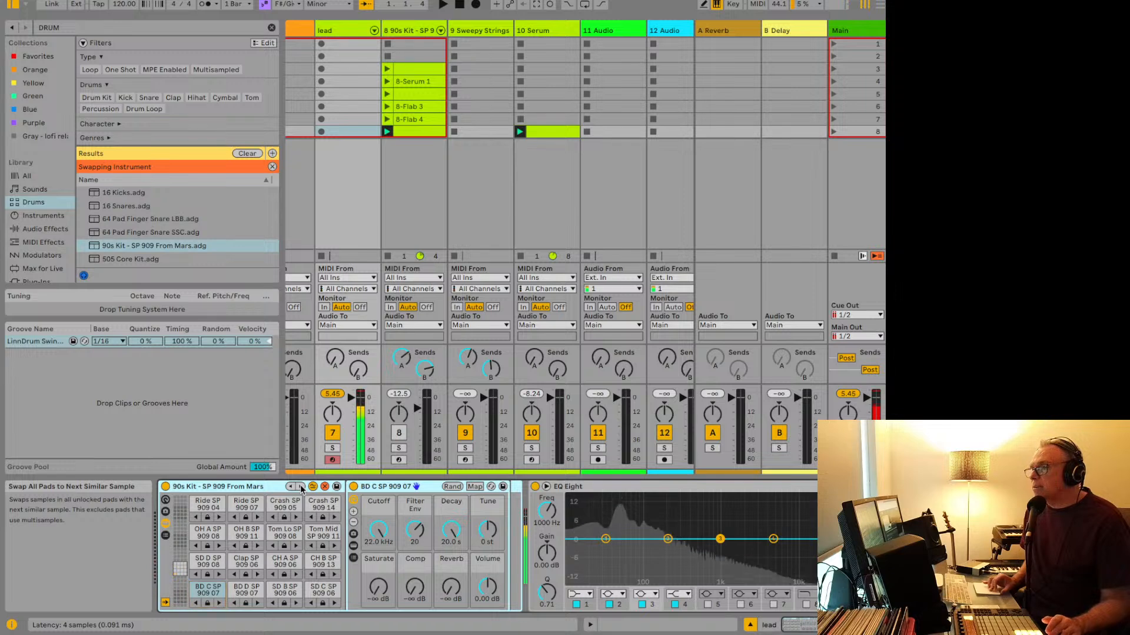
pyautogui.click(210, 590)
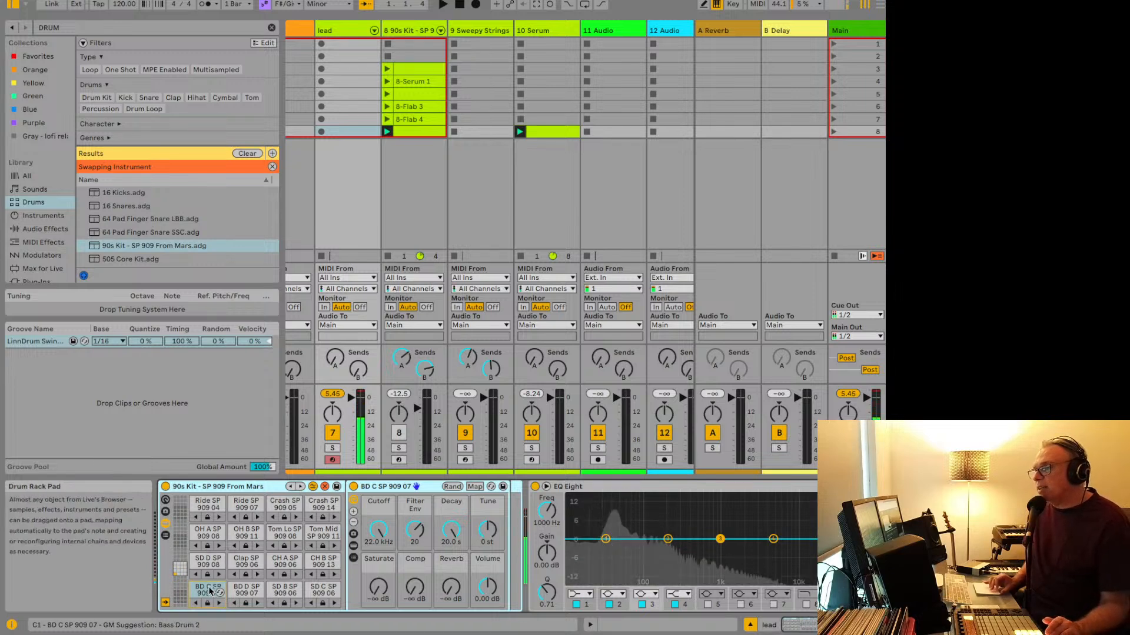
pyautogui.click(299, 487)
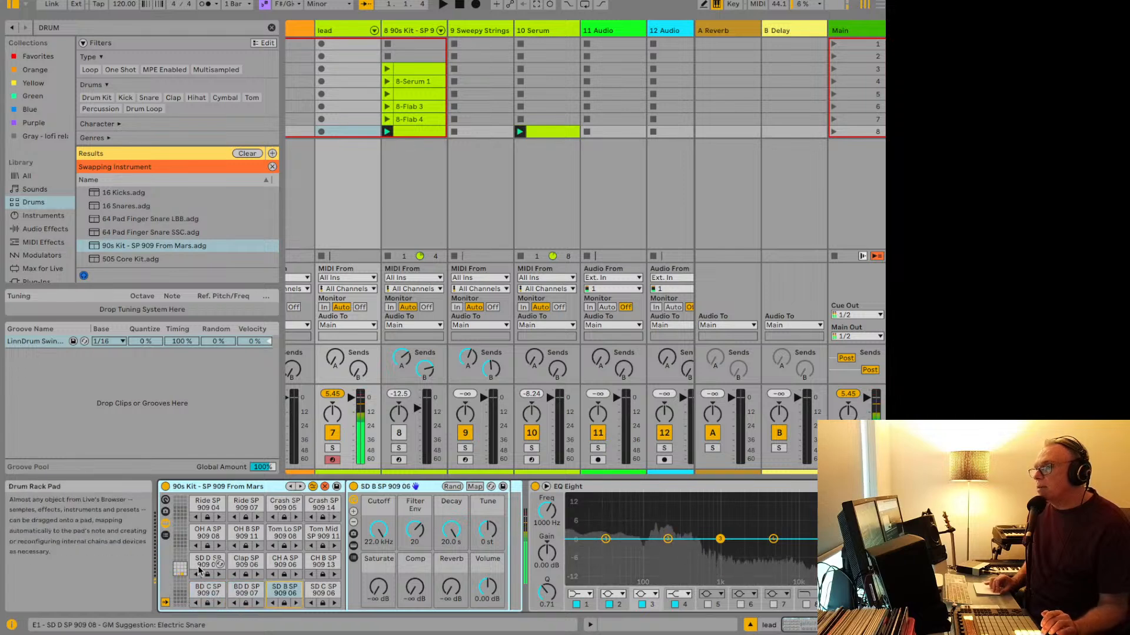
# Step: Lock the BD C and SD B pads against similar sample swapping and capture the played MIDI as a clip on the lead track
pyautogui.click(199, 591)
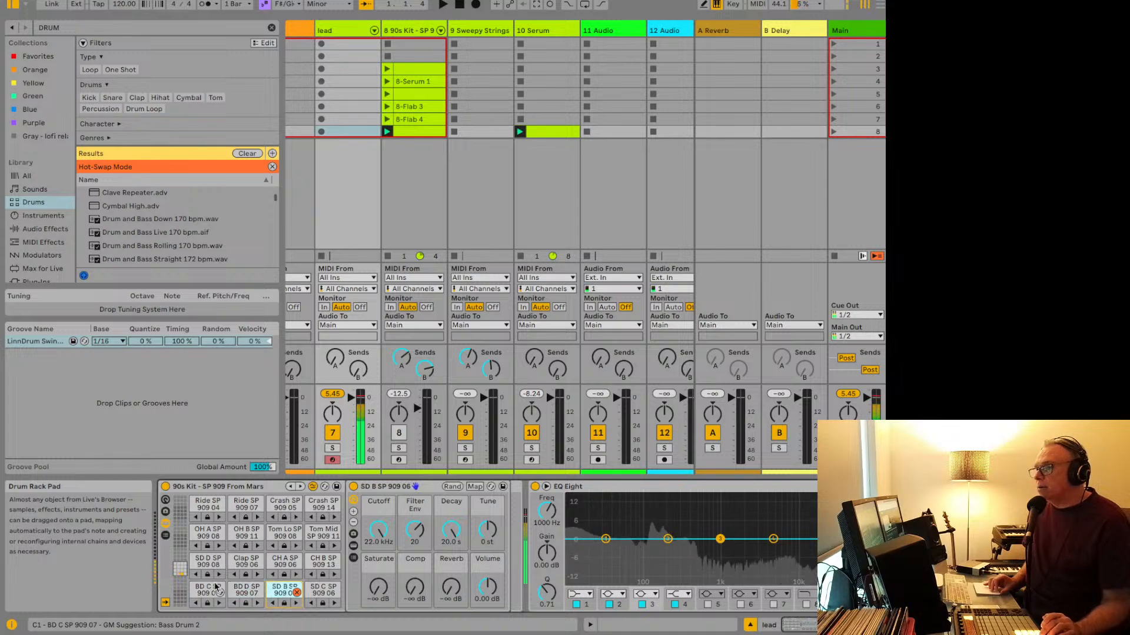
pyautogui.click(285, 604)
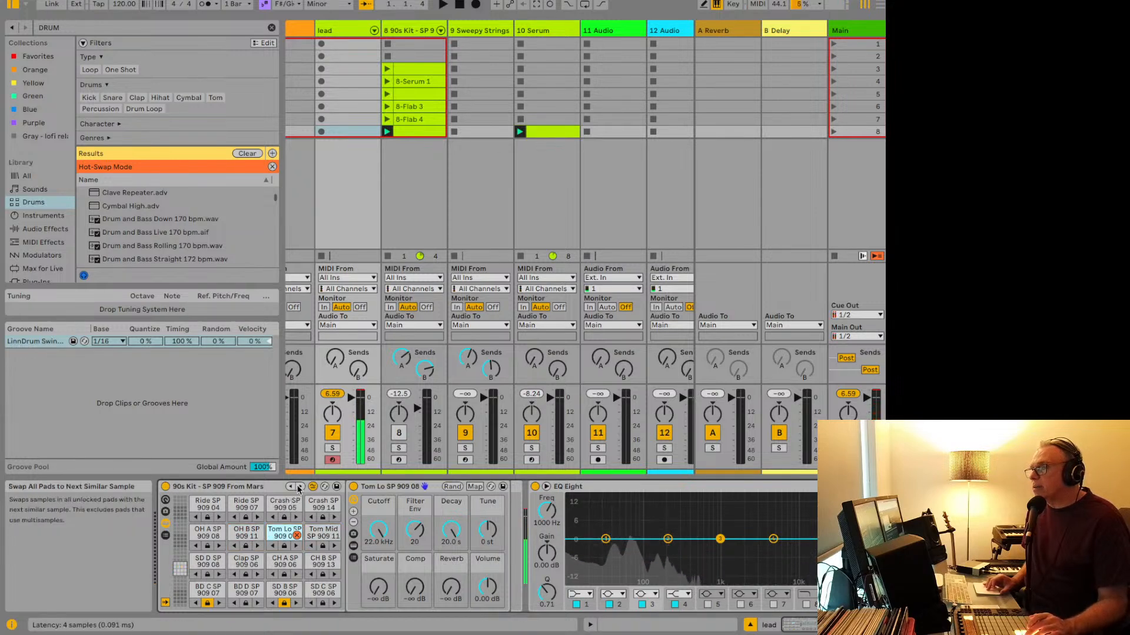
pyautogui.press('super+shift+c')
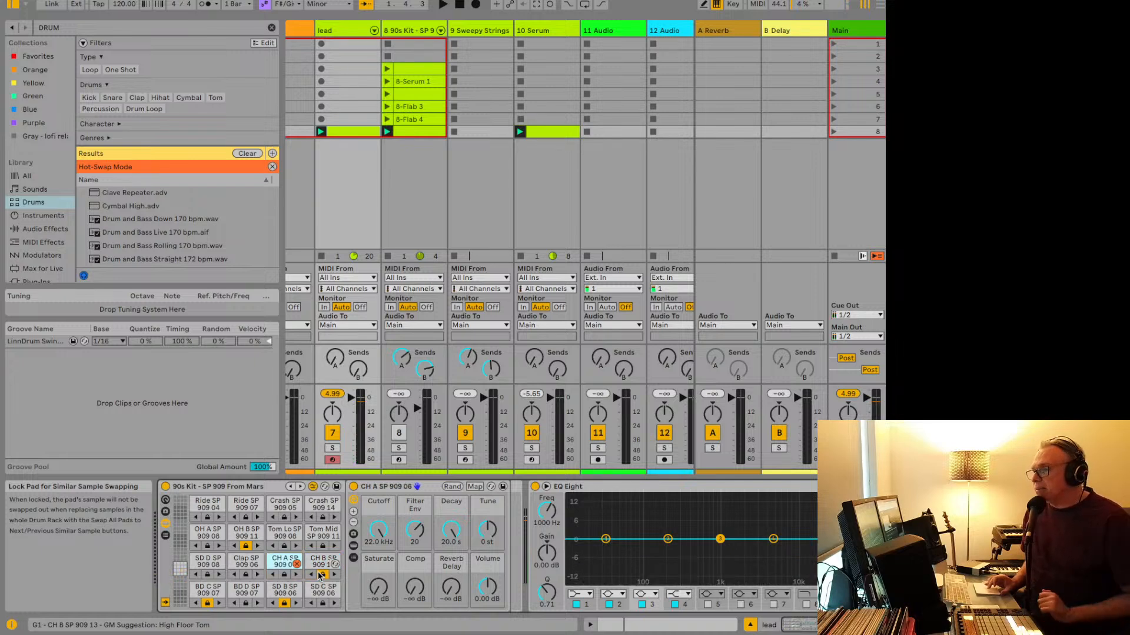
# Step: Switch to the Compare Live editions page and read the Sound Similarity, User Tagging and Custom Browser Labels entries
pyautogui.press('super+Tab')
pyautogui.press('super+Tab')
pyautogui.press('super+Tab')
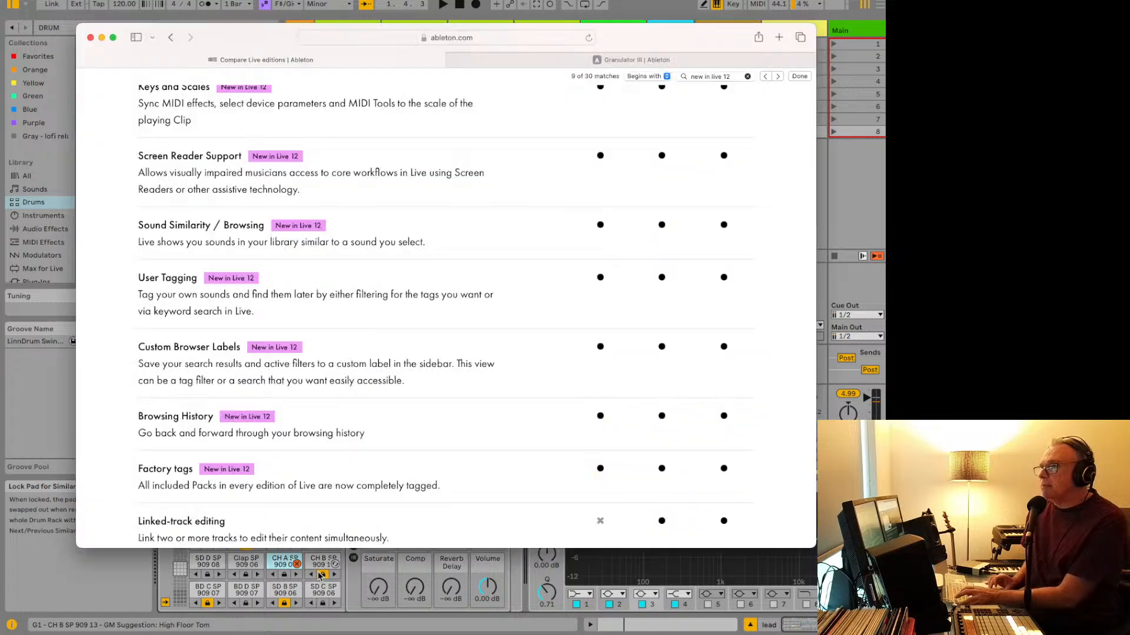
pyautogui.press('super+Tab')
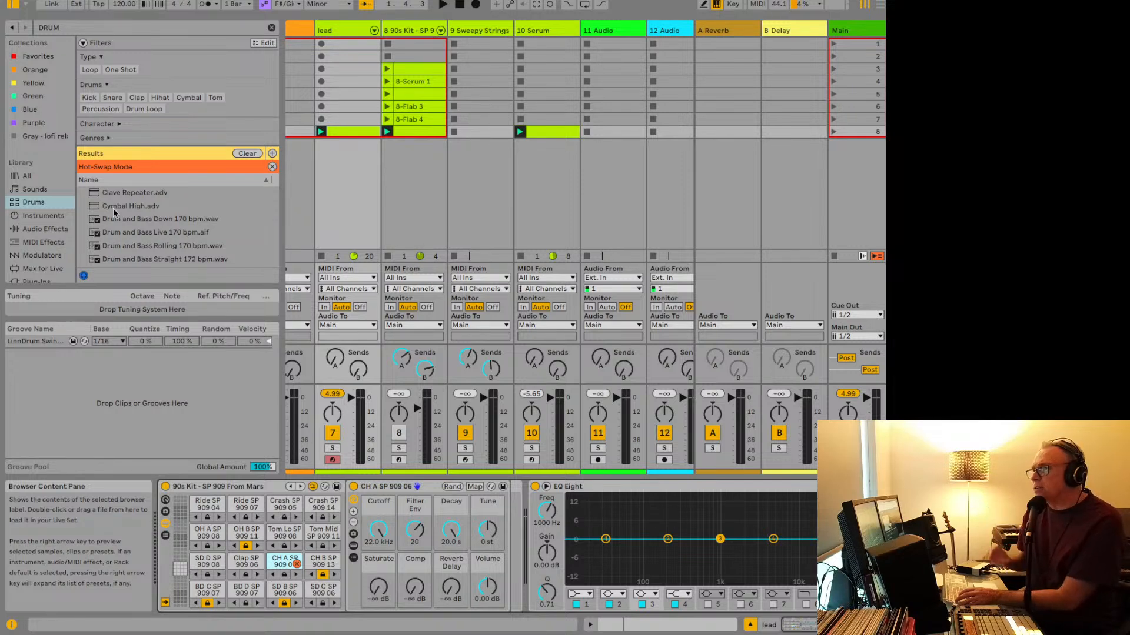
pyautogui.scroll(-1, 166, 233)
pyautogui.press('super+Tab')
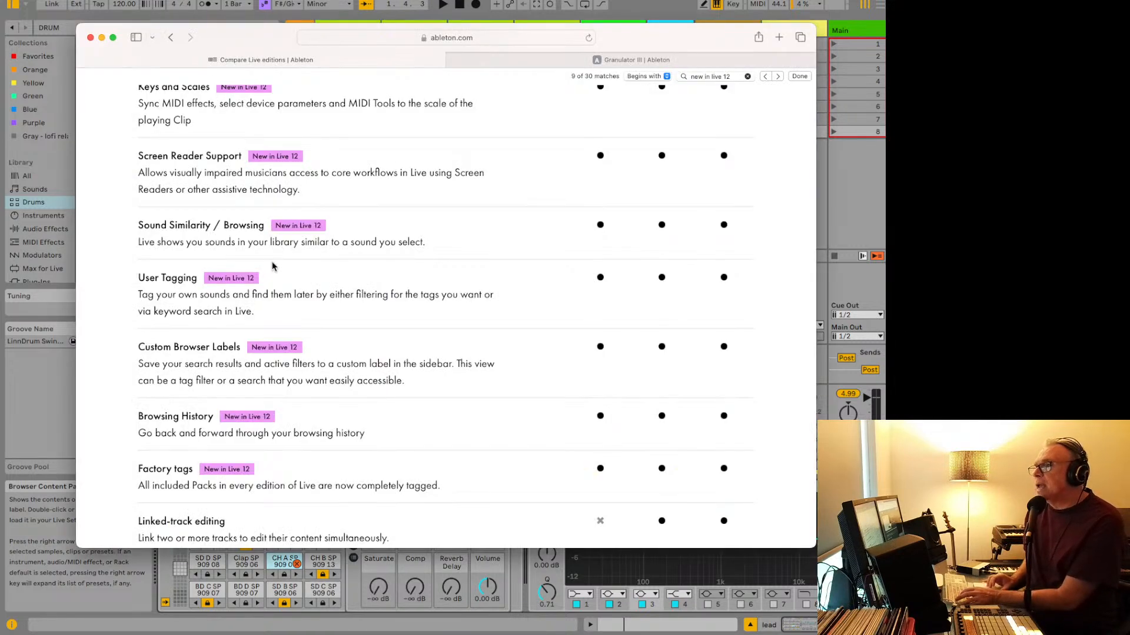
pyautogui.scroll(-1, 289, 294)
pyautogui.scroll(-2, 289, 298)
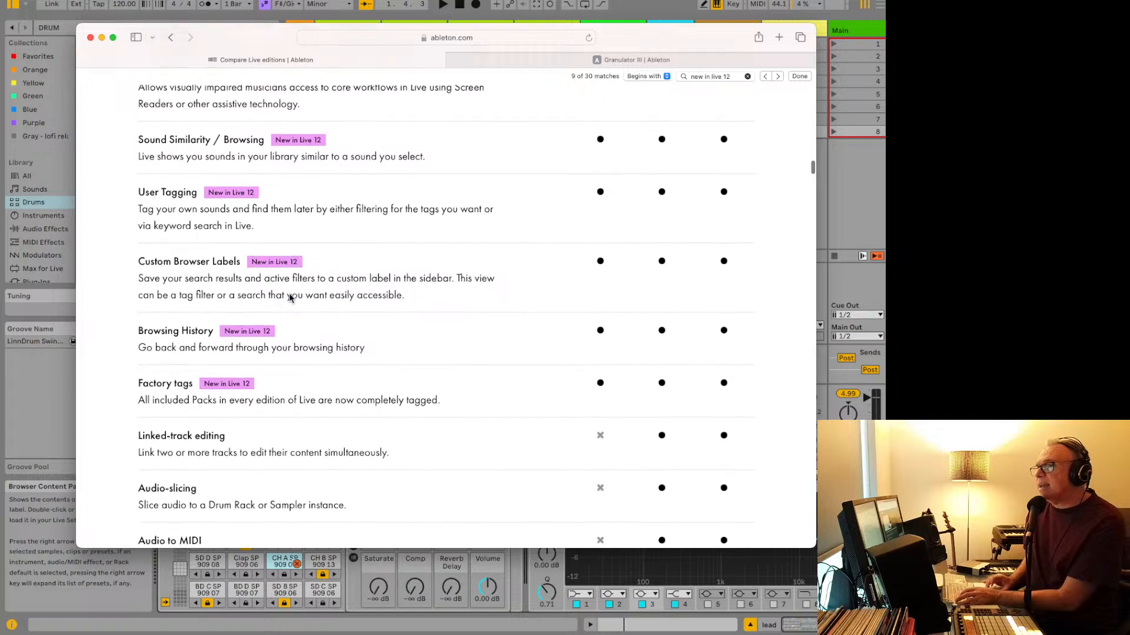
pyautogui.scroll(-1, 289, 298)
# Step: Switch back to Live and select Kit 1 Build Drums 85bpm.wav in the sound libraries place, under 20746_Future_Pop___Vocals, Future Pop Kit 1 Em 85bpm
pyautogui.press('super+Tab')
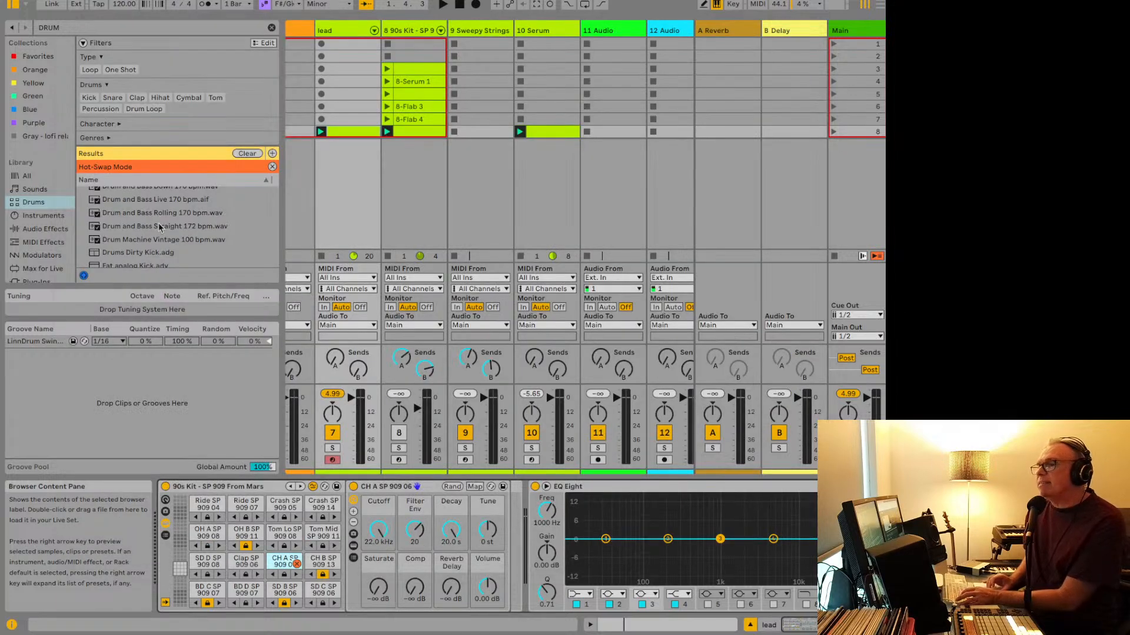
pyautogui.scroll(-5, 44, 227)
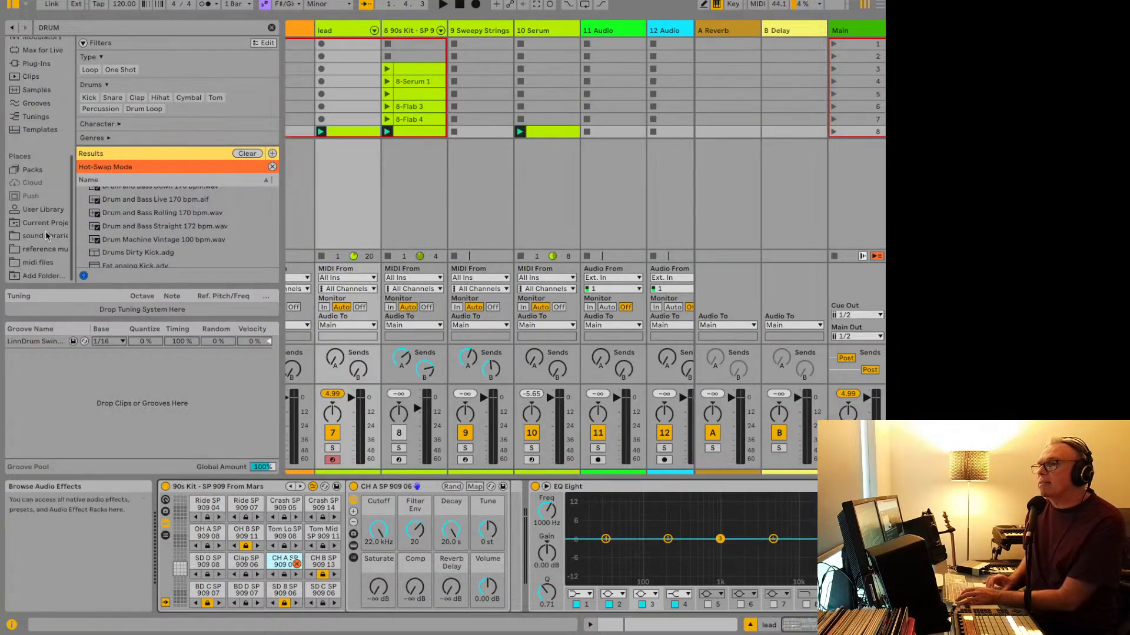
pyautogui.click(44, 235)
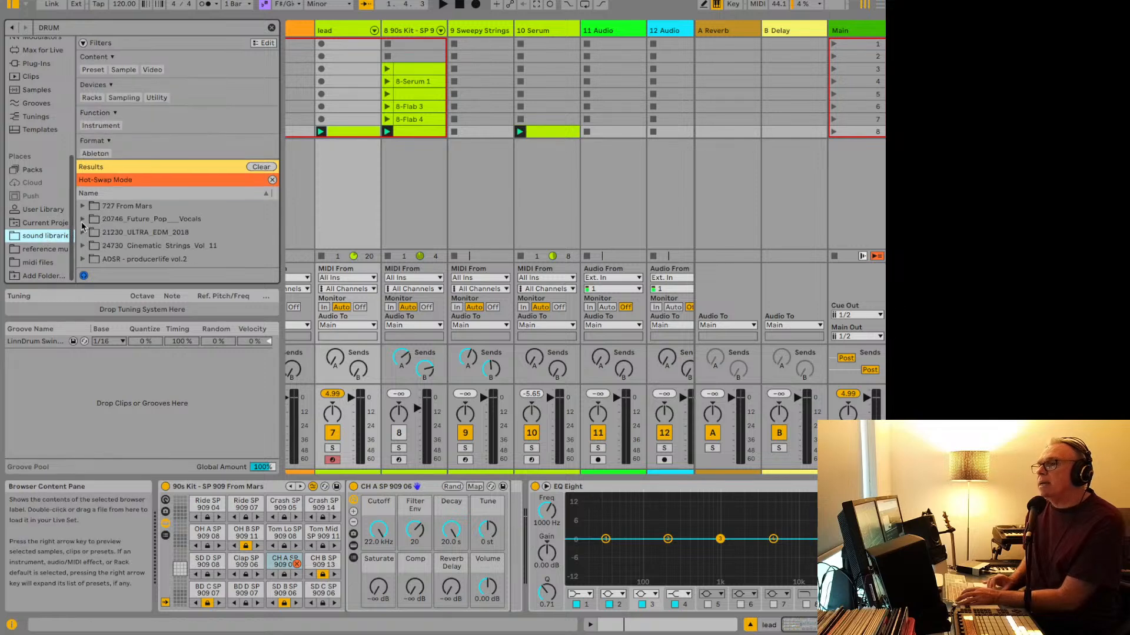
pyautogui.click(82, 220)
pyautogui.click(91, 233)
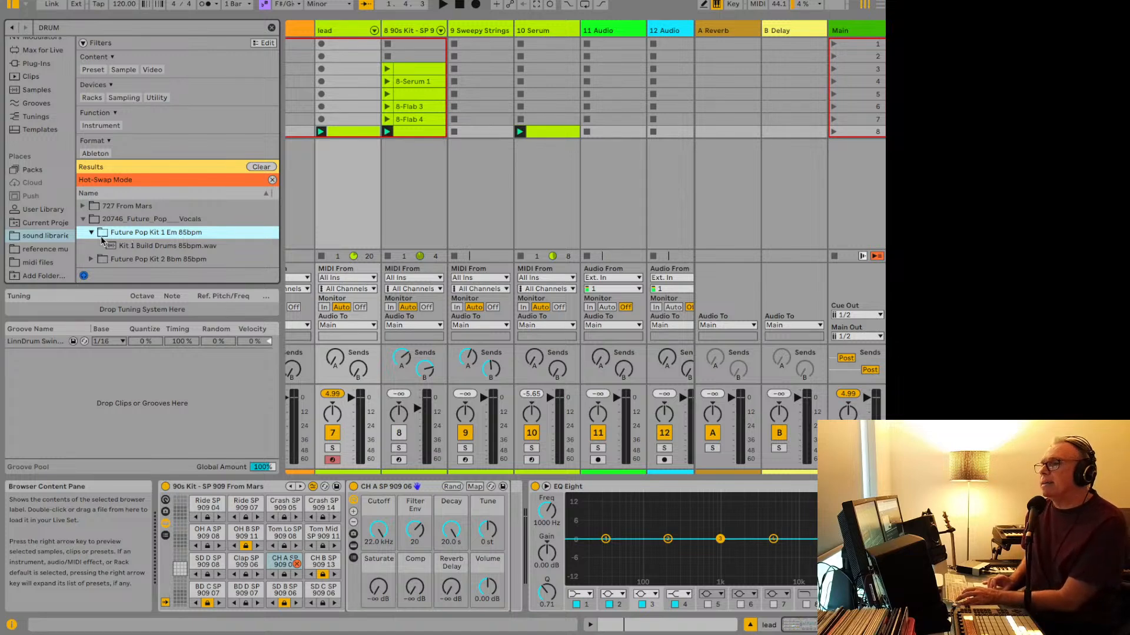
pyautogui.click(190, 248)
# Step: Check the actions available for Kit 1 Build Drums 85bpm.wav and look over the browser's filter groups
pyautogui.rightClick(191, 253)
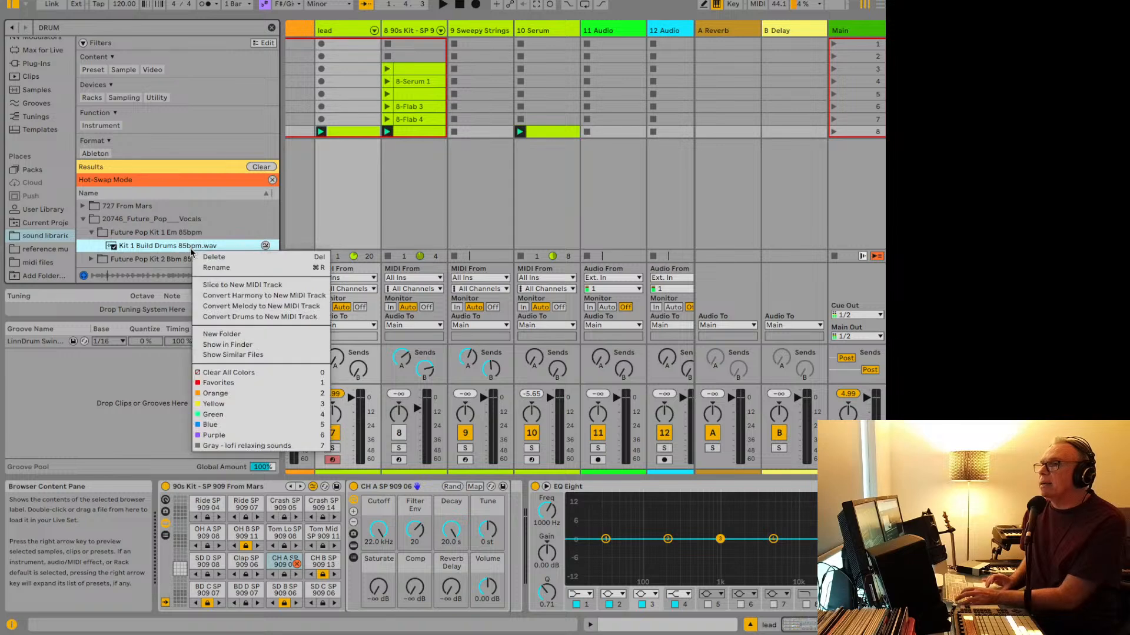
pyautogui.click(169, 252)
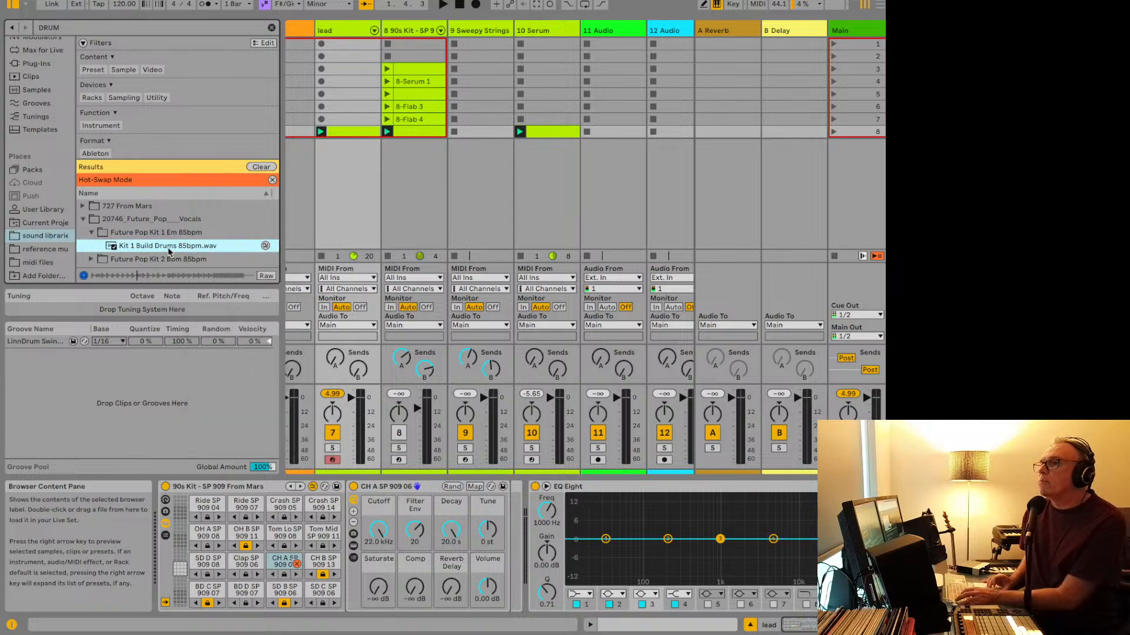
pyautogui.rightClick(134, 253)
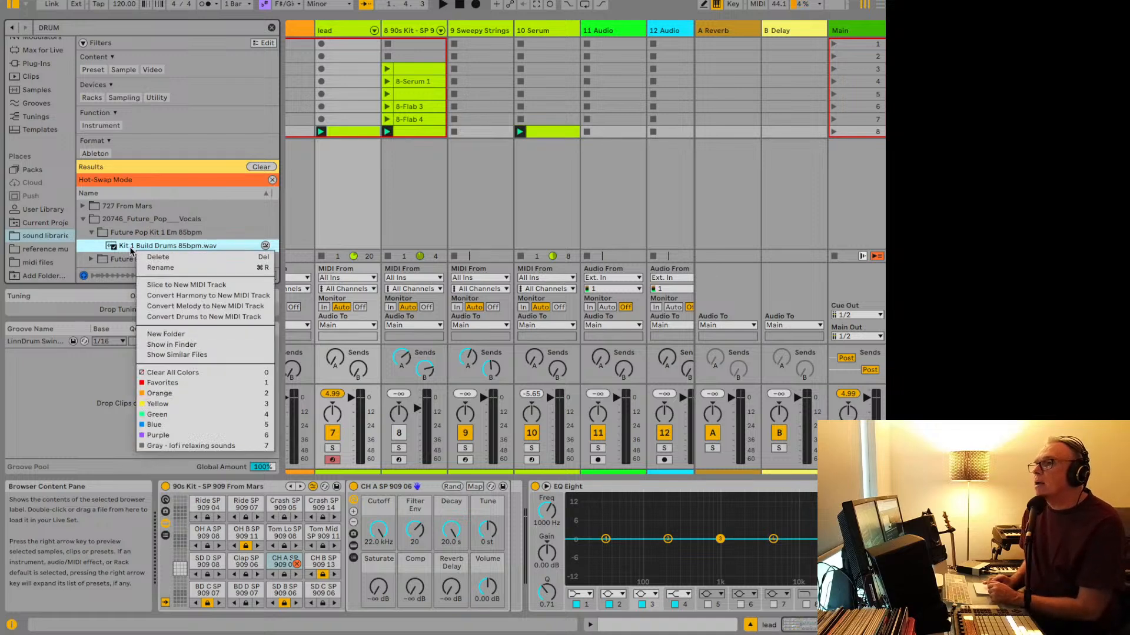
pyautogui.click(131, 249)
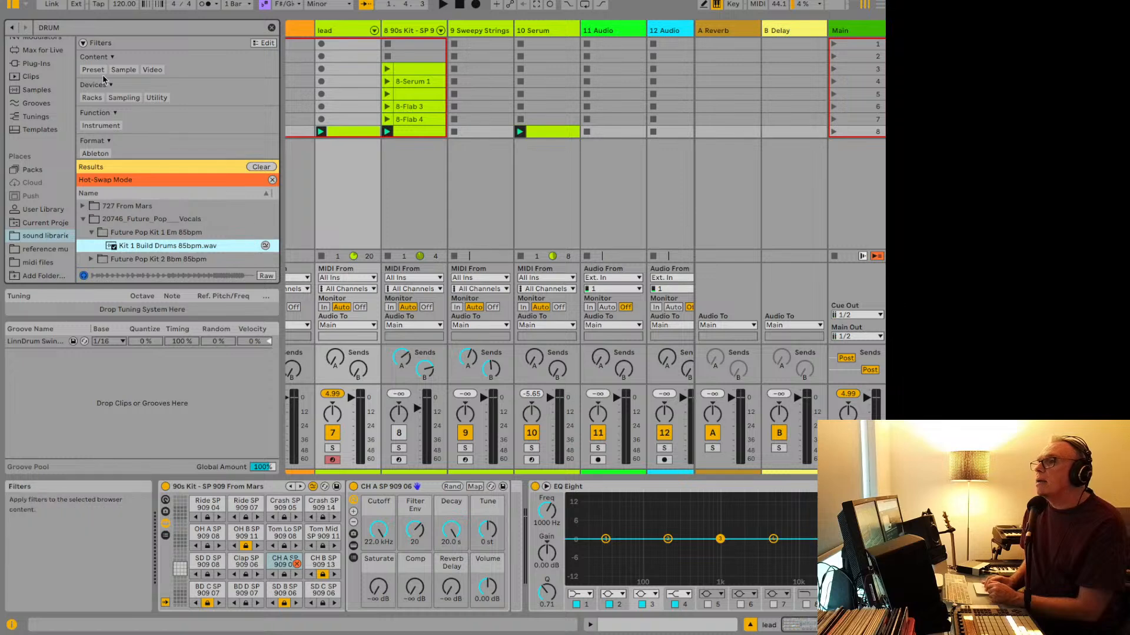
pyautogui.scroll(-1, 152, 100)
pyautogui.scroll(1, 151, 100)
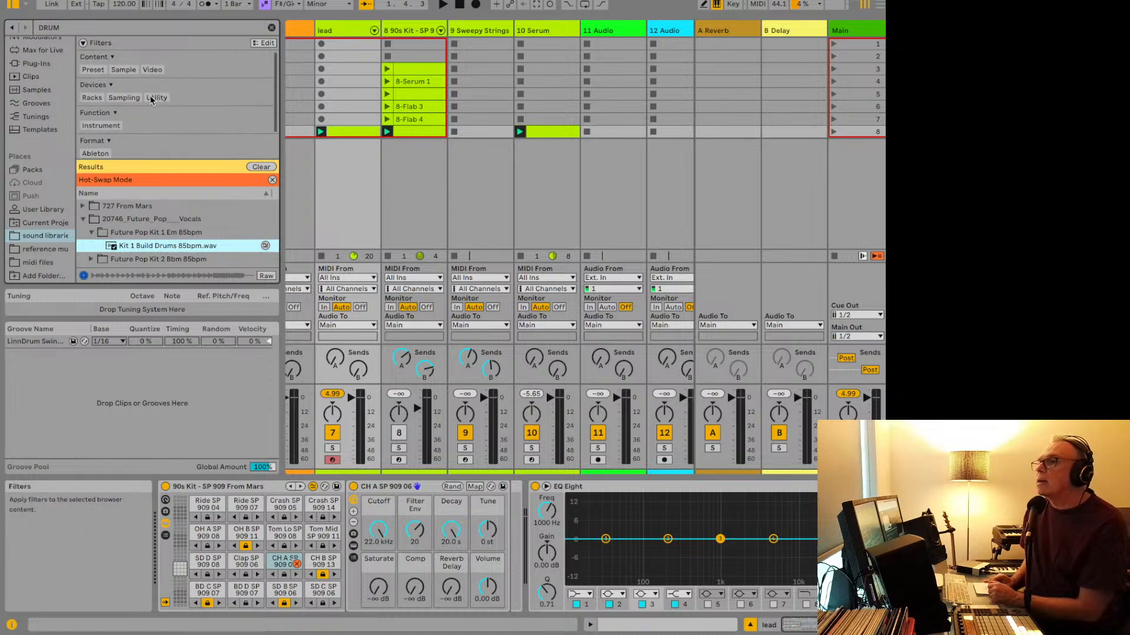
pyautogui.scroll(-1, 152, 100)
# Step: Show the tags editor for Kit 1 Build Drums 85bpm.wav and expand its Drums tag group
pyautogui.click(268, 44)
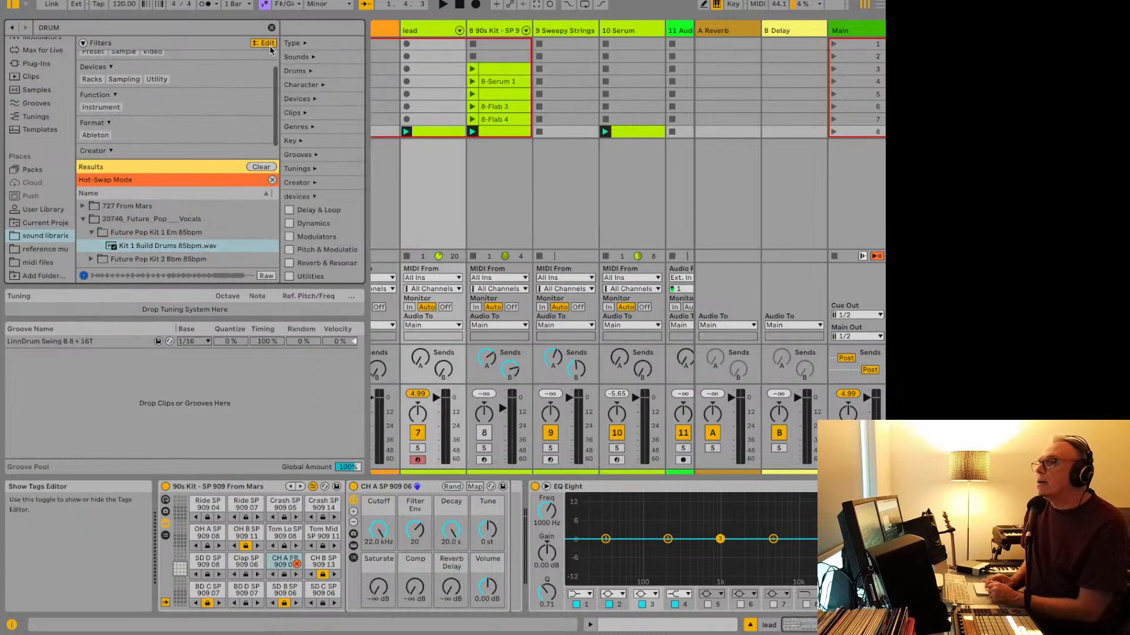
pyautogui.scroll(-1, 302, 116)
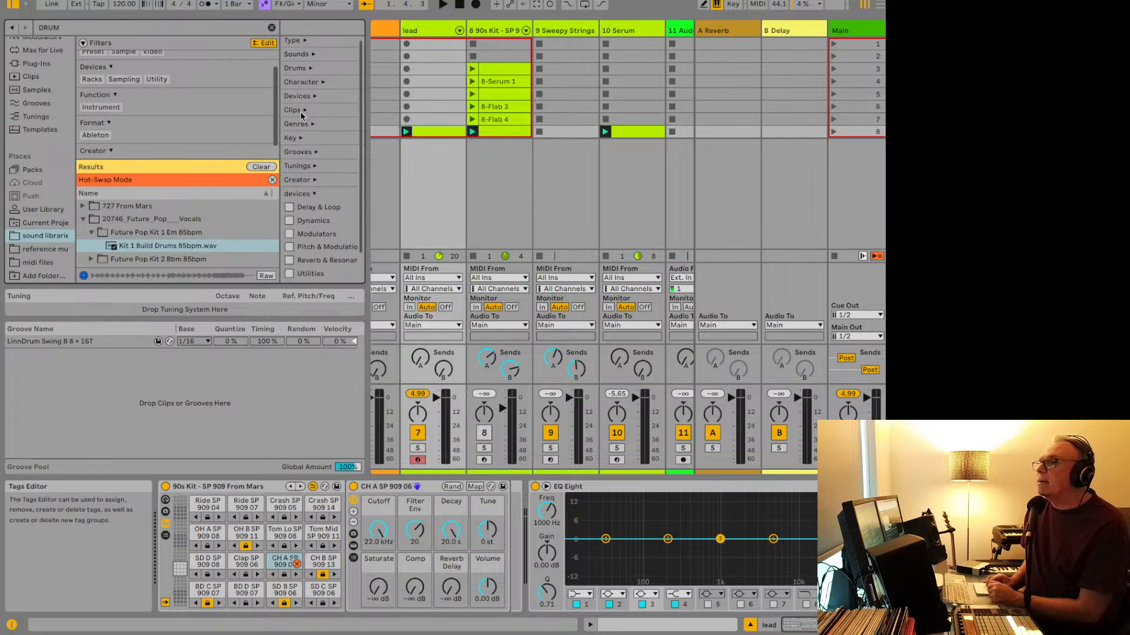
pyautogui.click(292, 69)
pyautogui.scroll(-5, 309, 144)
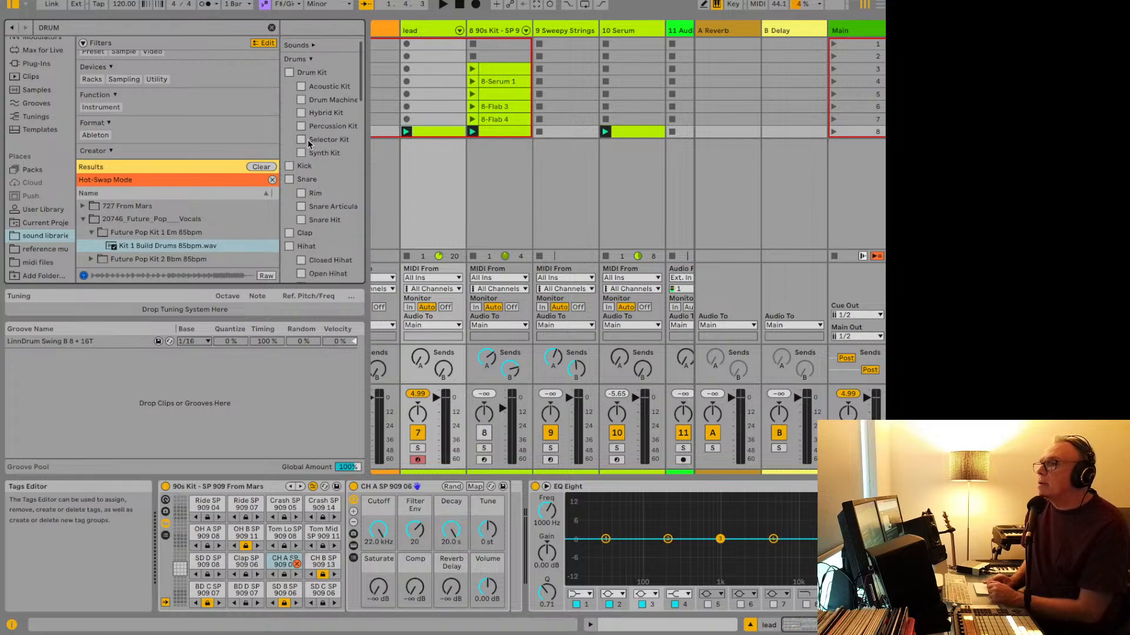
# Step: Assign the Drum Loop tag to Kit 1 Build Drums 85bpm.wav and remove it again
pyautogui.scroll(-7, 308, 143)
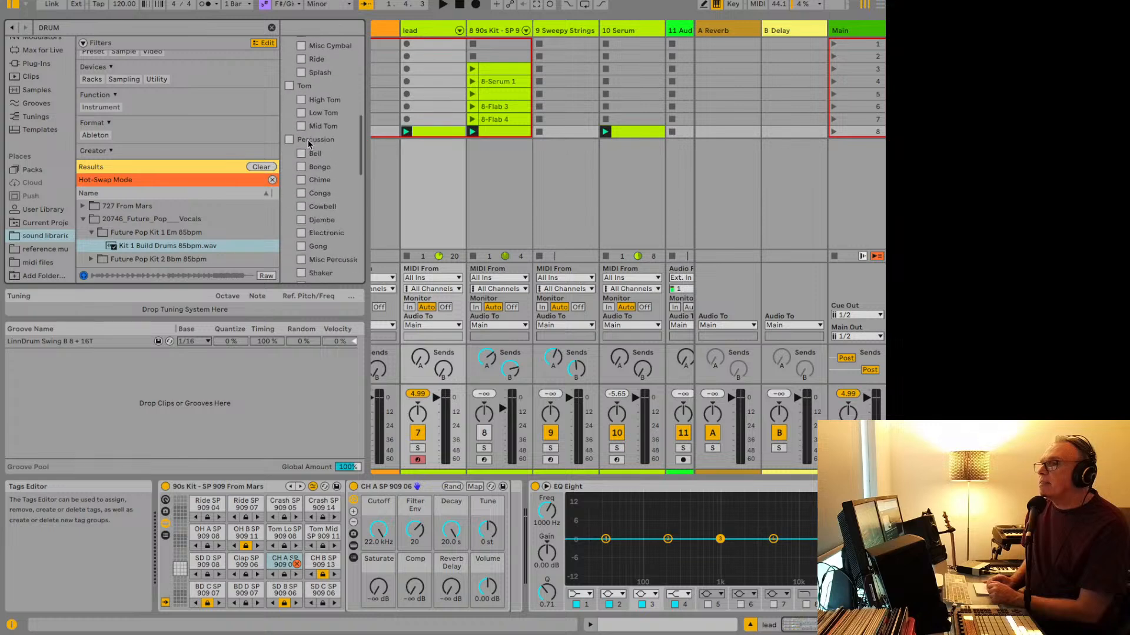
pyautogui.scroll(-6, 294, 179)
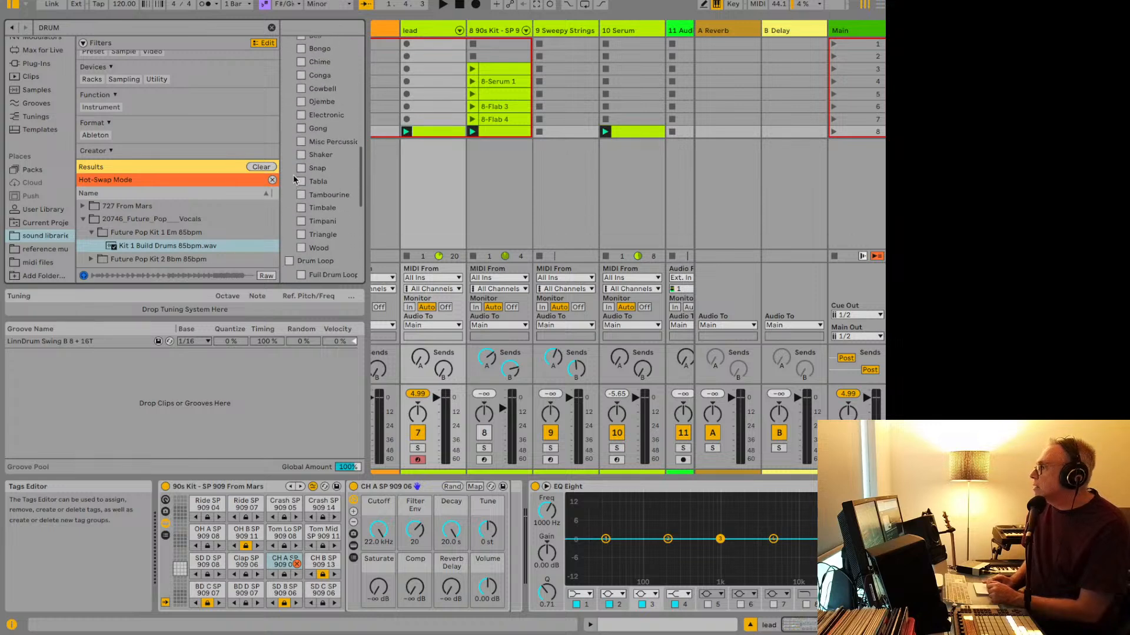
pyautogui.scroll(-2, 295, 180)
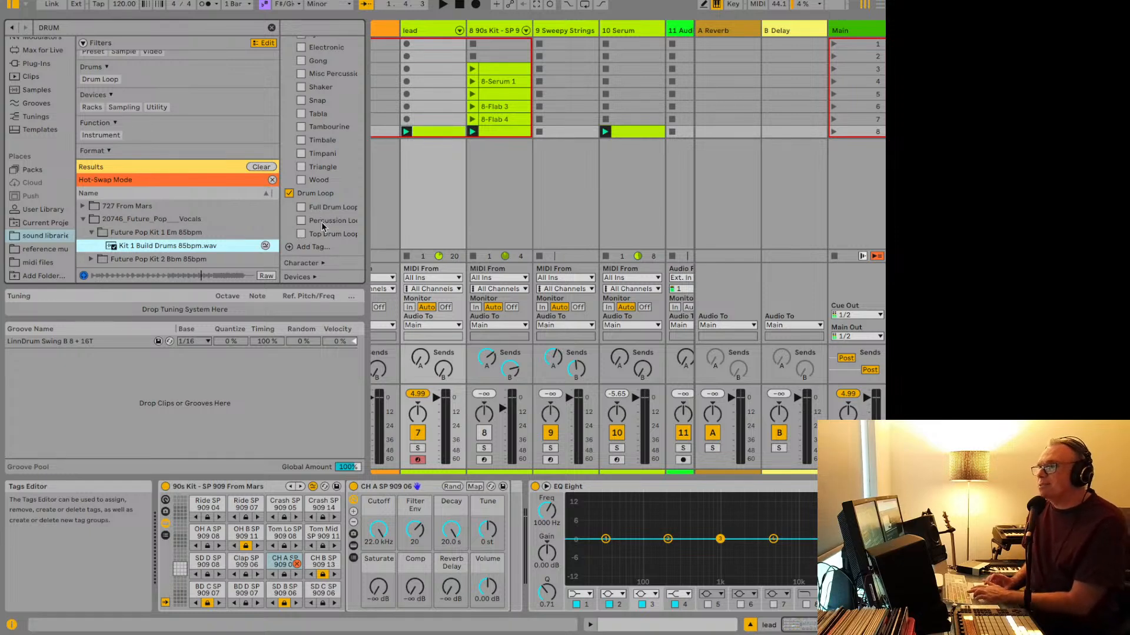
pyautogui.scroll(-1, 322, 225)
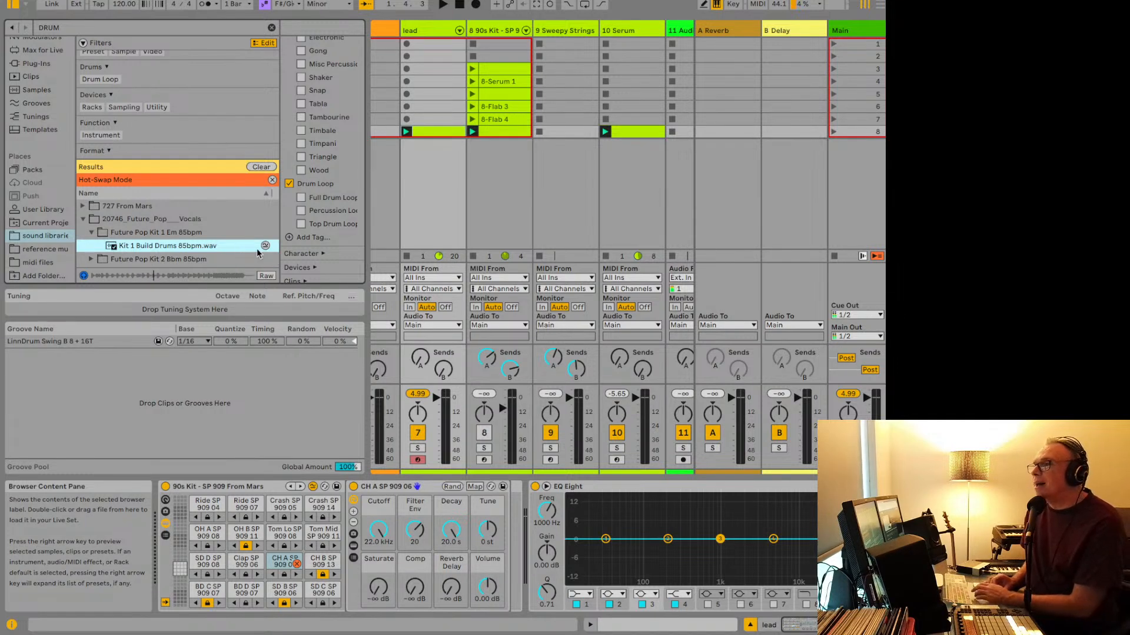
pyautogui.click(289, 184)
pyautogui.scroll(-6, 289, 188)
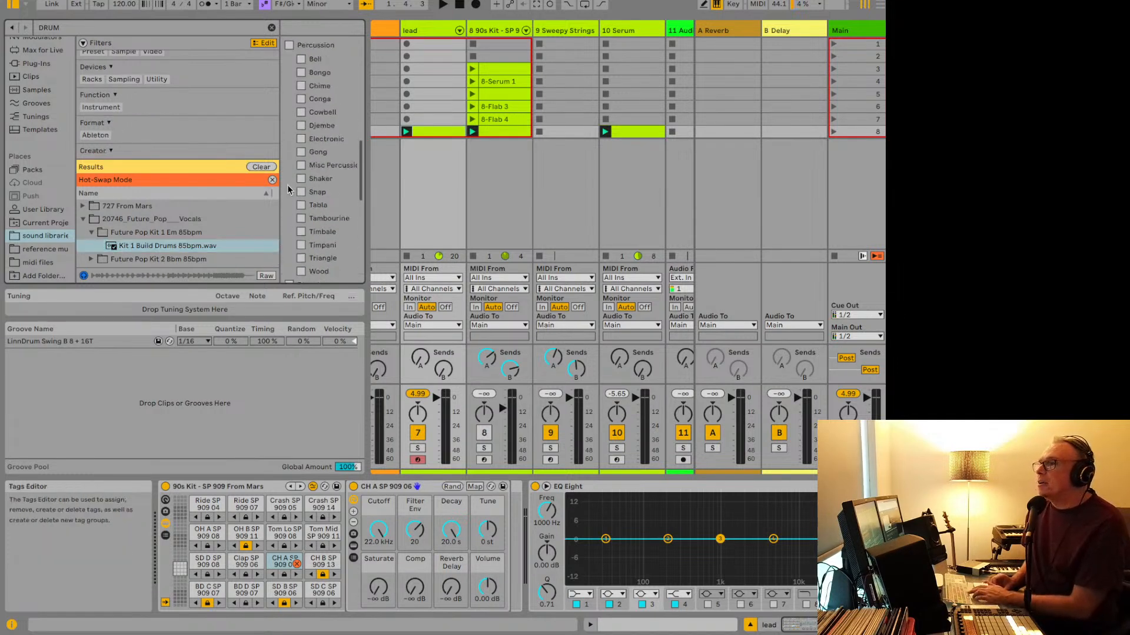
# Step: Try to add a new tag named "RISE (TEMPORARY" to the devices tag group
pyautogui.scroll(5, 289, 188)
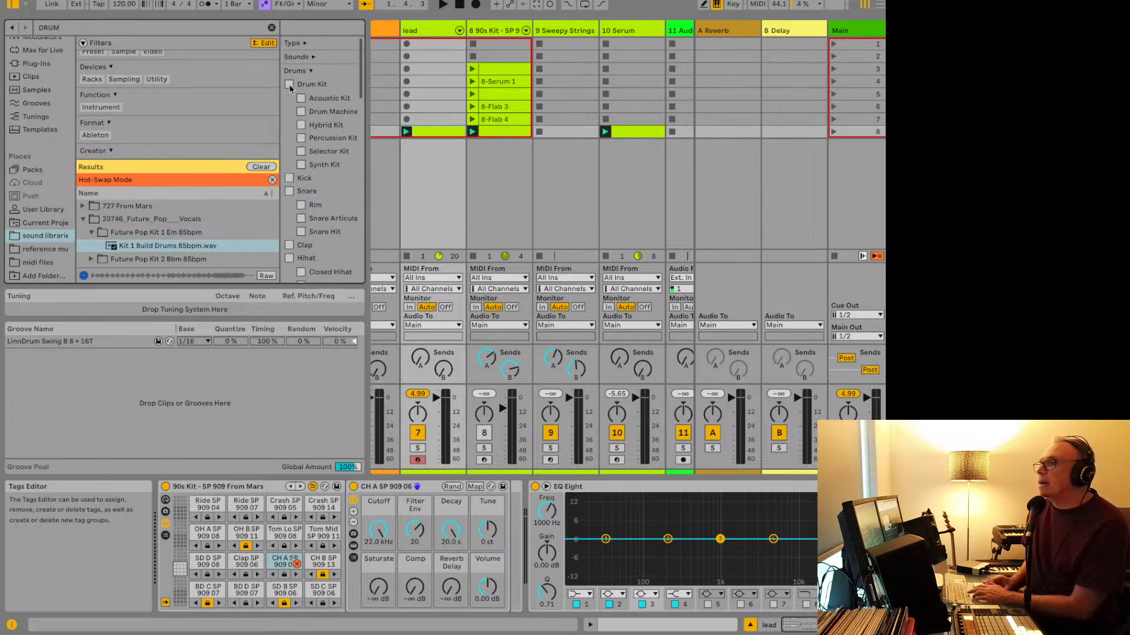
pyautogui.scroll(-4, 291, 92)
pyautogui.scroll(4, 304, 118)
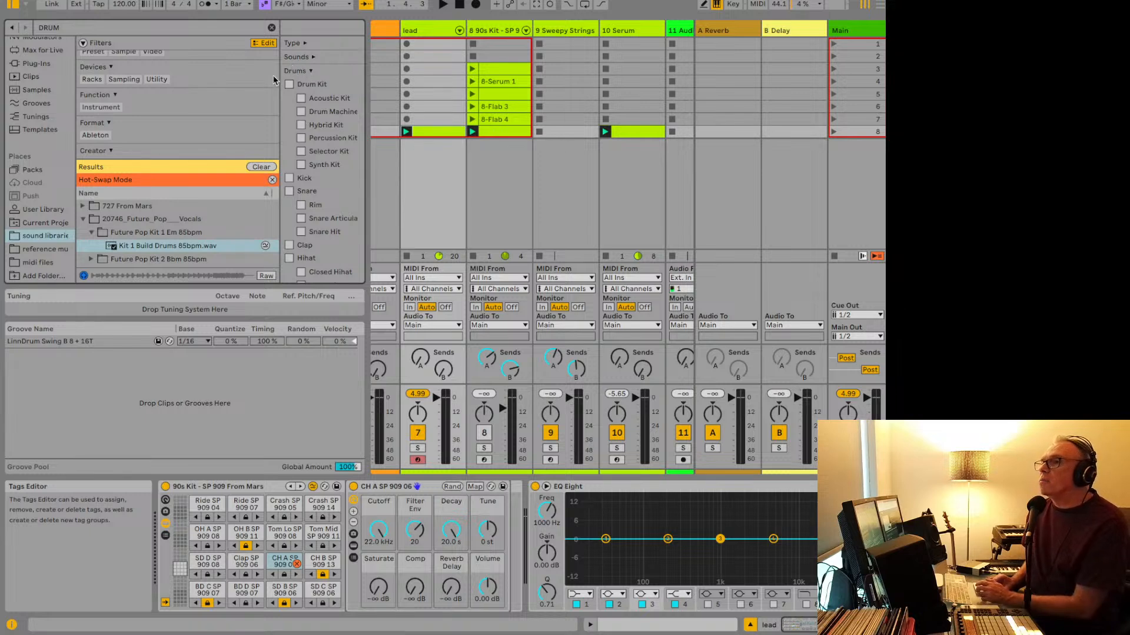
pyautogui.scroll(-10, 300, 235)
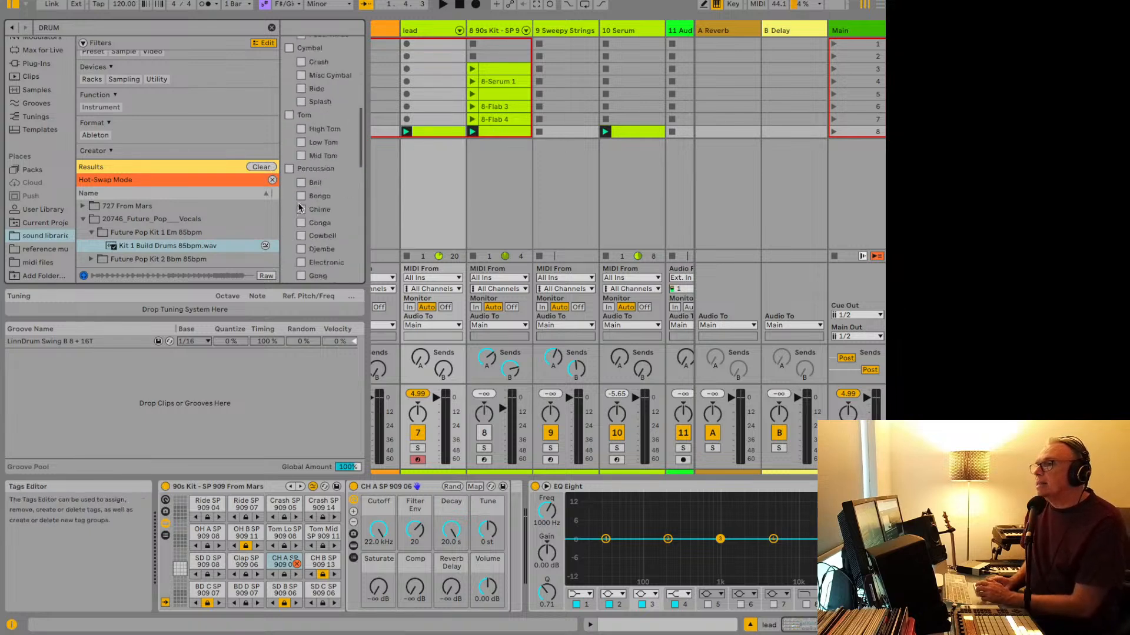
pyautogui.click(302, 259)
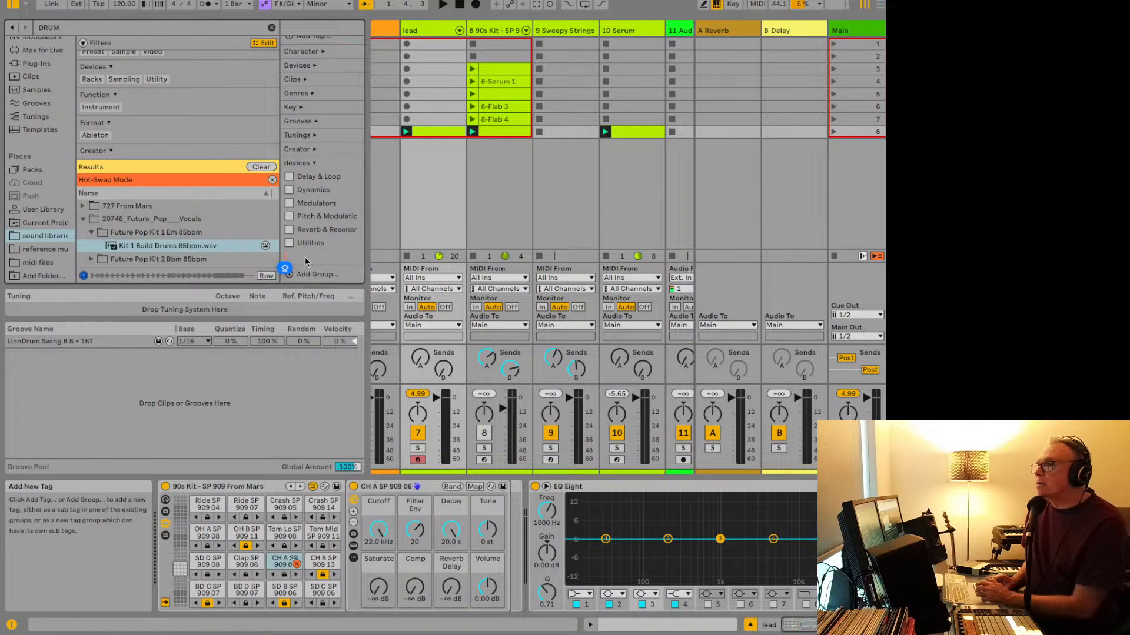
pyautogui.write('RISE (')
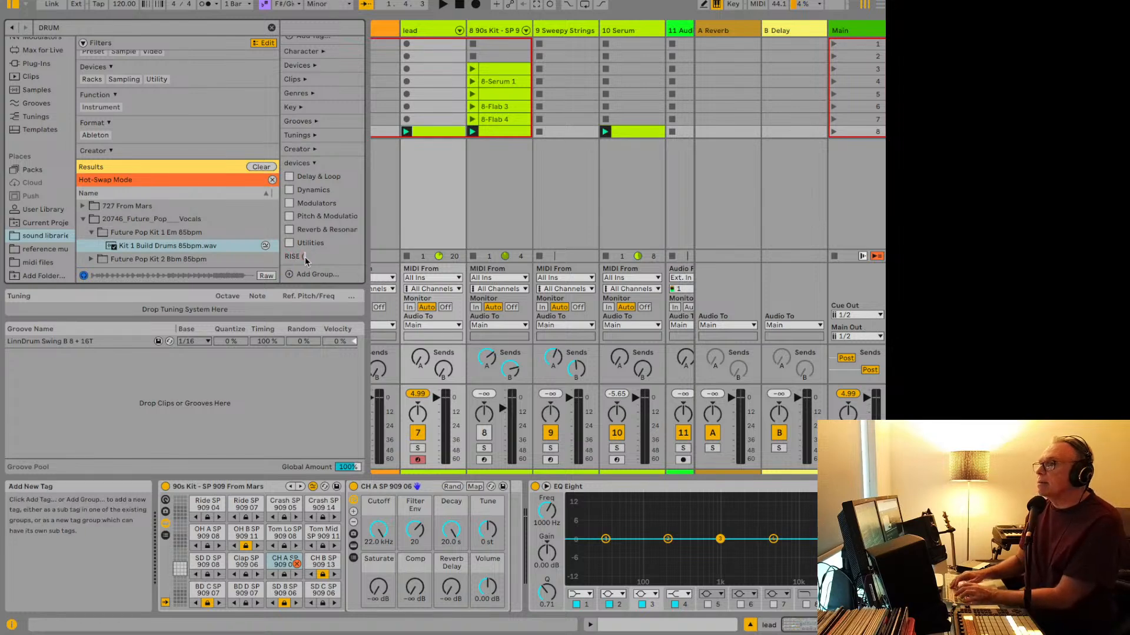
pyautogui.write('TEMP')
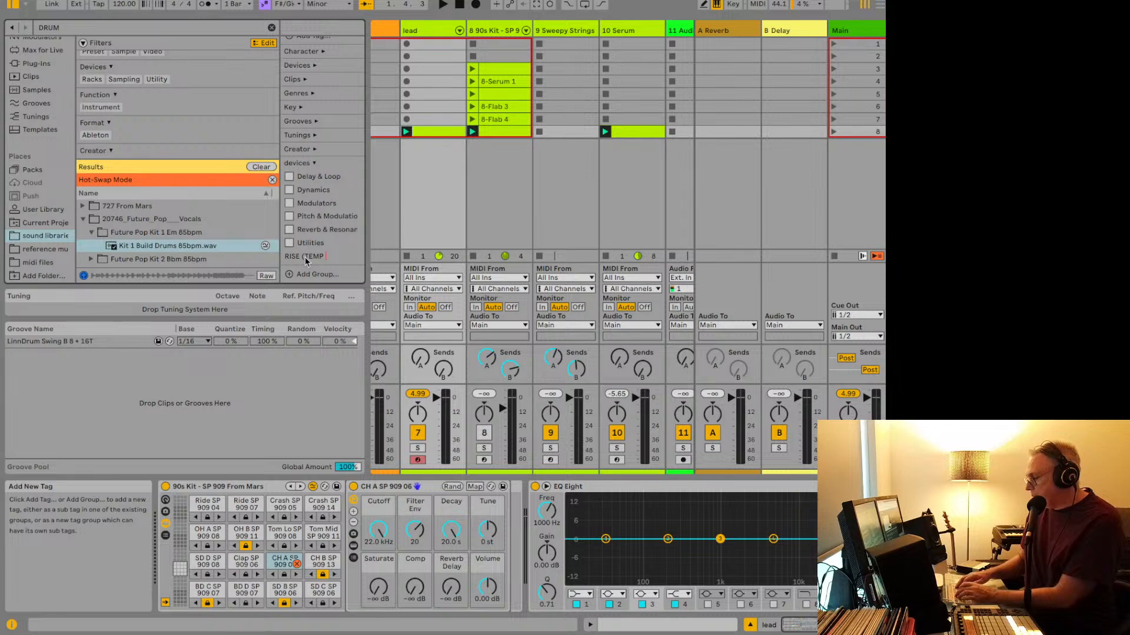
pyautogui.write('ORARY')
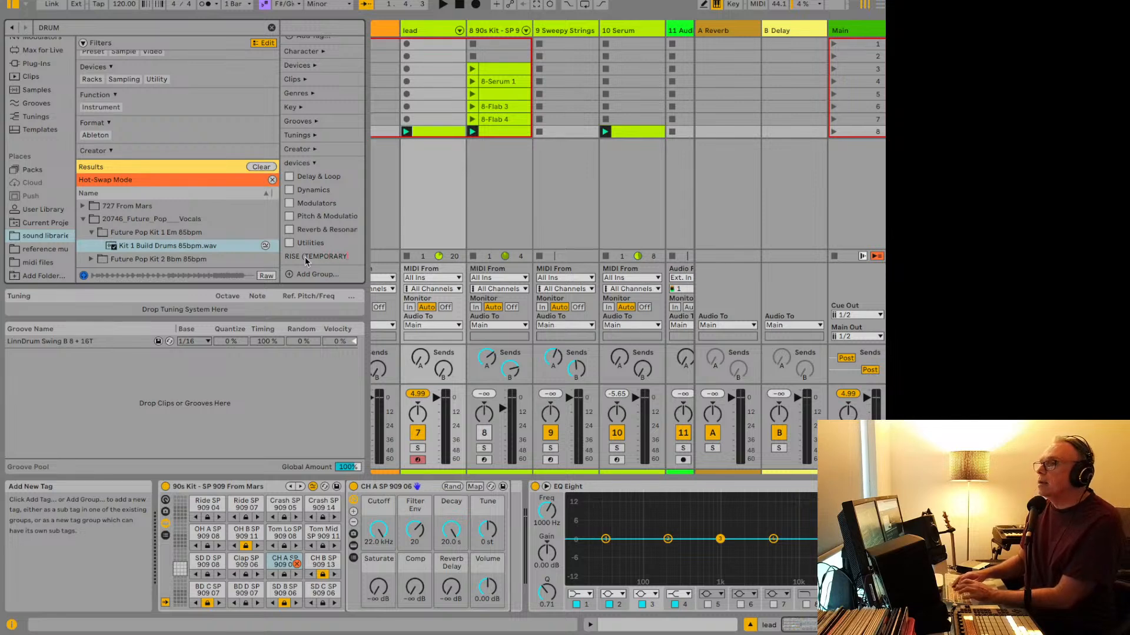
pyautogui.press('Escape')
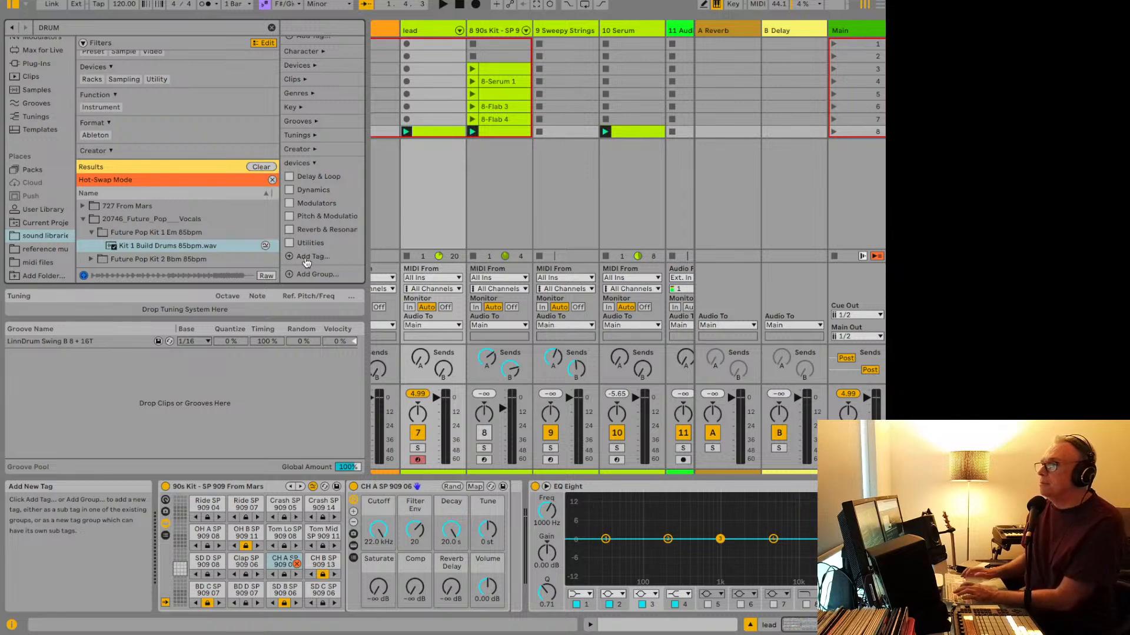
# Step: Look over the tags editor's groups, from the custom devices tags up through Drum Loop and Percussion to the Drum Kit tags
pyautogui.scroll(10, 325, 189)
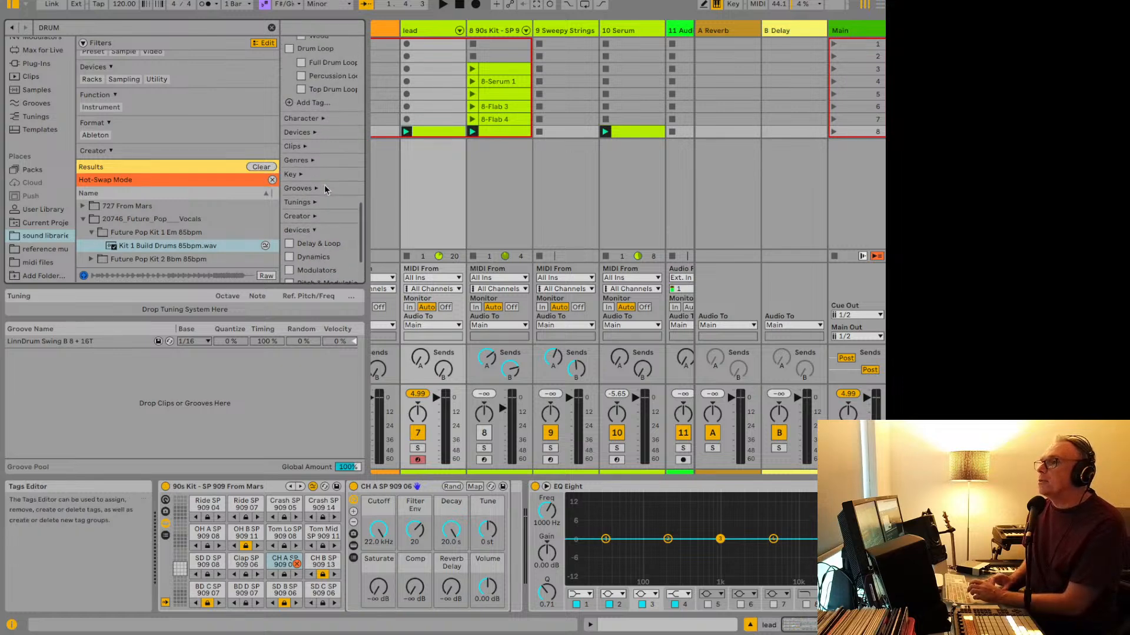
pyautogui.scroll(15, 326, 189)
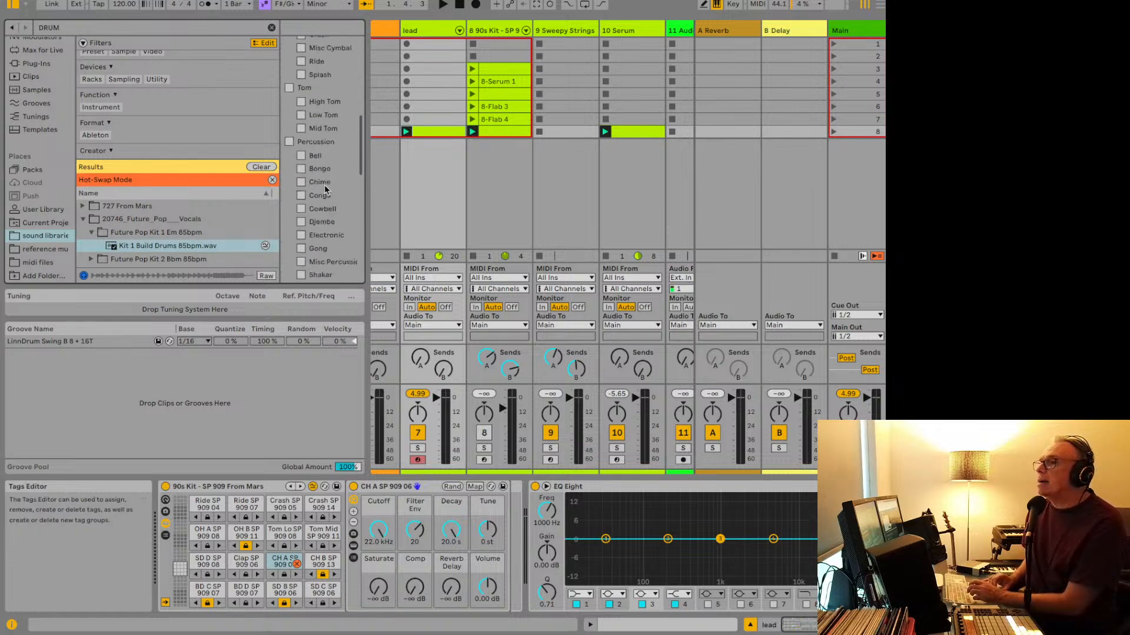
pyautogui.scroll(-20, 325, 189)
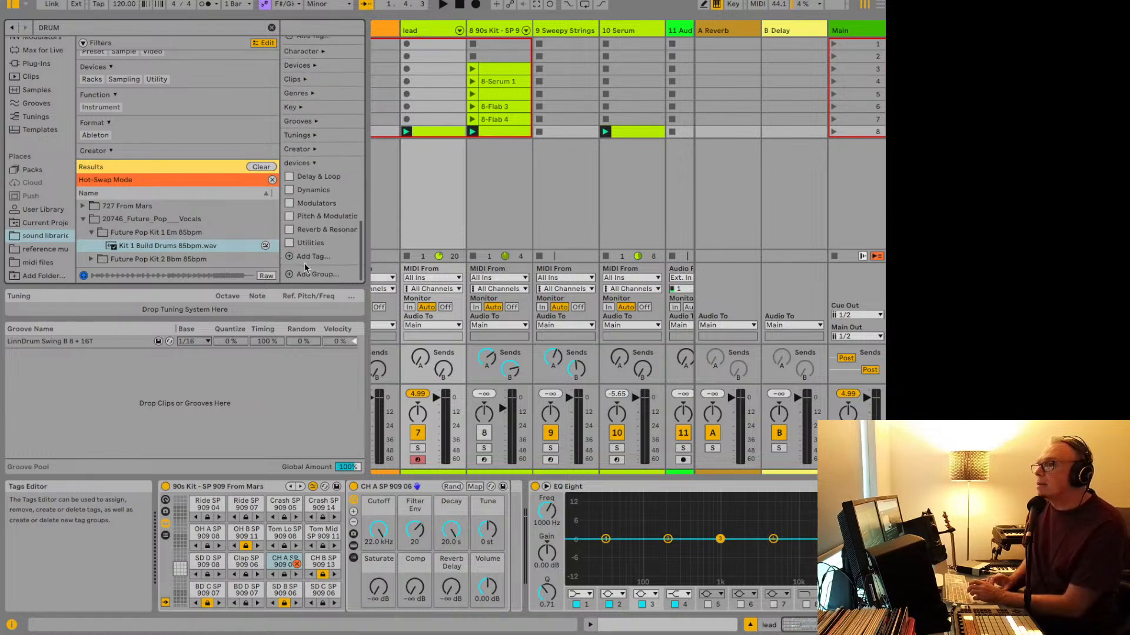
pyautogui.scroll(3, 305, 253)
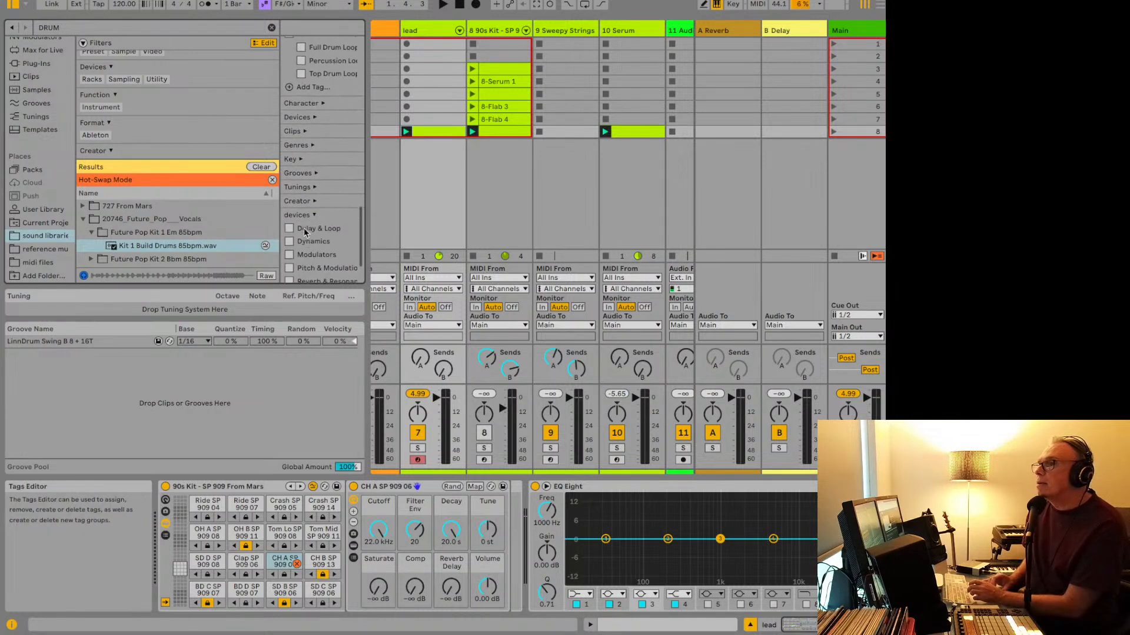
pyautogui.scroll(2, 305, 231)
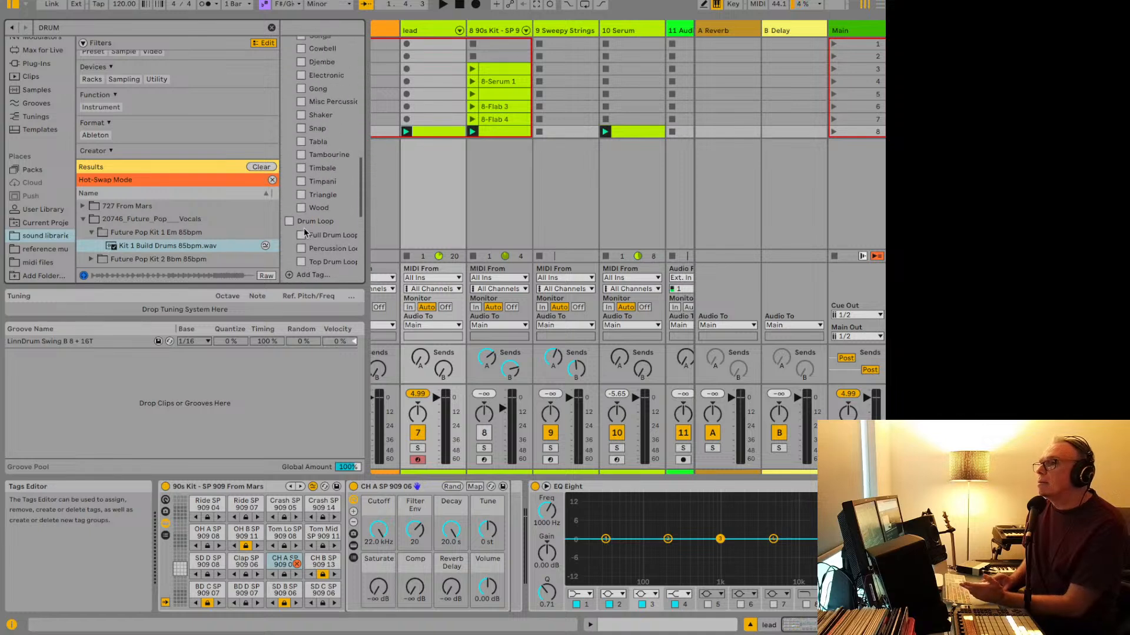
pyautogui.scroll(1, 305, 233)
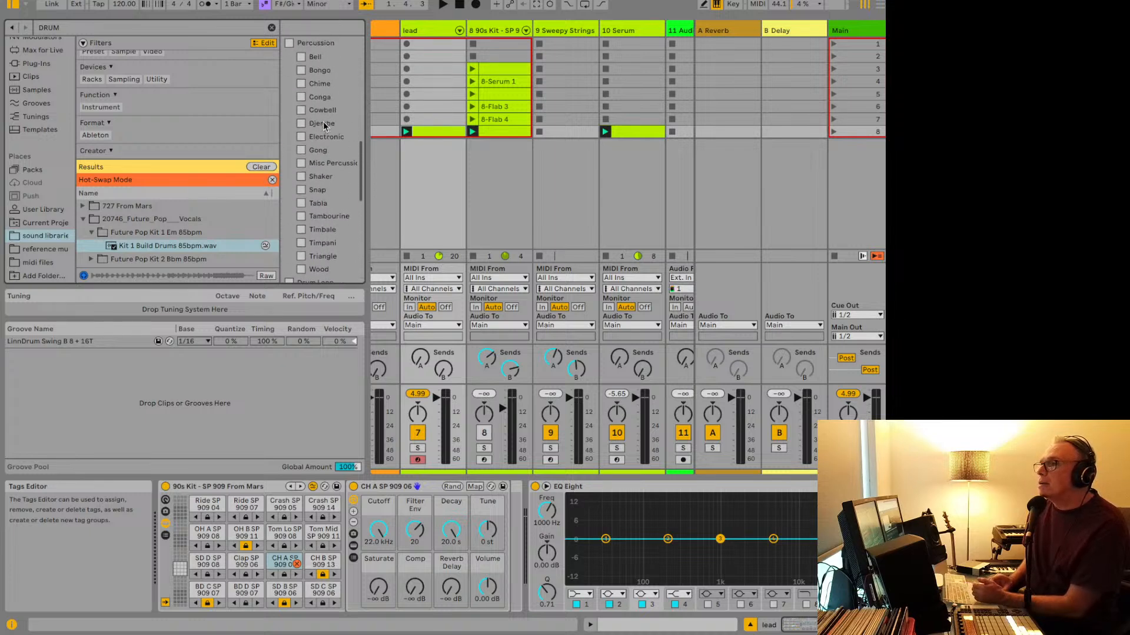
pyautogui.scroll(15, 325, 125)
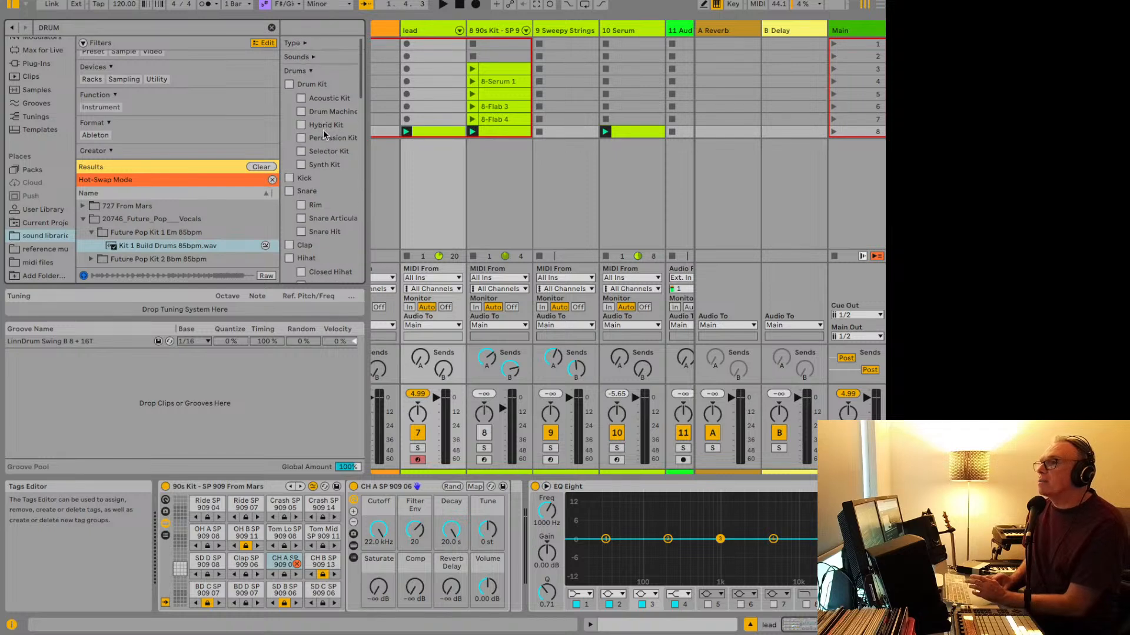
# Step: Review the tags in the Type group, collapse it, and expand the Sounds group to look over its tags
pyautogui.click(325, 42)
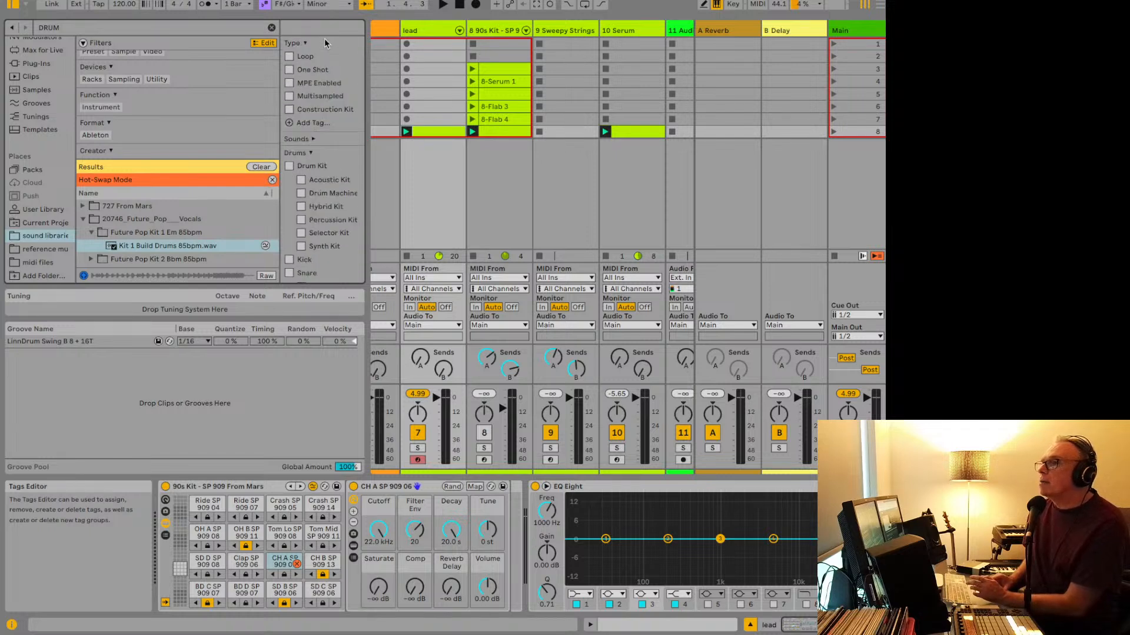
pyautogui.click(325, 42)
pyautogui.click(318, 57)
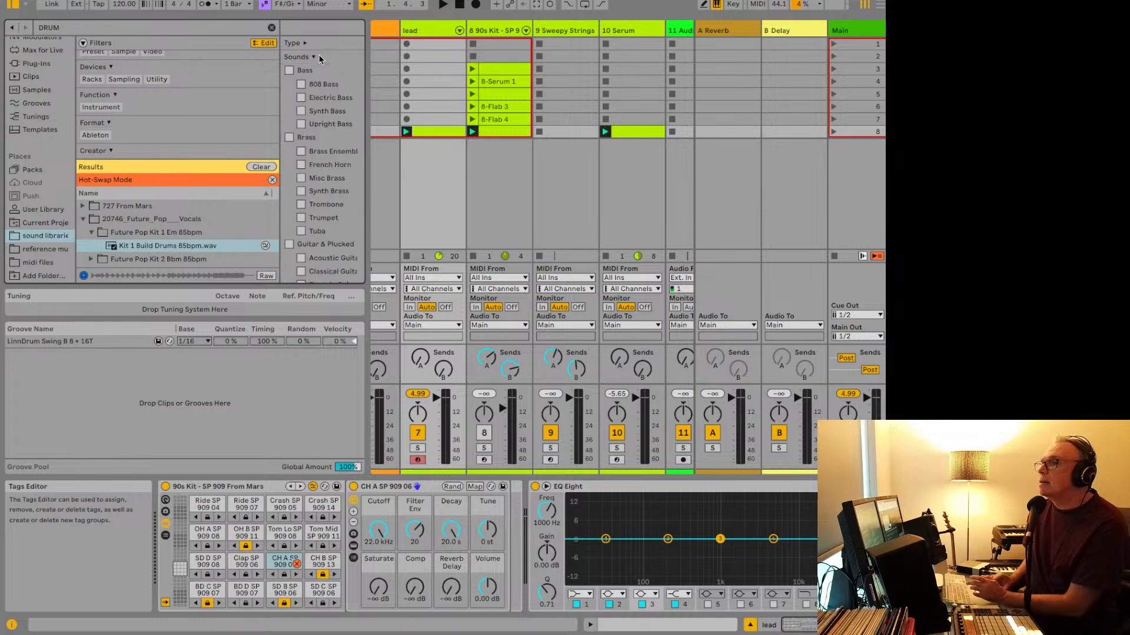
pyautogui.scroll(-10, 319, 59)
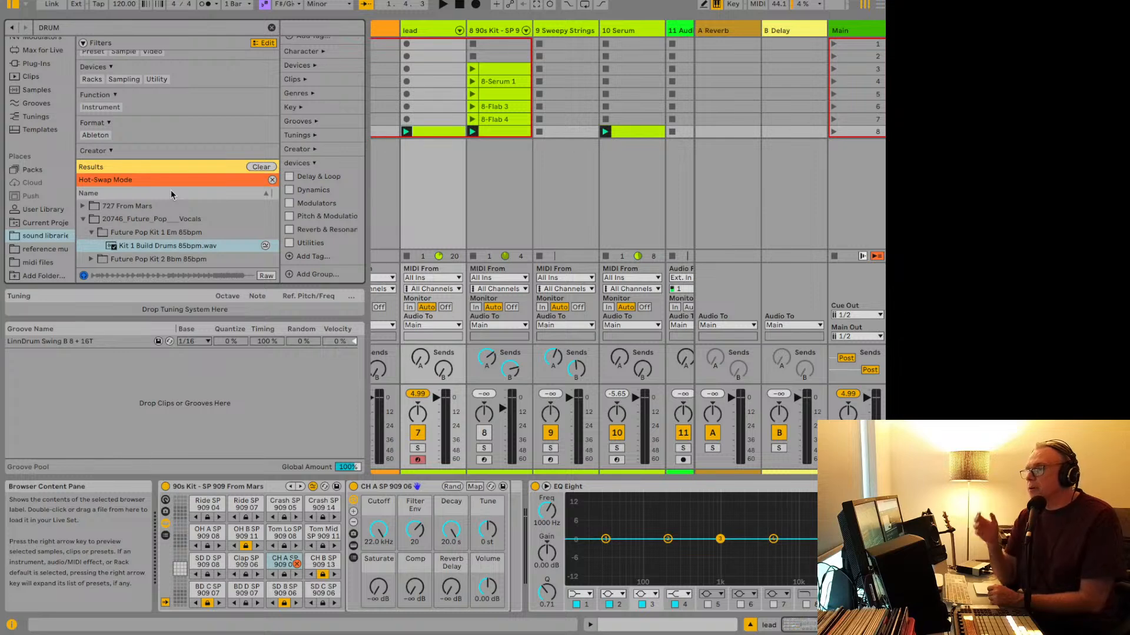
# Step: Switch to Ableton's edition comparison page to read the Custom Browser Labels and Browsing History entries, and return to Live
pyautogui.press('super+Tab')
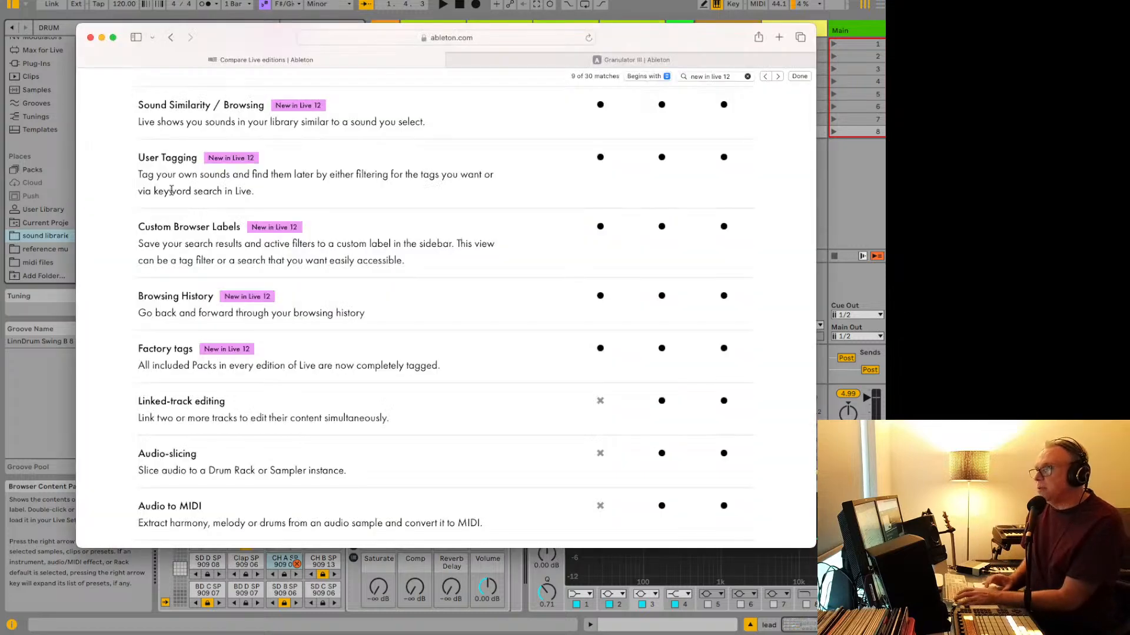
pyautogui.scroll(-1, 240, 313)
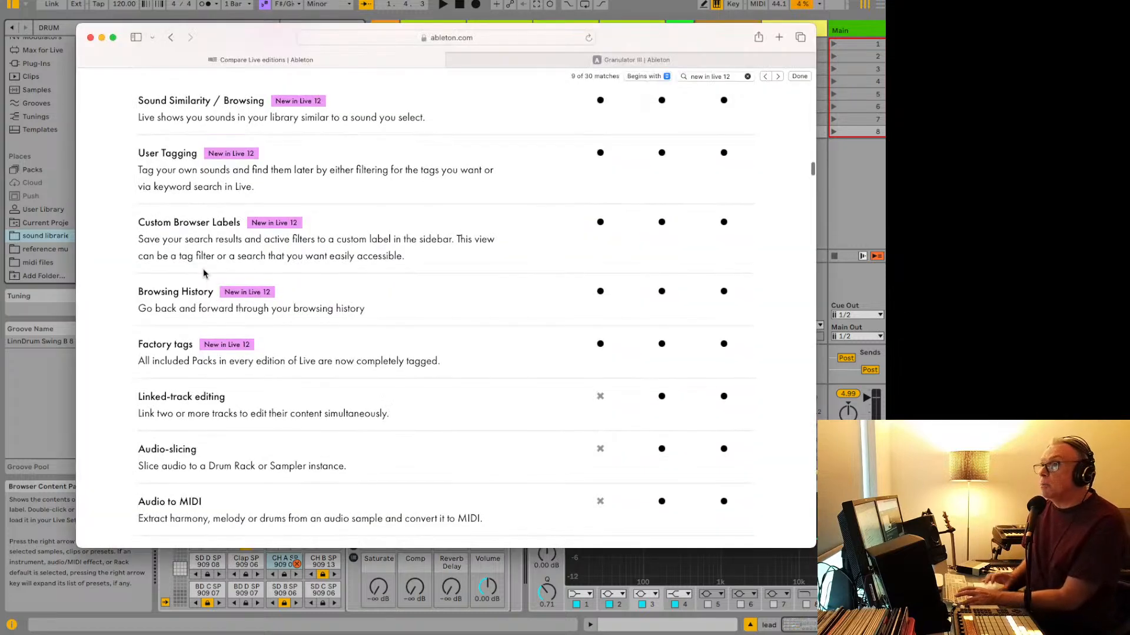
pyautogui.press('super+Tab')
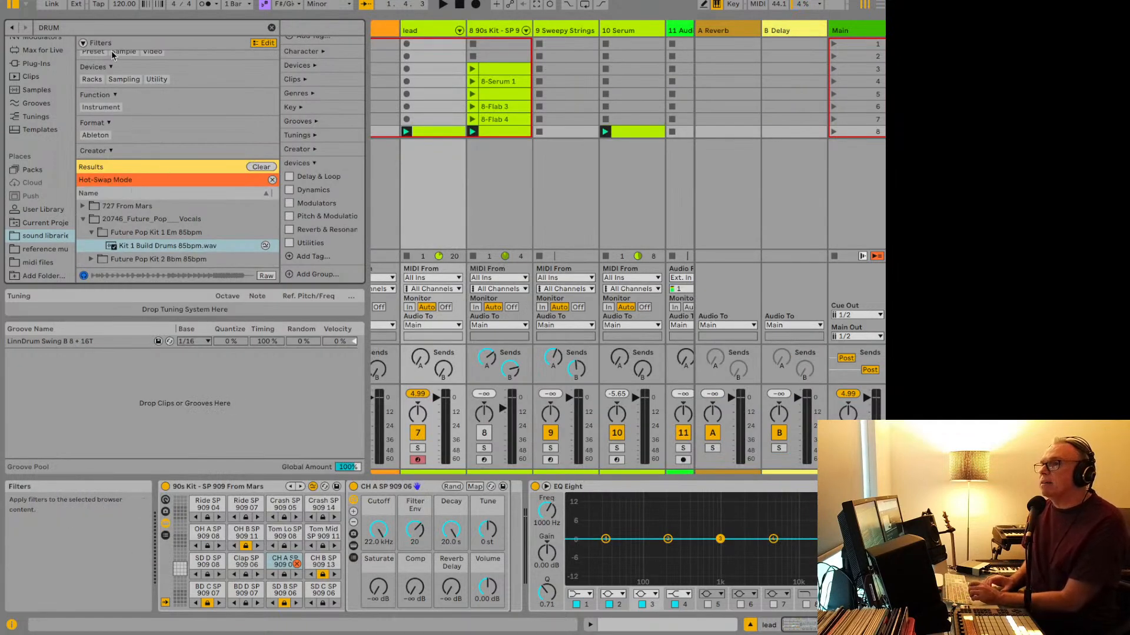
# Step: Replace the DRUM search with "TEMPO" to search the sound libraries, and look at the upper groups of the tags editor
pyautogui.click(105, 29)
pyautogui.press('BackSpace')
pyautogui.press('BackSpace')
pyautogui.press('BackSpace')
pyautogui.press('BackSpace')
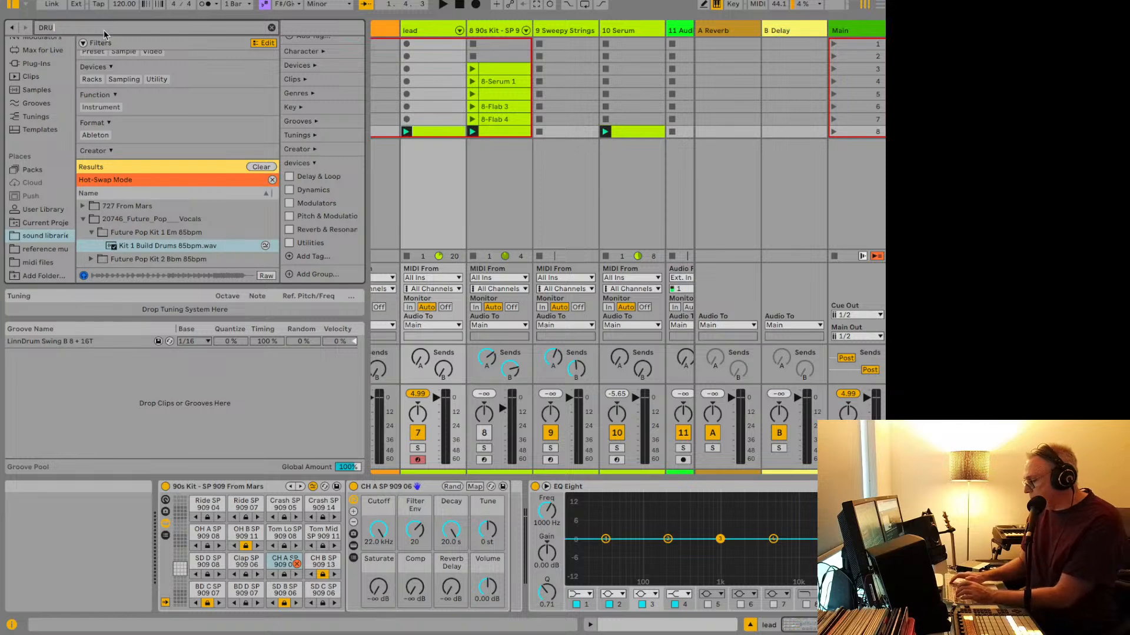
pyautogui.write('TEMPO')
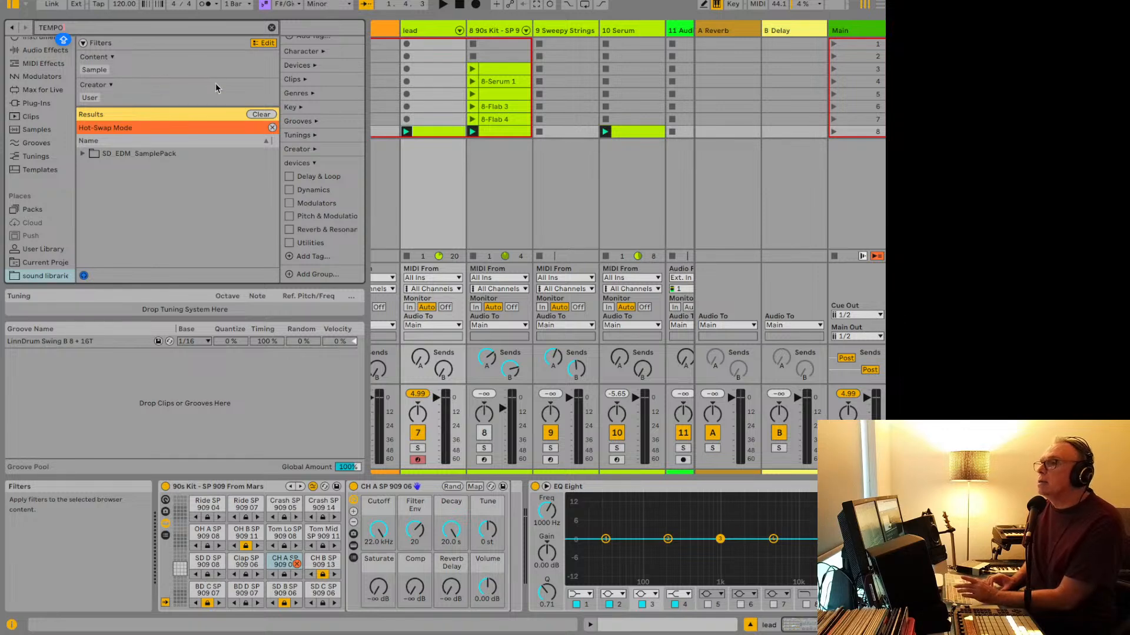
pyautogui.scroll(5, 287, 136)
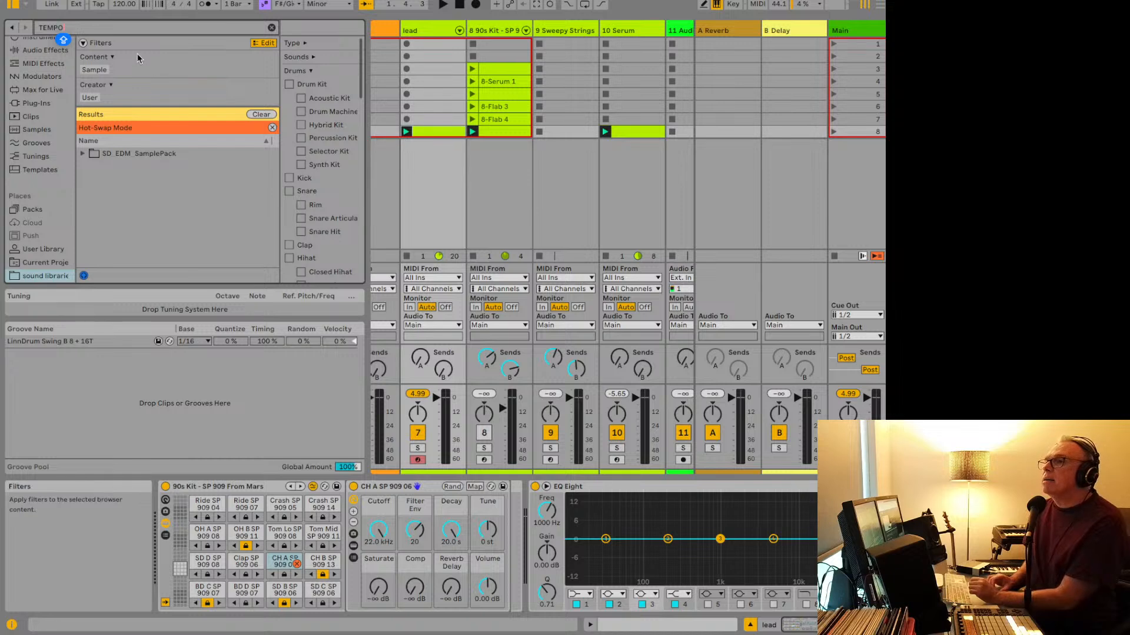
# Step: Step back through the browsing history from the TEMPO search past the DRUM searches and visited tunings to bethisy.scl
pyautogui.click(12, 29)
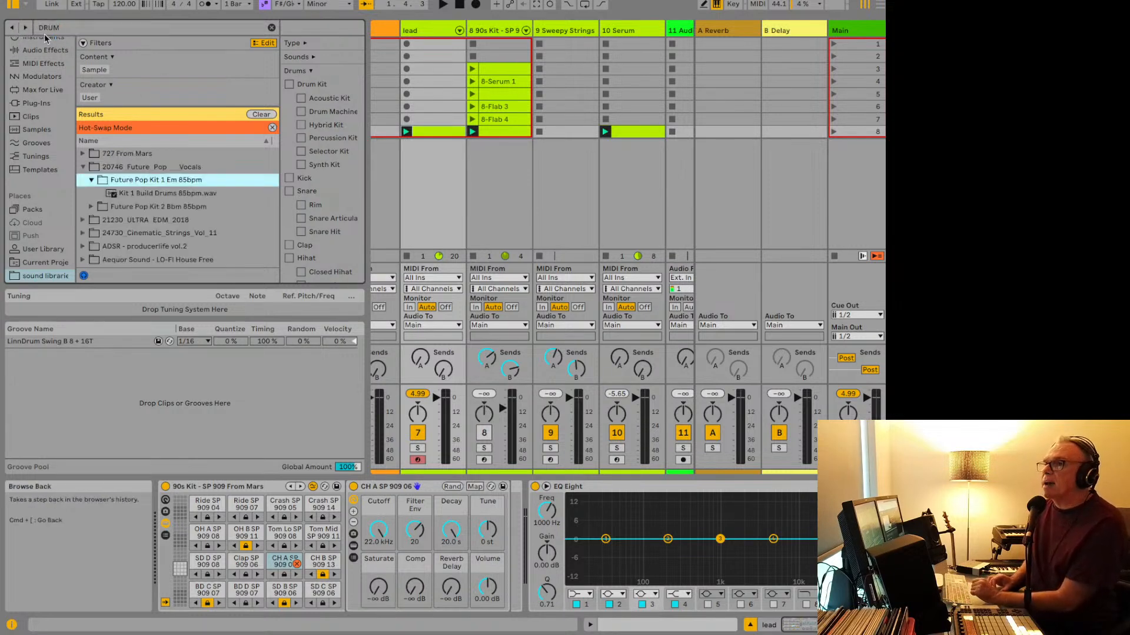
pyautogui.click(13, 29)
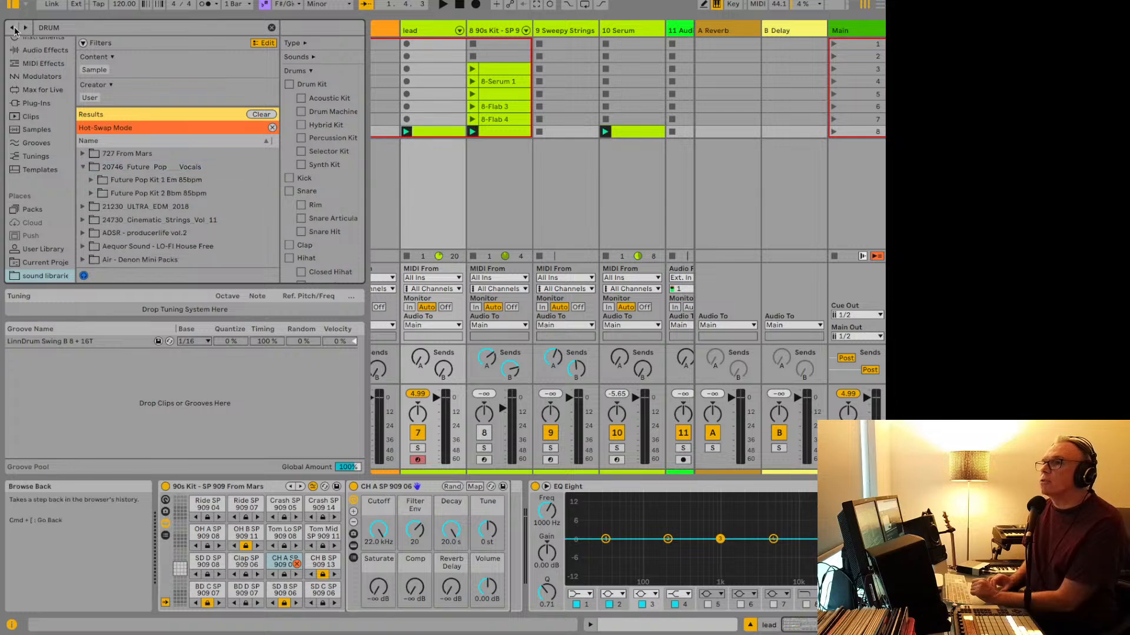
pyautogui.click(13, 30)
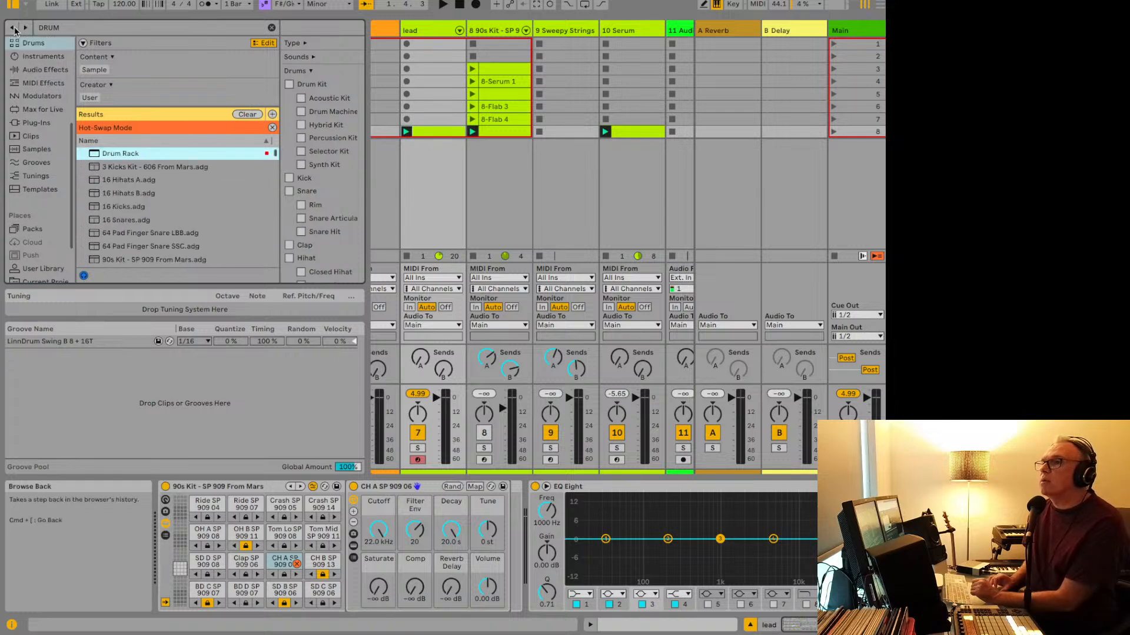
pyautogui.click(13, 29)
pyautogui.click(13, 29)
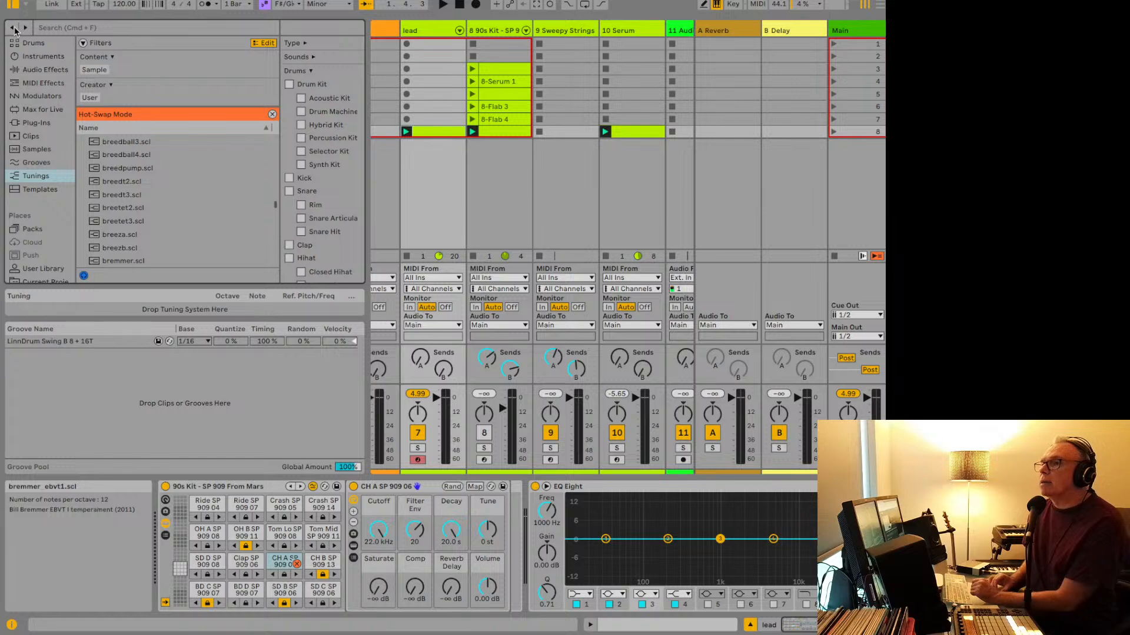
pyautogui.click(12, 29)
pyautogui.click(13, 30)
pyautogui.click(13, 30)
pyautogui.click(13, 29)
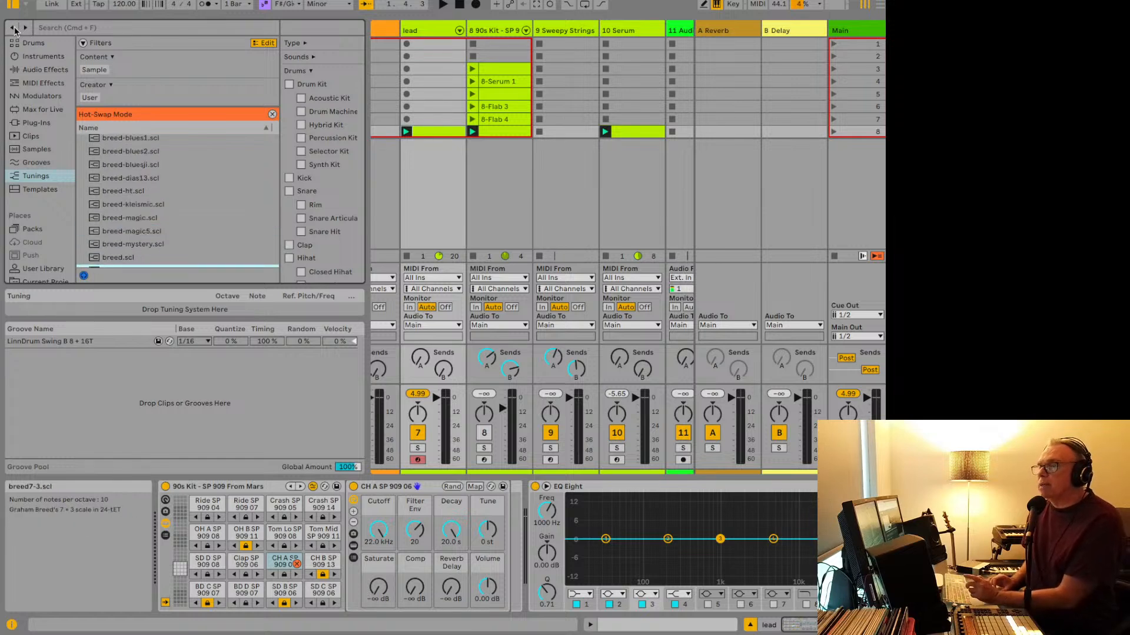
pyautogui.click(13, 30)
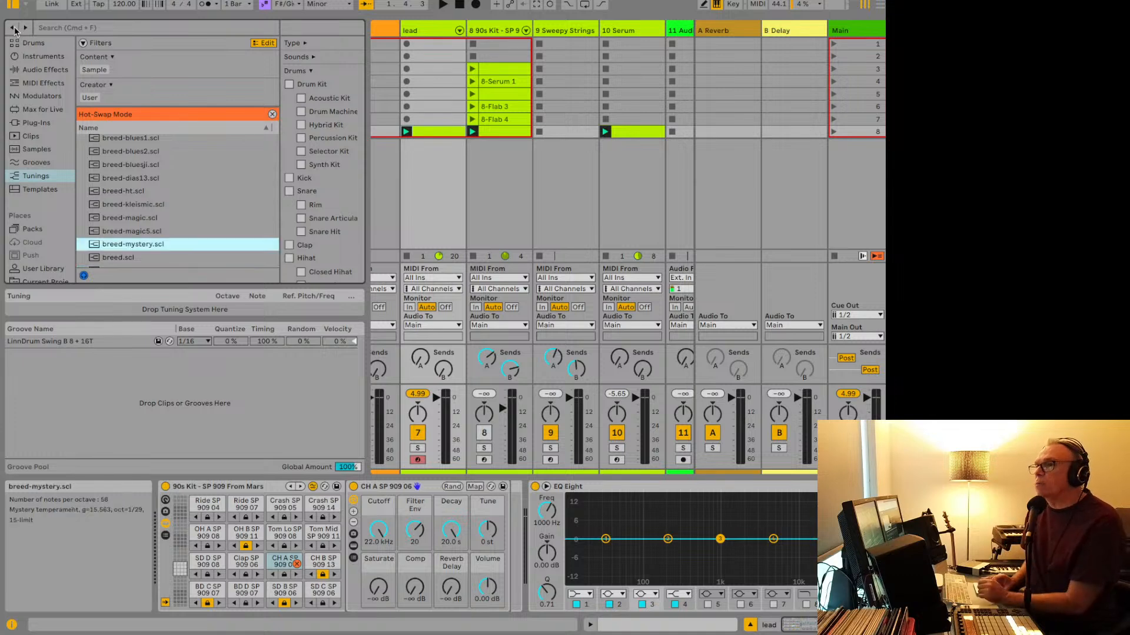
pyautogui.click(13, 29)
pyautogui.click(13, 30)
pyautogui.click(13, 29)
pyautogui.click(13, 29)
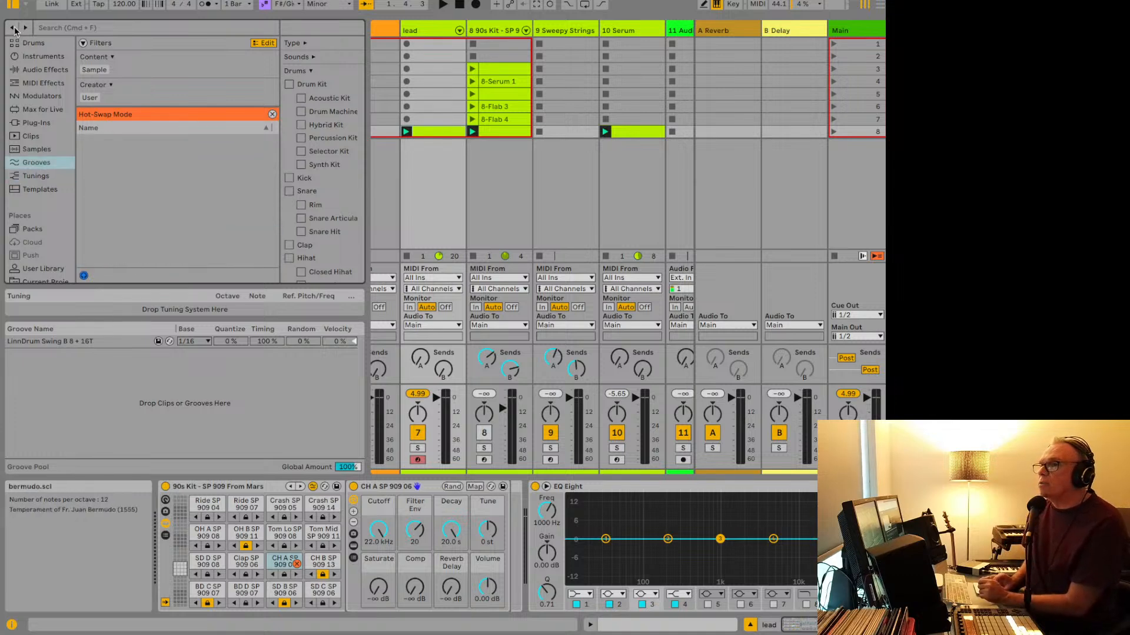
pyautogui.click(13, 29)
pyautogui.click(12, 30)
pyautogui.click(13, 30)
pyautogui.click(13, 29)
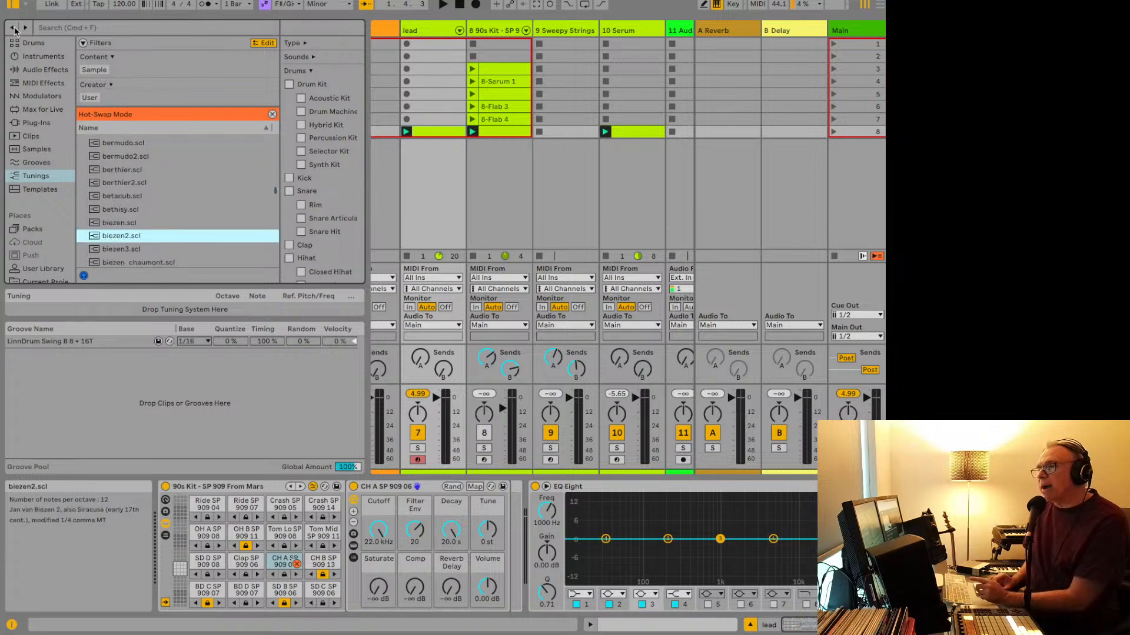
pyautogui.click(13, 30)
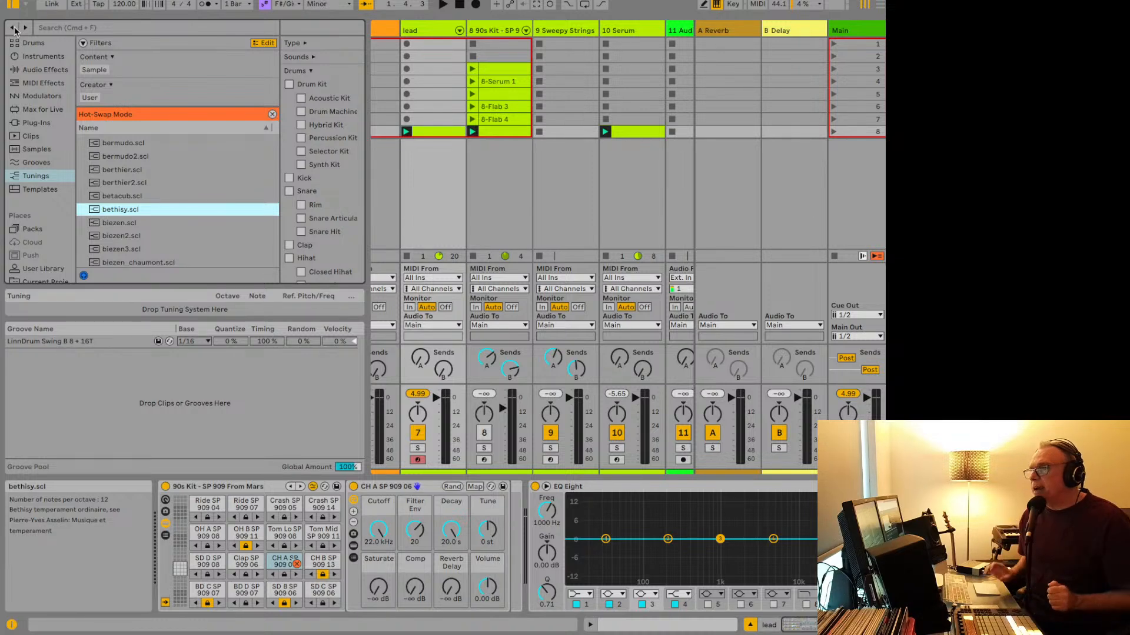
# Step: Search the browser for "SERU" and step back through the browsing history from there
pyautogui.press('super+f')
pyautogui.write('SERU')
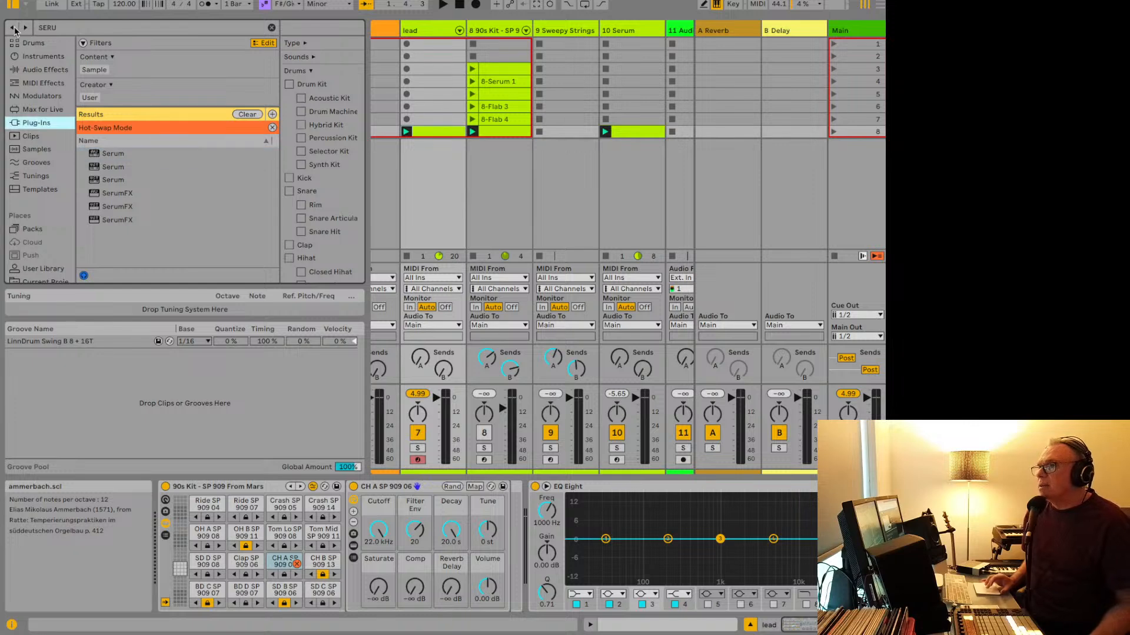
pyautogui.click(12, 27)
pyautogui.click(14, 28)
pyautogui.click(13, 28)
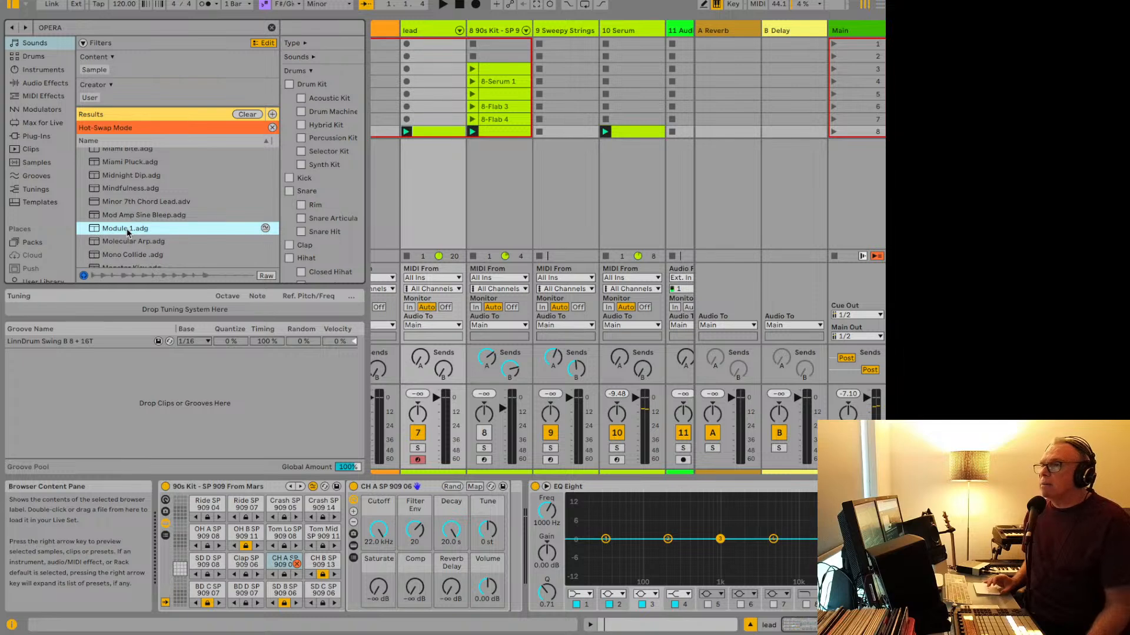
# Step: Play the set briefly, then step back from Module 1.adg to Midnight Dip.adg in the browsing history and forward again
pyautogui.press('space')
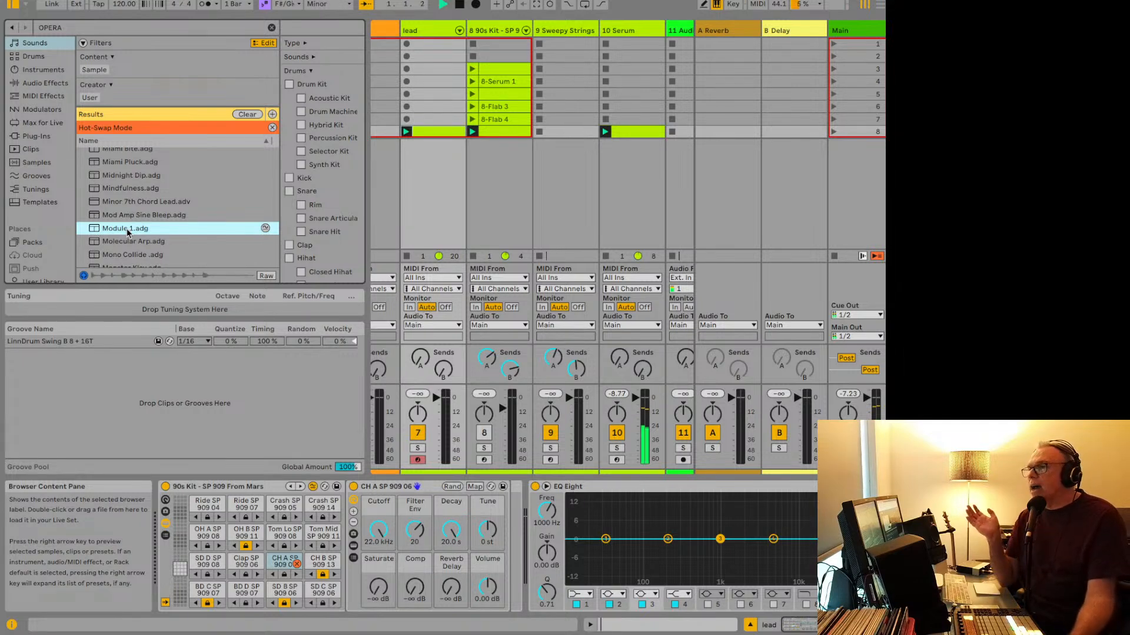
pyautogui.press('space')
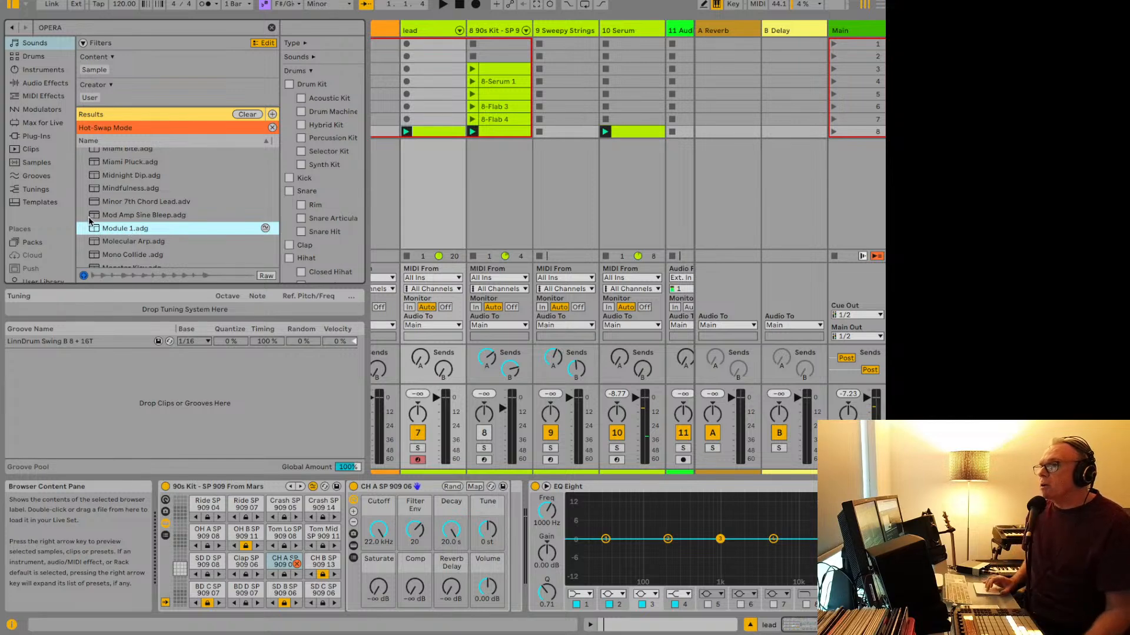
pyautogui.click(13, 28)
pyautogui.click(25, 28)
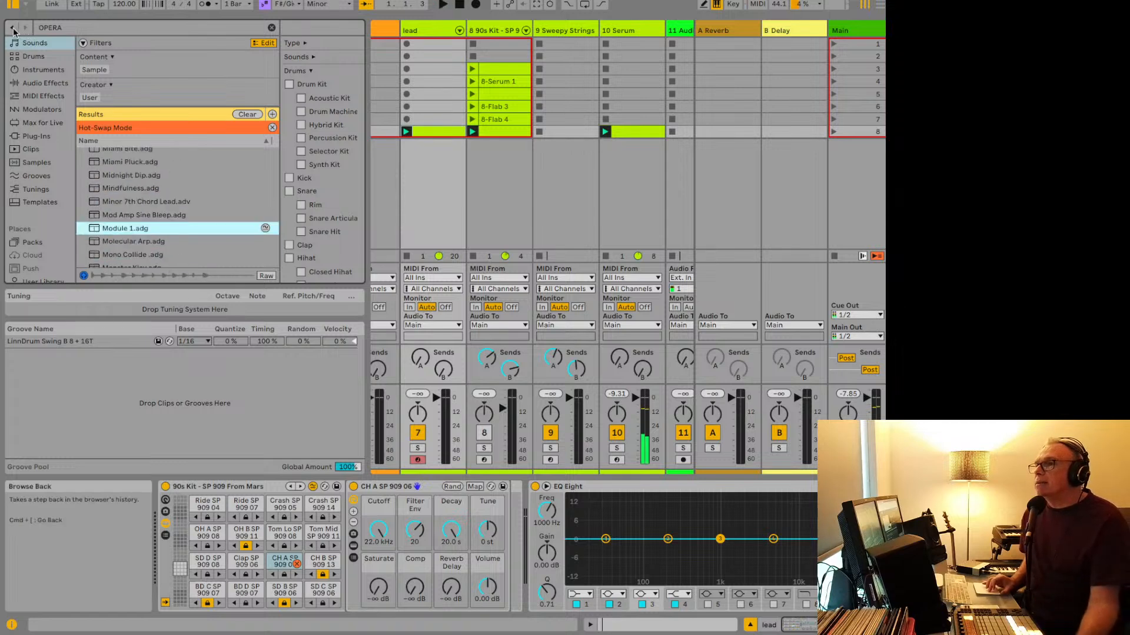
pyautogui.click(13, 29)
pyautogui.click(13, 29)
pyautogui.click(13, 28)
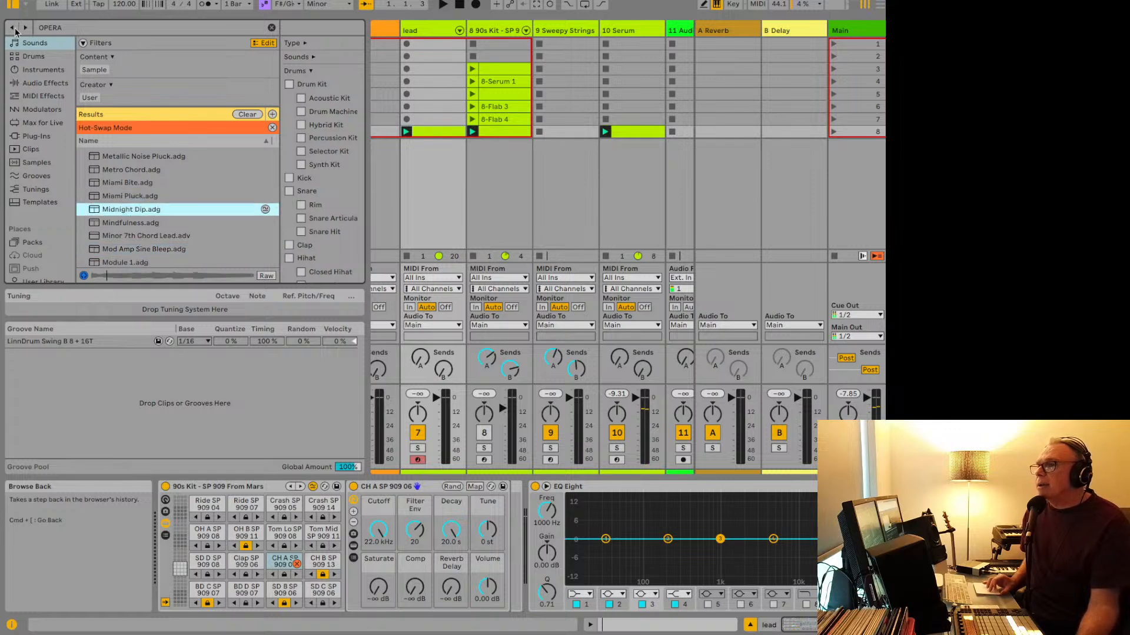
pyautogui.click(27, 28)
pyautogui.click(26, 28)
pyautogui.click(27, 27)
pyautogui.click(27, 28)
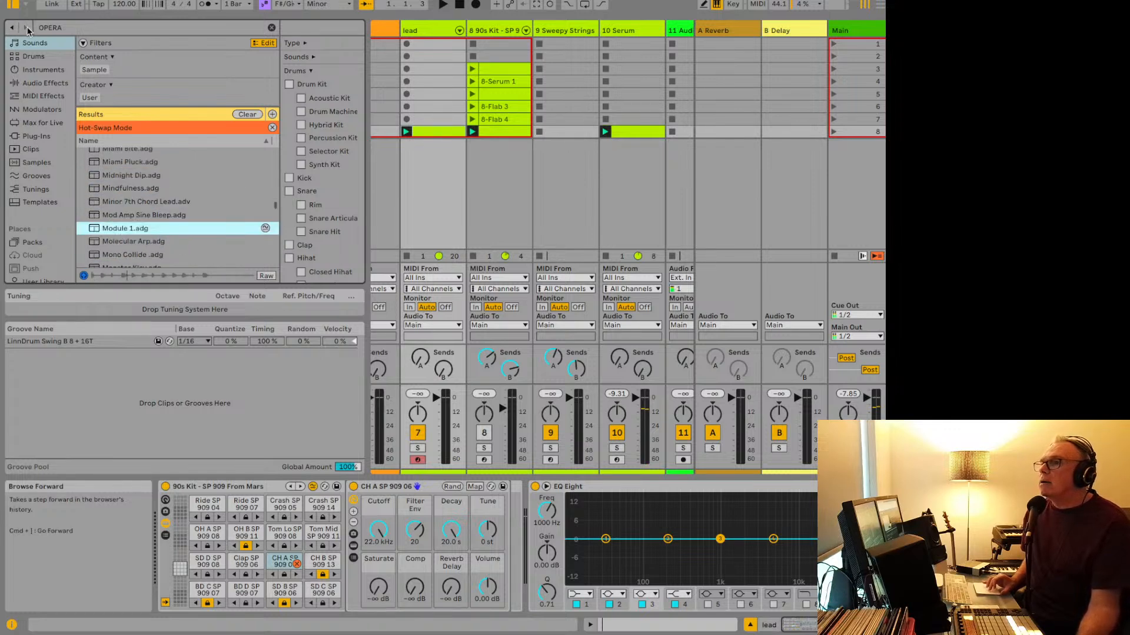
# Step: Step back in the browsing history to Mean Creaked Bass.adg and forward to Mindfulness.adg
pyautogui.click(13, 28)
pyautogui.click(13, 28)
pyautogui.click(13, 28)
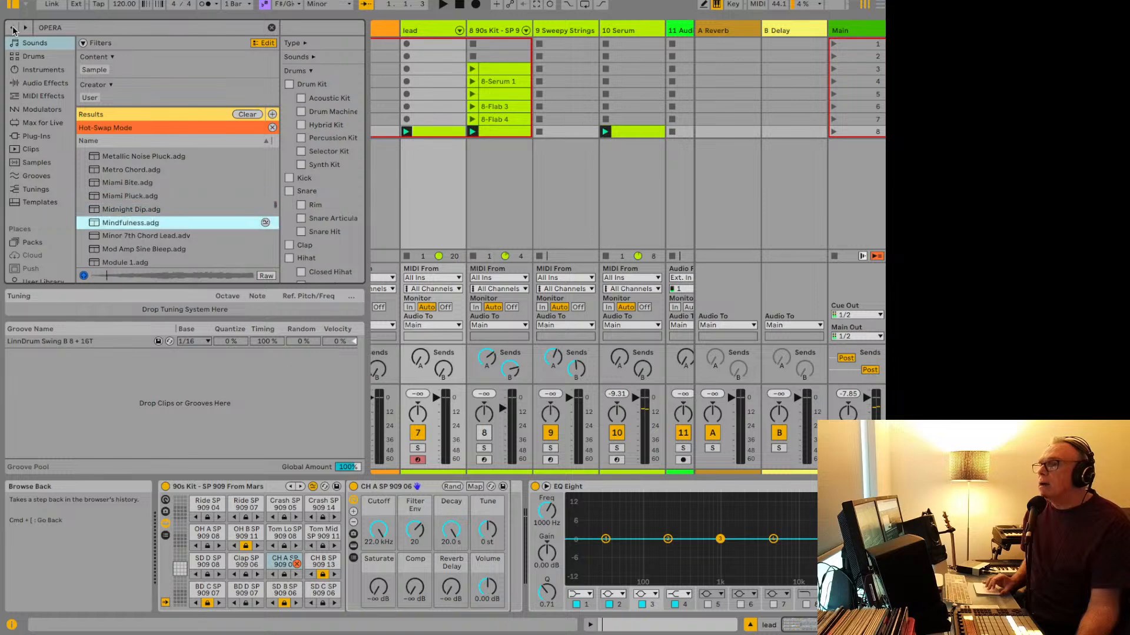
pyautogui.click(13, 29)
pyautogui.click(13, 29)
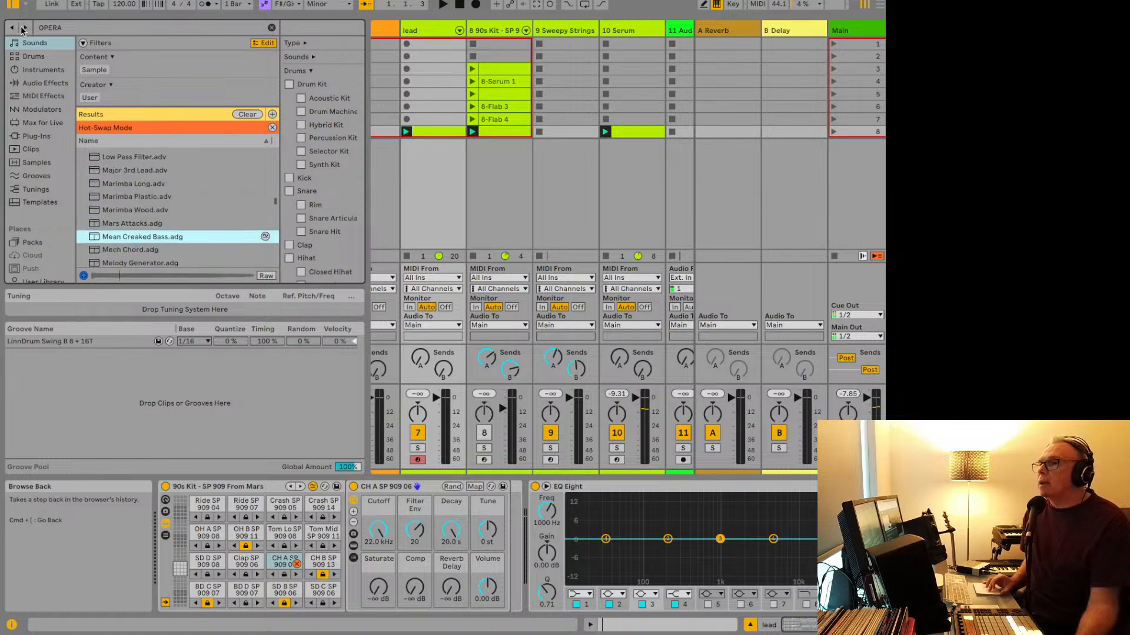
pyautogui.click(26, 29)
pyautogui.click(25, 28)
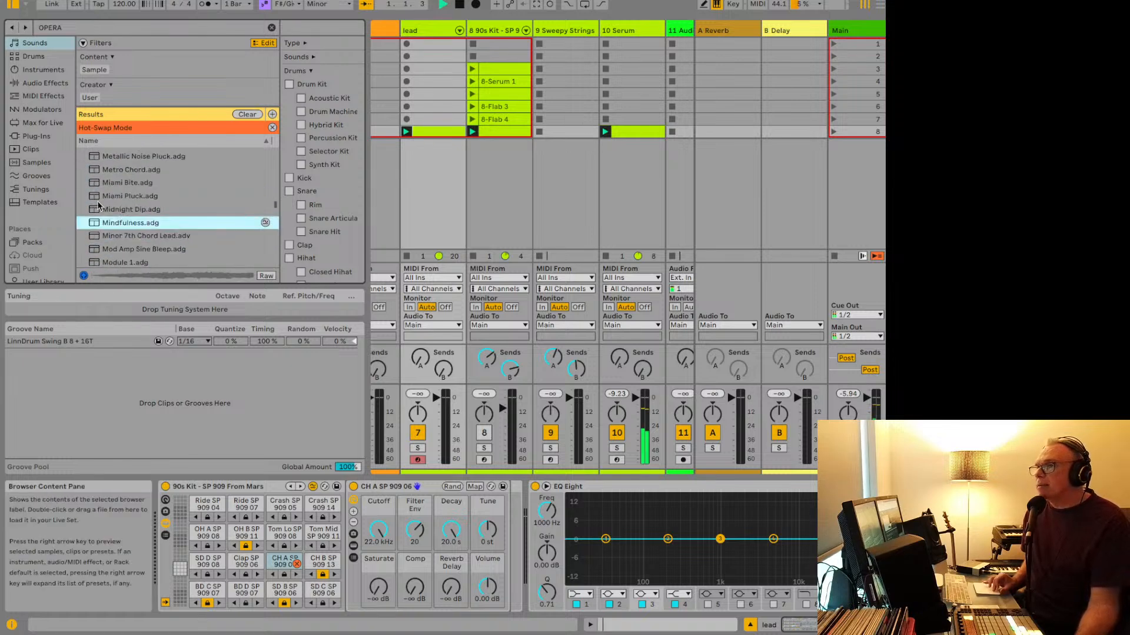
# Step: Step back in the browsing history from Mindfulness.adg to Miami Pluck.adg and stop playback
pyautogui.click(13, 28)
pyautogui.click(13, 28)
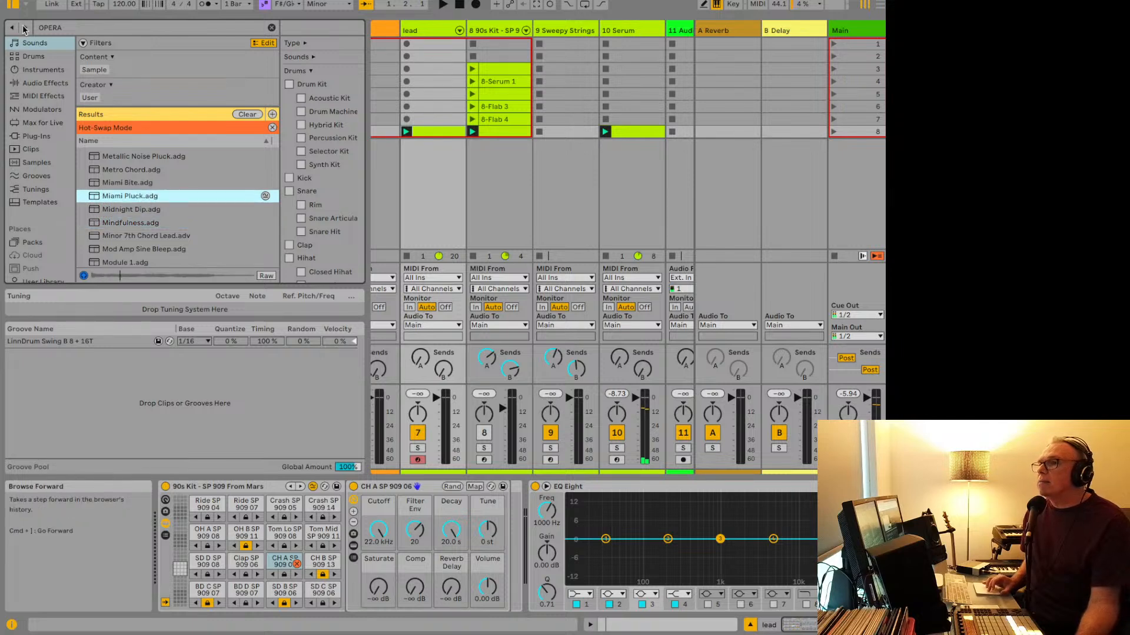
pyautogui.press('space')
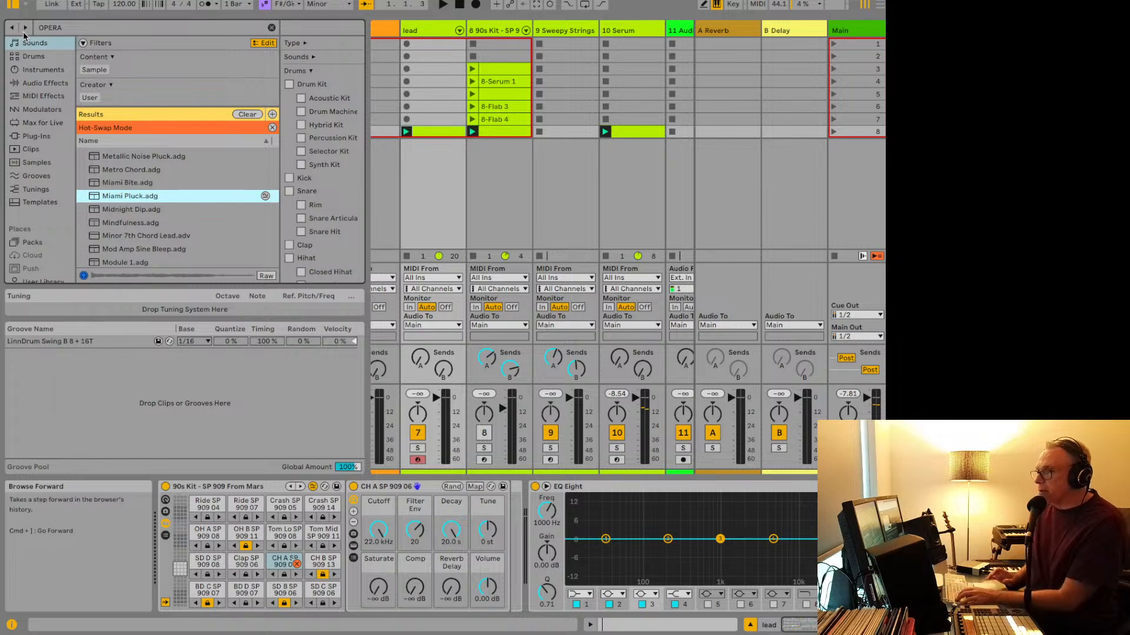
# Step: Switch to the Live edition comparison page in Safari and review the Software Instruments section from Drum Rack through Granulator III
pyautogui.press('super+Tab')
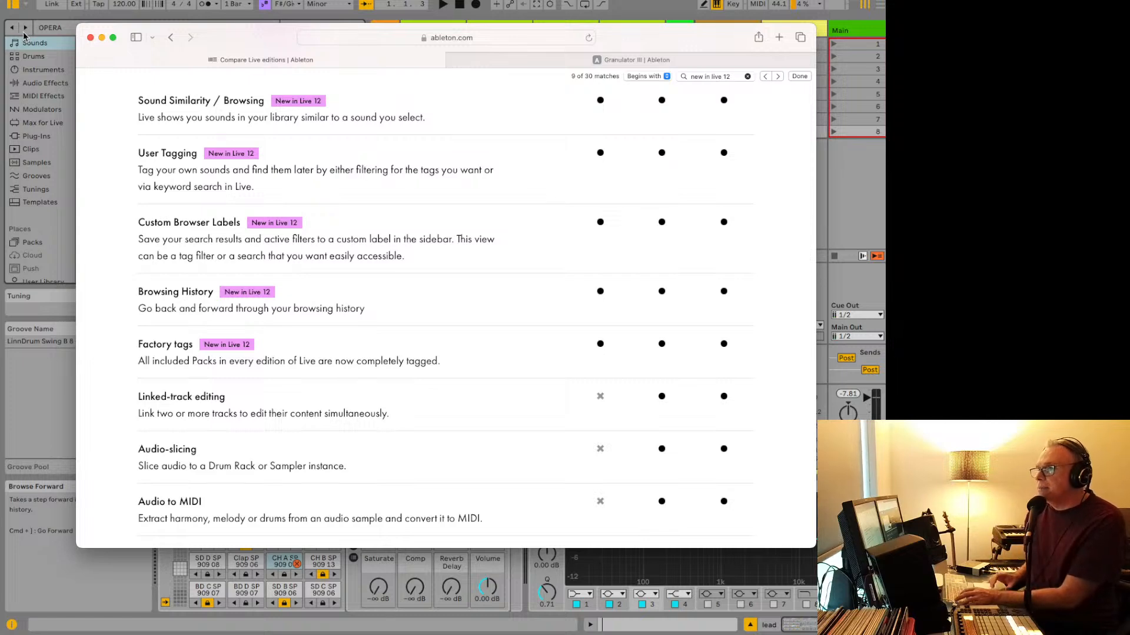
pyautogui.scroll(-10, 212, 300)
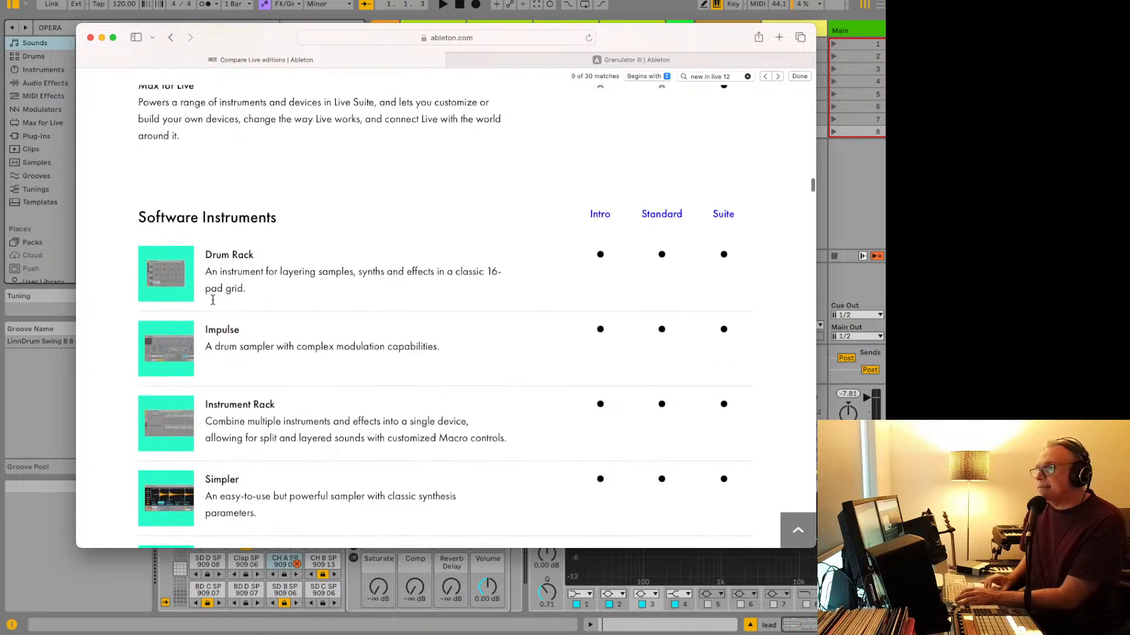
pyautogui.scroll(-15, 212, 304)
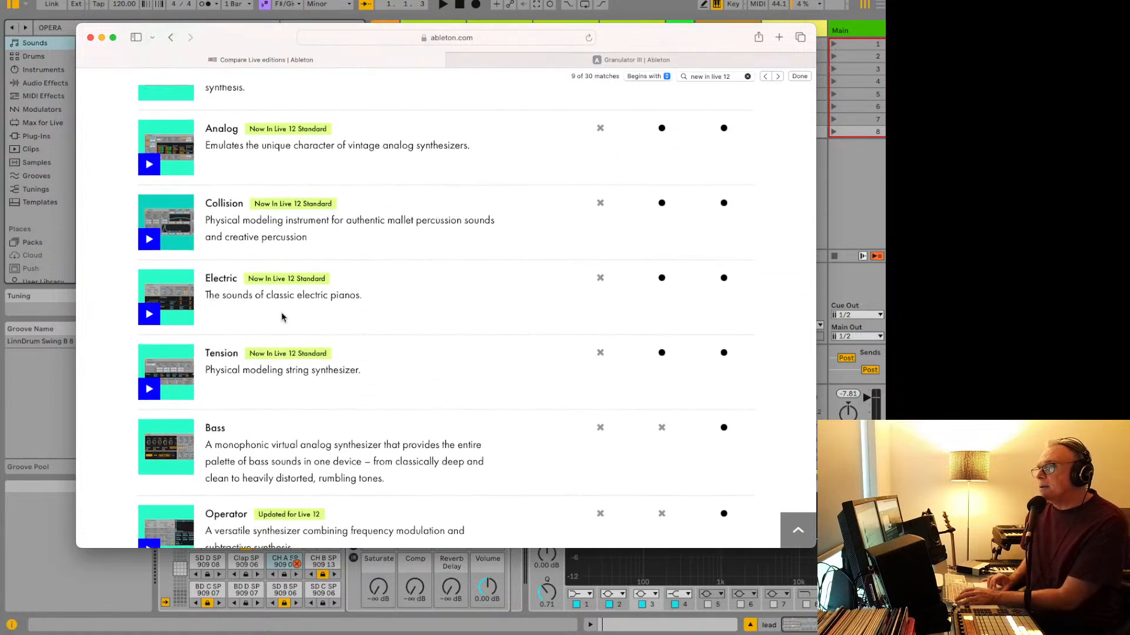
pyautogui.scroll(-1, 282, 318)
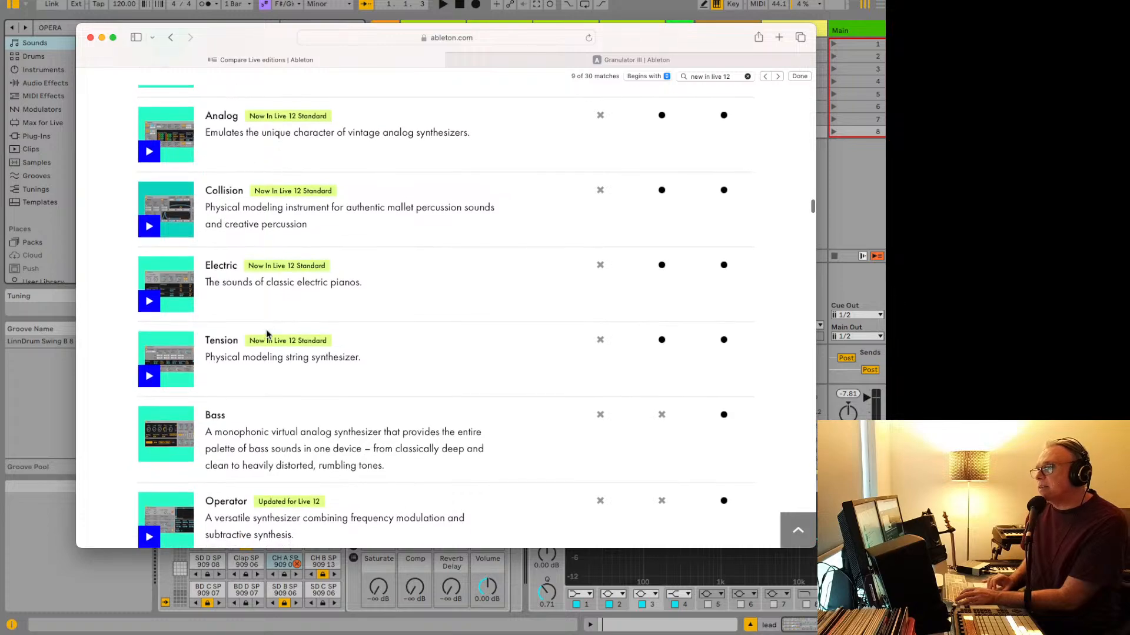
pyautogui.scroll(-10, 266, 335)
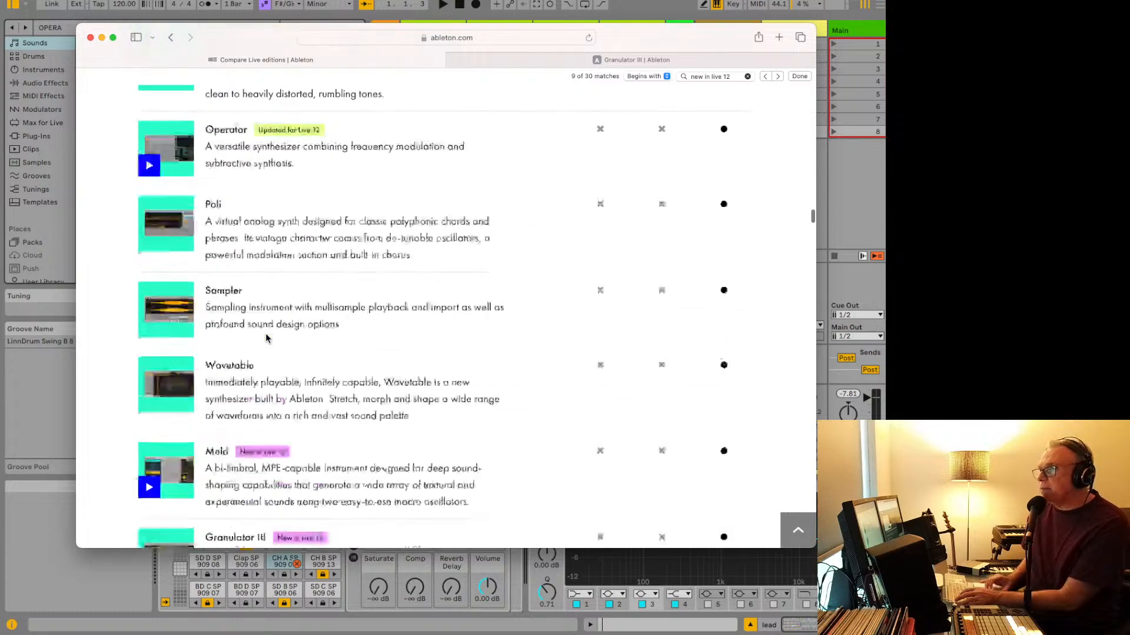
# Step: Review the Beat Tools, Build and Drop, and Drive and Glow packs and their edition availability
pyautogui.scroll(-15, 266, 338)
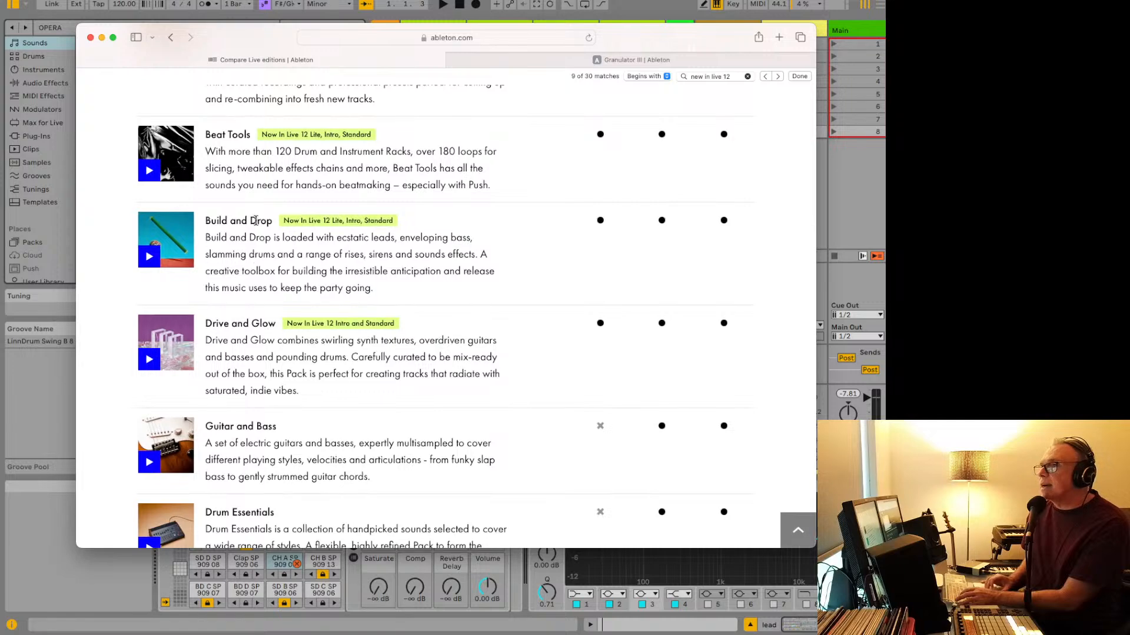
pyautogui.scroll(-2, 261, 323)
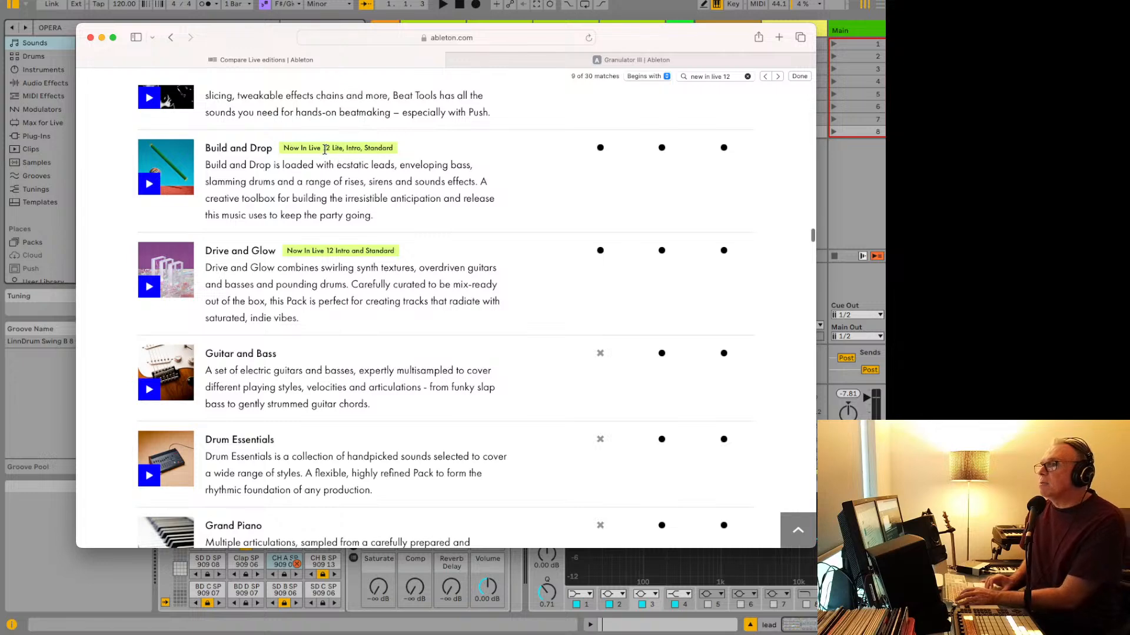
pyautogui.scroll(1, 315, 184)
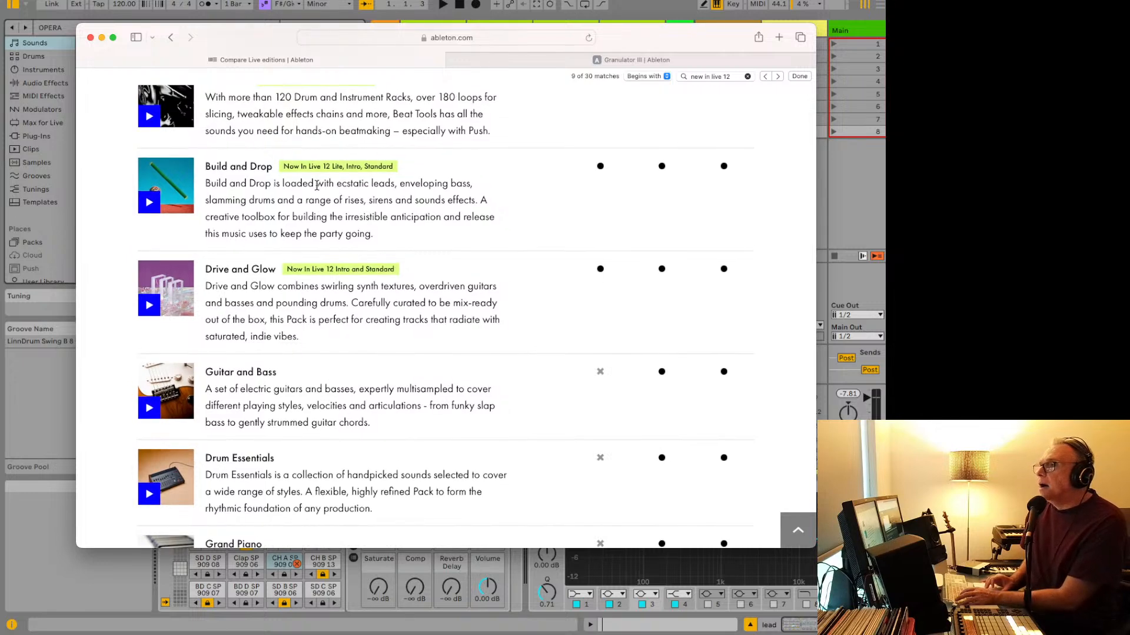
pyautogui.scroll(1, 403, 218)
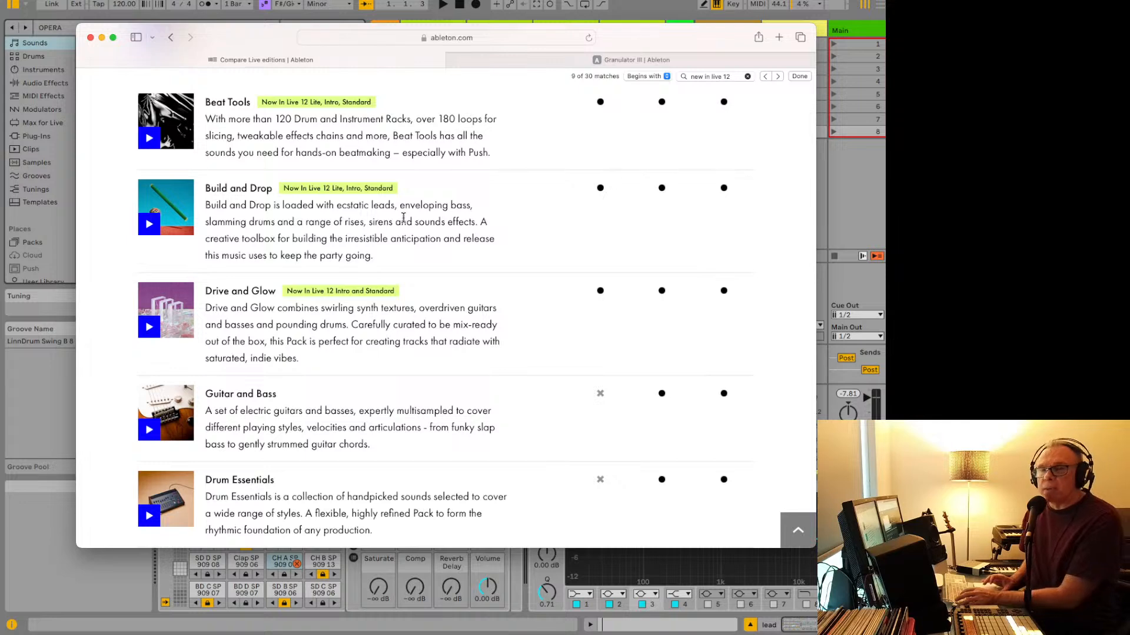
pyautogui.scroll(1, 389, 213)
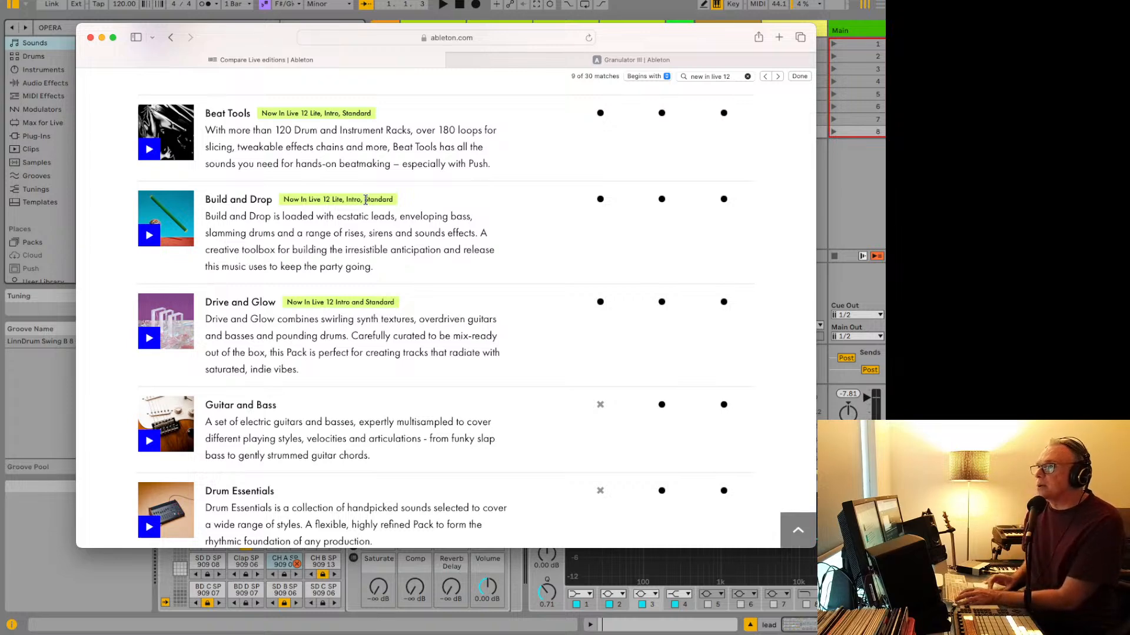
pyautogui.scroll(-4, 365, 200)
pyautogui.scroll(2, 365, 200)
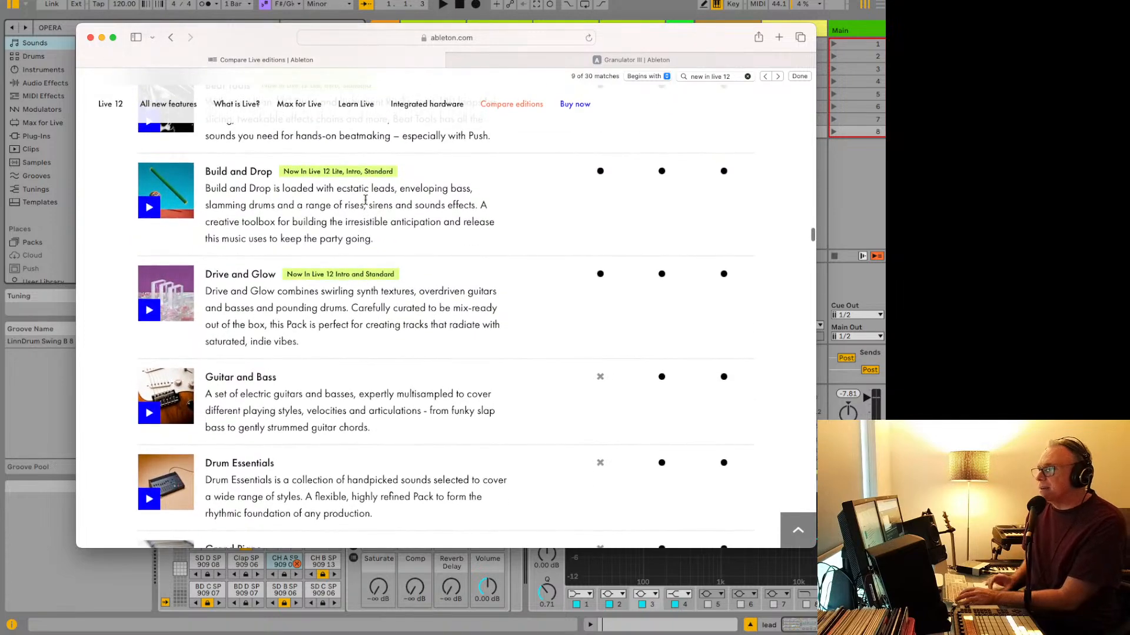
# Step: Examine the packs now in Live 12 Standard, including Electric Keyboards, Orchestral Strings and the Session Drums packs
pyautogui.scroll(-5, 366, 200)
pyautogui.scroll(-5, 364, 203)
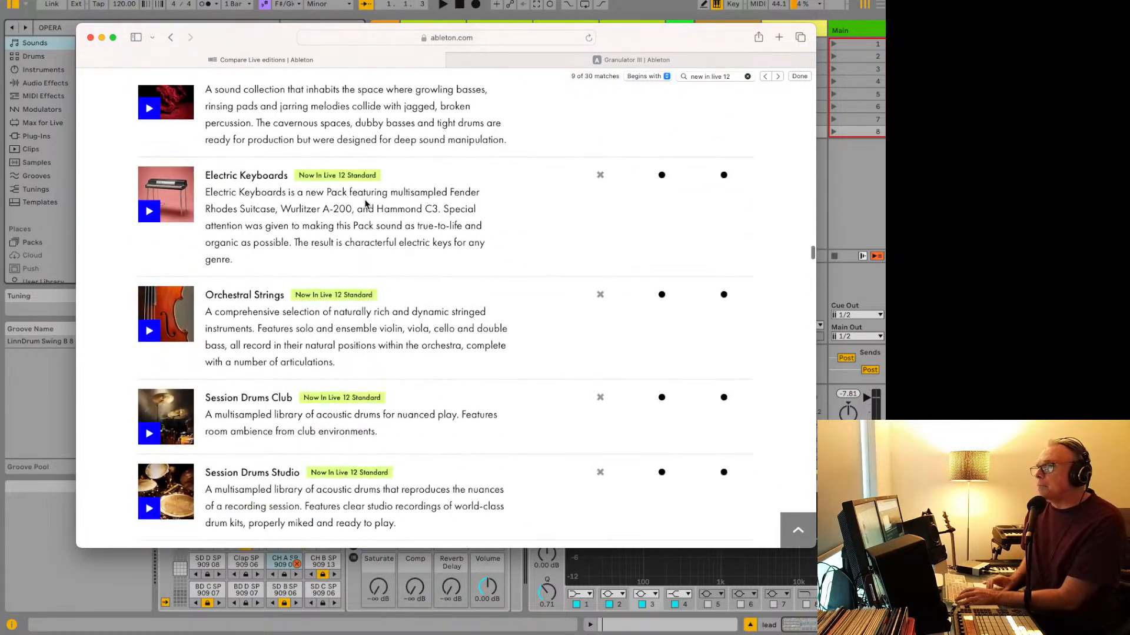
pyautogui.scroll(-1, 353, 236)
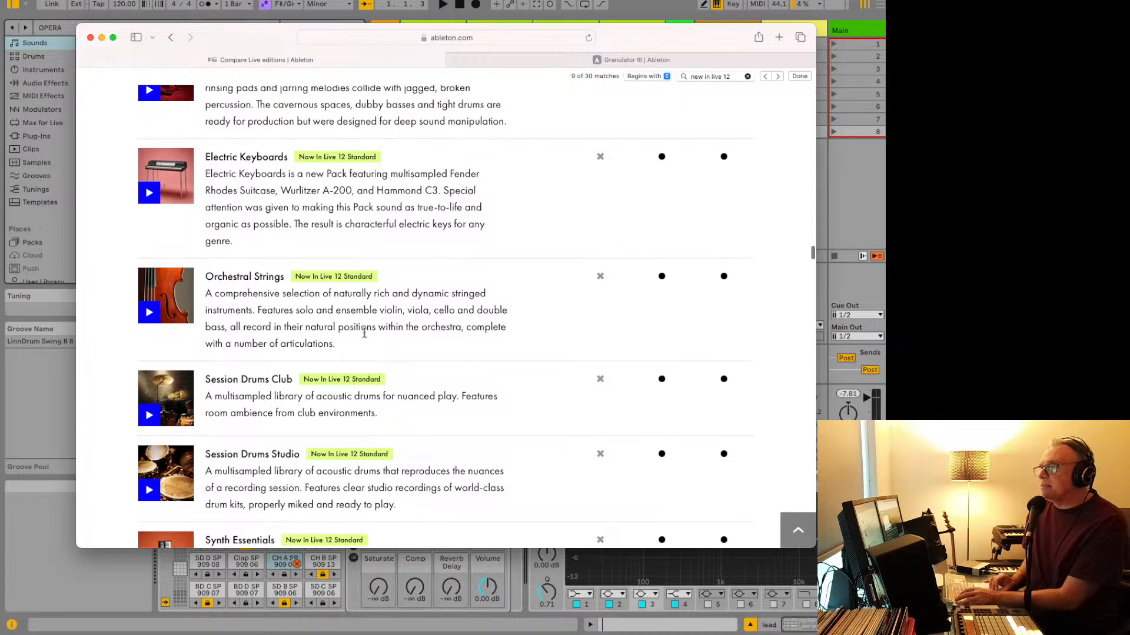
pyautogui.scroll(-1, 358, 372)
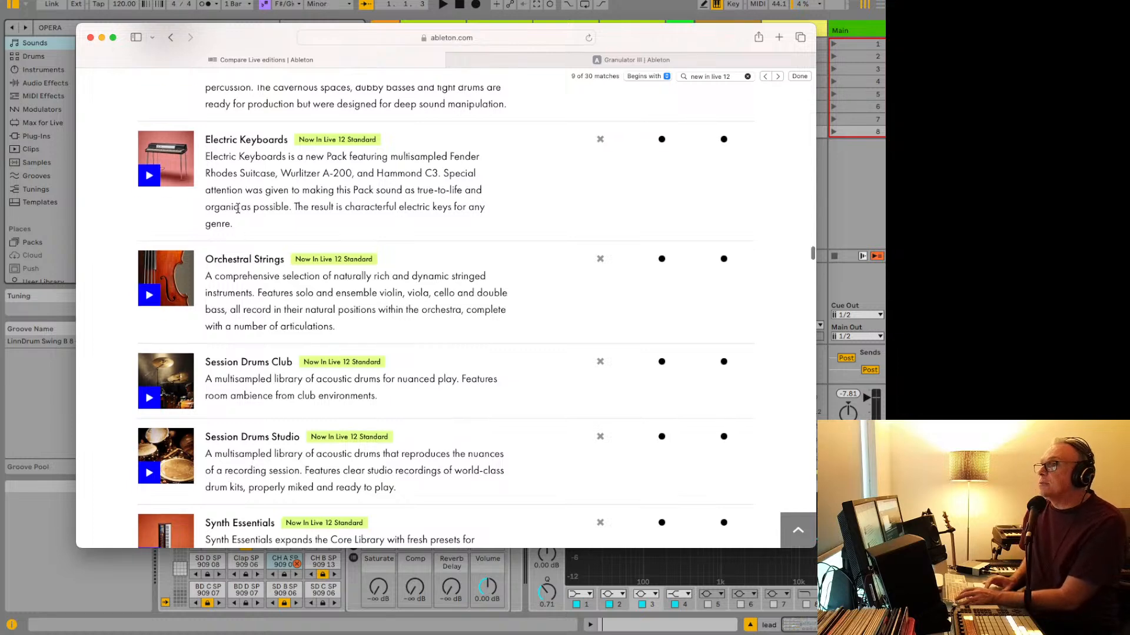
pyautogui.scroll(1, 238, 208)
pyautogui.scroll(-6, 293, 202)
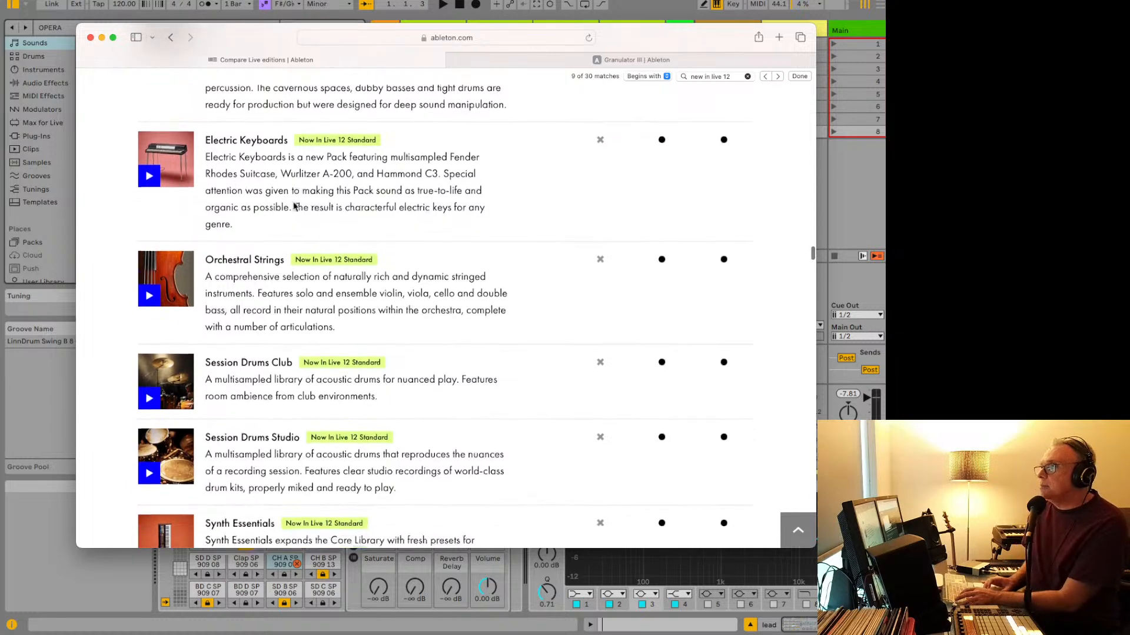
# Step: Review the packs new in Live 12: Golden Era Drums, Trap Drums, Lost and Found, and Performance Pack
pyautogui.scroll(-20, 294, 202)
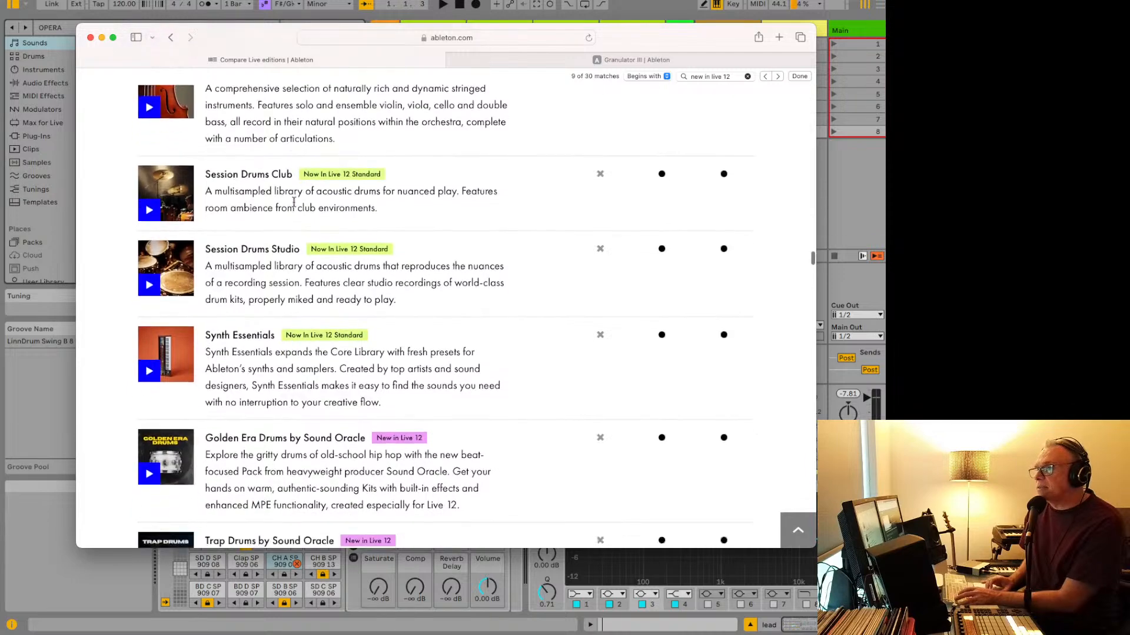
pyautogui.scroll(8, 294, 202)
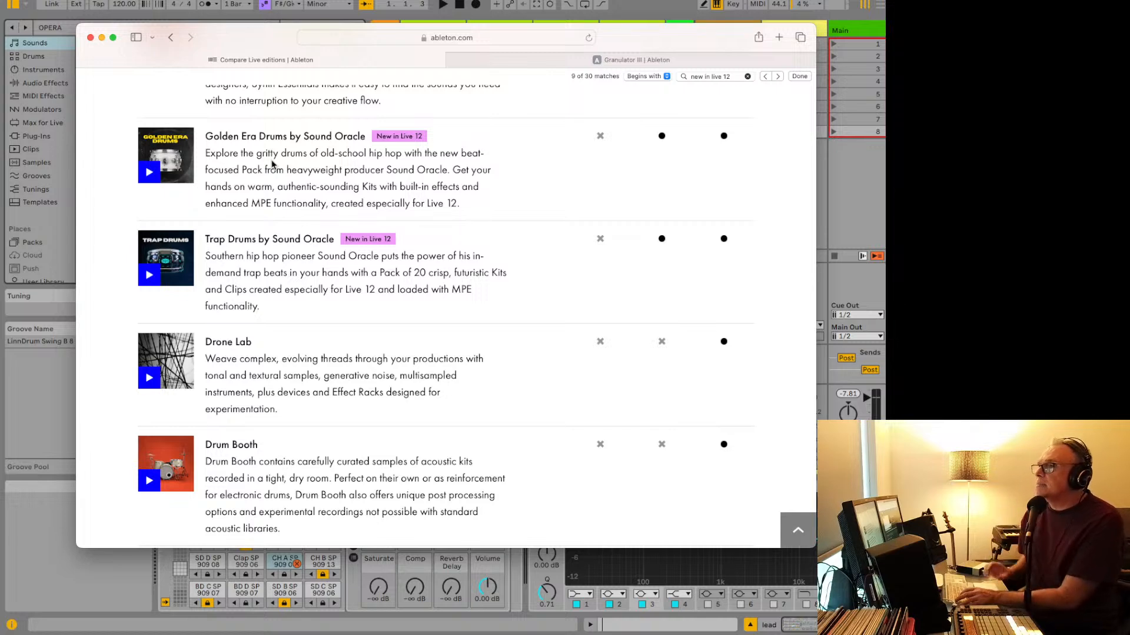
pyautogui.scroll(-1, 272, 164)
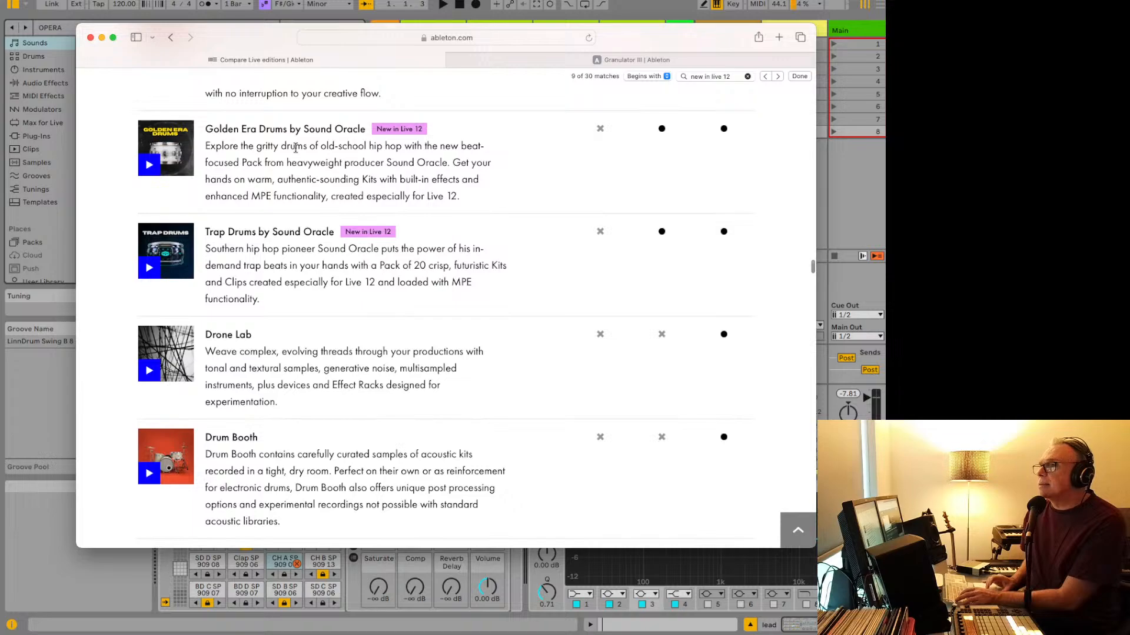
pyautogui.scroll(-15, 296, 148)
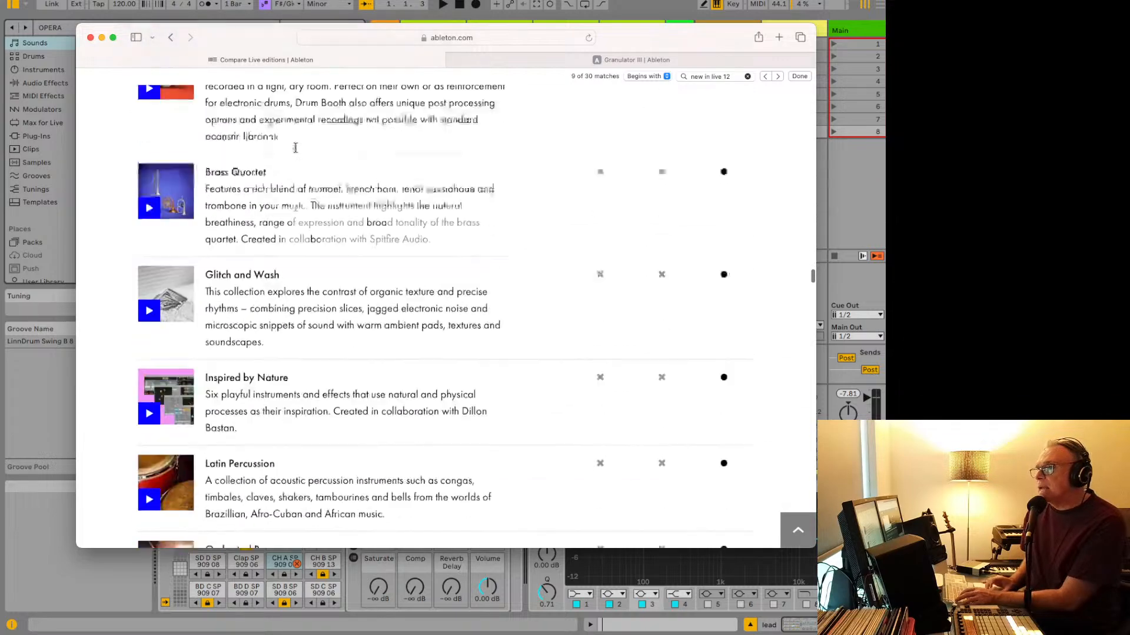
pyautogui.scroll(-20, 296, 148)
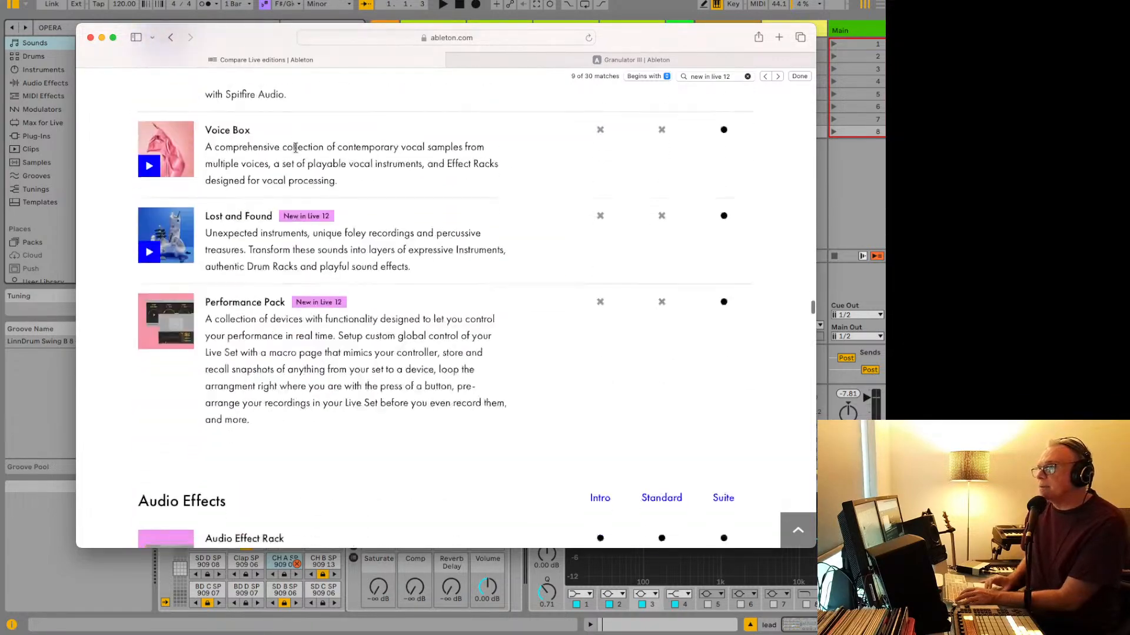
pyautogui.scroll(-2, 296, 148)
pyautogui.scroll(-2, 259, 259)
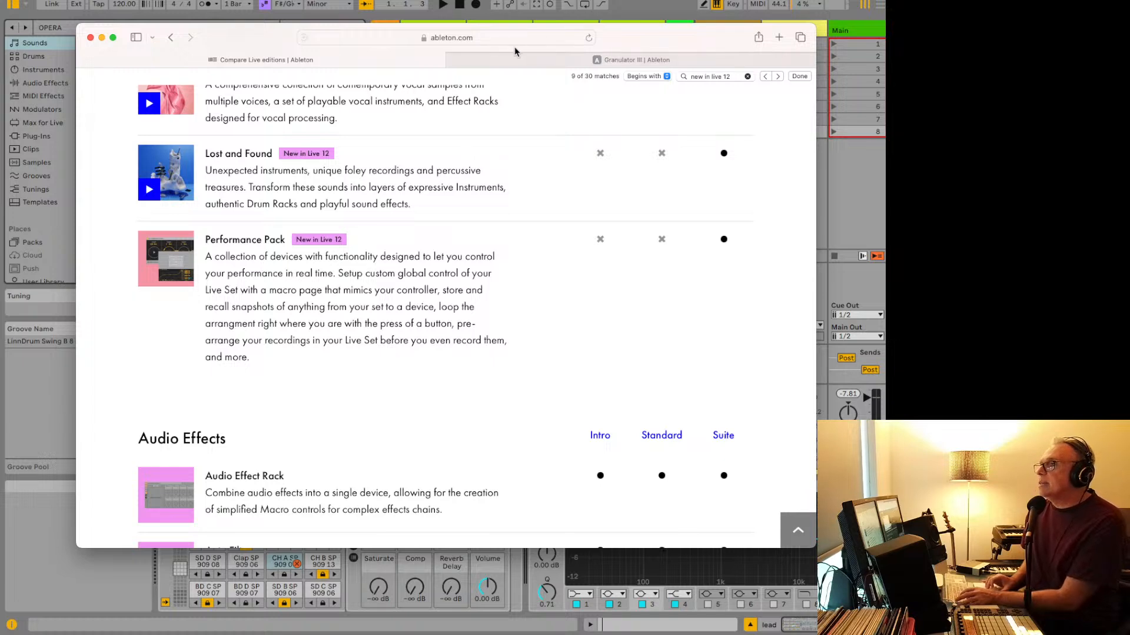
# Step: Go to the Granulator III page and load Ableton's full packs page in its place, showing the All Packs list
pyautogui.click(530, 58)
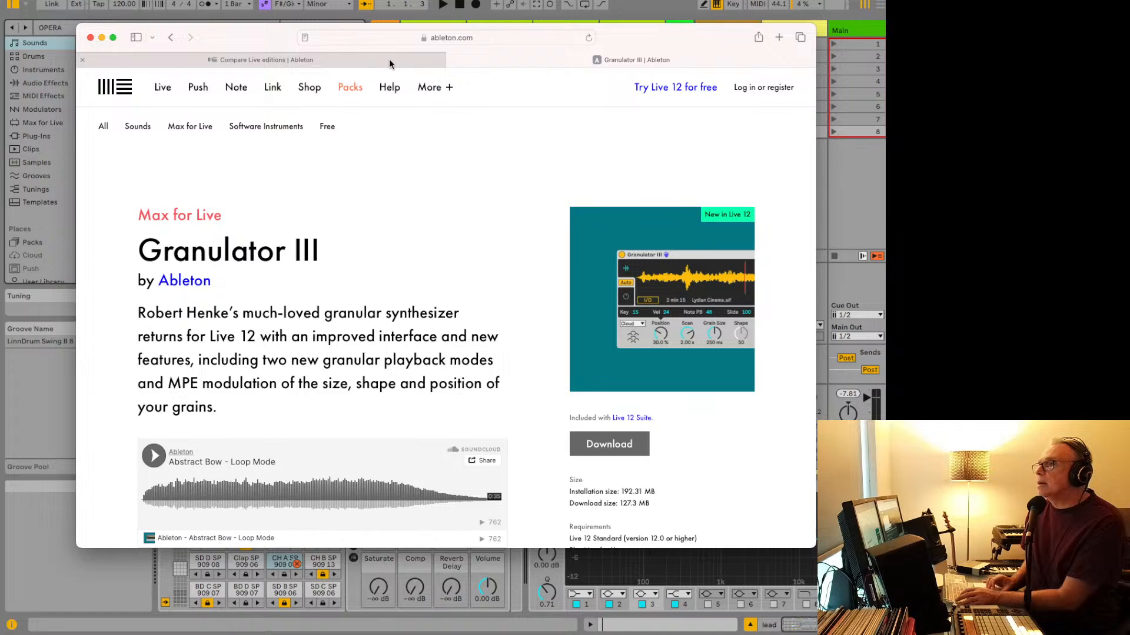
pyautogui.click(443, 37)
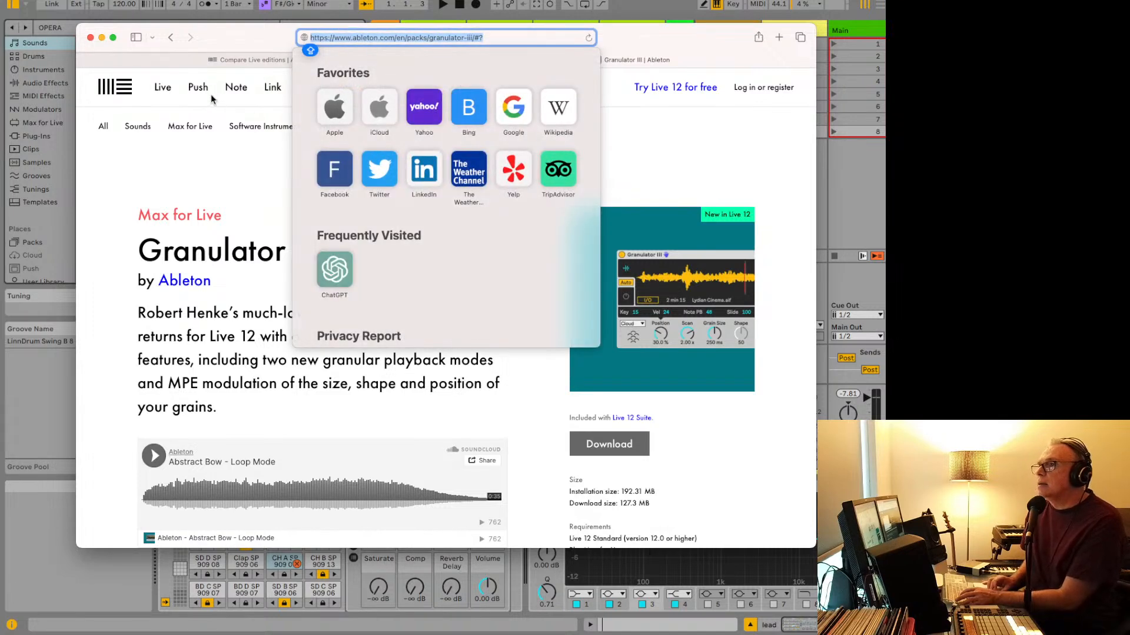
pyautogui.press('Return')
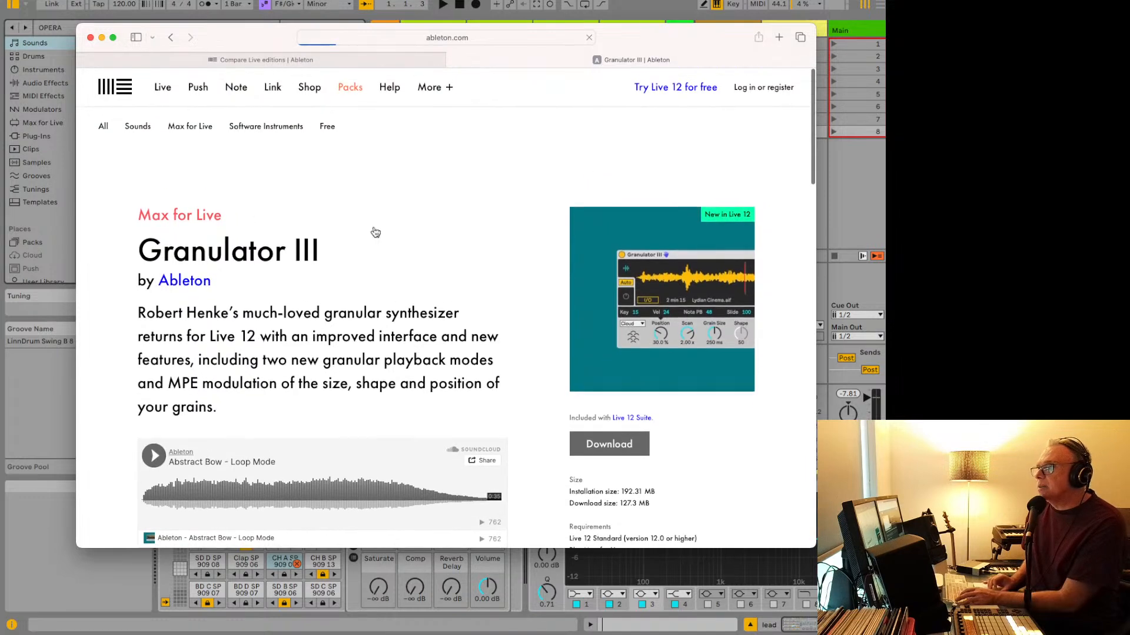
pyautogui.scroll(-10, 373, 230)
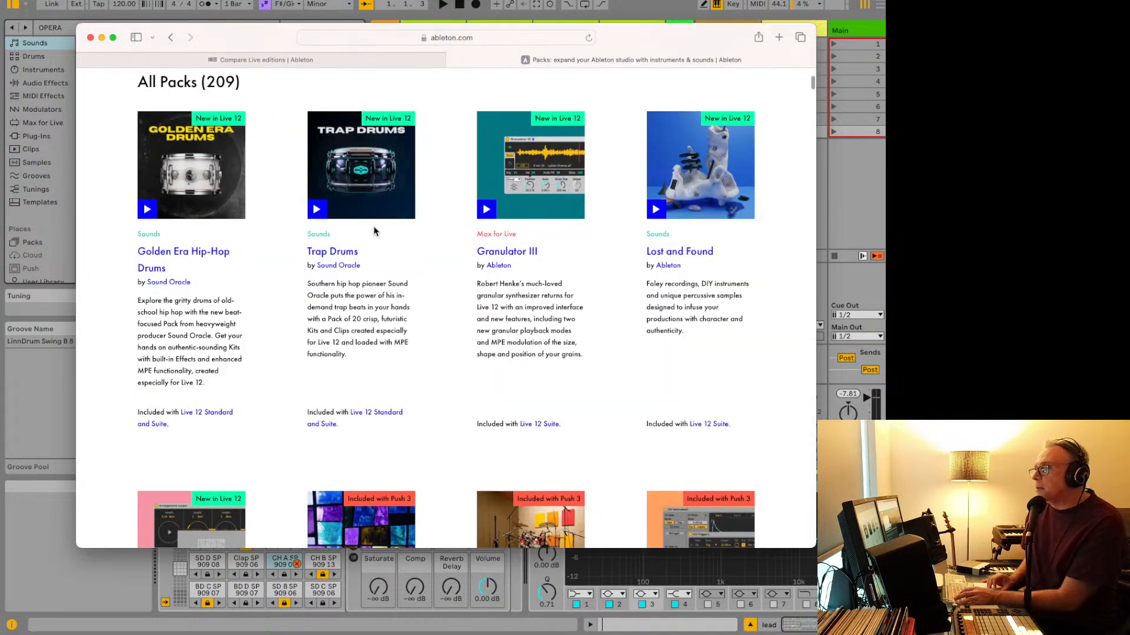
# Step: Search the packs page for "PERFO" and jump to the match in the Performance Pack entry
pyautogui.press('super+f')
pyautogui.write('PERFO')
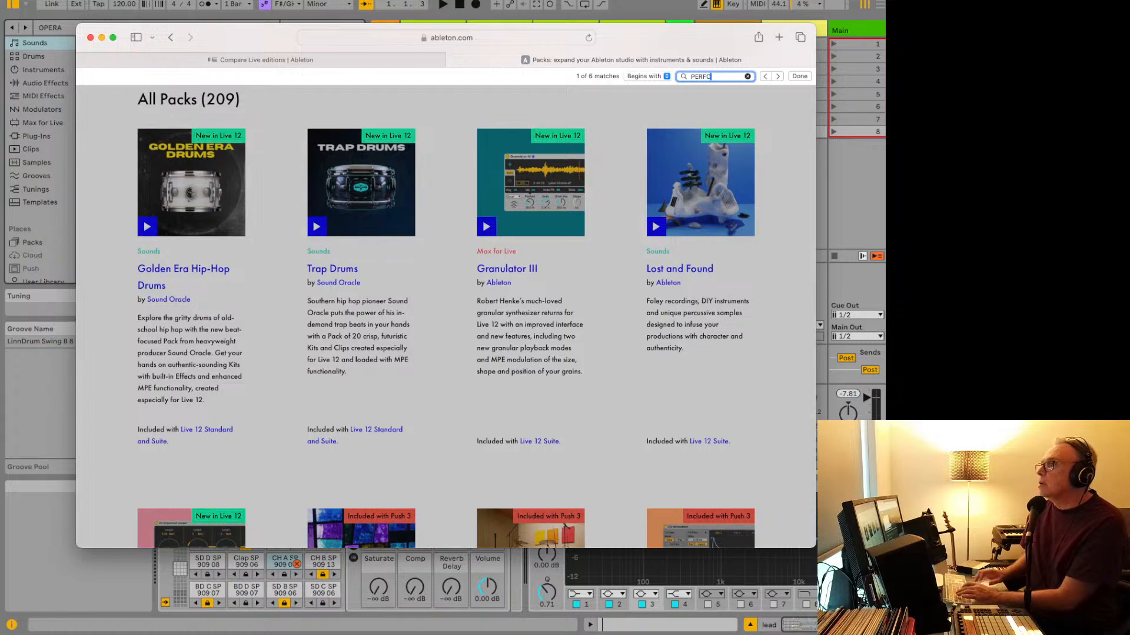
pyautogui.scroll(-15, 509, 263)
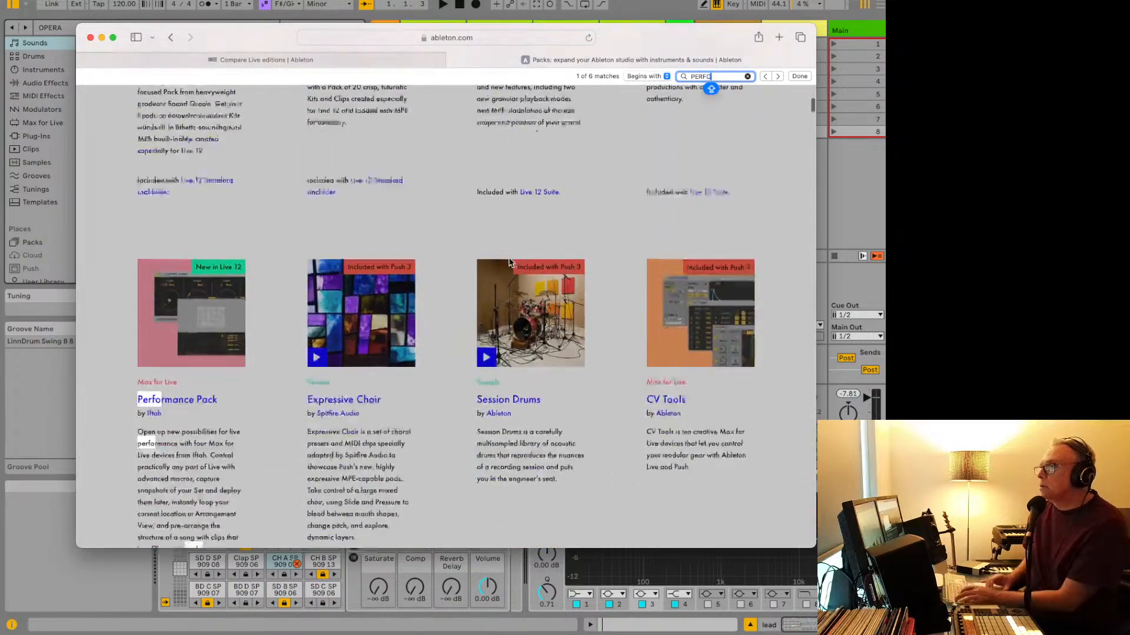
pyautogui.scroll(-15, 509, 262)
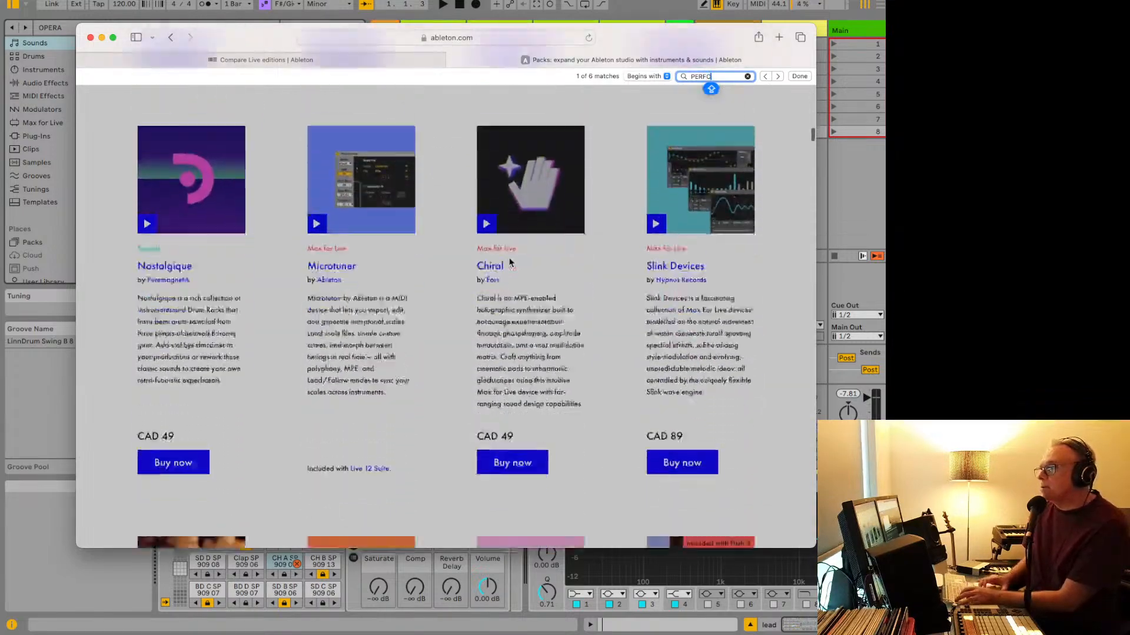
pyautogui.scroll(-15, 509, 263)
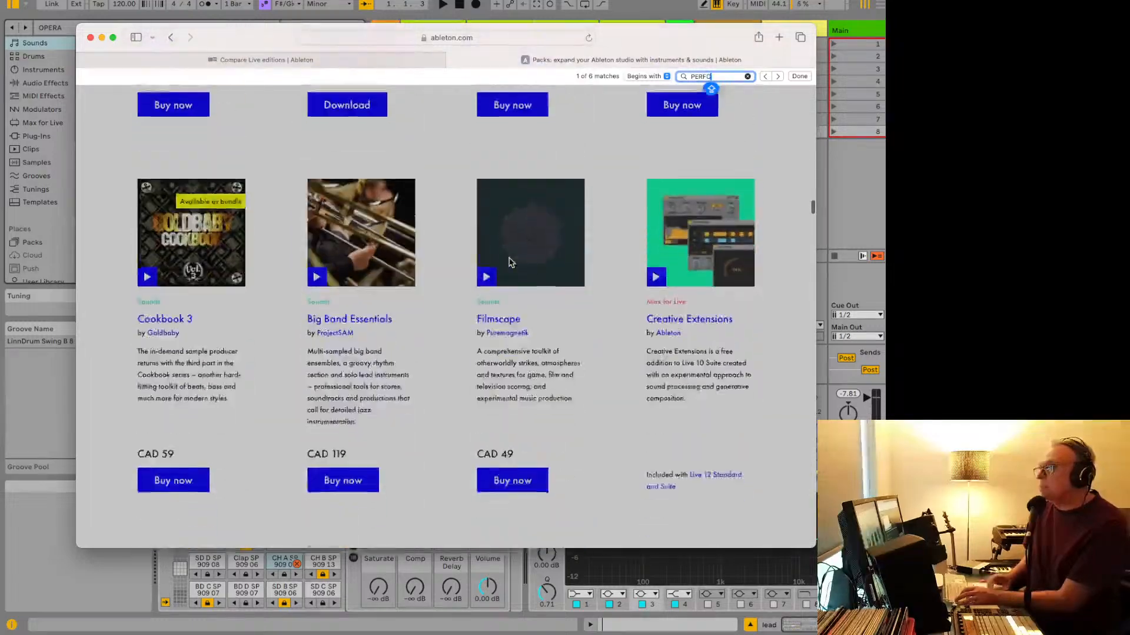
pyautogui.scroll(-2, 510, 262)
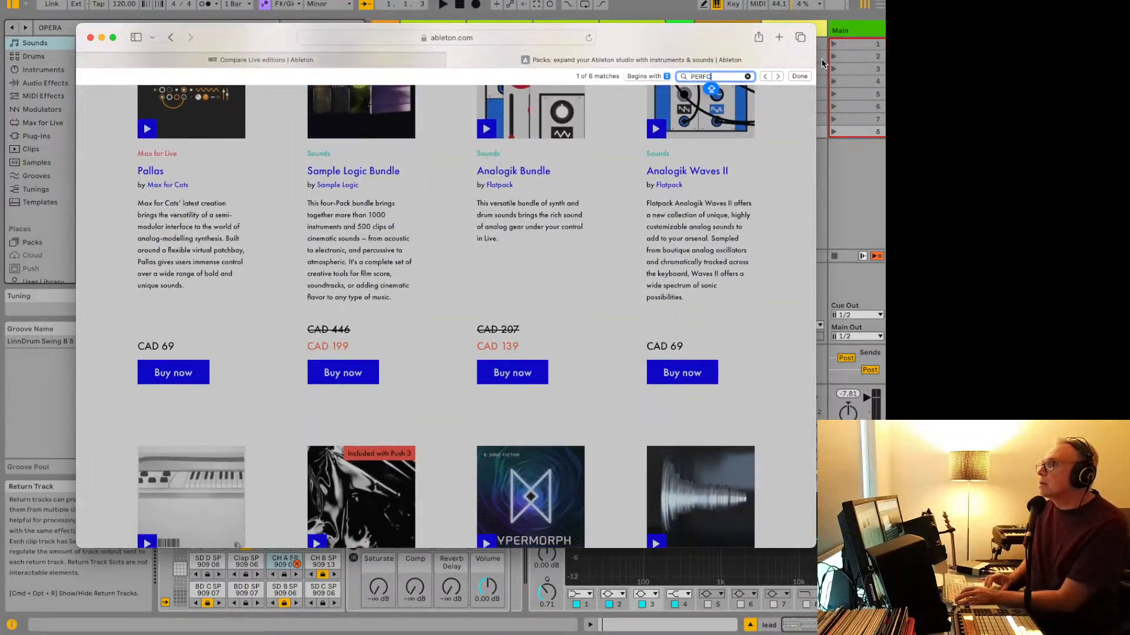
pyautogui.click(778, 76)
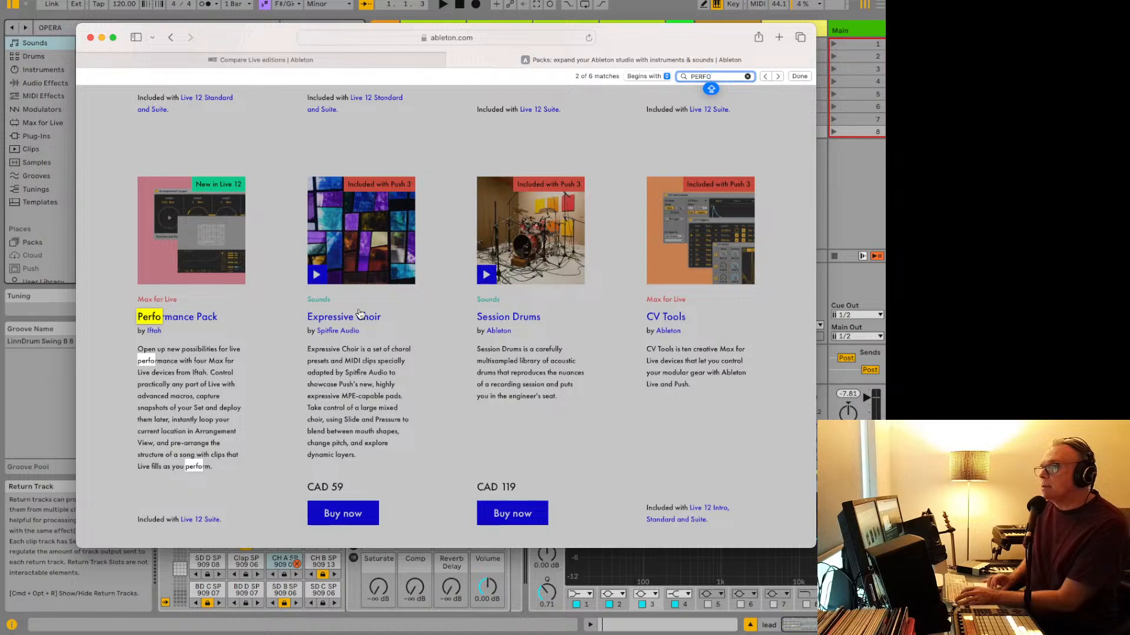
# Step: Open the Performance Pack page and read the descriptions of its Performer, Variations, Arrangement Looper and Prearranger devices
pyautogui.click(173, 320)
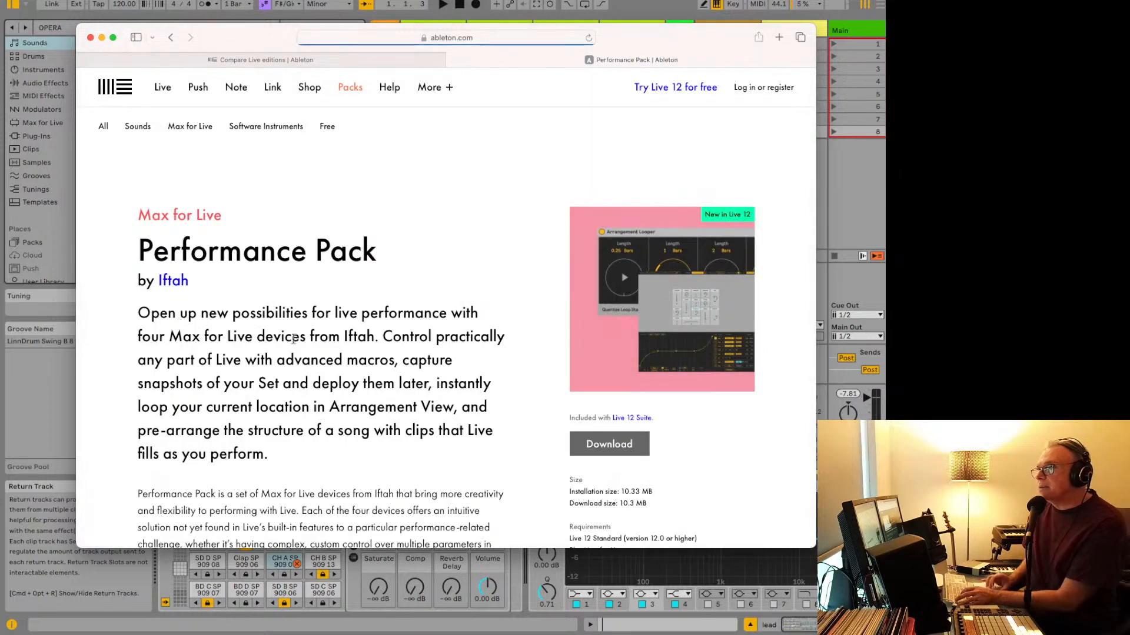
pyautogui.scroll(-3, 333, 363)
pyautogui.scroll(-10, 334, 364)
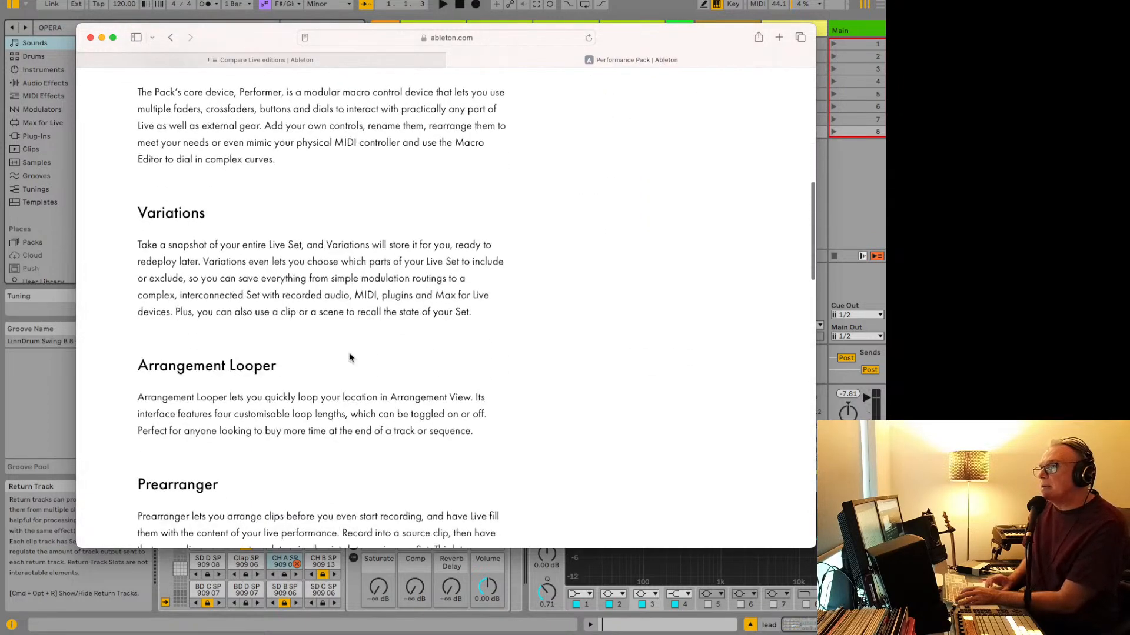
# Step: Read the rest of the Performance Pack page down to the video manual, and return to its heading
pyautogui.scroll(-5, 349, 357)
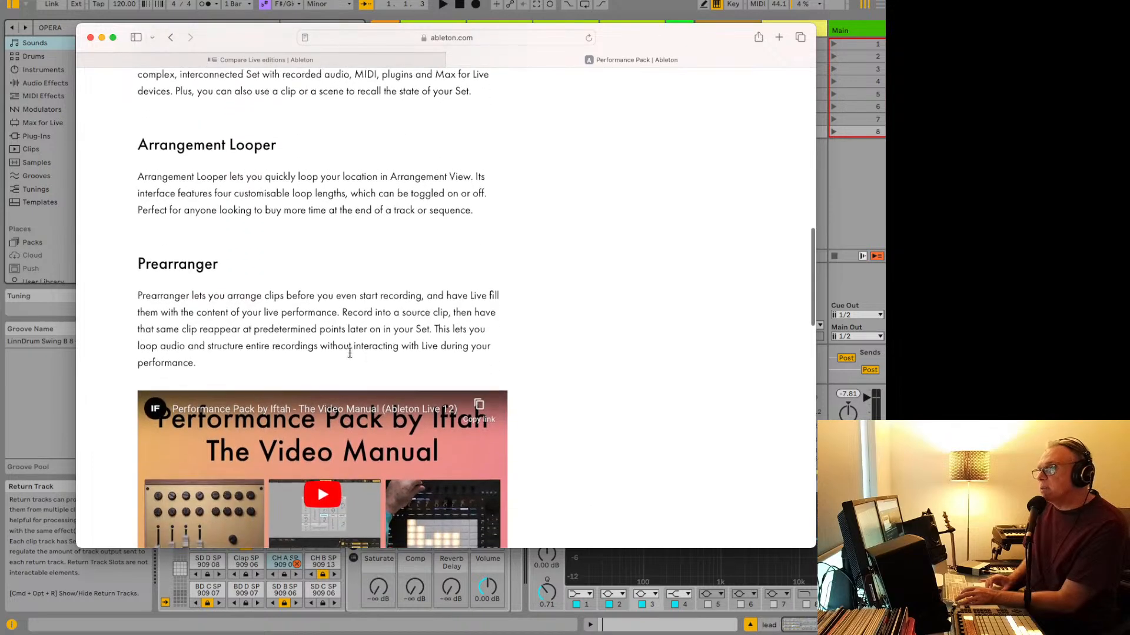
pyautogui.scroll(-3, 349, 358)
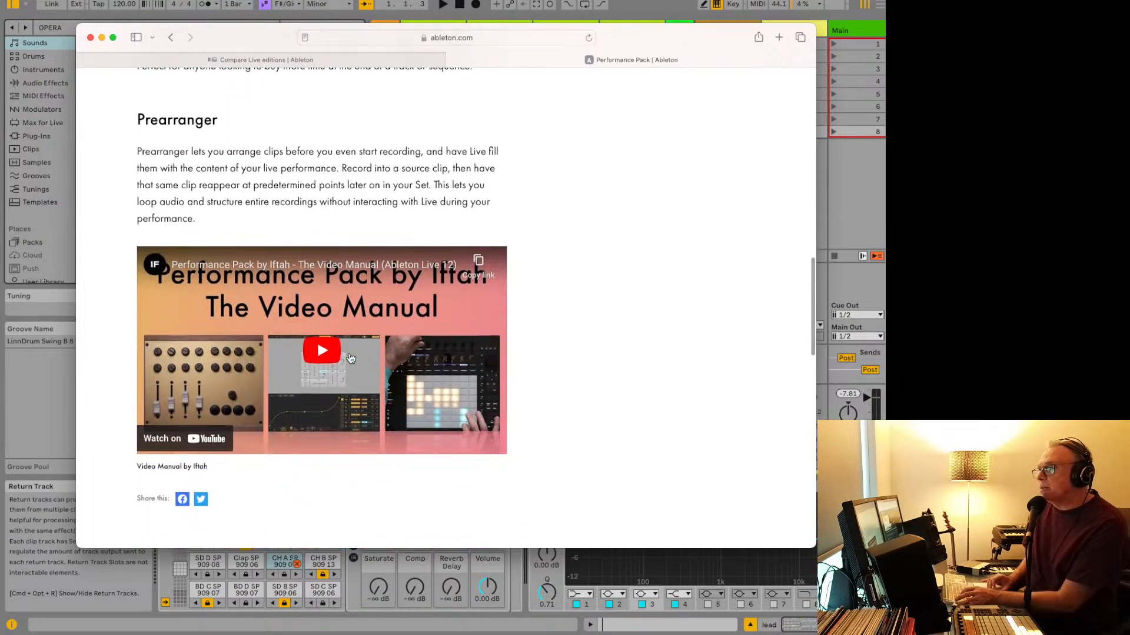
pyautogui.scroll(1, 317, 335)
pyautogui.scroll(15, 316, 322)
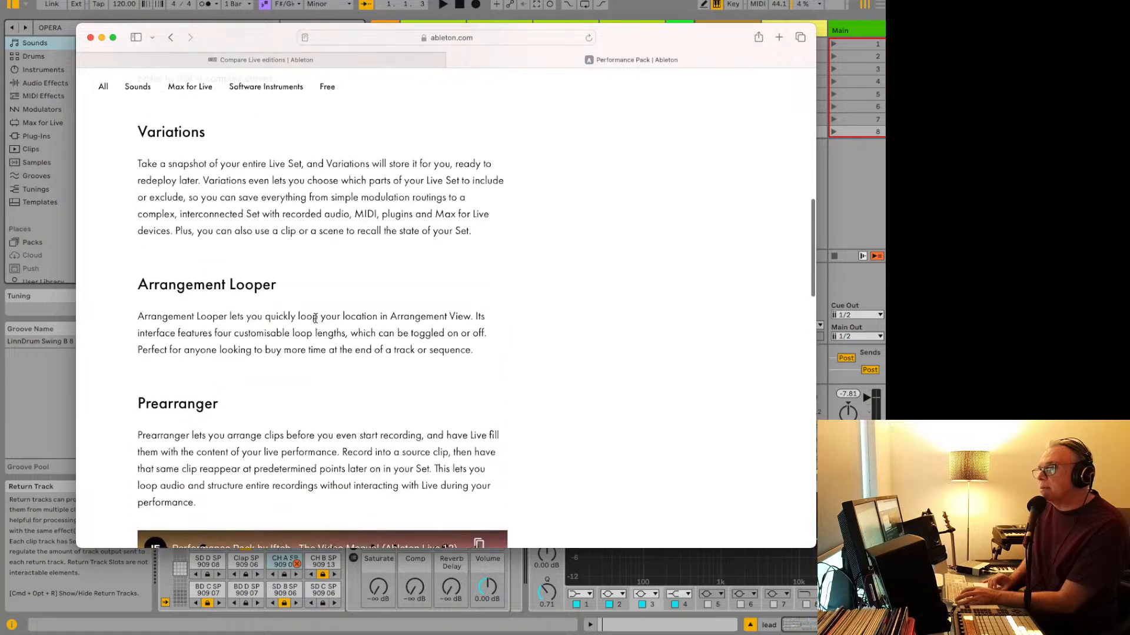
pyautogui.scroll(10, 316, 318)
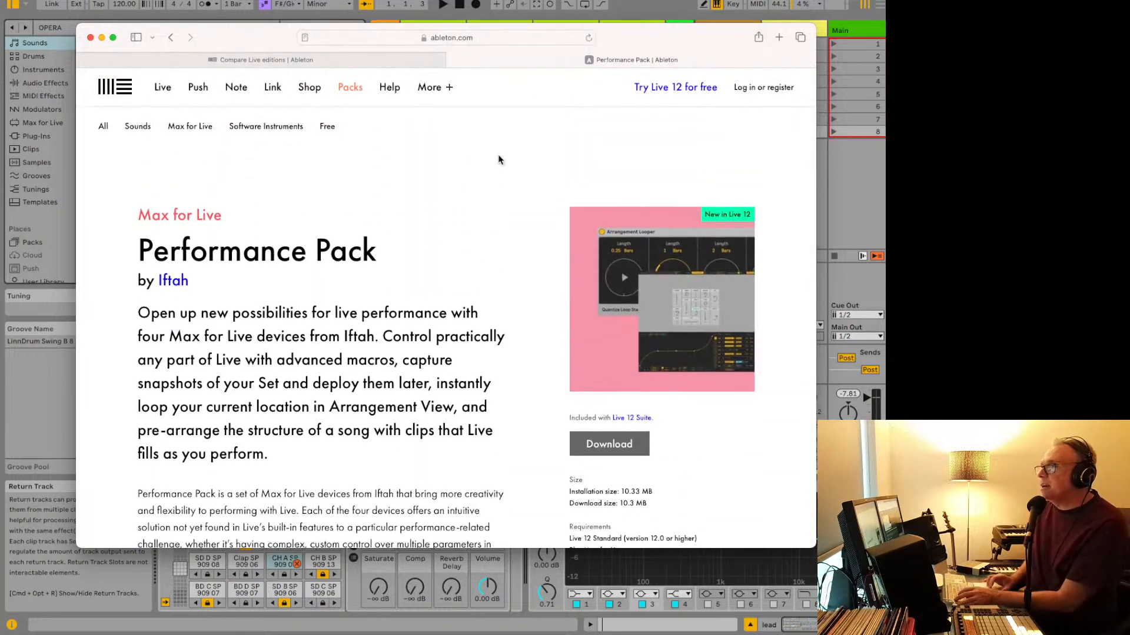
# Step: Return to the Compare Live editions page and review the Audio Effects list through the Spectral devices, Surround Panner and Roar
pyautogui.press('super+Tab')
pyautogui.press('super+Tab')
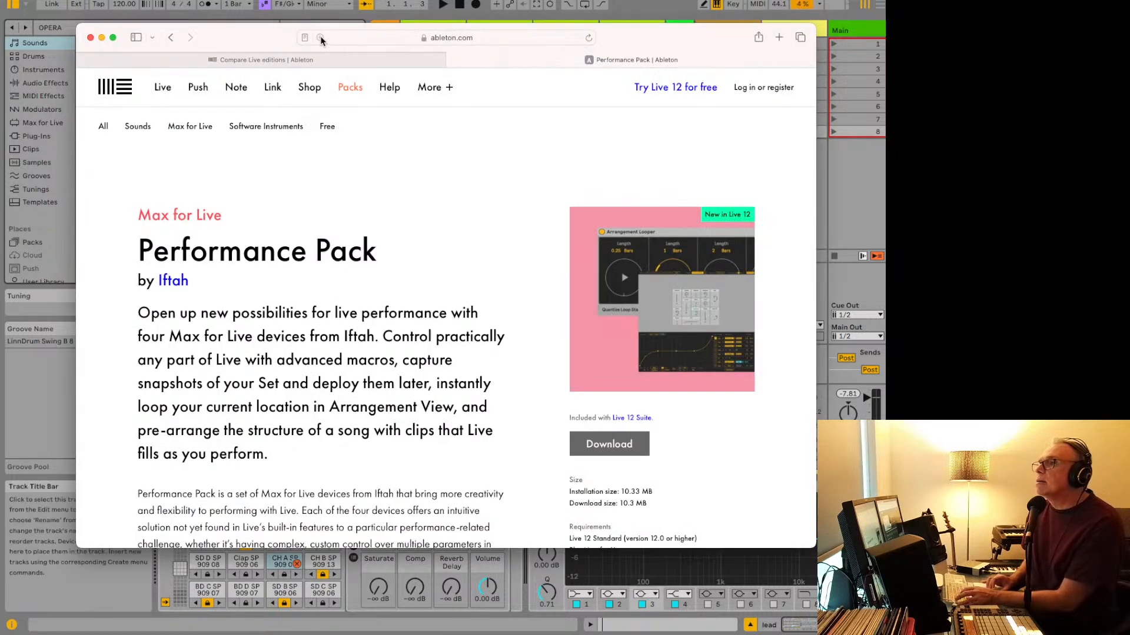
pyautogui.click(315, 54)
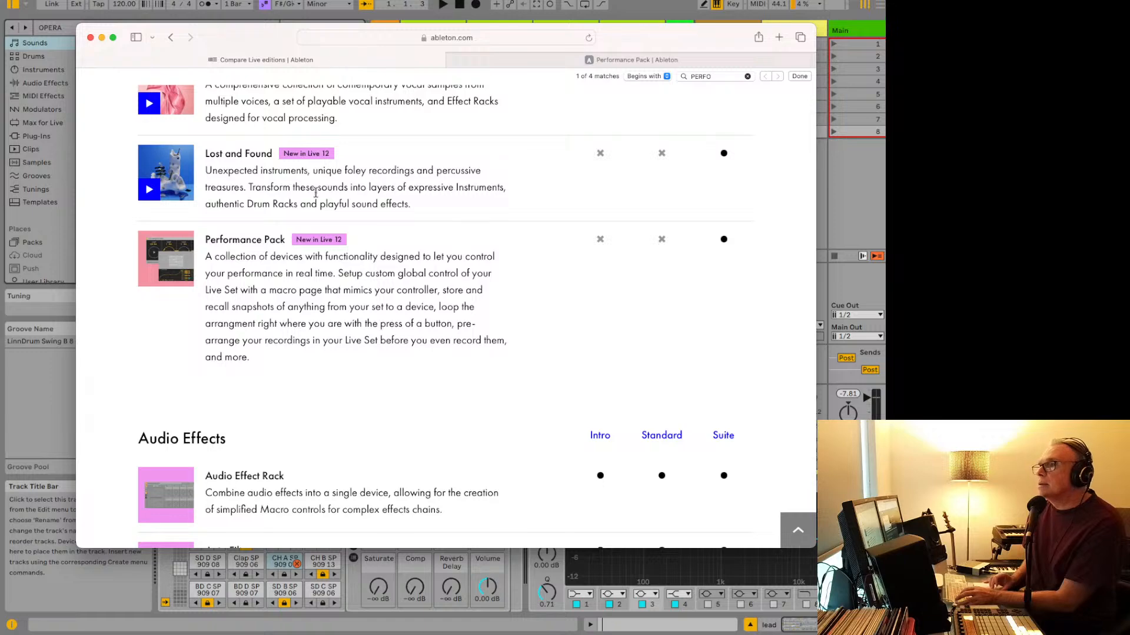
pyautogui.scroll(-5, 315, 197)
pyautogui.scroll(-20, 315, 197)
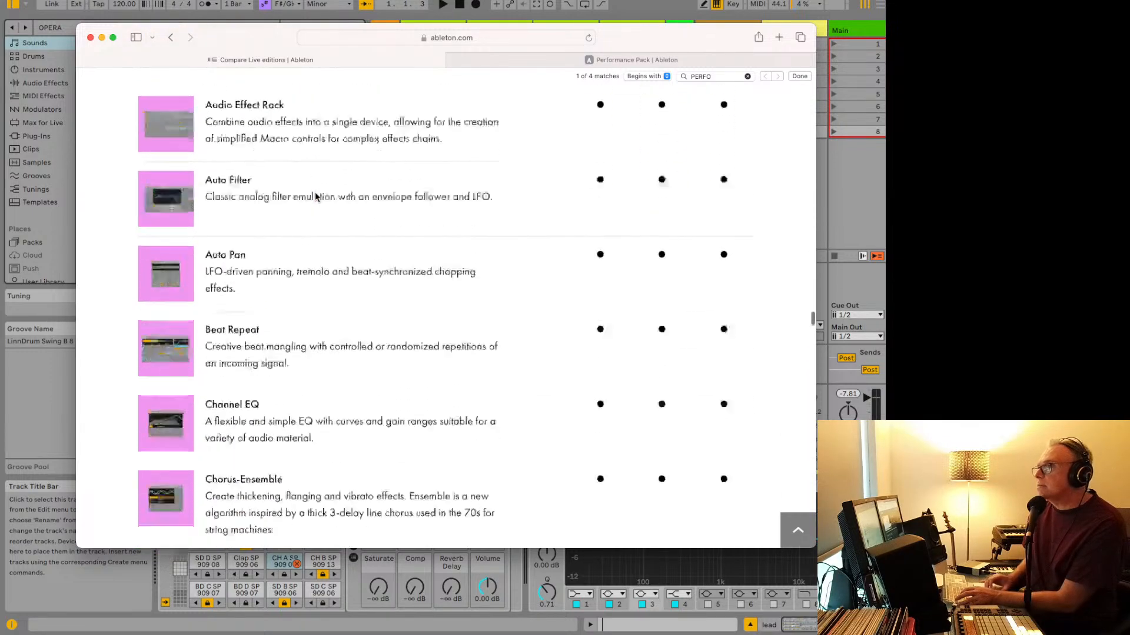
pyautogui.scroll(-20, 315, 197)
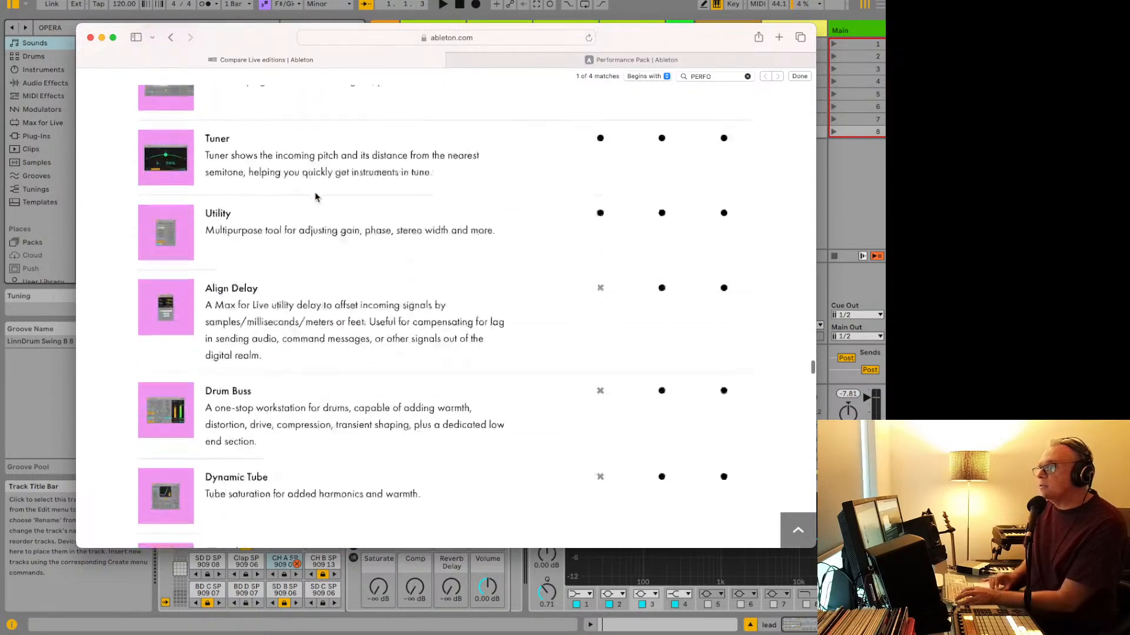
pyautogui.scroll(-10, 315, 197)
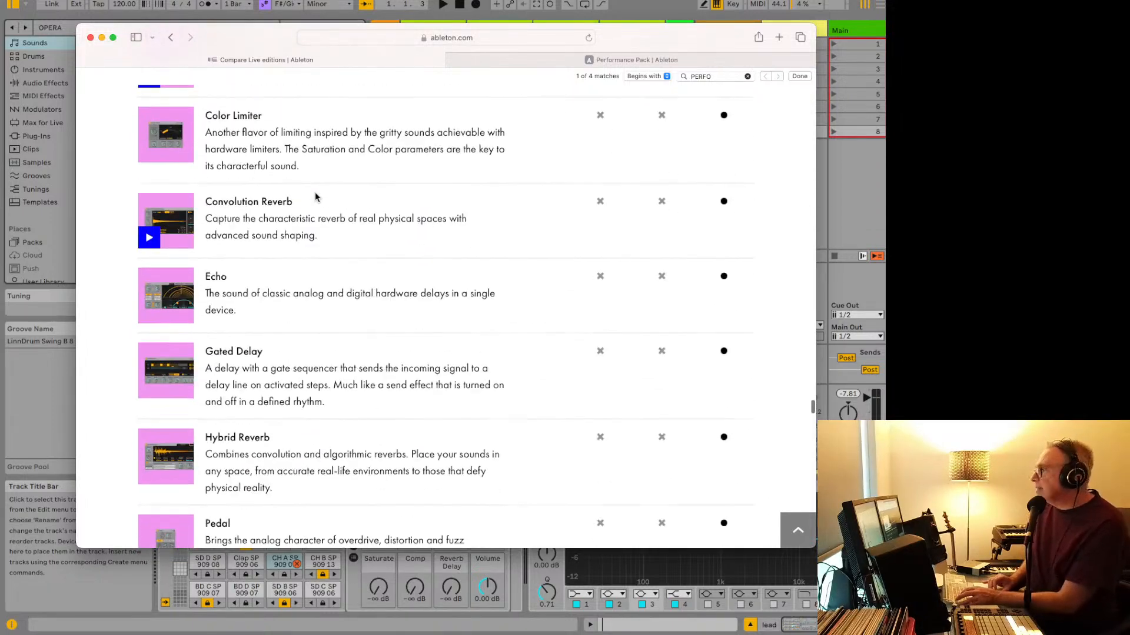
pyautogui.scroll(3, 316, 197)
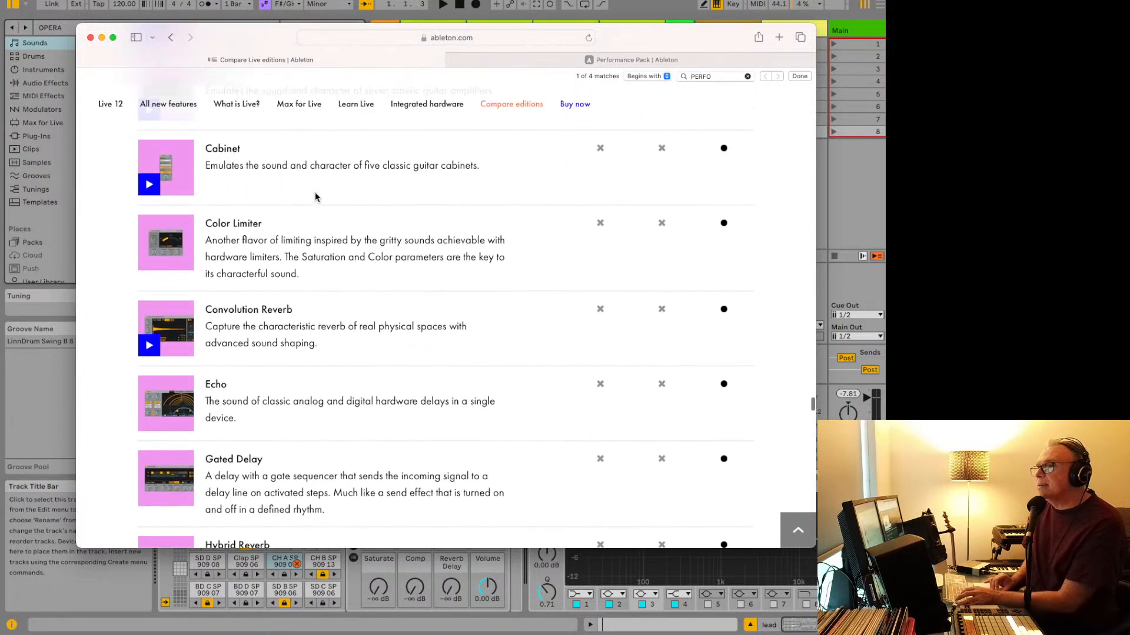
pyautogui.scroll(-15, 325, 343)
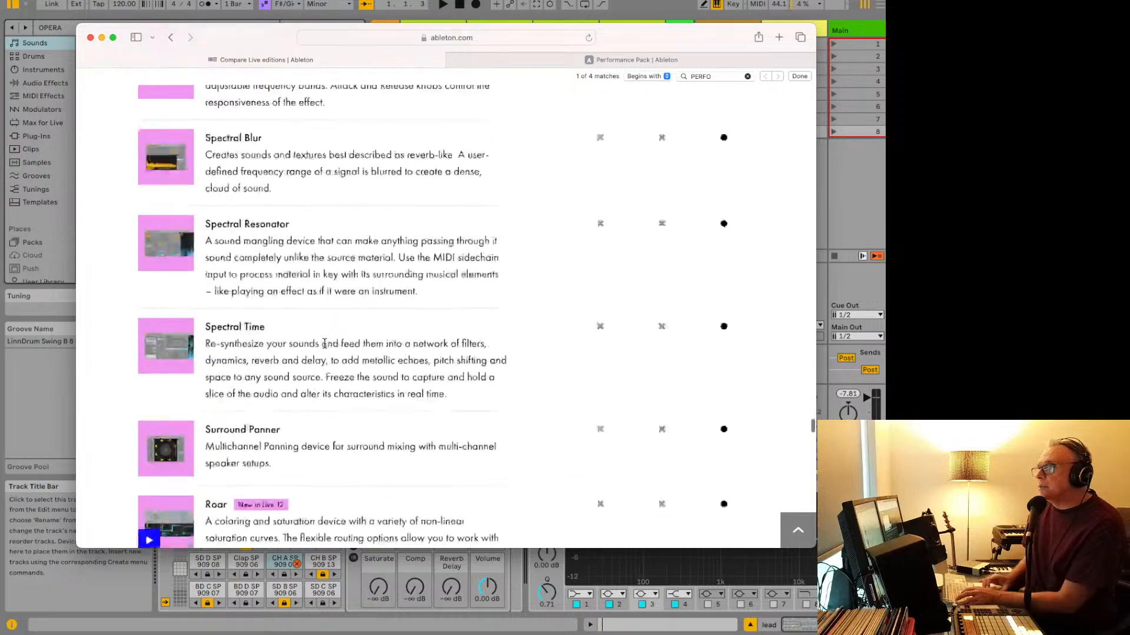
pyautogui.scroll(3, 324, 343)
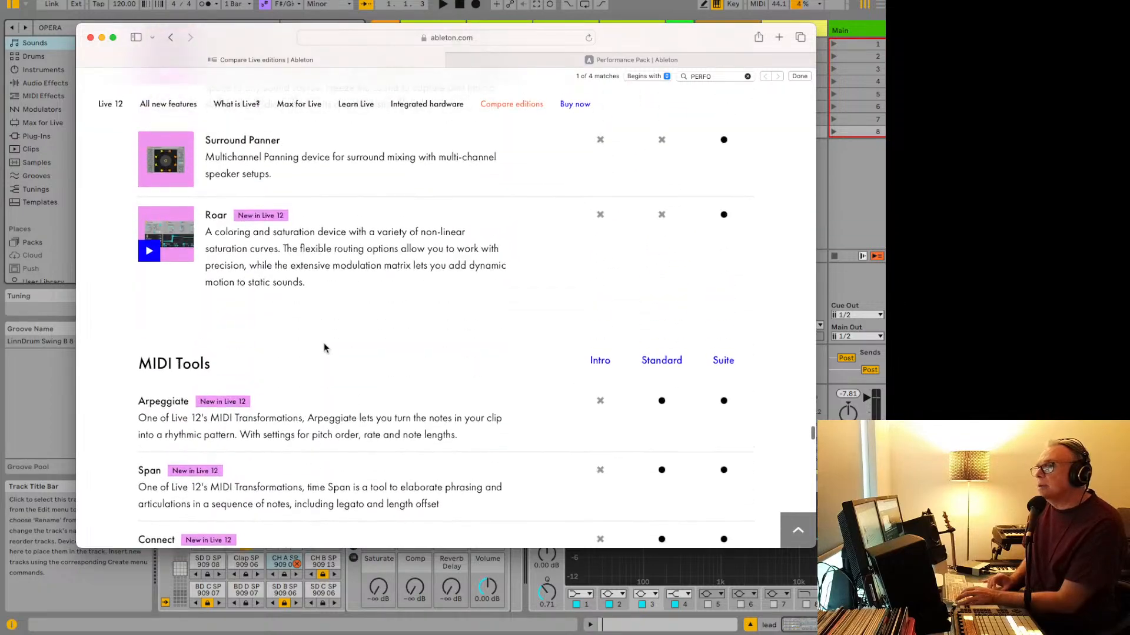
pyautogui.scroll(-2, 295, 300)
pyautogui.scroll(10, 294, 301)
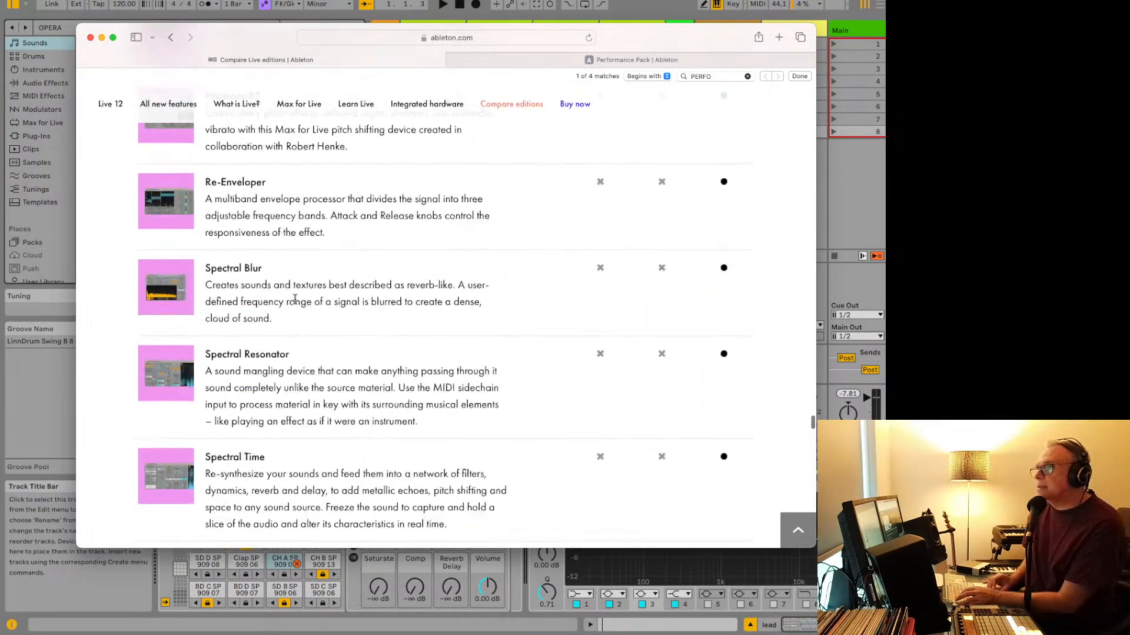
pyautogui.scroll(-9, 296, 302)
pyautogui.scroll(9, 295, 304)
pyautogui.scroll(-11, 296, 303)
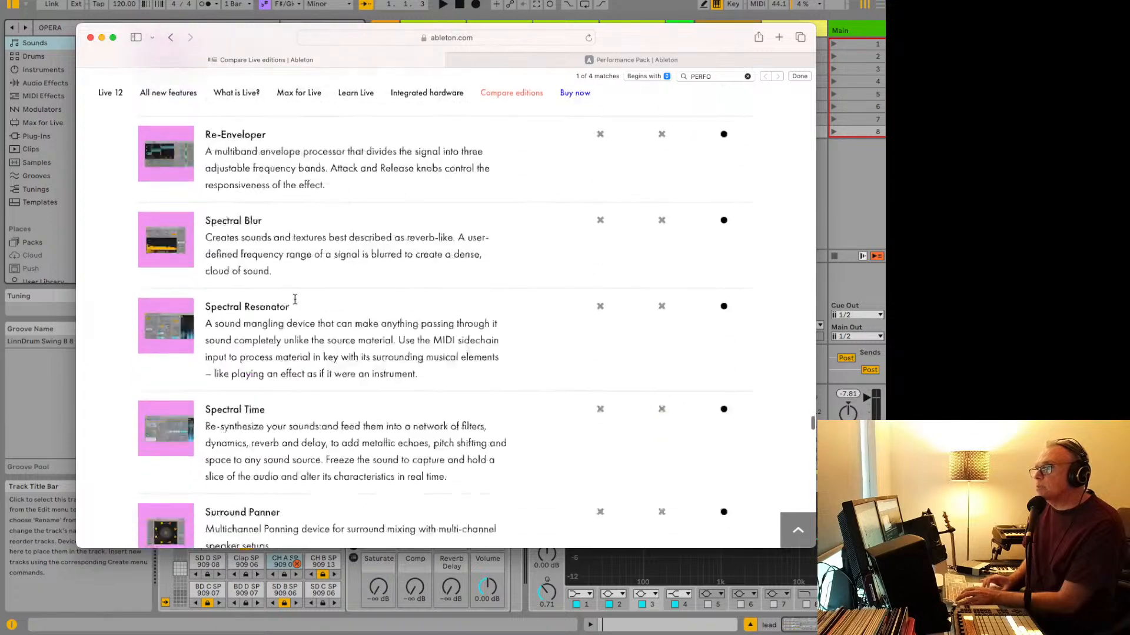
# Step: Review the new MIDI Transformations listed under MIDI Tools: Arpeggiate, Span, Connect, Ornament, Quantize, Recombine and Strum
pyautogui.scroll(-3, 295, 303)
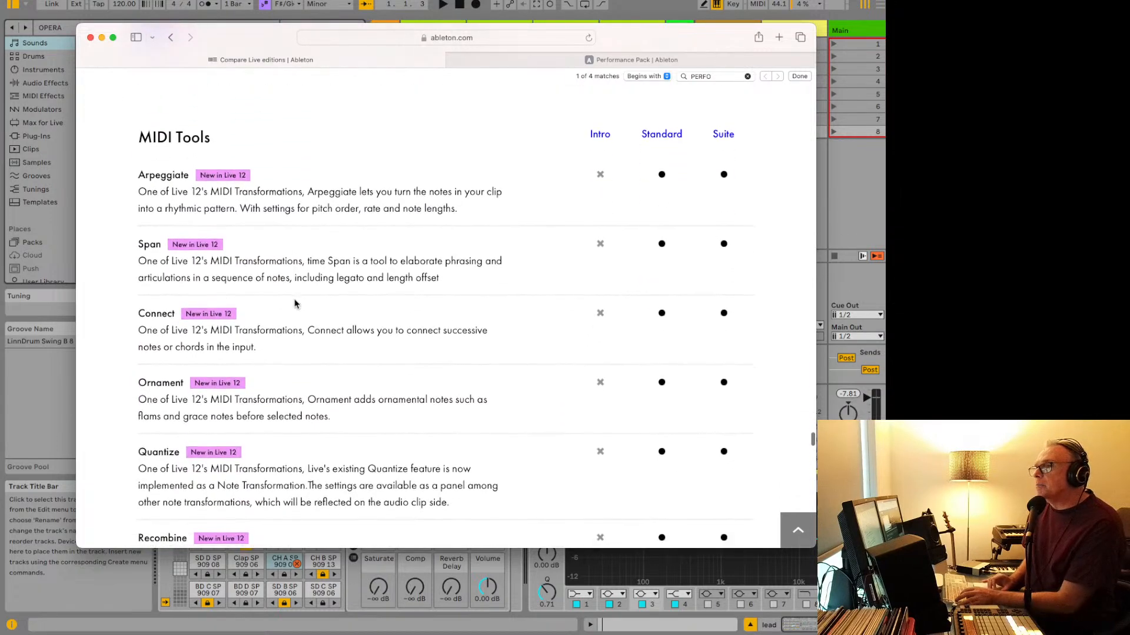
pyautogui.scroll(-1, 284, 302)
pyautogui.scroll(-1, 284, 302)
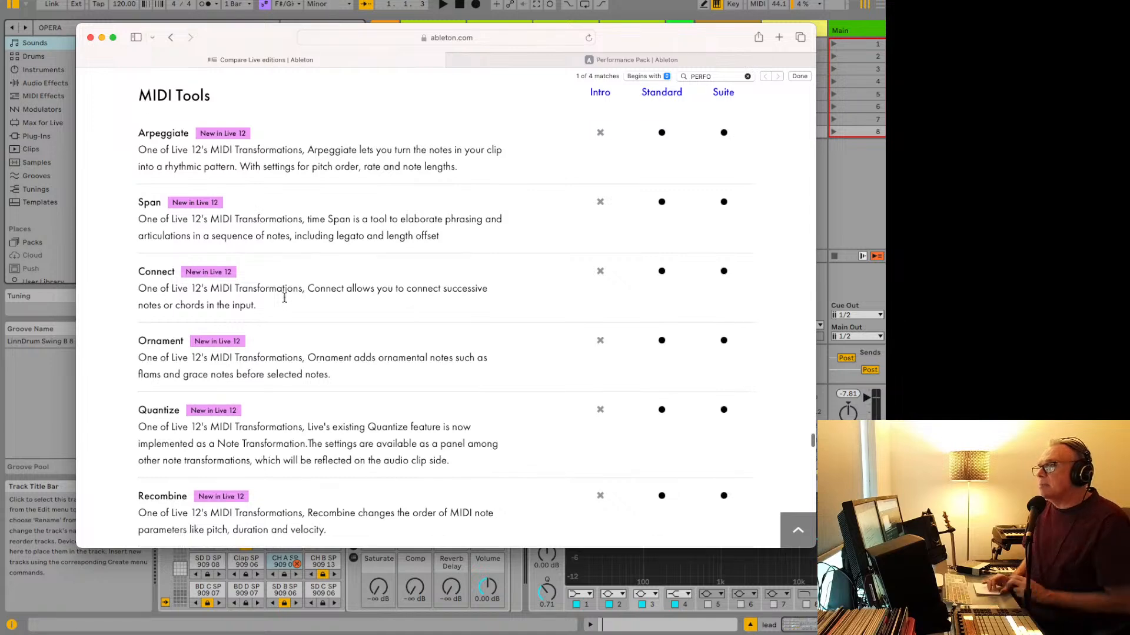
pyautogui.scroll(-4, 266, 282)
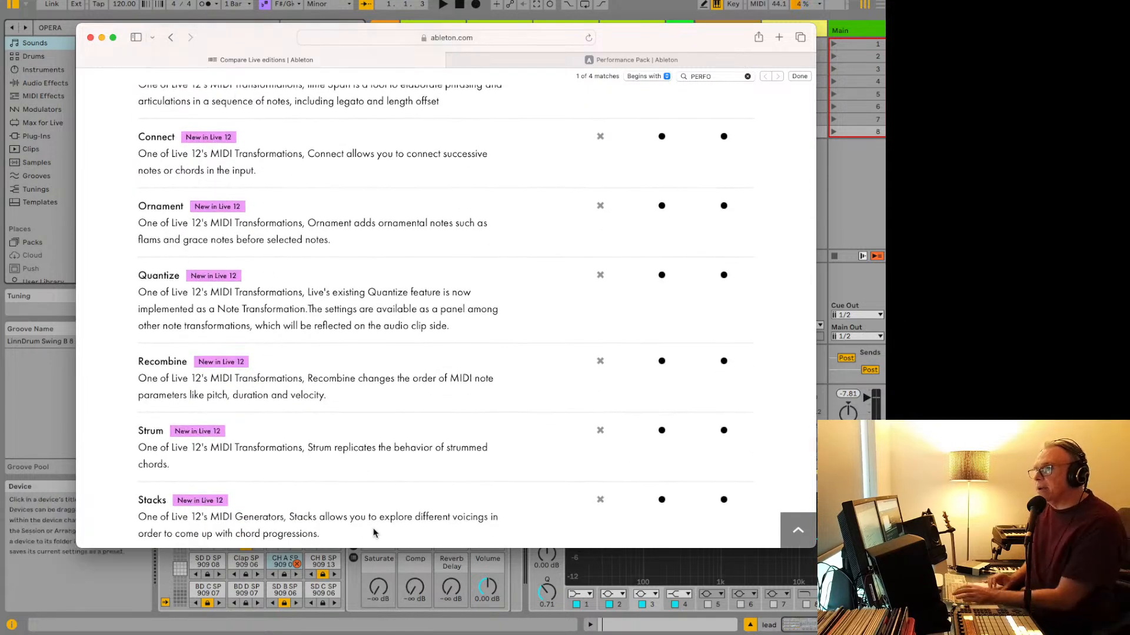
pyautogui.scroll(-7, 375, 532)
pyautogui.scroll(-1, 370, 358)
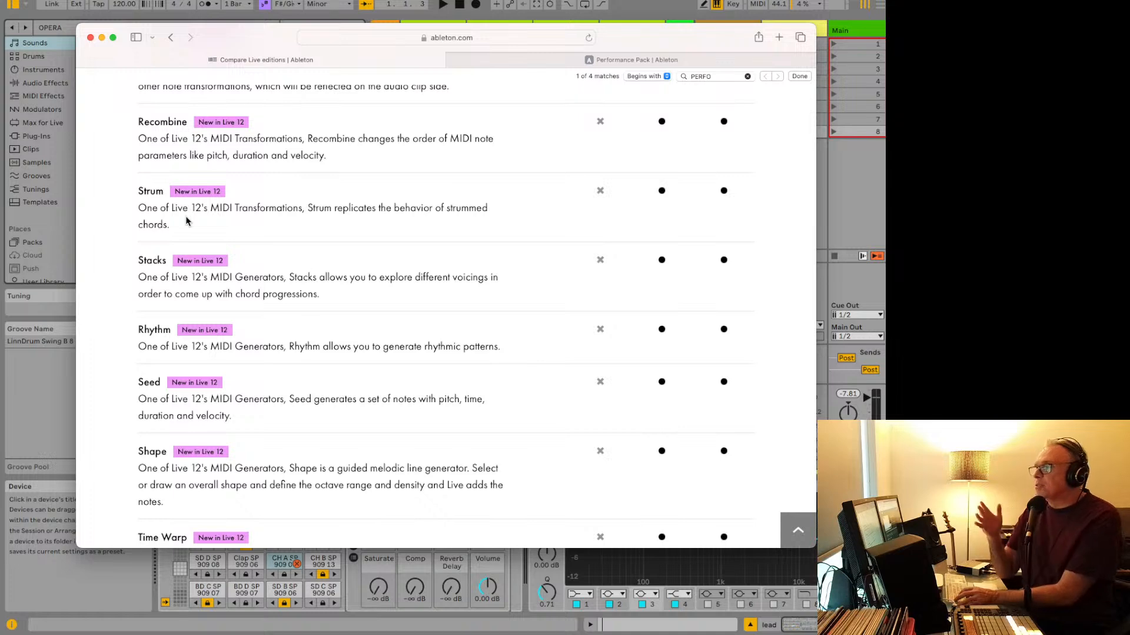
pyautogui.scroll(-2, 187, 220)
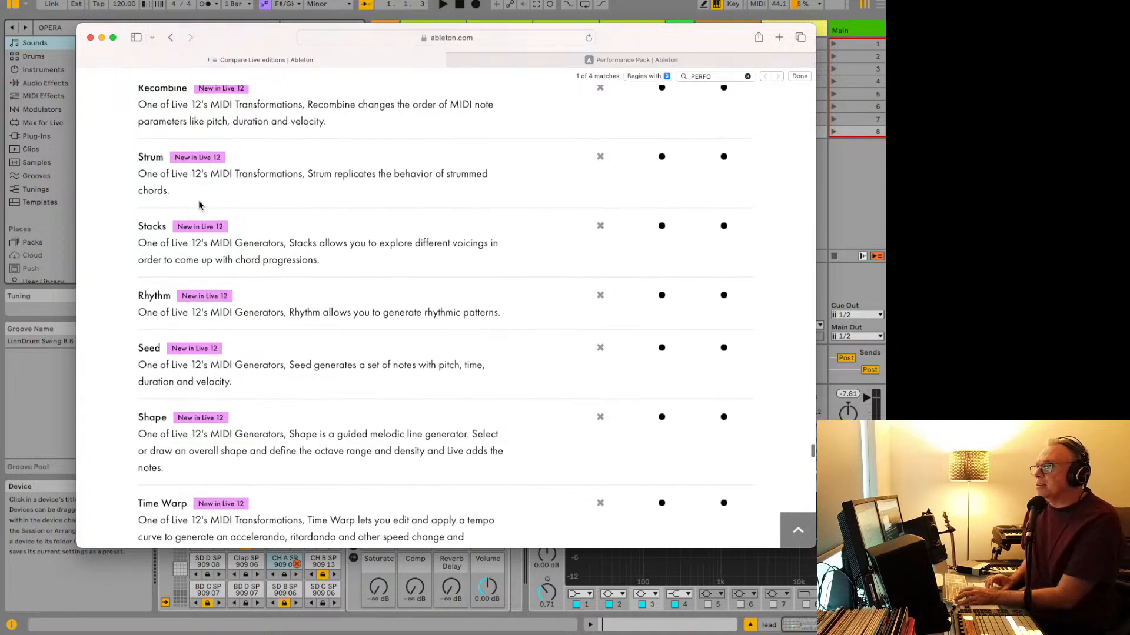
pyautogui.scroll(-2, 171, 177)
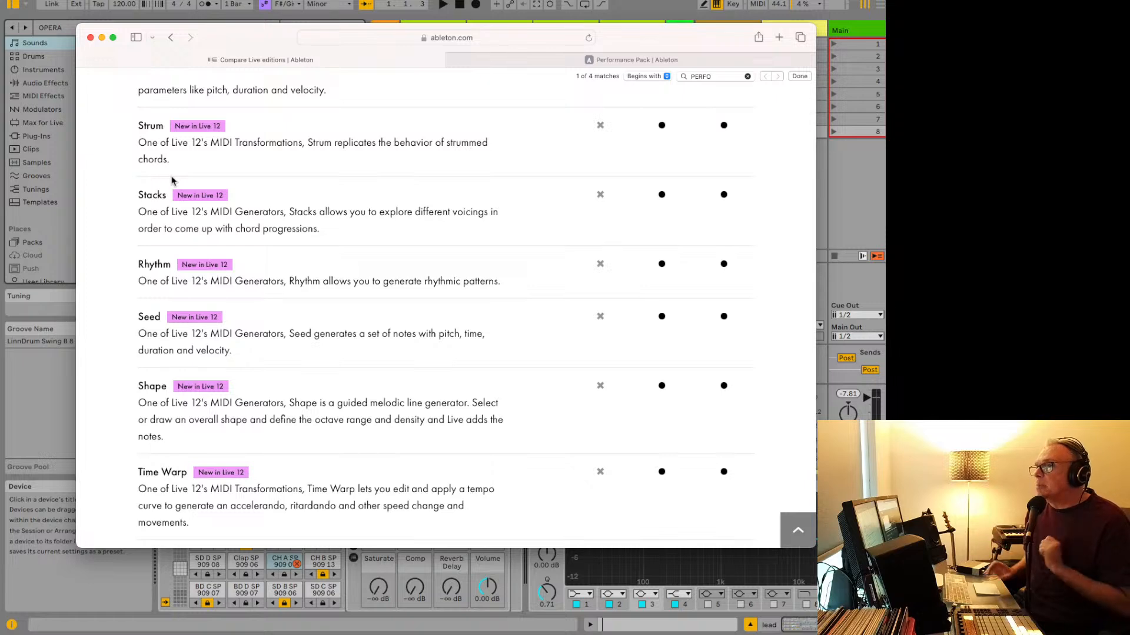
# Step: Read the remaining MIDI Tools entries: Stacks, Rhythm, Seed, Shape, Time Warp, Euclidean Generator and Velocity Shaper
pyautogui.scroll(-3, 172, 180)
pyautogui.scroll(1, 171, 176)
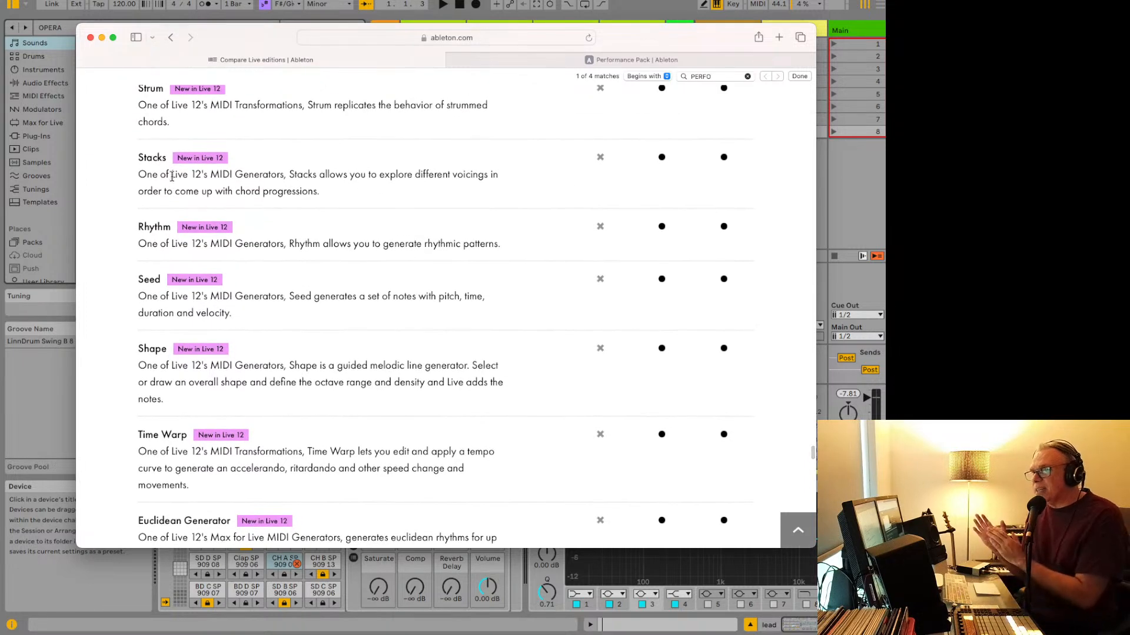
pyautogui.scroll(-4, 172, 177)
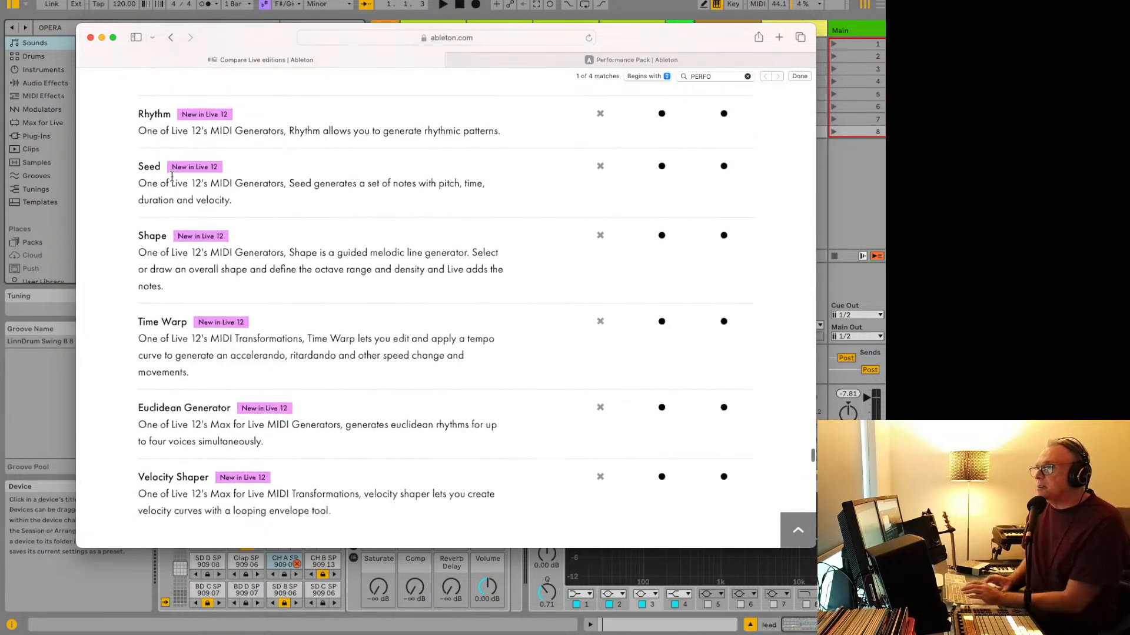
pyautogui.scroll(-2, 171, 177)
pyautogui.scroll(3, 172, 174)
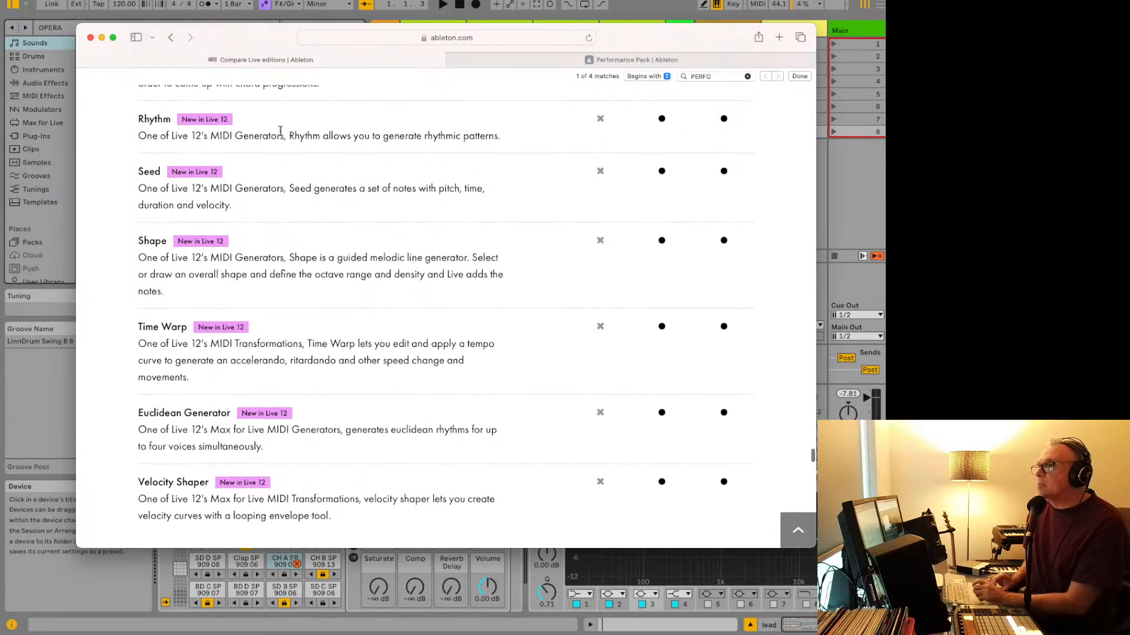
pyautogui.scroll(-5, 298, 133)
pyautogui.scroll(1, 297, 136)
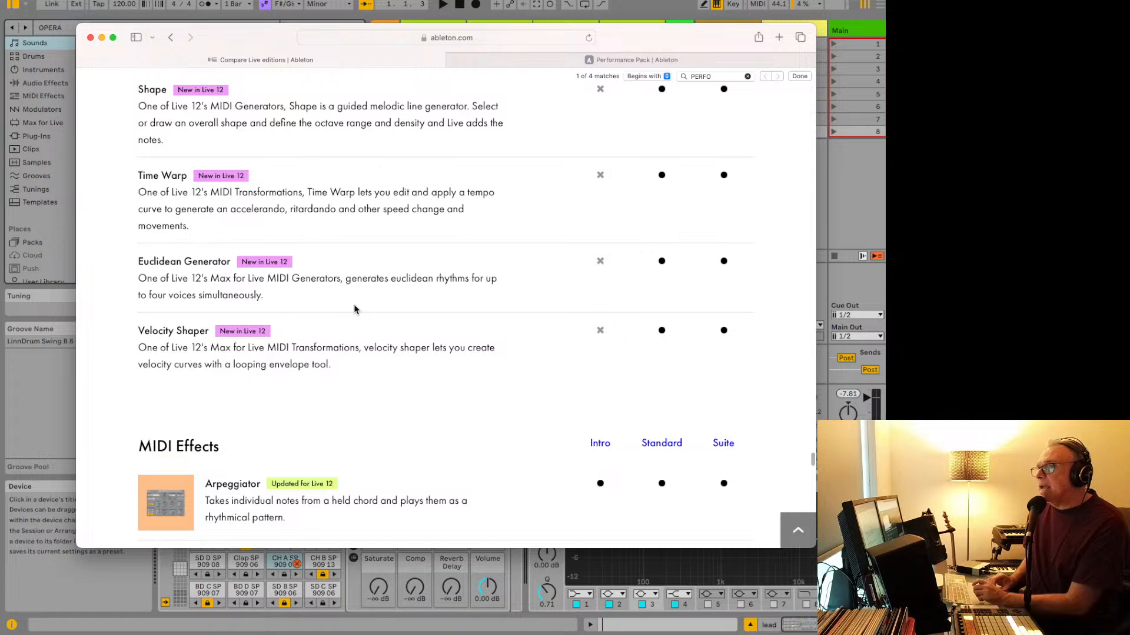
pyautogui.scroll(-1, 354, 306)
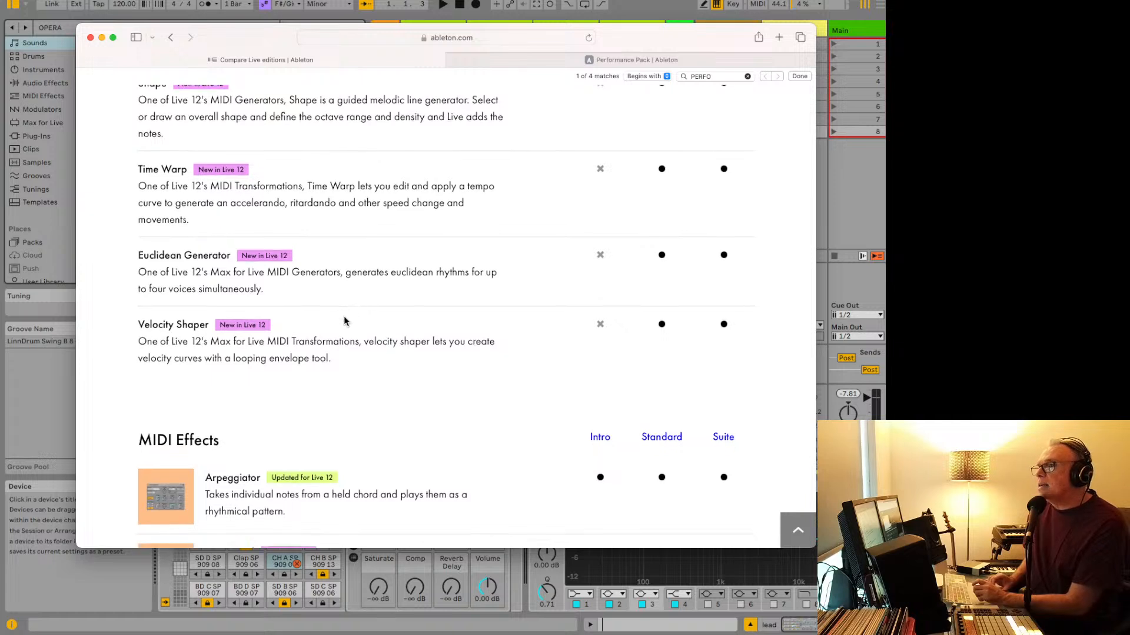
pyautogui.scroll(1, 330, 321)
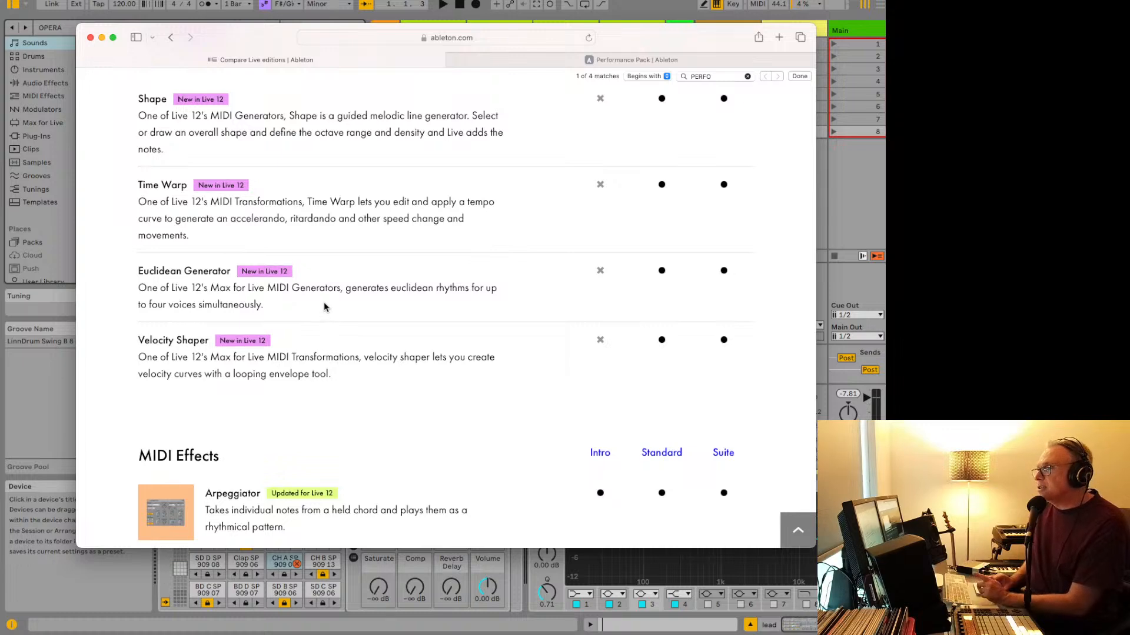
pyautogui.scroll(-1, 324, 303)
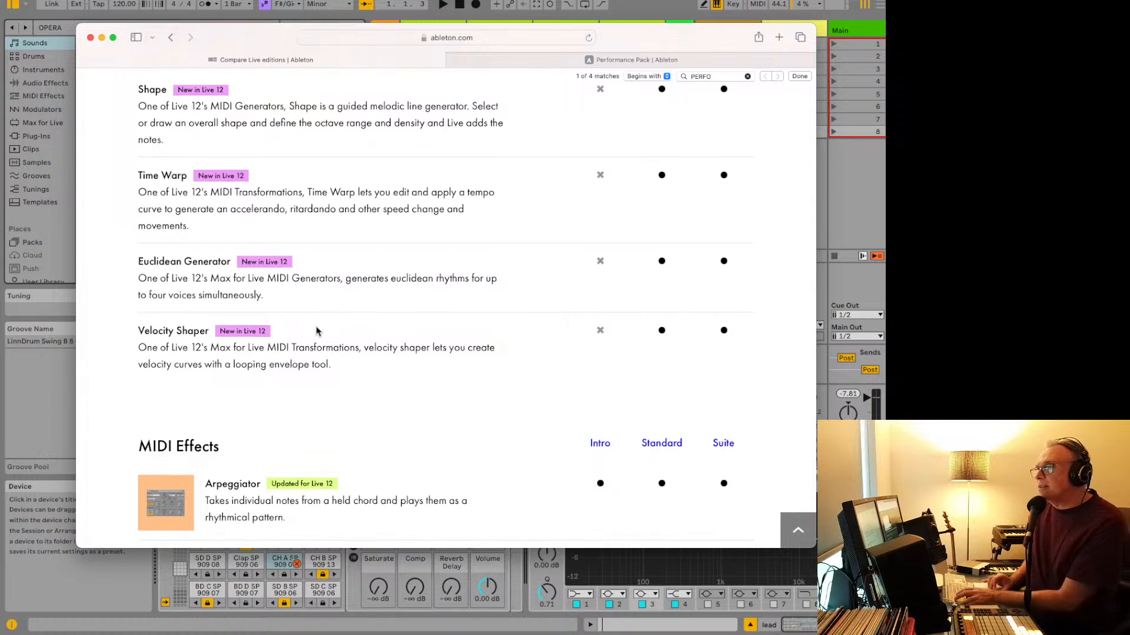
# Step: Switch to Ableton Live and start a new browser search
pyautogui.press('super+Tab')
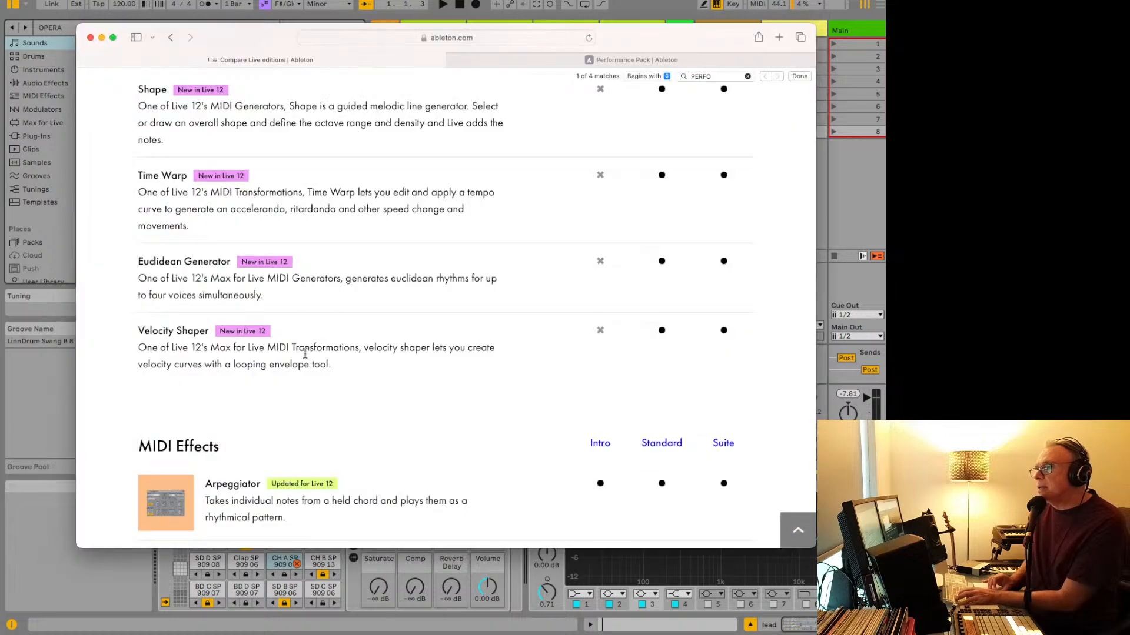
pyautogui.press('super+Tab')
pyautogui.press('super+Tab')
pyautogui.press('super+Tab')
pyautogui.press('super+Tab')
pyautogui.press('super+Tab')
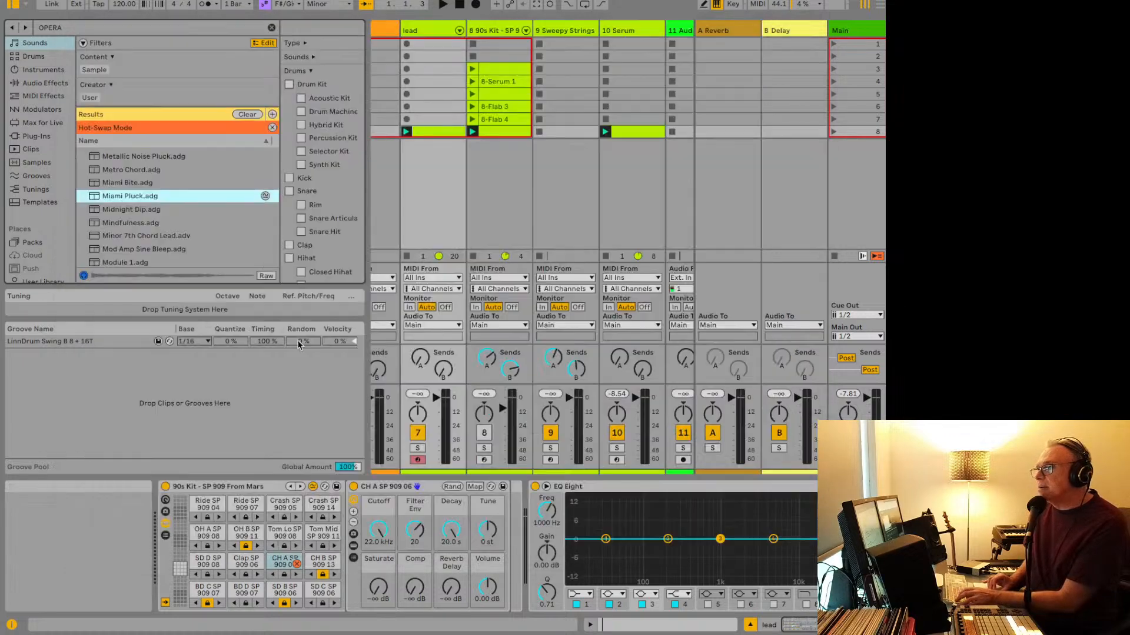
pyautogui.press('super+f')
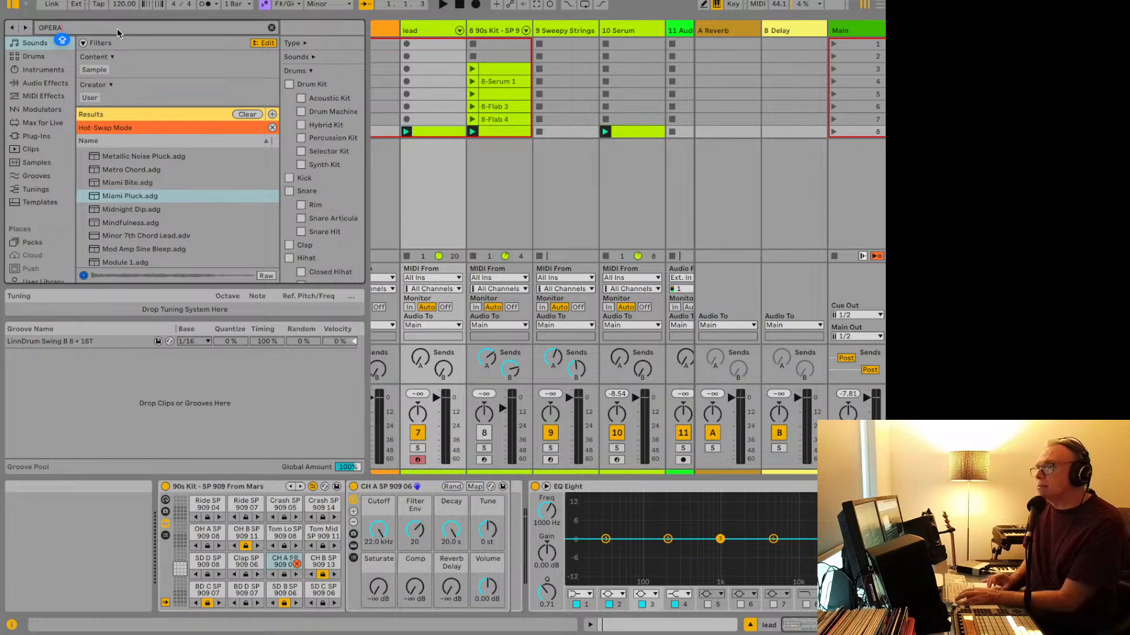
pyautogui.write('VELOOCI')
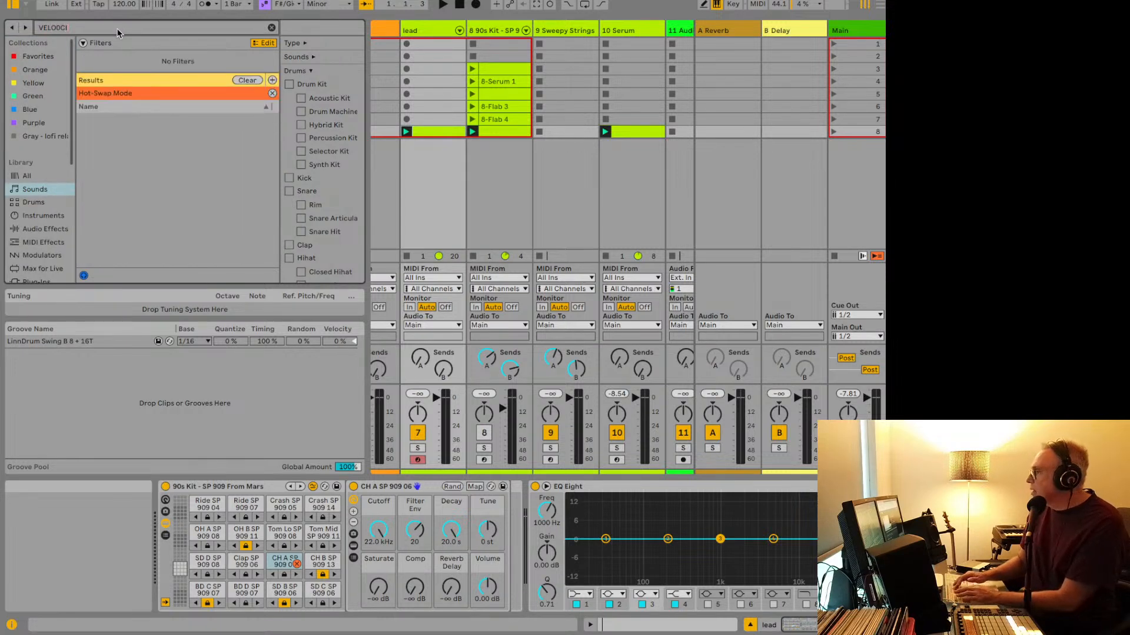
pyautogui.press('BackSpace')
pyautogui.press('BackSpace')
pyautogui.press('BackSpace')
pyautogui.press('BackSpace')
pyautogui.press('BackSpace')
pyautogui.press('BackSpace')
pyautogui.press('BackSpace')
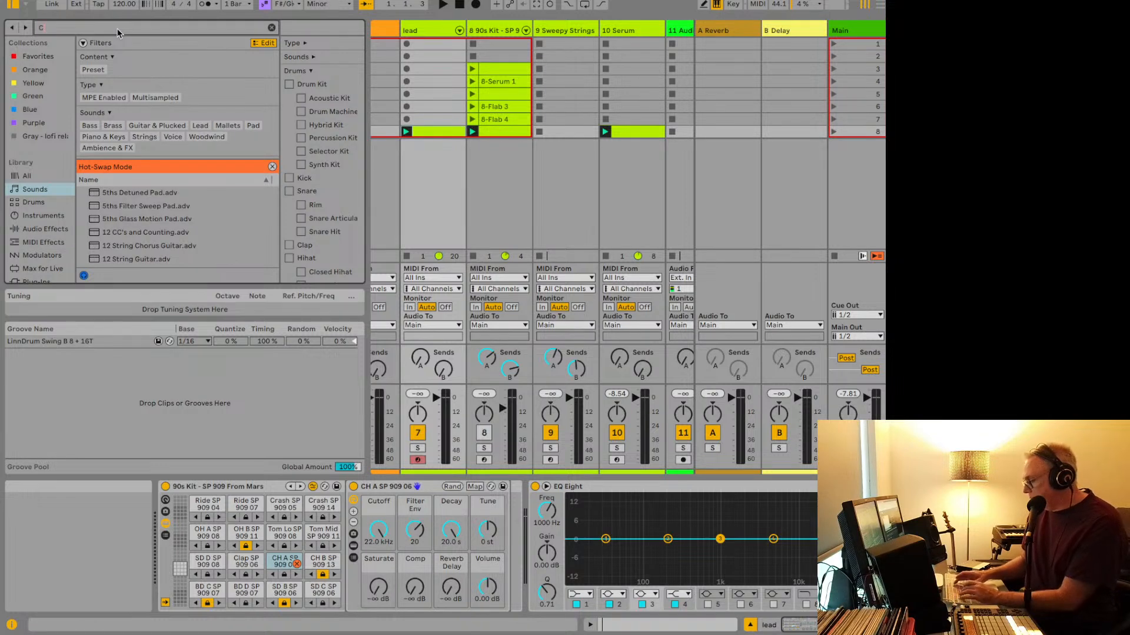
# Step: Search the browser for "VELOCITY SH" and widen the search to the whole library
pyautogui.write('VELOCITY')
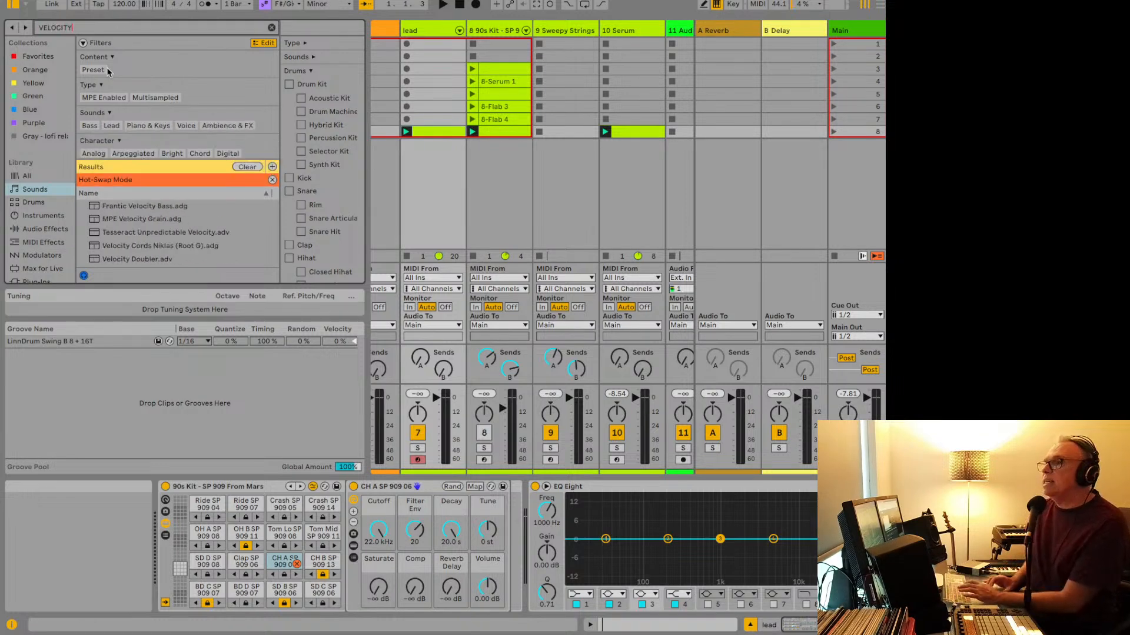
pyautogui.scroll(-3, 106, 224)
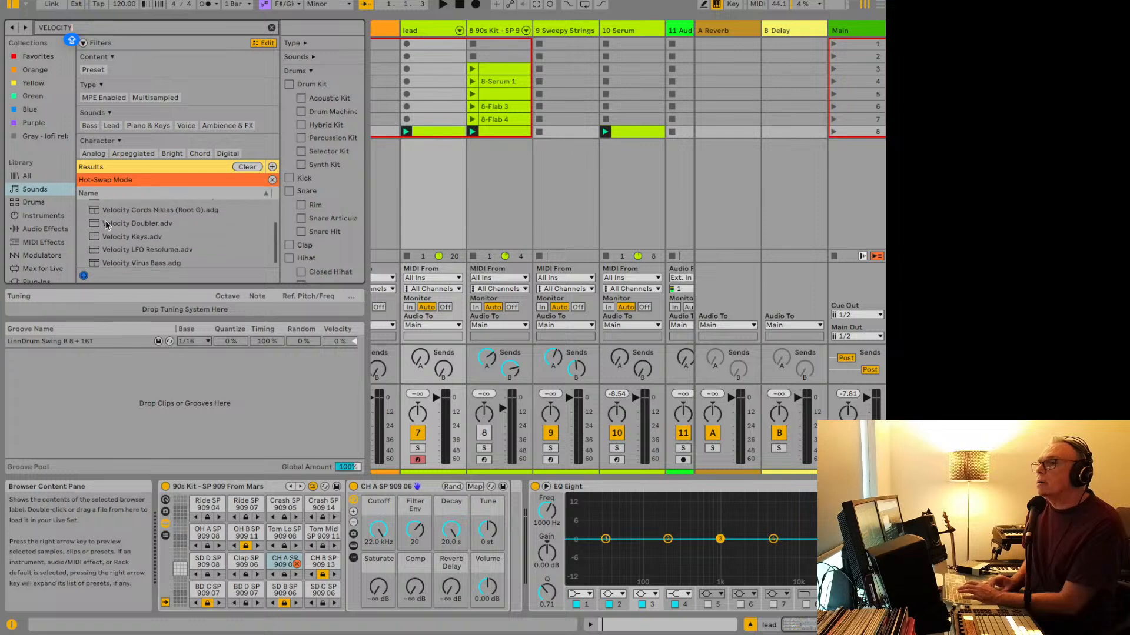
pyautogui.write('AH')
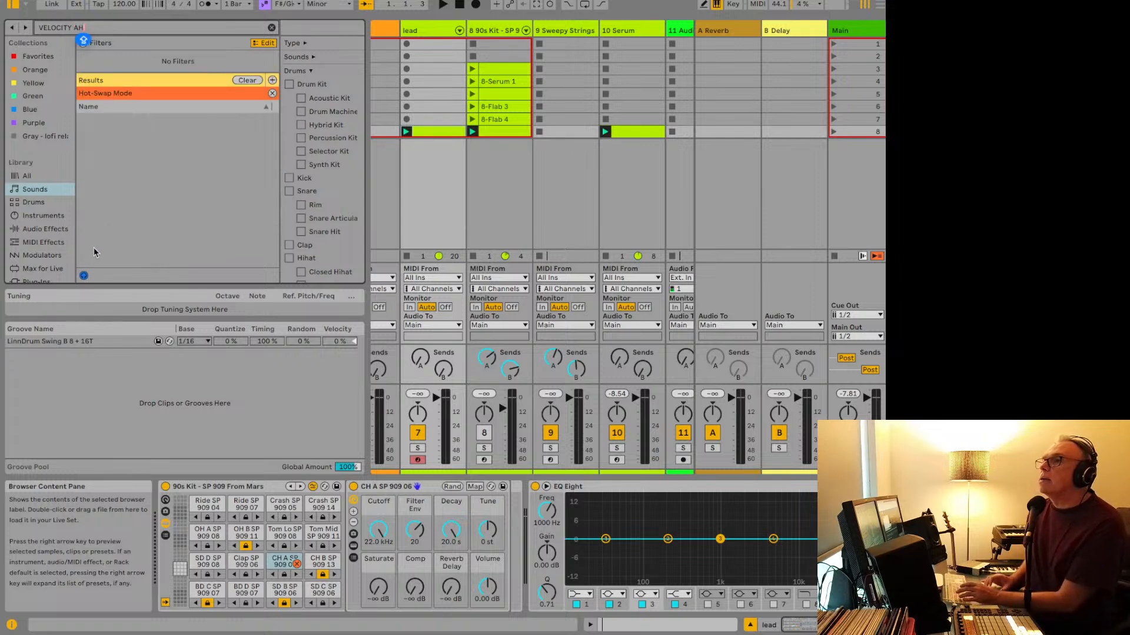
pyautogui.press('BackSpace')
pyautogui.press('BackSpace')
pyautogui.write('SH')
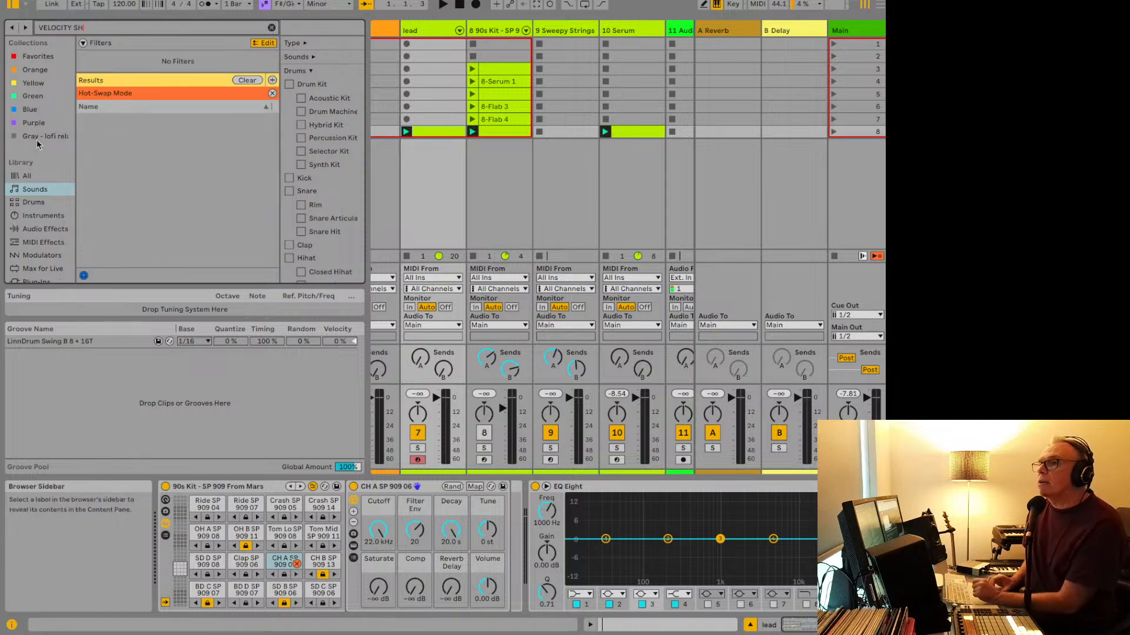
pyautogui.click(27, 175)
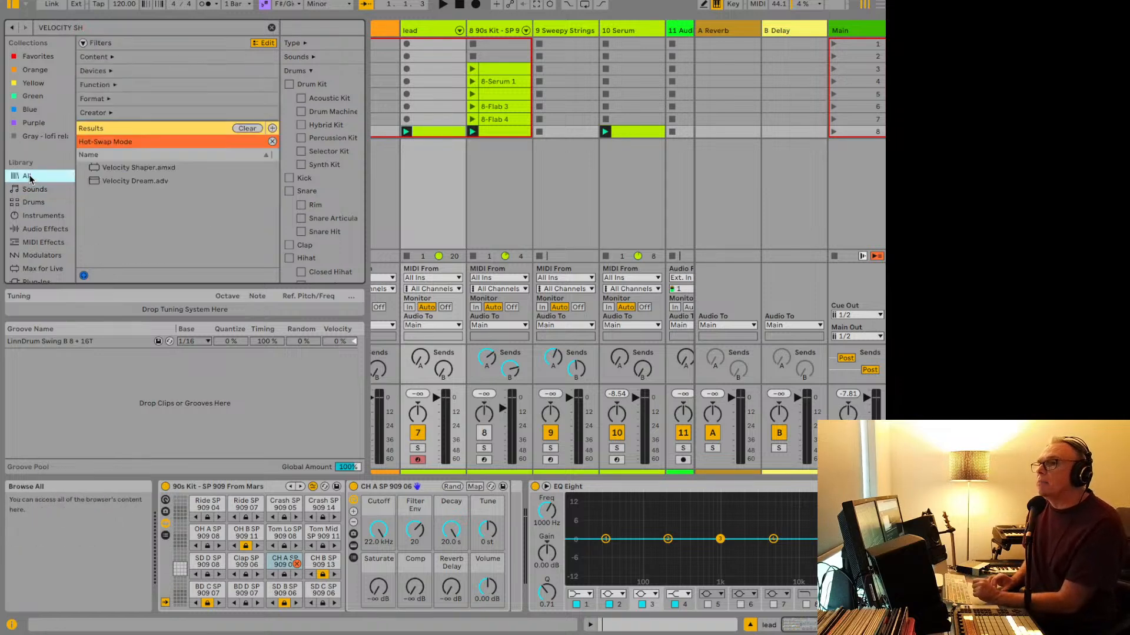
# Step: Select Velocity Shaper.amxd in the search results and exit Hot-Swap Mode at the 90s Kit drum rack
pyautogui.click(108, 169)
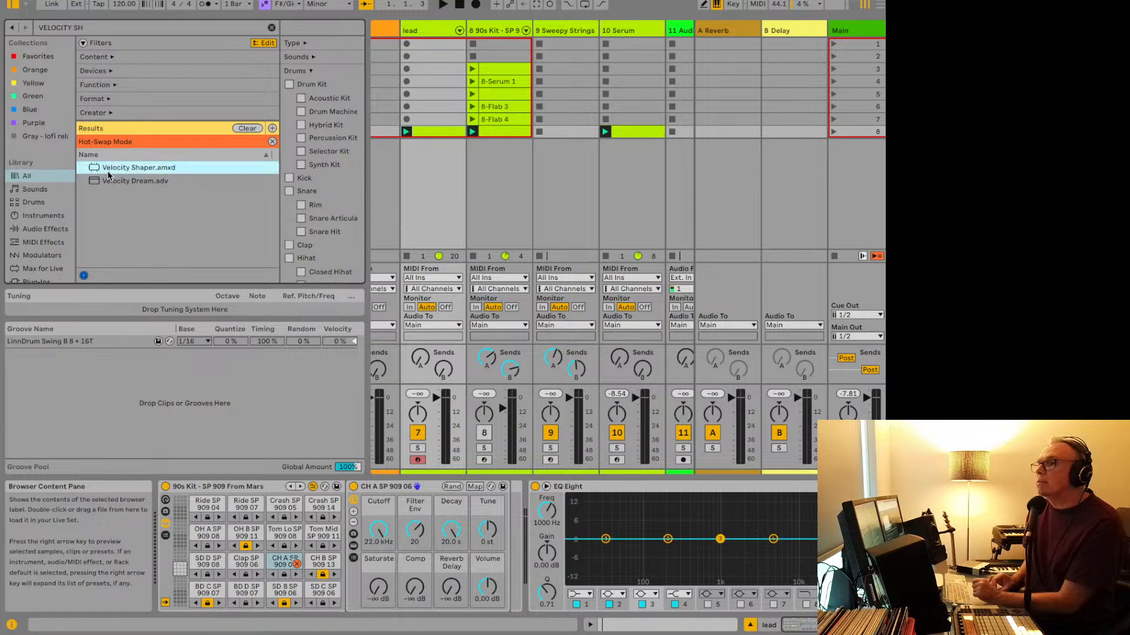
pyautogui.click(293, 535)
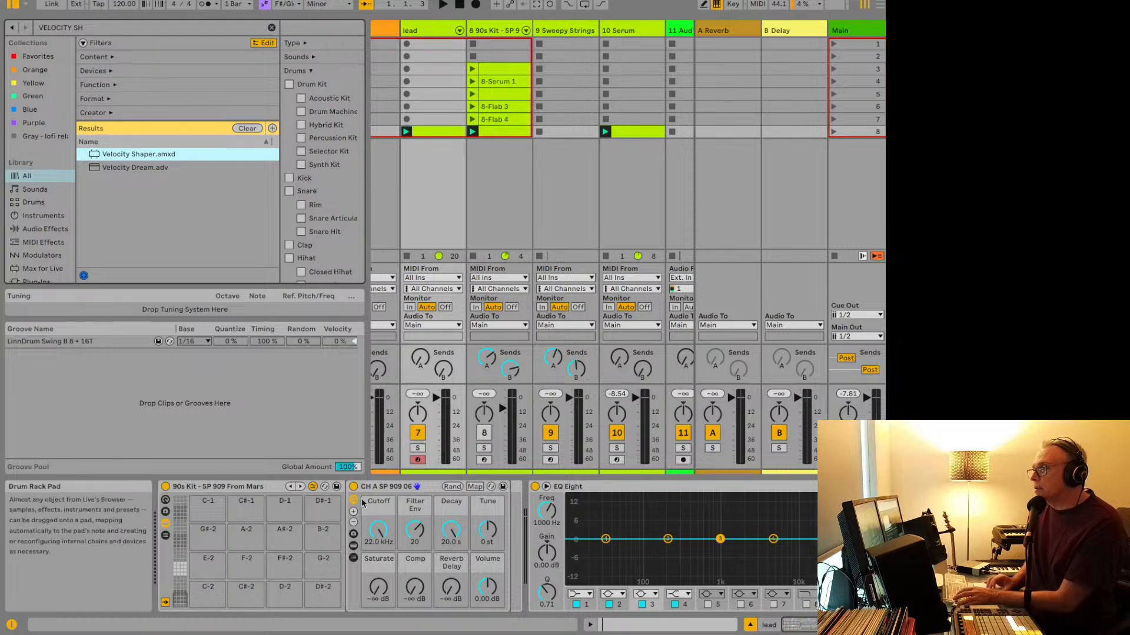
pyautogui.hscroll(2, 387, 509)
pyautogui.hscroll(-2, 389, 507)
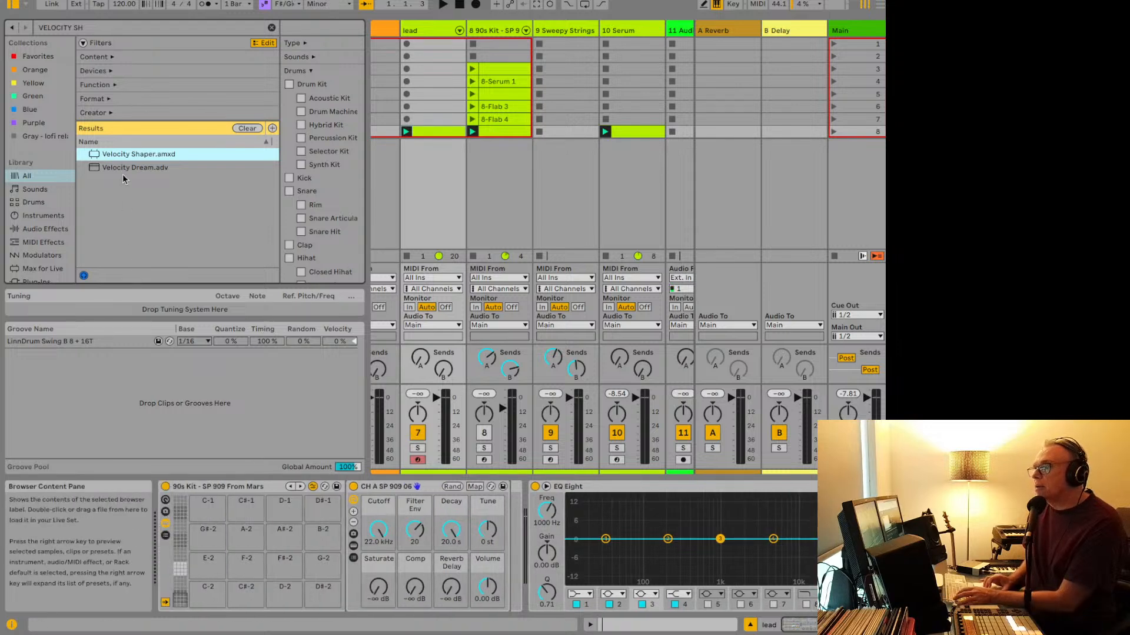